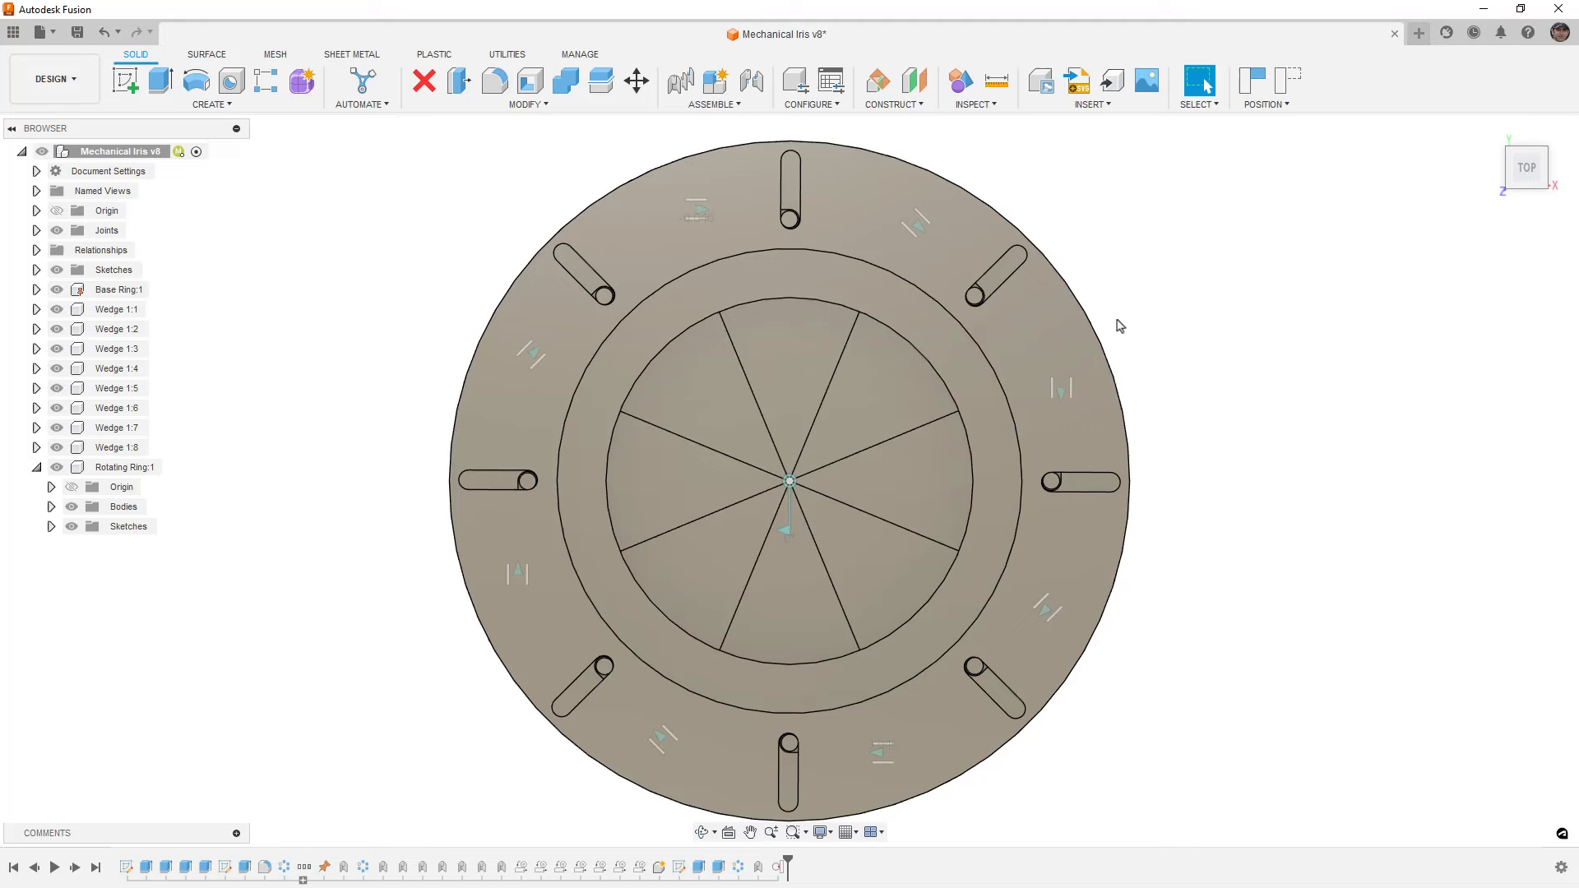
Rotate the outer ring to open the iris and inspect the edges of the wedges around the central opening
drag(1079, 332, 1039, 284)
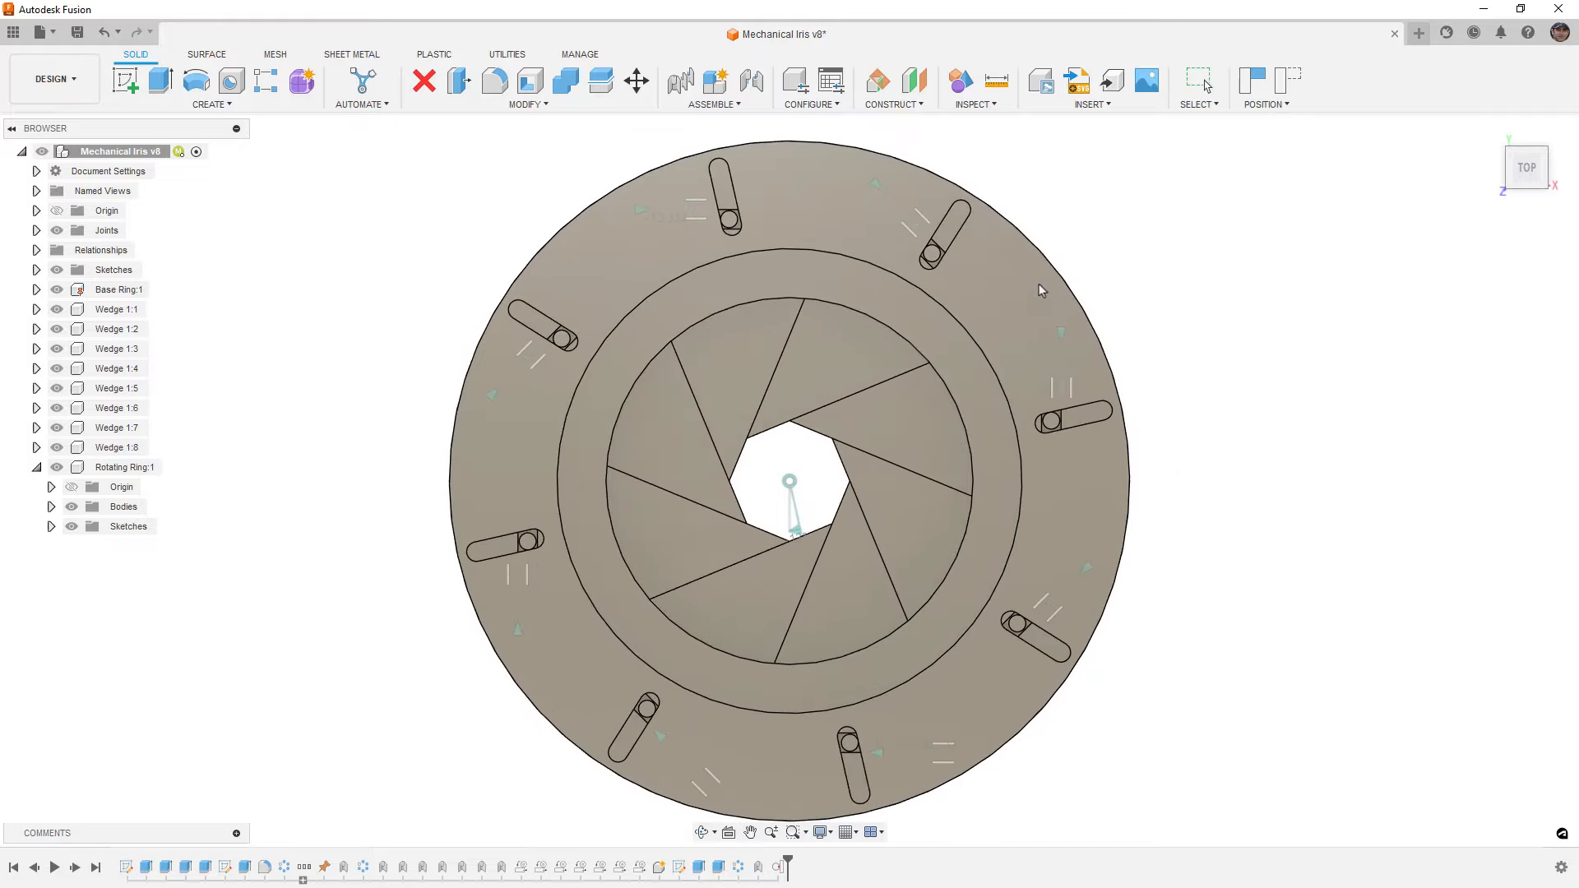
shift+middle_drag(1039, 284, 833, 477)
scroll(830, 476, up, 5)
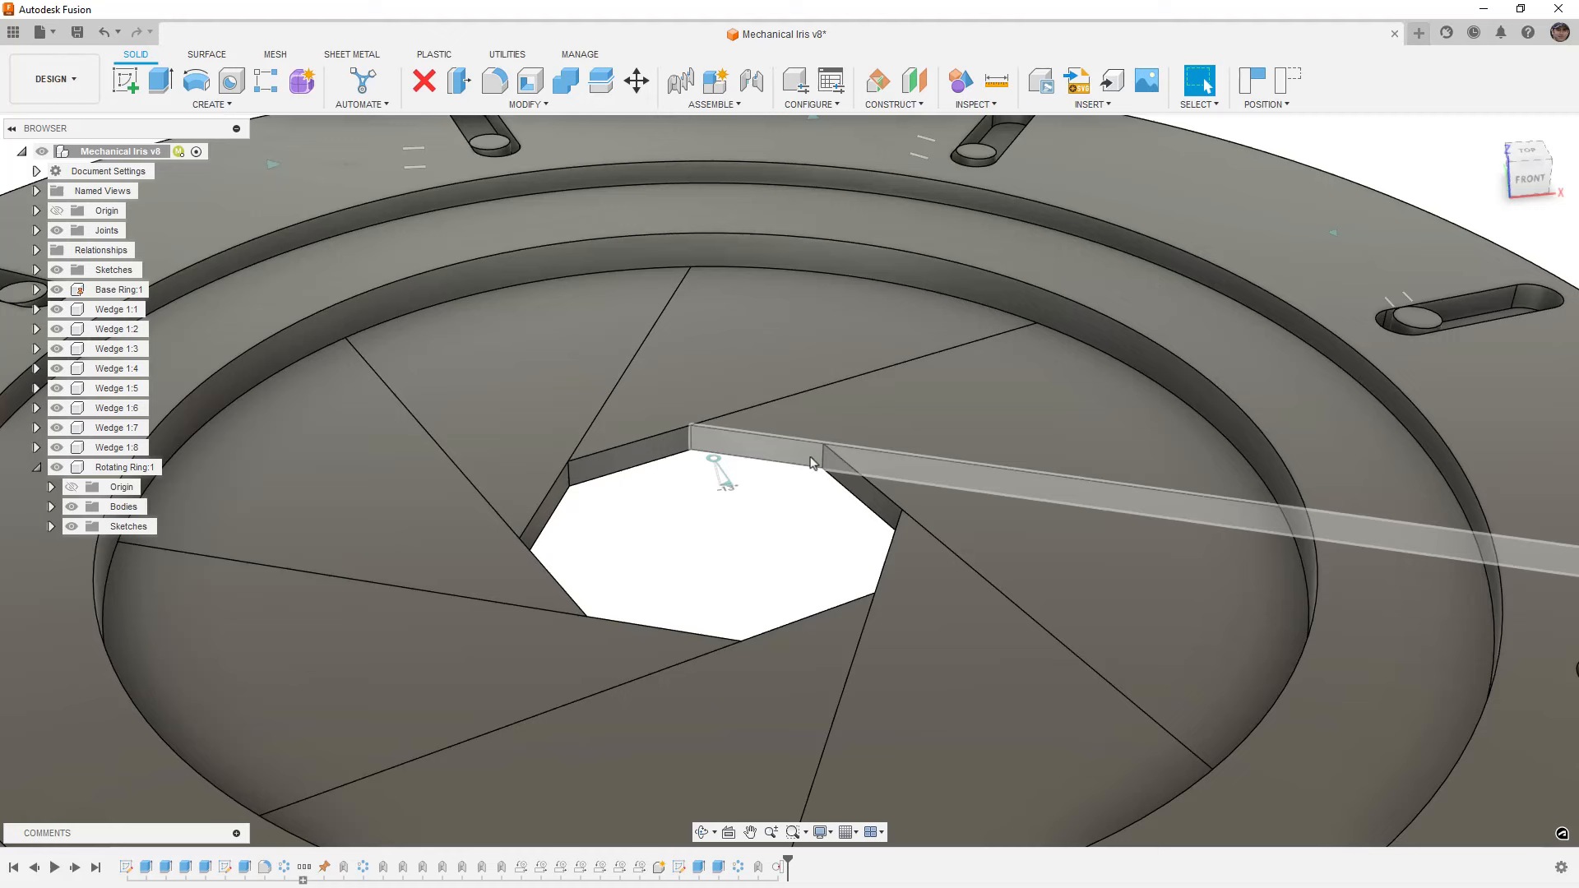
scroll(823, 445, down, 10)
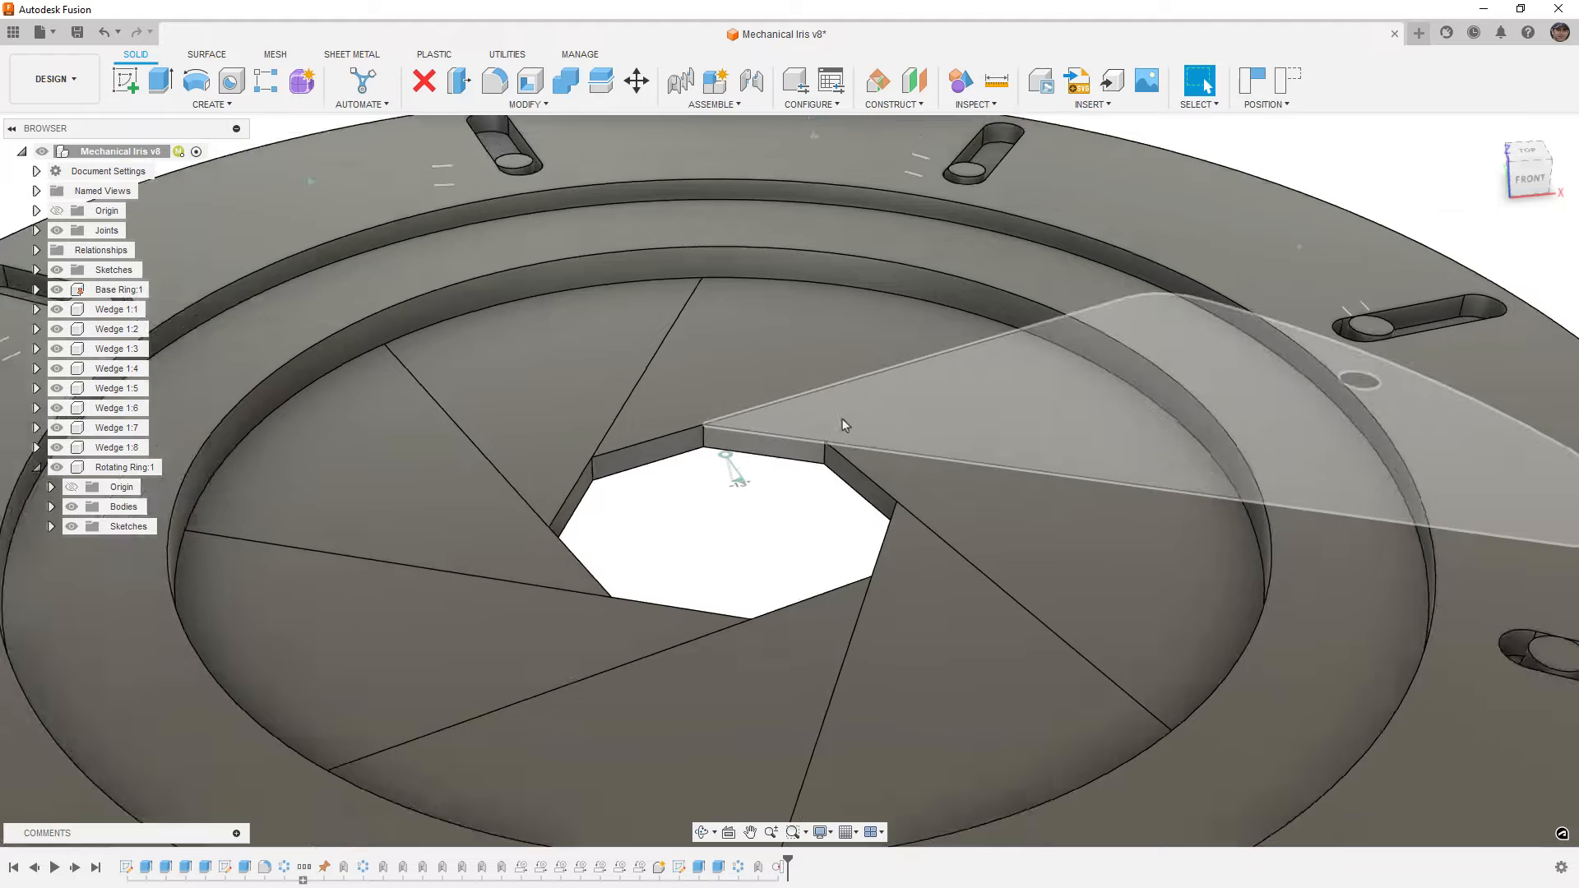
shift+middle_drag(1154, 247, 1158, 288)
key(Escape)
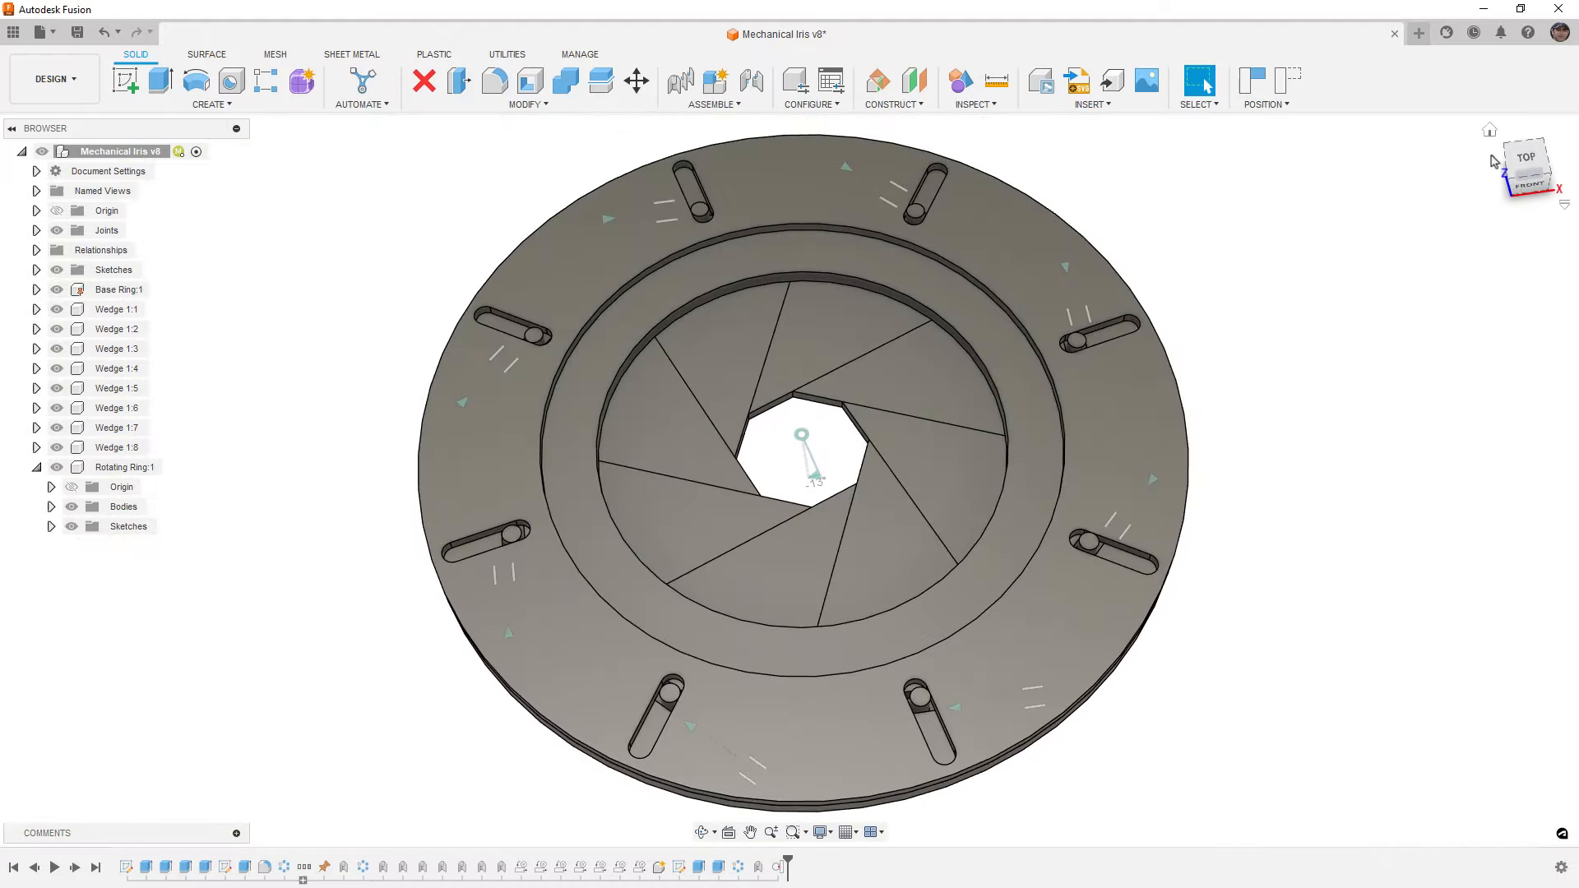
From the top view, rotate the ring back to close the iris and revert the captured component positions
click(1520, 163)
scroll(959, 615, down, 2)
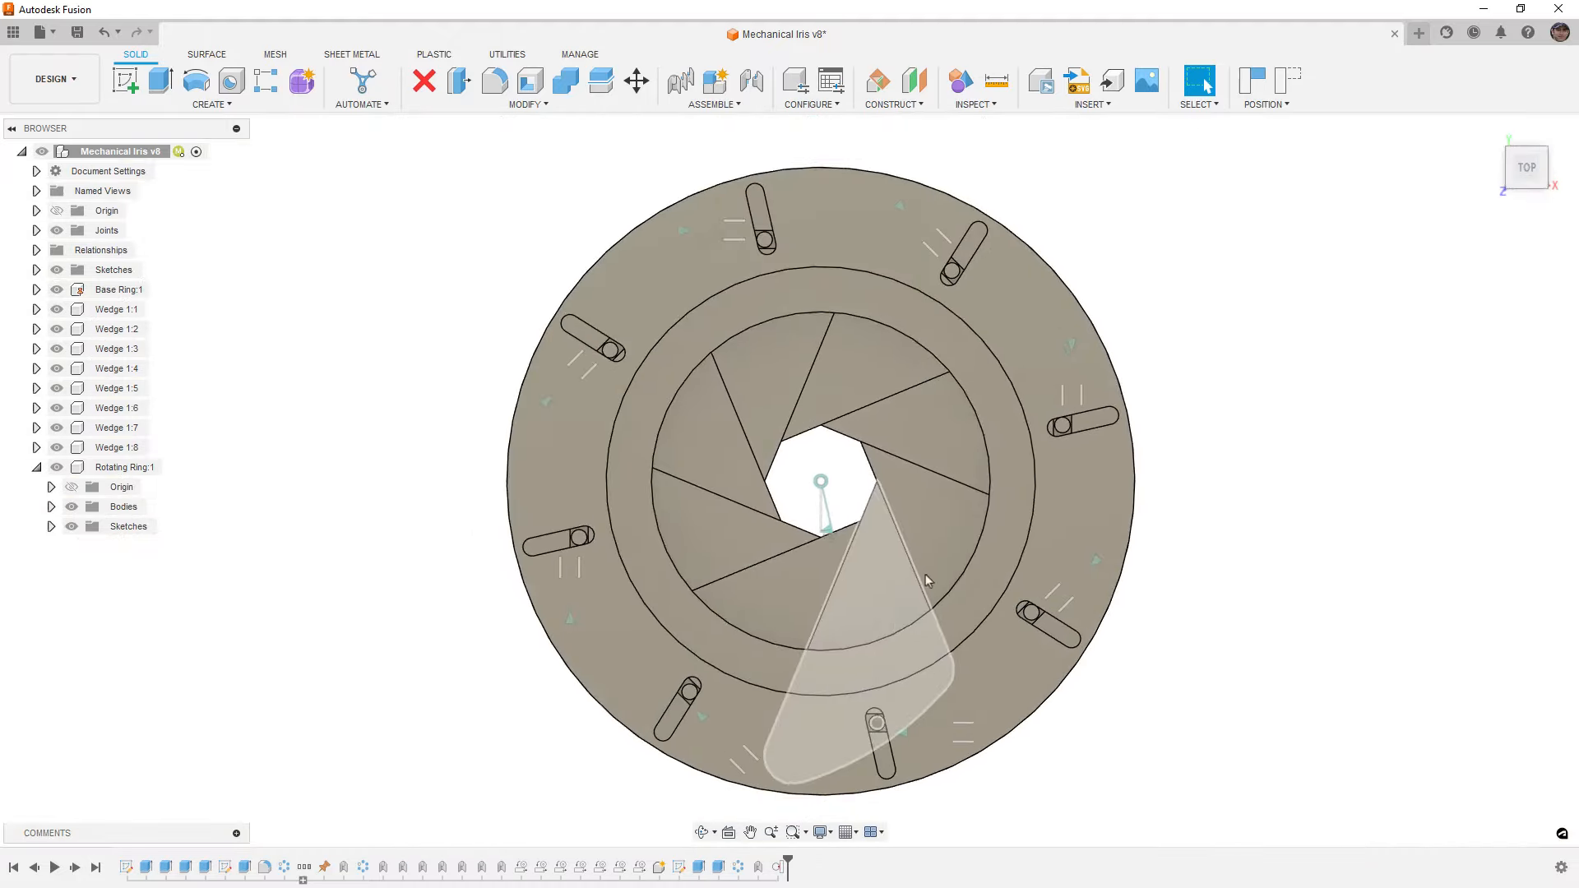
drag(1036, 331, 1081, 402)
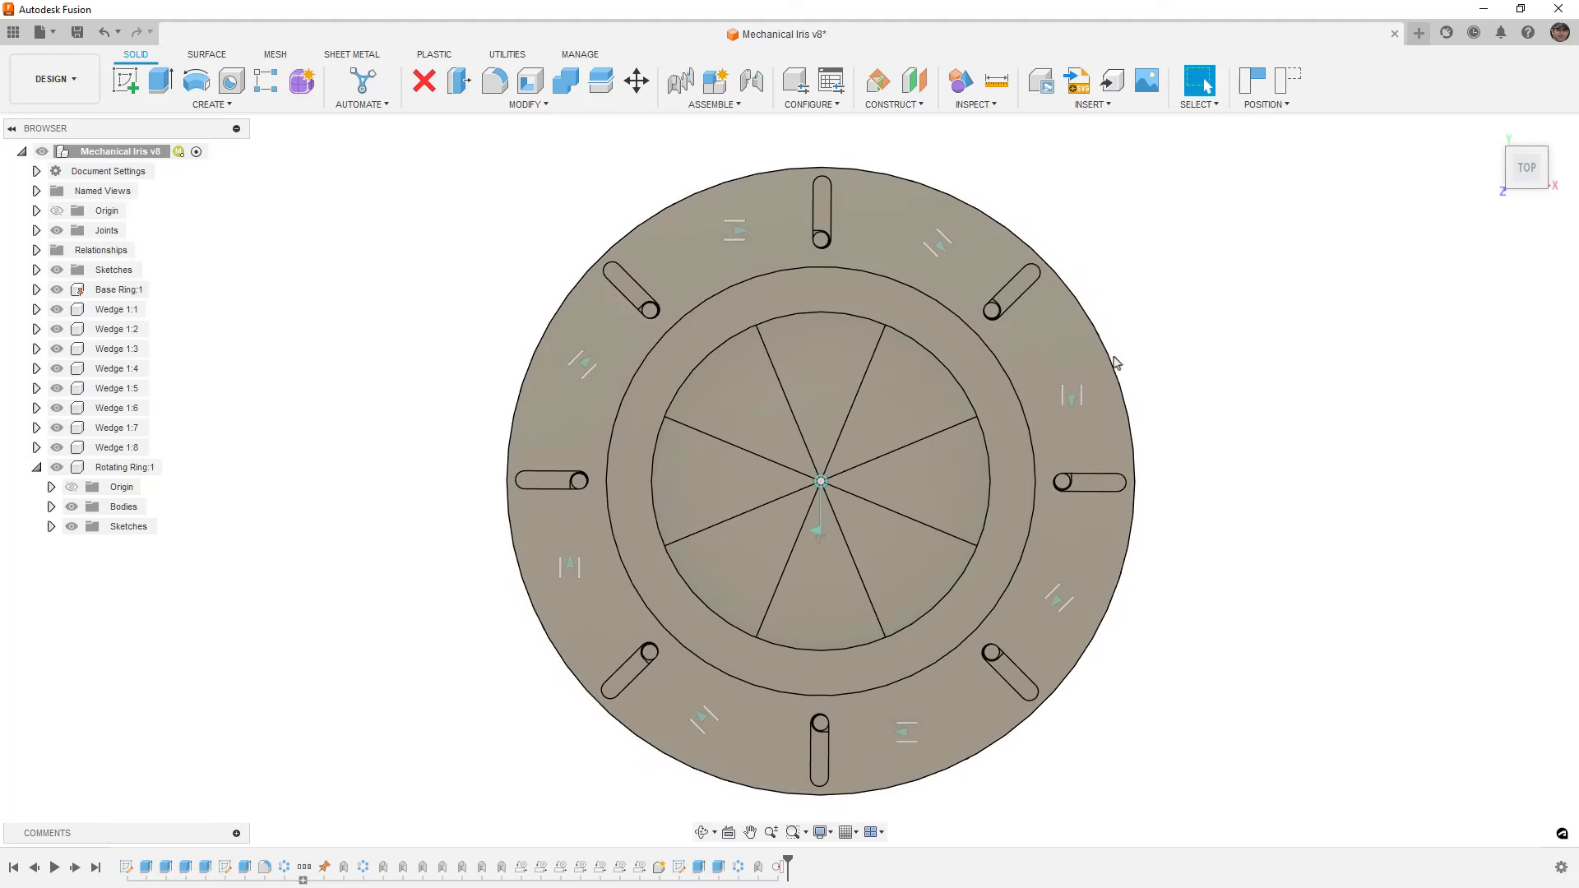
click(1289, 90)
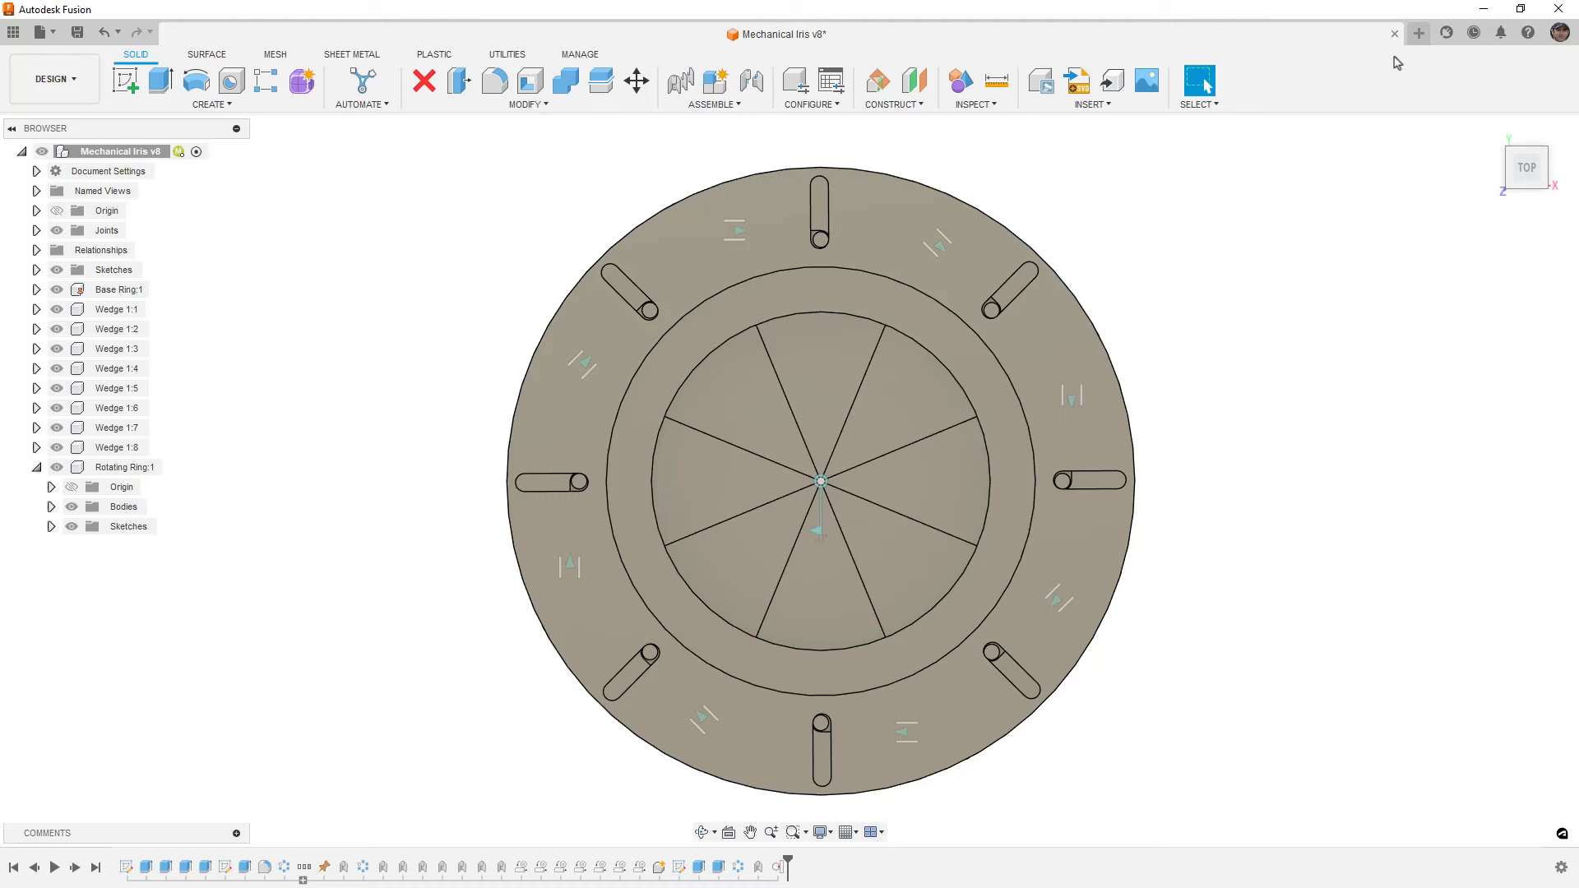
Create a new design, checking its document units, and start a sketch on the front XZ plane
click(1419, 33)
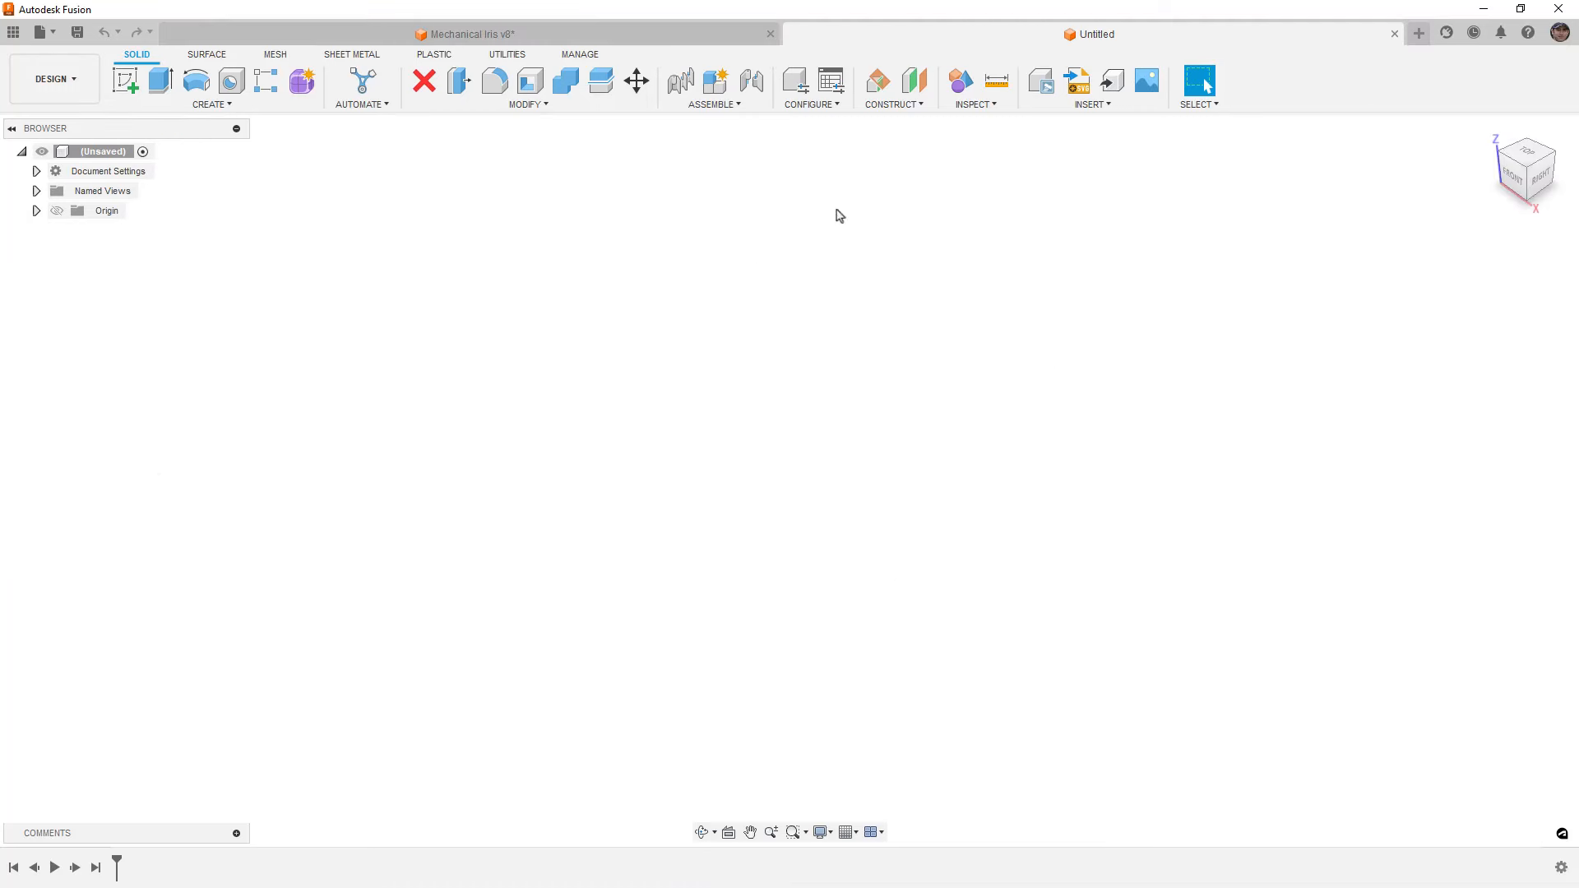
click(37, 172)
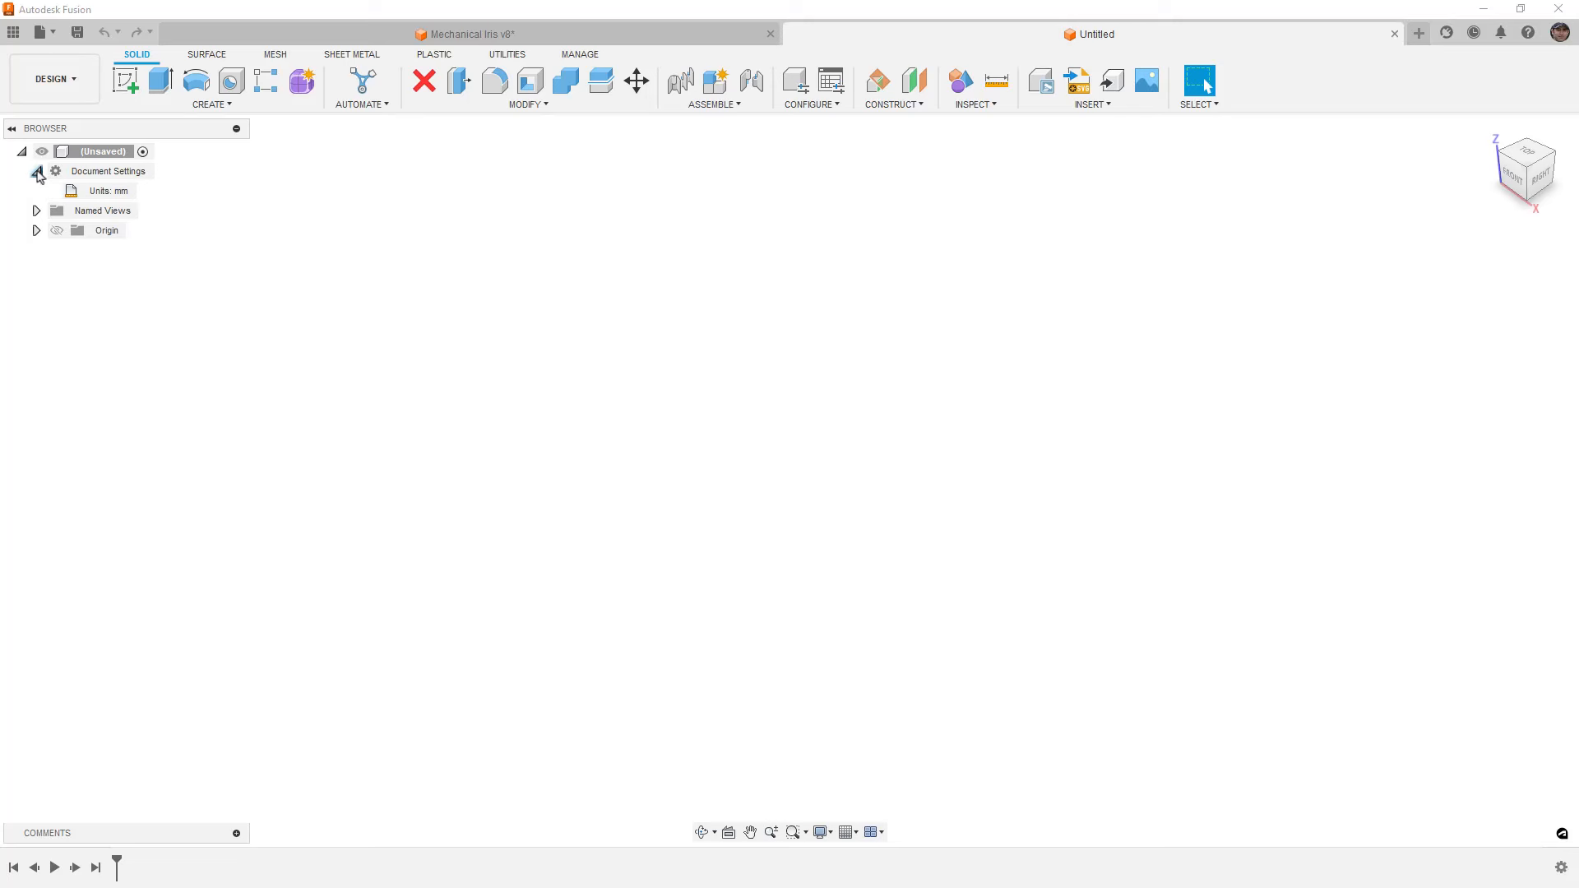
click(37, 172)
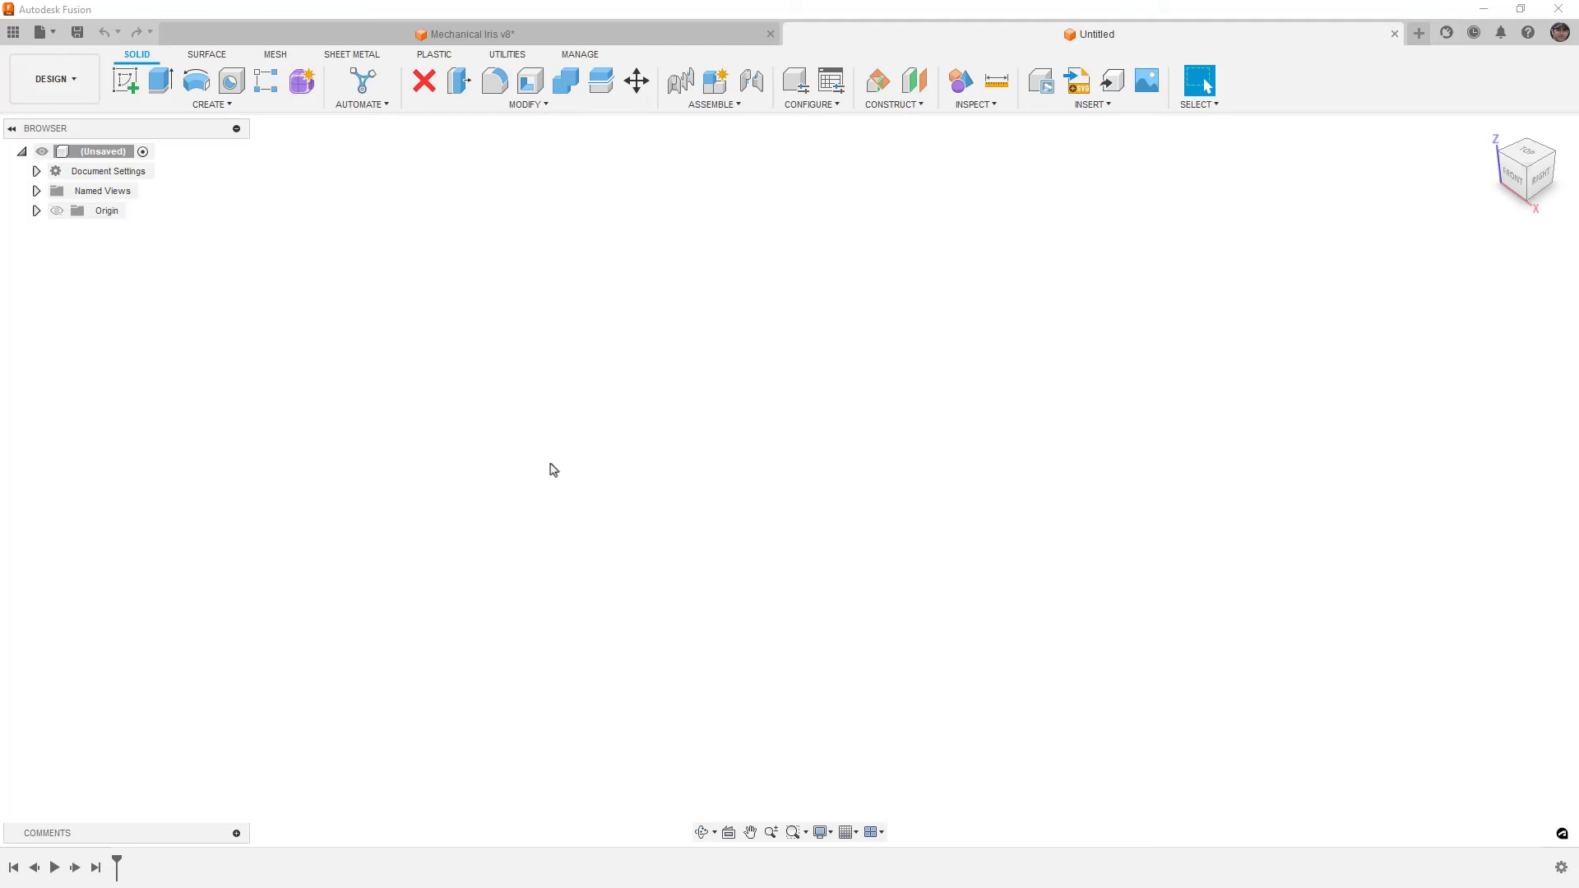
click(128, 81)
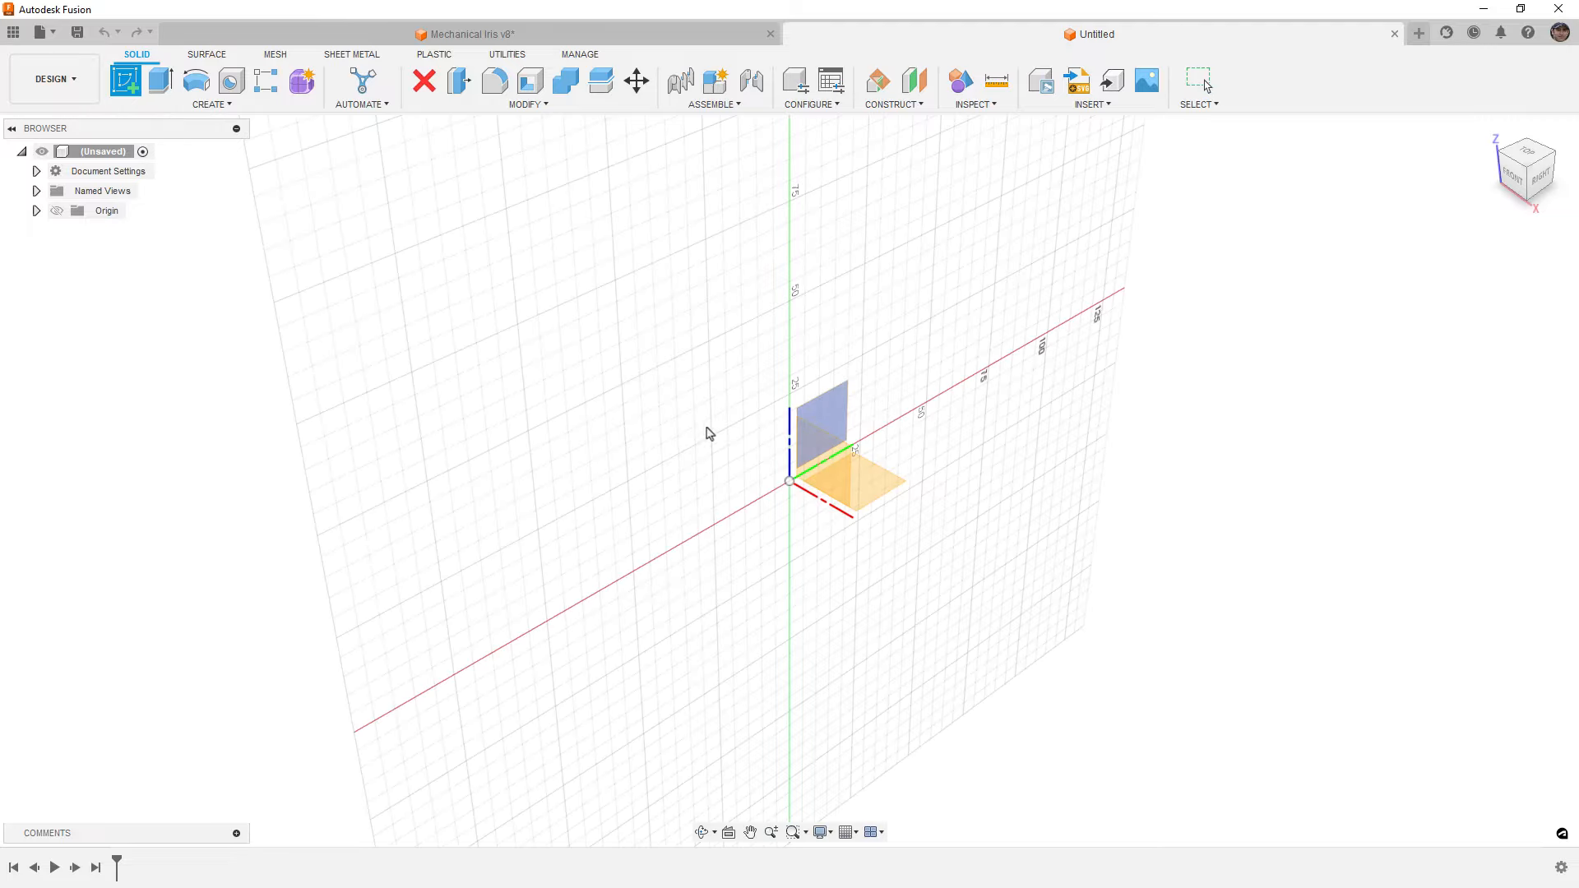
click(815, 441)
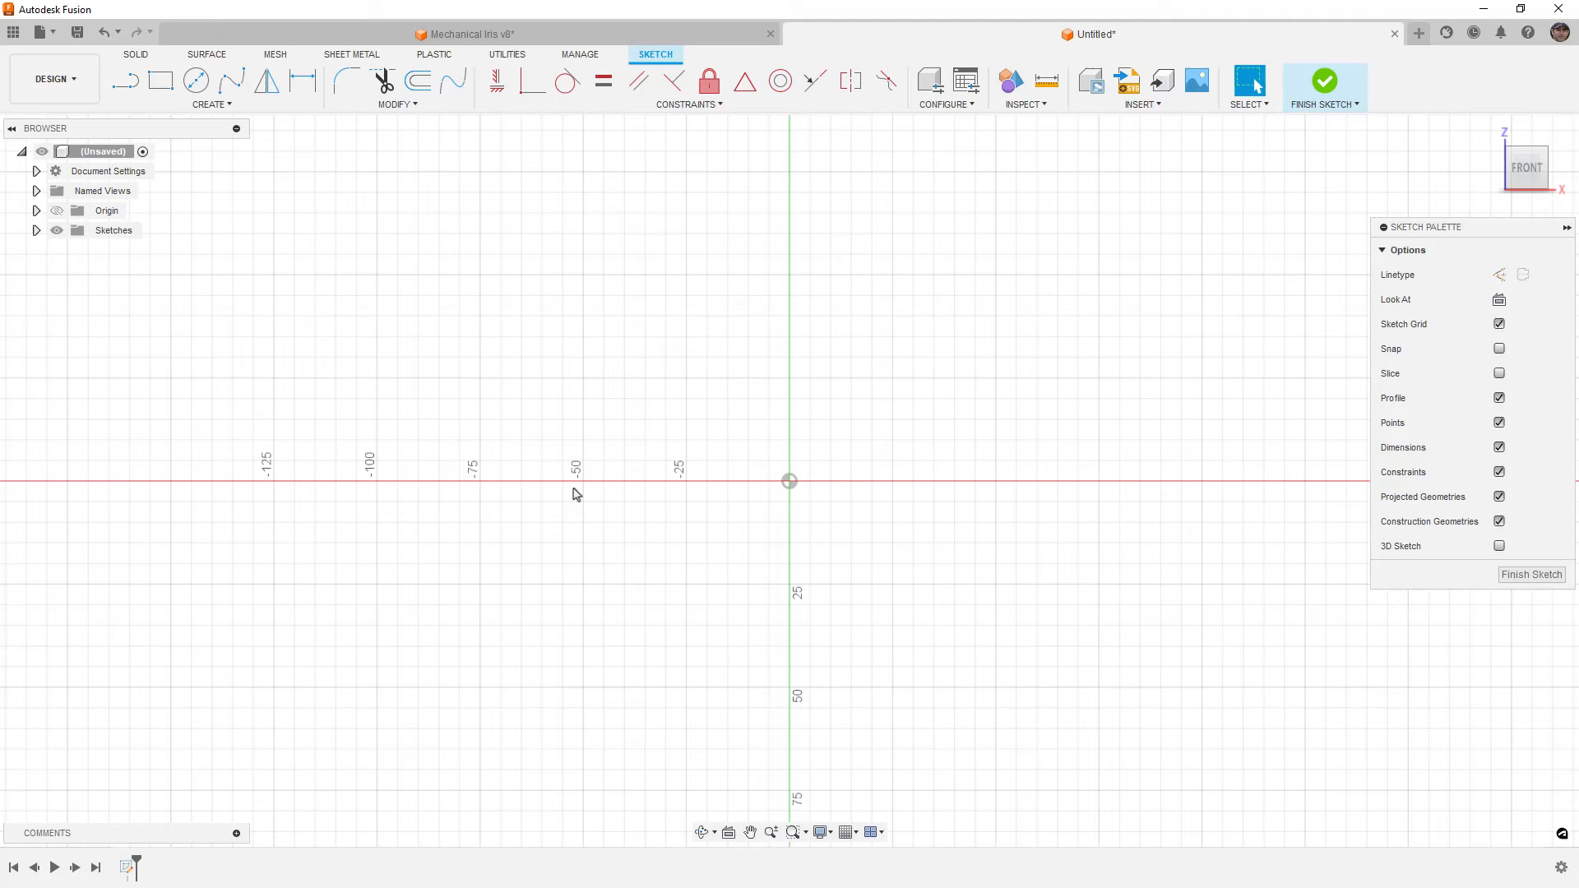
Switch to the Mechanical Iris v8 design, rotate its ring to study the movement, and return to the new design's sketch
click(640, 35)
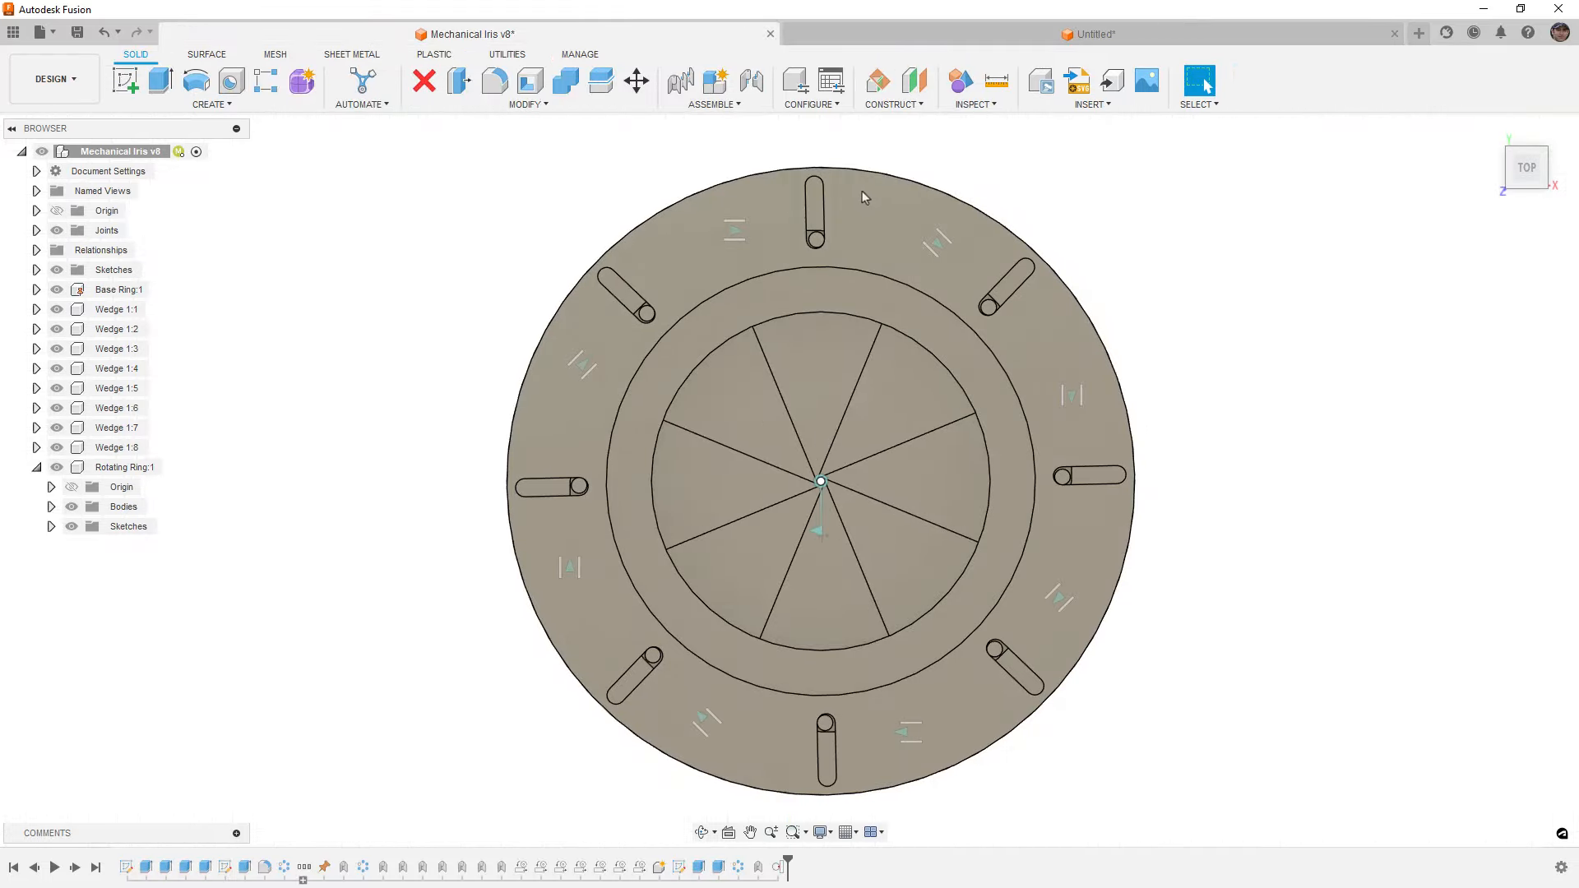
drag(862, 190, 1044, 357)
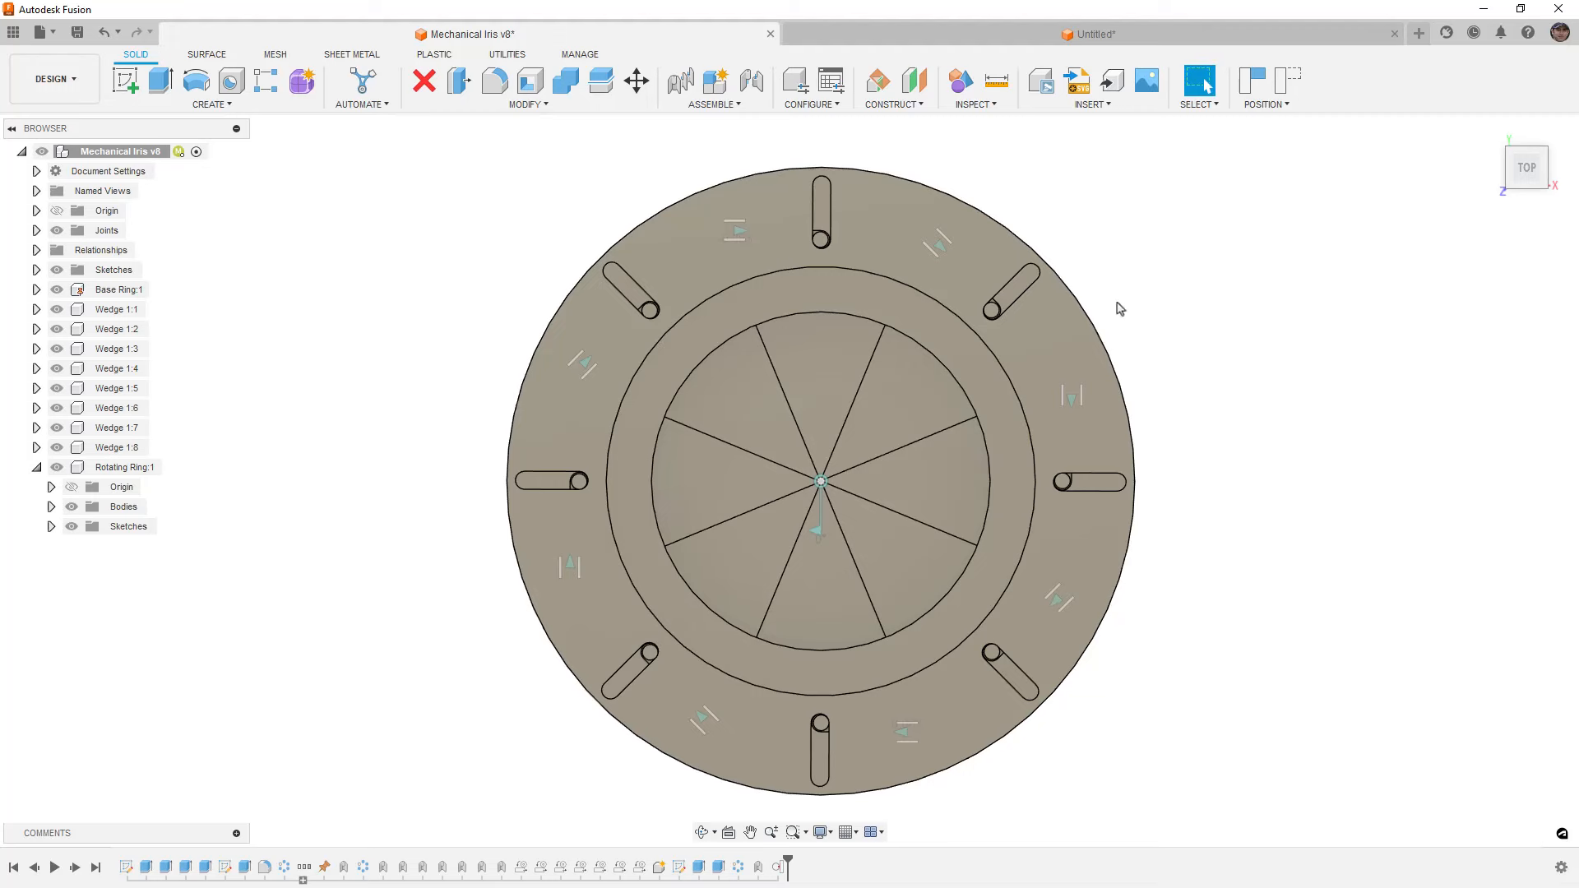
click(1178, 30)
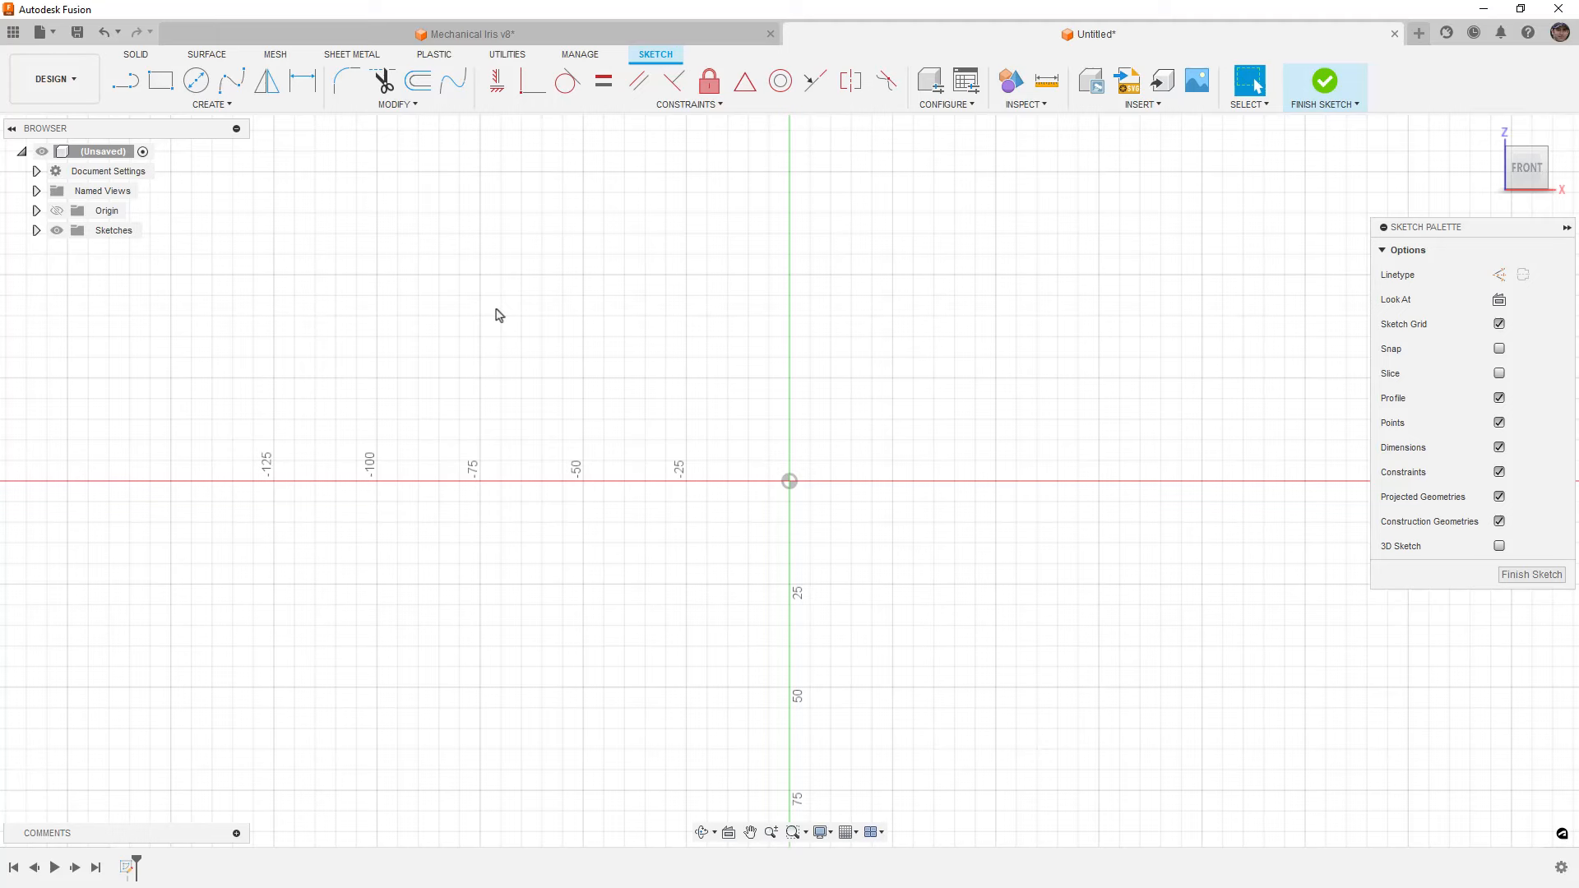
Sketch two concentric circles centred on the origin, about 108 mm and 154 mm in diameter
click(195, 80)
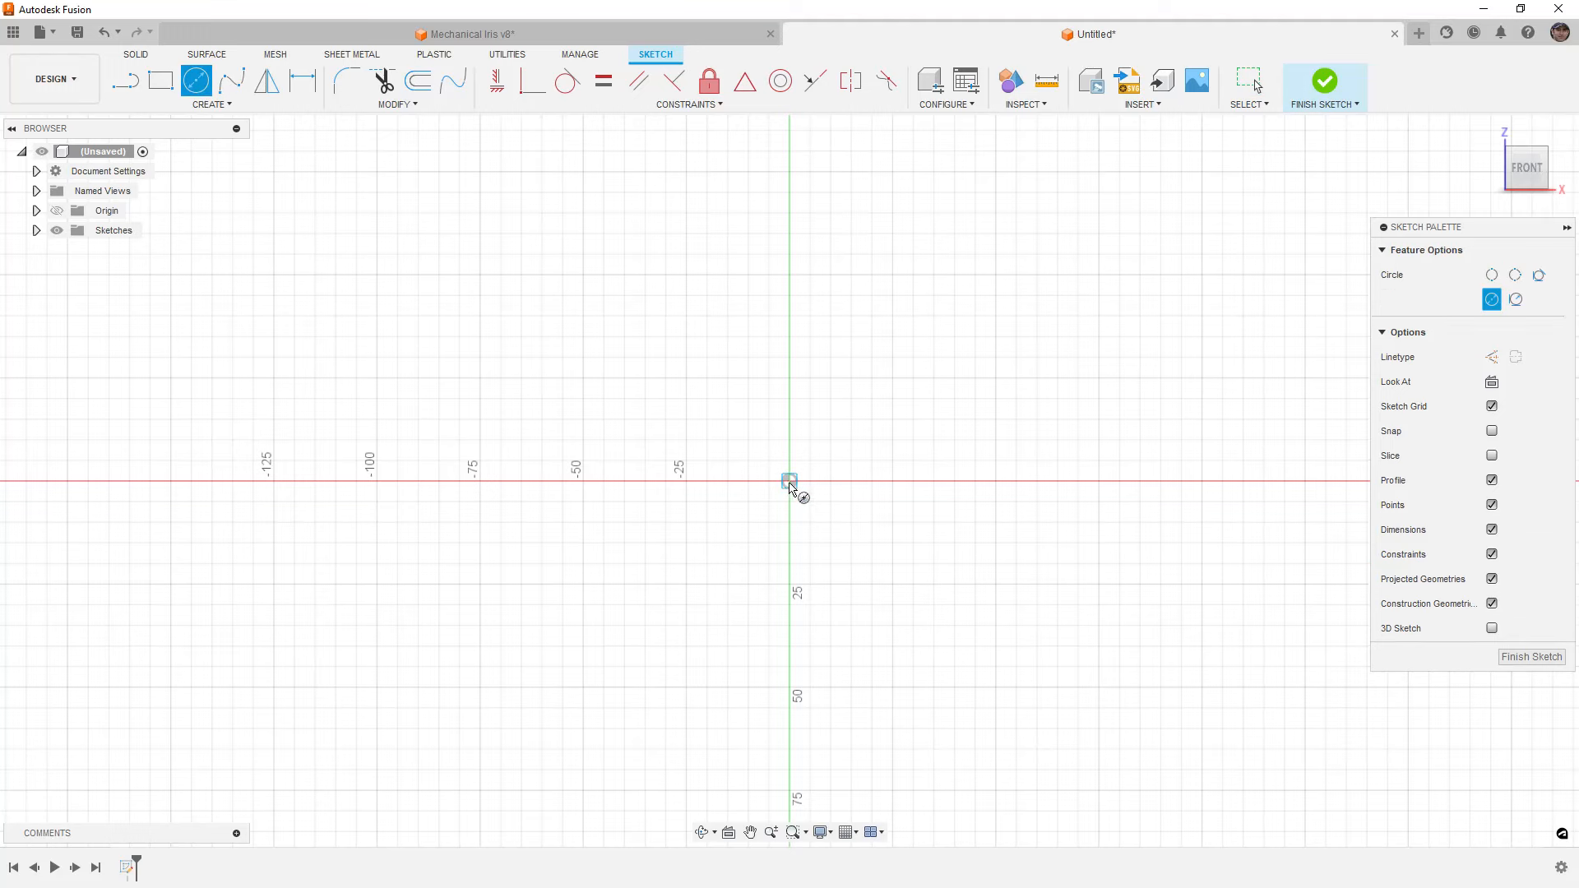
click(790, 481)
click(792, 259)
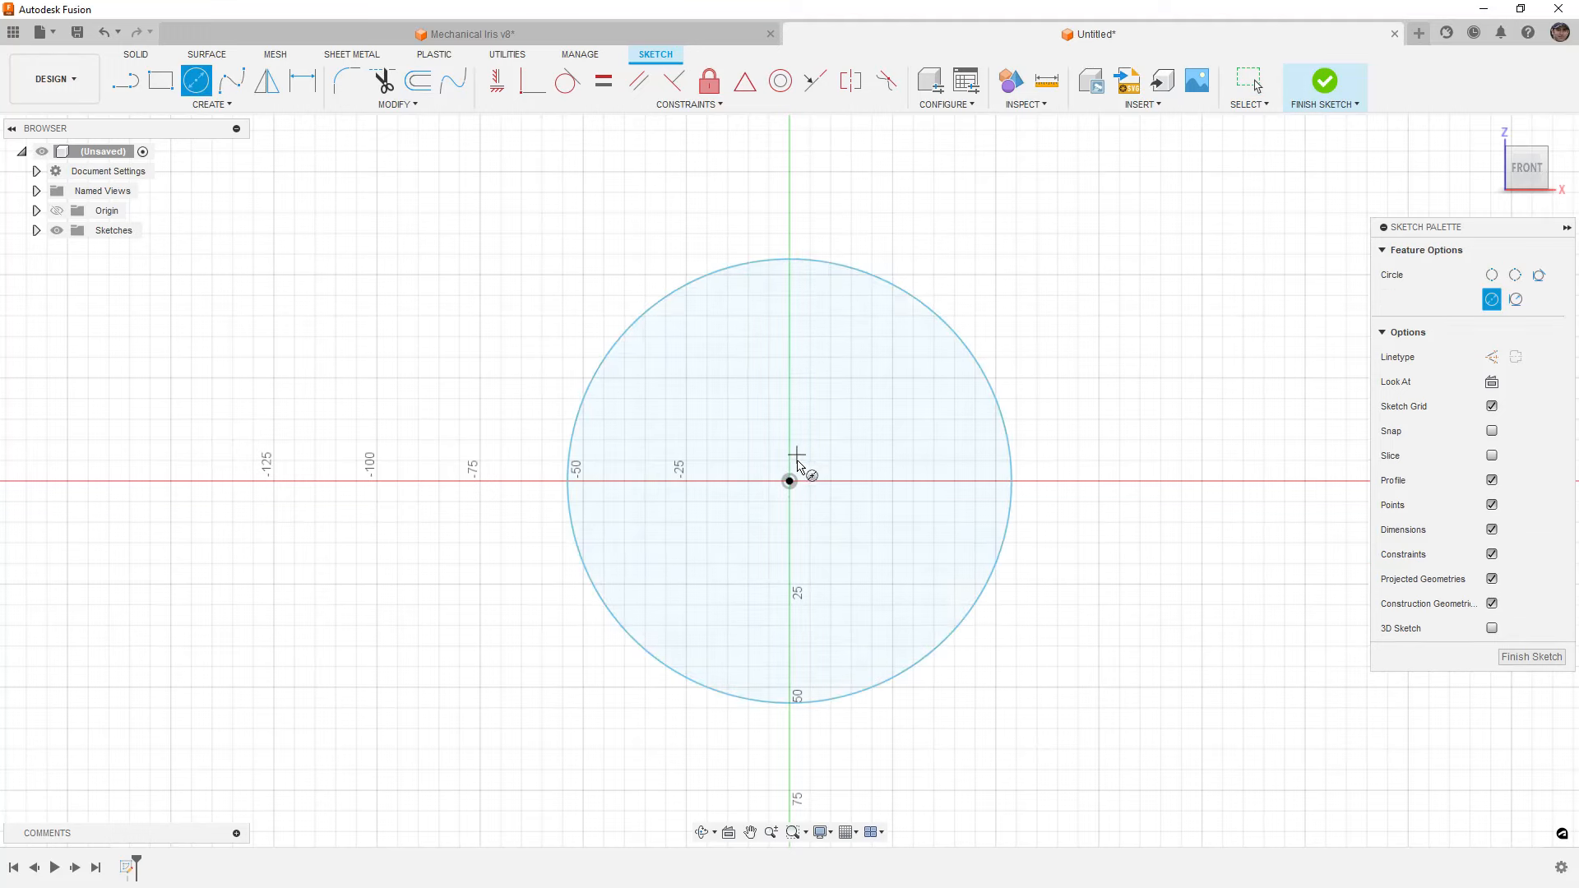
click(789, 481)
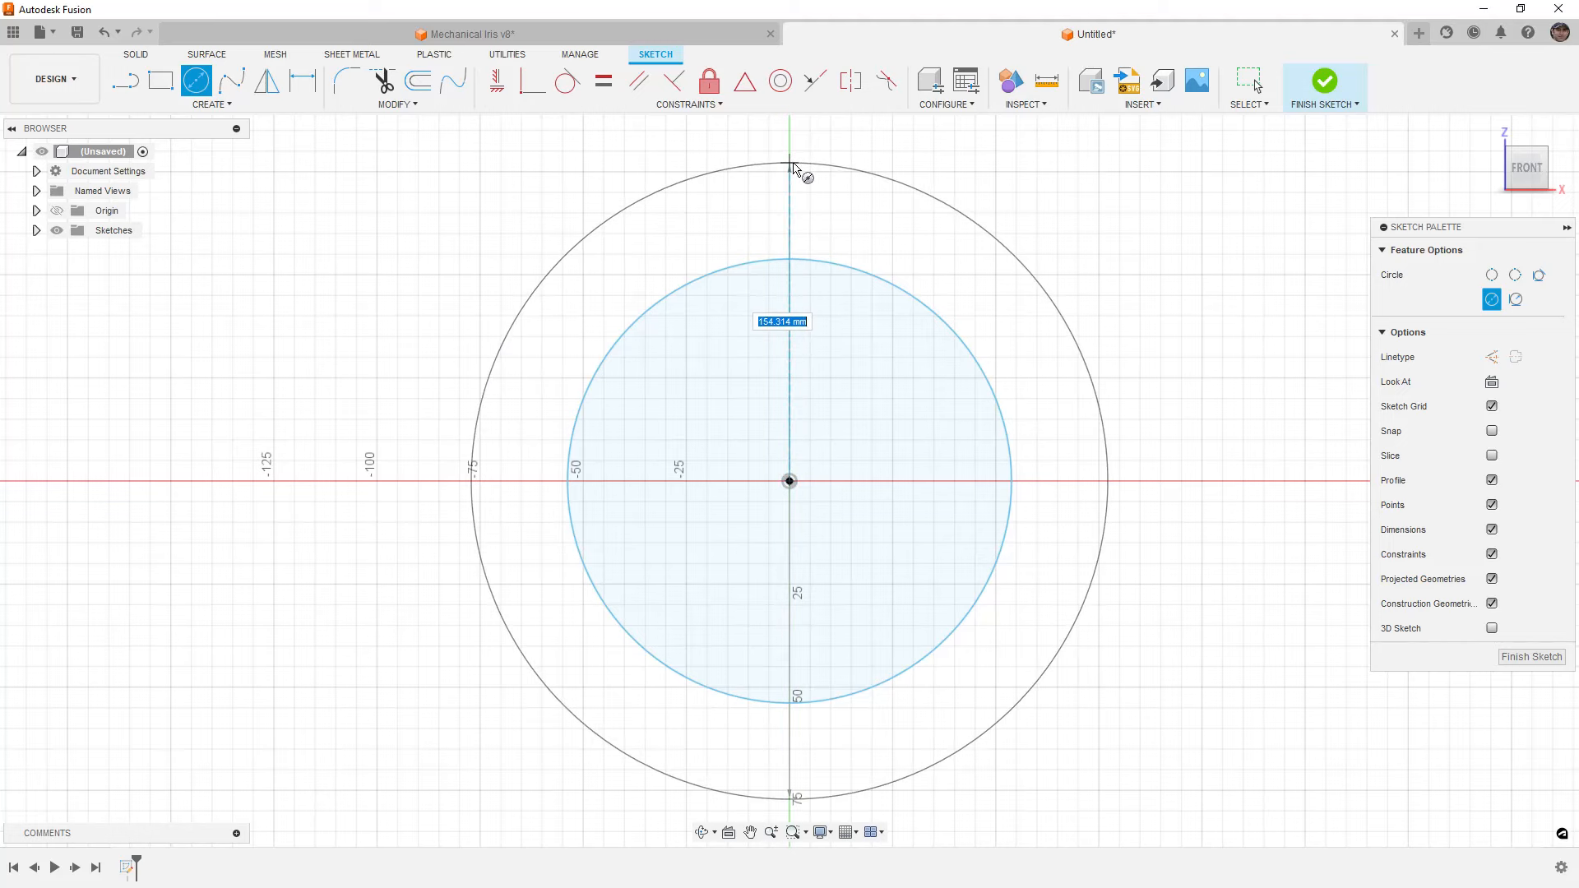
click(798, 163)
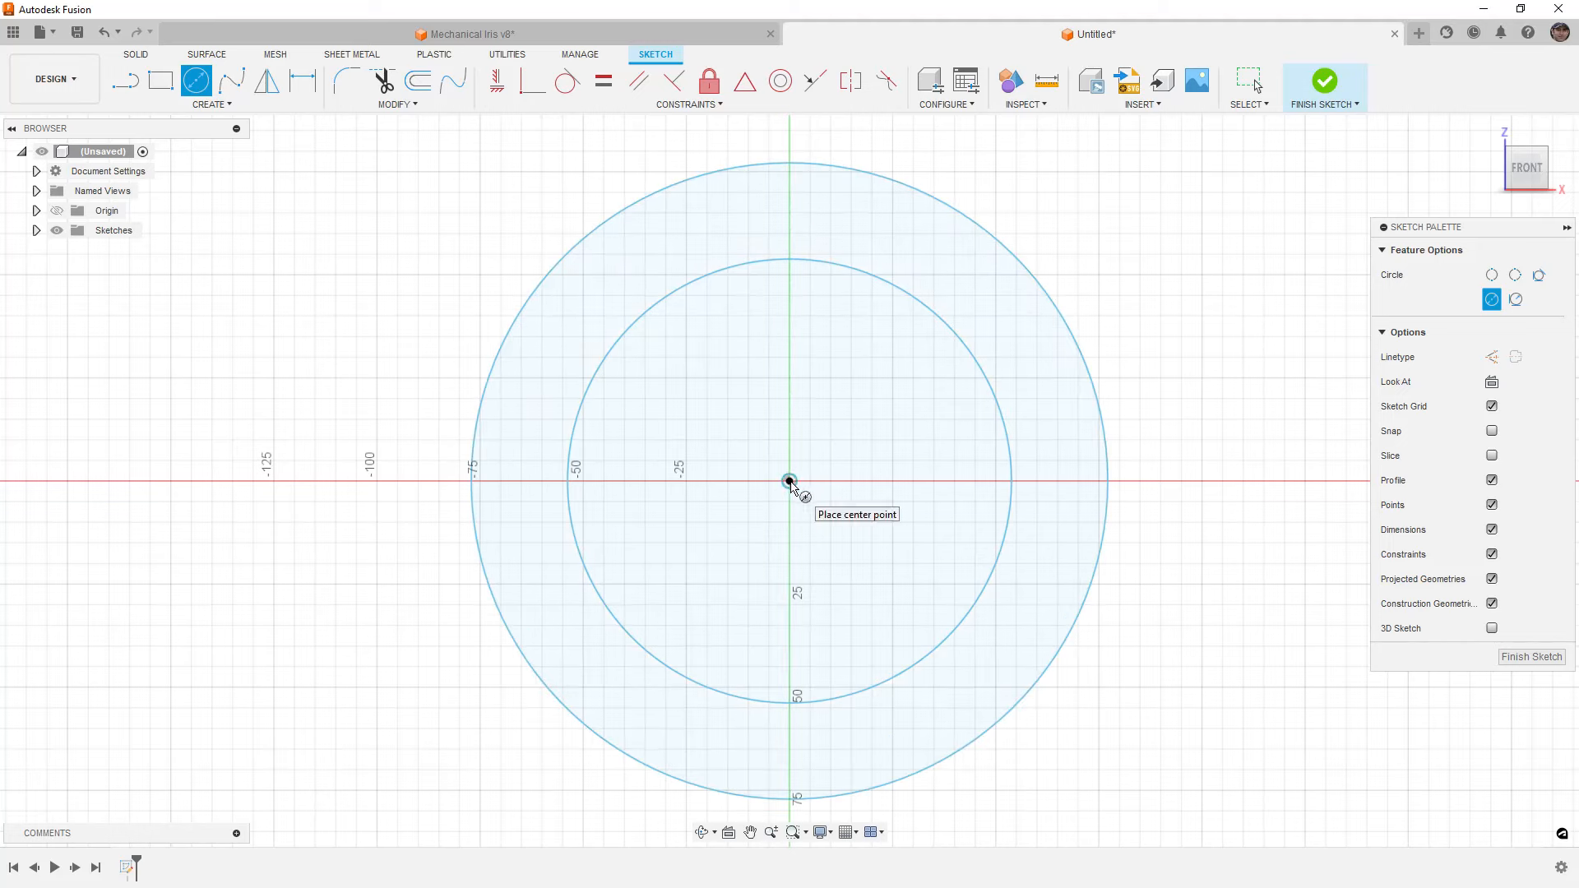
key(Escape)
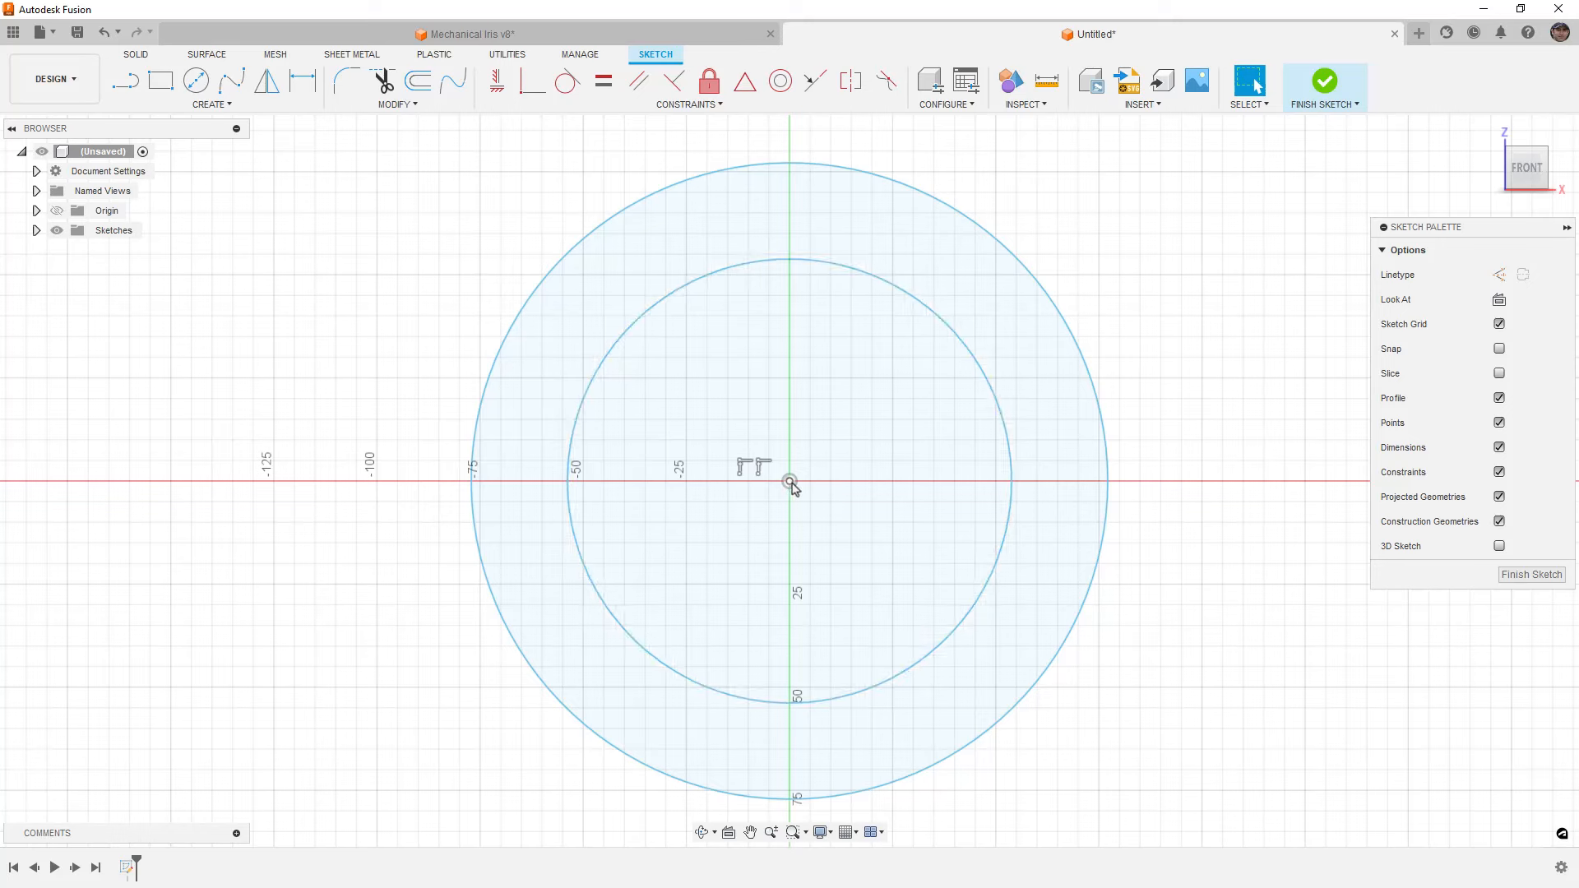
Dimension the inner circle's diameter and set it to 100 mm
click(303, 80)
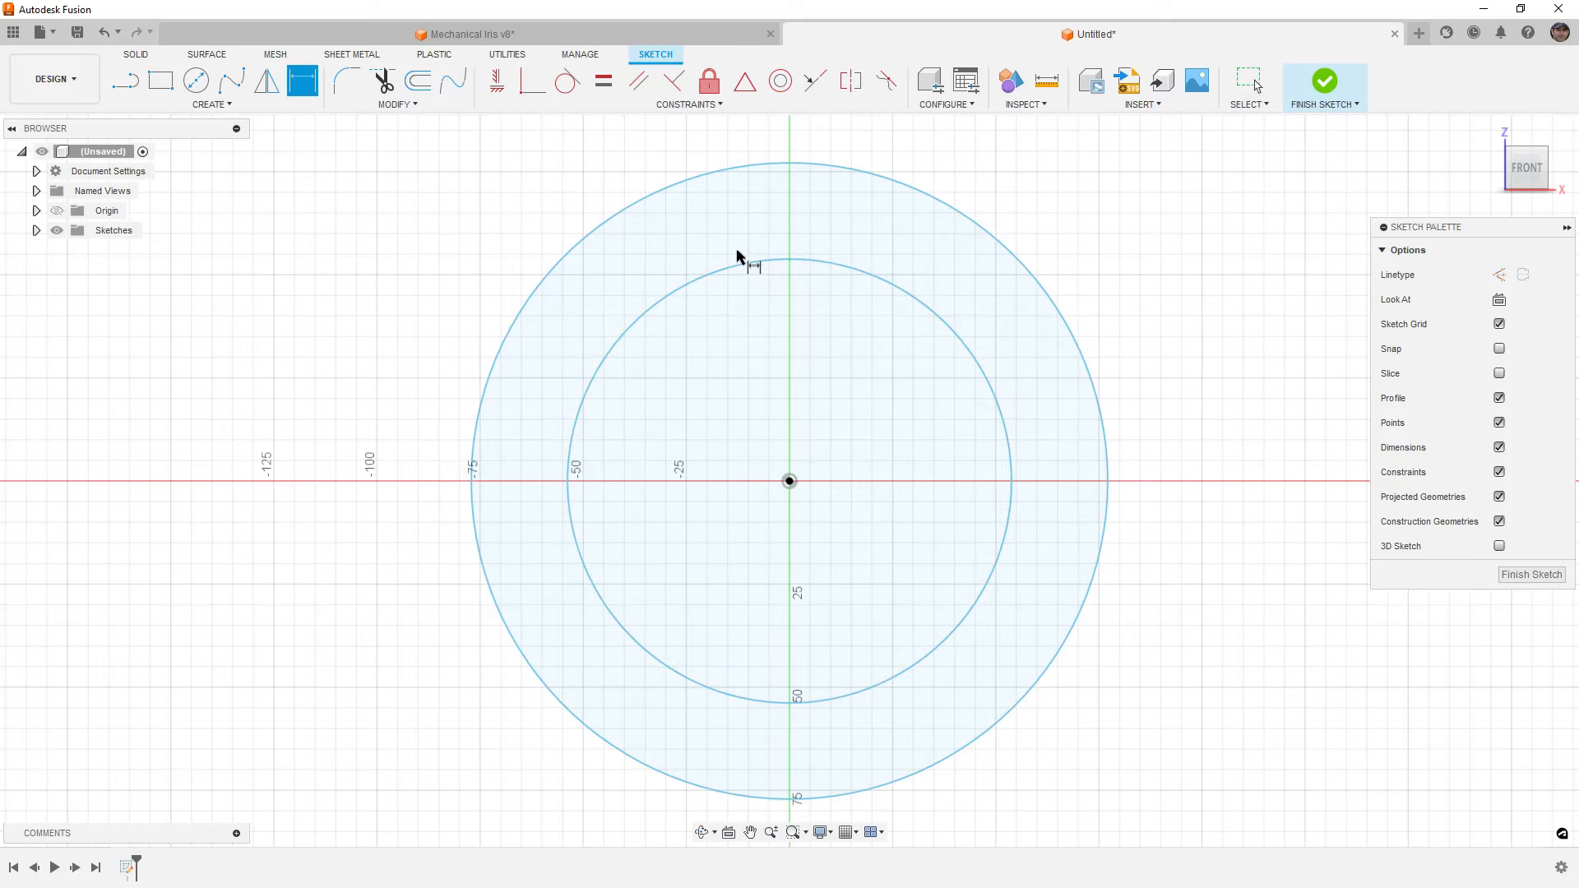
click(751, 263)
click(750, 304)
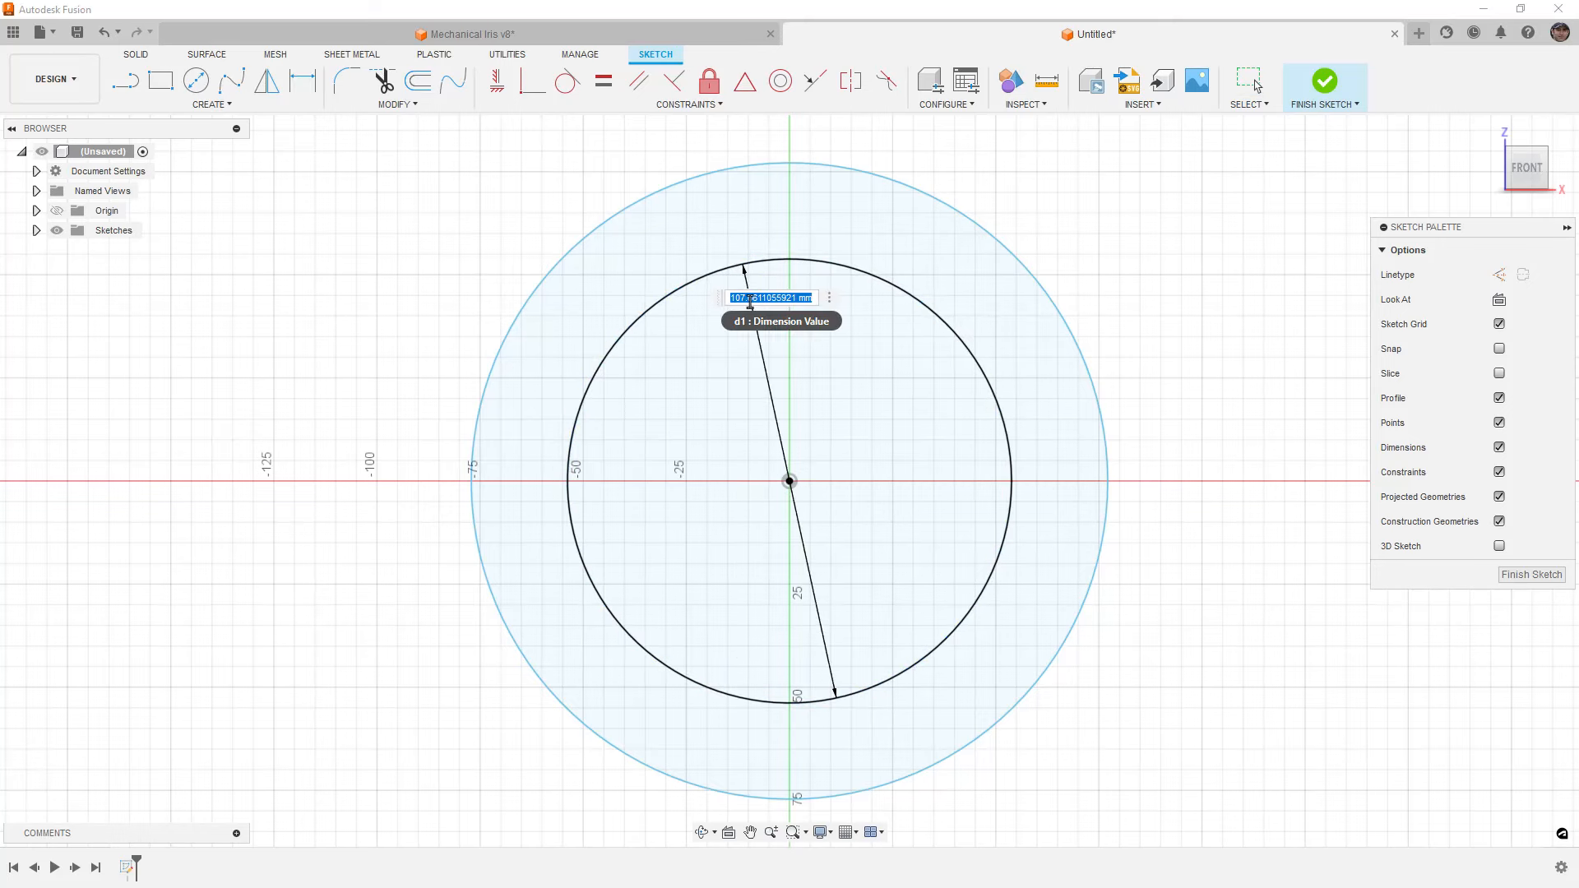
text(100)
key(Return)
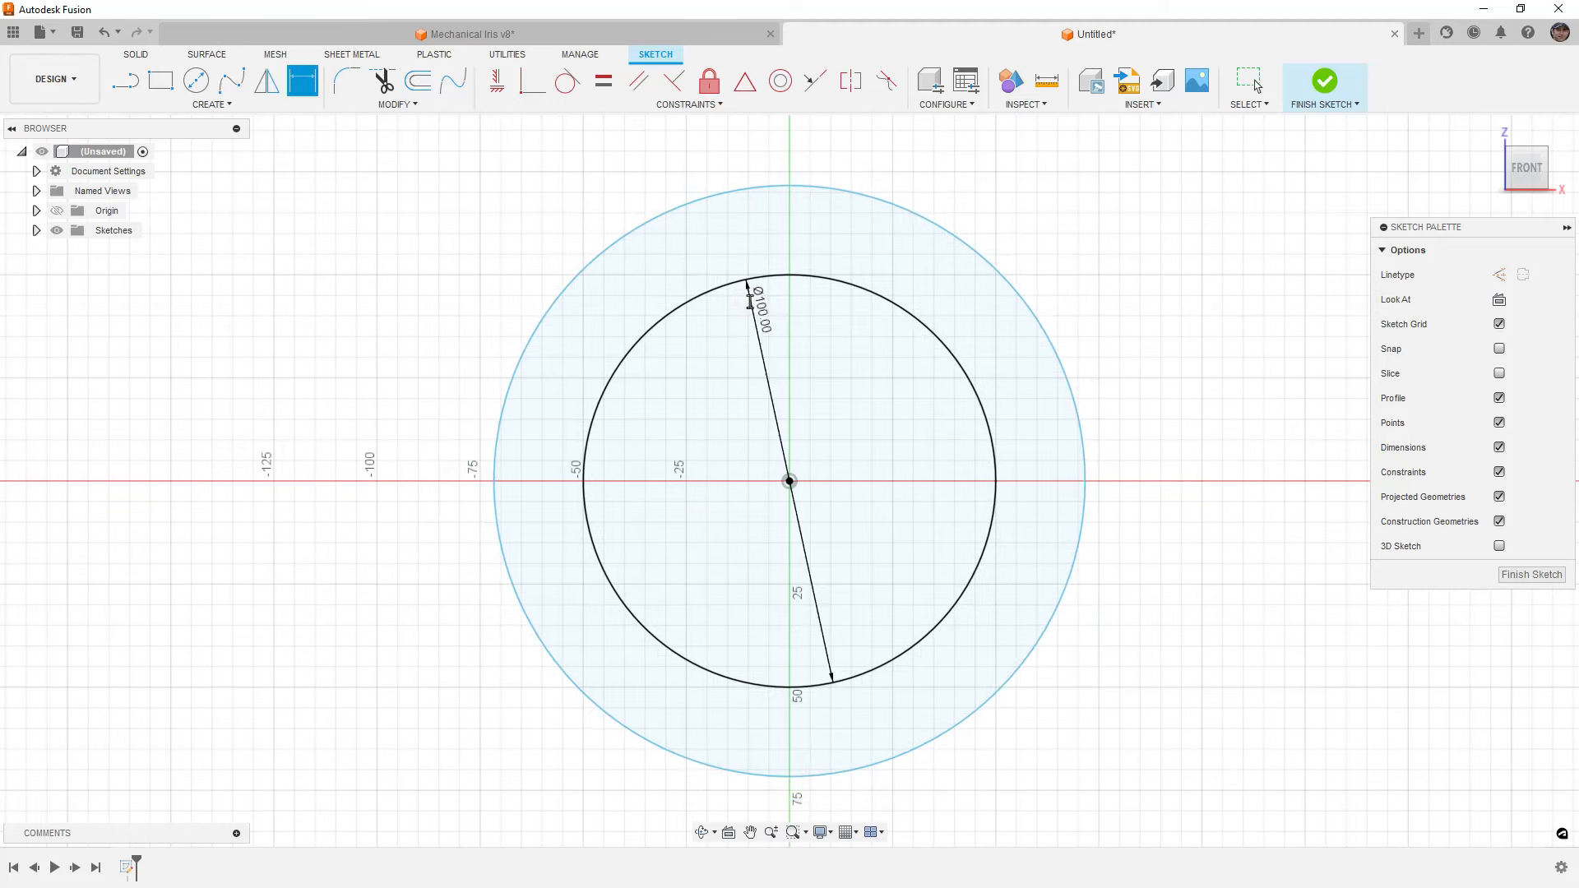
Dimension the radial distance between the inner and outer circles and set it to 35 mm
click(870, 293)
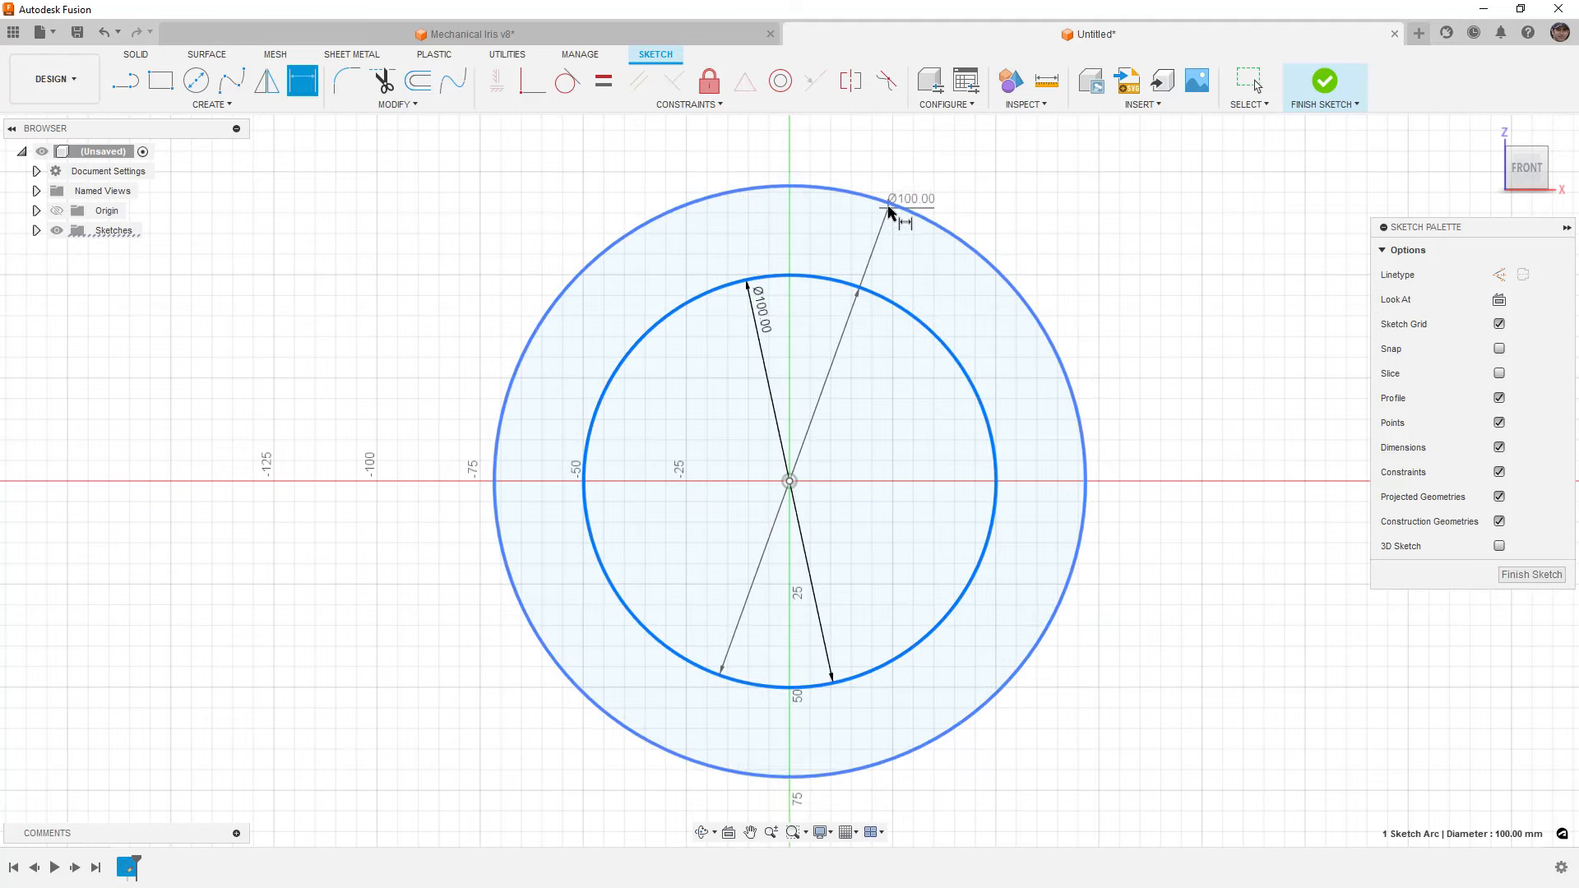
click(889, 211)
click(905, 256)
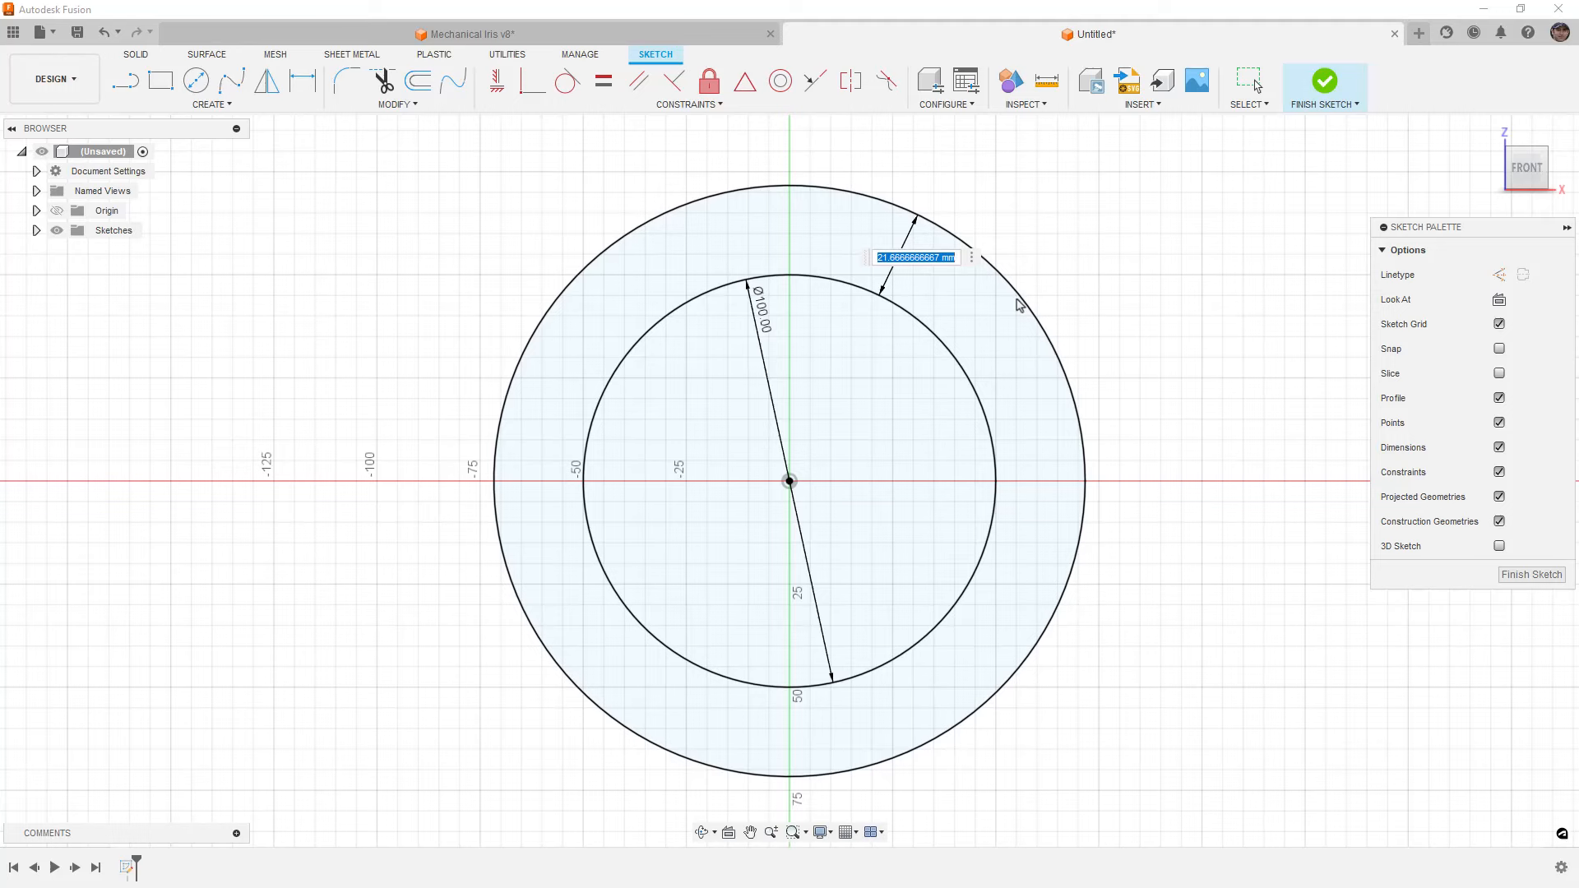
text(35)
key(Return)
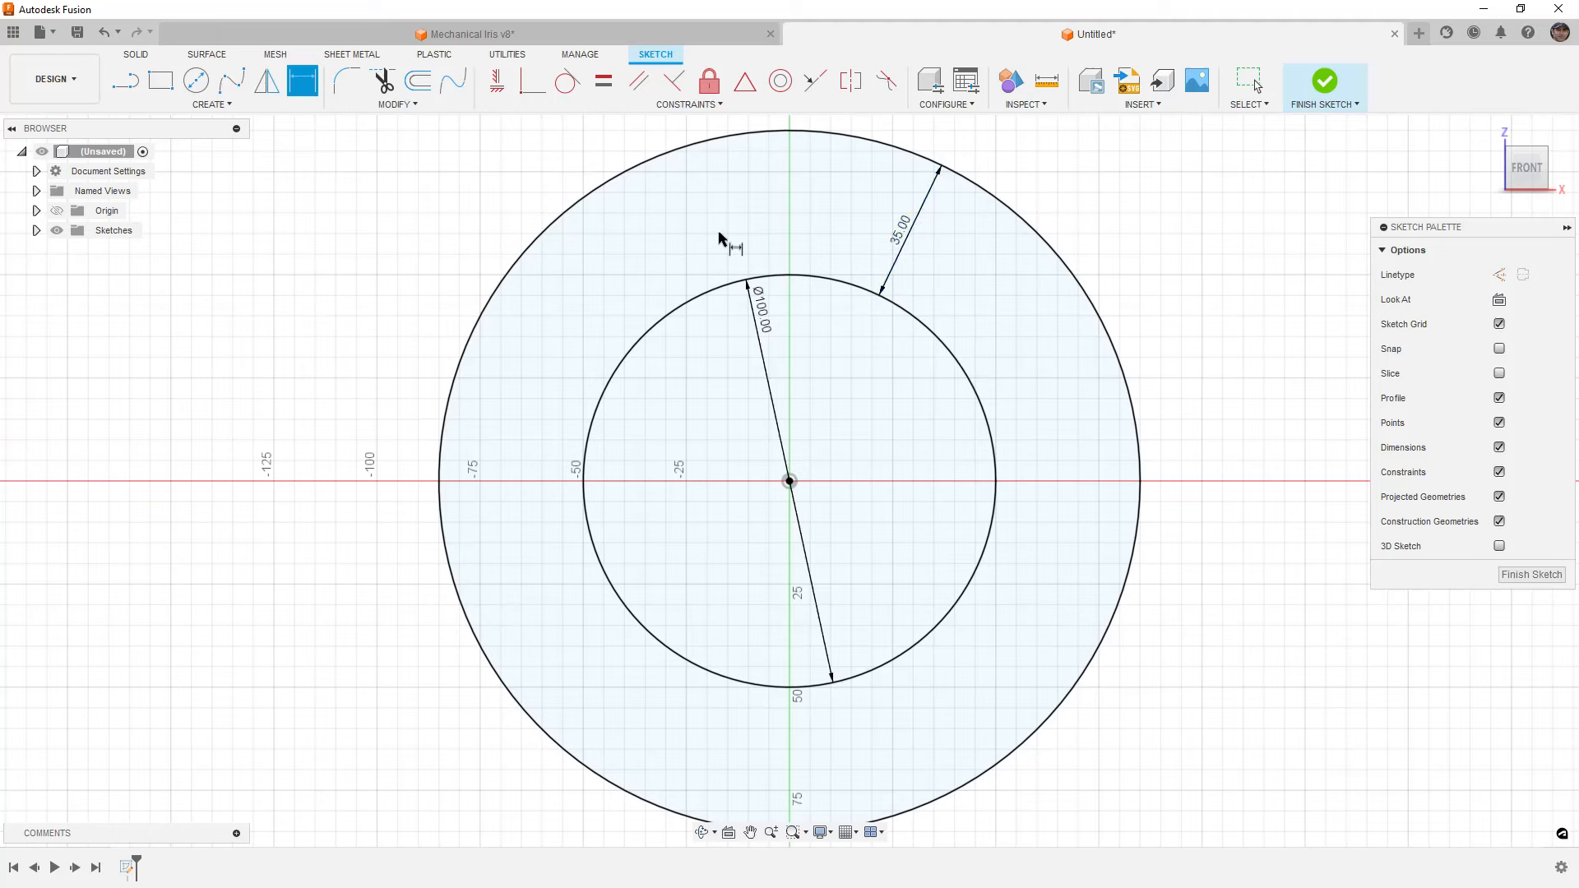
Draw three lines from the origin to the outer circle: one slanting up-left, one slanting up-right and one vertical between them
click(125, 79)
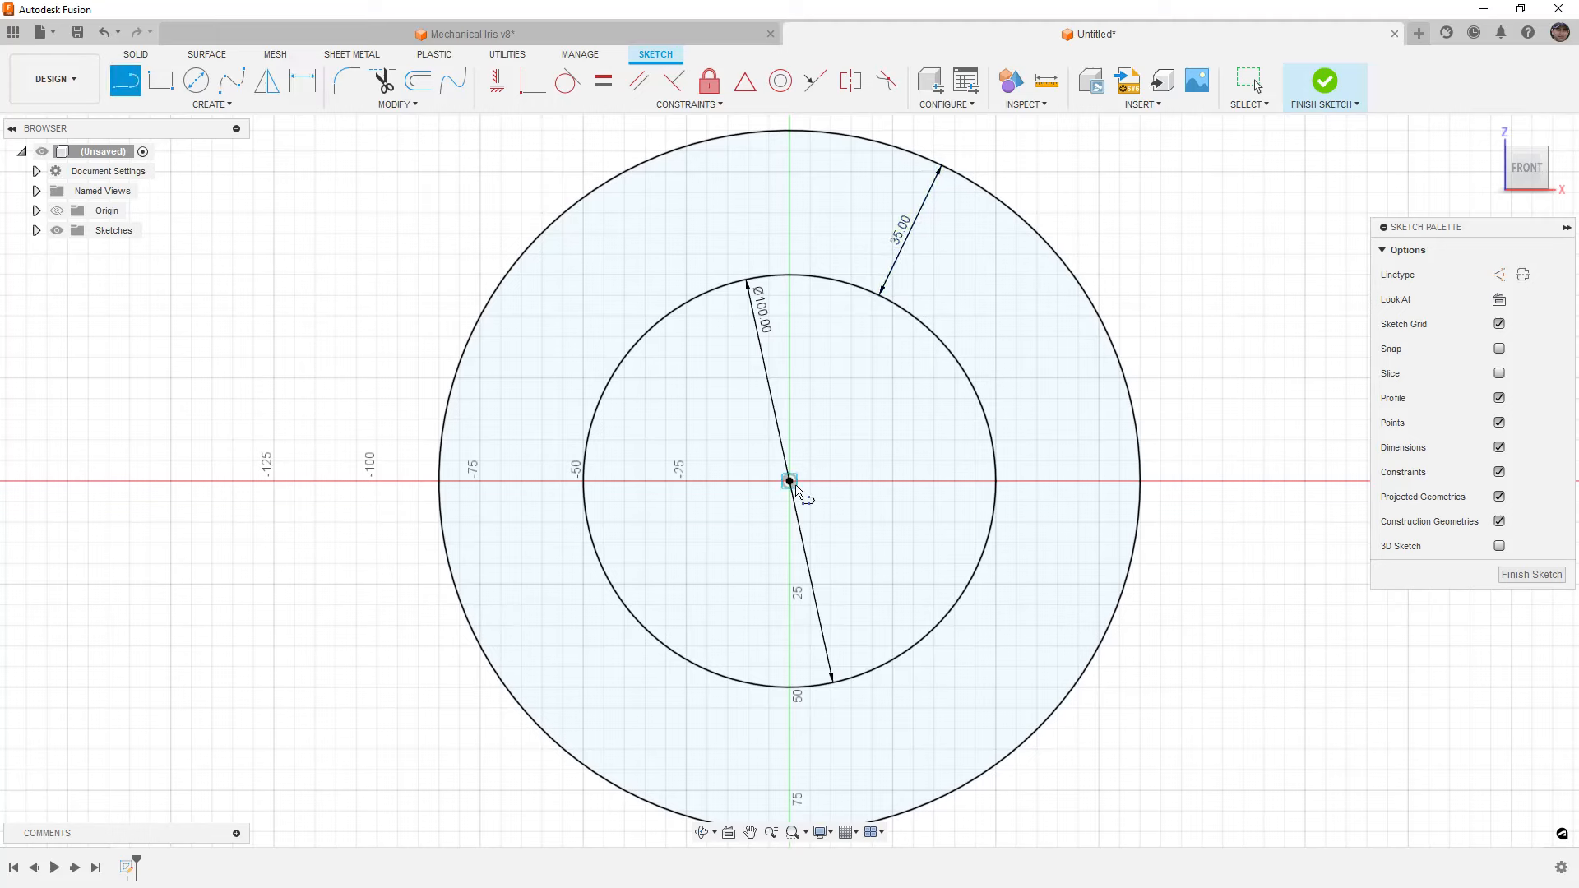
click(788, 481)
double_click(613, 179)
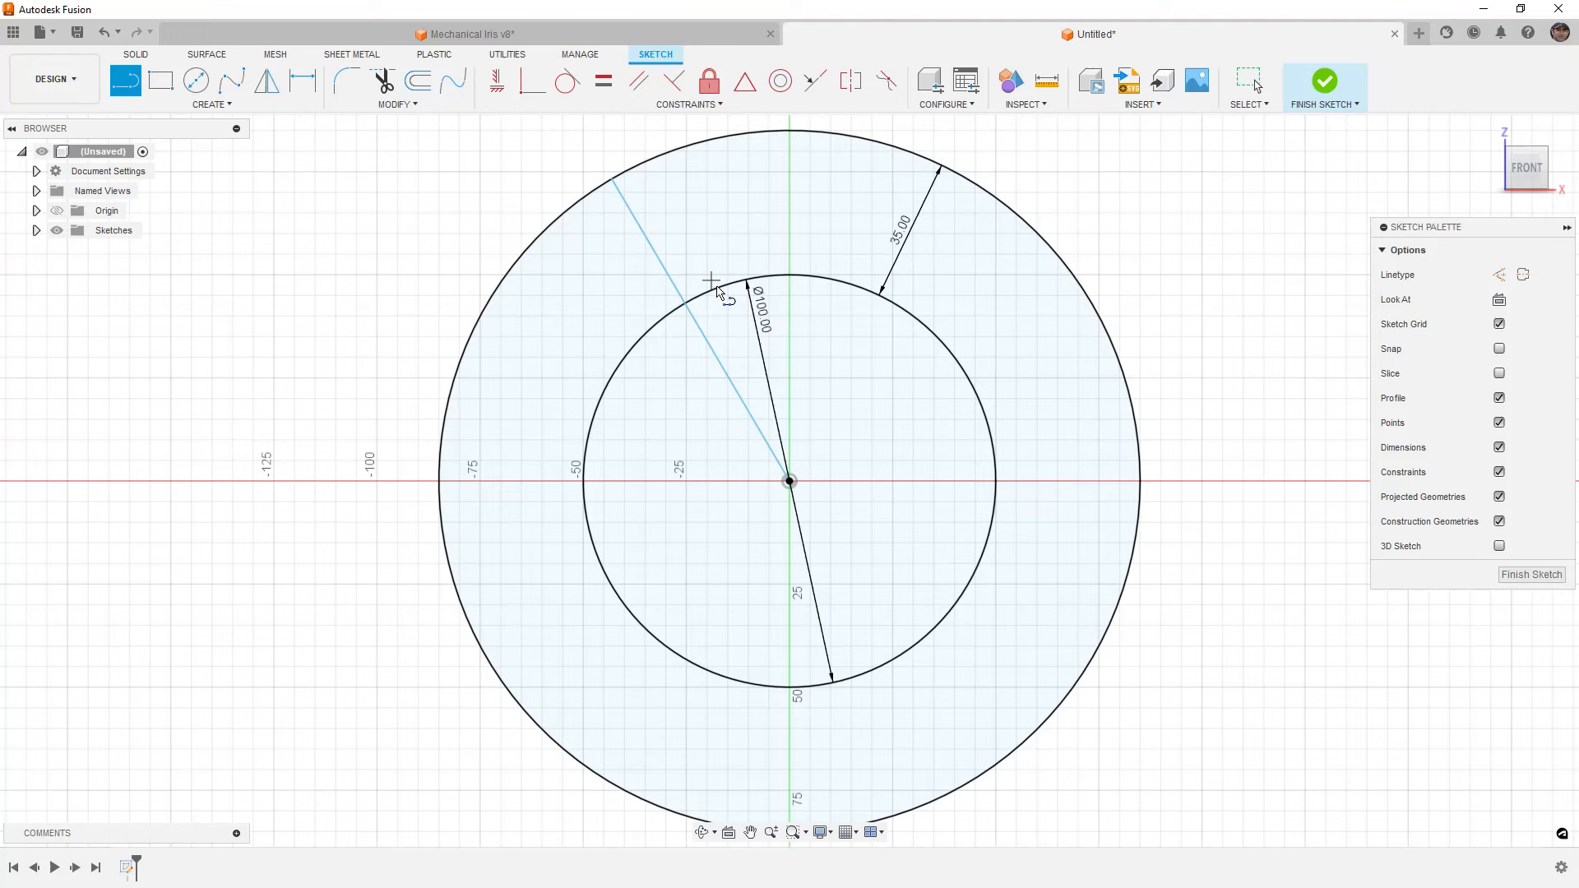
click(788, 480)
double_click(952, 170)
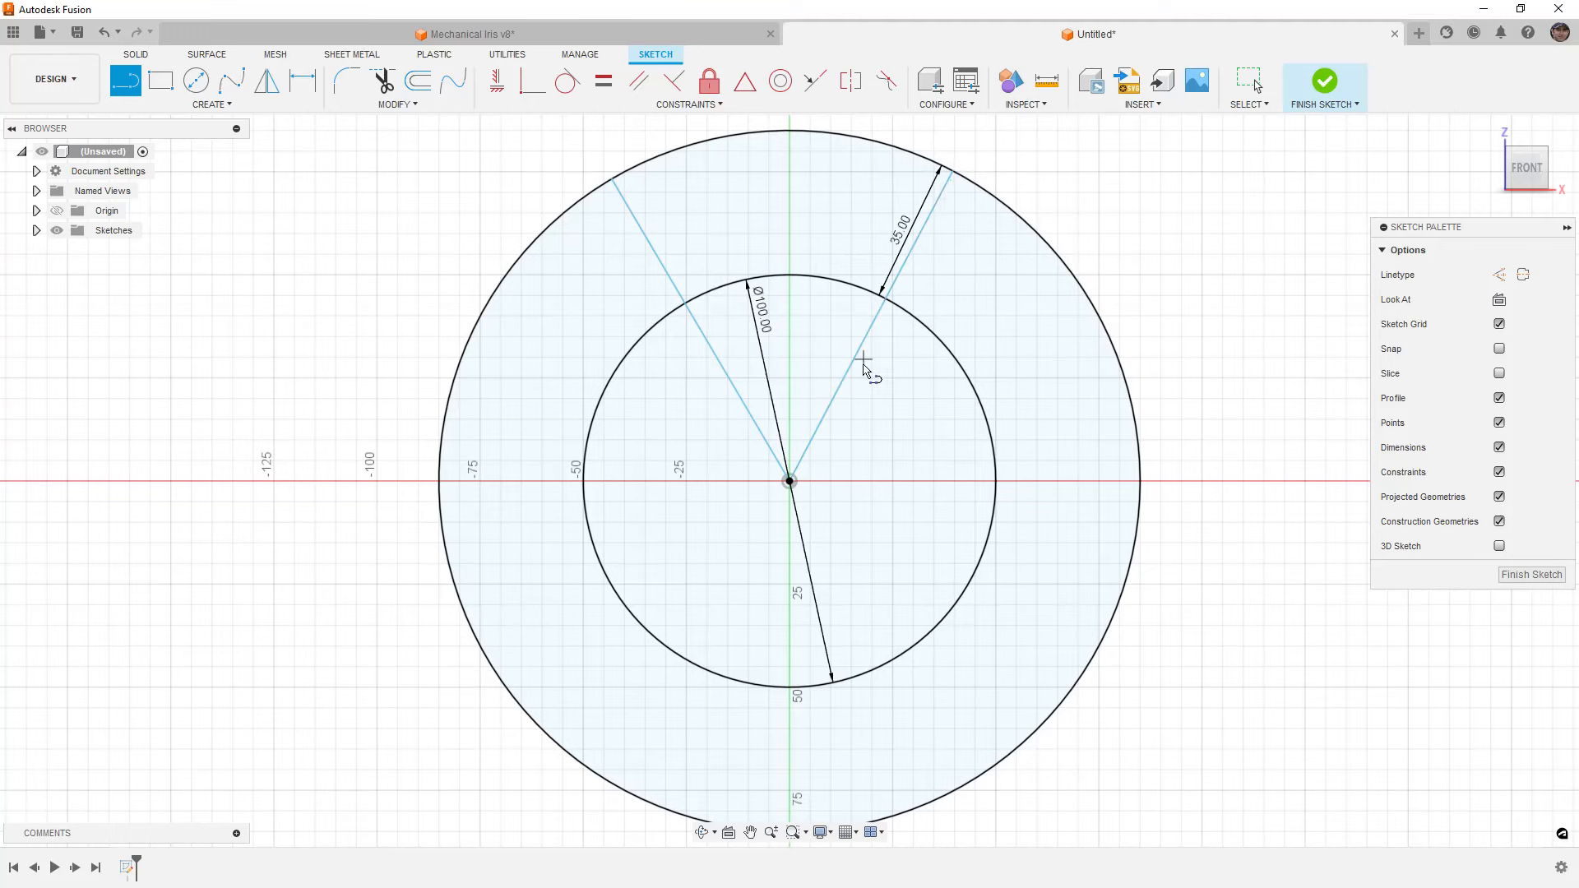
click(789, 480)
double_click(805, 146)
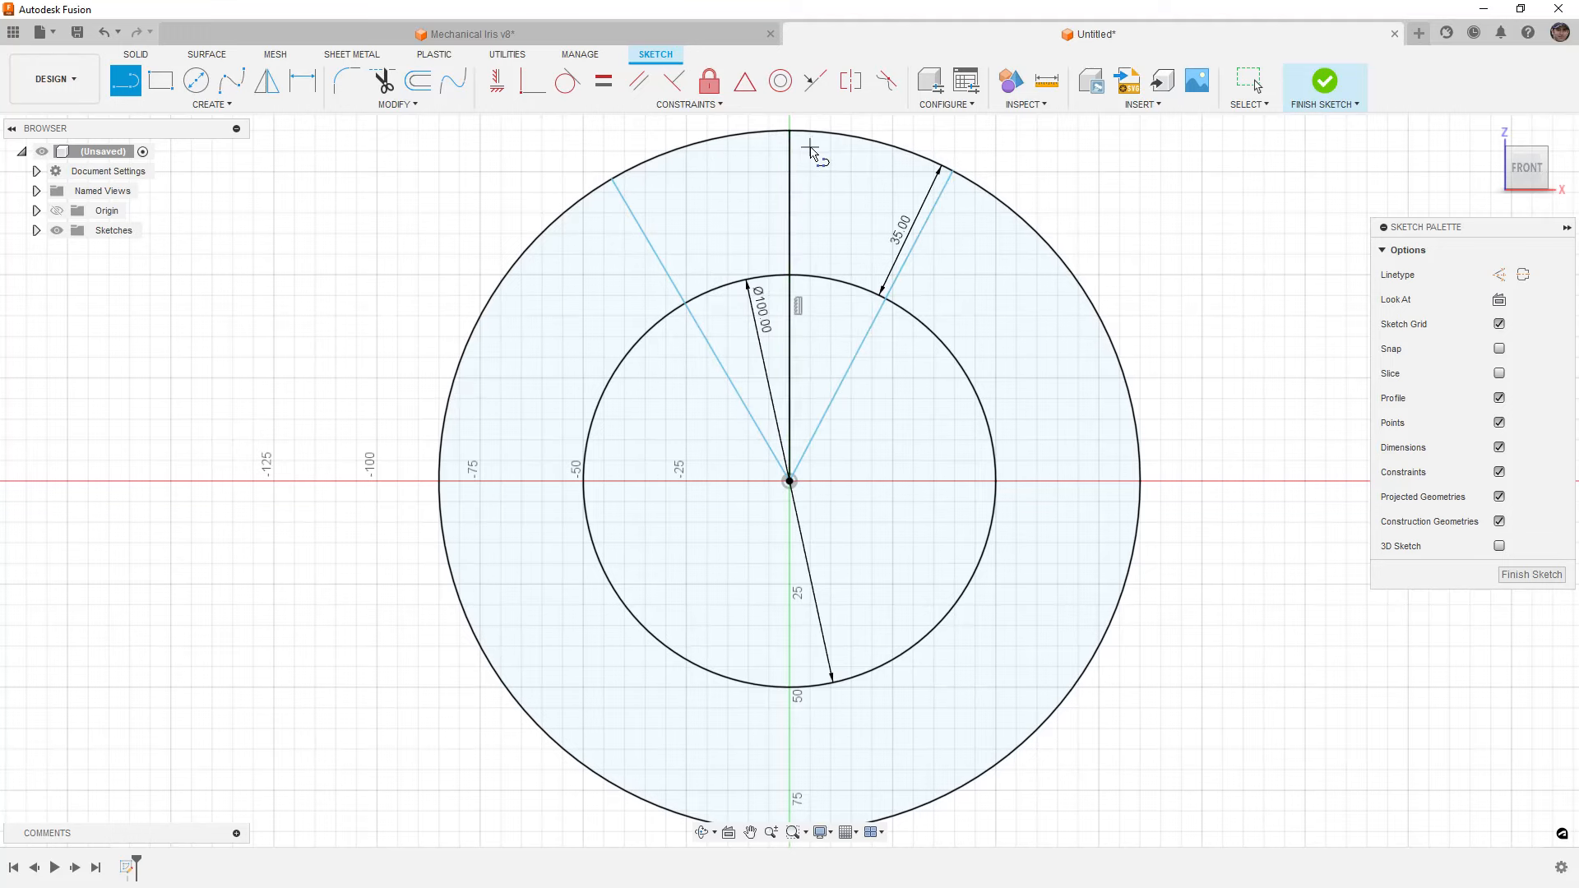
key(Escape)
Convert the vertical line between the two slanted lines into a construction line
click(790, 189)
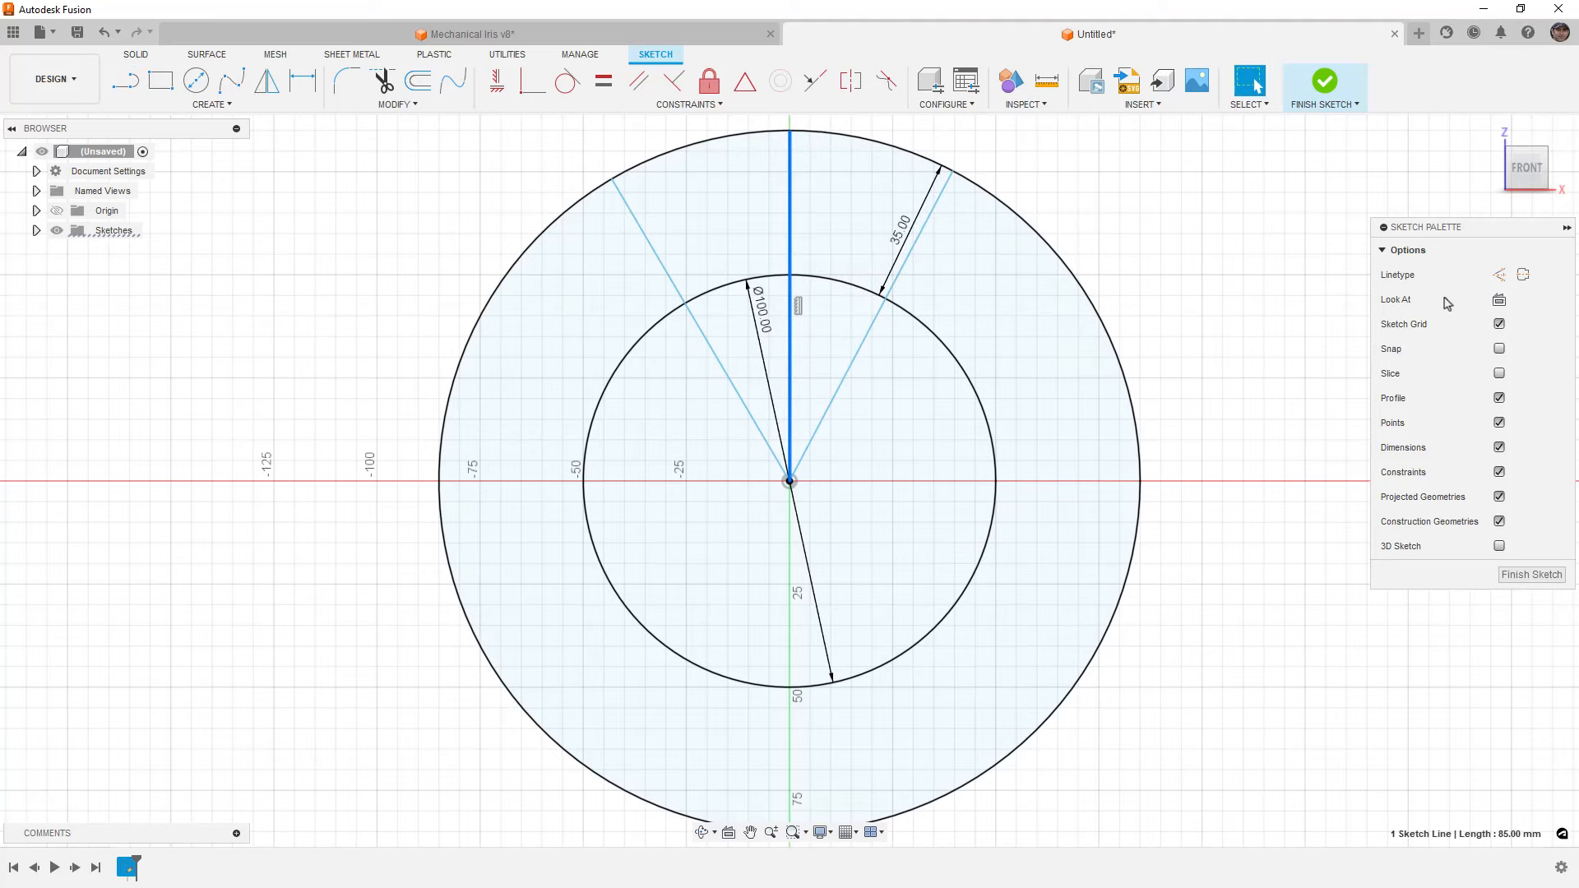
click(1499, 275)
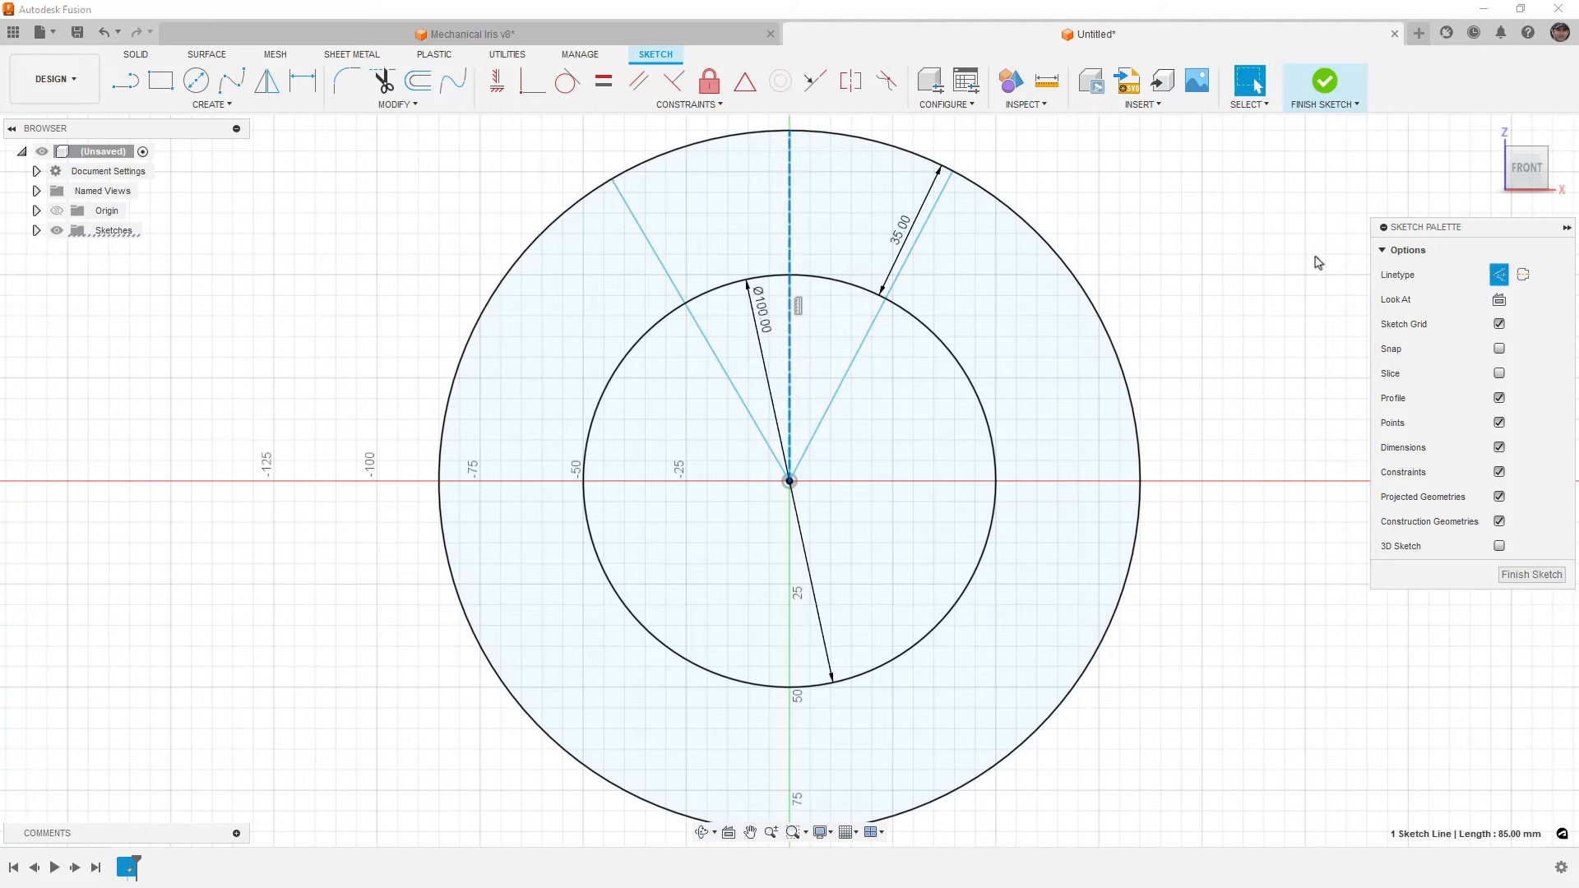
click(1016, 173)
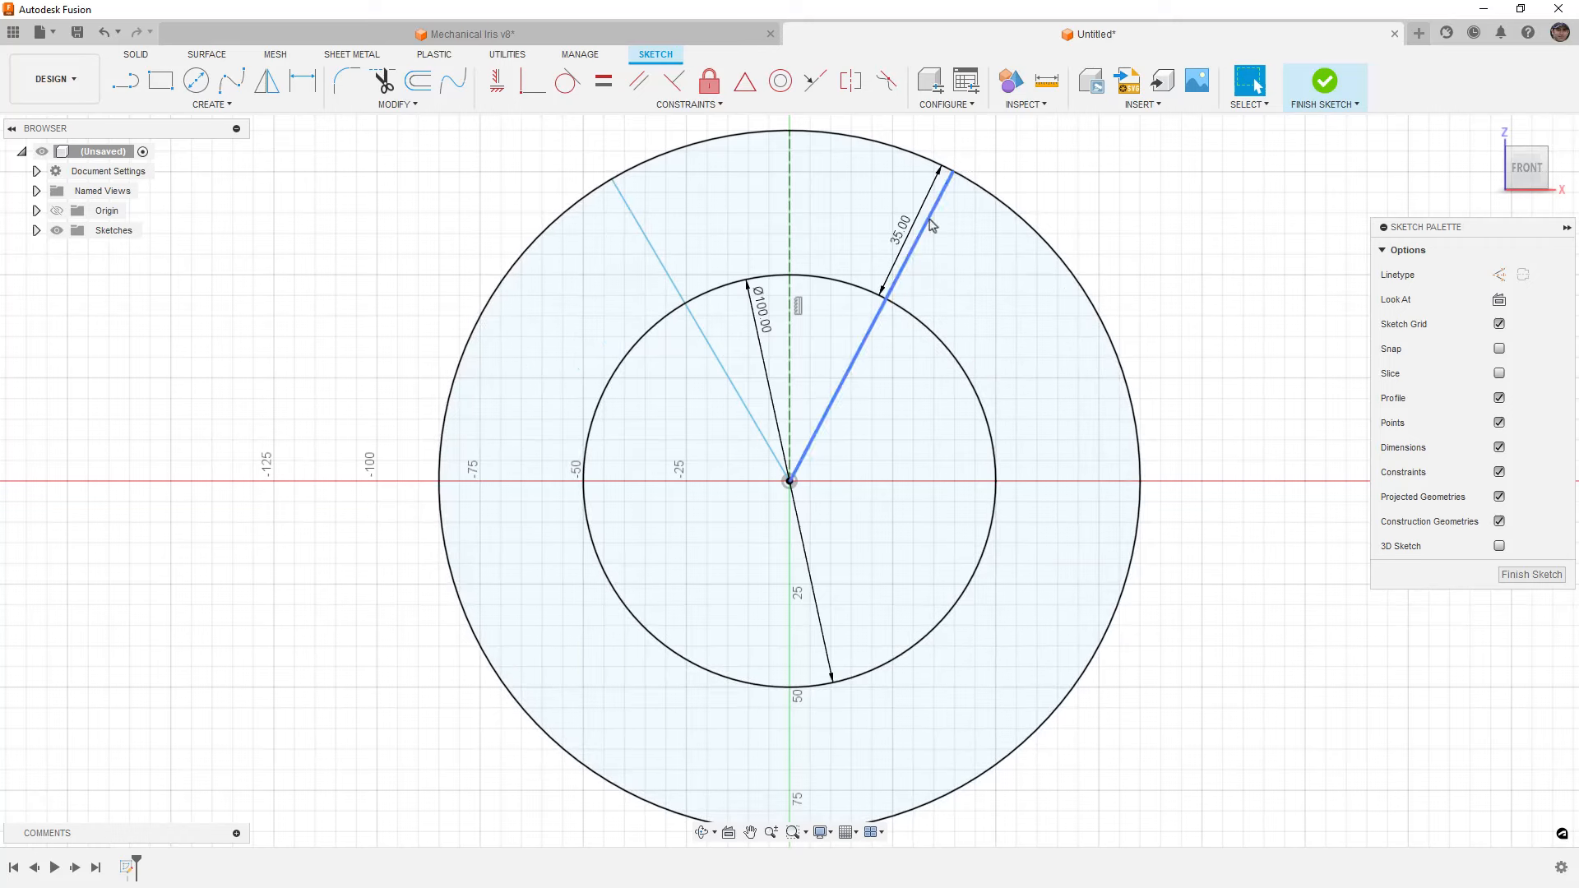
Constrain the two slanted lines symmetric about the vertical construction line, and spread them apart to test the symmetry
click(926, 220)
ctrl+click(640, 237)
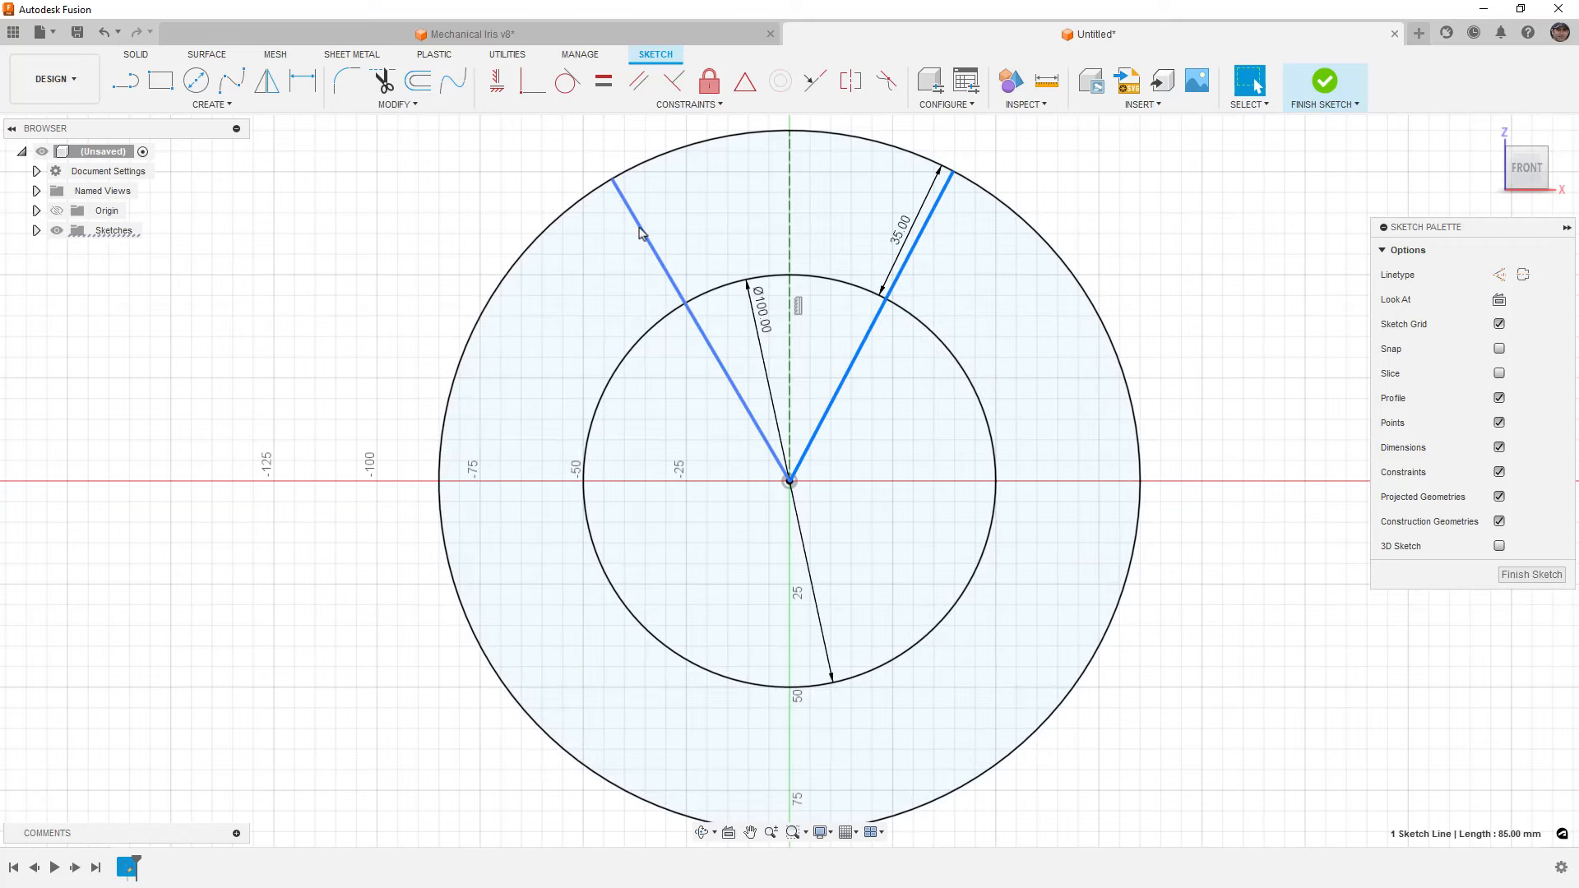
ctrl+click(792, 222)
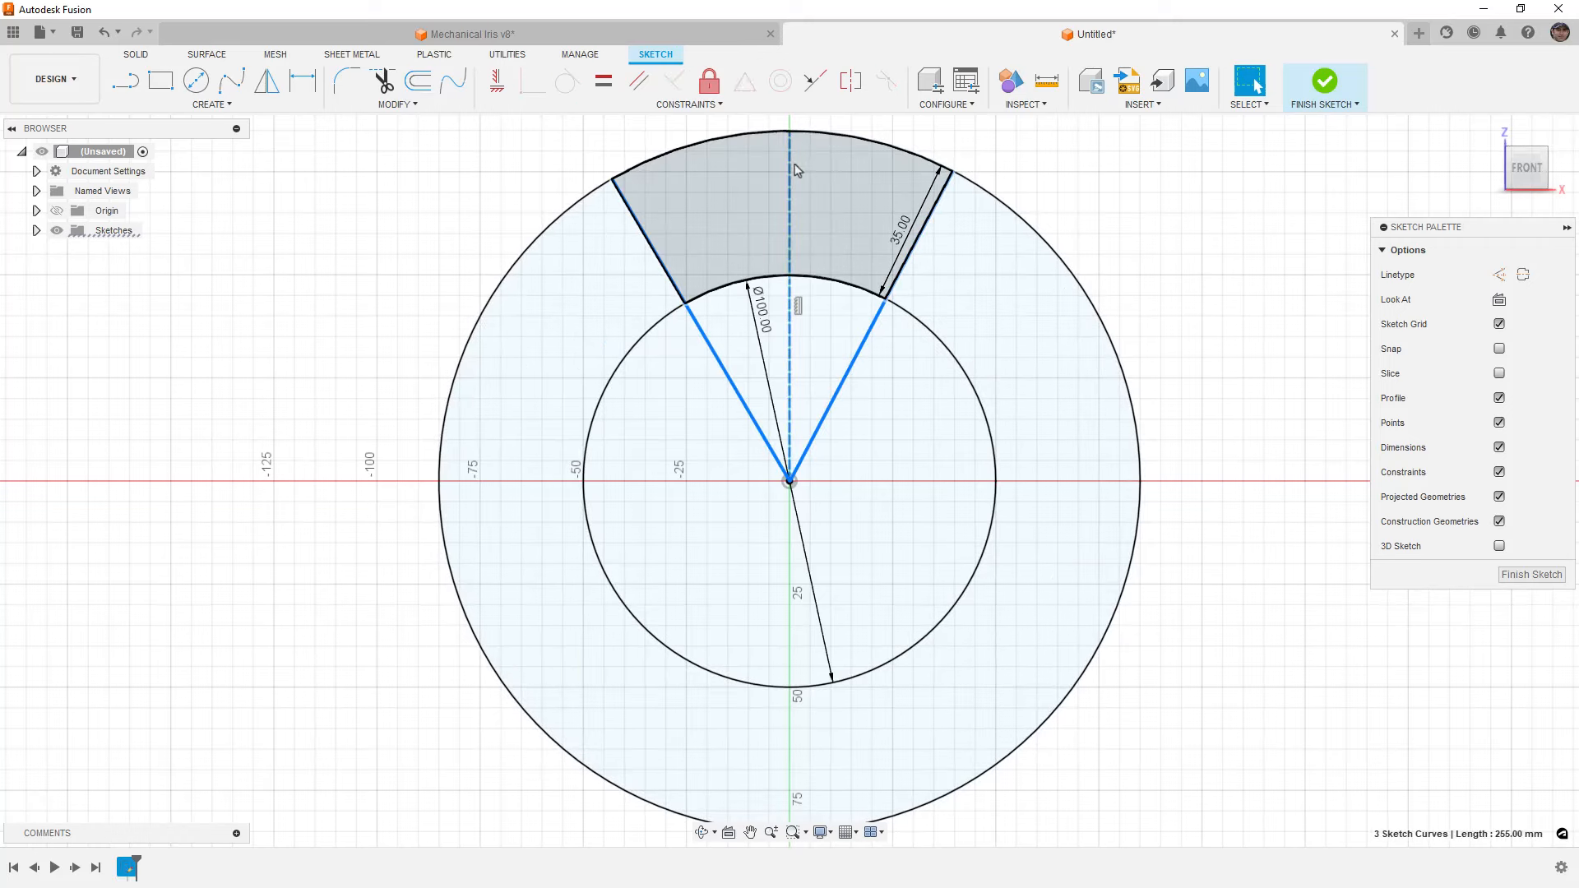
click(851, 81)
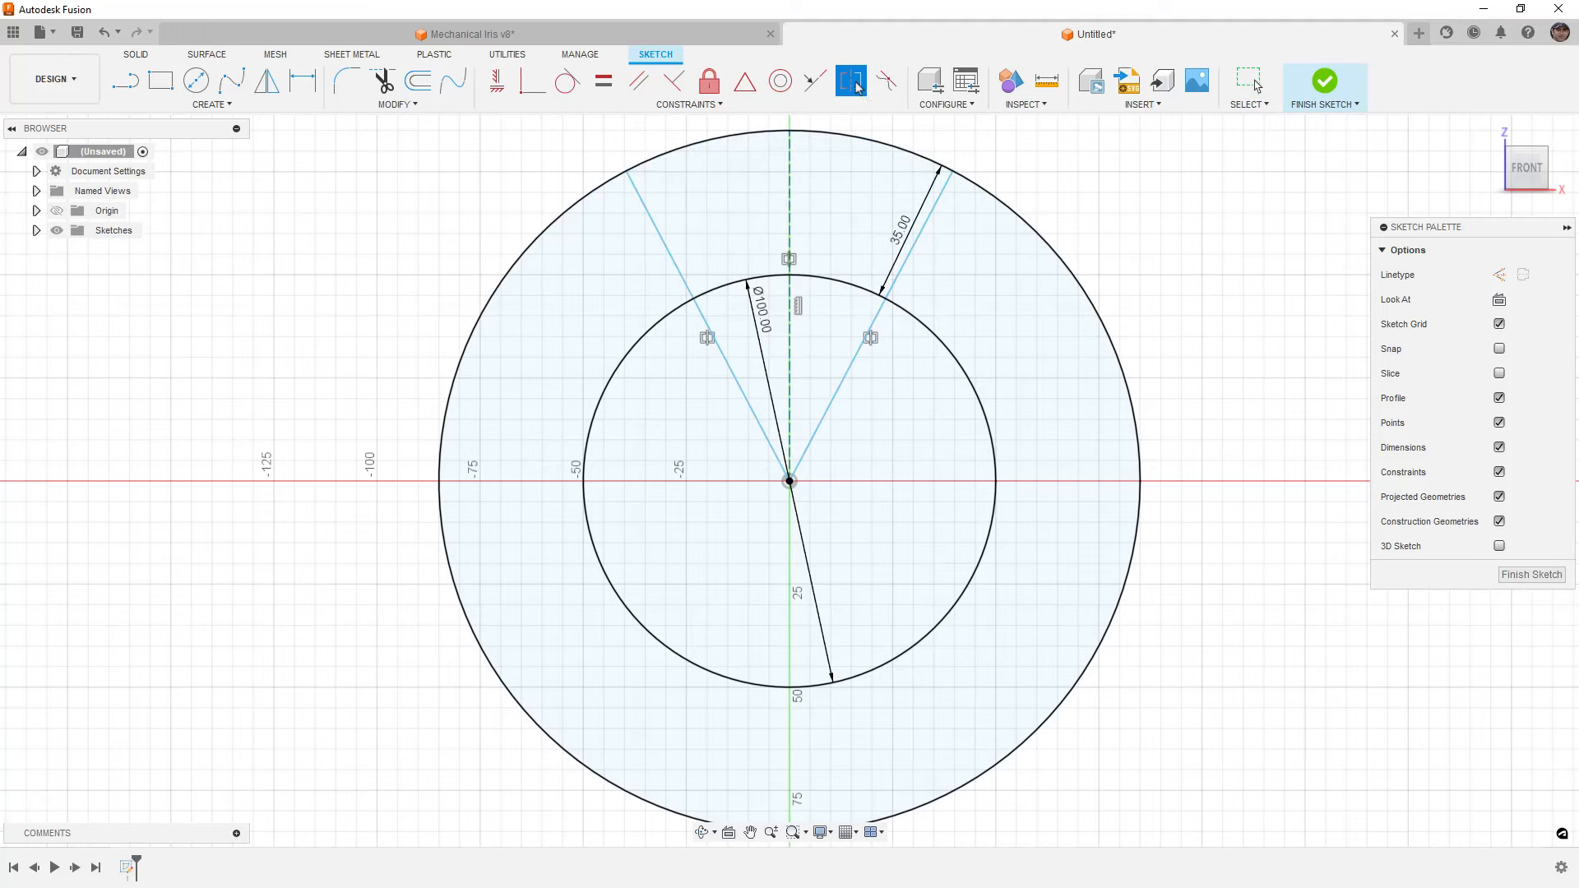
mouse_move(946, 171)
mouse_down()
mouse_move(1013, 237)
mouse_move(929, 187)
mouse_move(978, 213)
mouse_move(967, 198)
mouse_up()
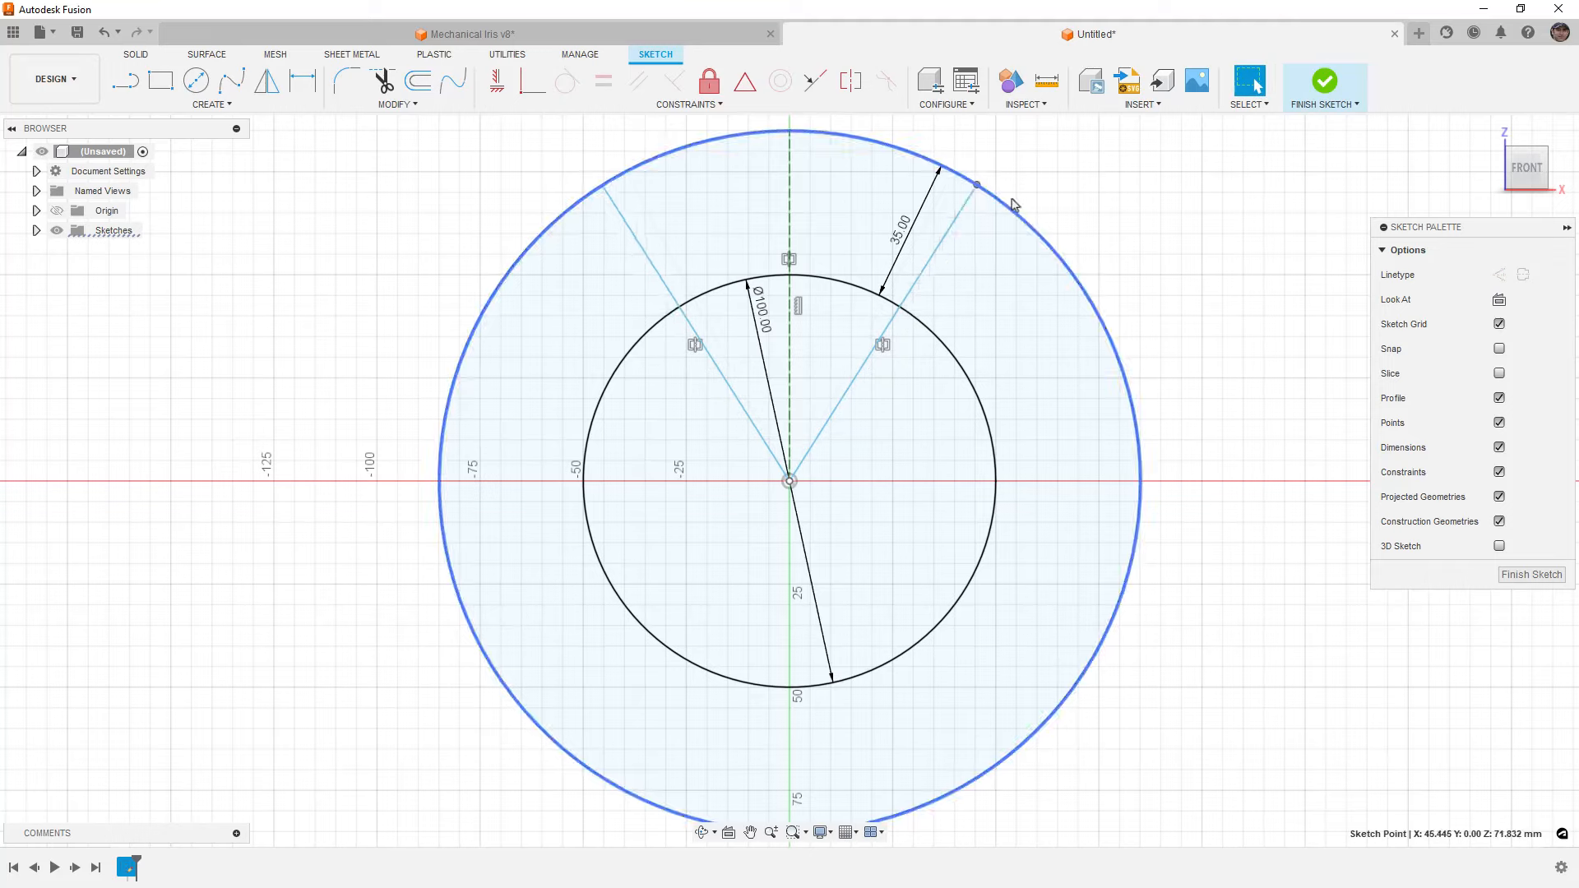
Dimension the angle between the two slanted lines and set it to 360/8 degrees
click(303, 80)
click(658, 276)
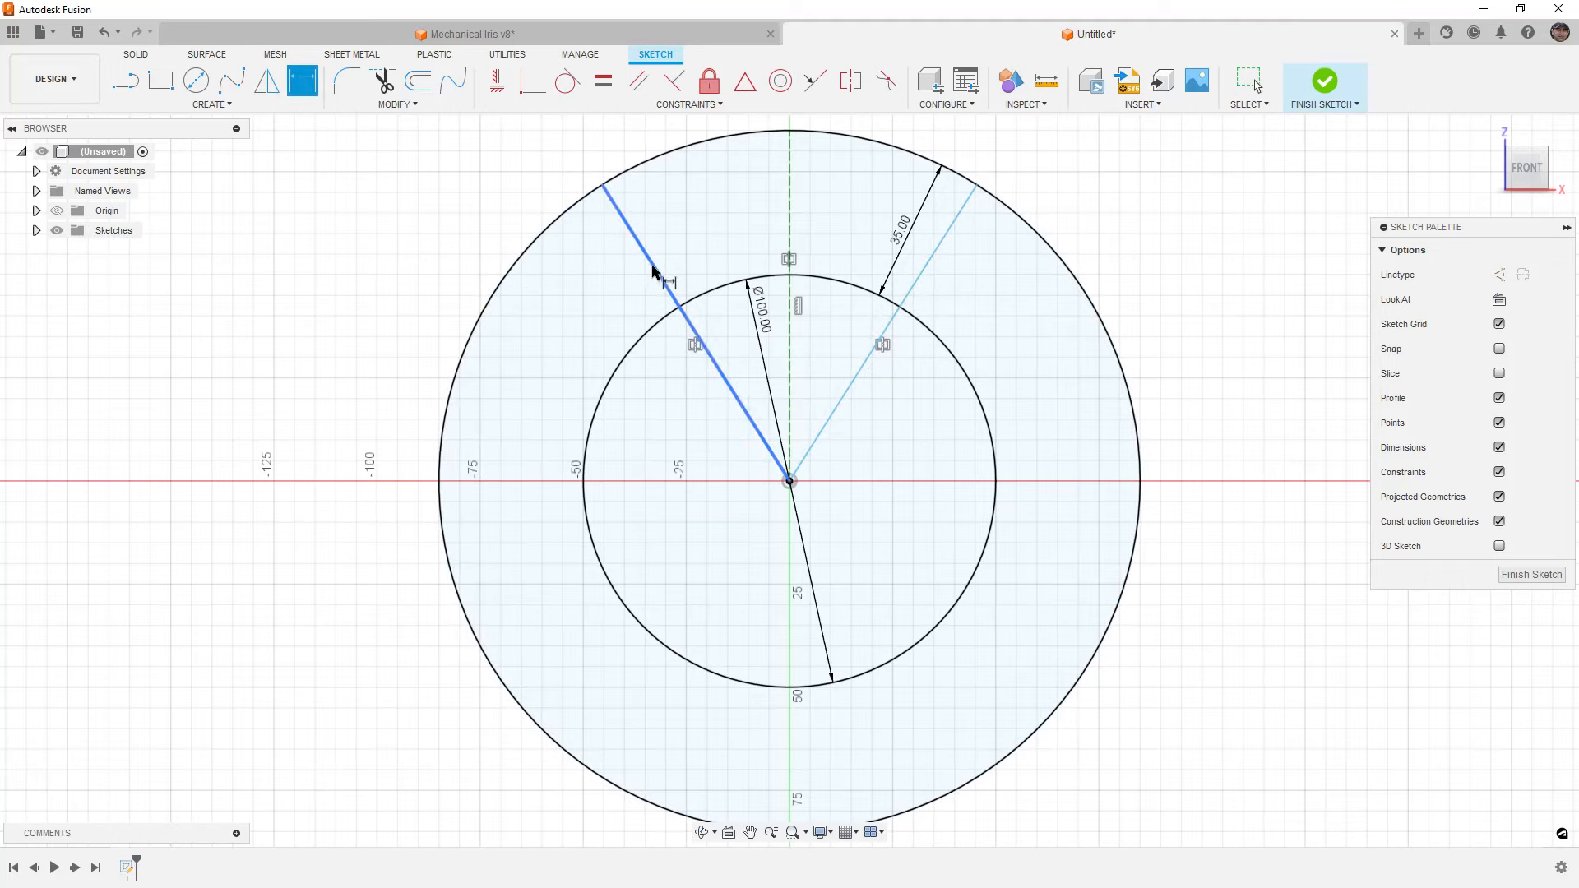
click(905, 296)
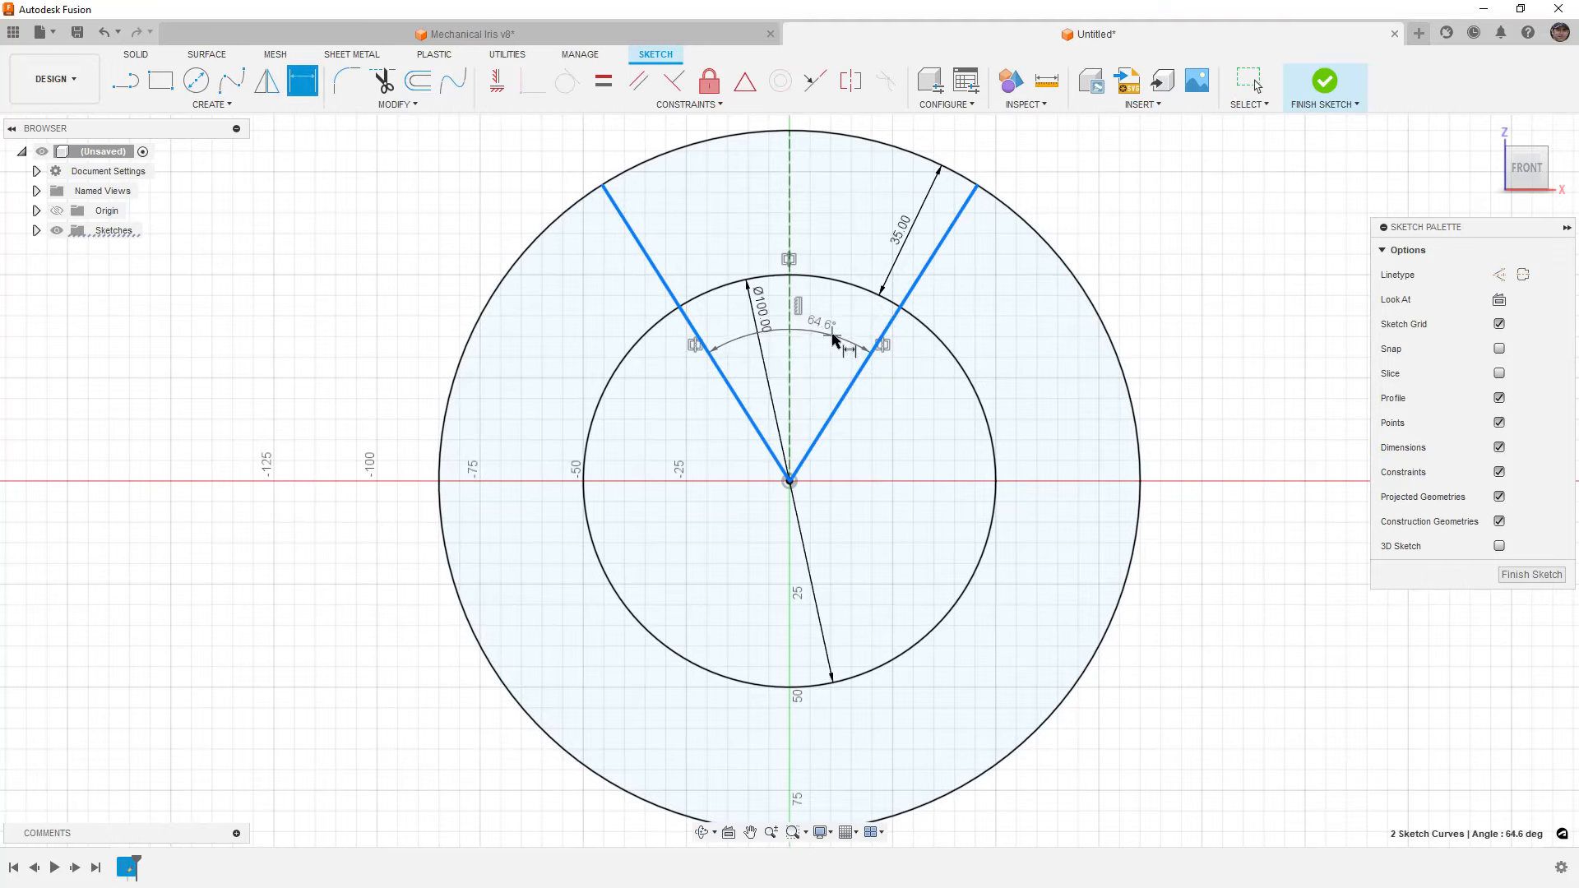
click(833, 338)
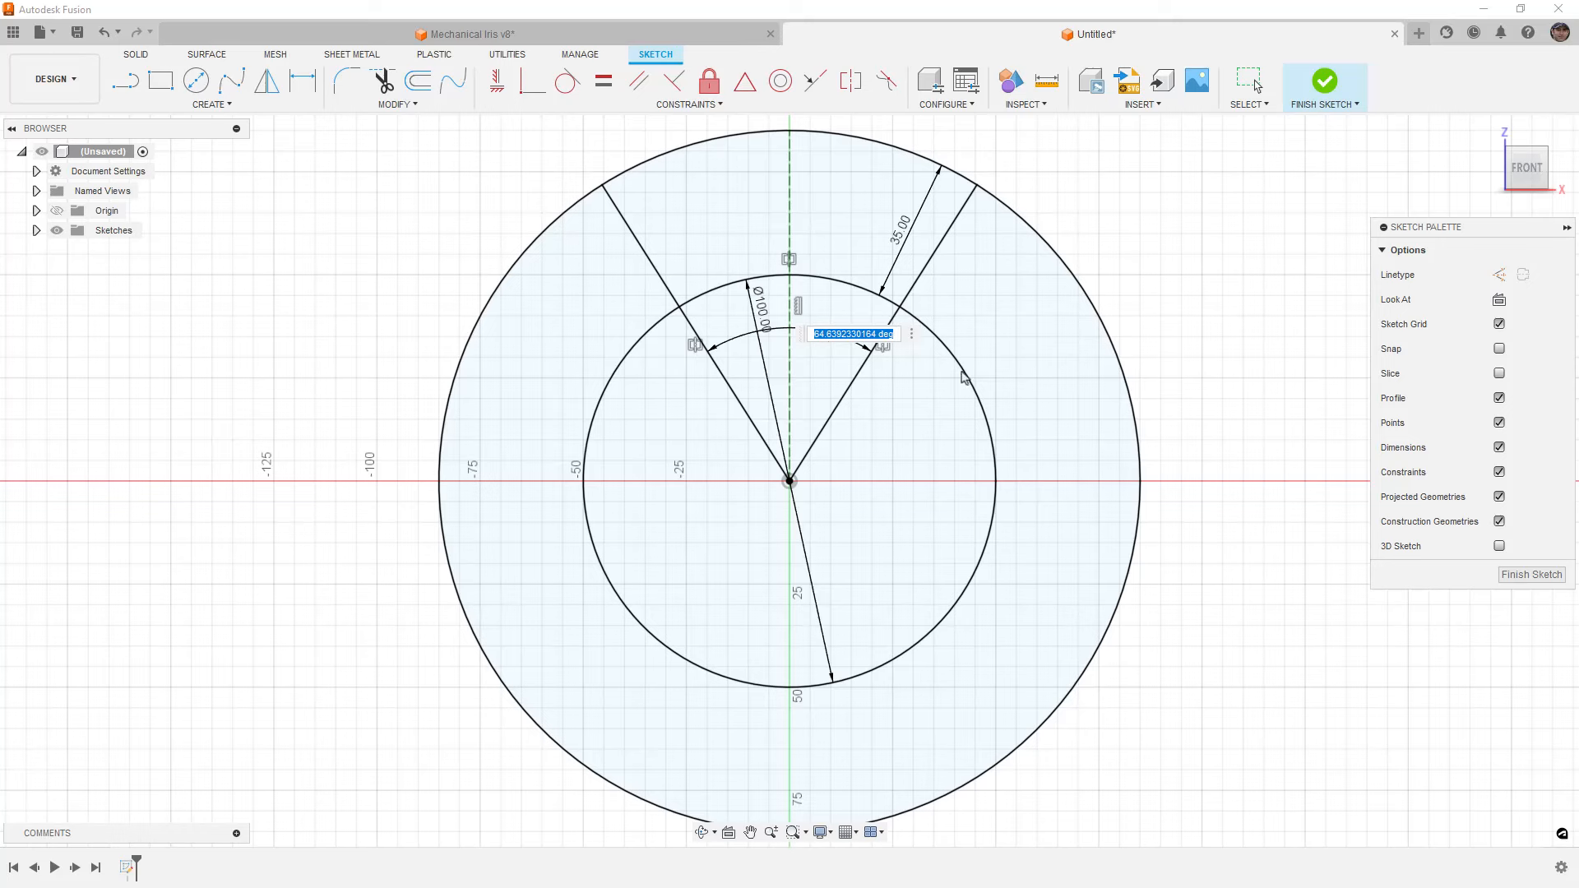
text(360/8)
key(Return)
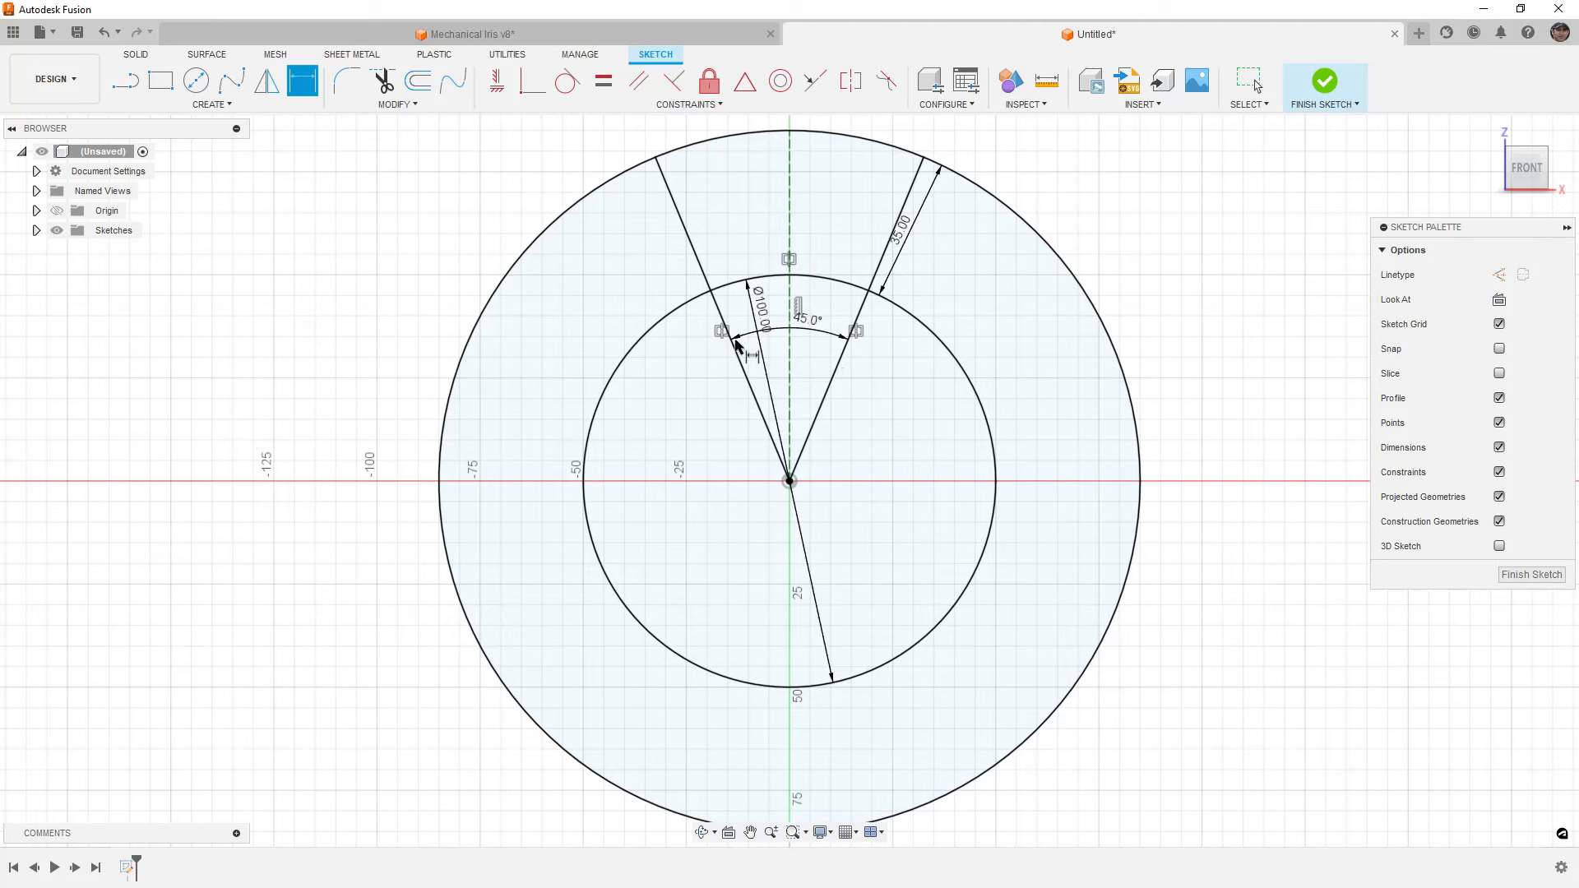
key(Escape)
Copy the two slanted lines with an X distance of -55 mm, keeping the originals in place
click(665, 180)
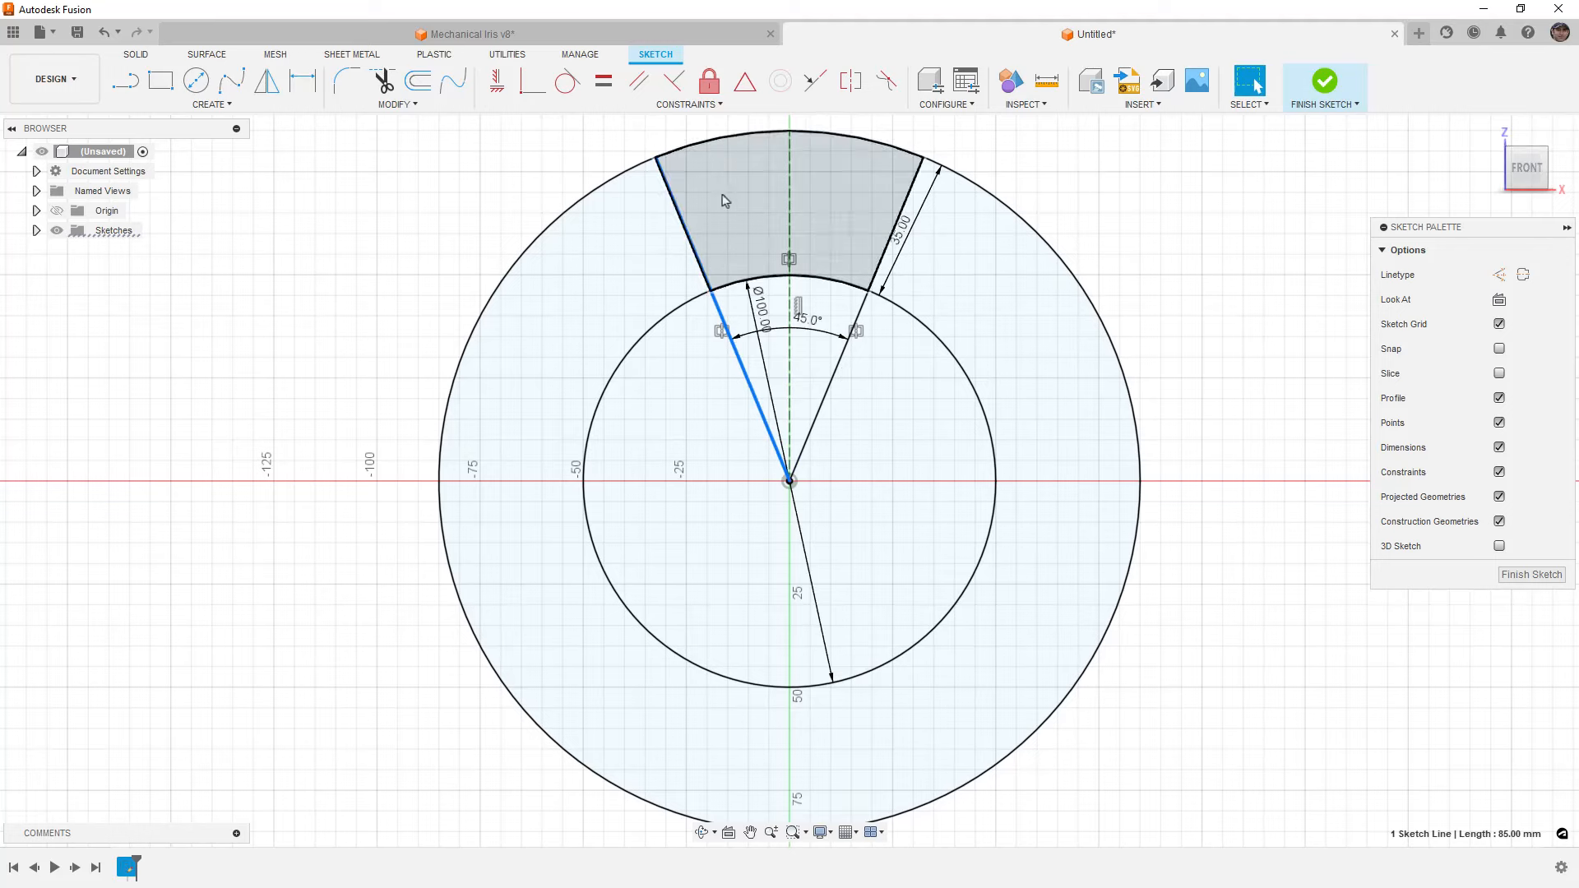
shift+click(898, 227)
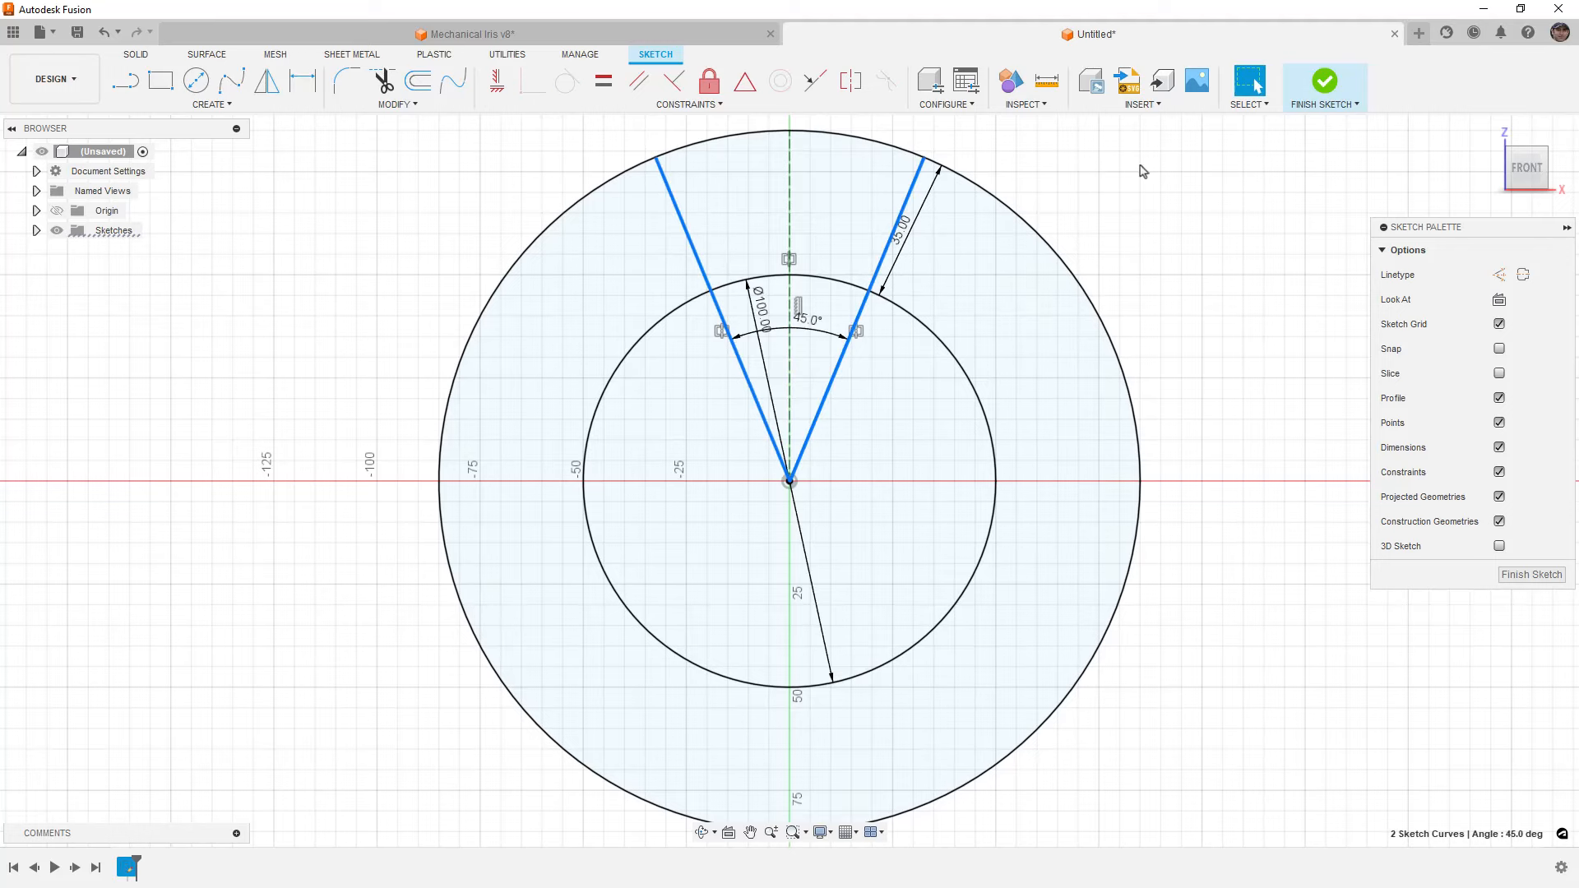
key(m)
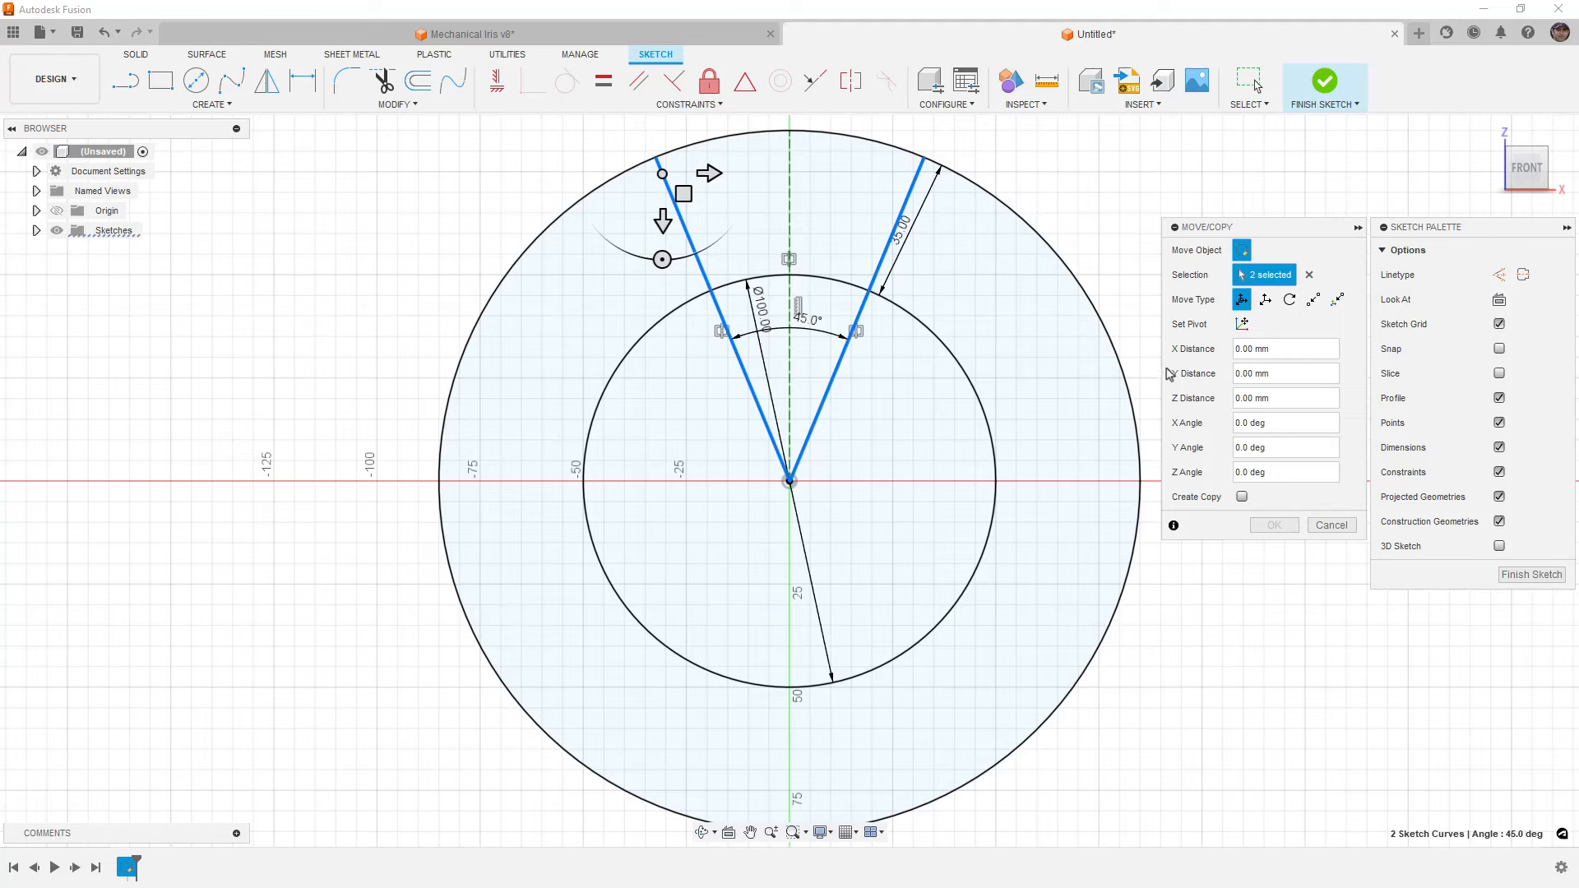
click(1242, 497)
drag(707, 172, 509, 190)
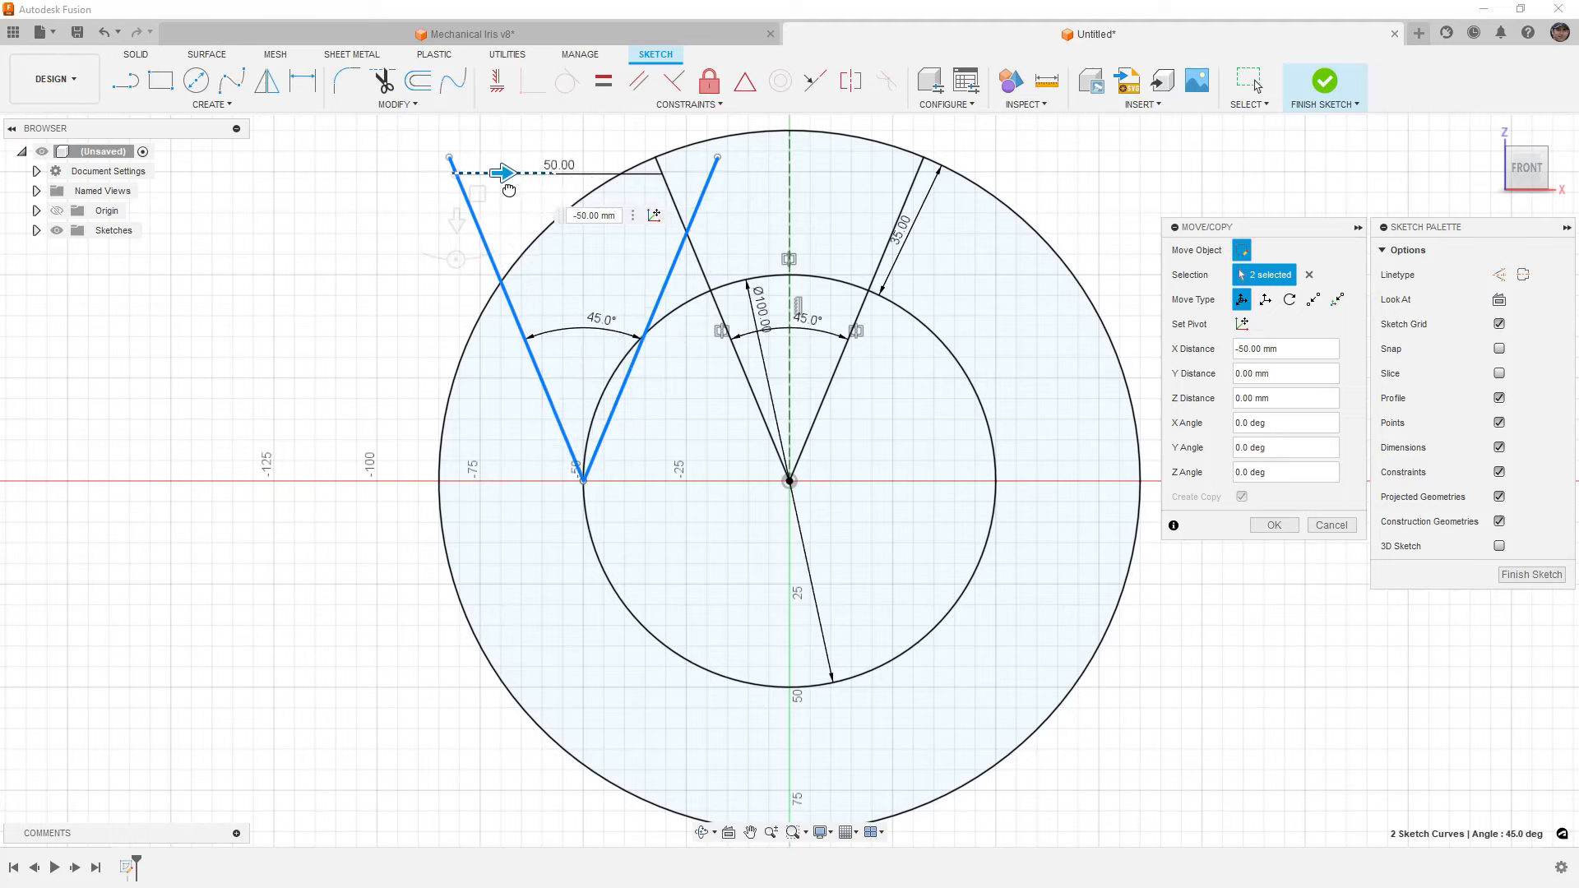
drag(496, 191, 491, 191)
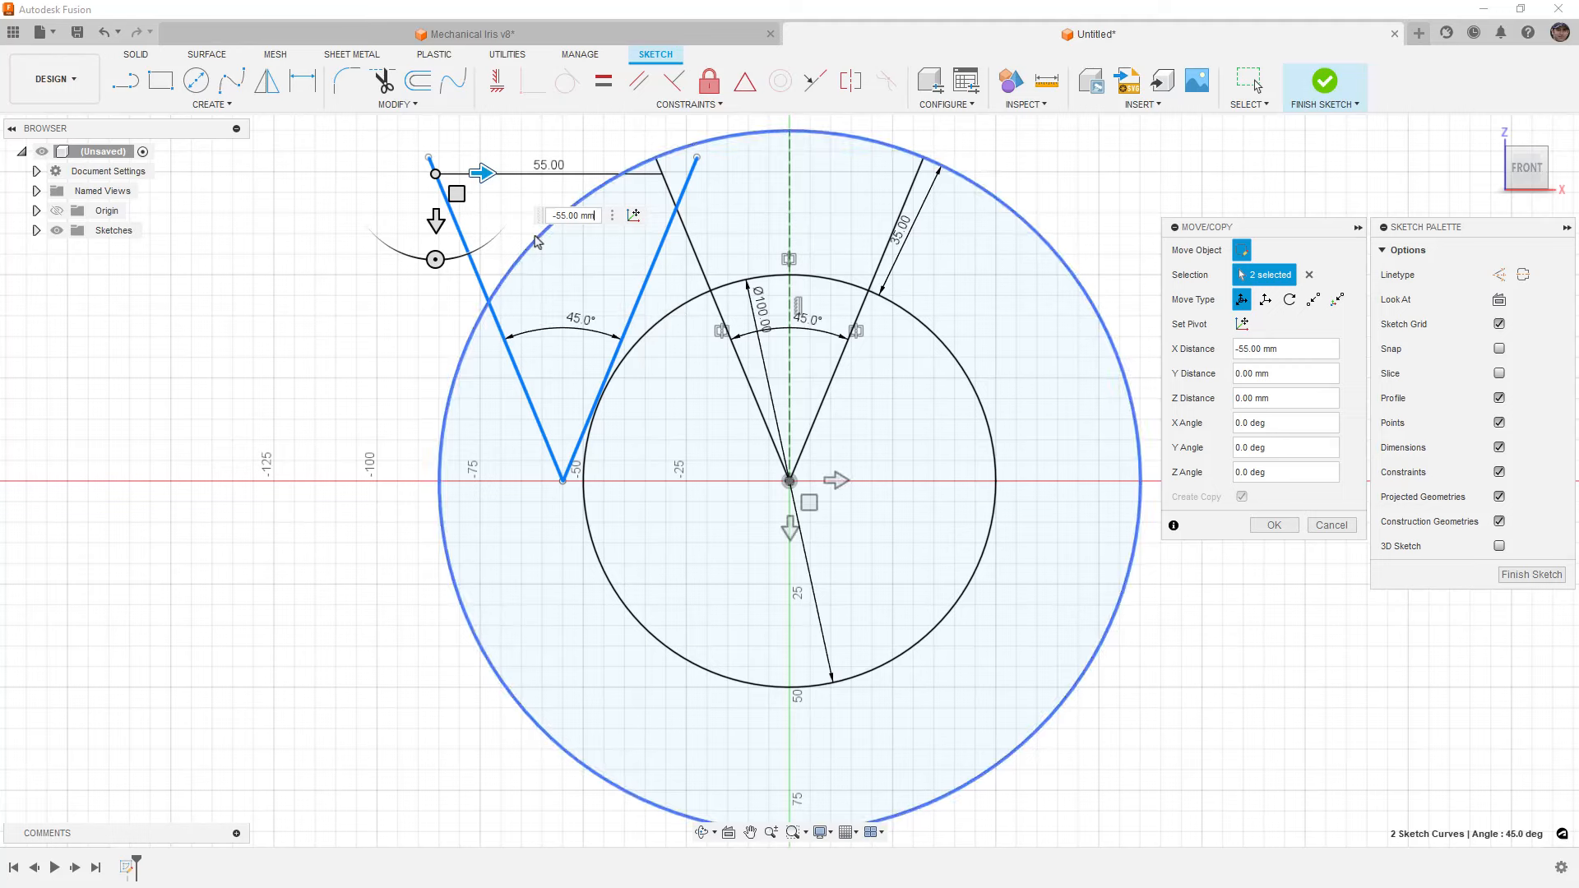
click(1274, 525)
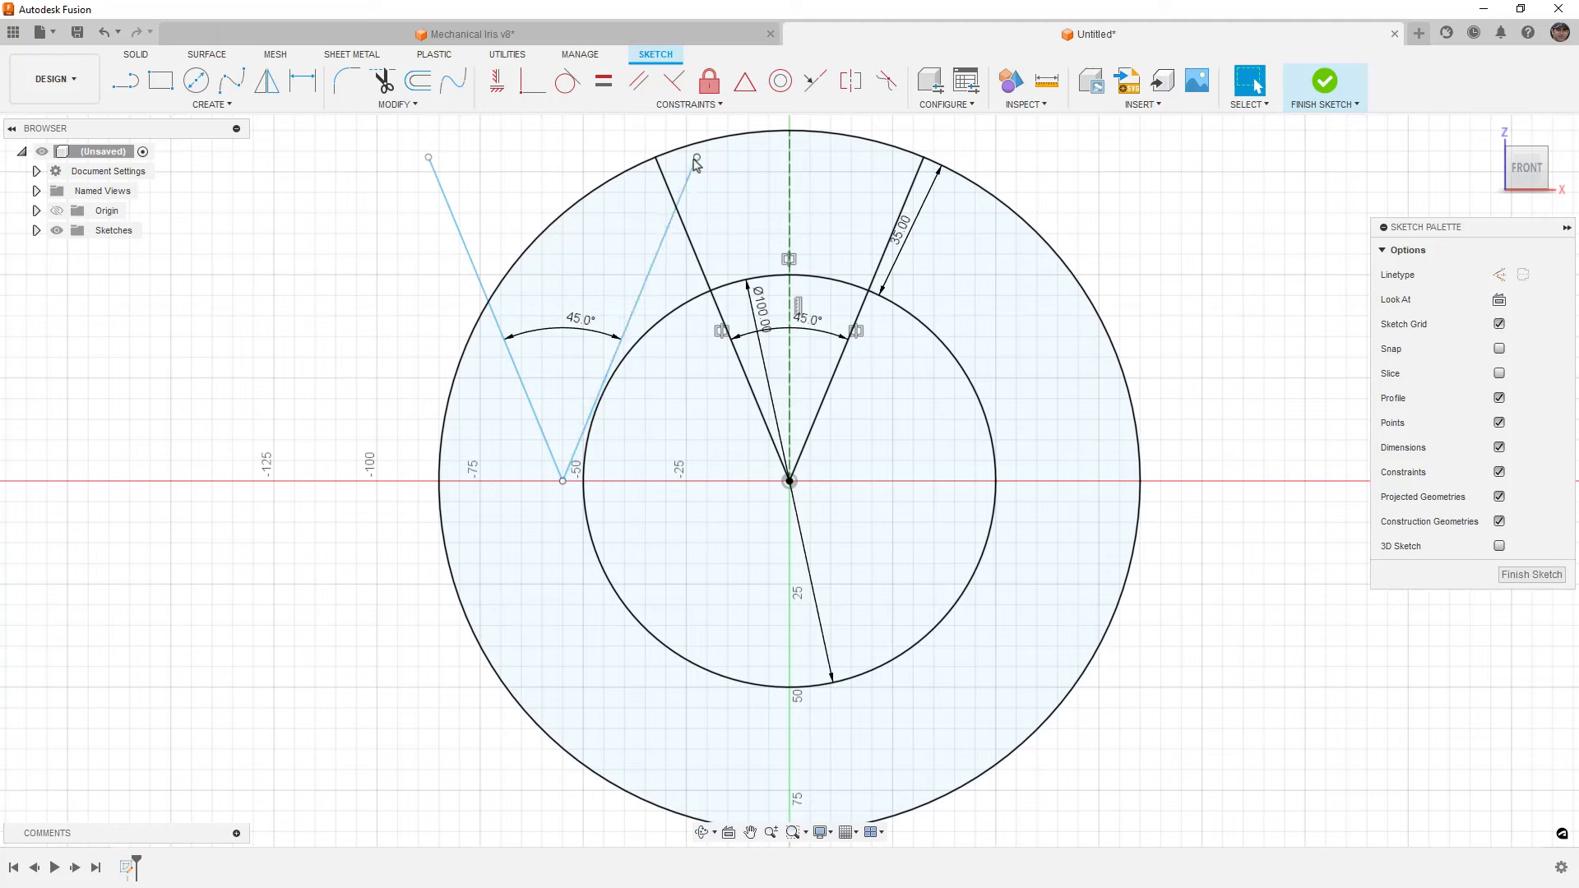
Draw a three-point arc from the upper end of the copied right line to the copied left line, bulging toward the outer circle
click(260, 106)
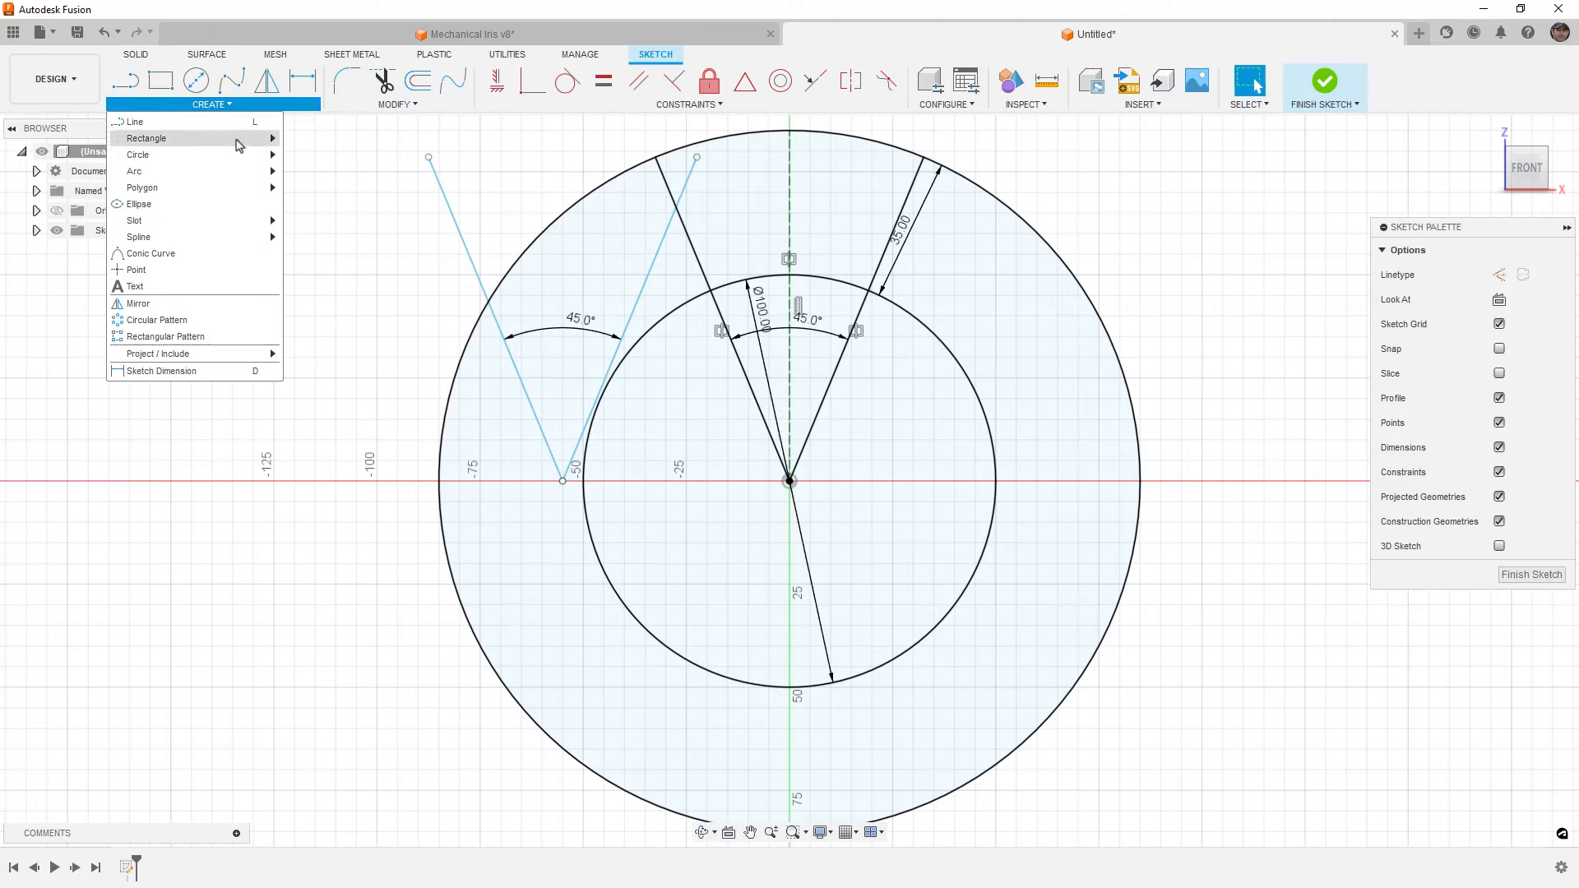
mouse_move(231, 171)
click(310, 171)
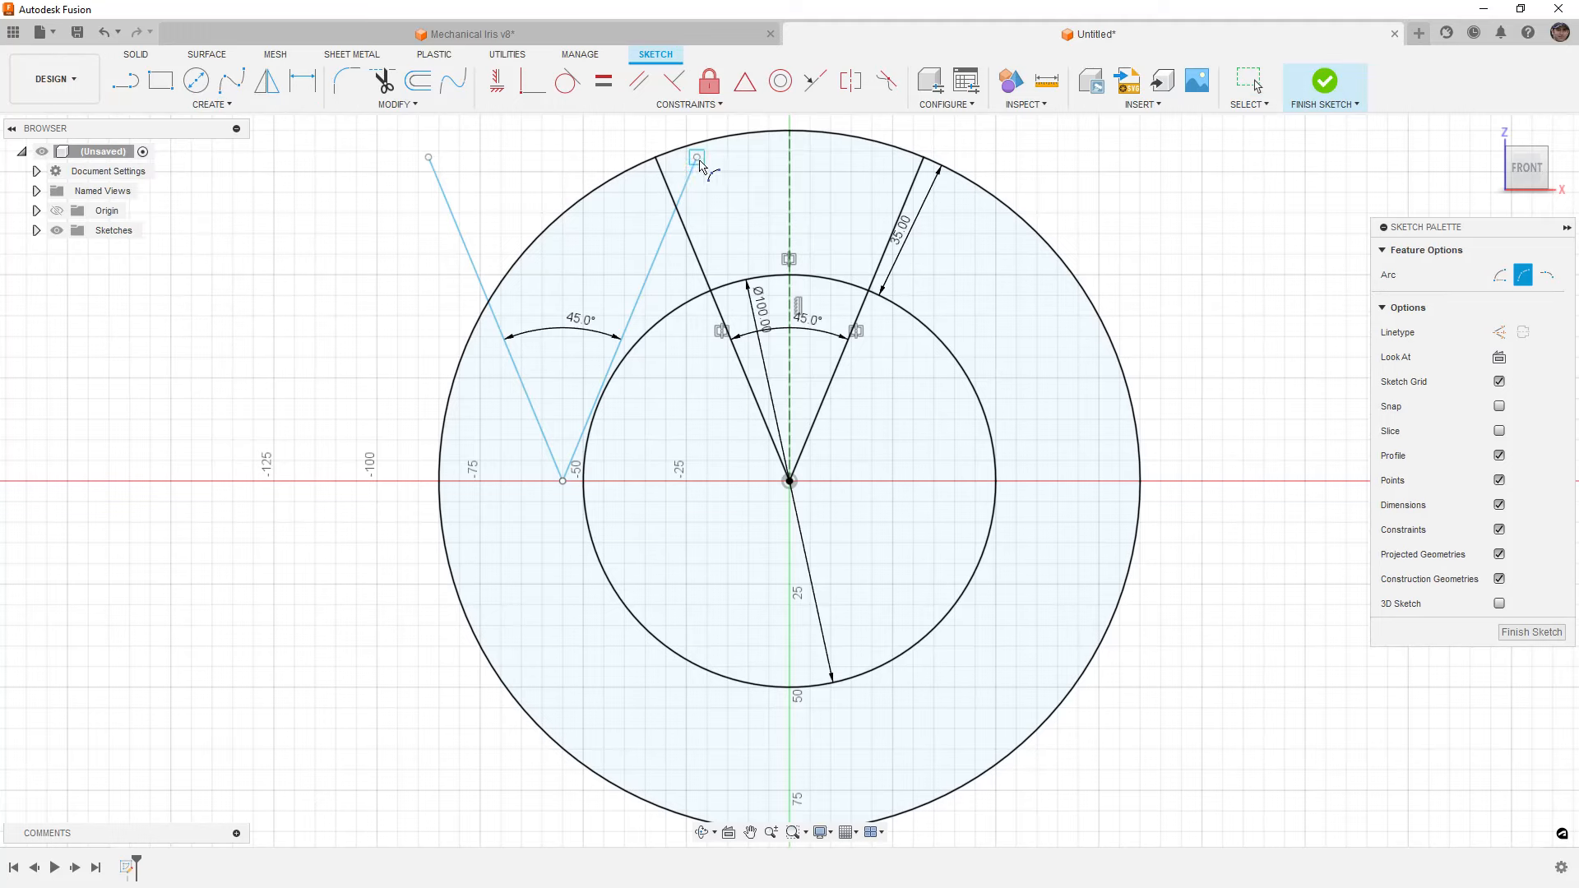
click(696, 157)
click(499, 333)
click(625, 195)
Constrain the new arc concentric with the outer circle
ctrl+click(613, 178)
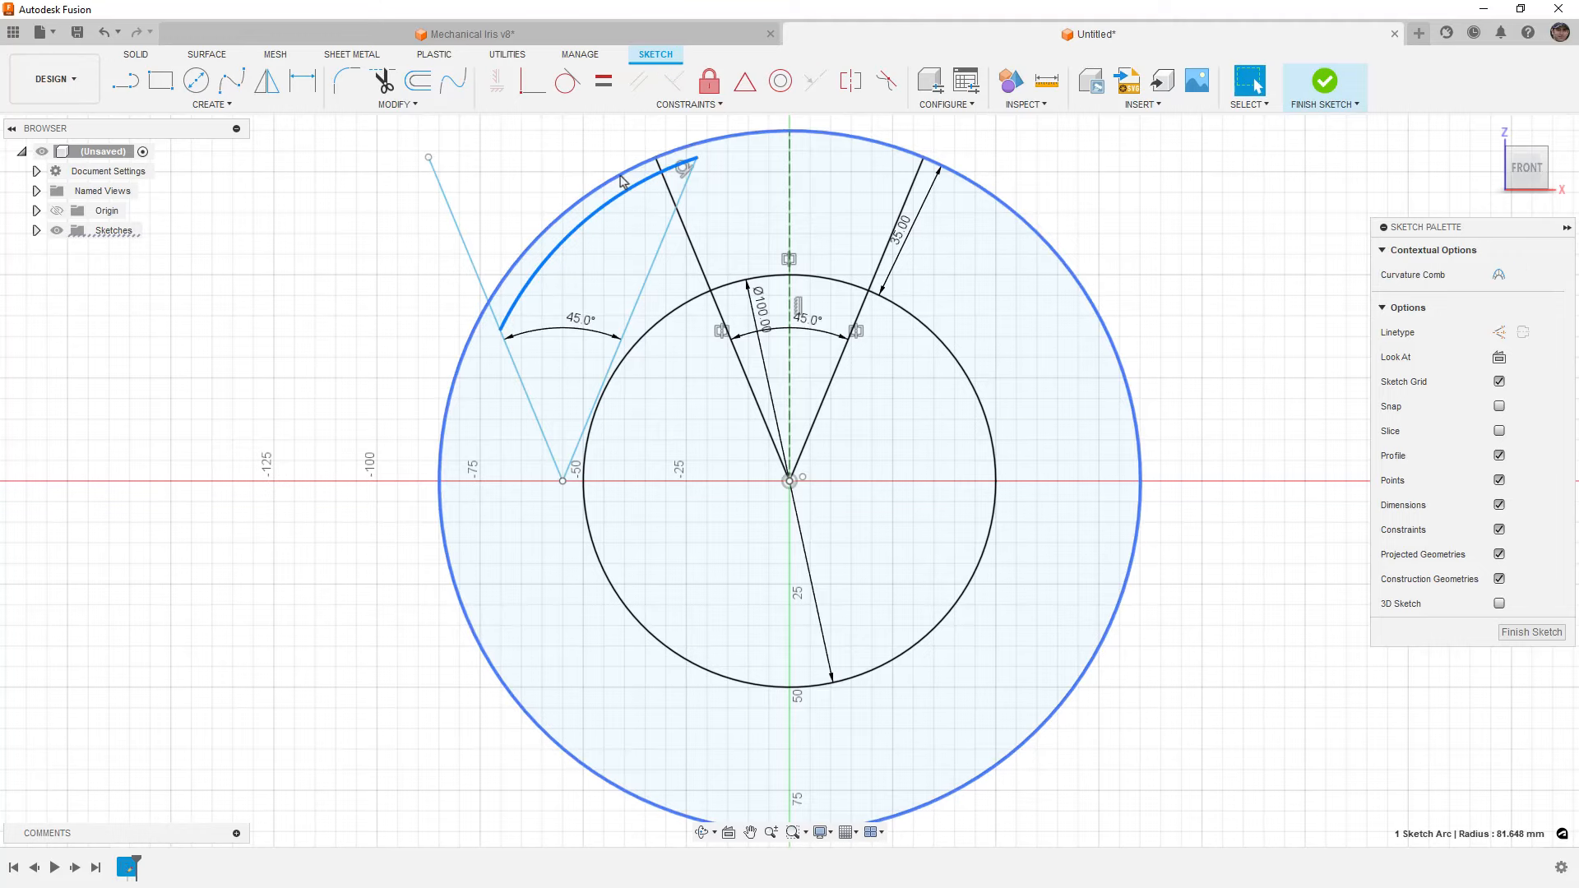
click(780, 80)
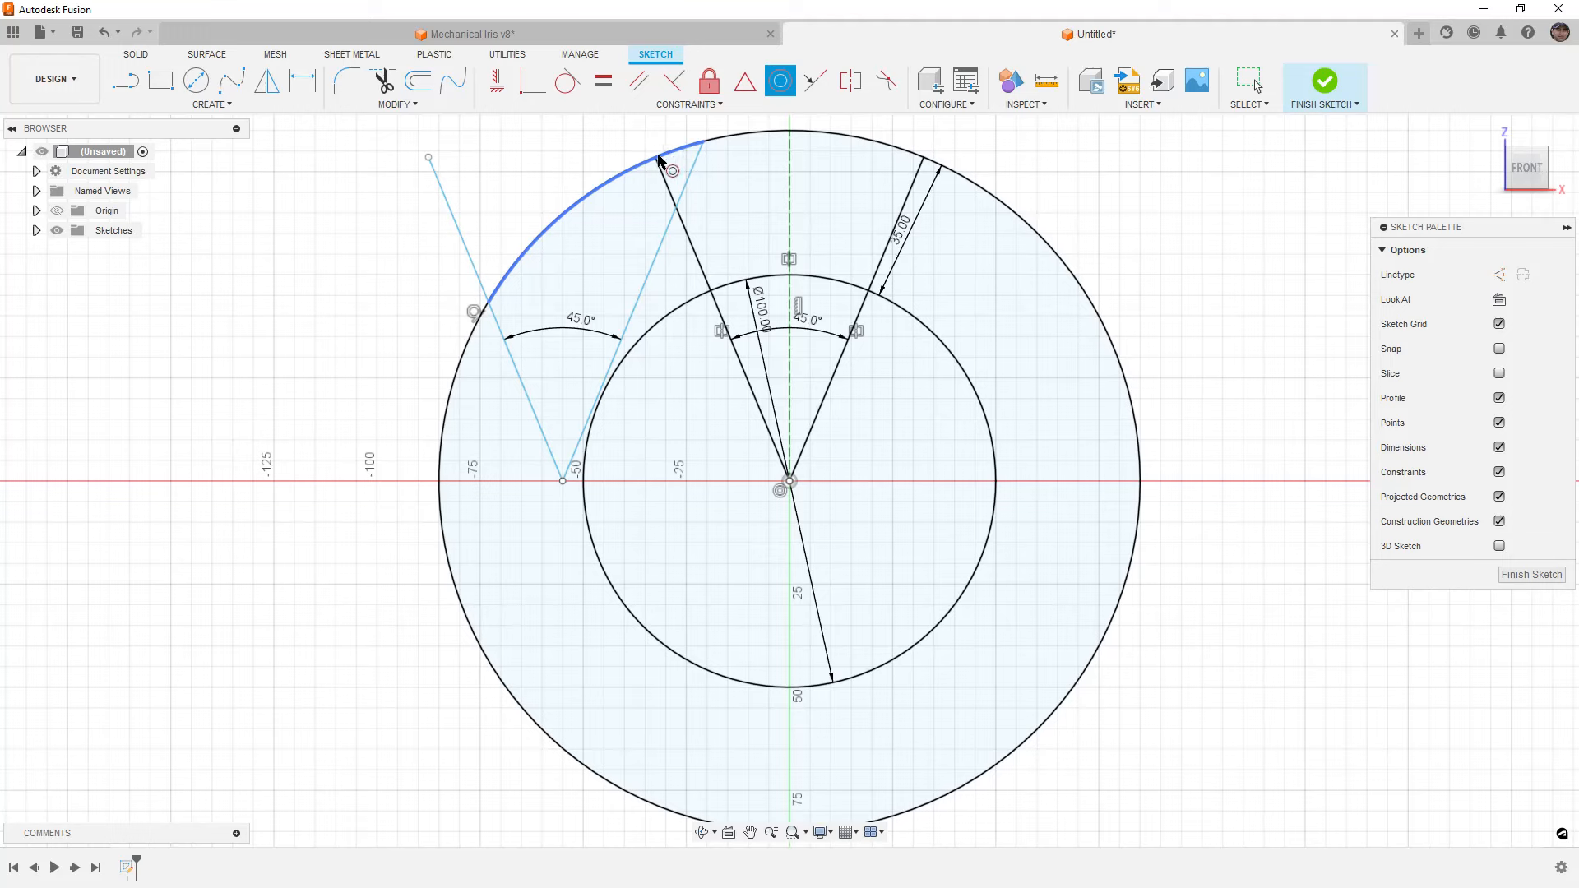
key(Escape)
Undo the concentric constraint, the arc and the copied pair of lines
click(587, 233)
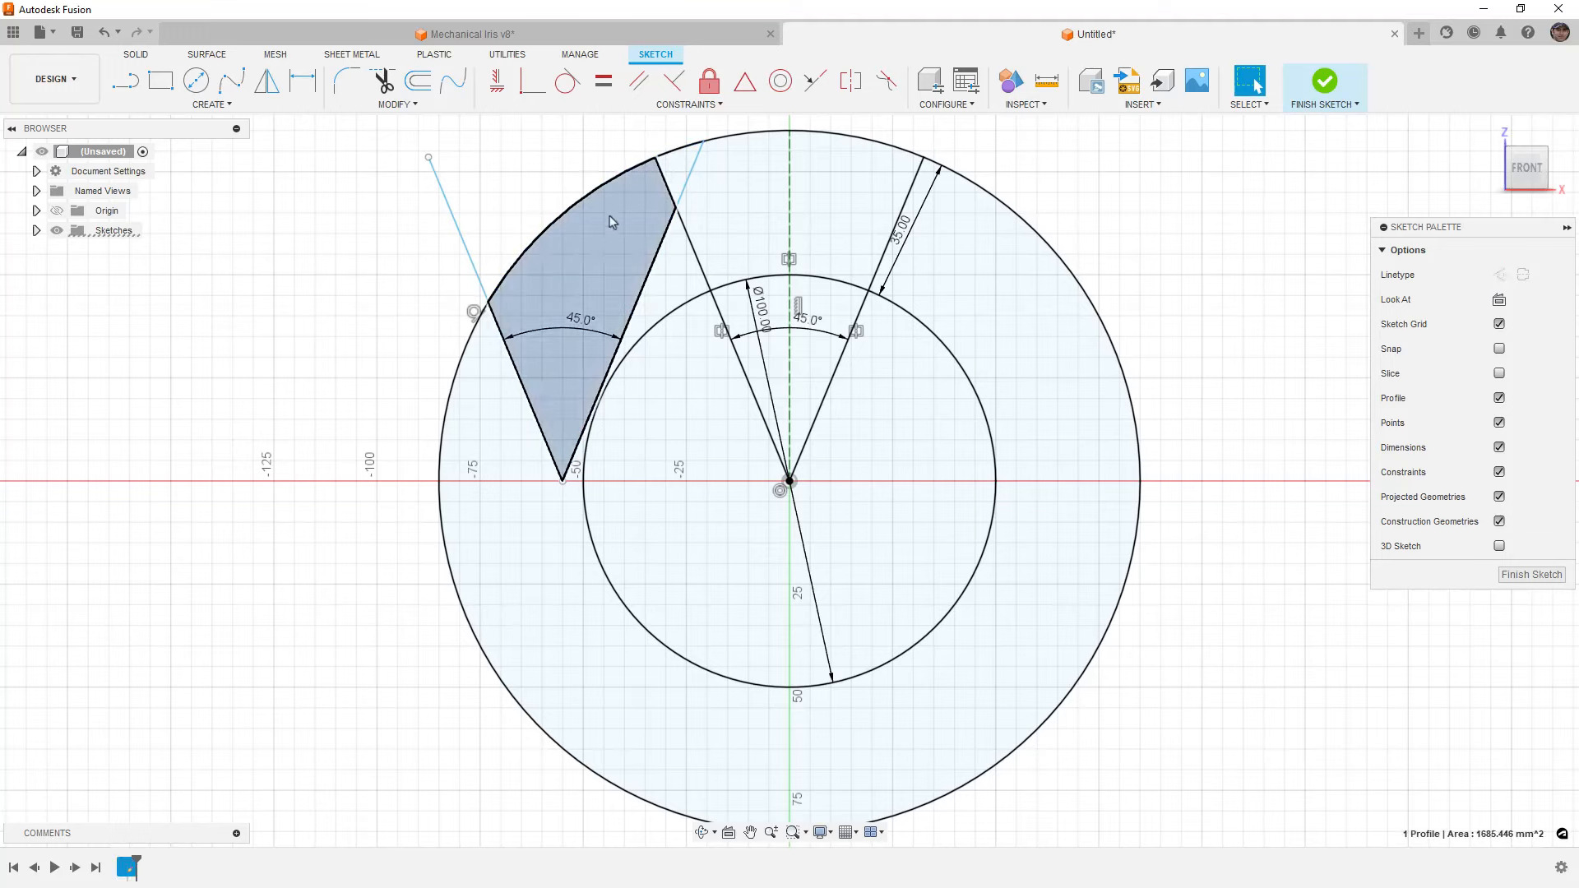
key(Delete)
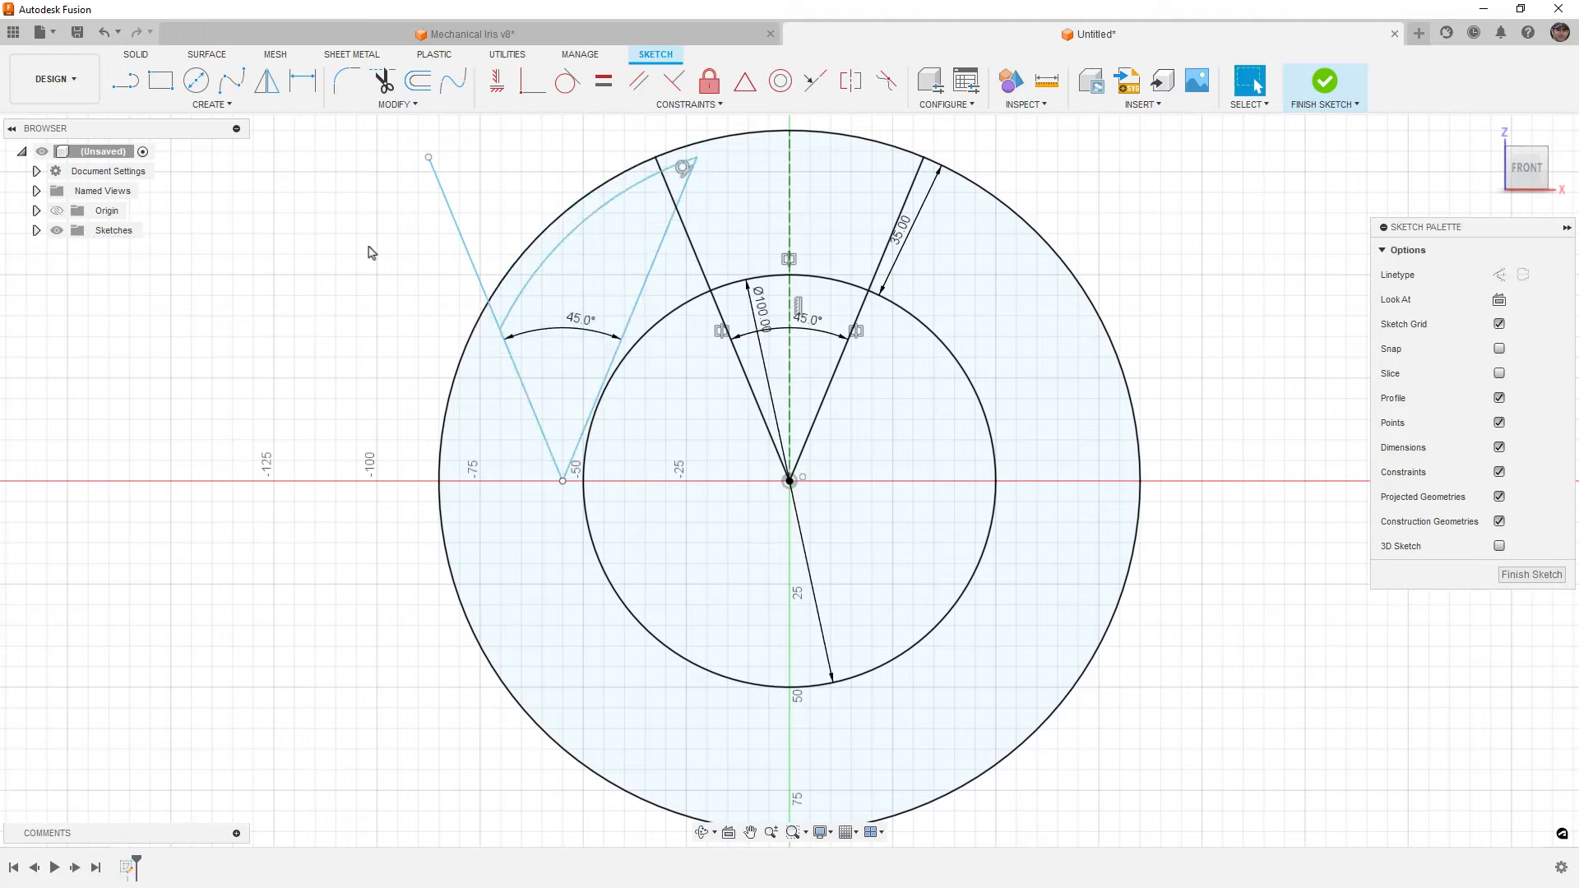
key(Delete)
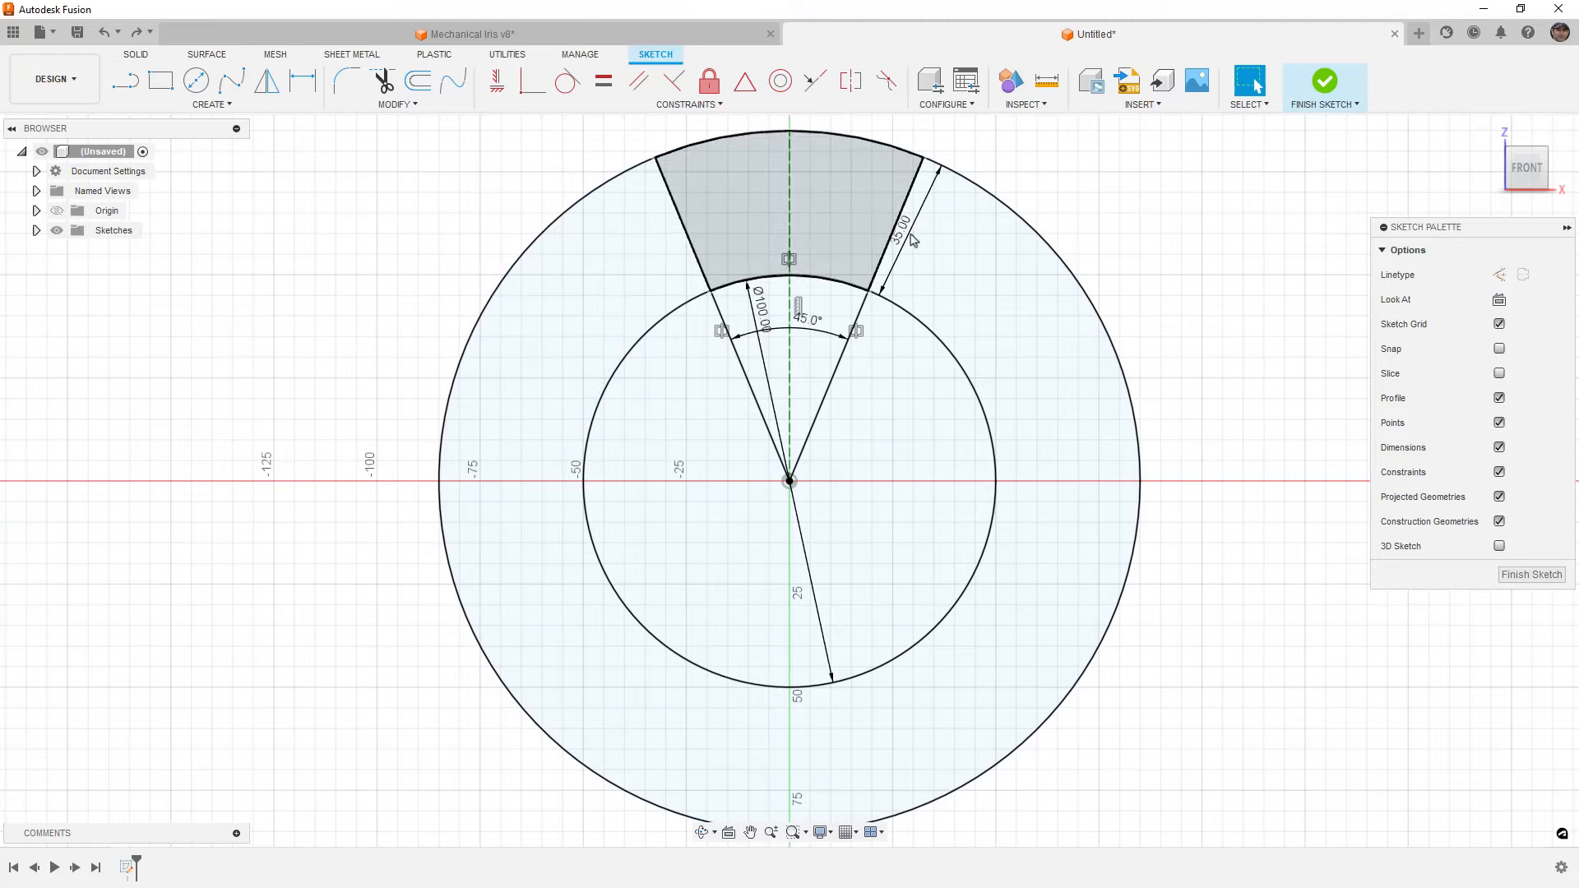
Sketch a horizontal center-to-center slot 5 mm wide from the vertical construction line to just past the left slanted line, near the outer circle
middle_drag(1145, 251, 1092, 381)
scroll(877, 377, up, 2)
middle_drag(790, 532, 836, 501)
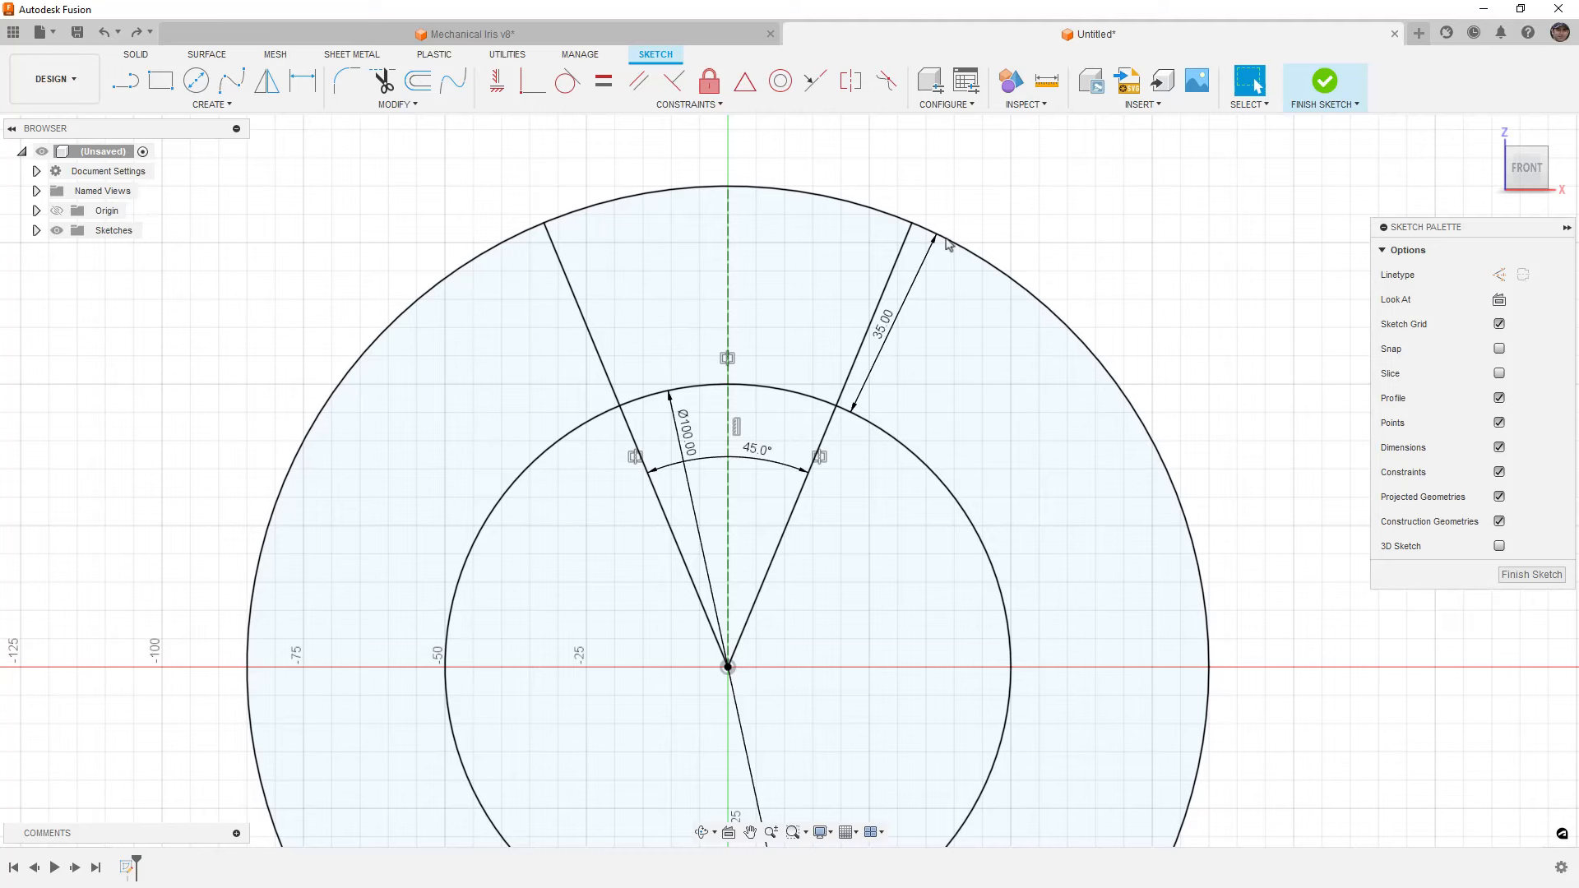
click(212, 104)
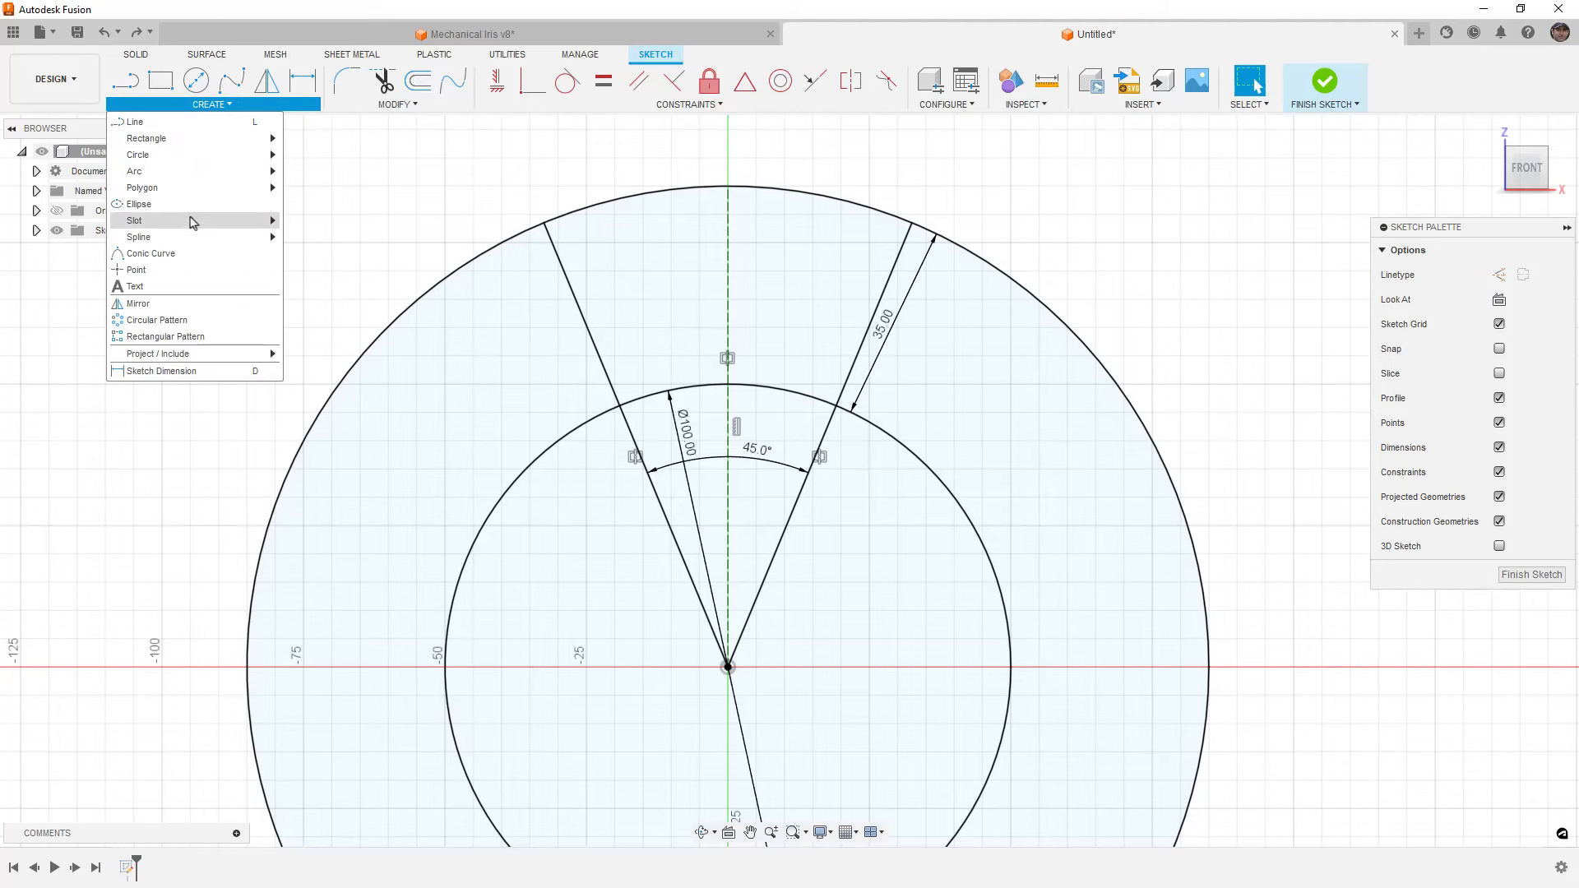
mouse_move(191, 223)
click(293, 220)
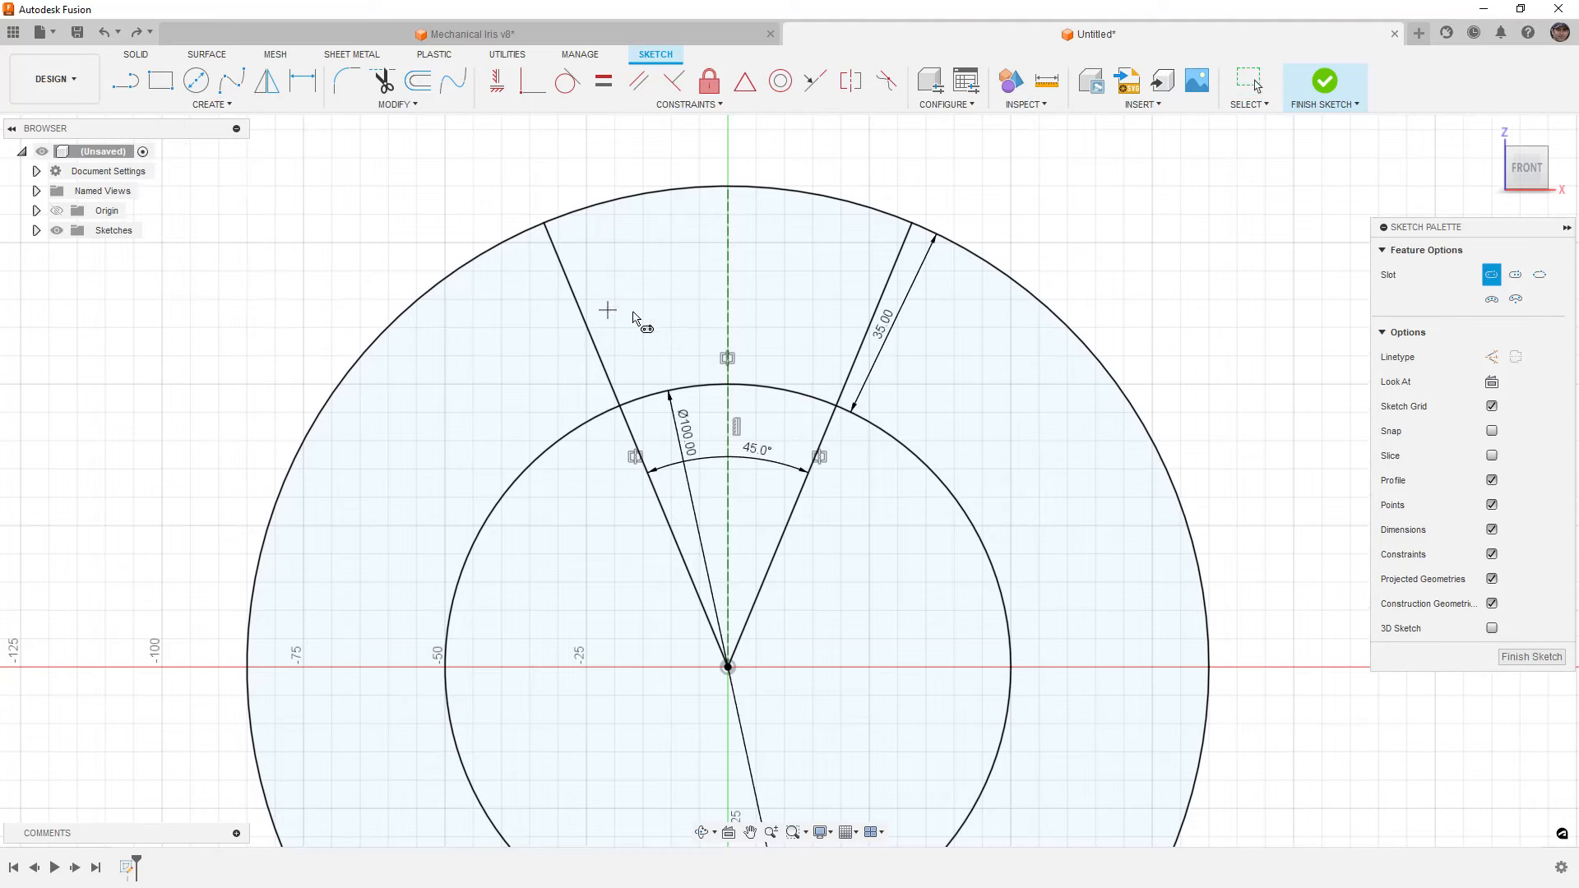
click(729, 260)
click(538, 260)
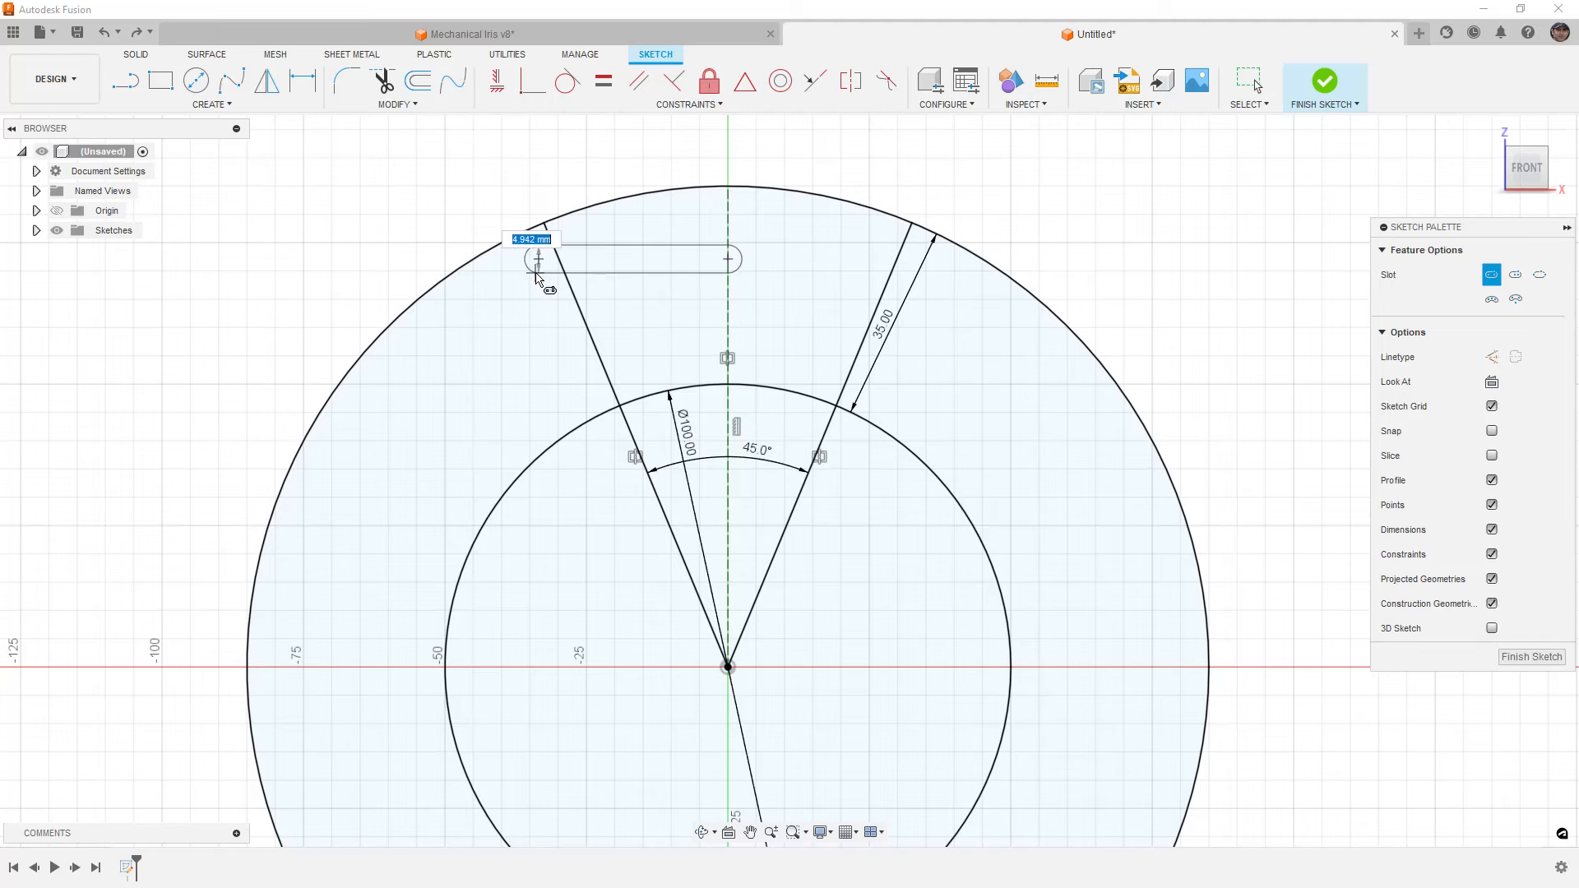
text(5)
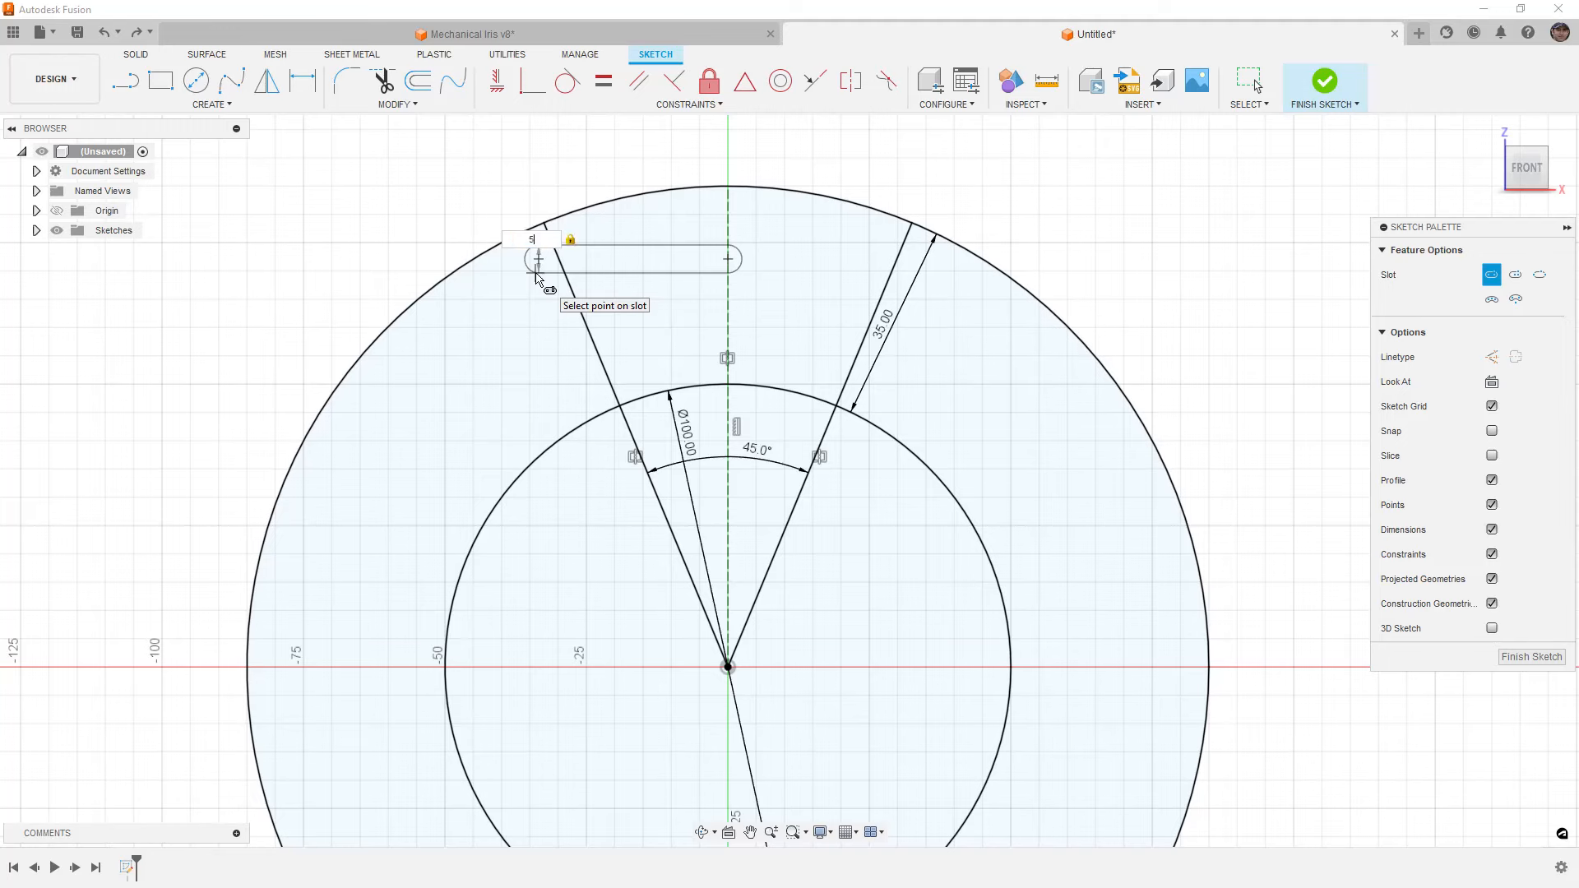
key(Return)
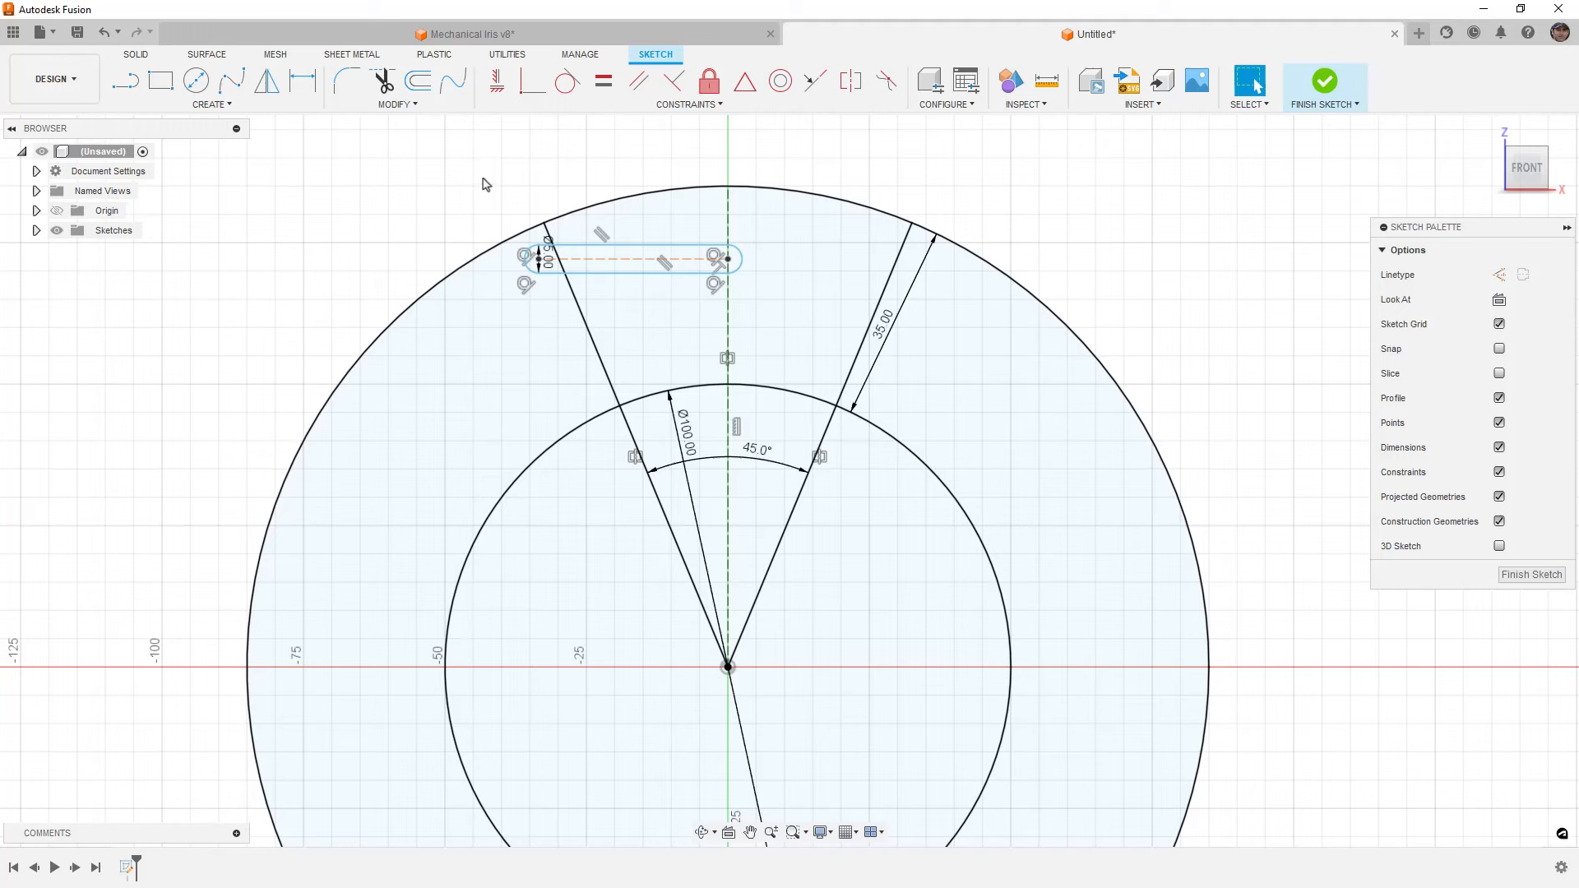
Draw two circles centred on the origin, one through each of the slot's end centre points
click(196, 80)
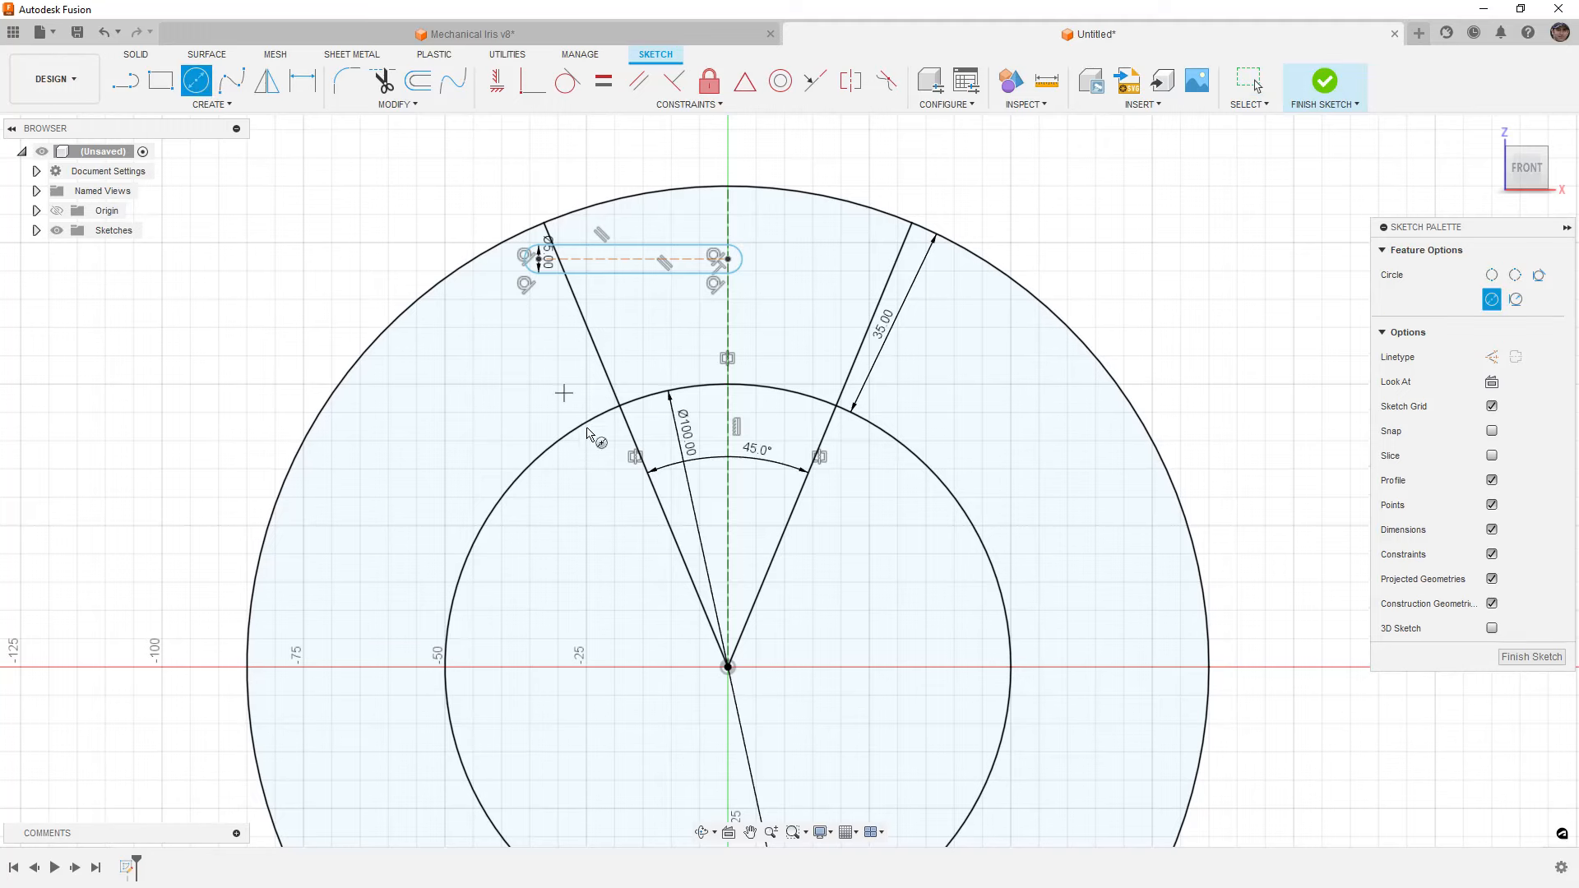
click(728, 666)
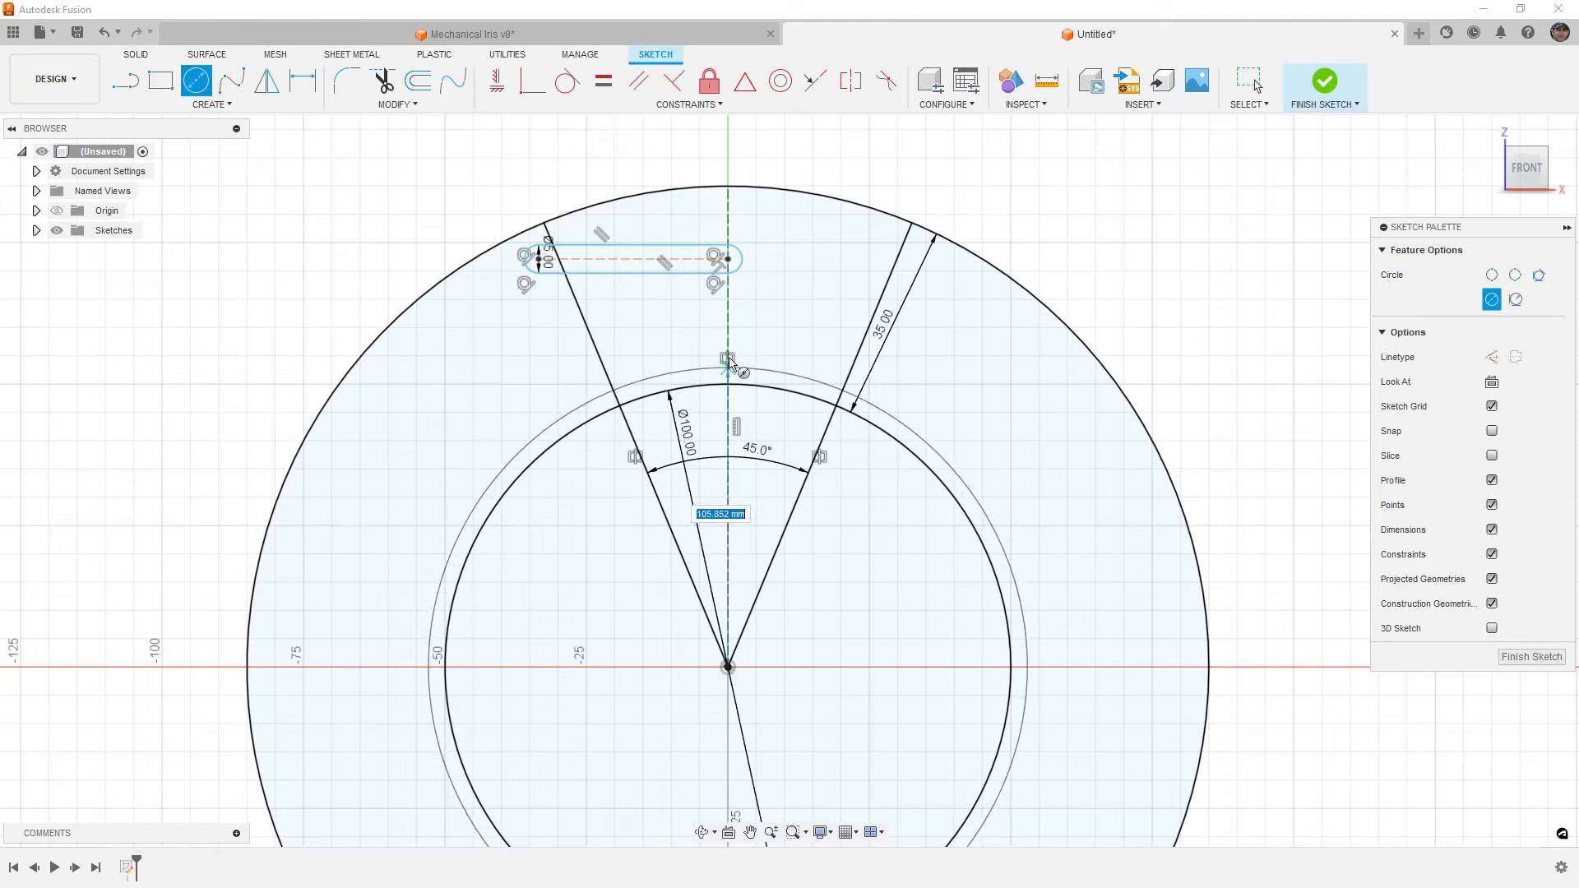
click(728, 260)
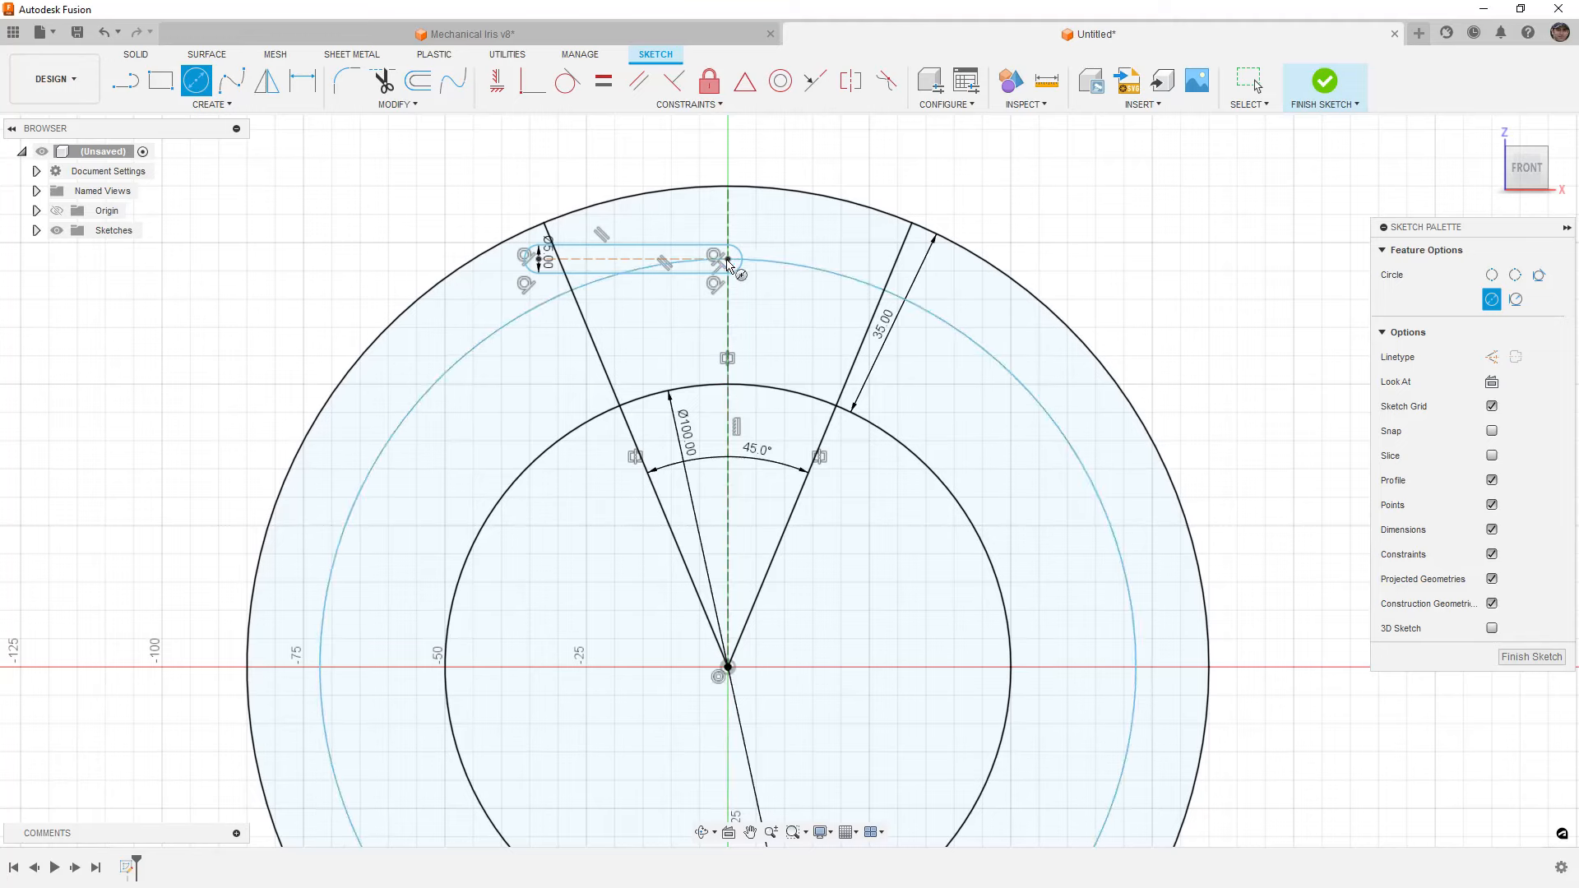
click(728, 666)
click(539, 259)
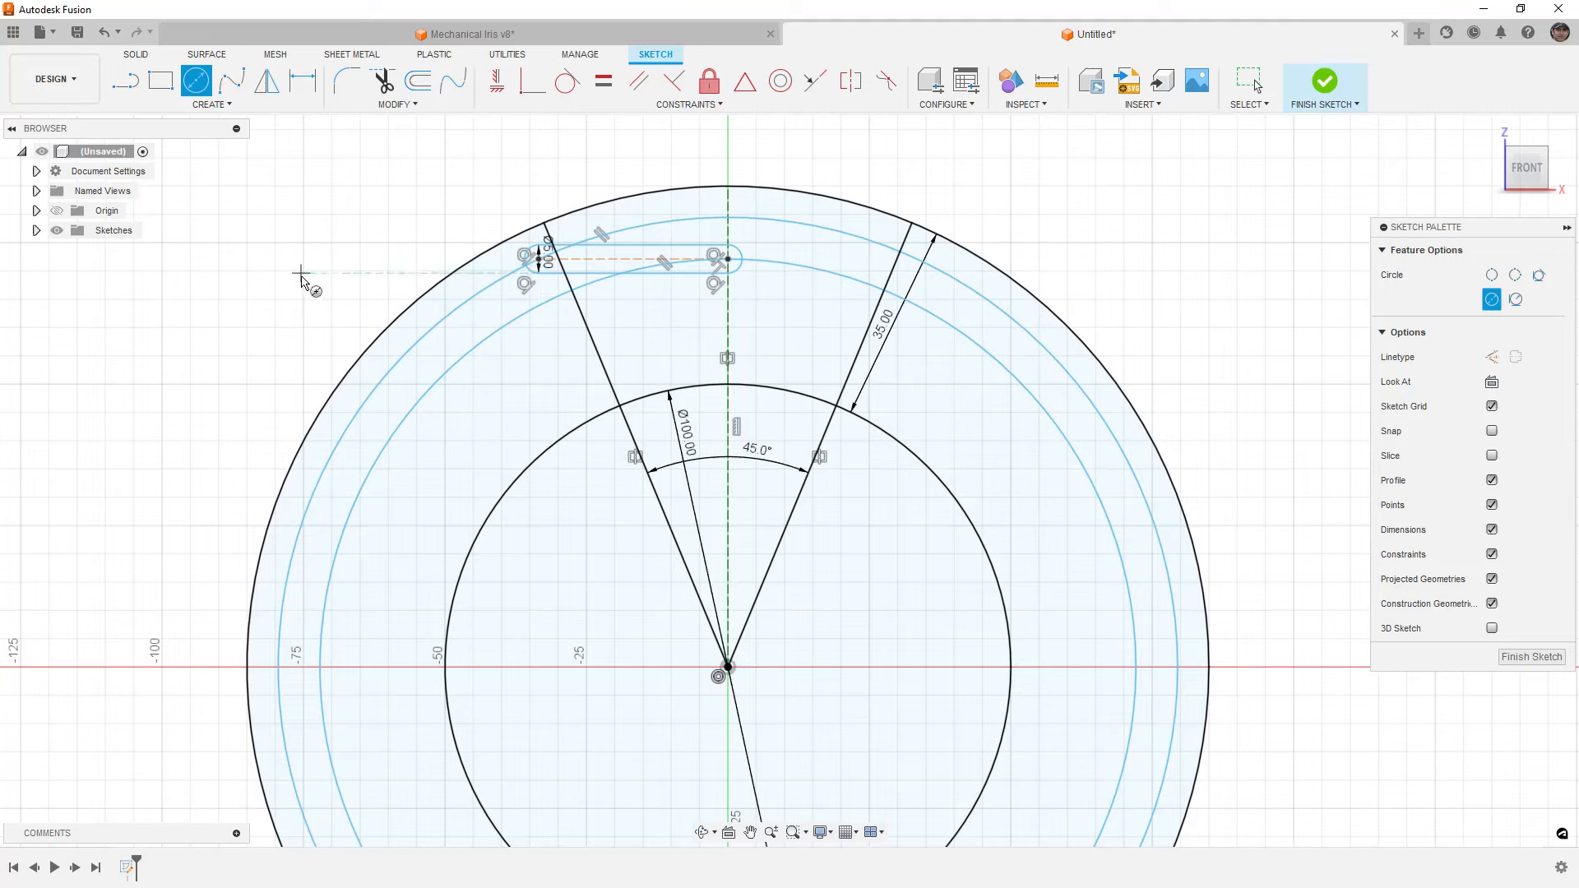
key(Escape)
Convert the two circles through the slot's end centres into construction geometry
click(811, 228)
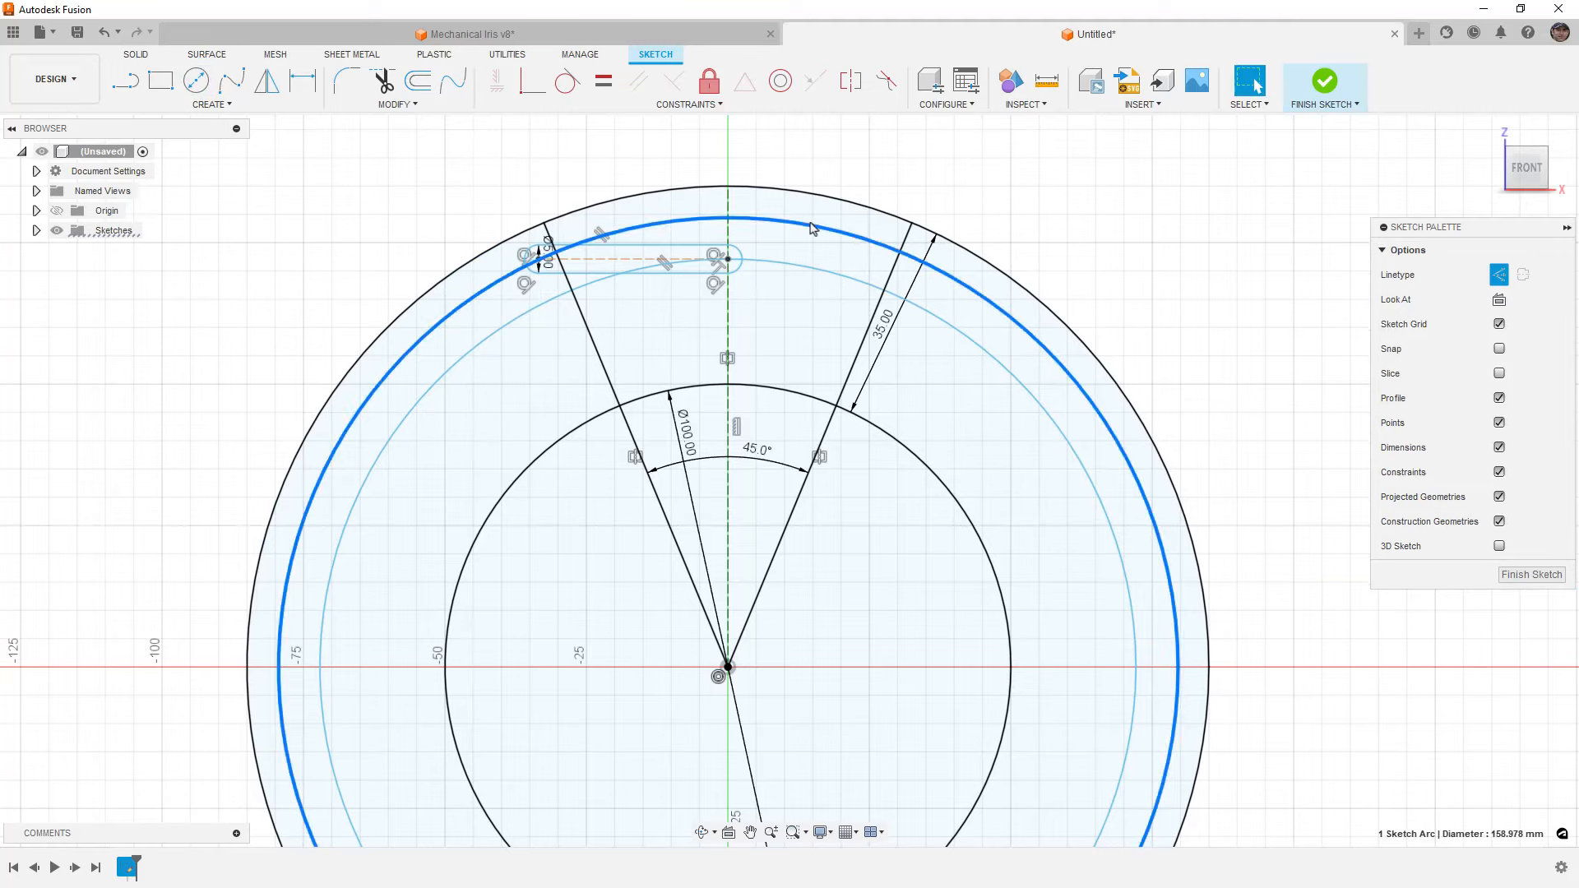
key(x)
click(813, 269)
key(x)
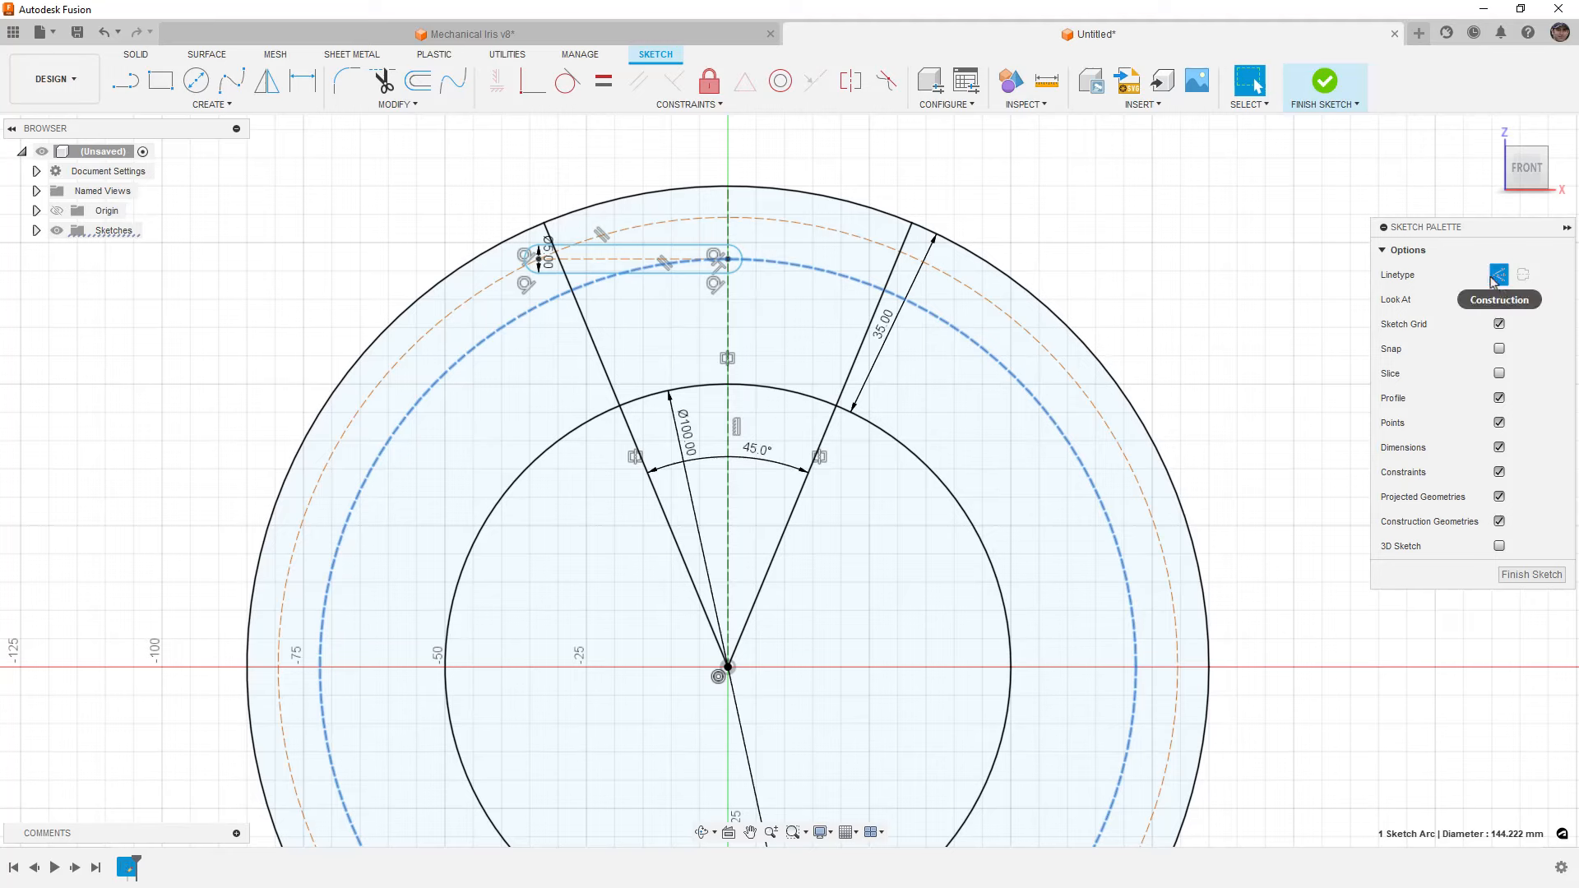
Enlarge the outer construction circle to a diameter of about 163 mm, stretching the slot with it
click(1174, 227)
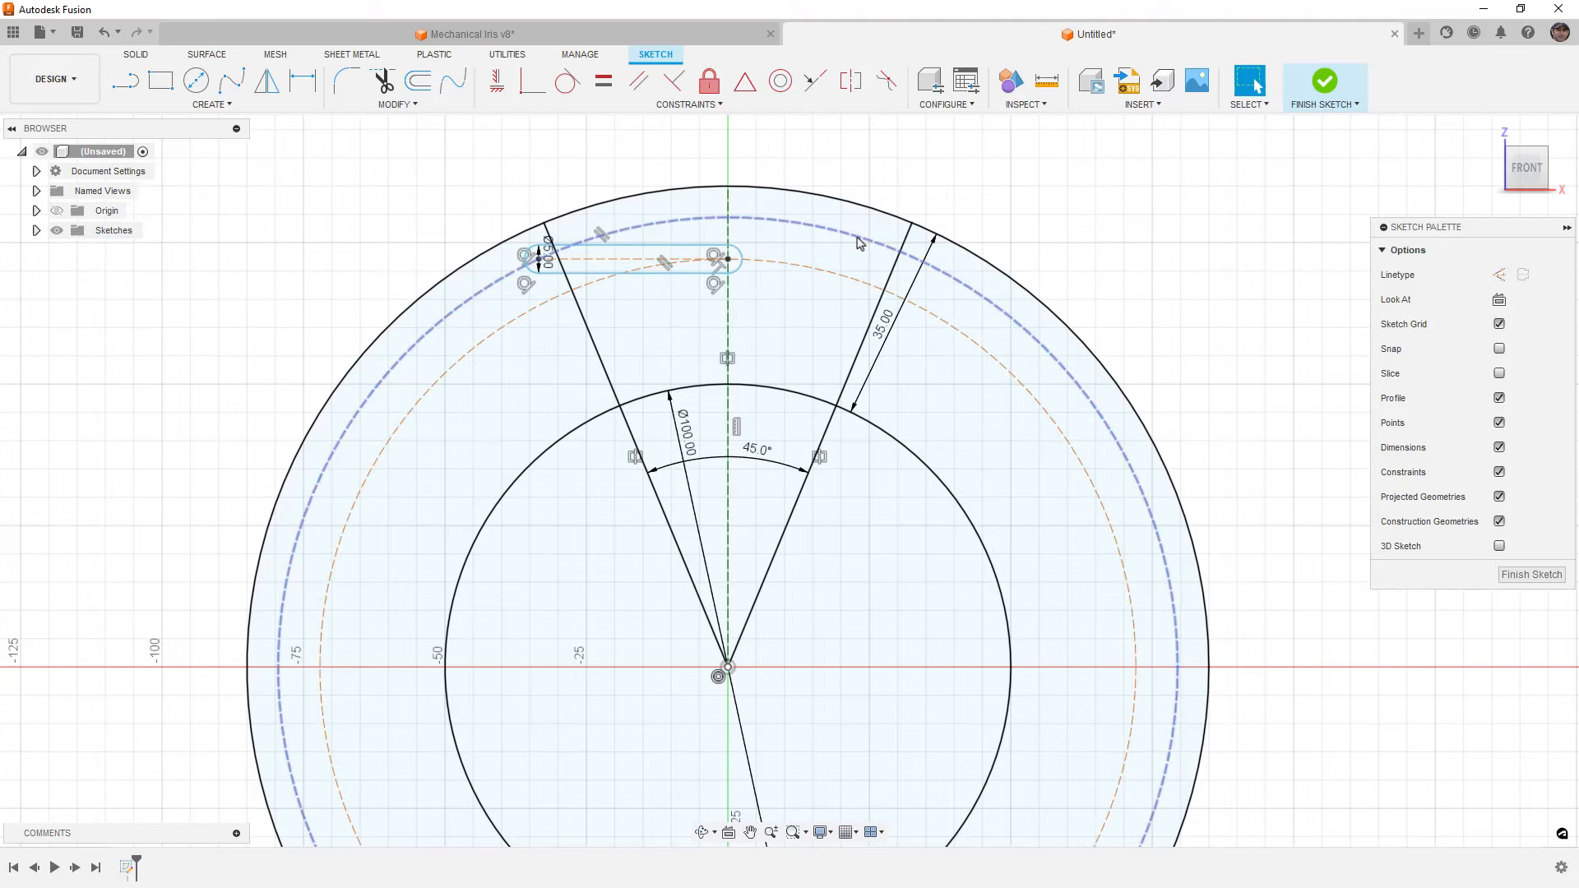
drag(858, 234, 862, 231)
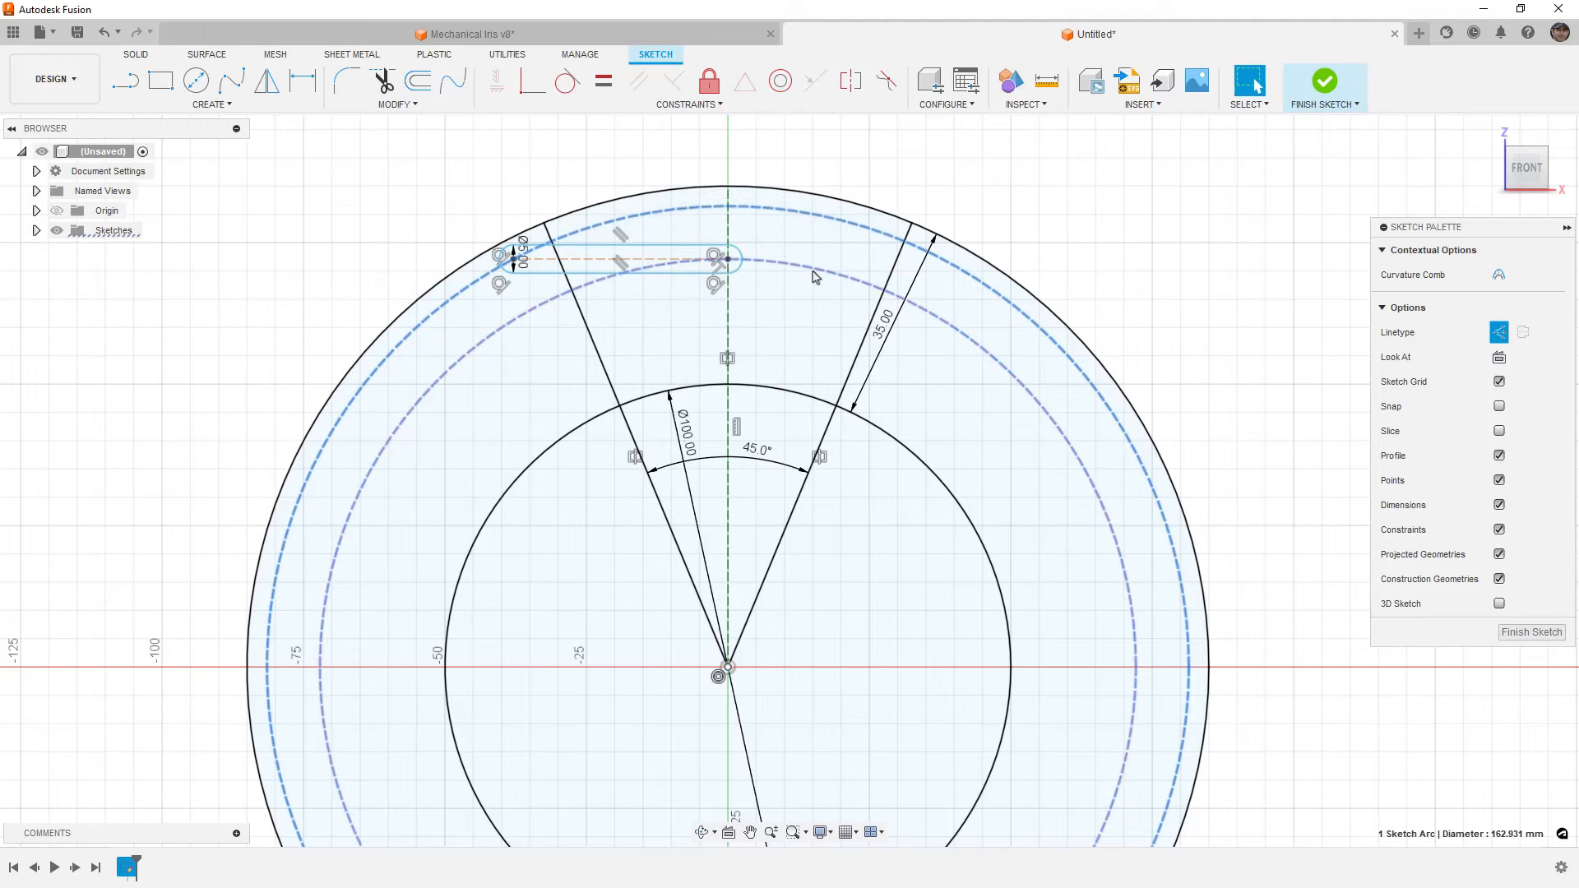
Shrink the inner construction circle to a diameter of about 141 mm, moving the slot with it
drag(814, 271, 822, 280)
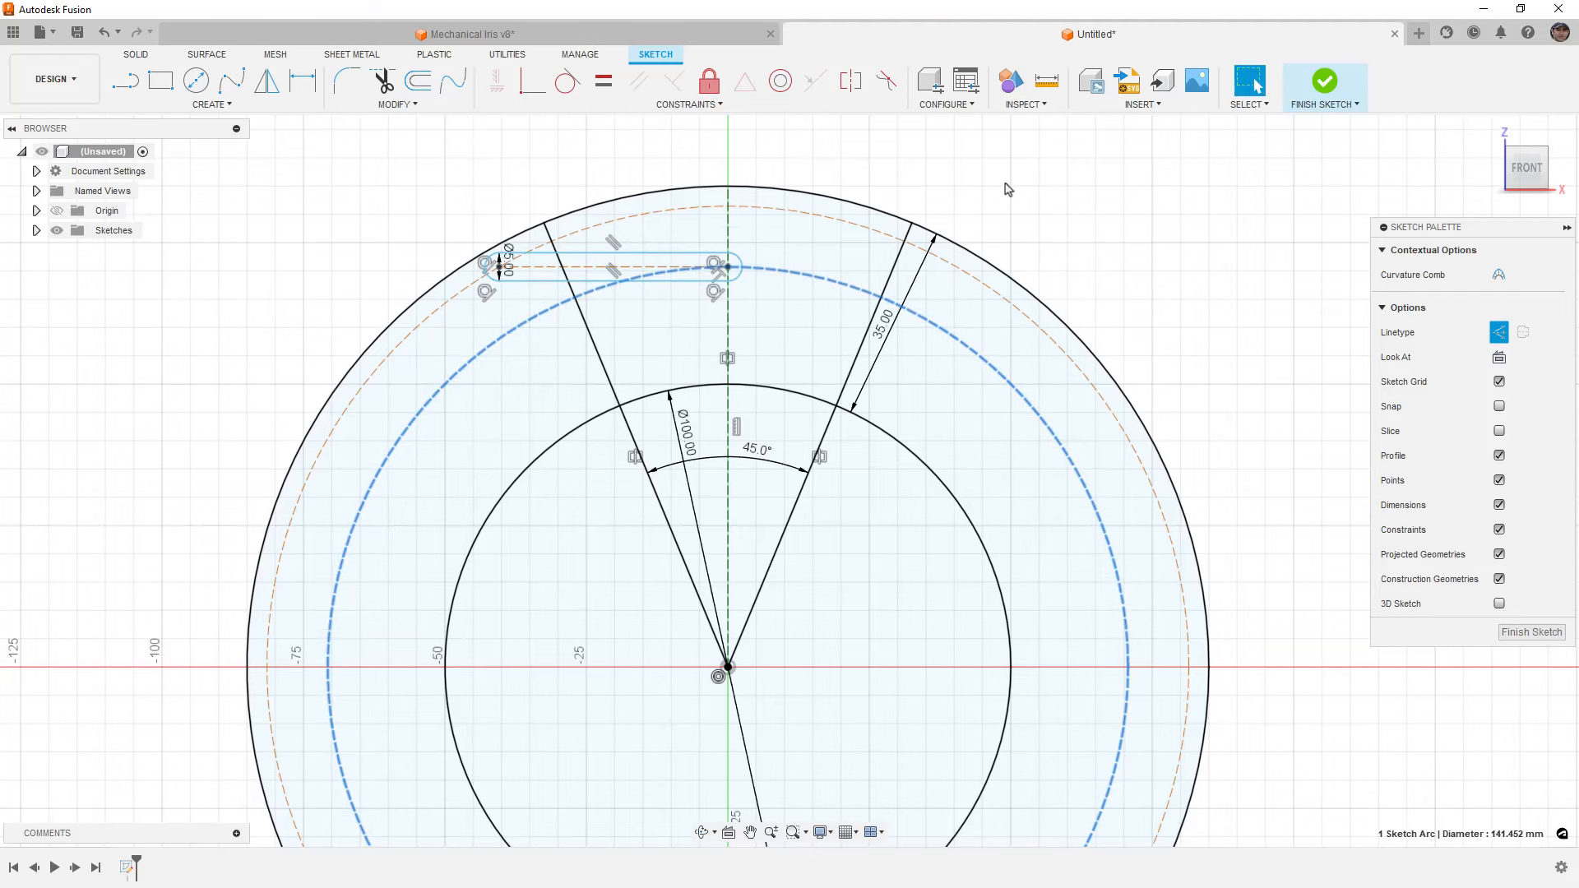
click(728, 267)
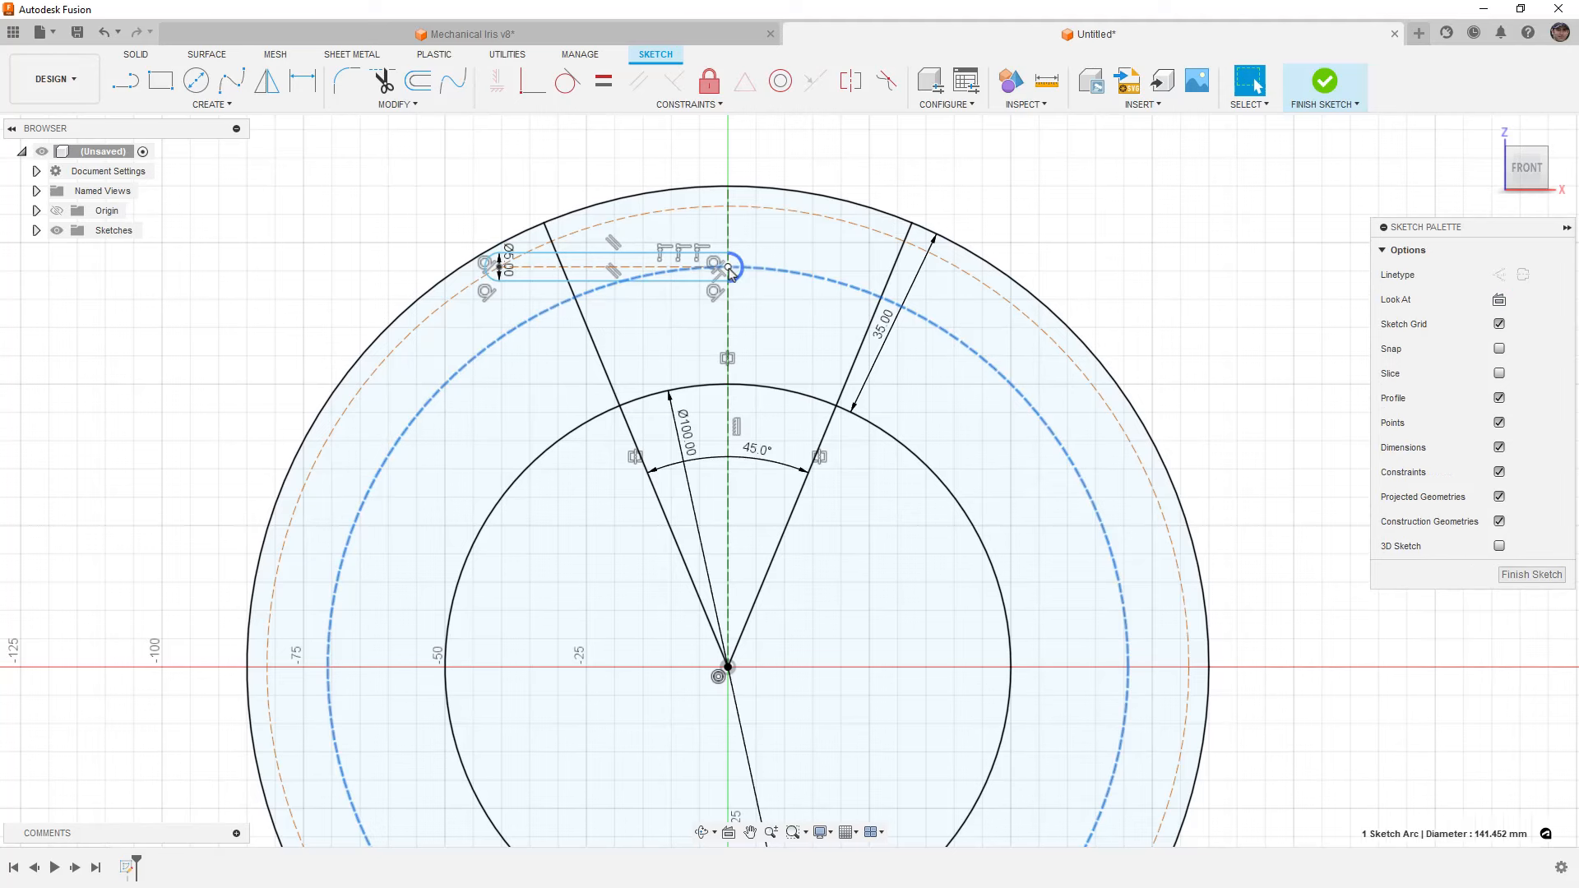
click(745, 210)
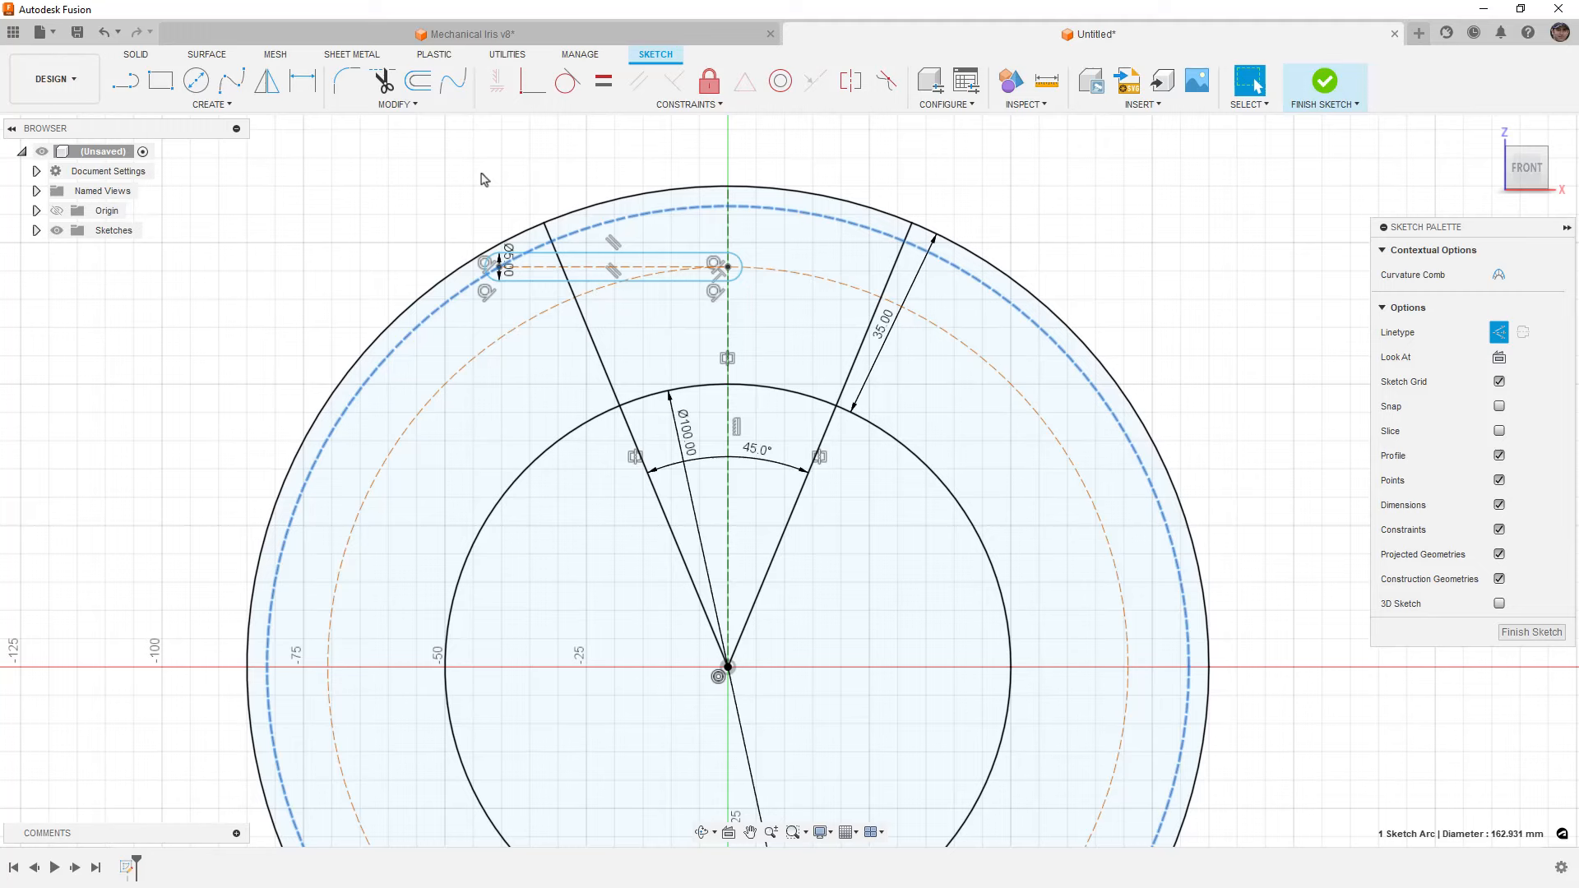
Dimension the inner construction circle to a diameter of 140 mm
click(819, 282)
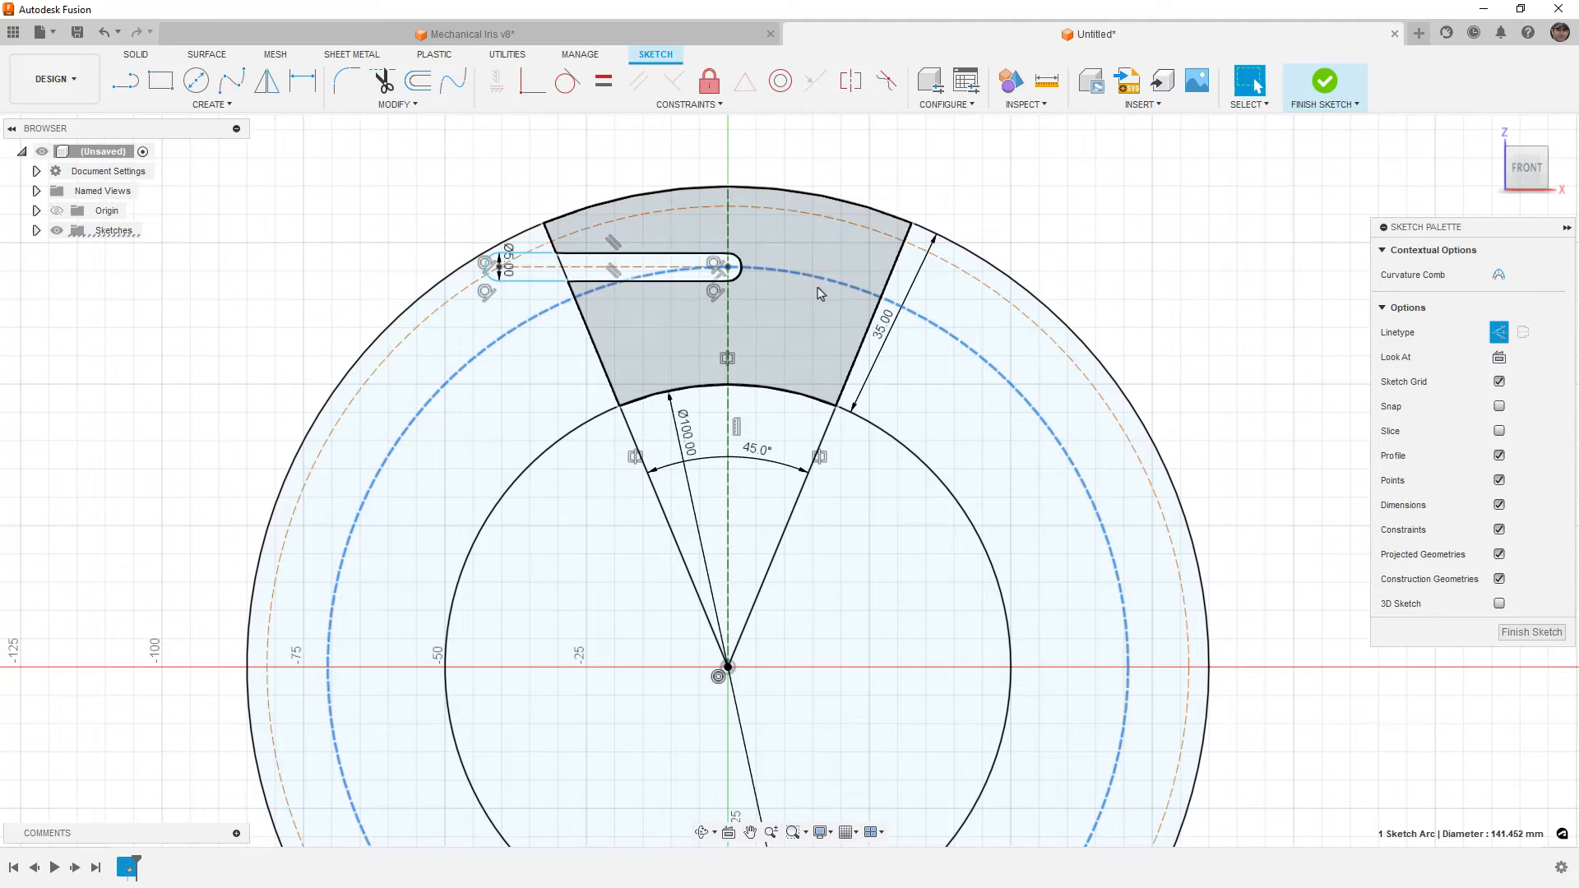
key(d)
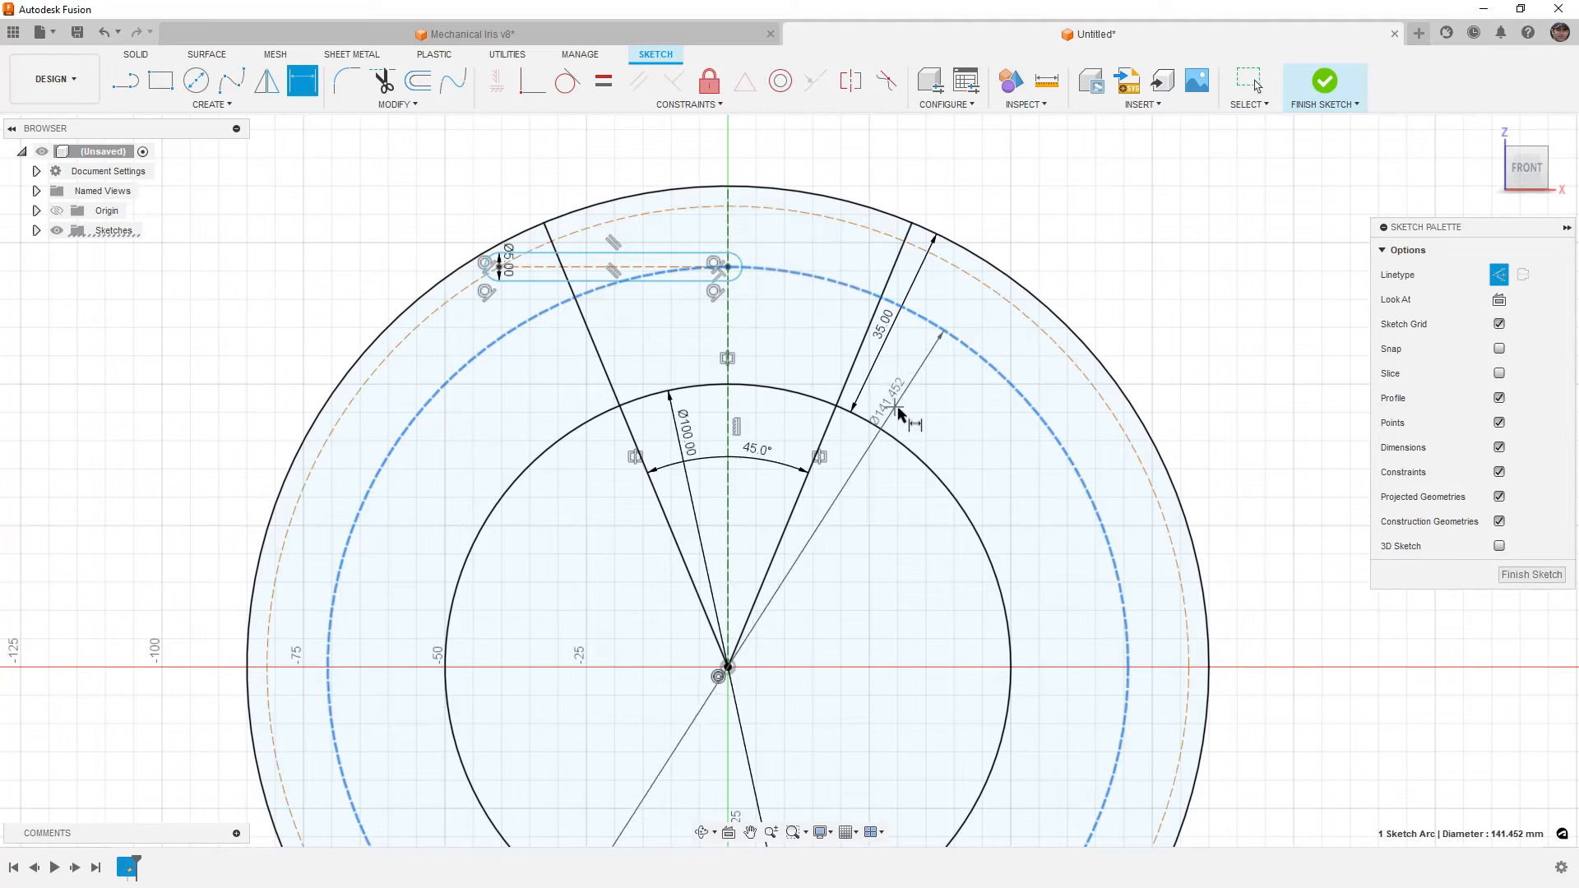
click(948, 445)
text(140)
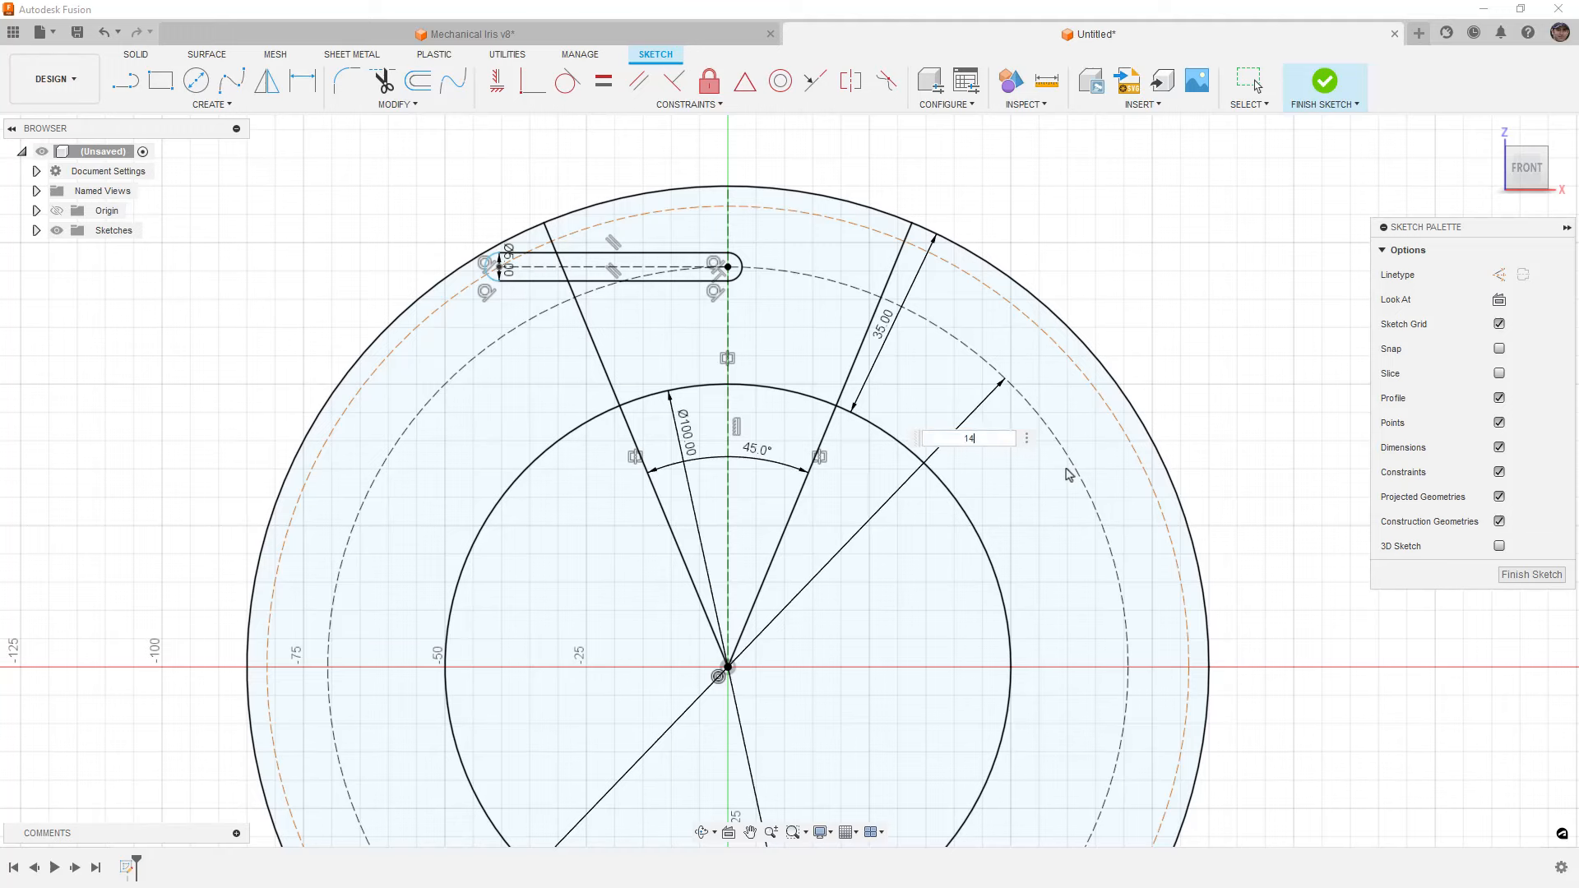
key(Return)
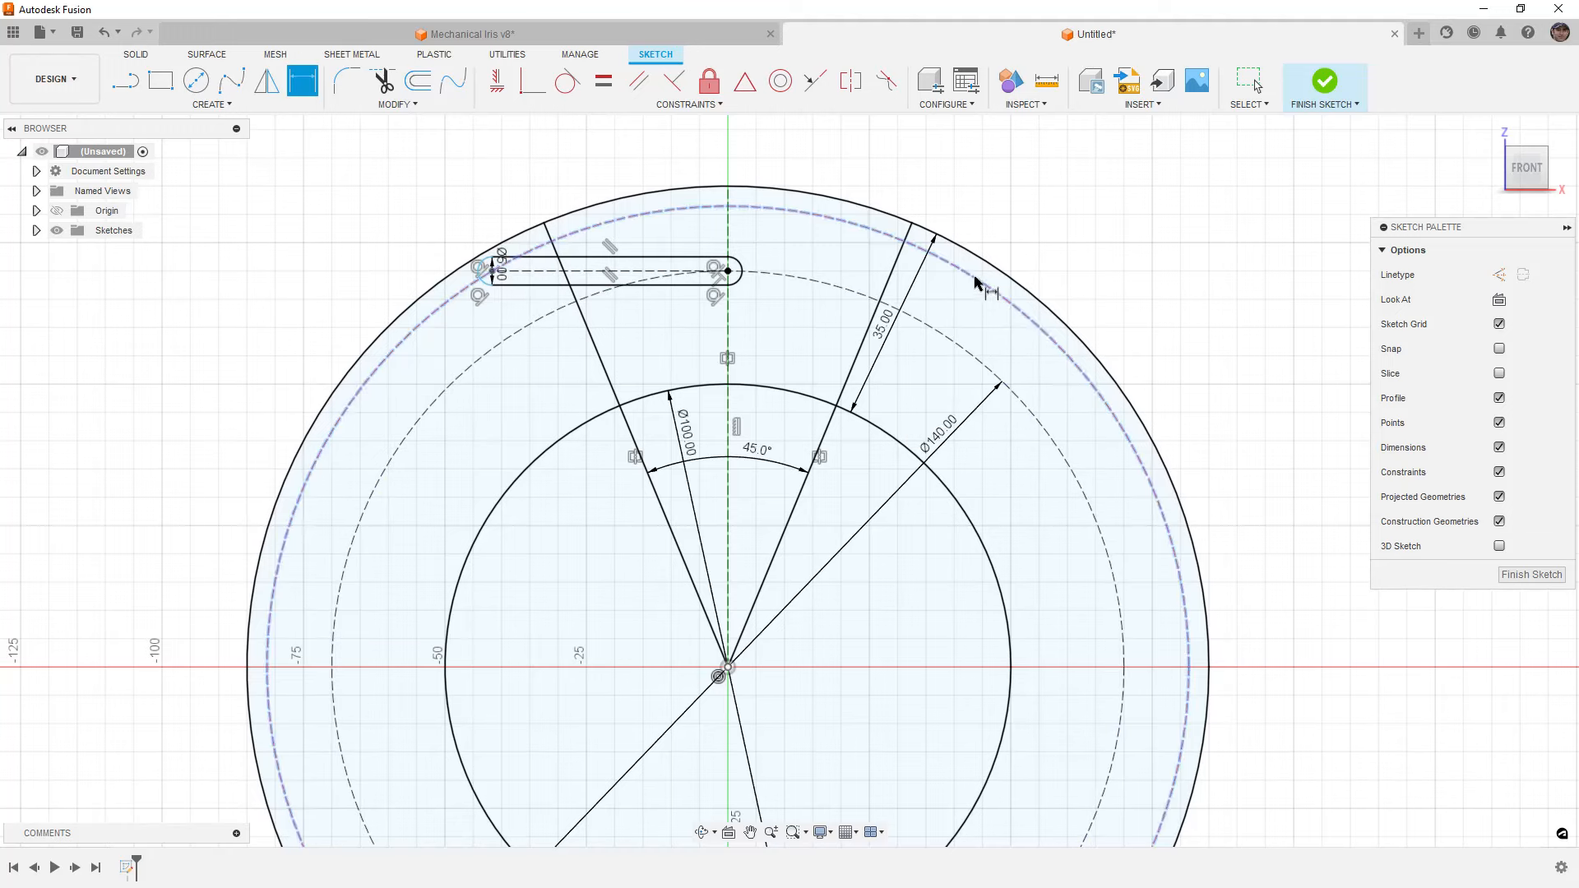
Dimension the outer construction circle to a diameter of 160 mm
click(987, 292)
click(1067, 481)
text(160)
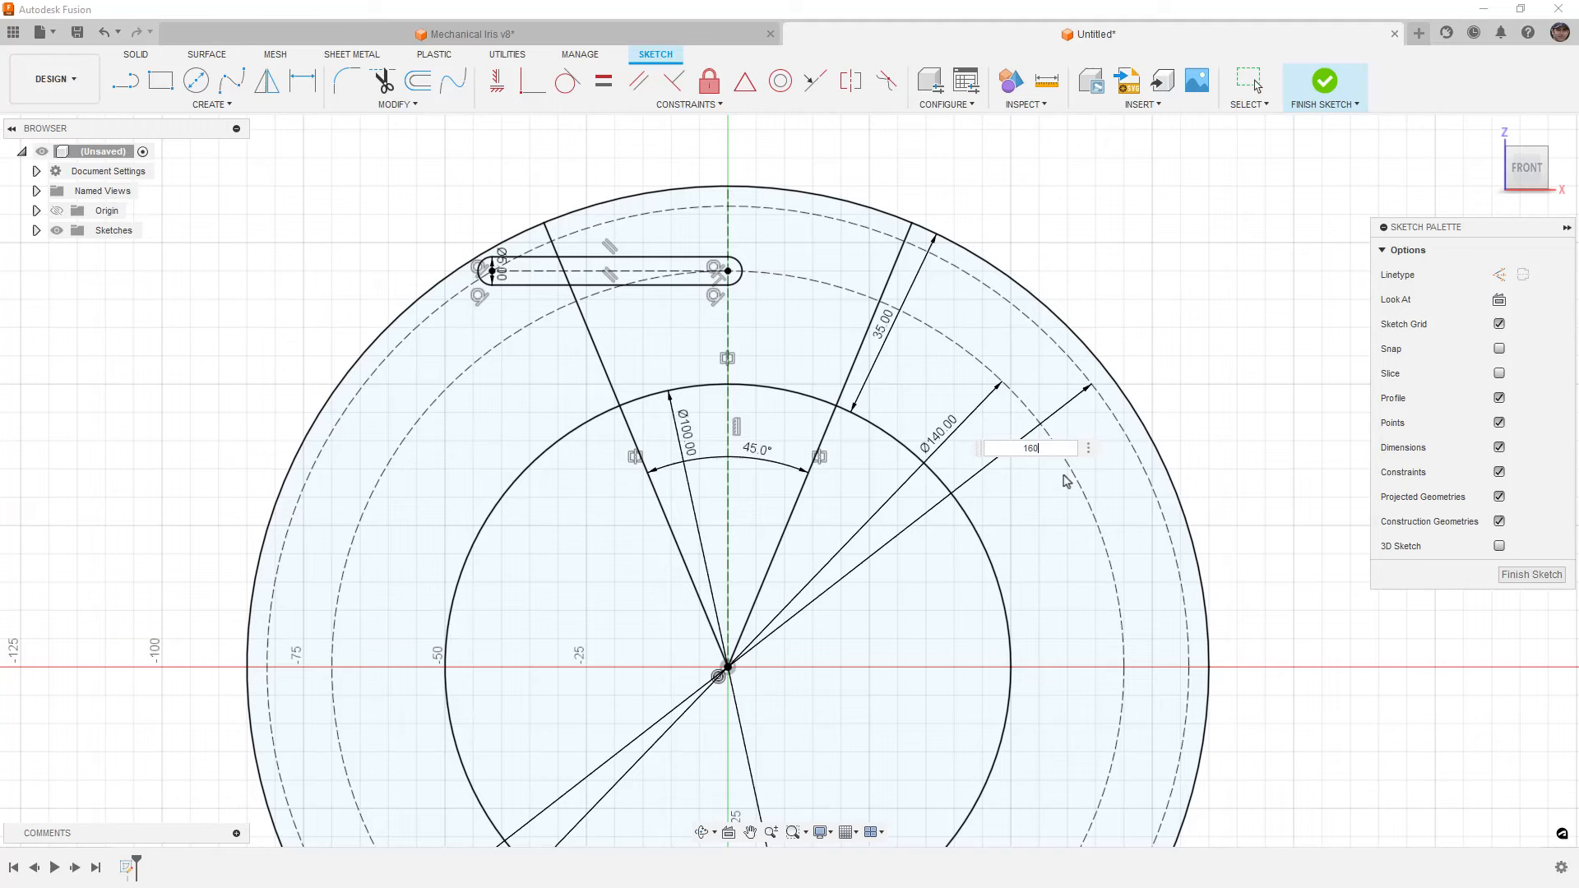
key(Return)
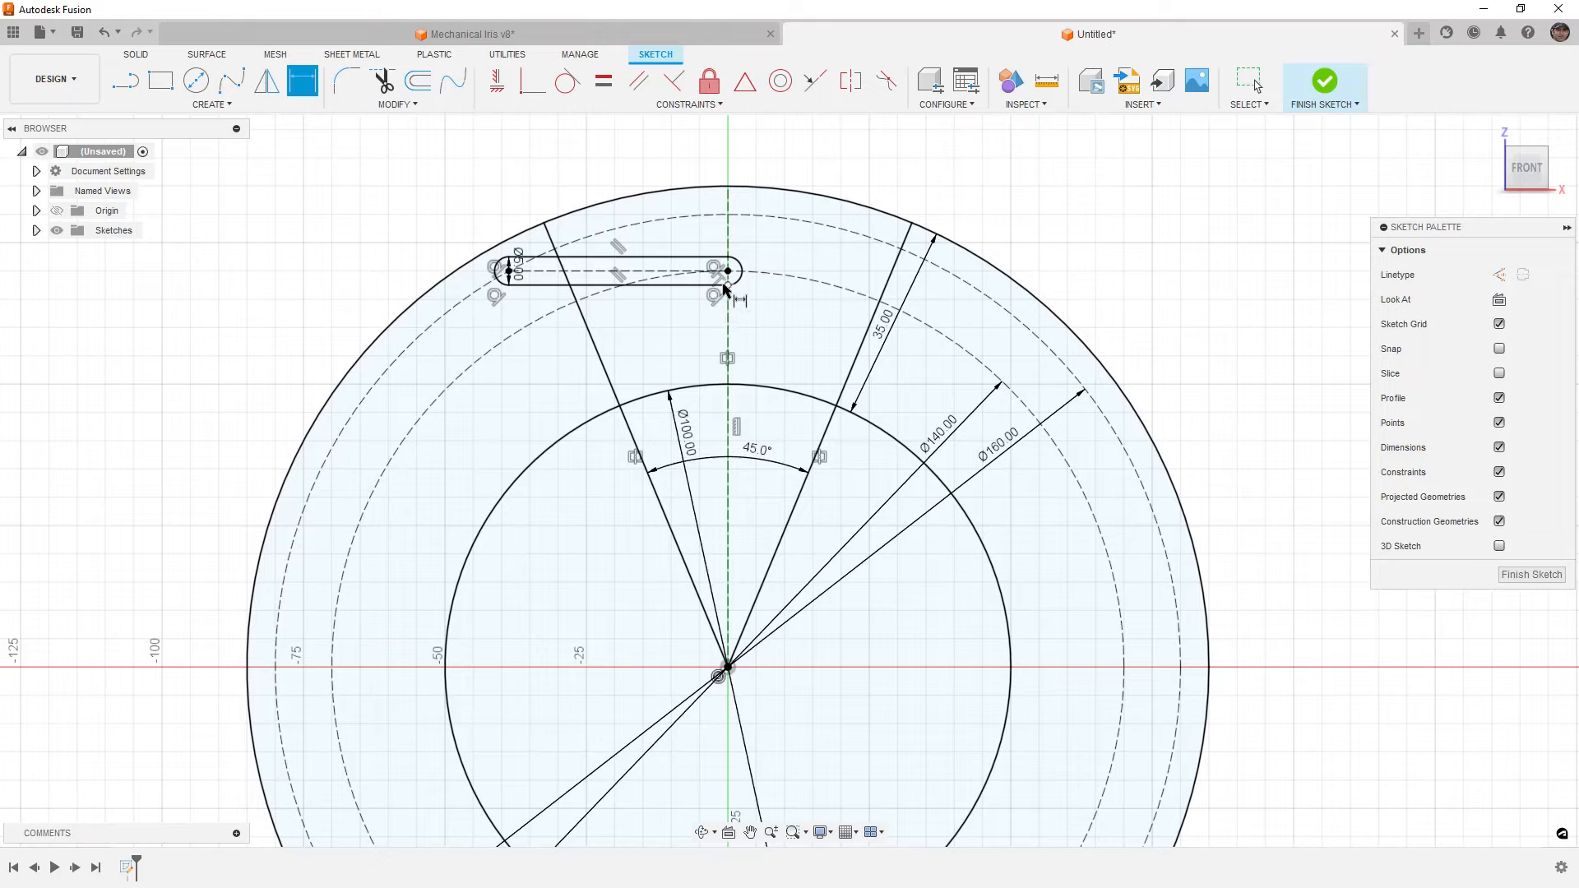
Draw a 4.5 mm diameter circle centred on the slot's end point on the vertical construction line
scroll(728, 288, up, 3)
scroll(728, 288, up, 2)
click(196, 80)
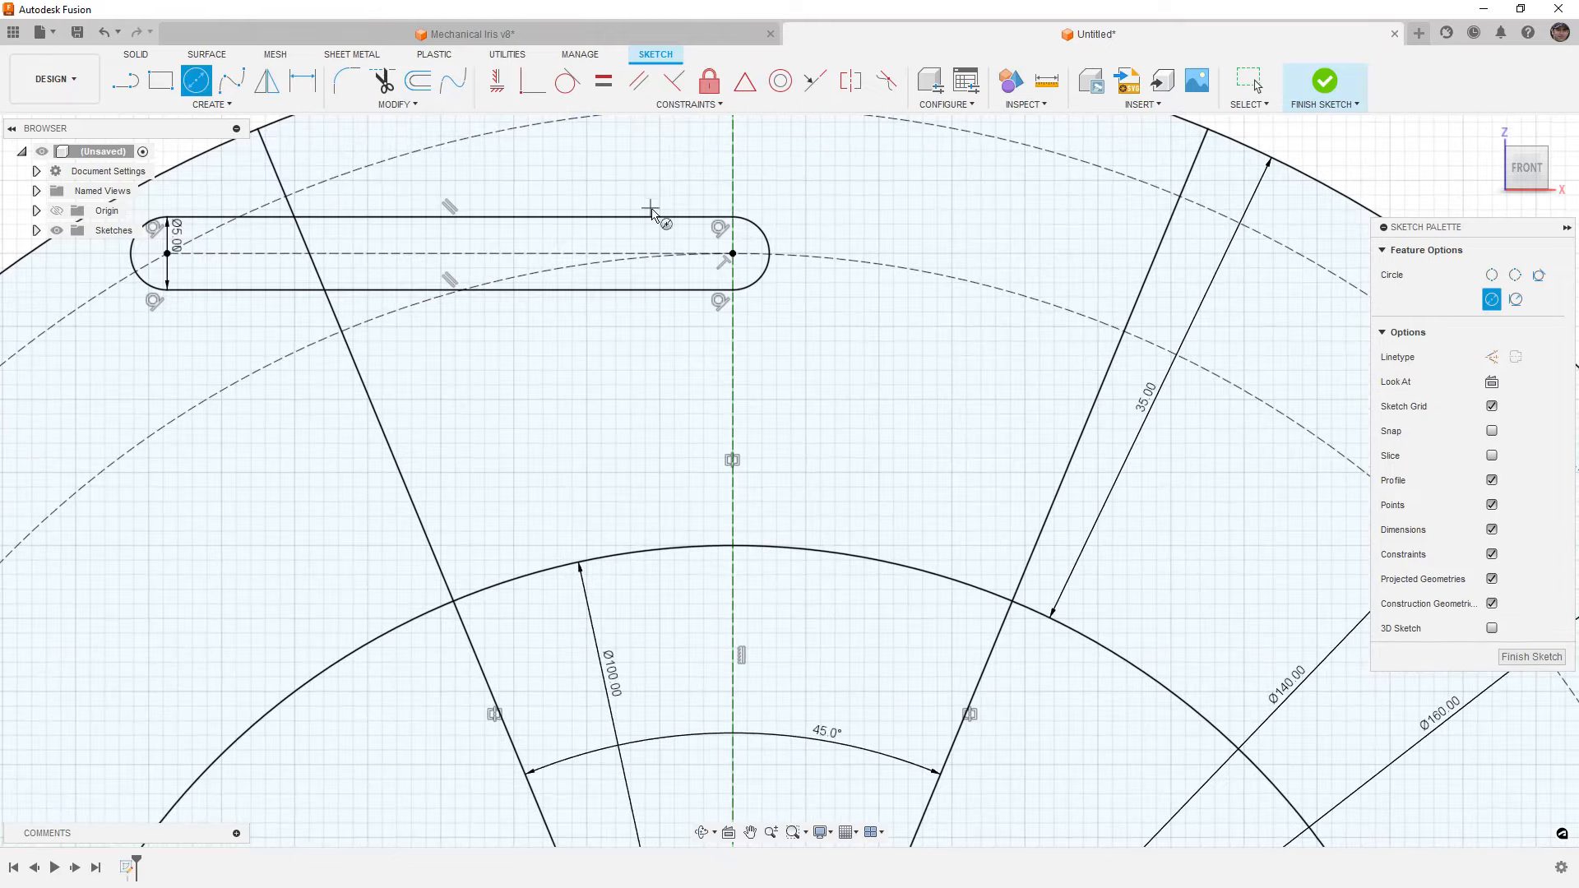
key(Escape)
scroll(732, 255, up, 3)
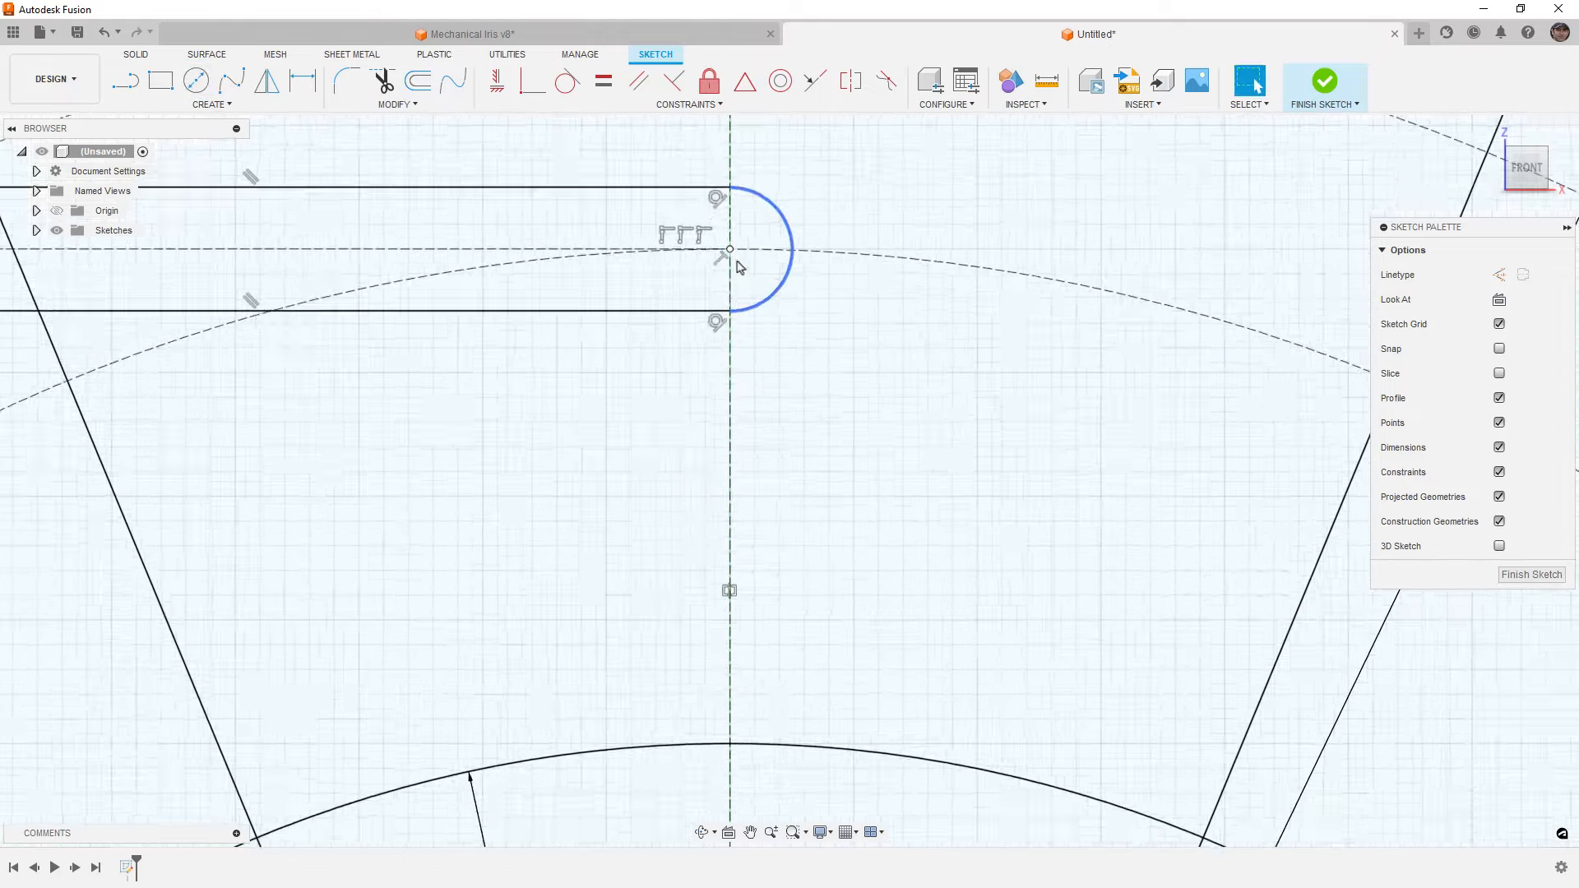
key(c)
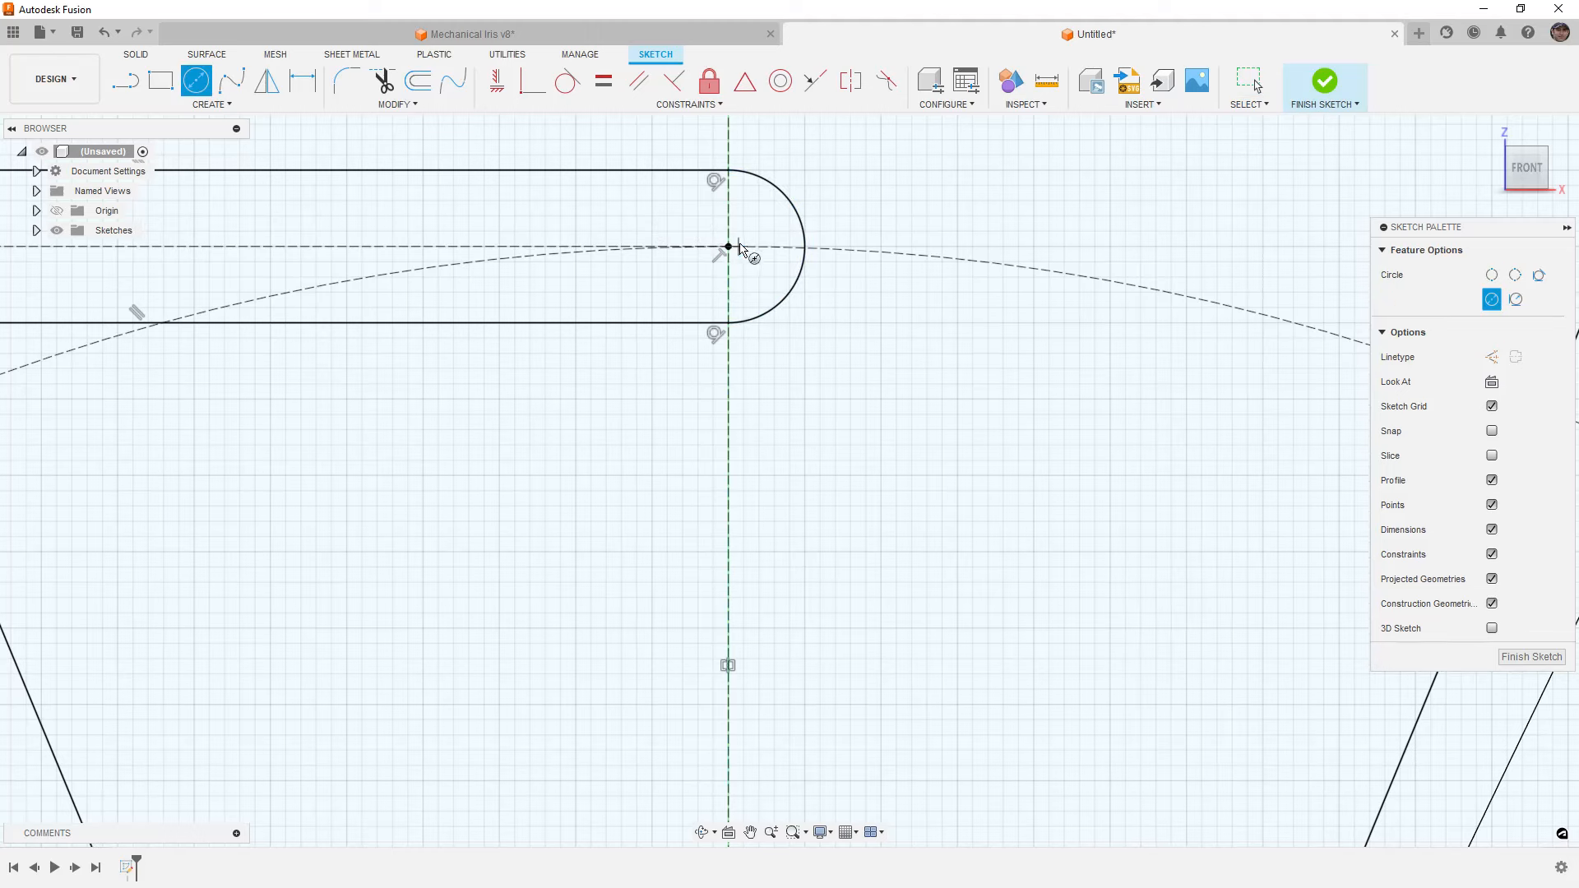
click(729, 247)
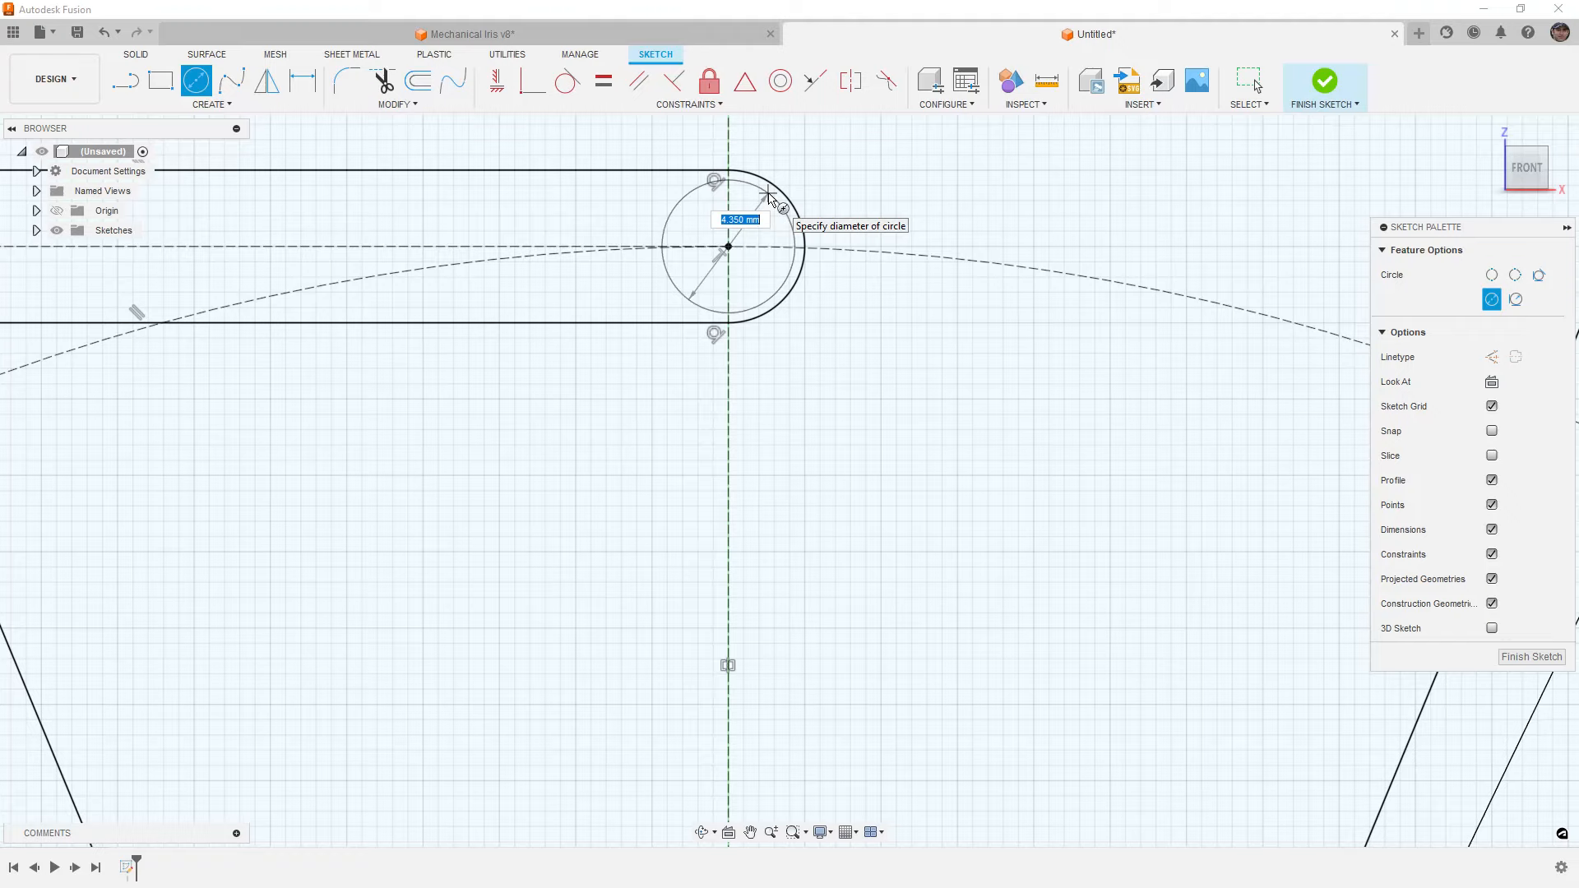
text(4.5)
key(Return)
key(Escape)
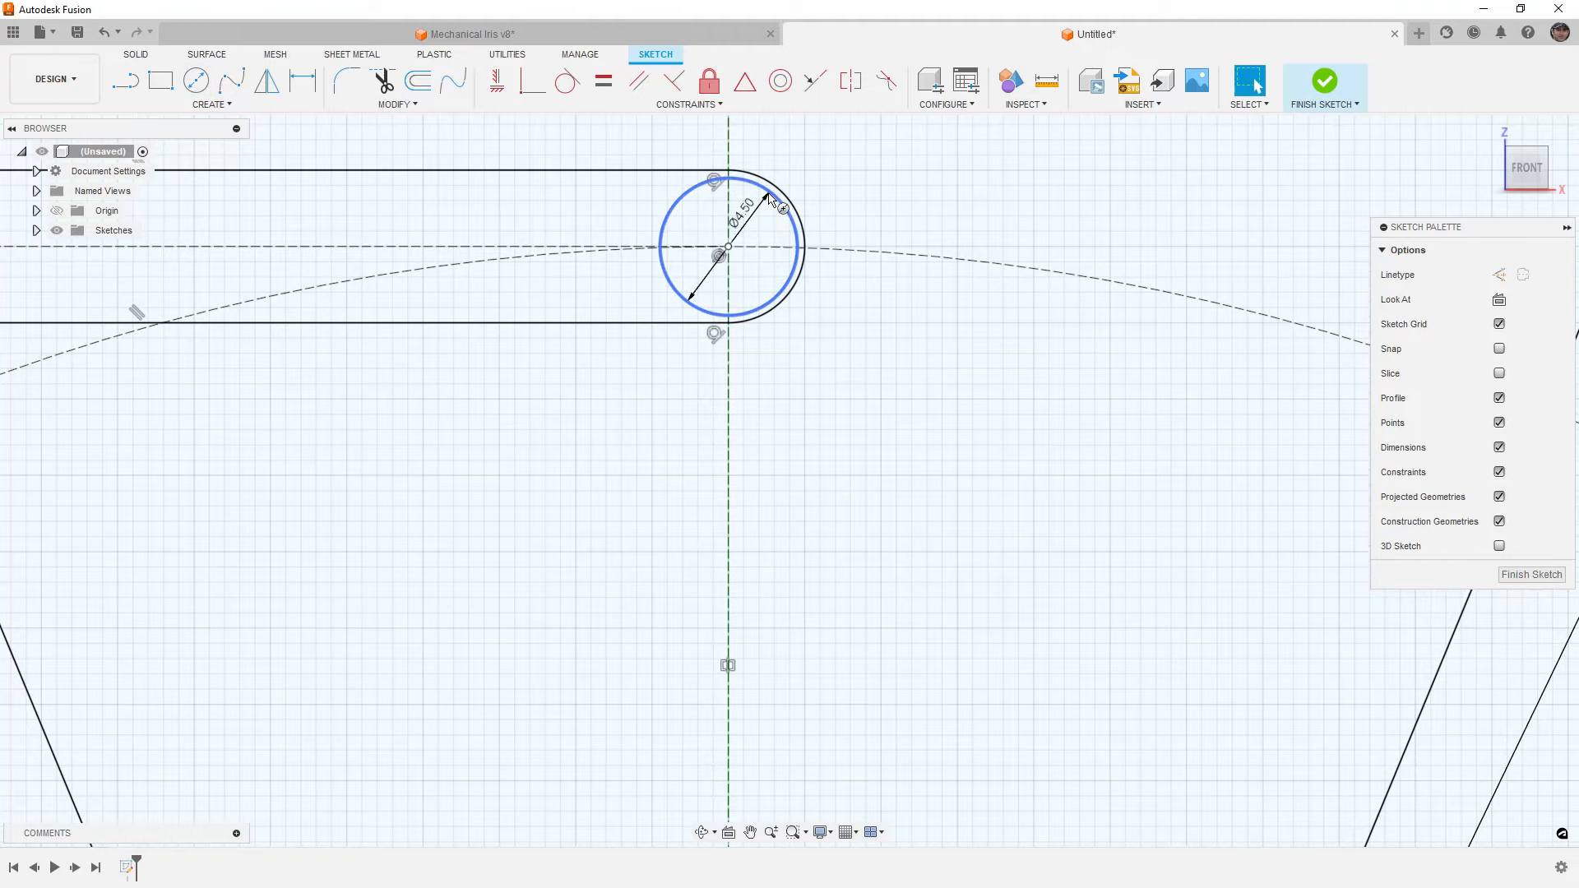
Add a driven dimension above the outer circle for the slot's center-to-center length
scroll(644, 317, down, 2)
scroll(648, 317, down, 3)
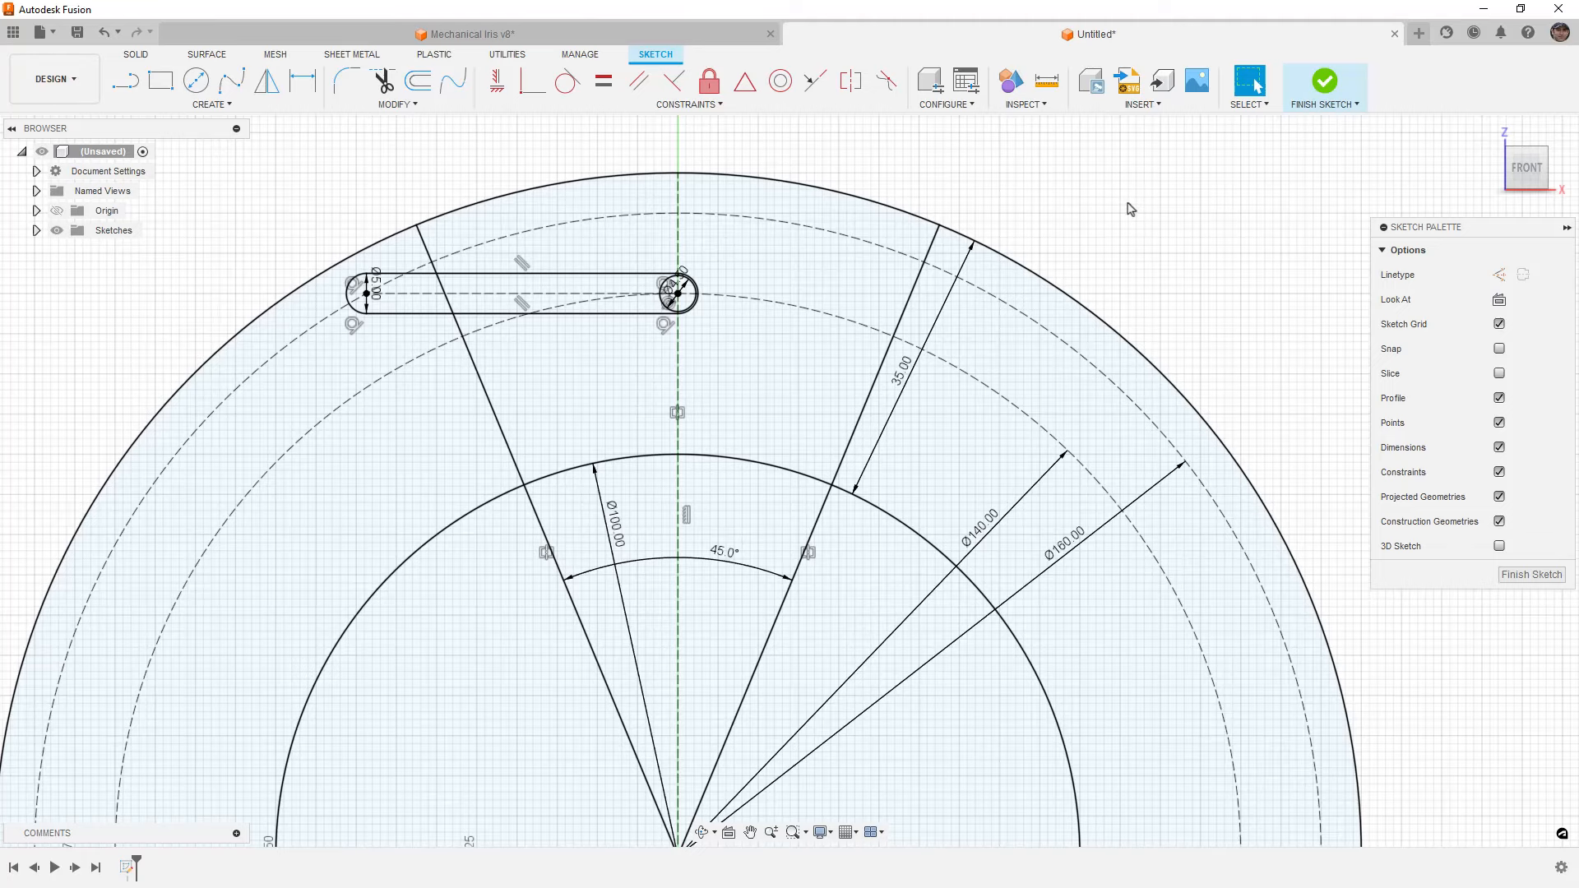
scroll(1024, 179, down, 4)
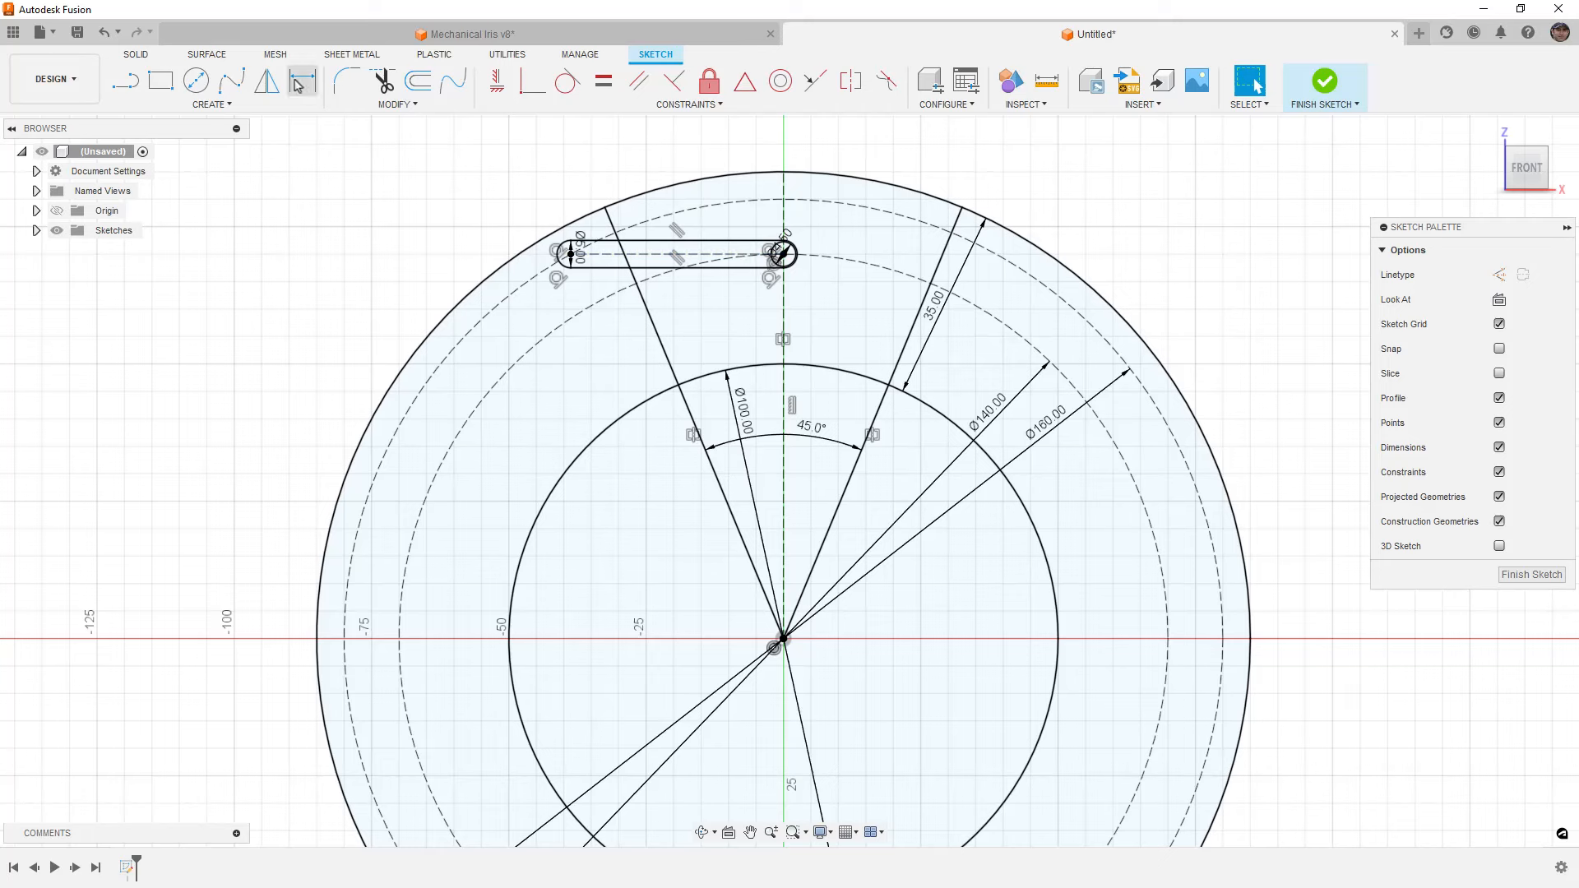
click(303, 80)
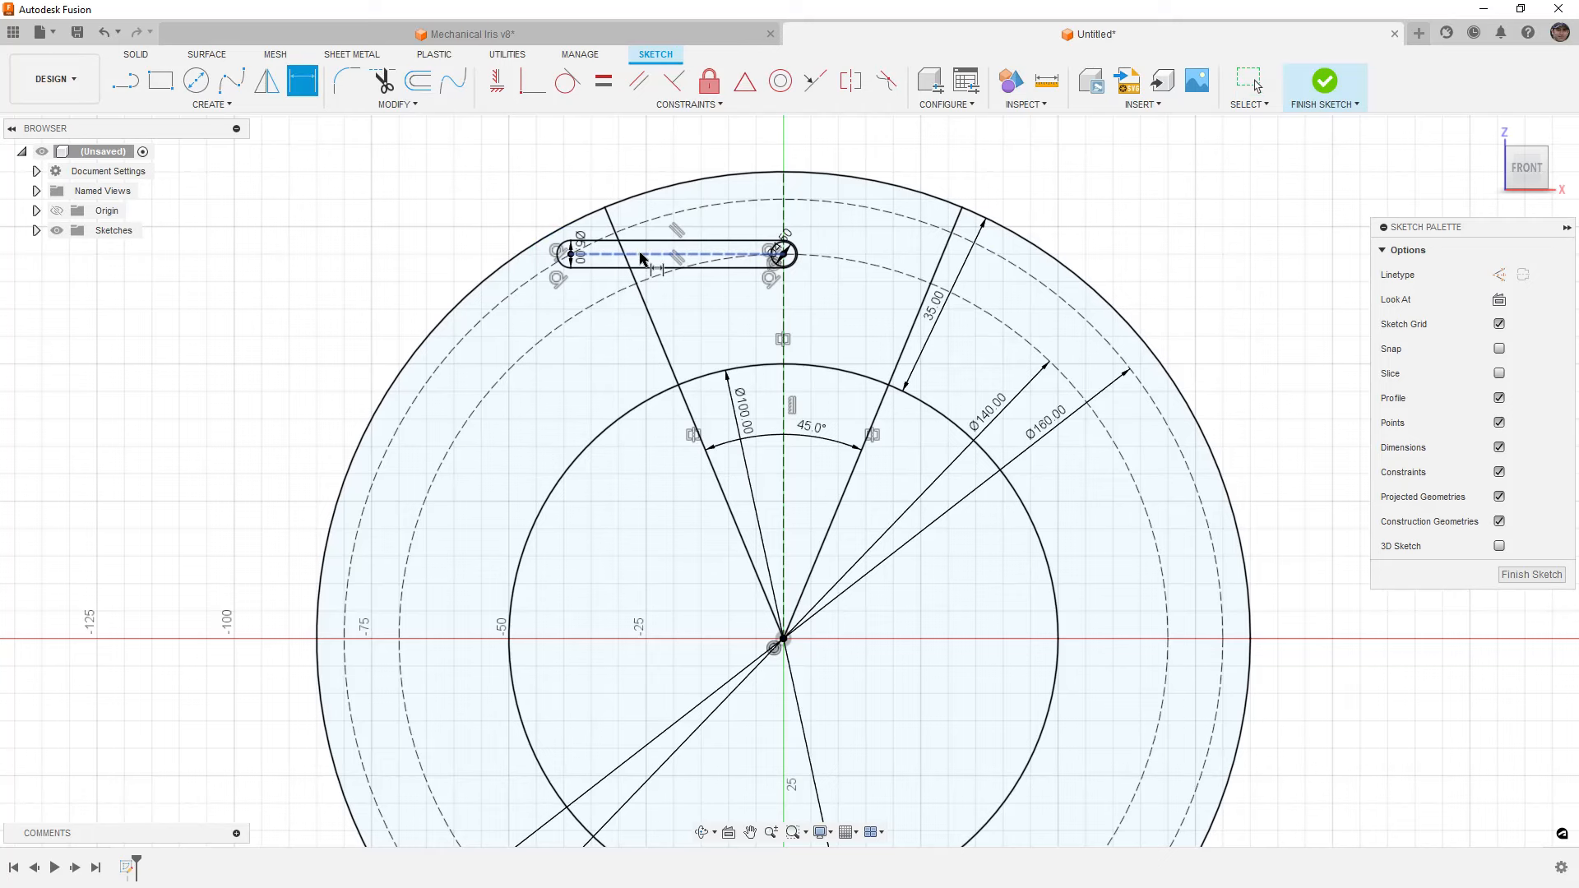
click(654, 254)
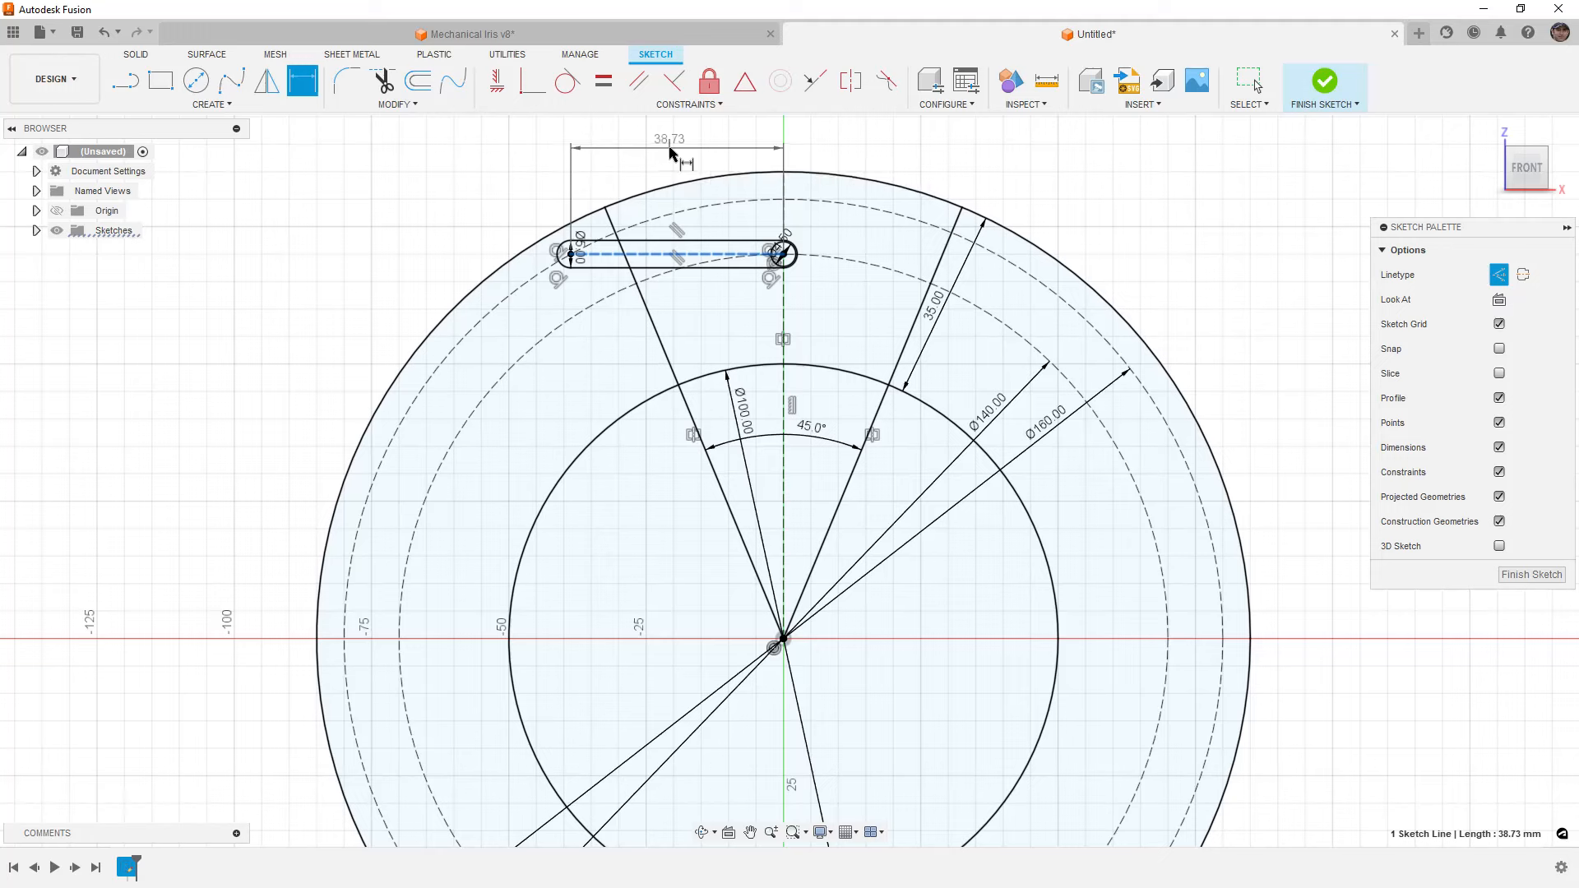
click(670, 150)
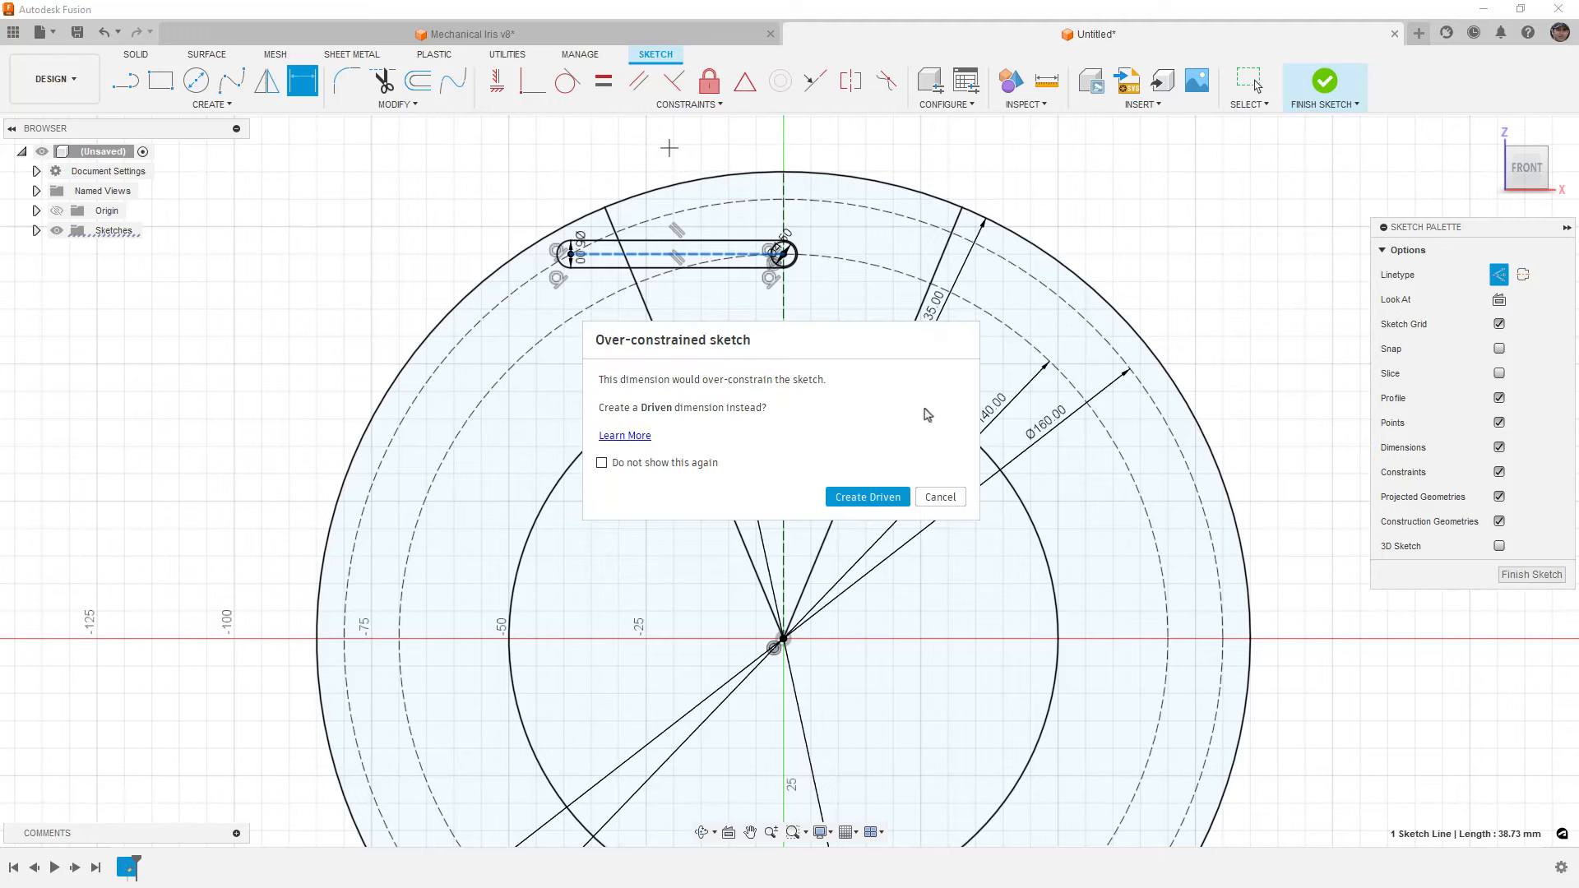
click(893, 494)
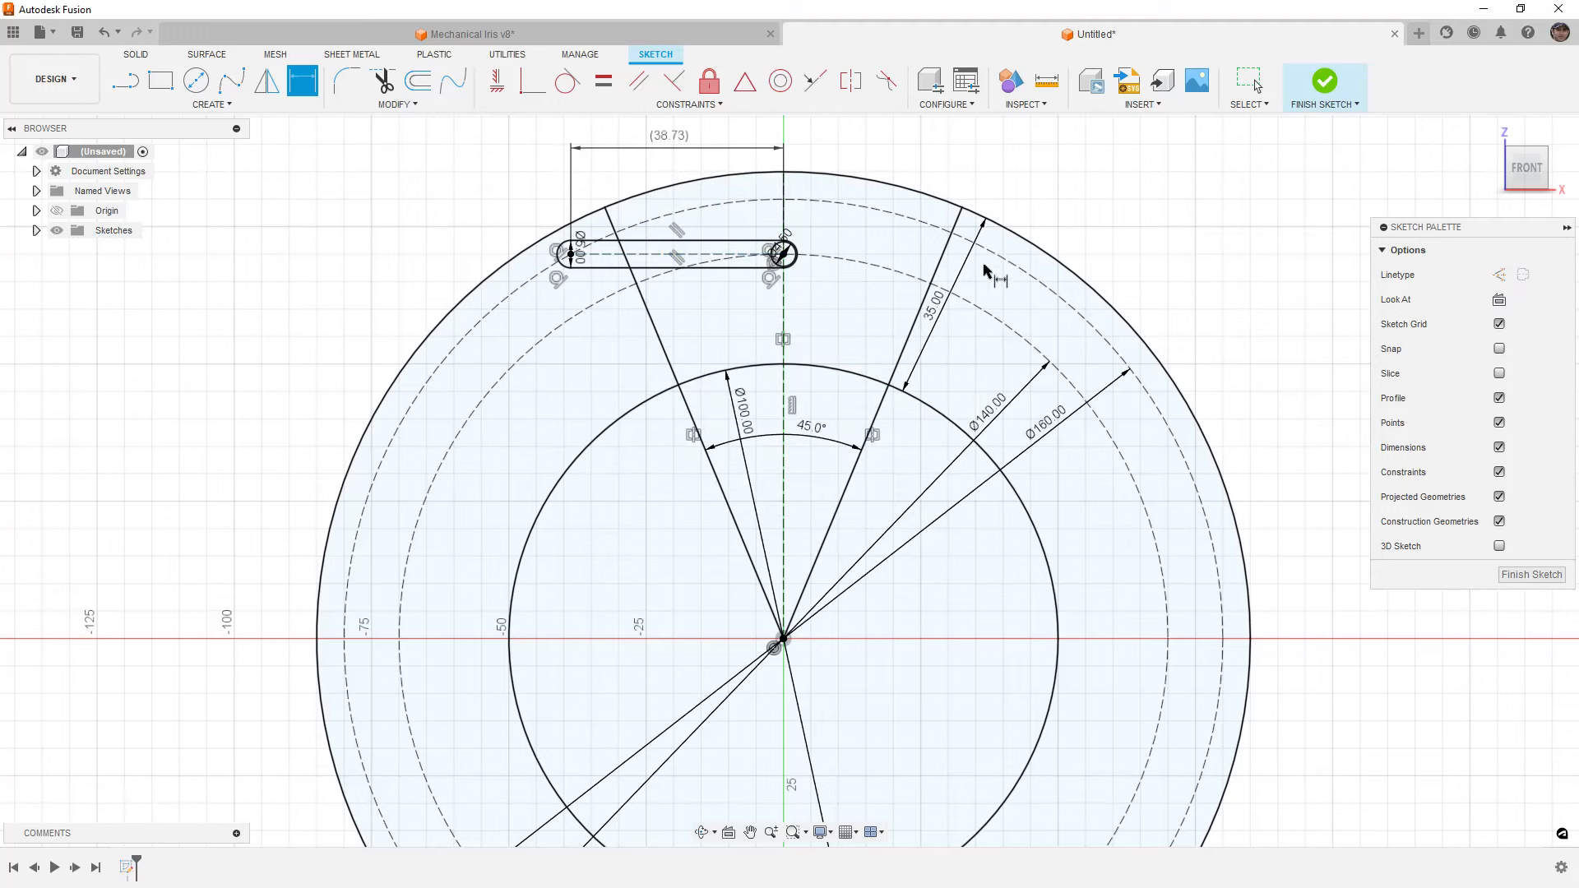
Add a driven diameter dimension to the outermost circle, placed outside it
click(1059, 253)
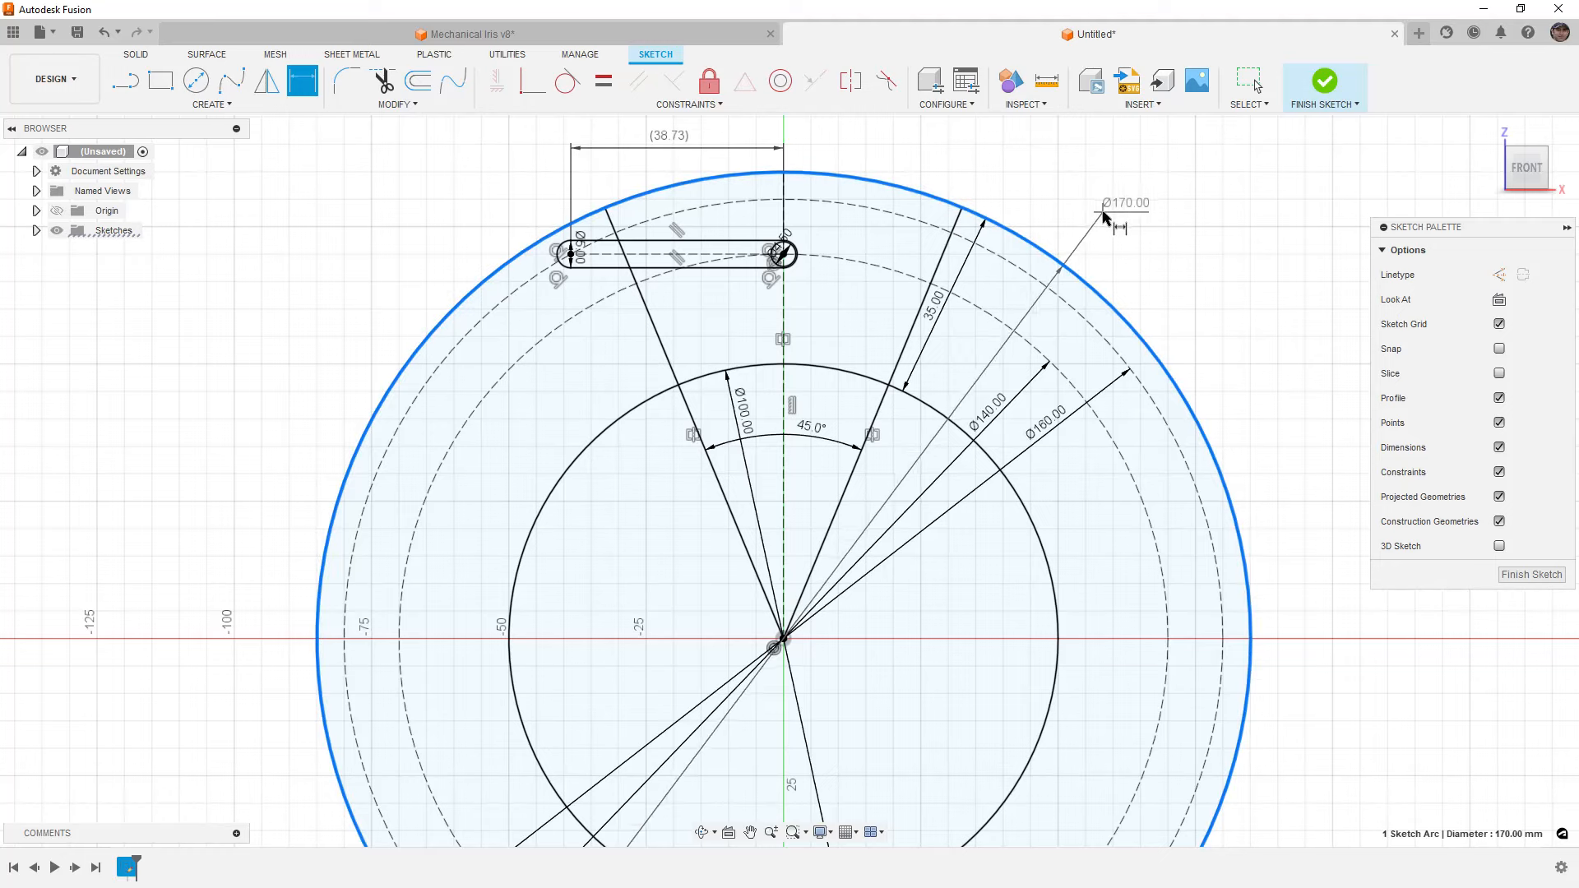
click(1233, 330)
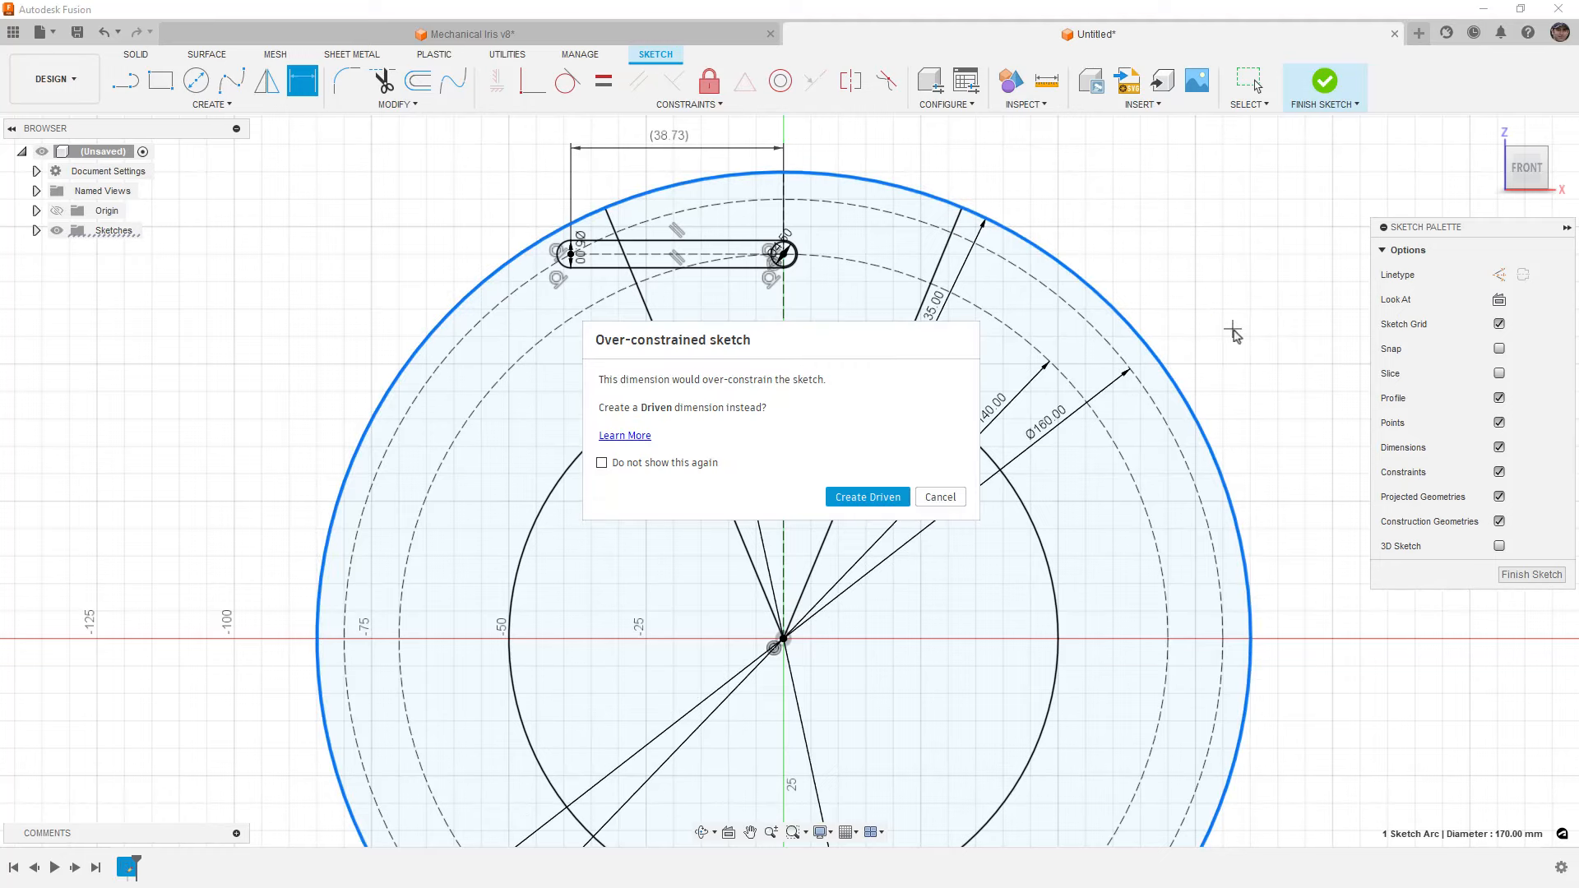
click(895, 494)
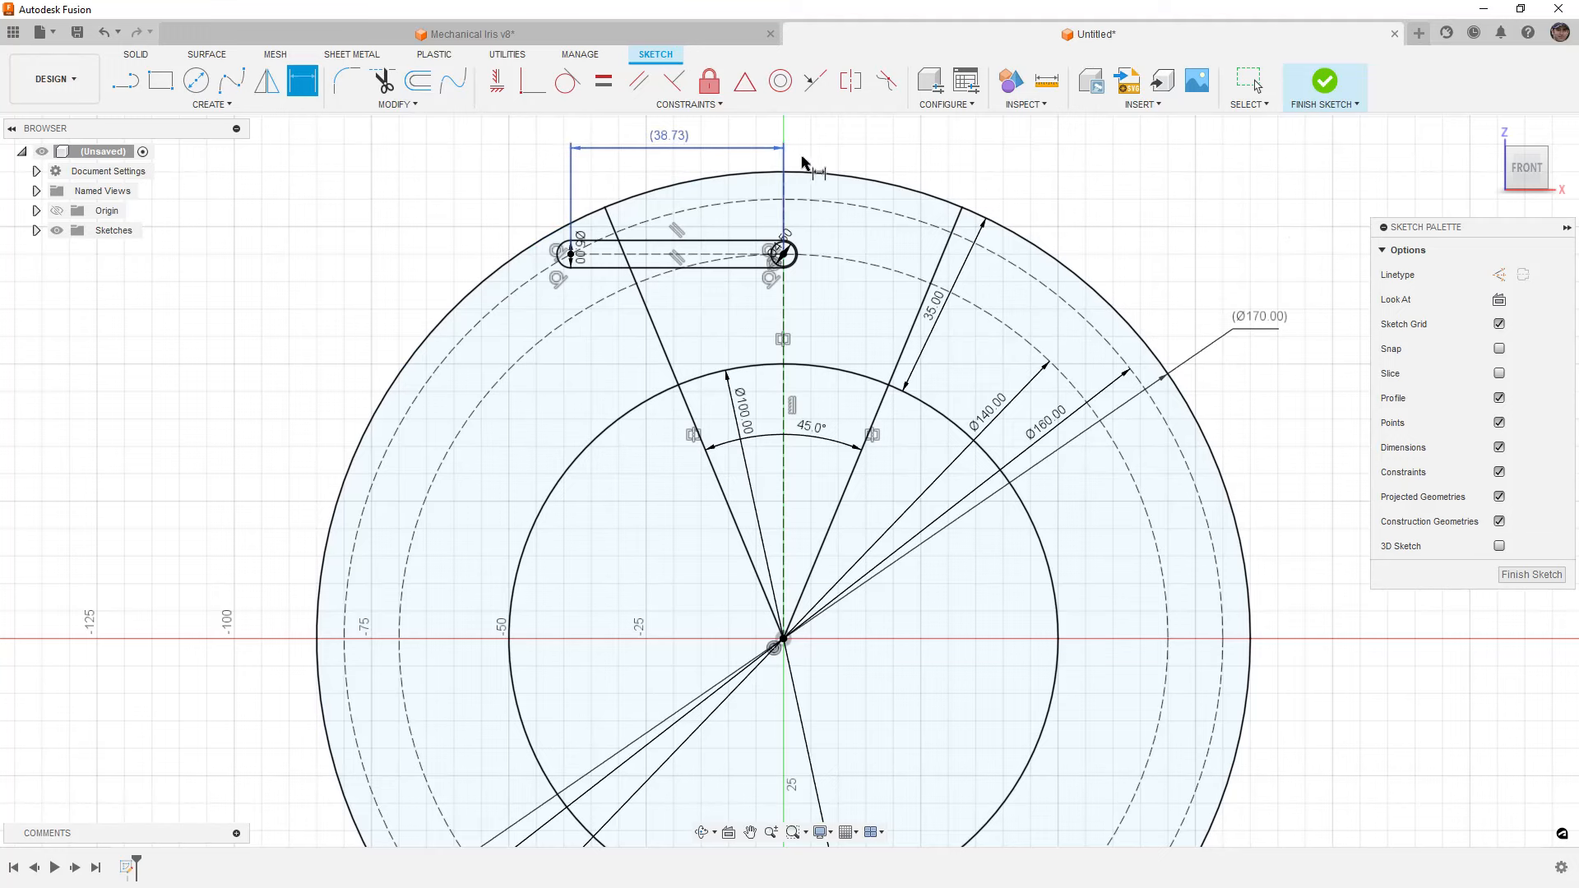
key(Escape)
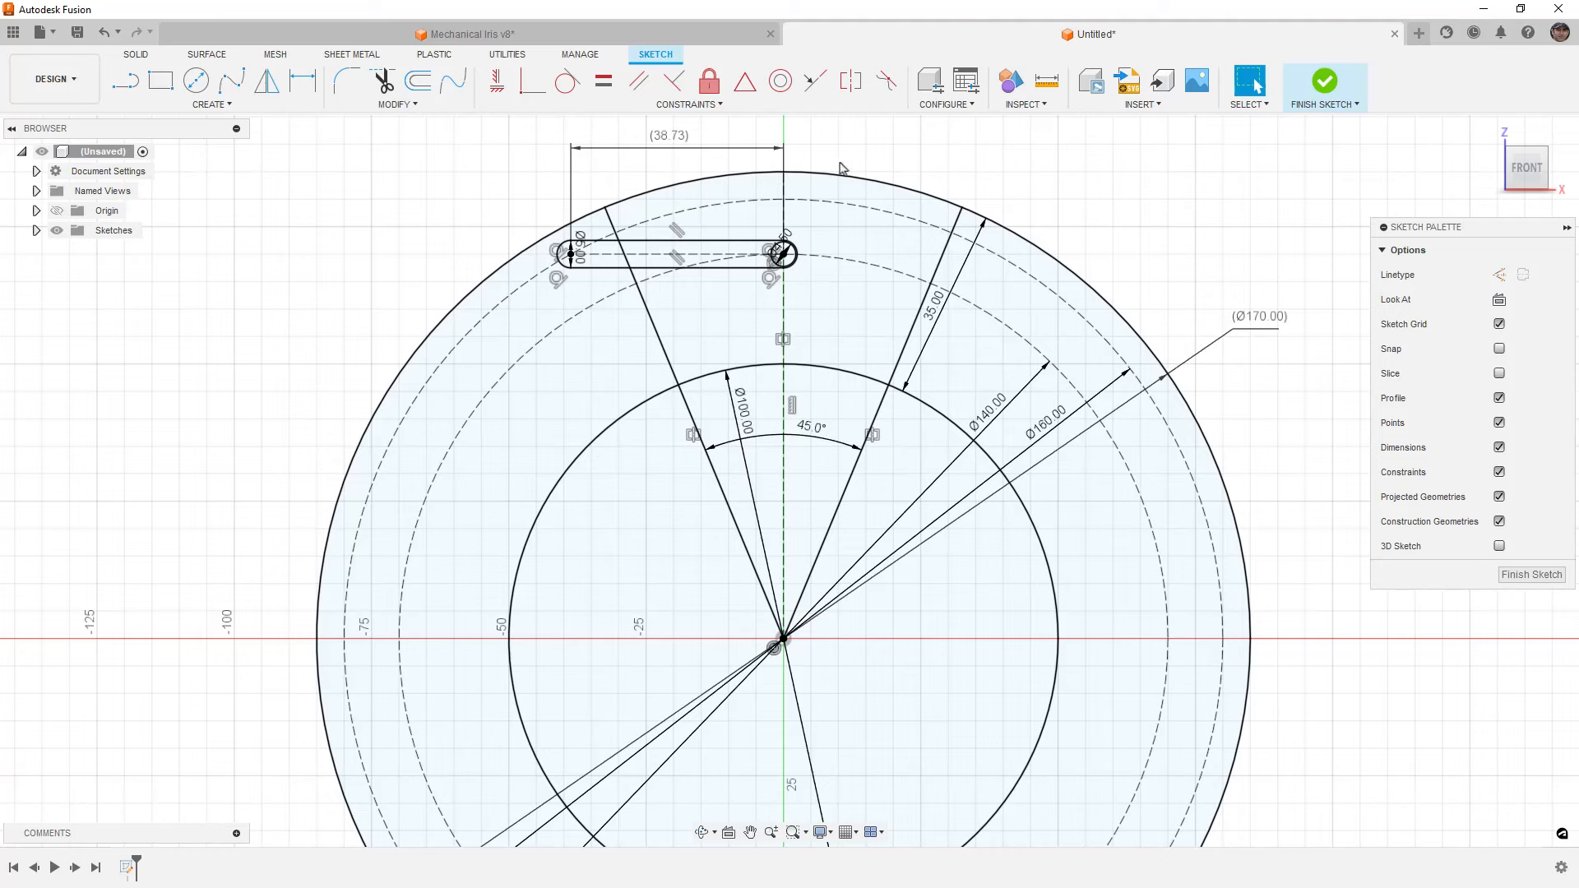
Draw a 3-point arc of about 58 mm radius from the left slanted line across the slot to near the right slanted line's outer end
click(211, 105)
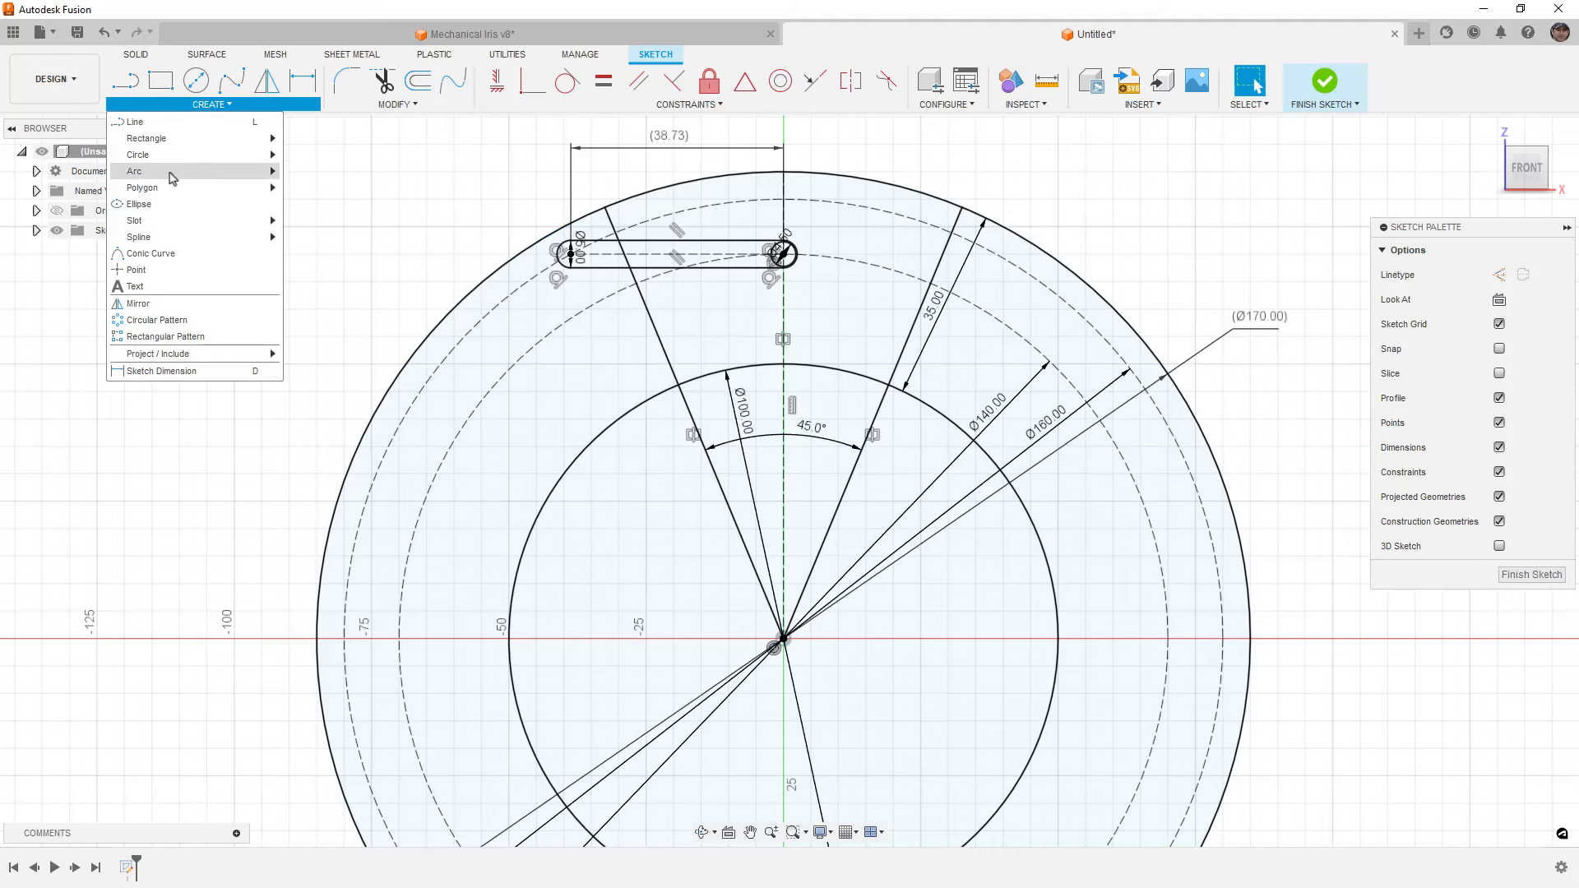
mouse_move(173, 178)
click(317, 188)
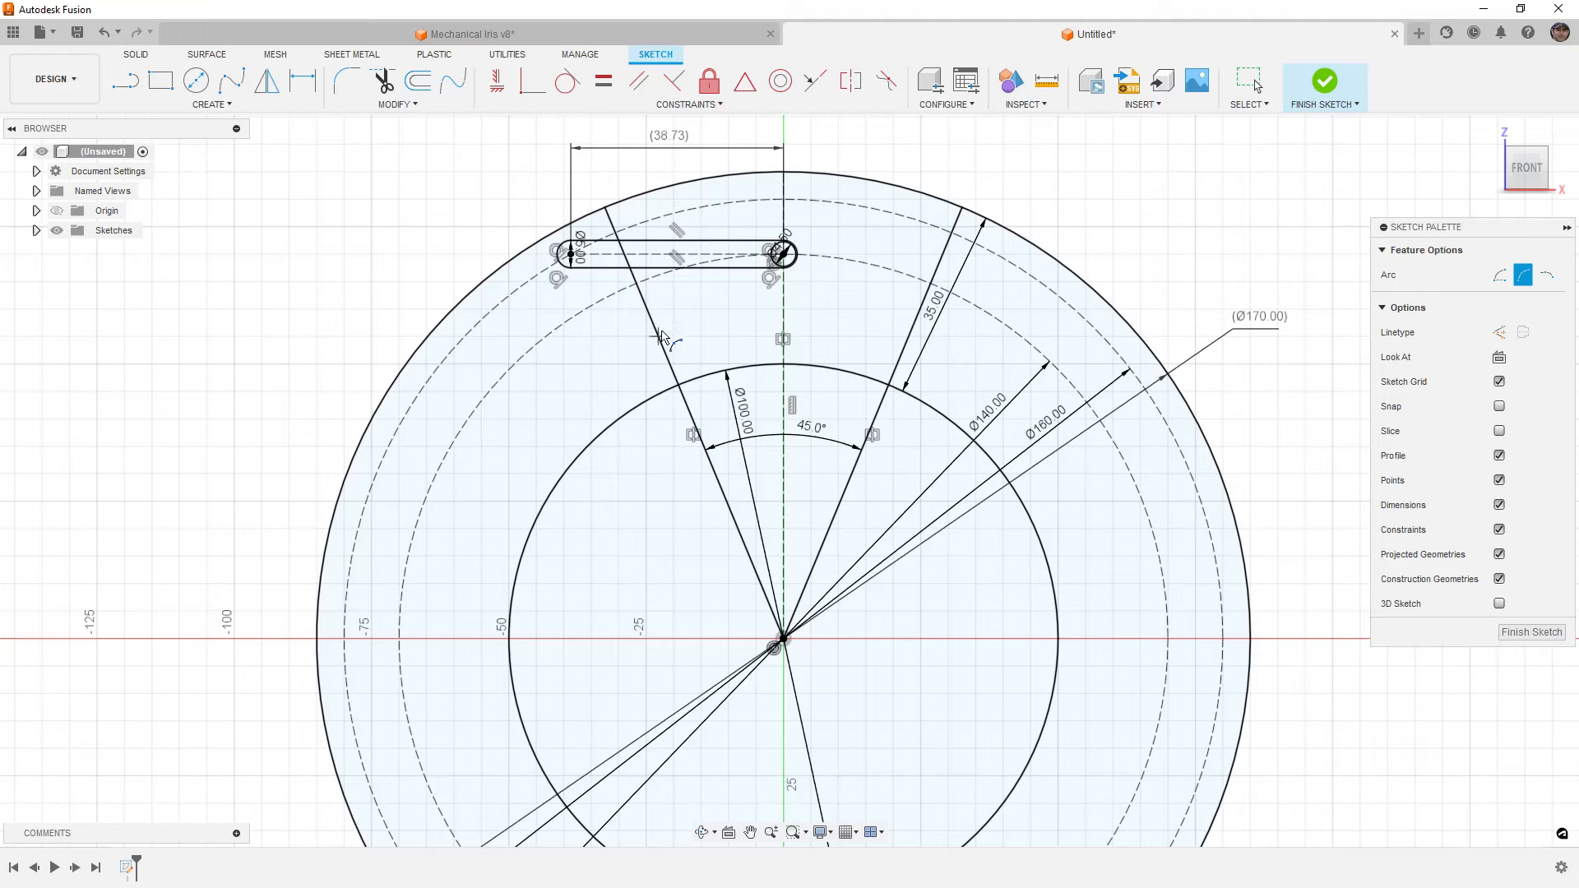
click(659, 335)
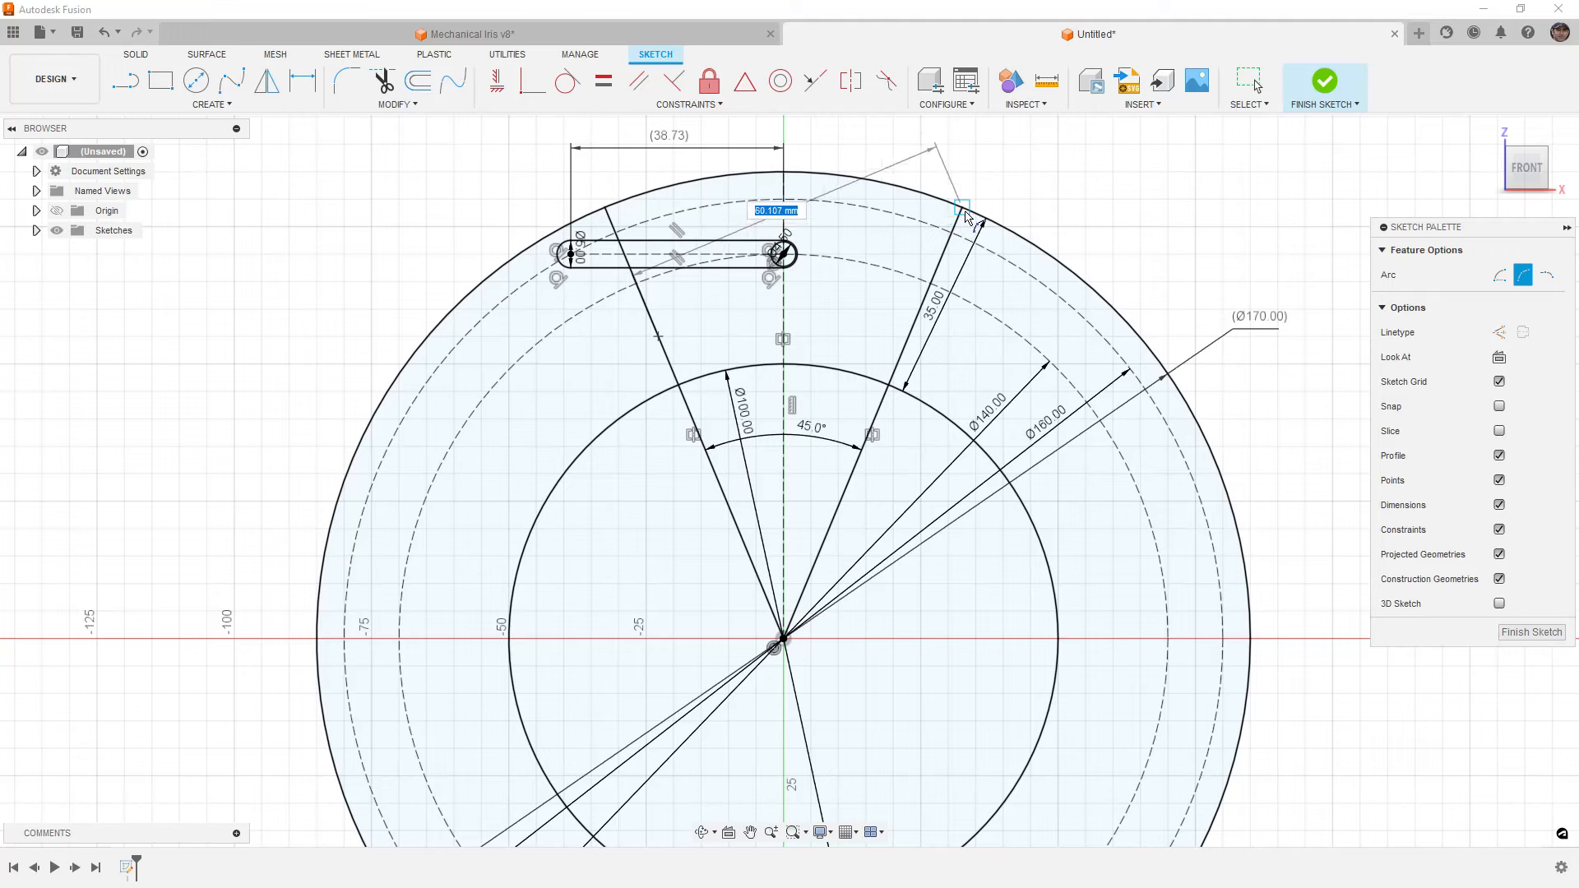
click(926, 193)
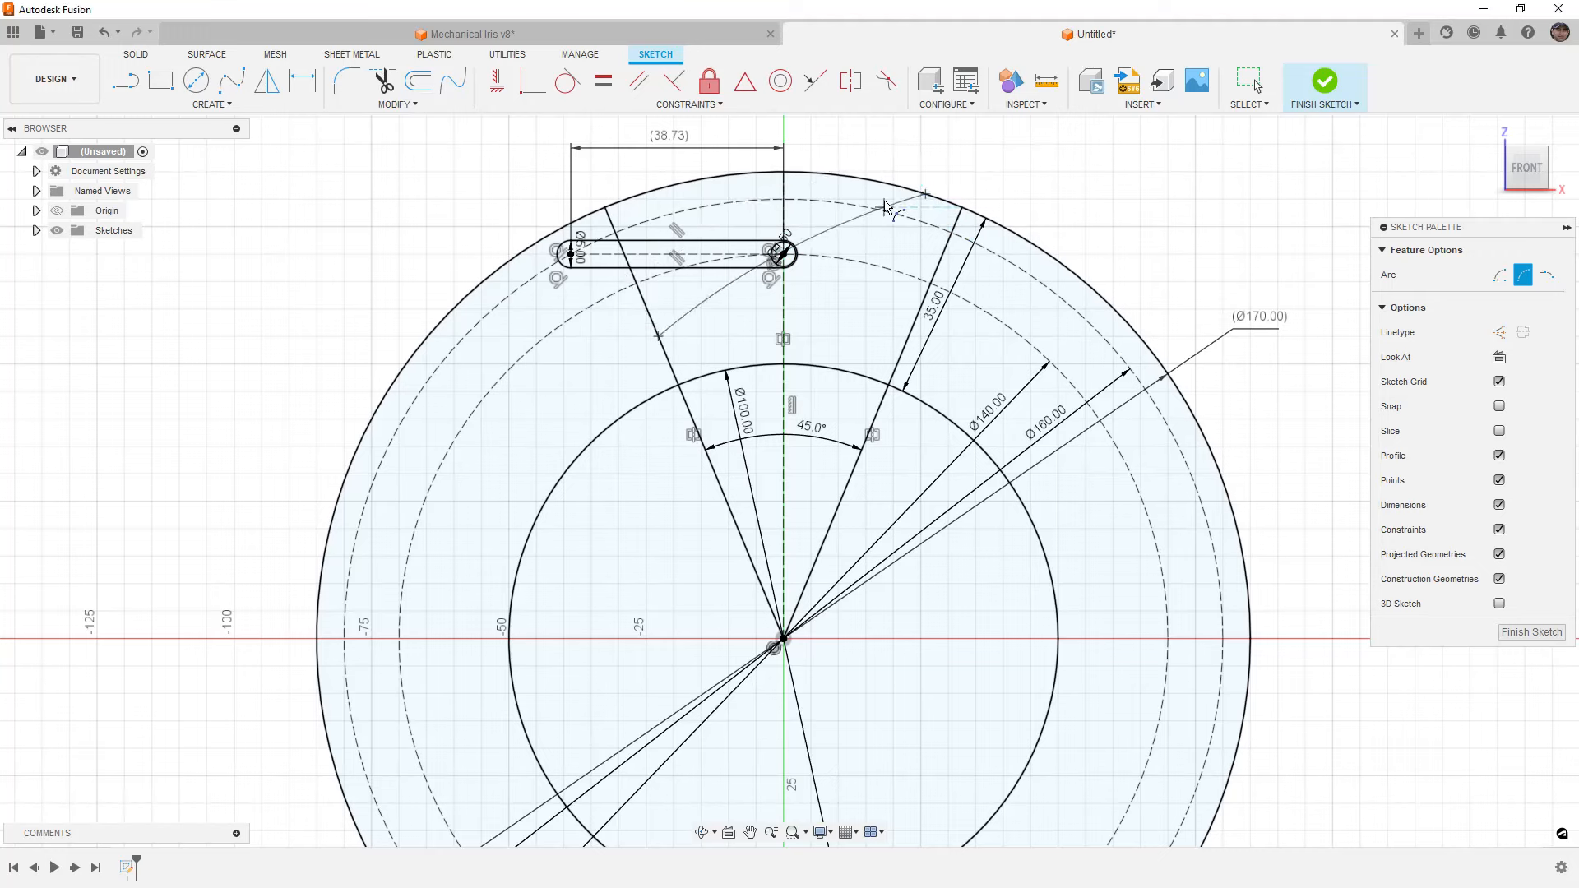
click(885, 202)
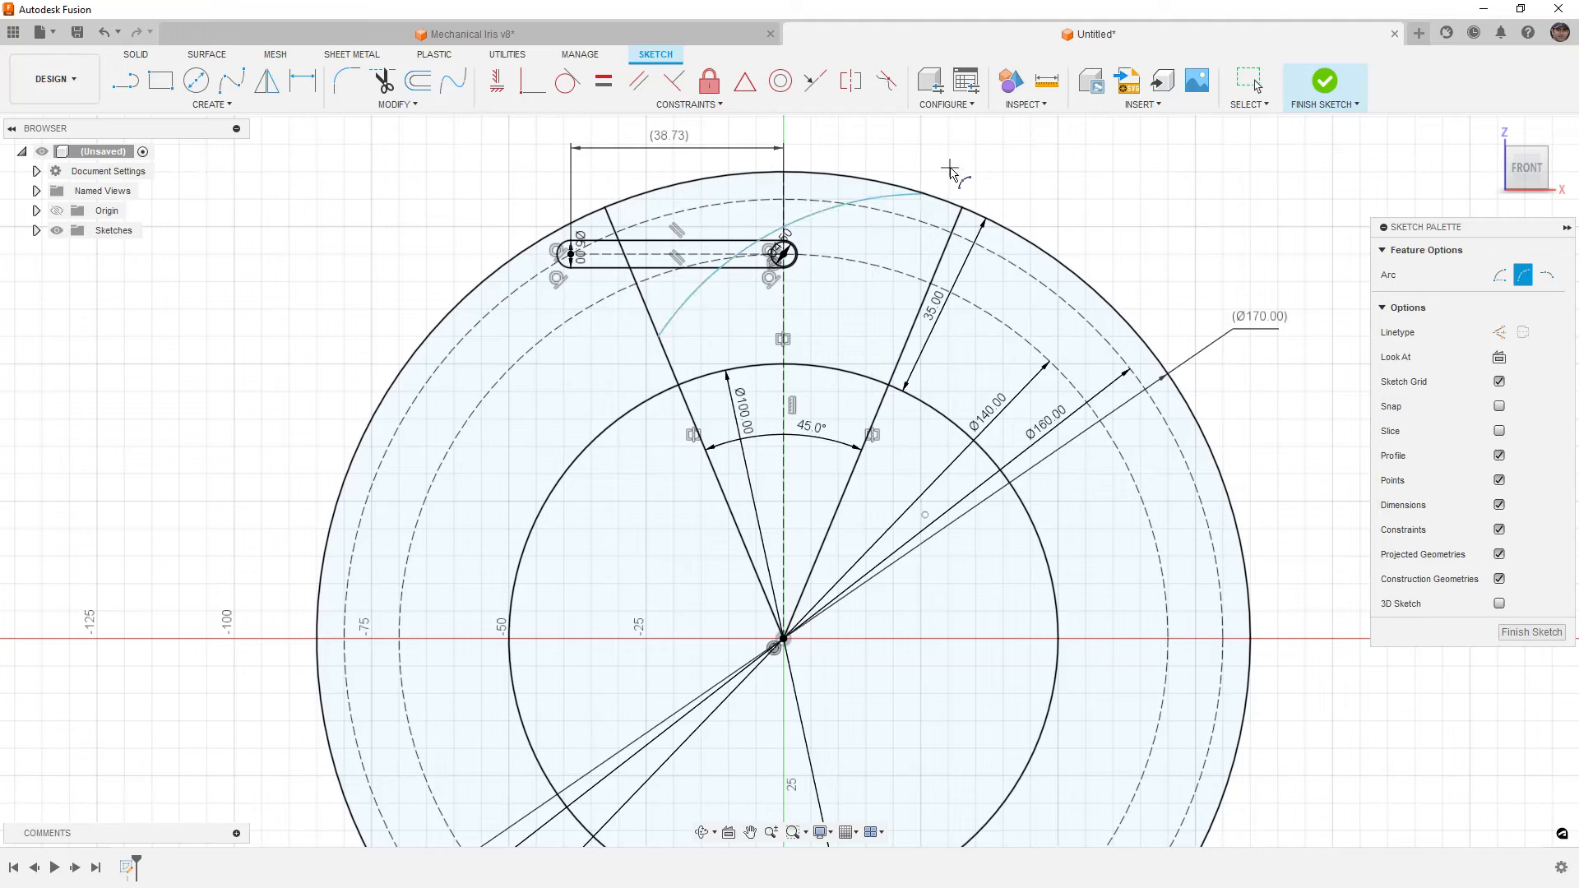
key(Escape)
Make the arc's radius equal to the outermost circle's and move the arc back across the slot's end on the vertical construction line
click(886, 200)
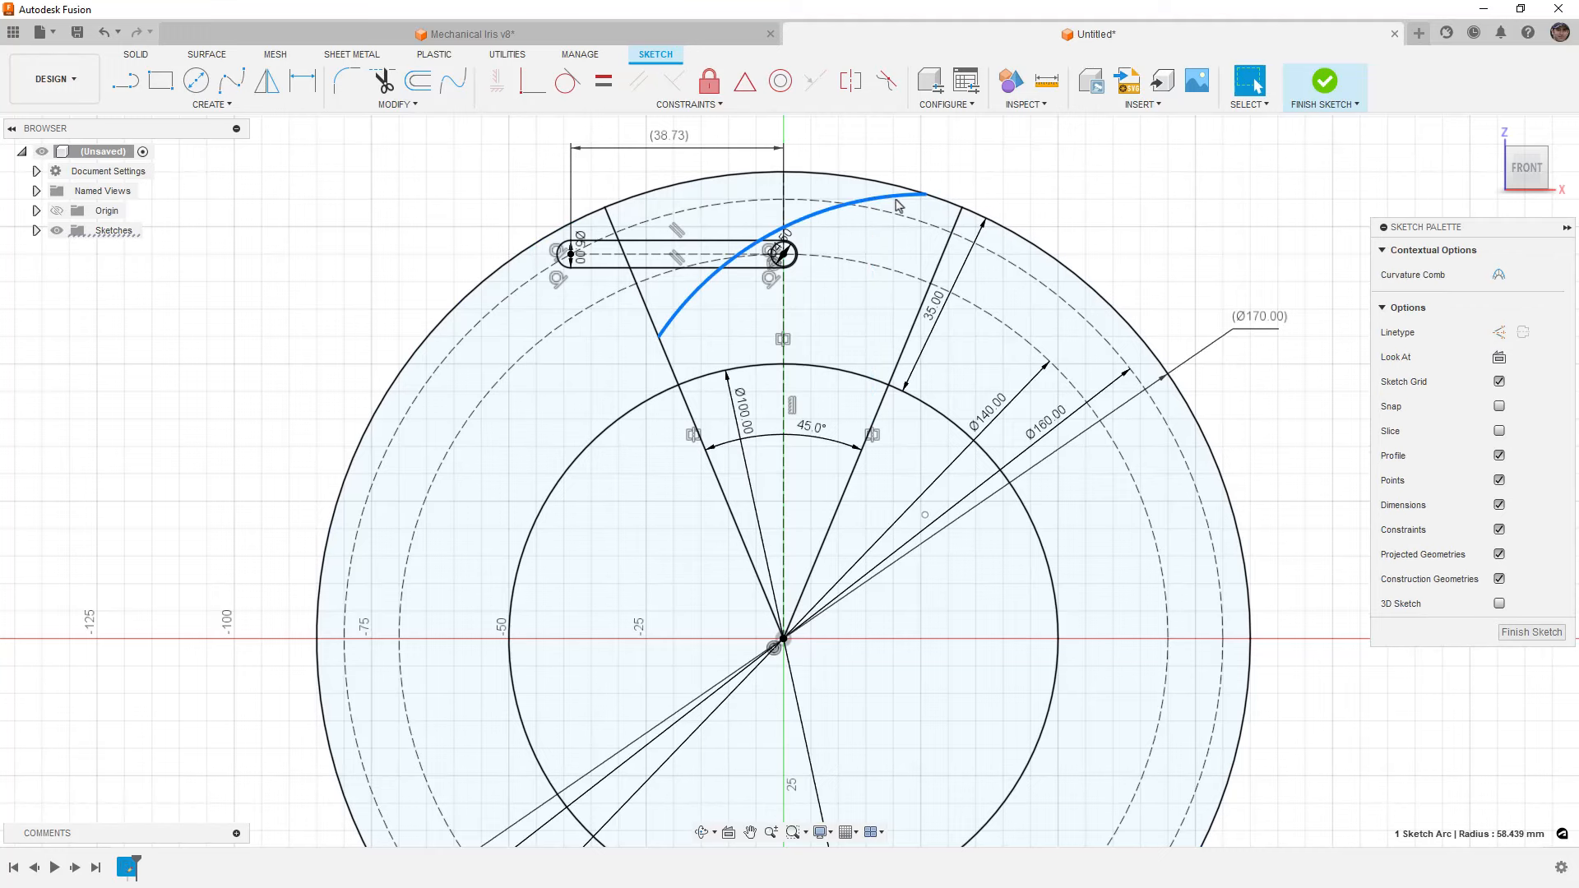
click(1061, 267)
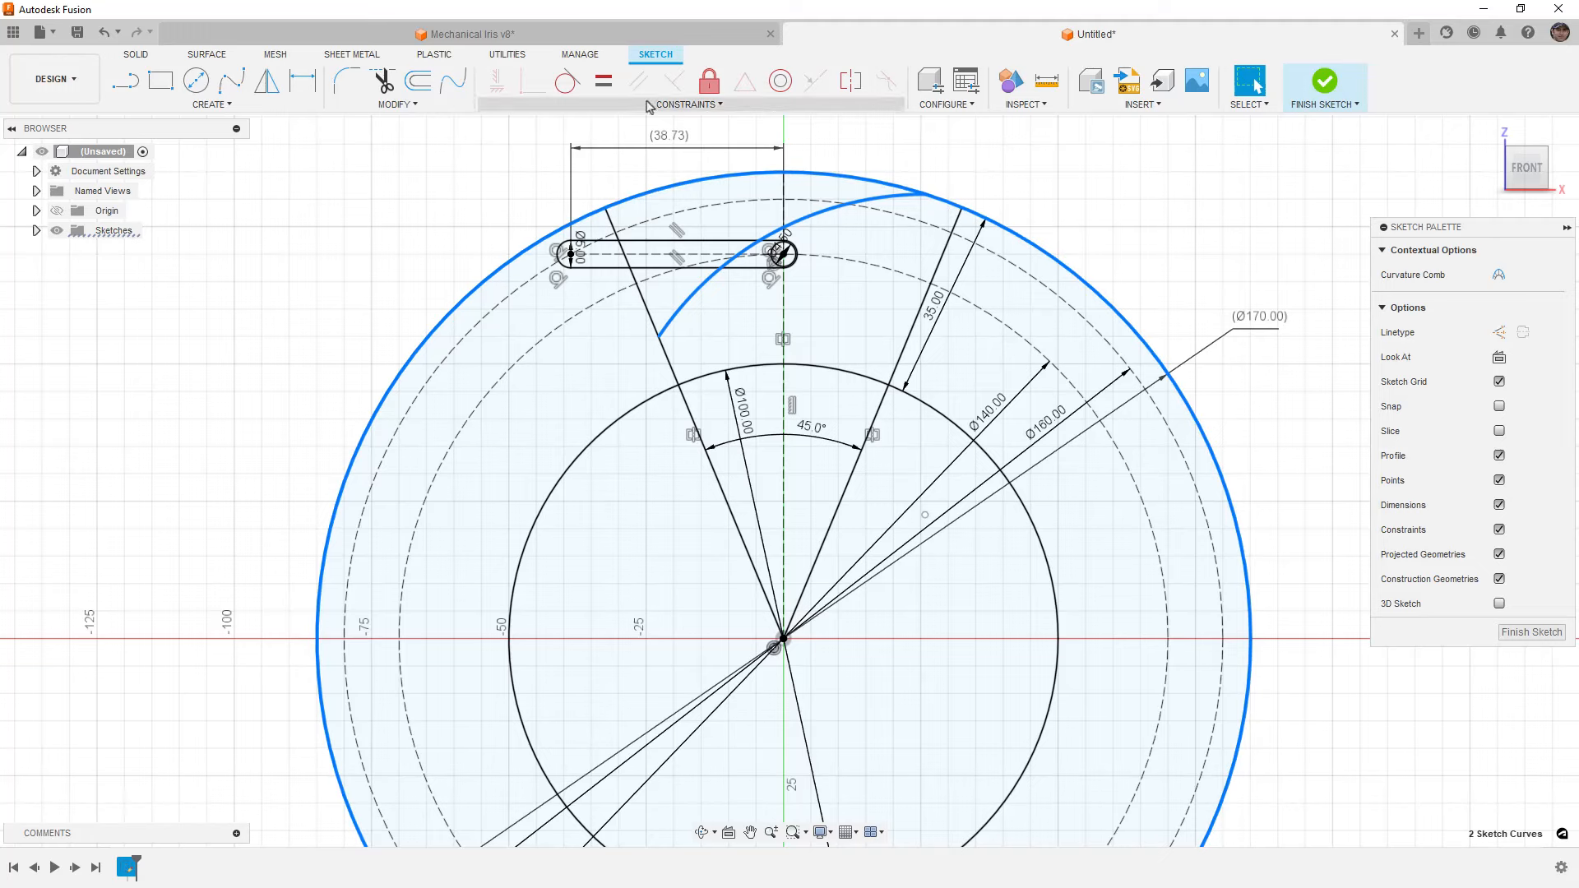
click(606, 84)
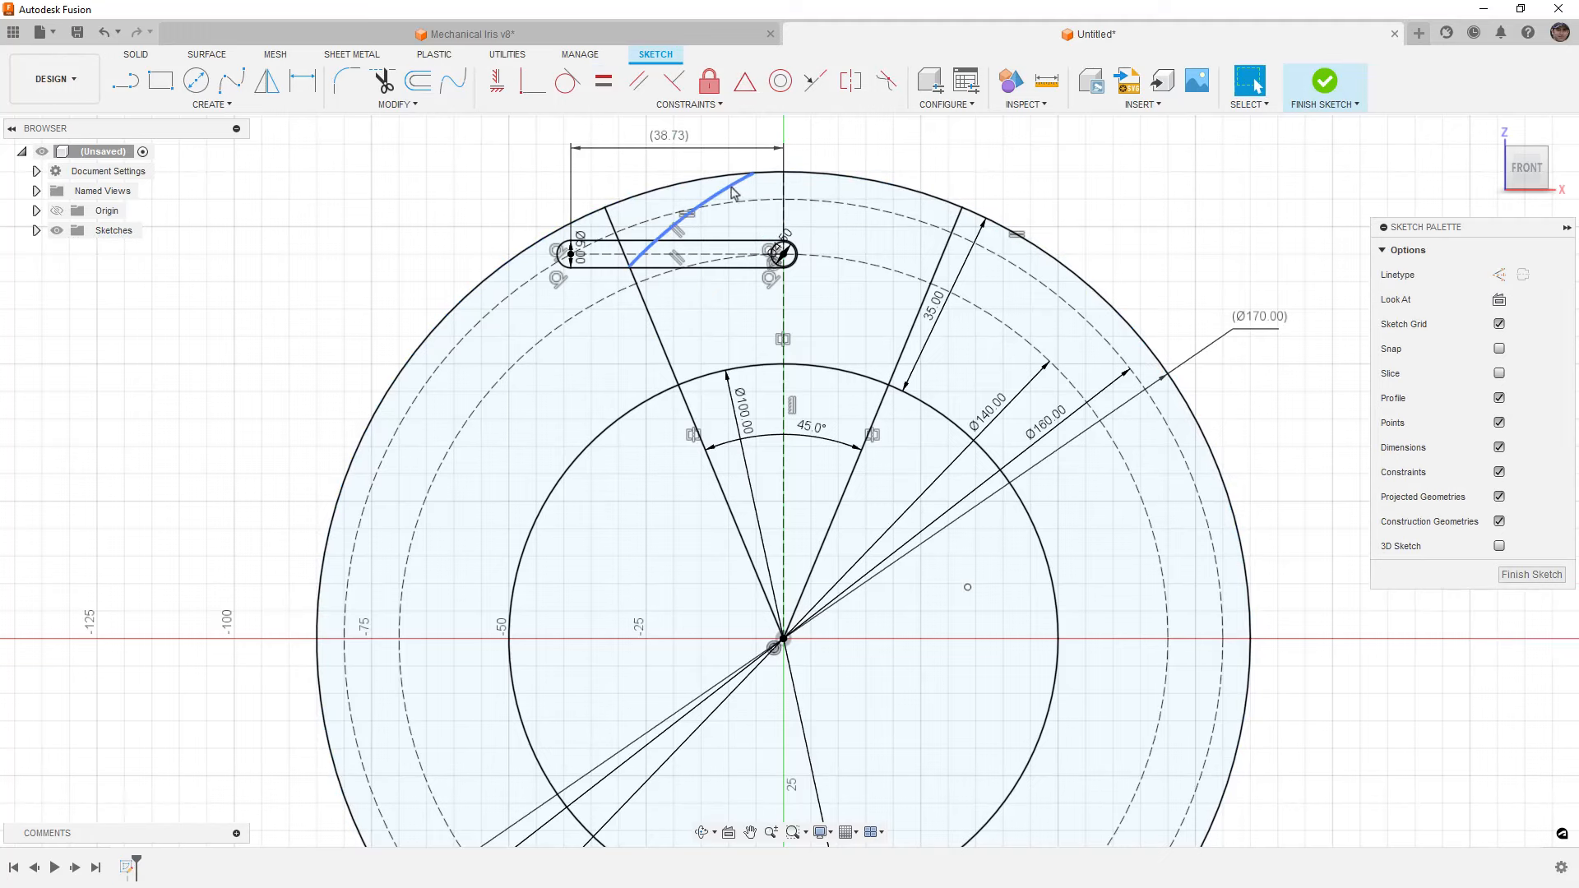
click(752, 203)
drag(755, 207, 796, 239)
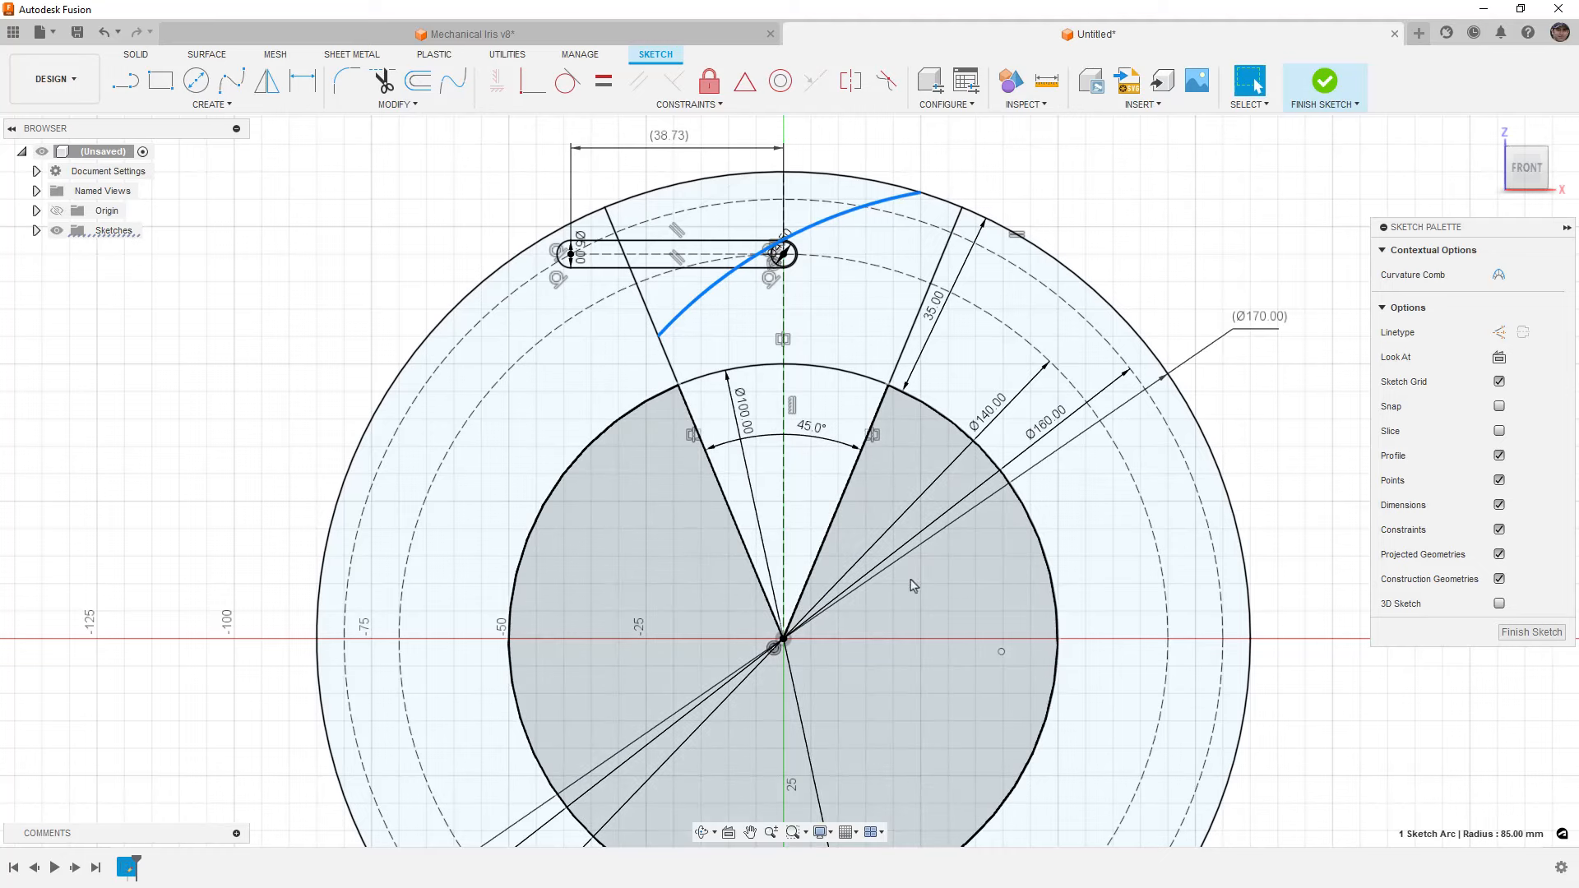
Constrain the curved blade edge's arc center point to lie horizontally level with the sketch origin
click(784, 639)
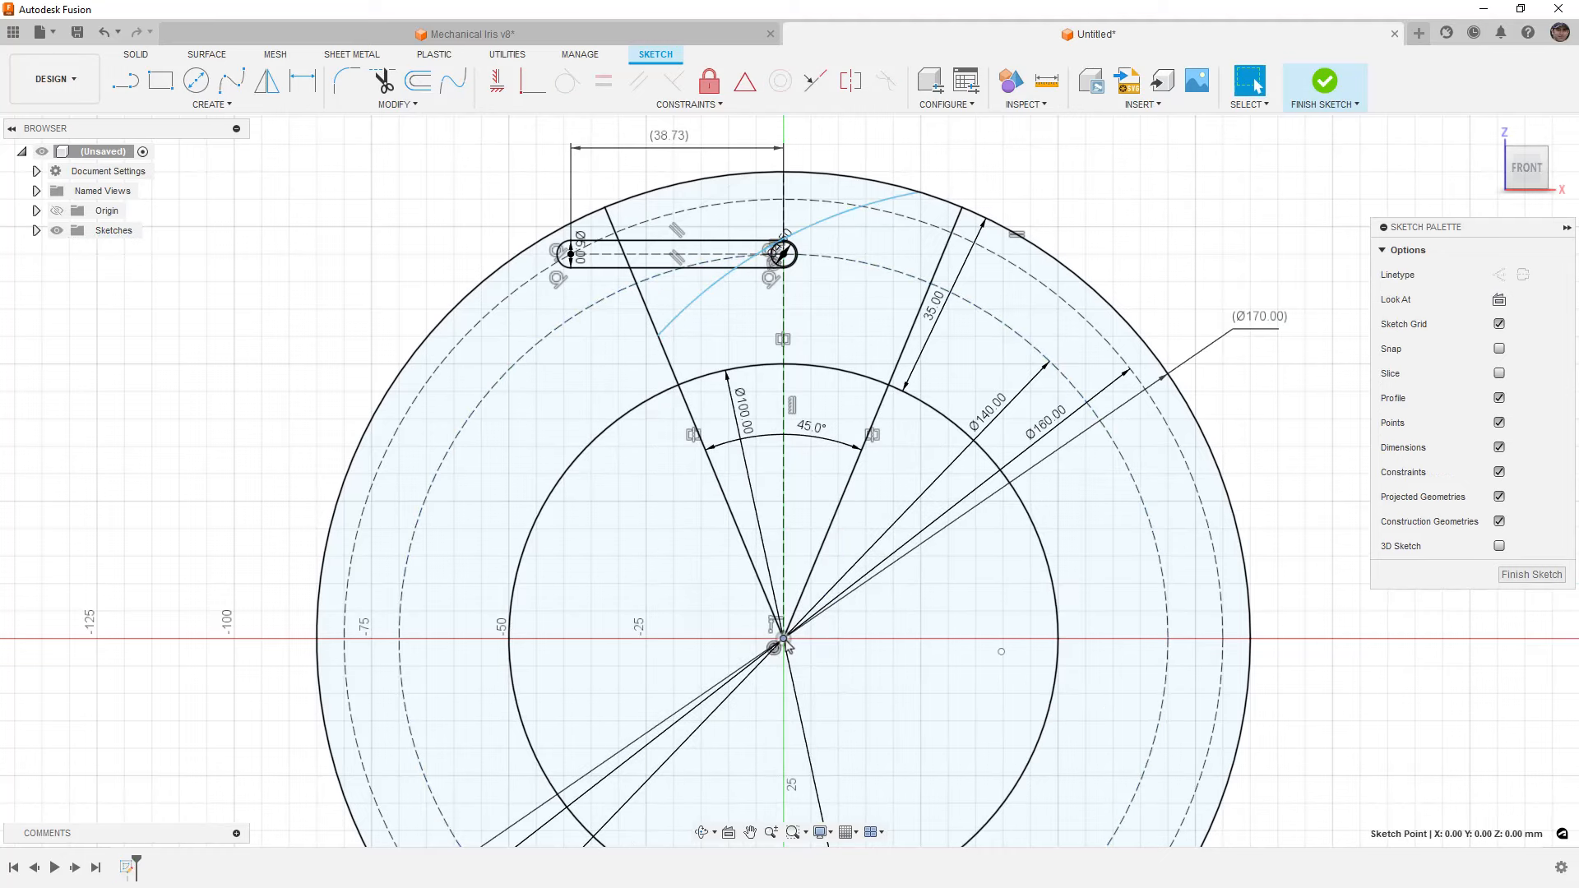
click(1002, 653)
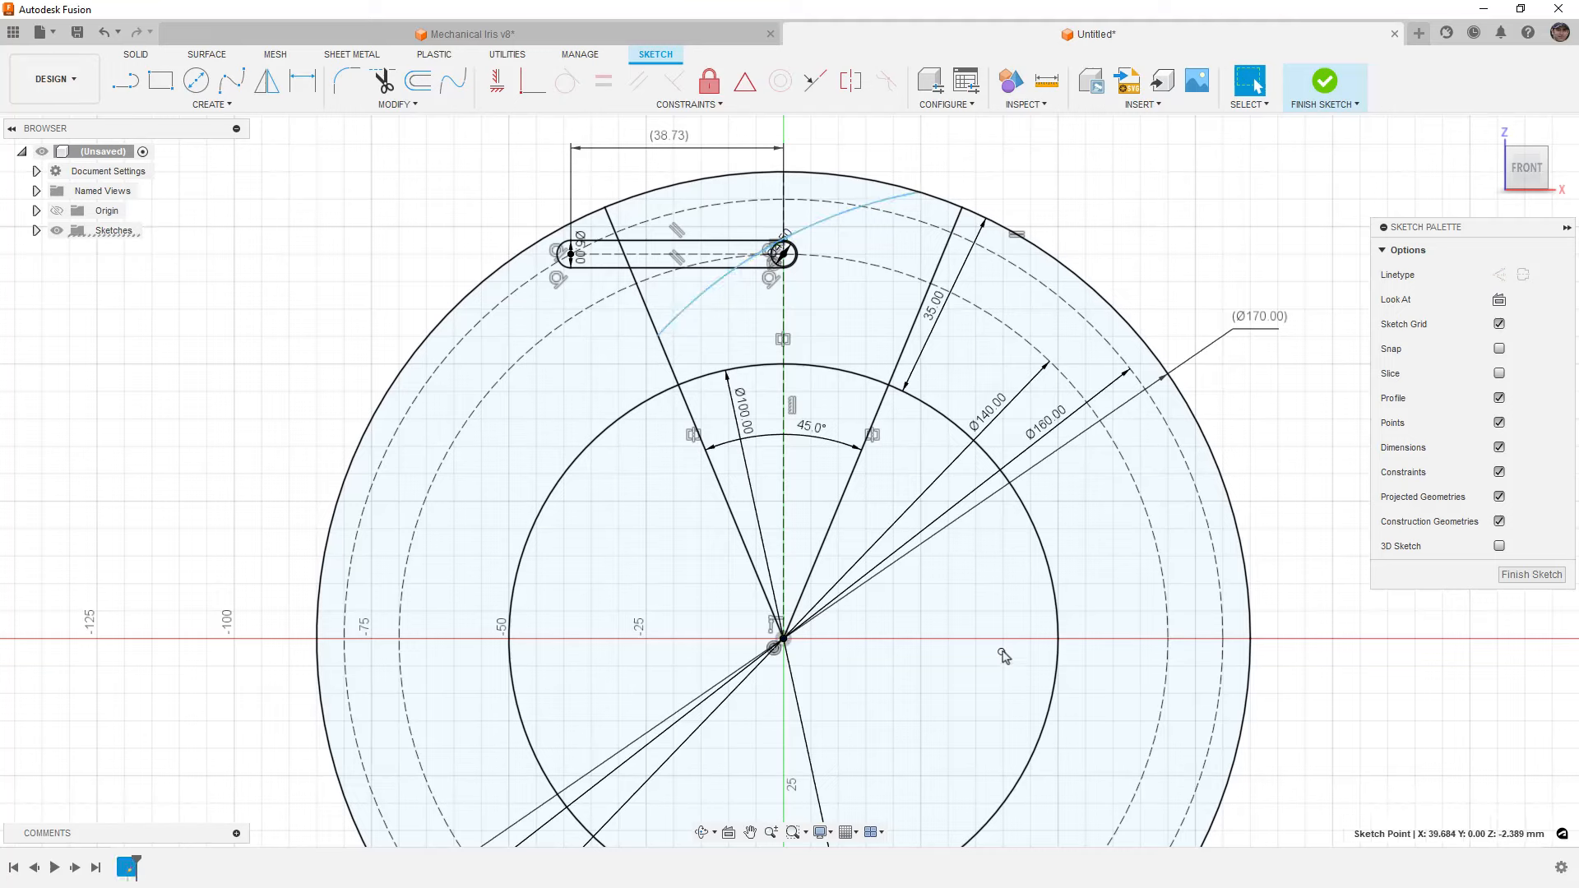
ctrl+click(787, 641)
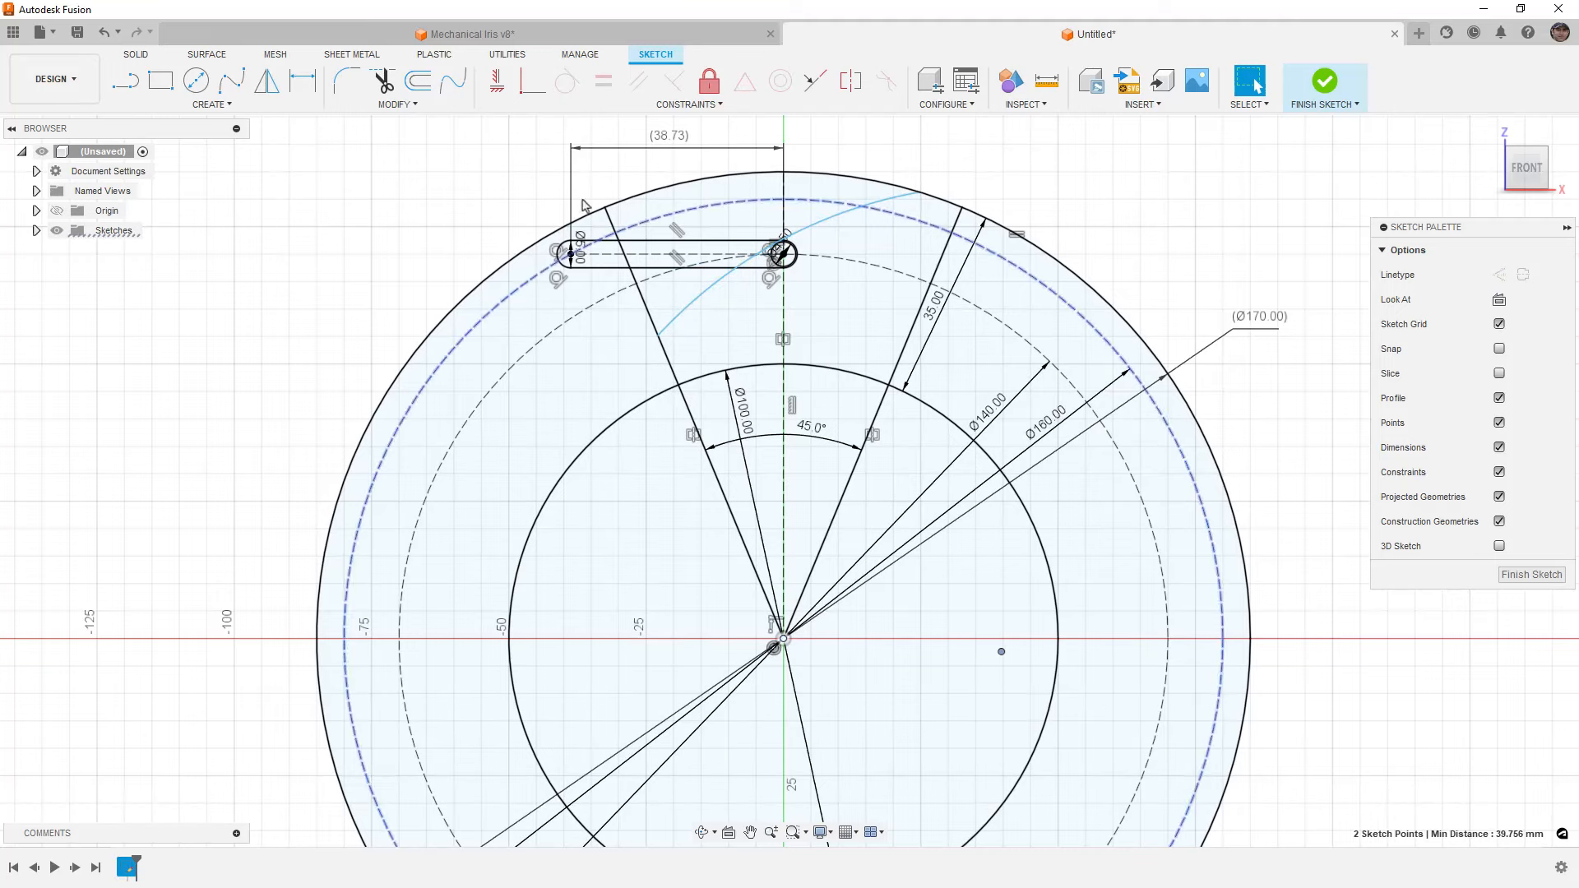
click(497, 80)
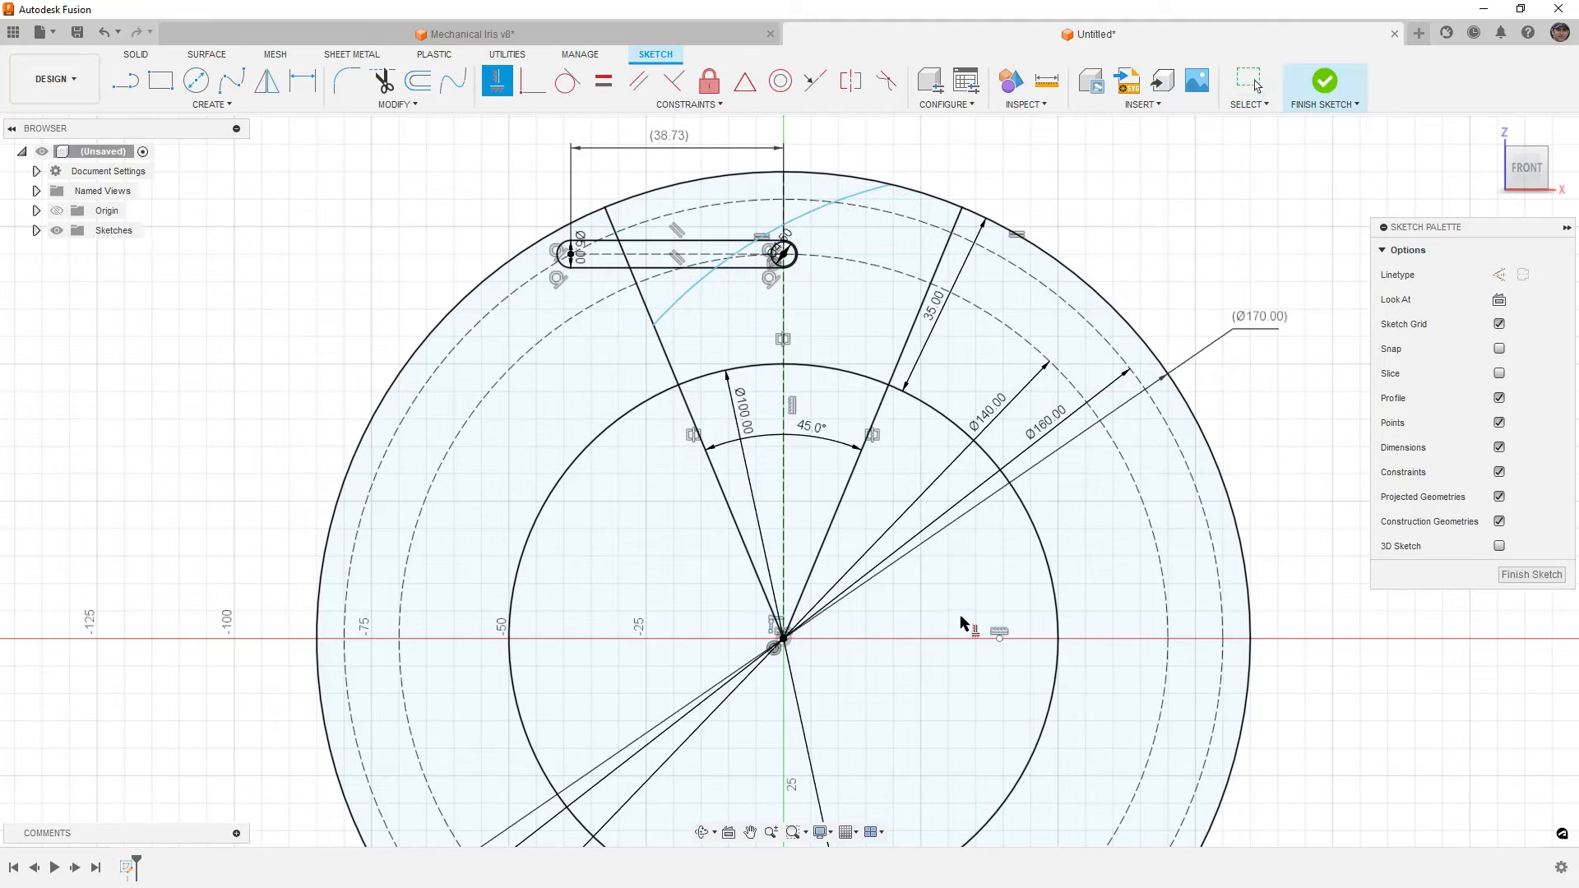
Dimension the origin to the arc's center point, linking the distance to the slot's driven length dimension, and finish the sketch
key(d)
click(999, 636)
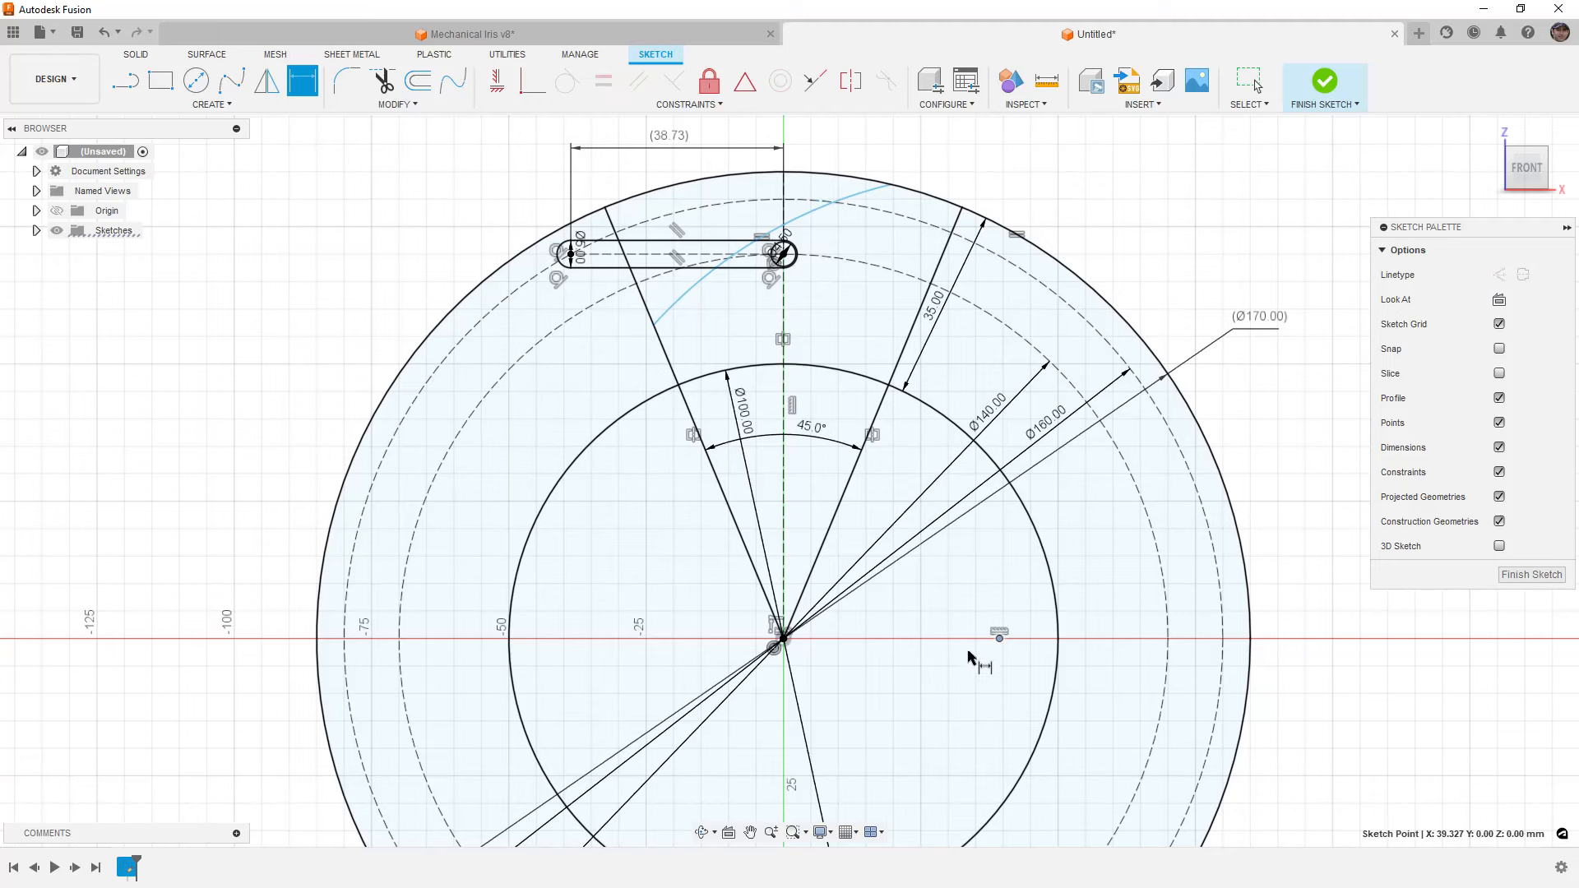
click(785, 641)
click(895, 666)
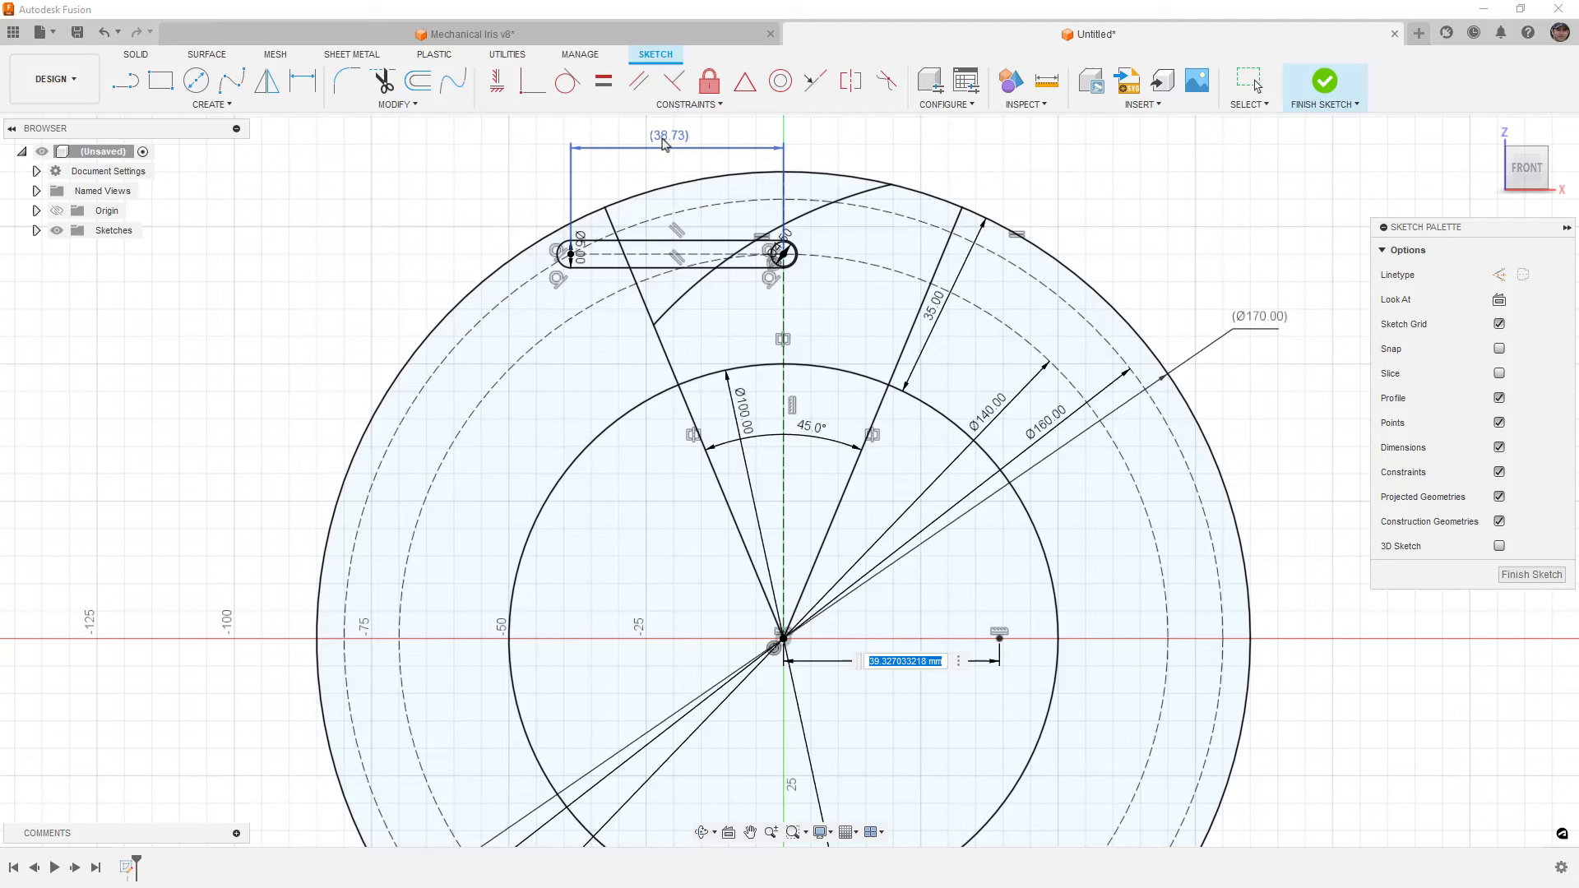
click(664, 143)
key(Return)
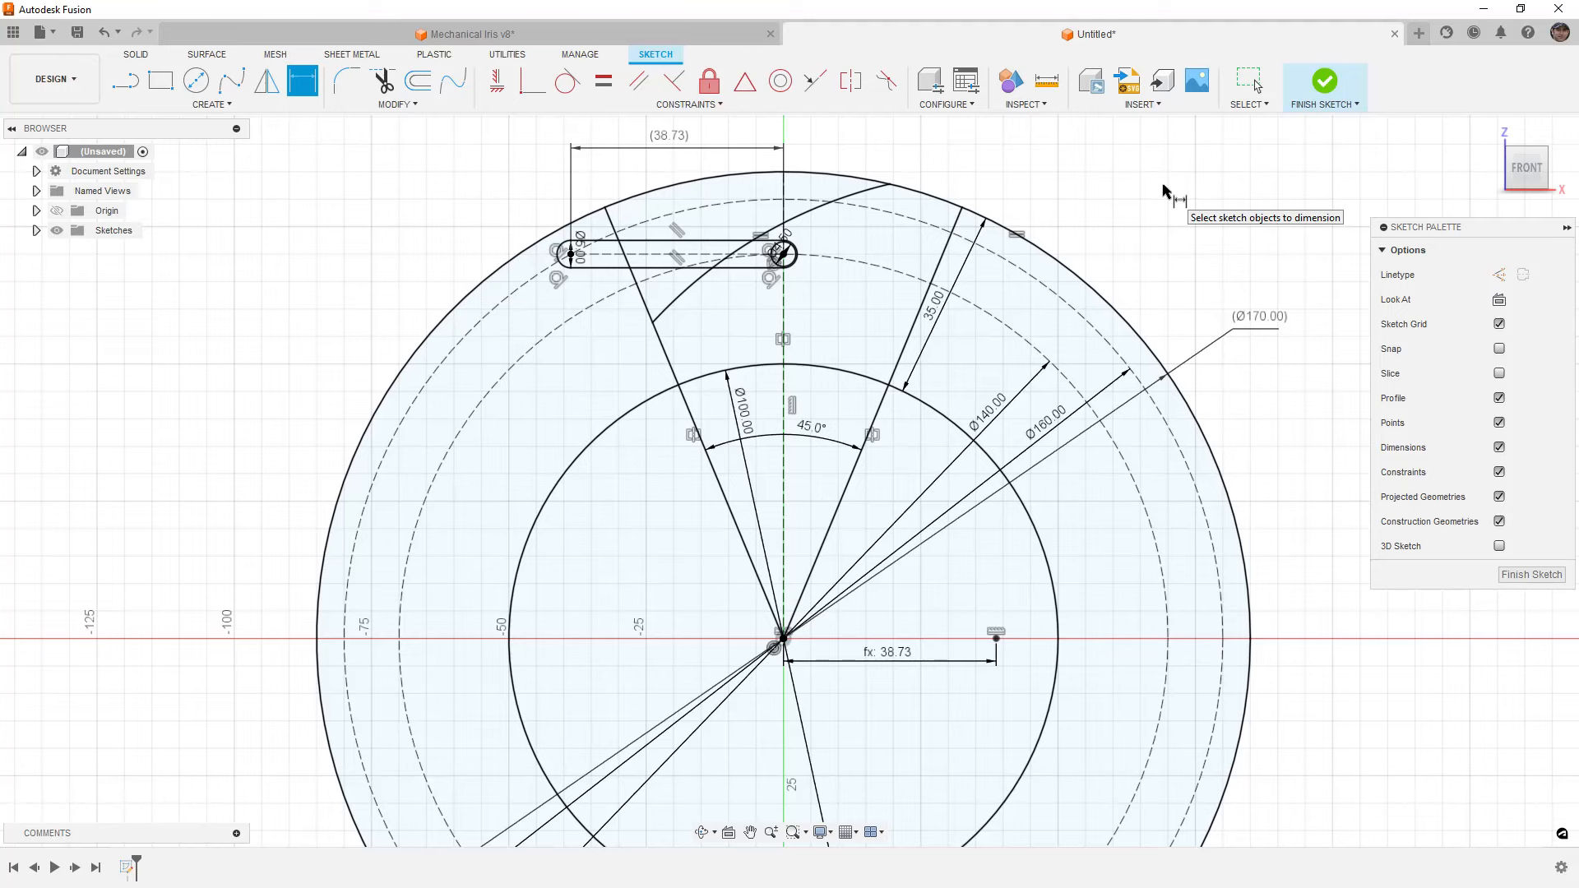
click(1325, 81)
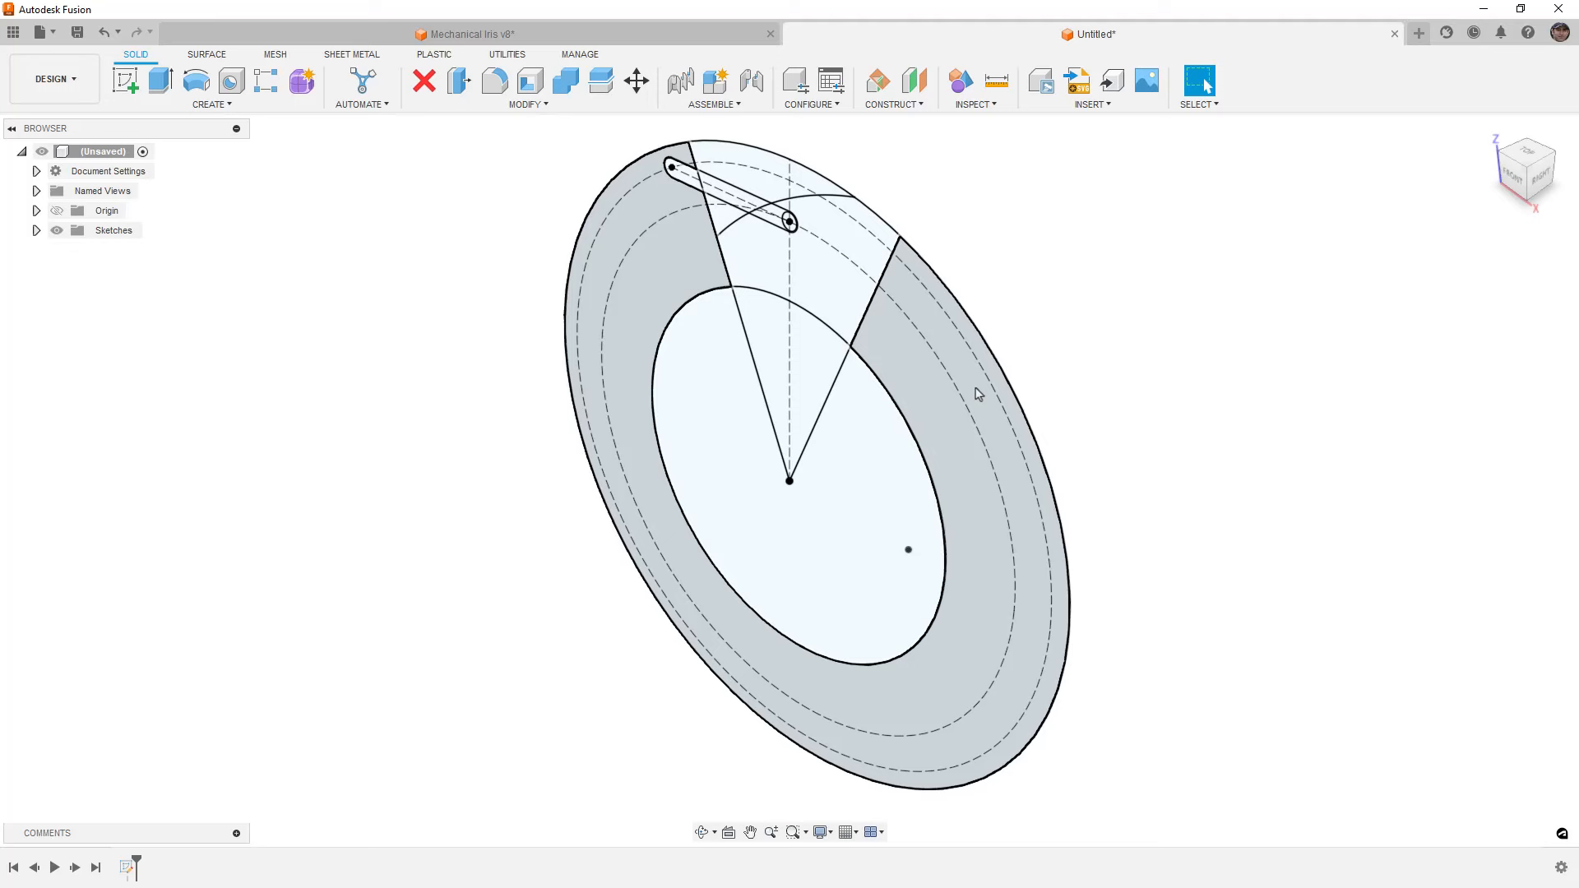
Extrude all profiles between the 100 mm circle and the outermost circle, including the slot regions, by -3 mm as a new body
click(920, 360)
ctrl+click(848, 287)
ctrl+click(767, 182)
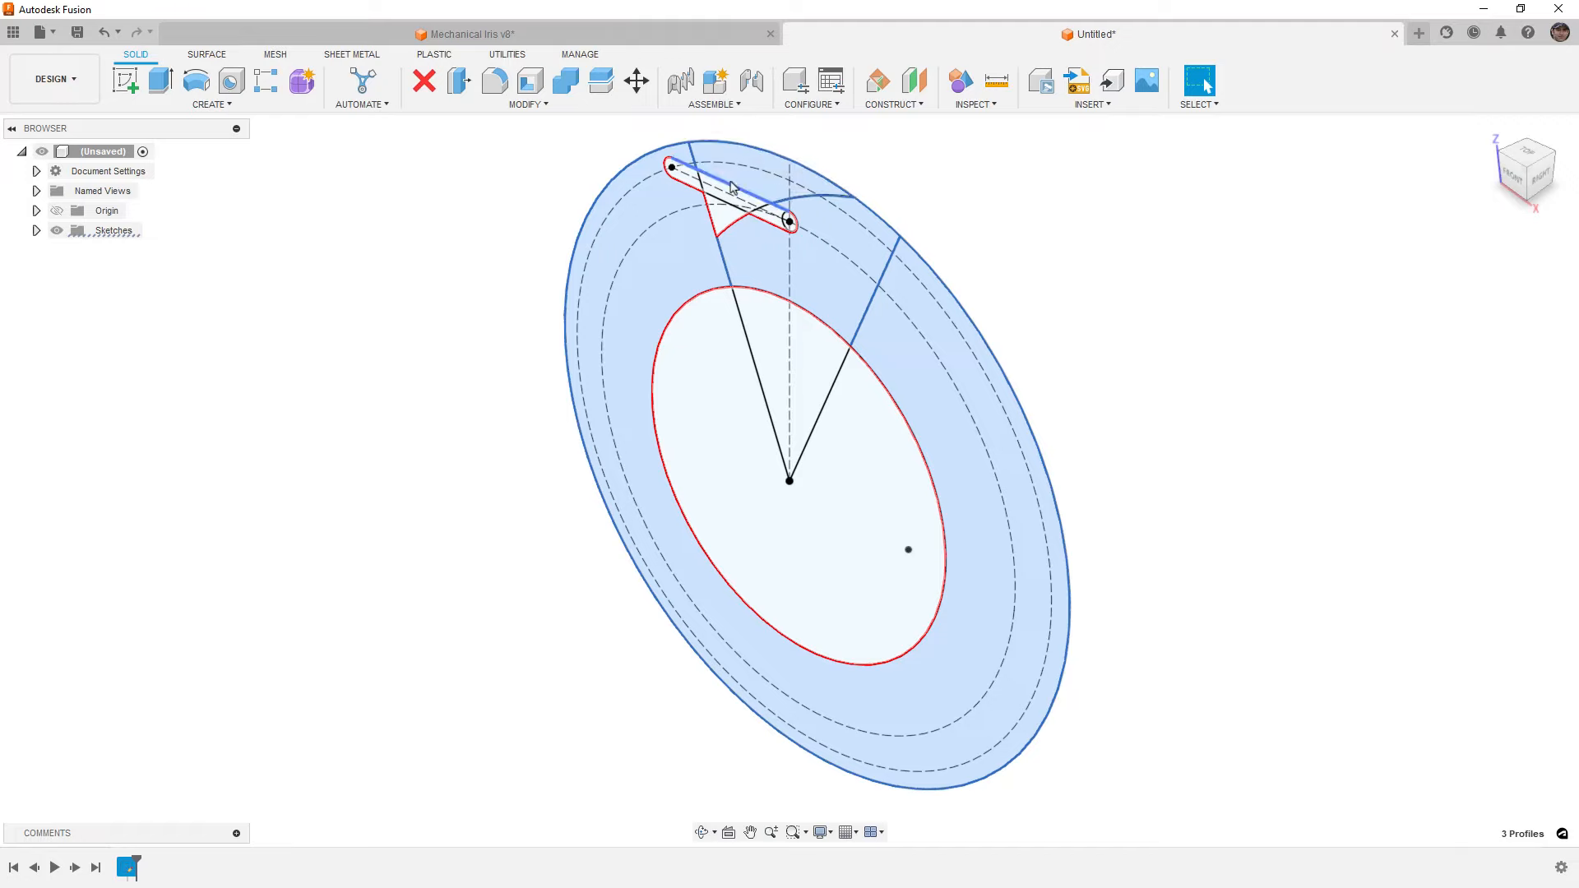
scroll(707, 183, up, 6)
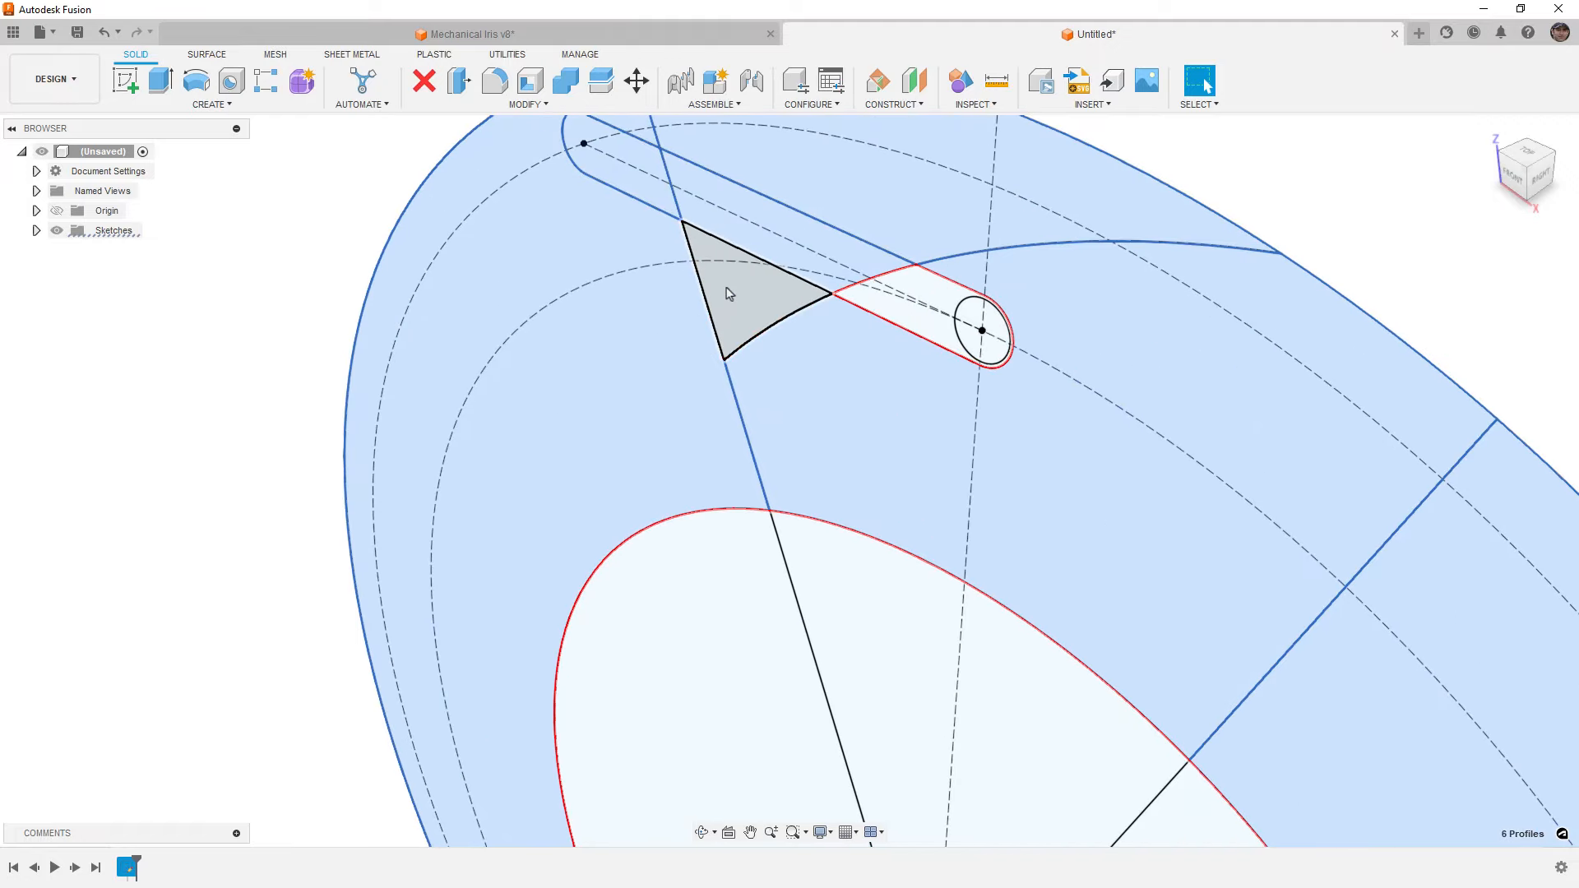
ctrl+click(941, 297)
ctrl+click(977, 324)
scroll(742, 385, down, 3)
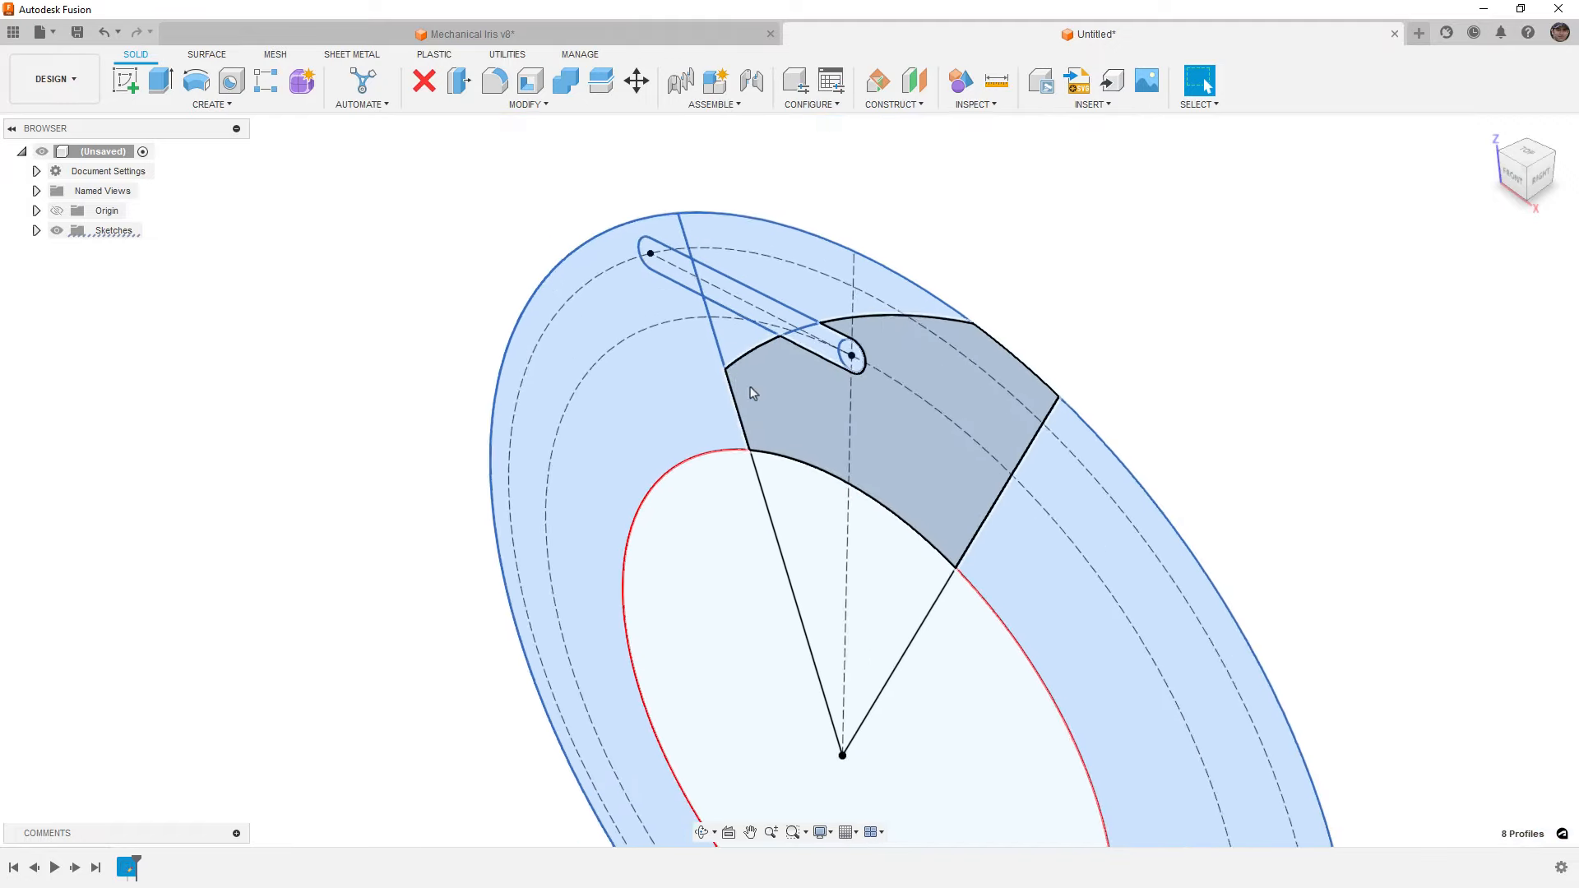
click(166, 89)
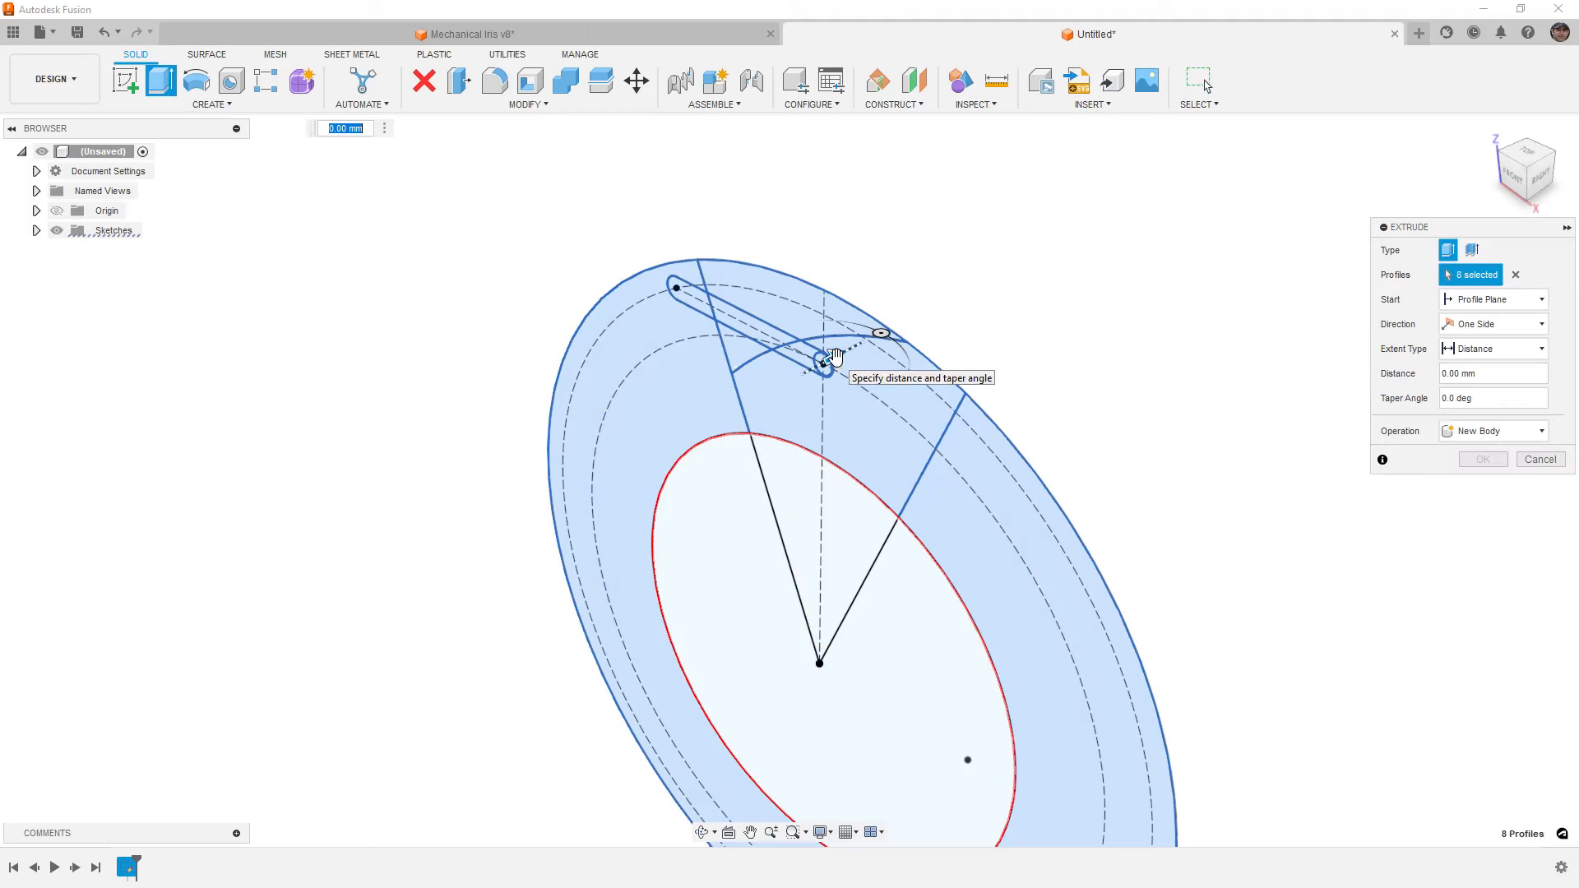
drag(835, 356, 793, 364)
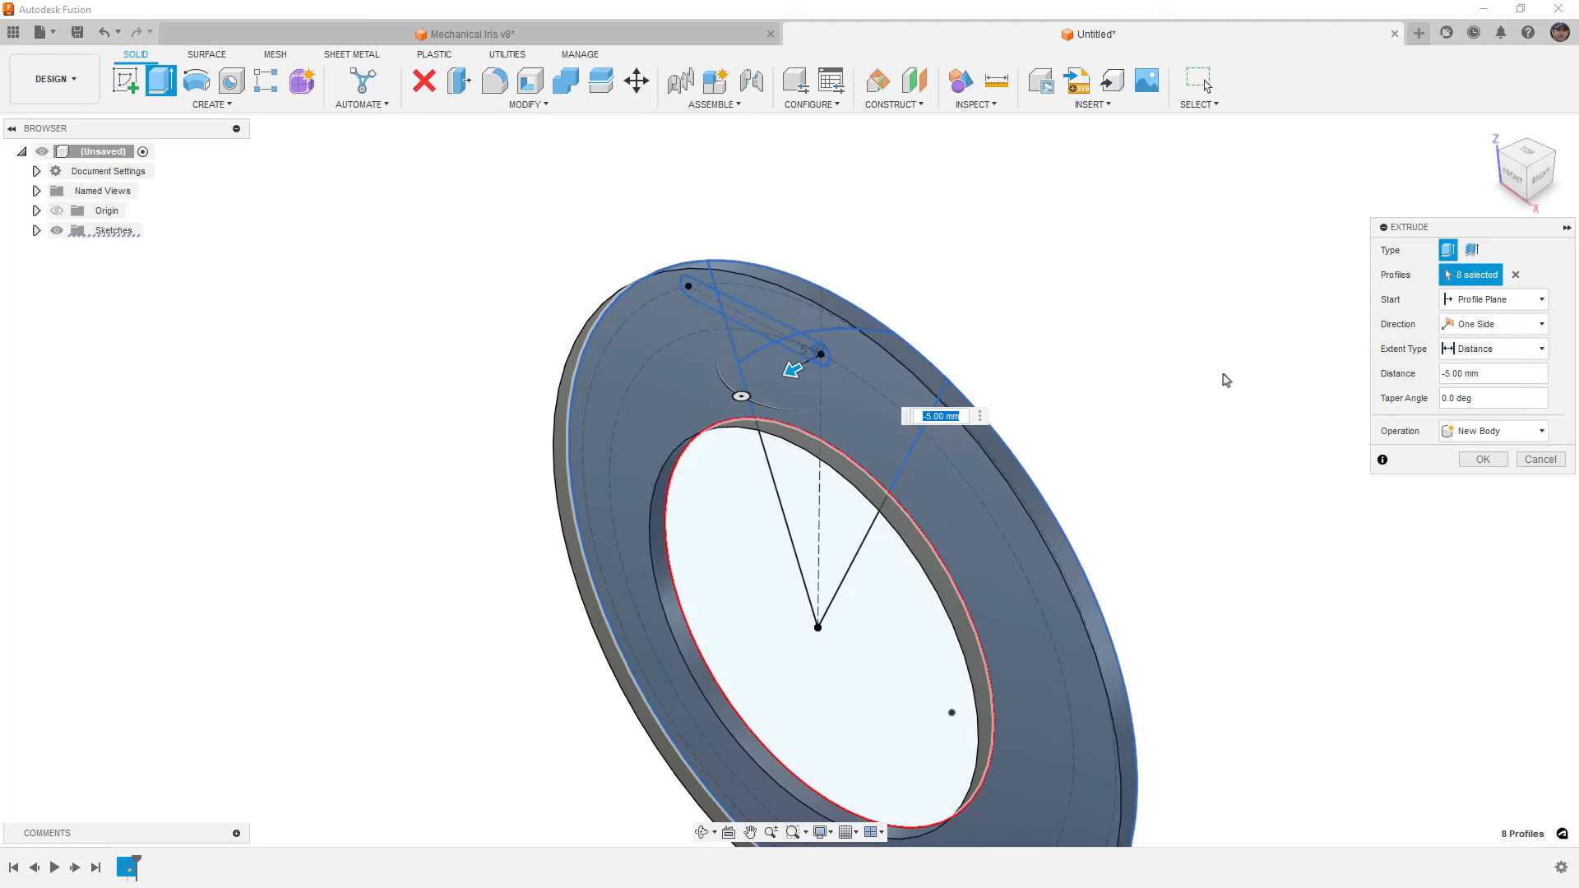
text(-3)
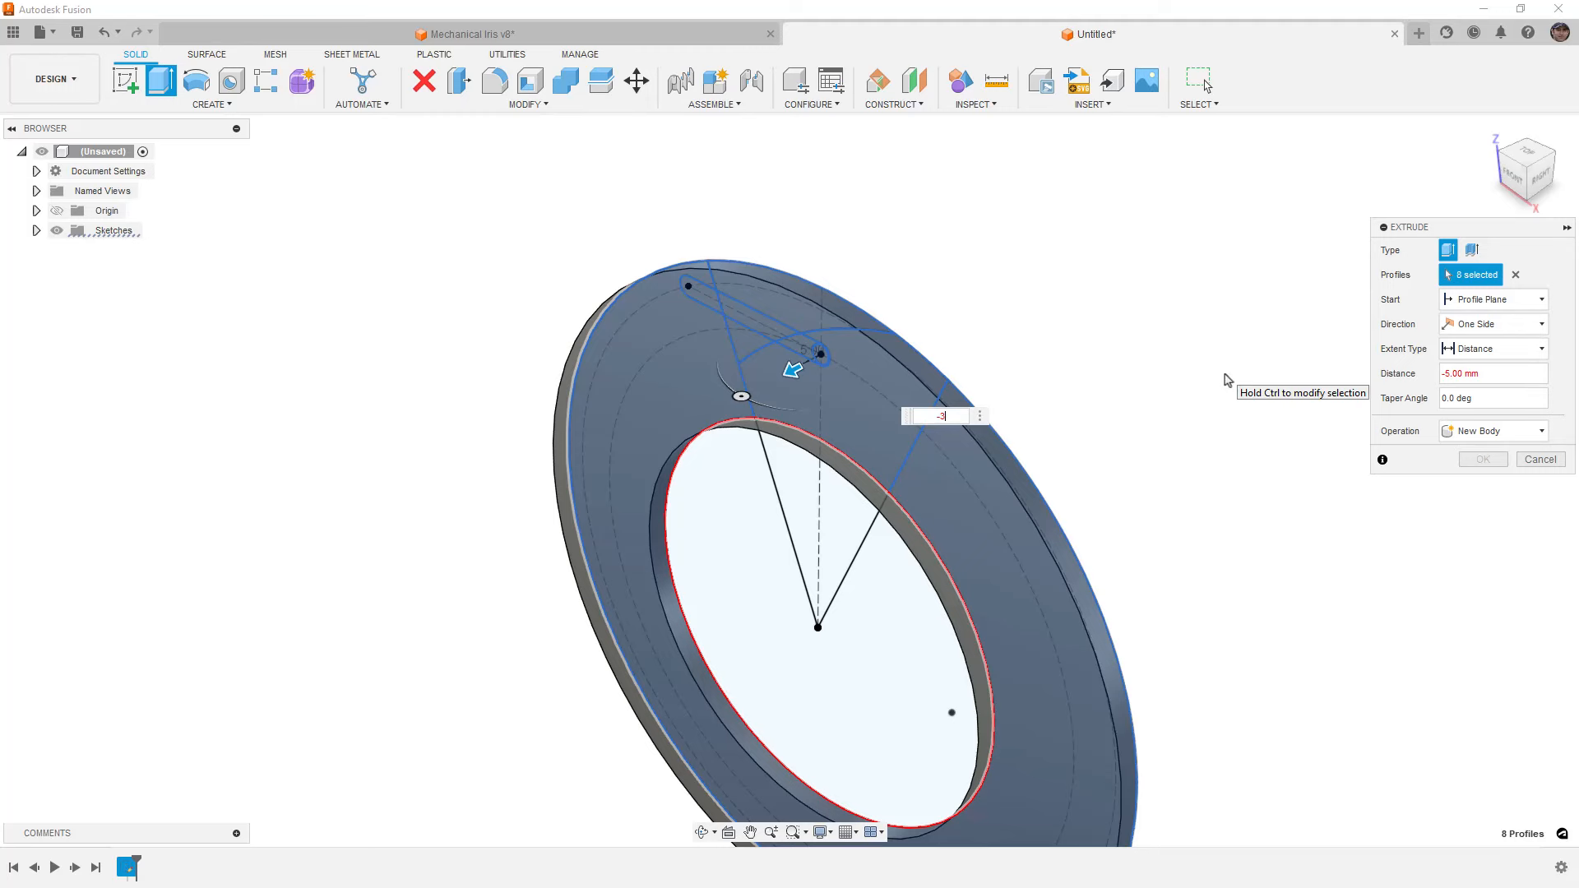
key(Return)
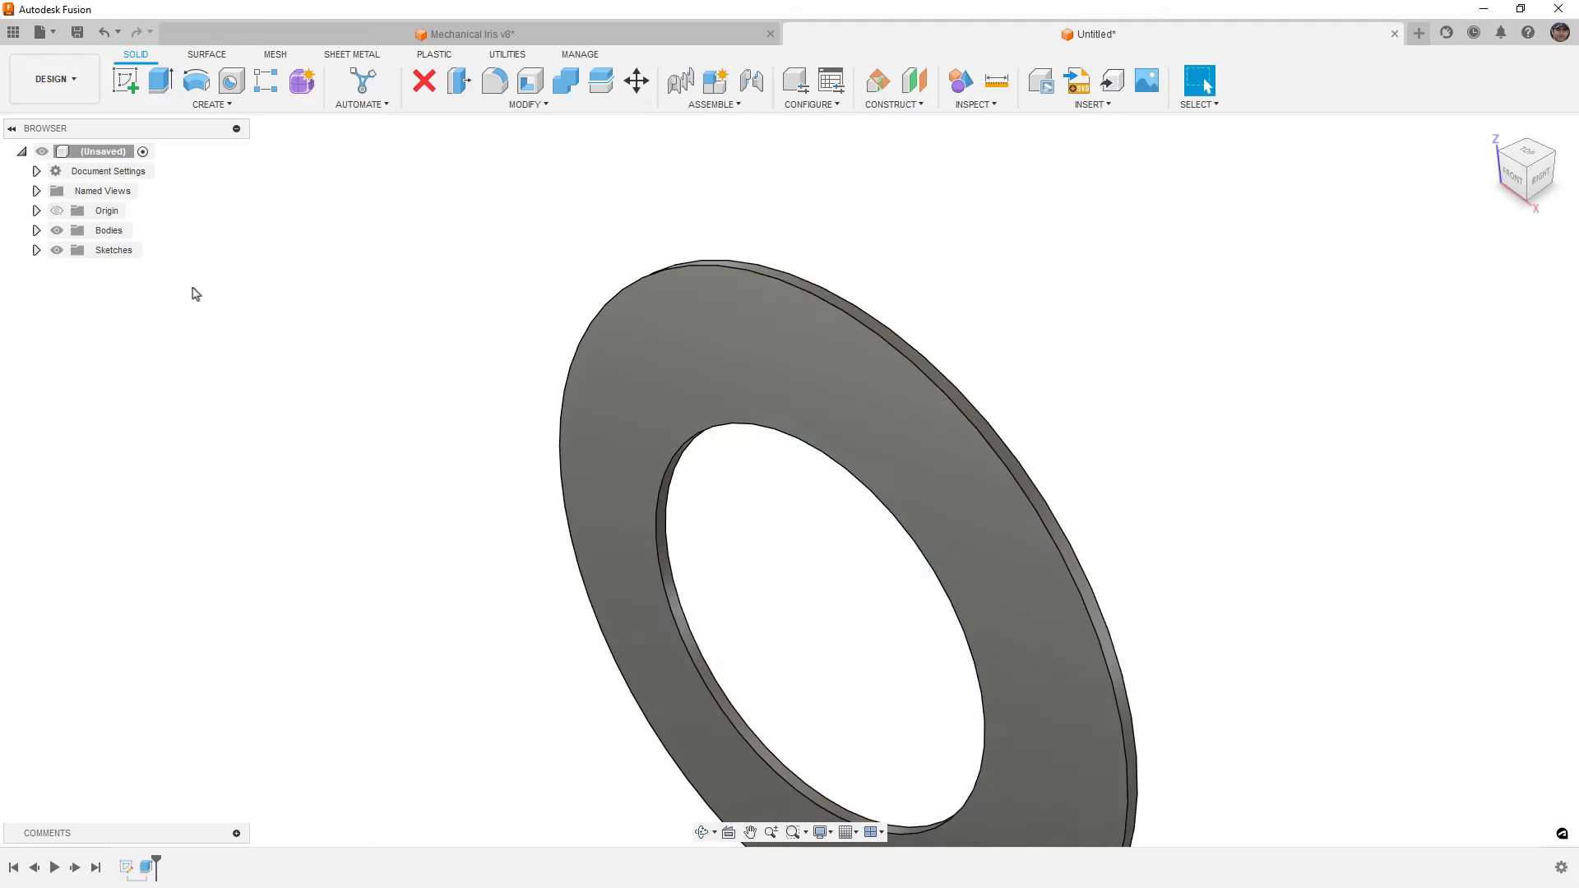
Make Sketch1 visible again over the extruded ring
click(37, 250)
click(72, 270)
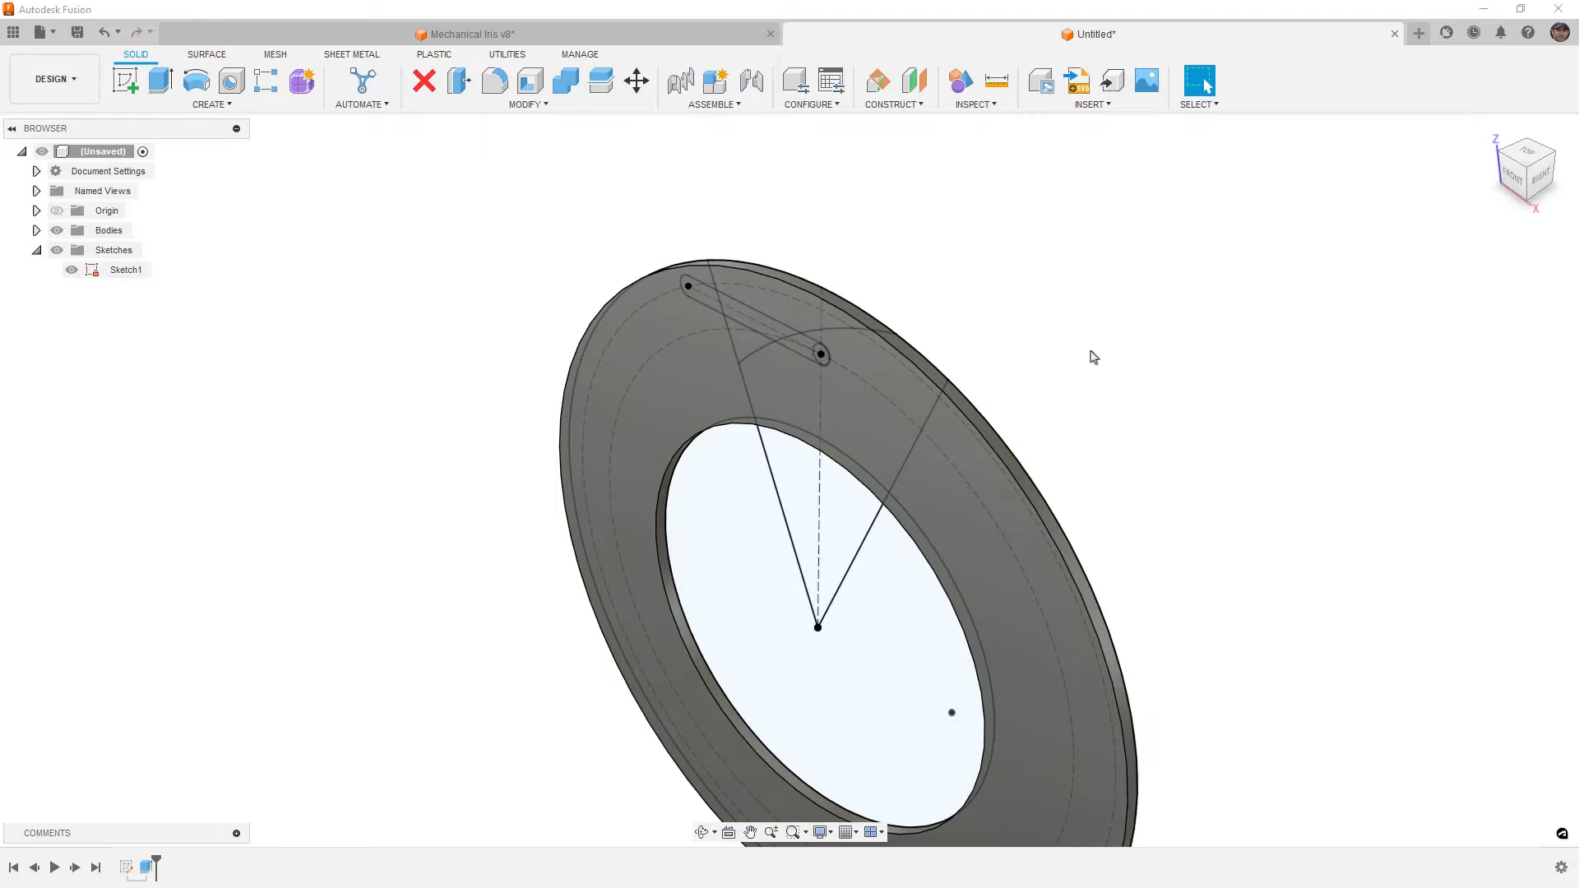
shift+middle_drag(1094, 353, 913, 346)
middle_drag(1302, 336, 952, 205)
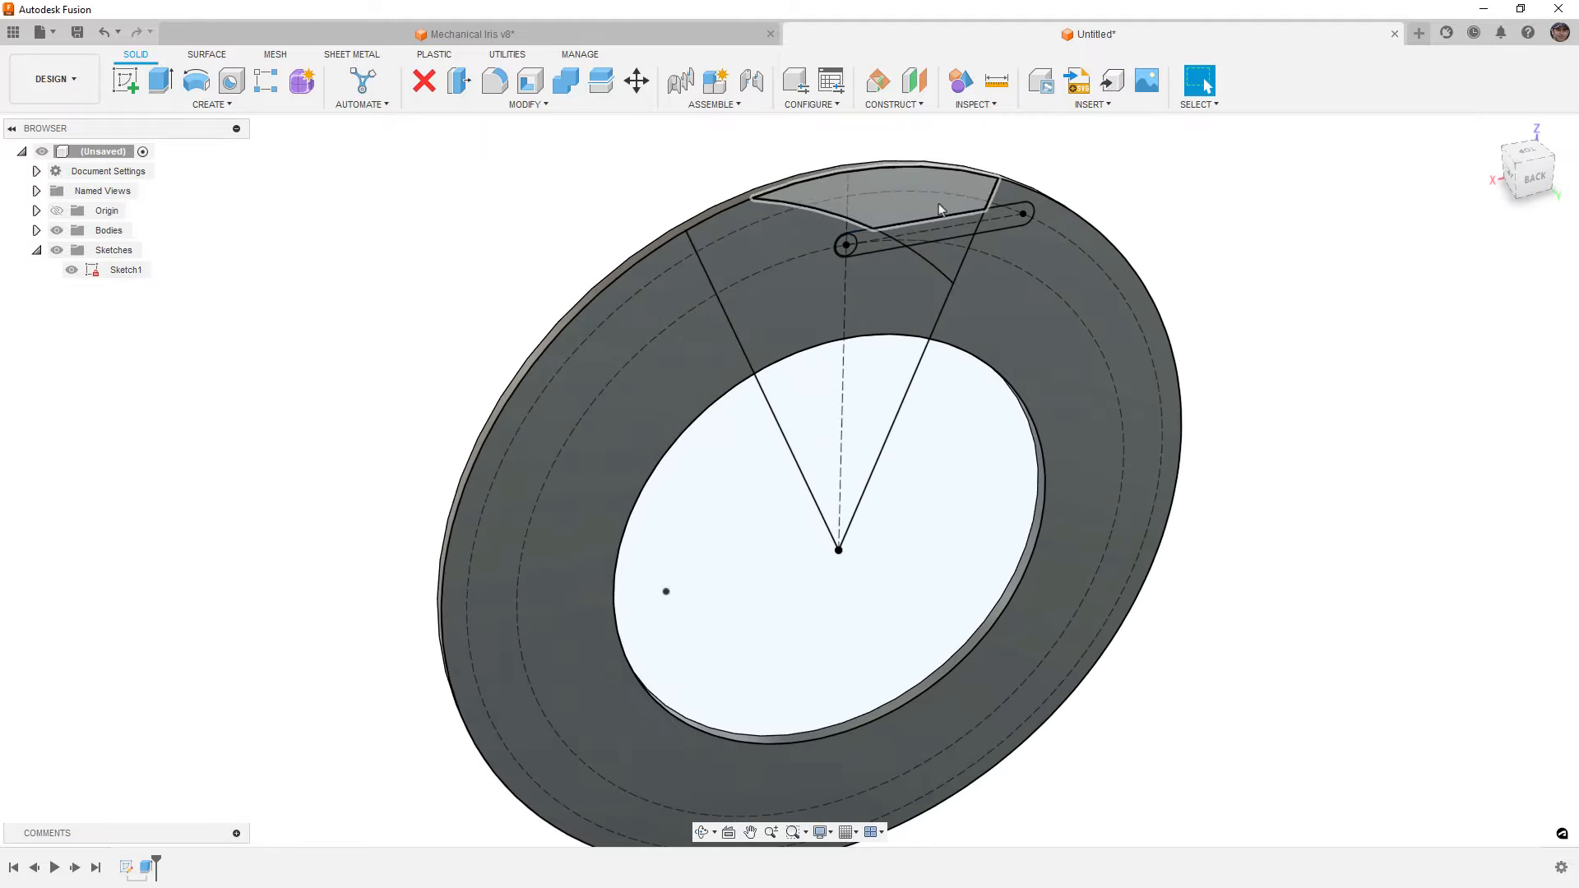
Cut the full guide slot, including the pin circle area, through the ring with the extent set to All
scroll(925, 239, up, 3)
scroll(925, 239, up, 4)
middle_drag(903, 268, 872, 456)
key(e)
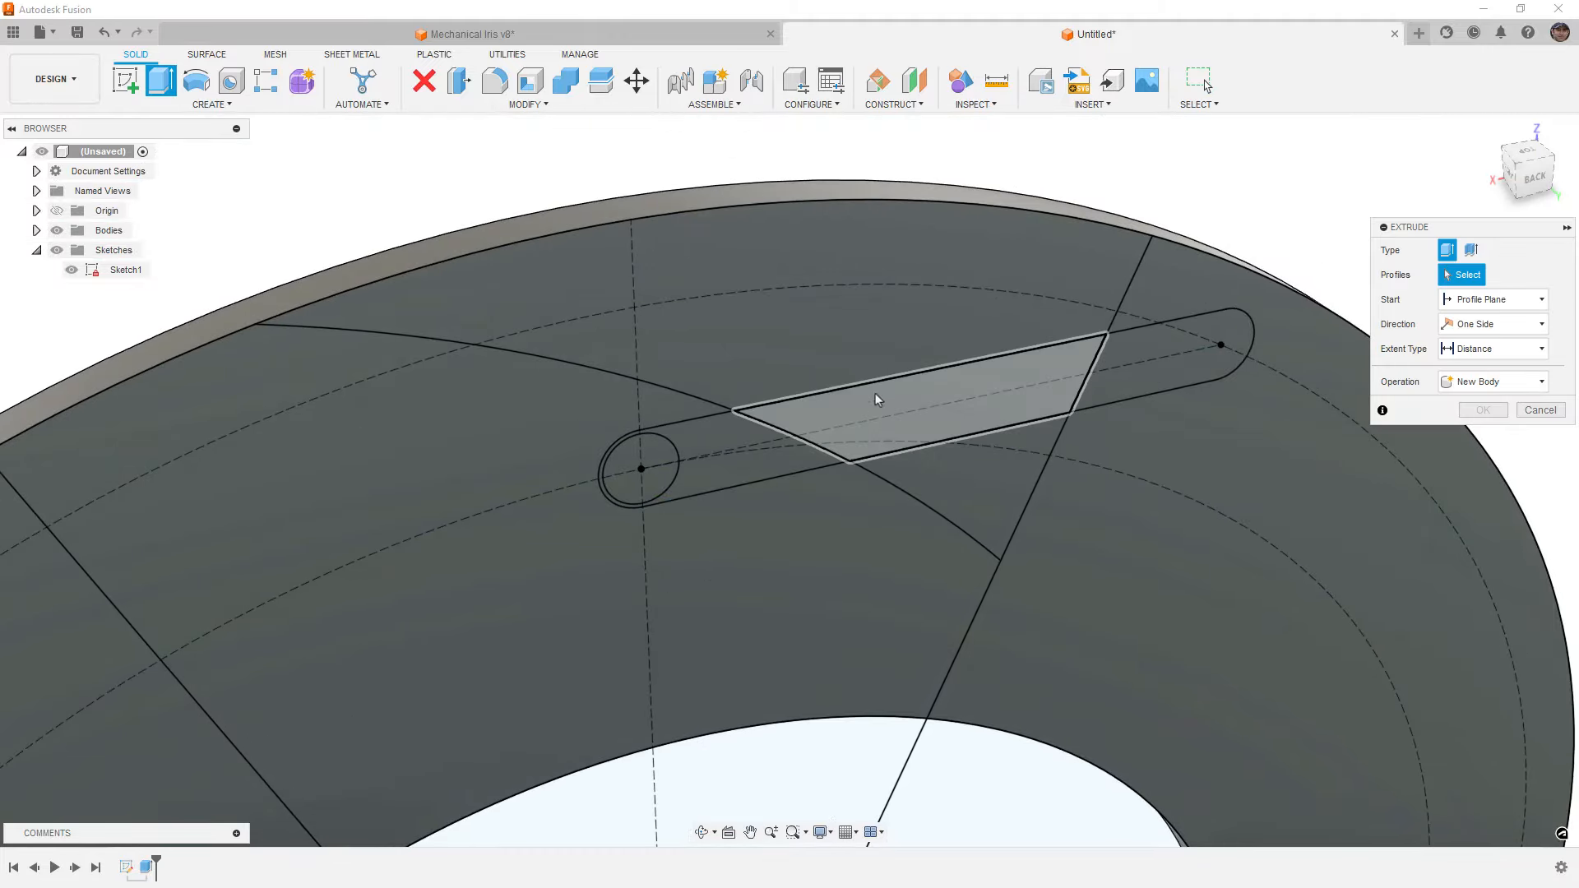
click(872, 412)
click(1154, 355)
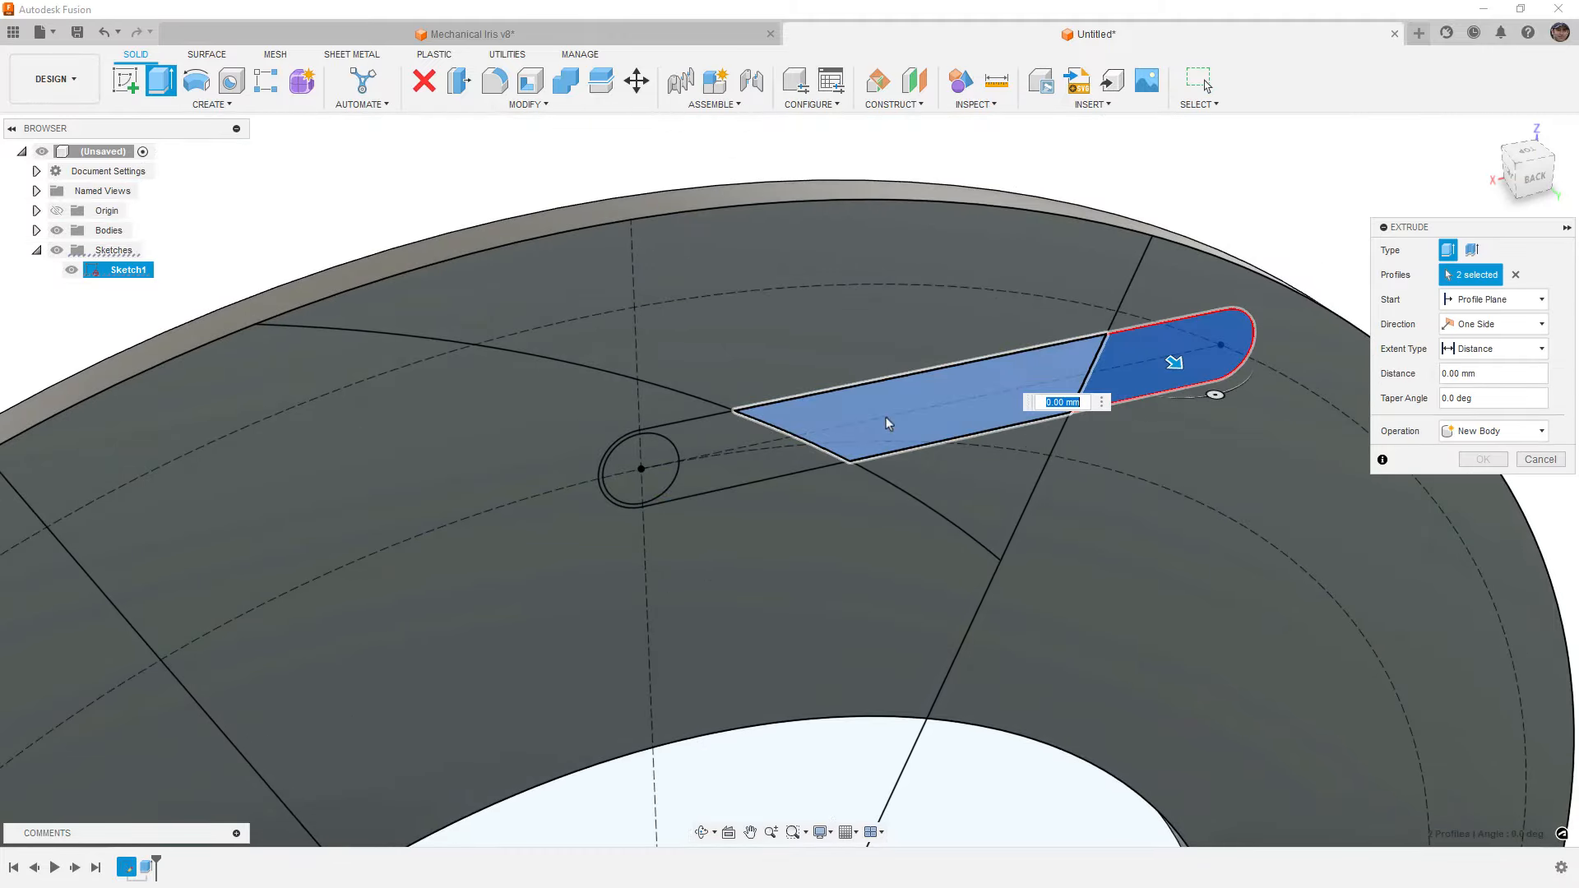
click(724, 440)
click(657, 464)
scroll(687, 245, down, 4)
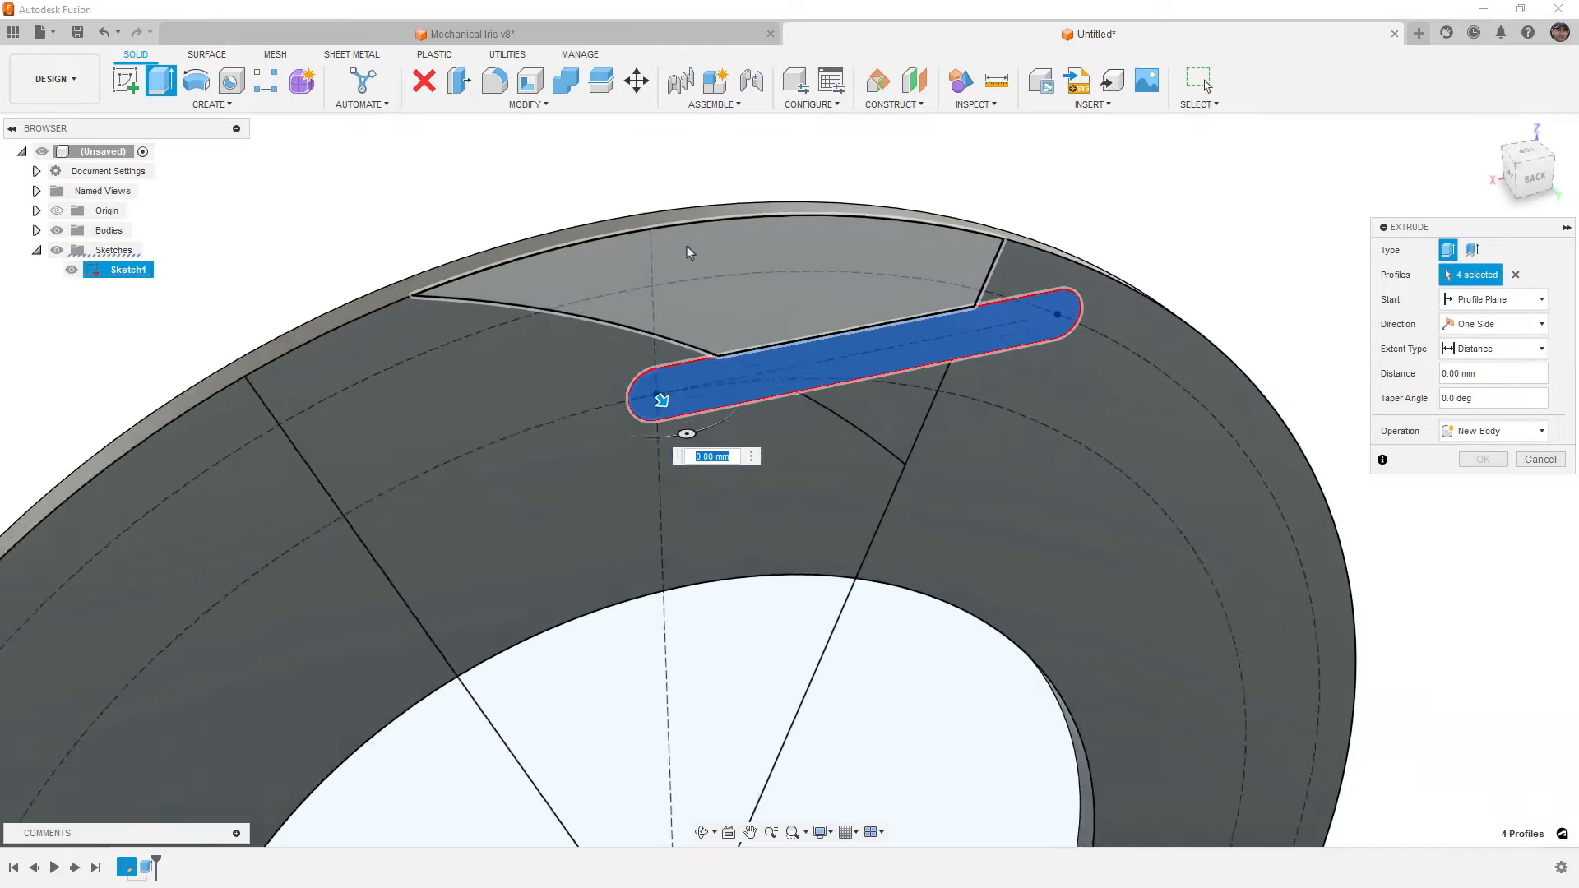
middle_drag(673, 388, 904, 409)
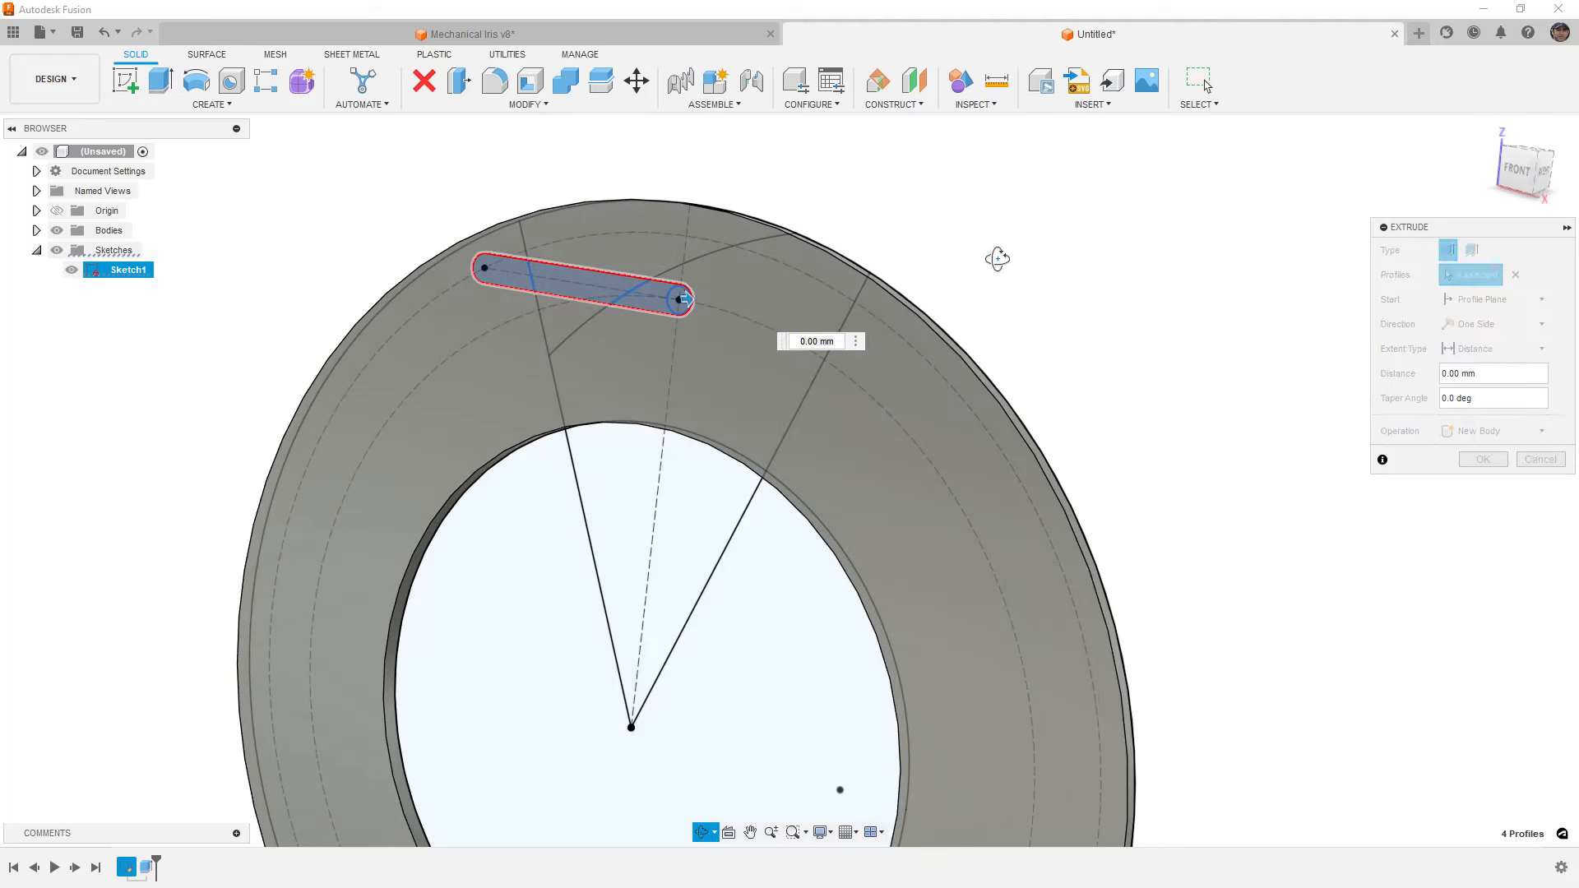
shift+middle_drag(997, 254, 740, 268)
drag(681, 275, 651, 285)
click(1493, 349)
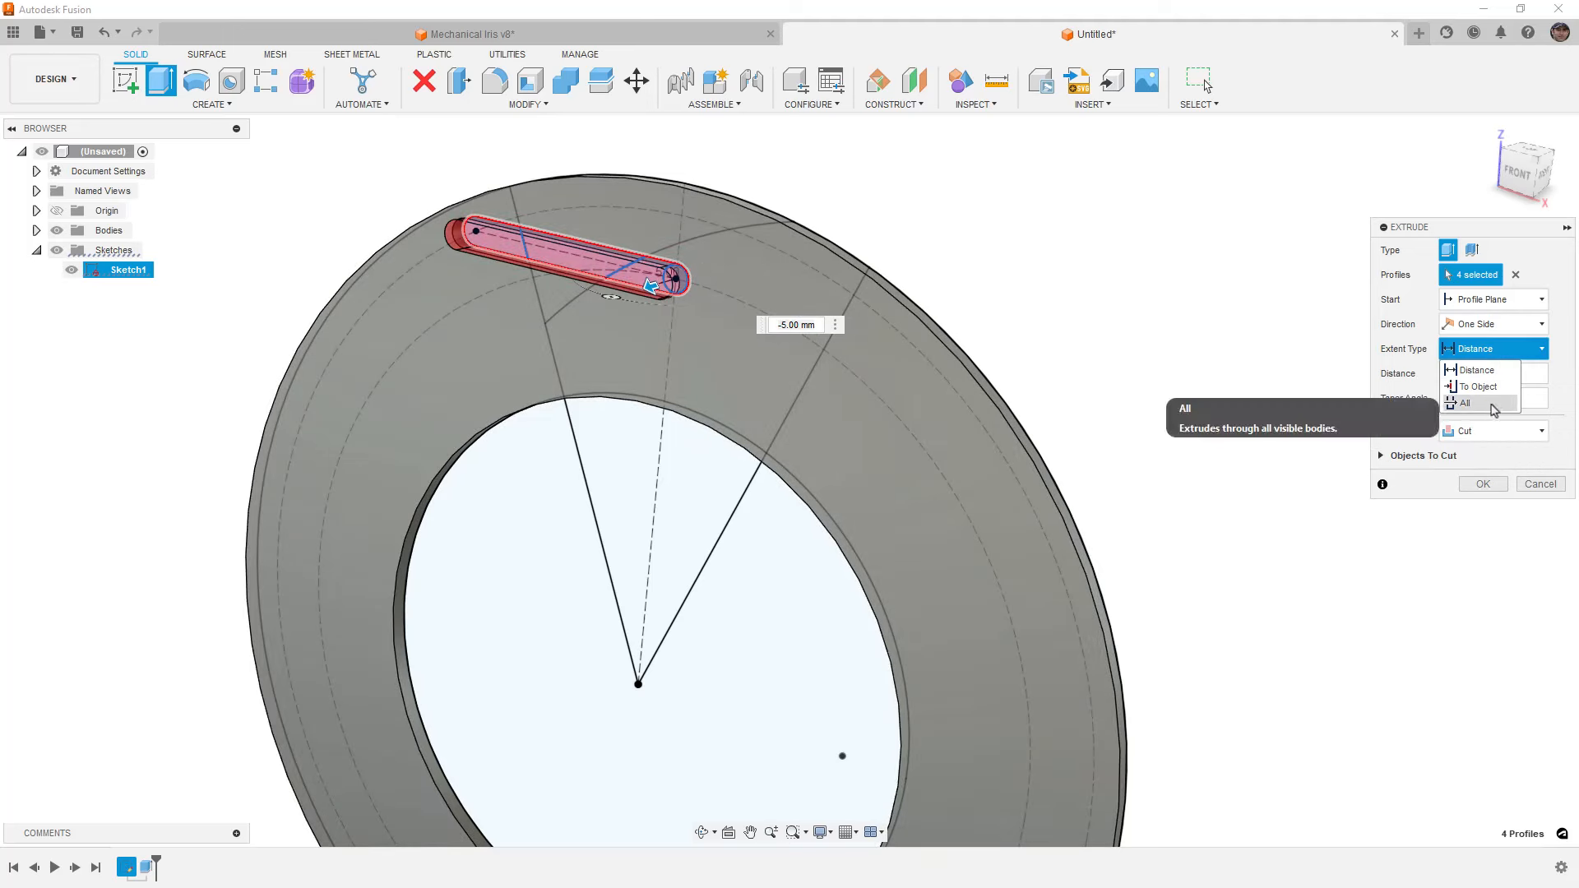
click(1491, 403)
click(1483, 483)
Create a full circular pattern of the slot cut feature around the ring's inner circular edge with a quantity of 8
scroll(756, 367, down, 2)
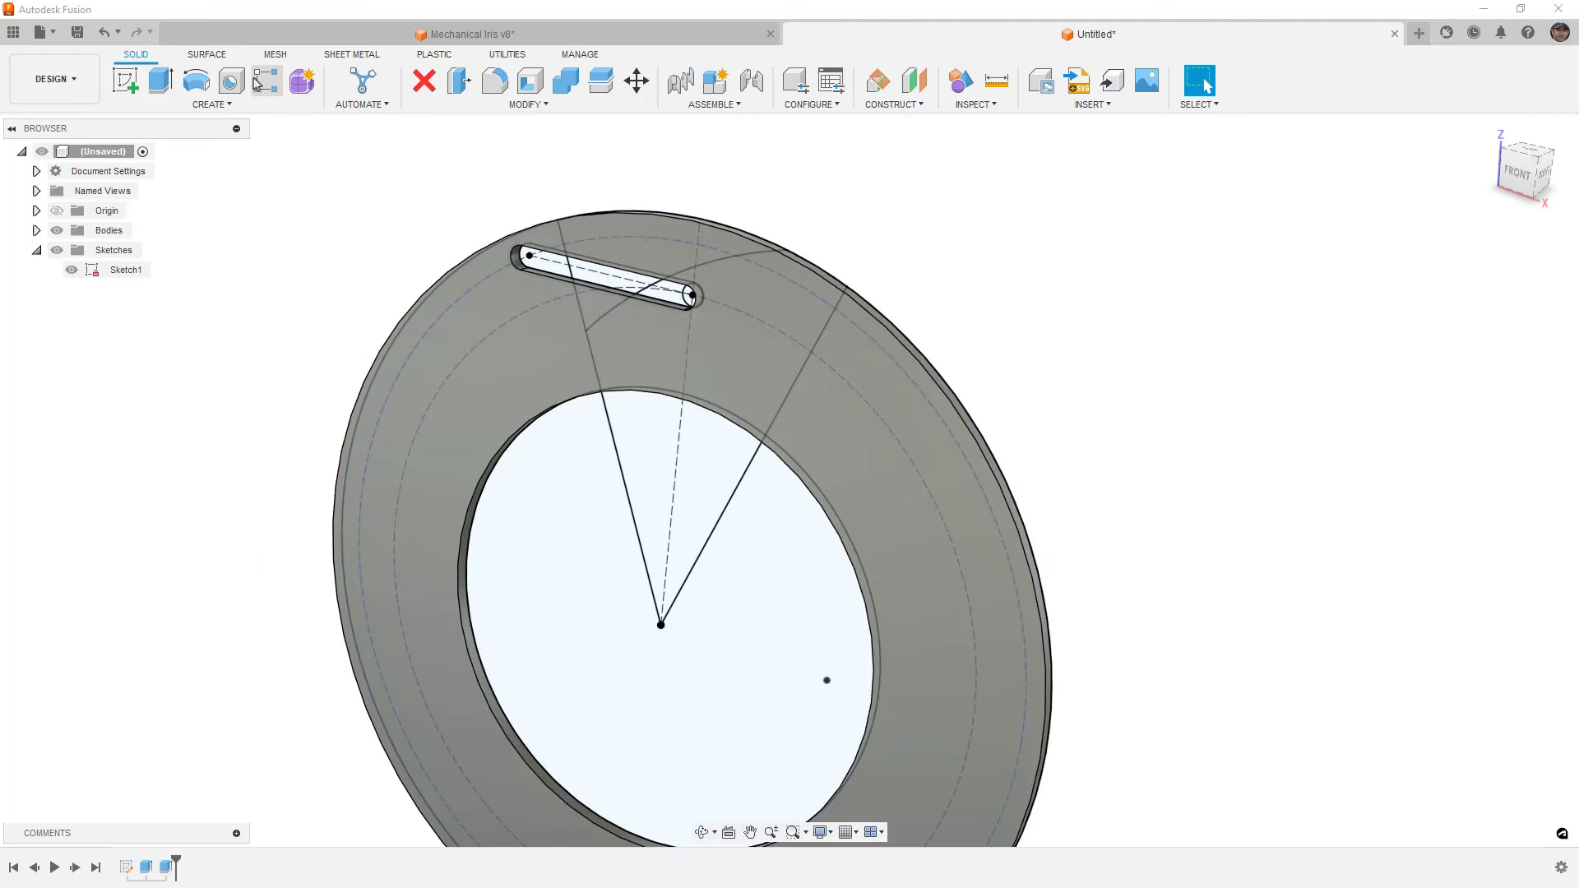
click(266, 79)
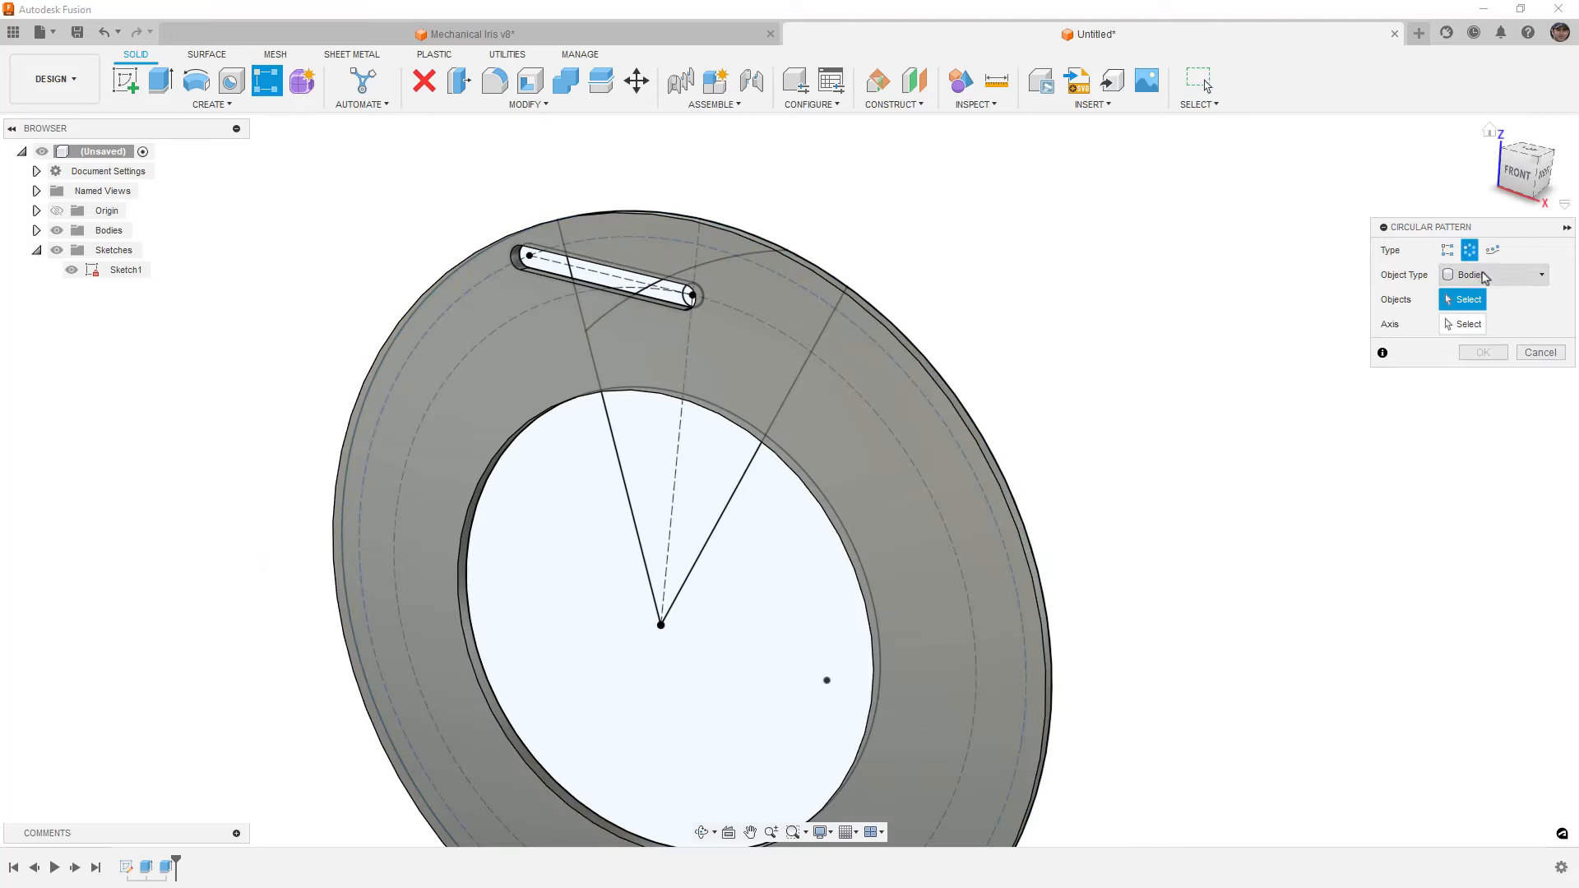
click(1494, 275)
click(1476, 320)
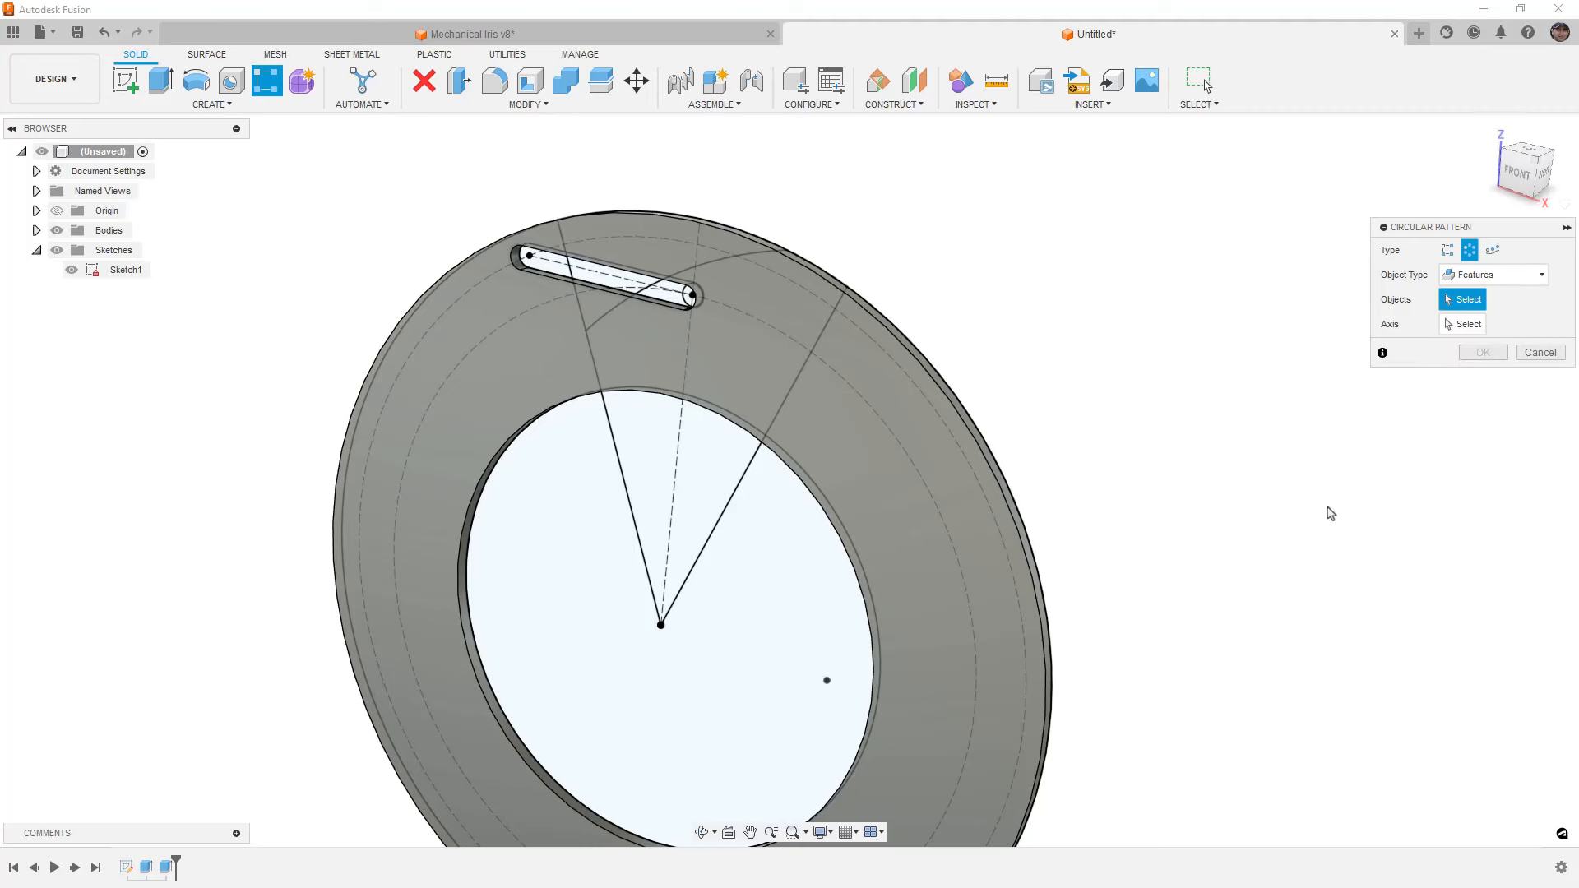
click(168, 868)
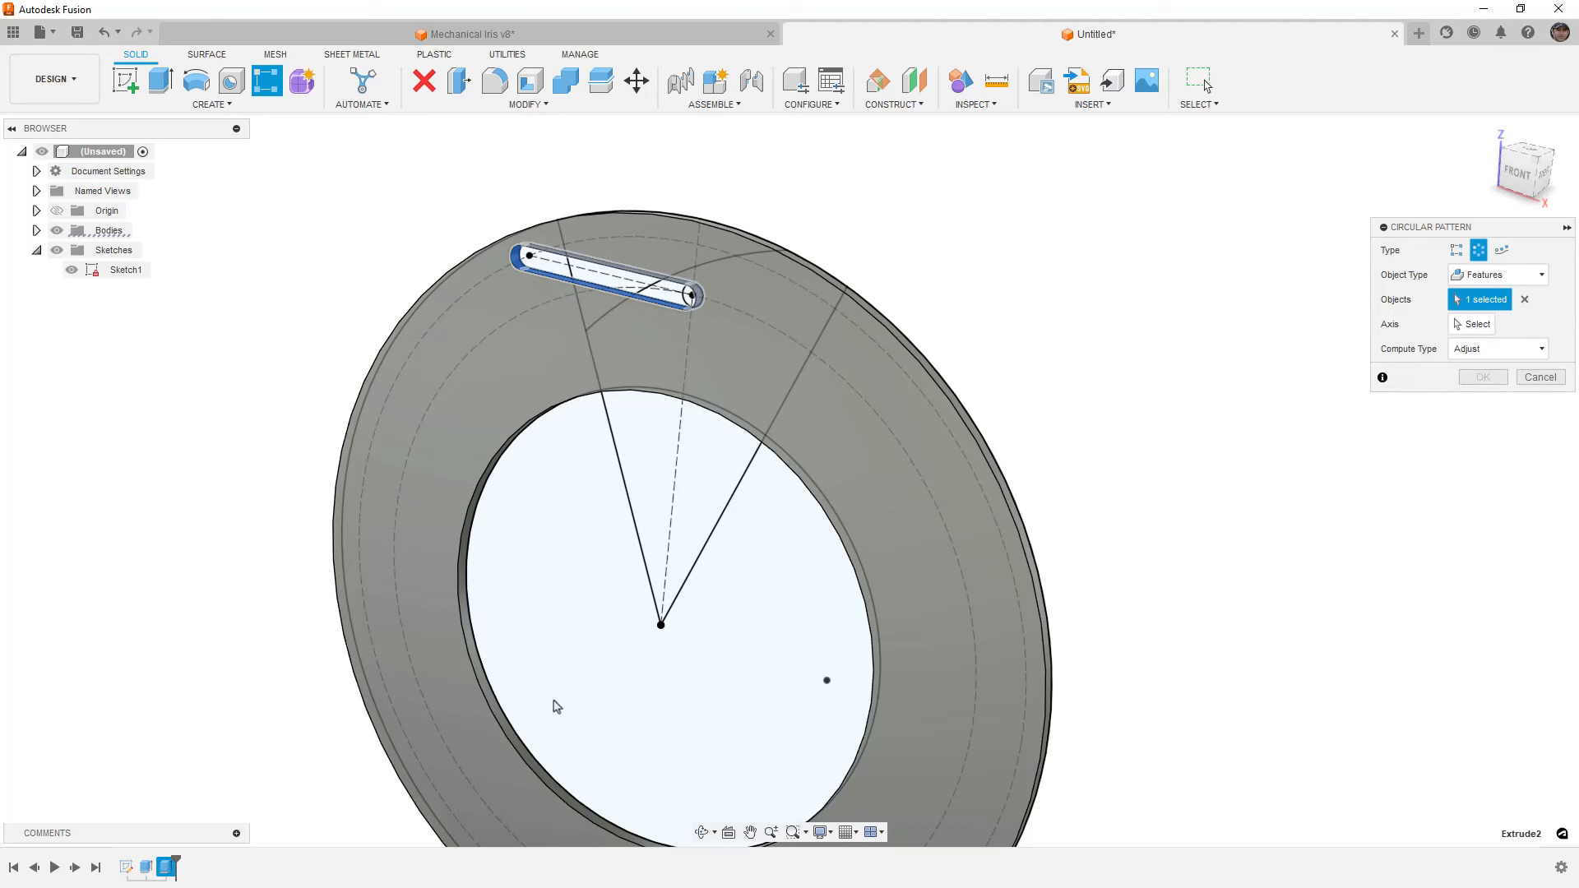
click(1472, 326)
shift+middle_drag(952, 556, 729, 581)
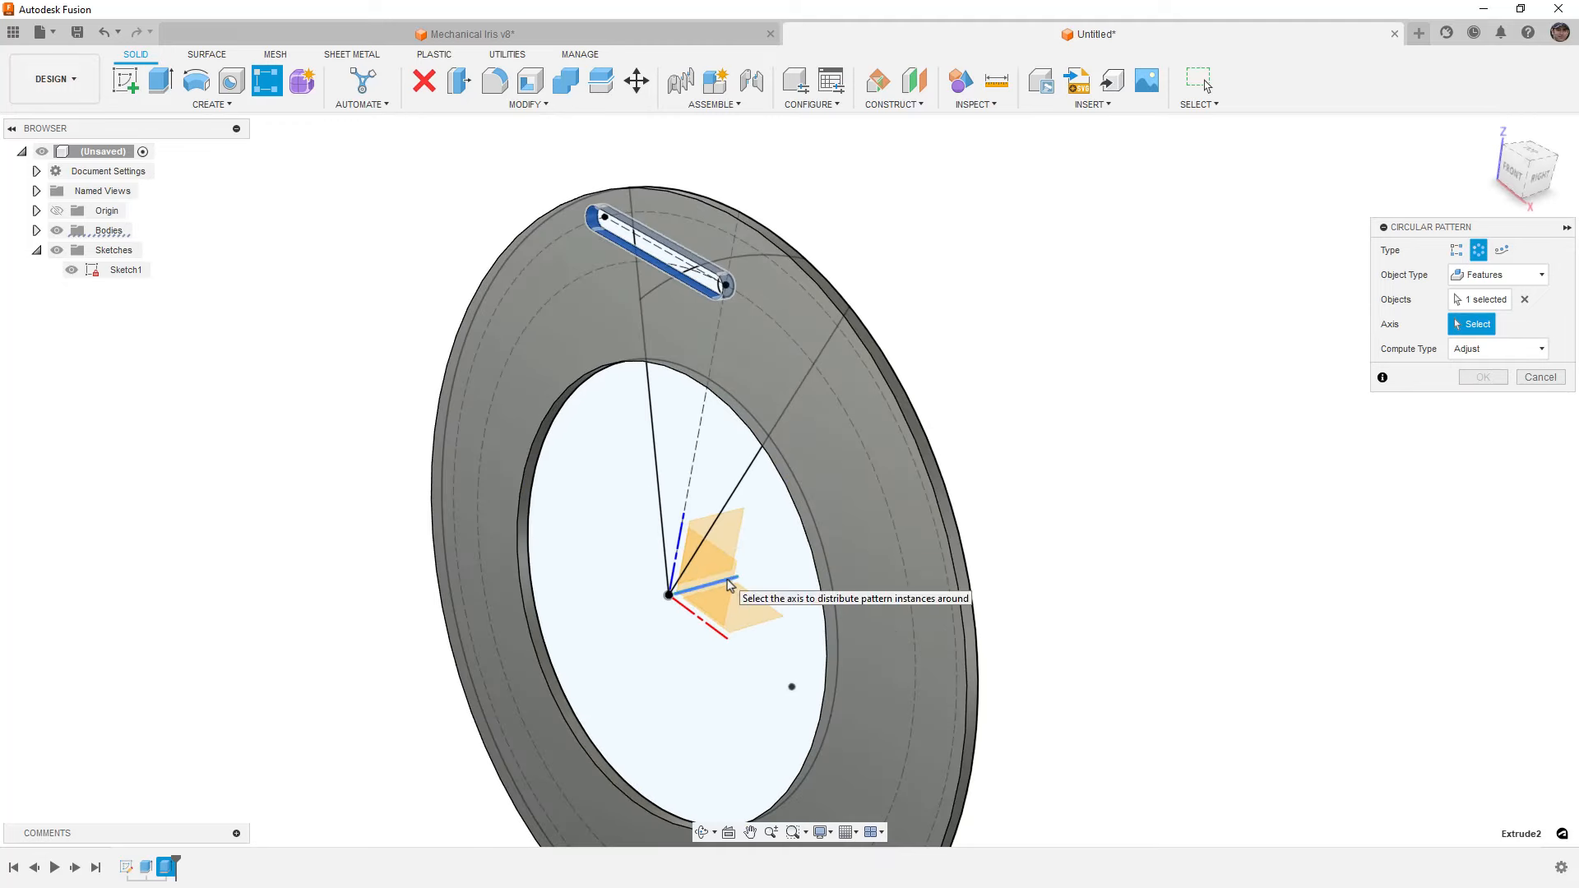
click(789, 498)
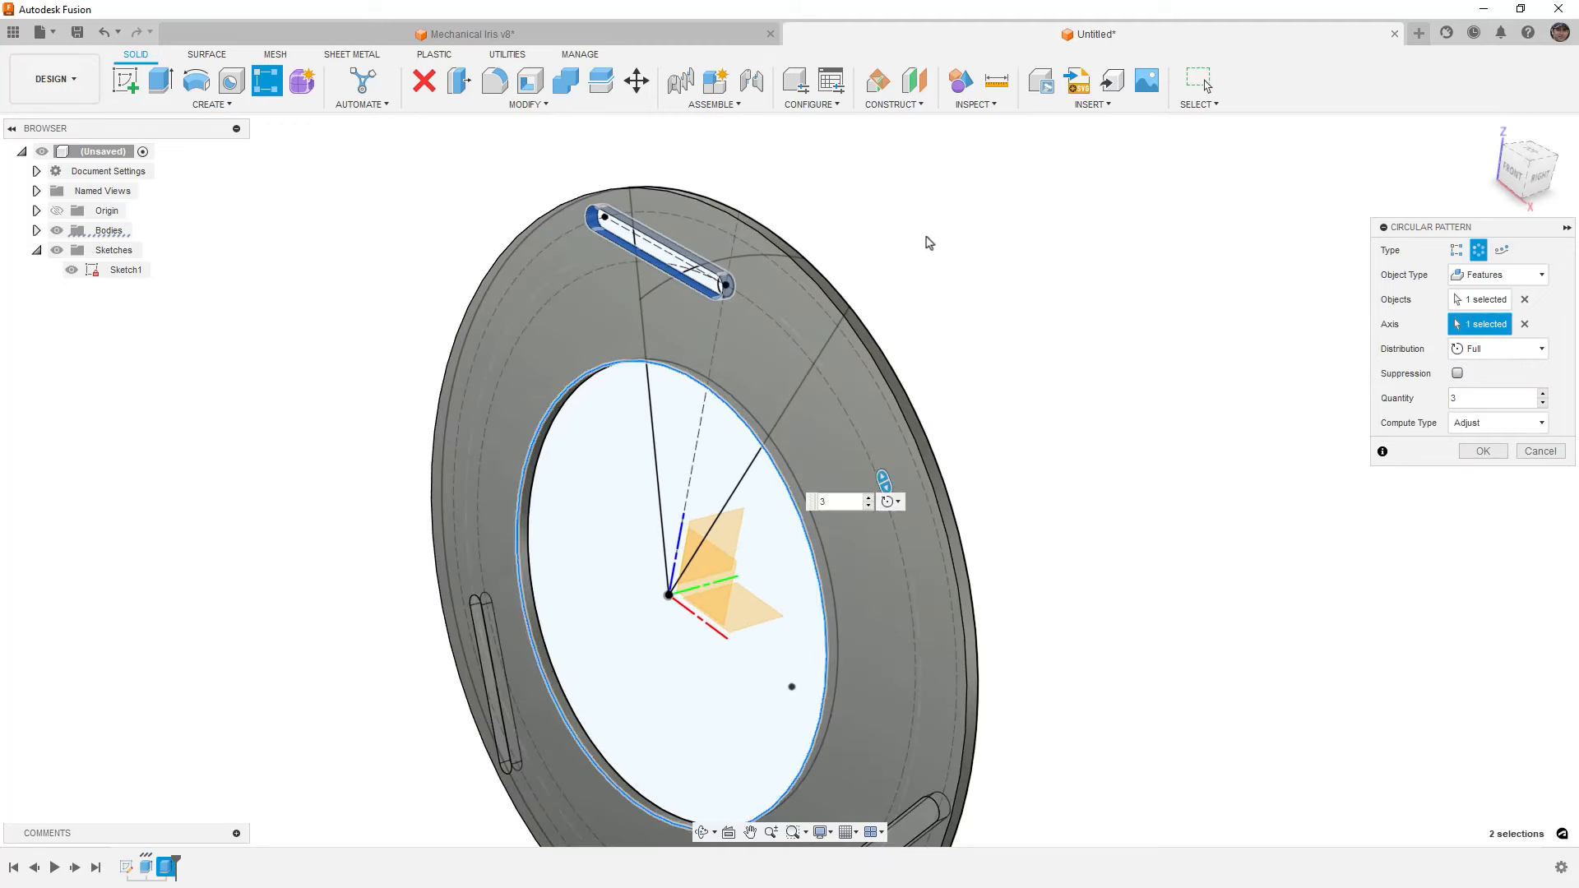
shift+middle_drag(927, 243, 928, 477)
click(870, 498)
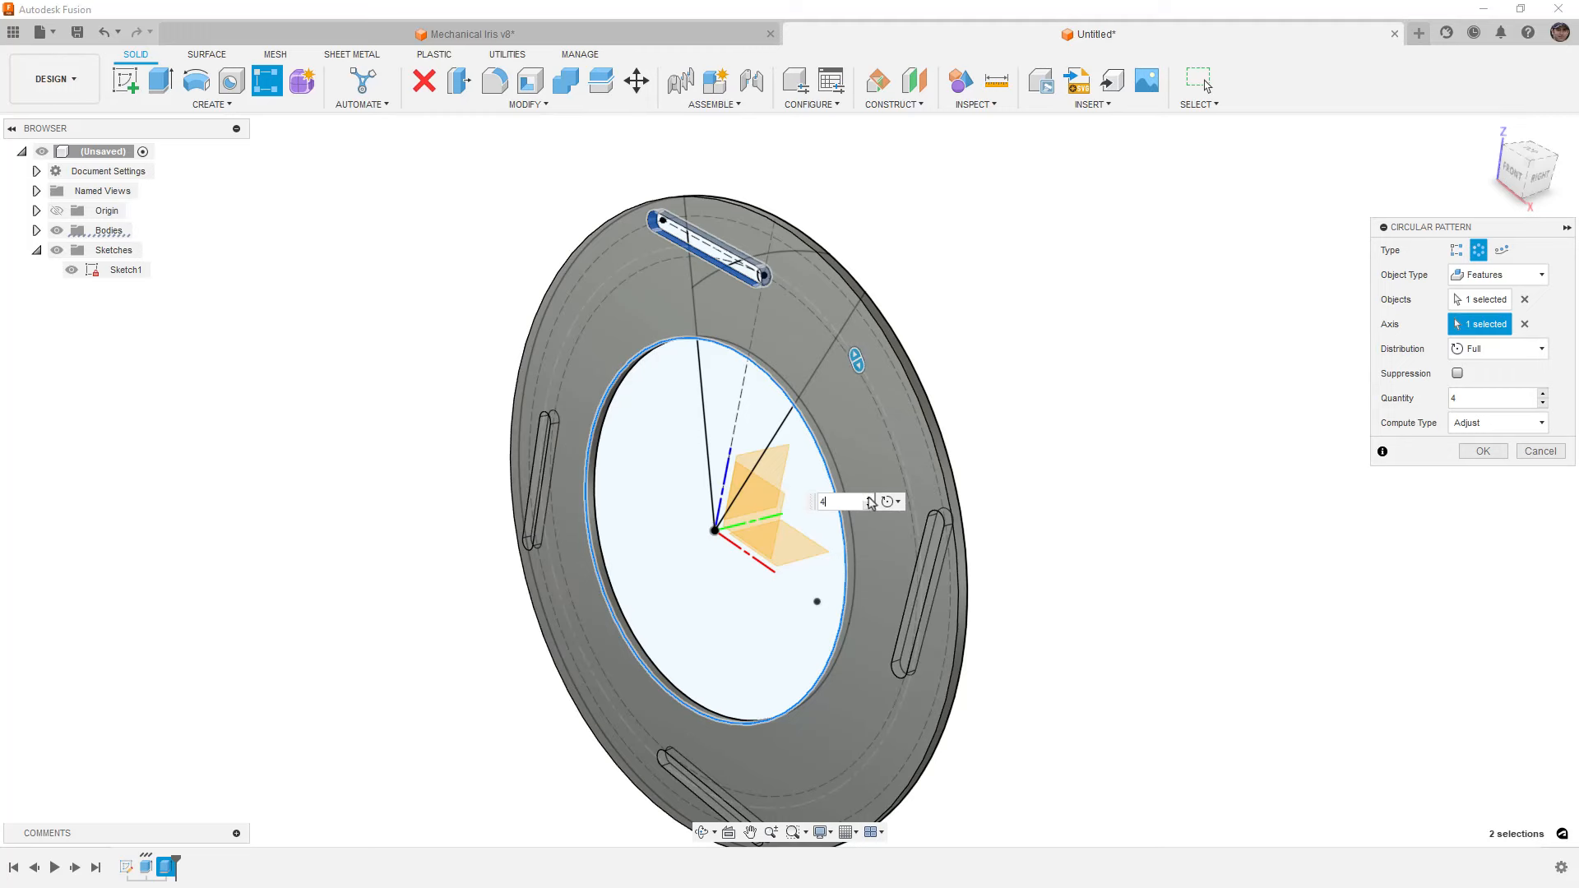
click(871, 498)
click(870, 498)
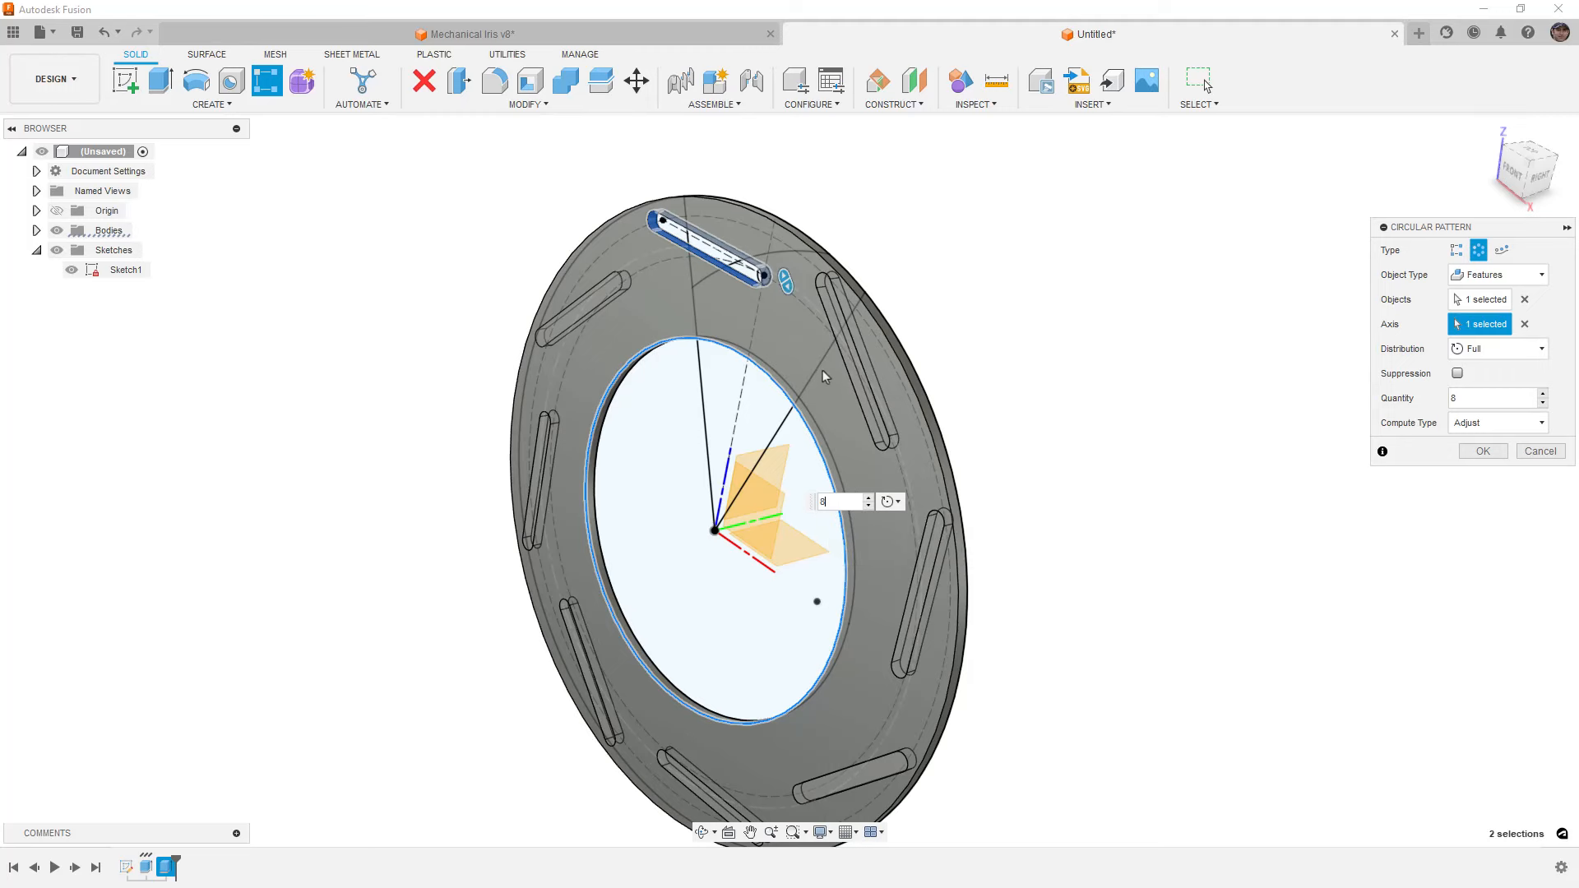
click(1462, 455)
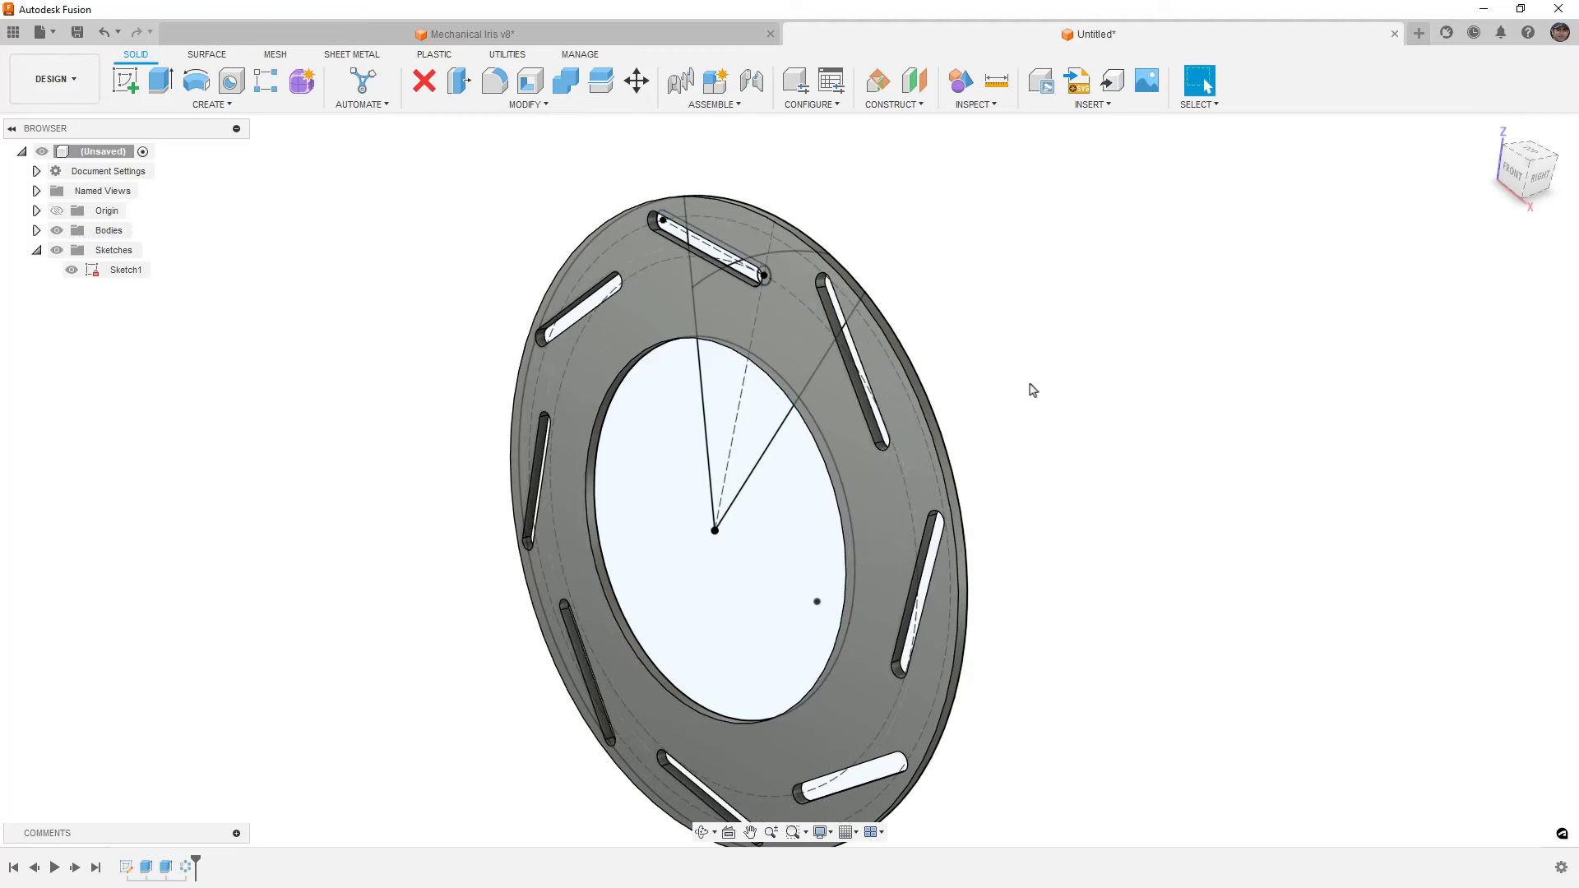
Show Sketch1's dimensions in a front view and inspect the expression behind the blade sector's angle dimension
shift+middle_drag(1030, 387, 1072, 373)
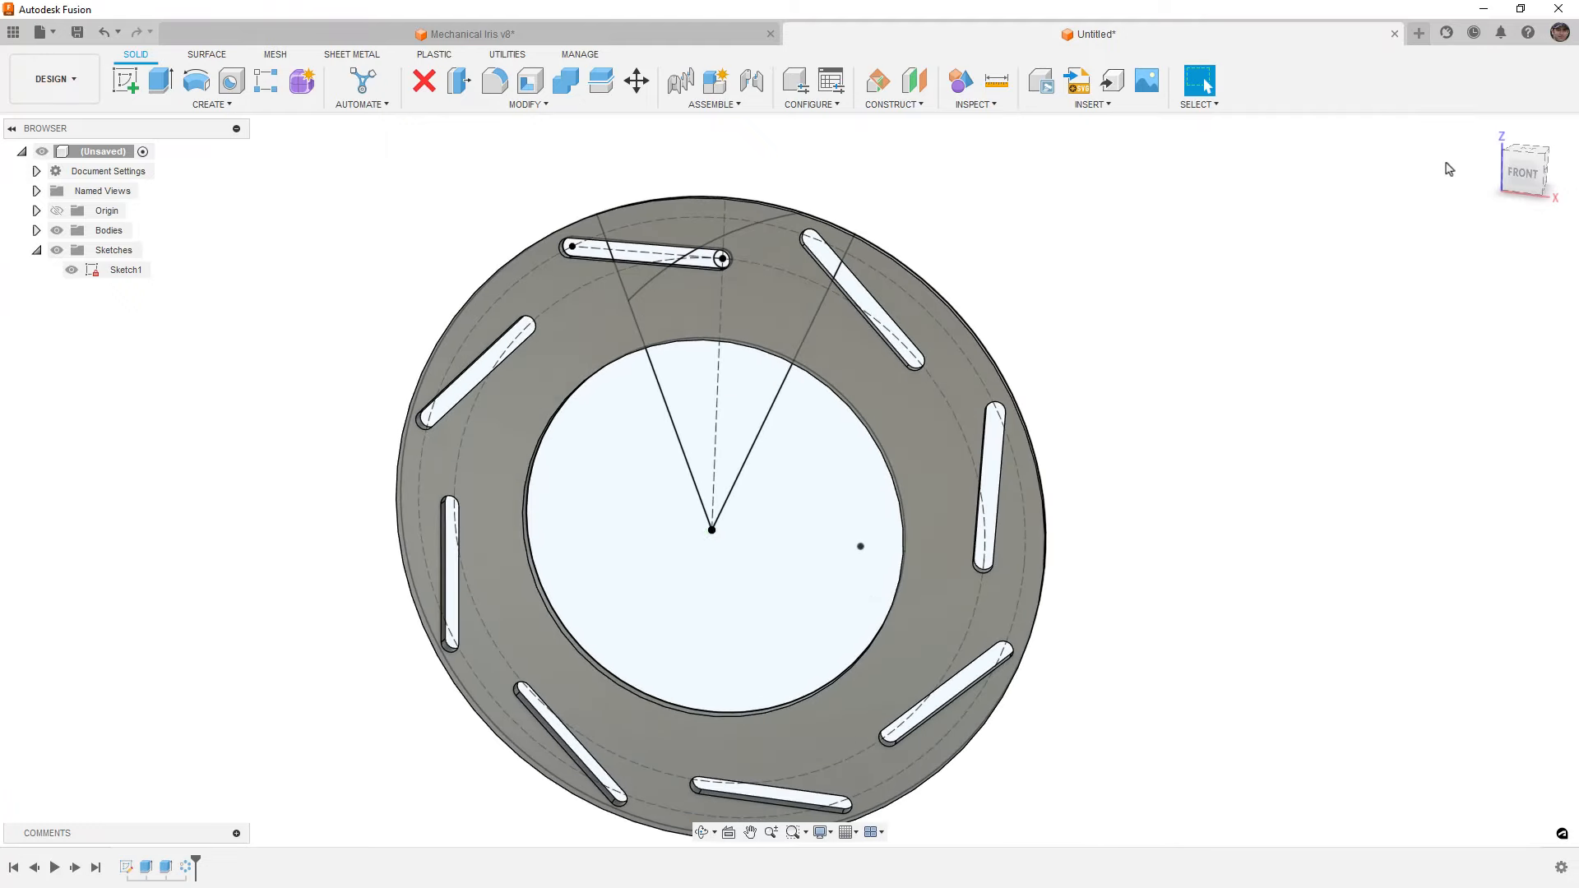
right_click(125, 271)
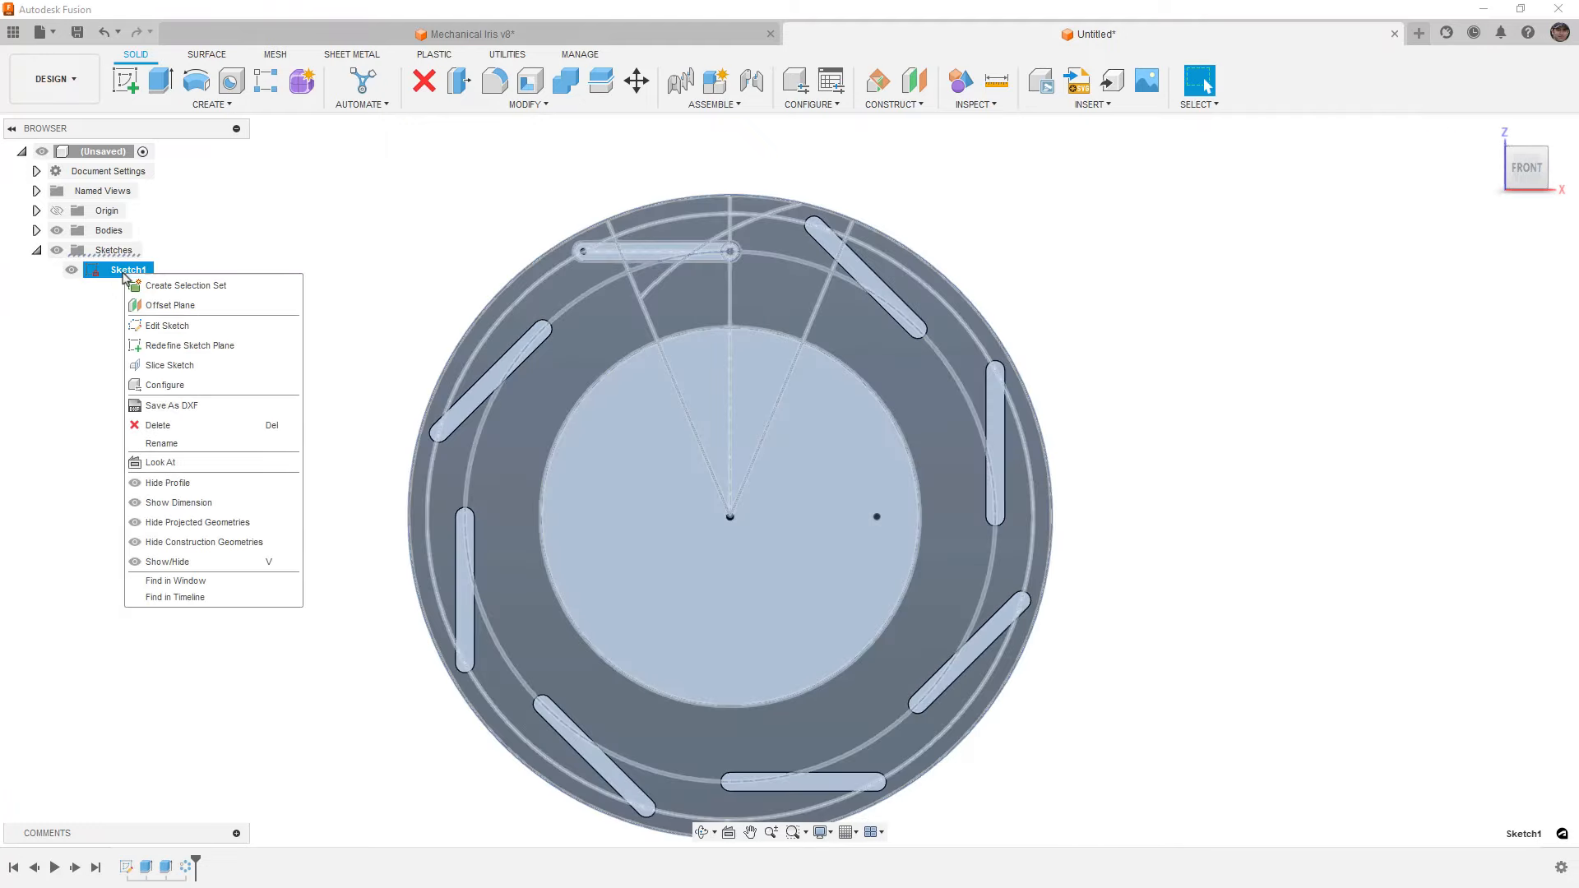
click(201, 503)
double_click(745, 376)
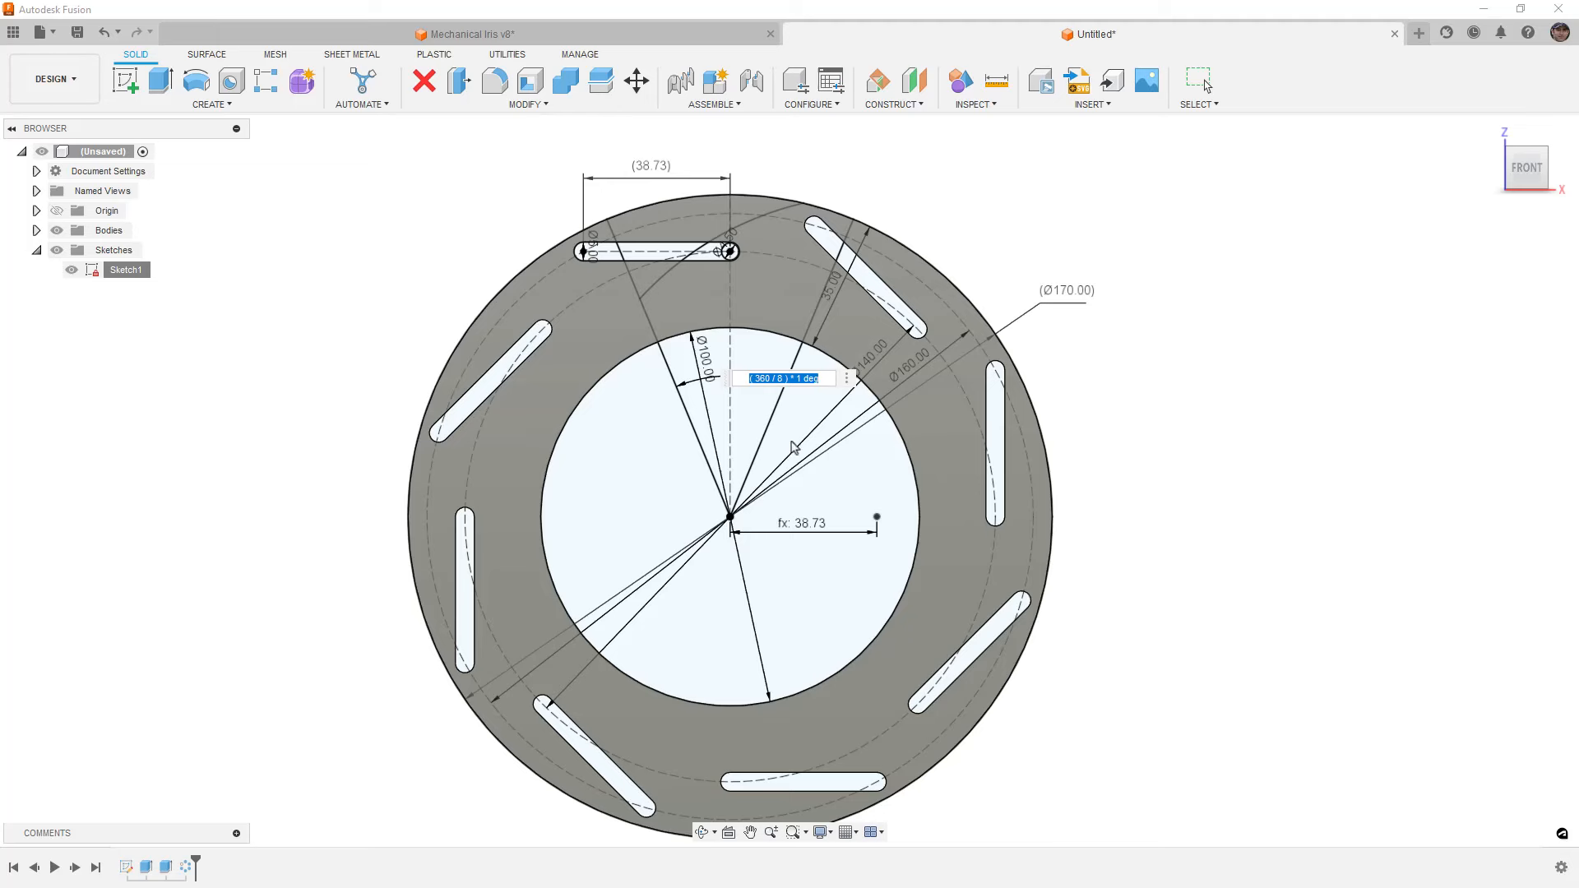
key(Return)
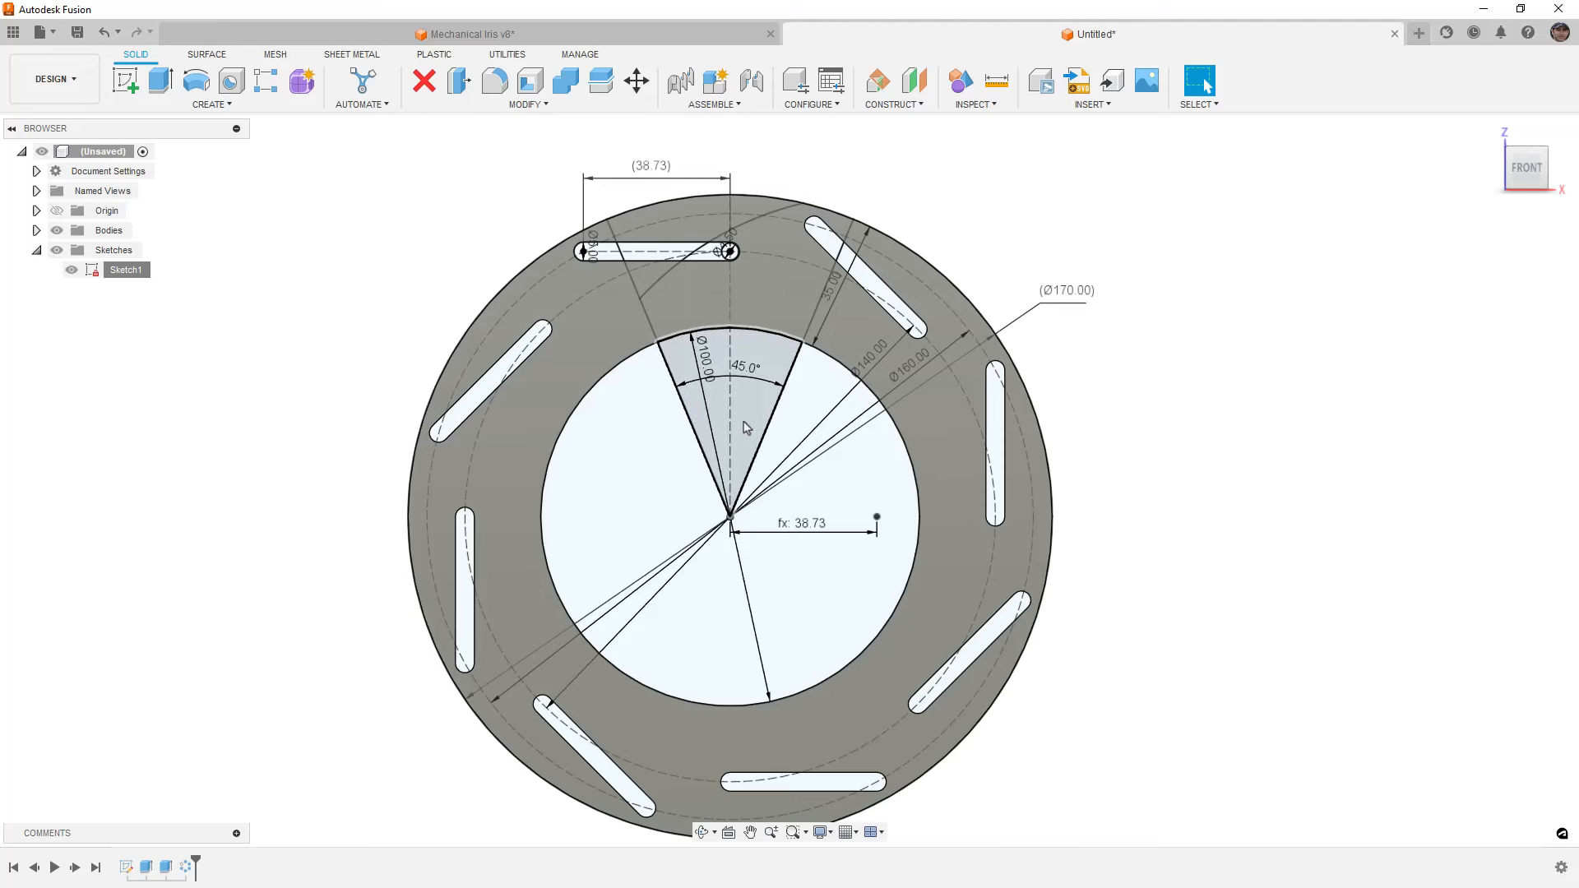
Extrude the four blade profiles, including the center sector, outer blade area, slot overlap and pin circle, 2 mm as a new body
key(e)
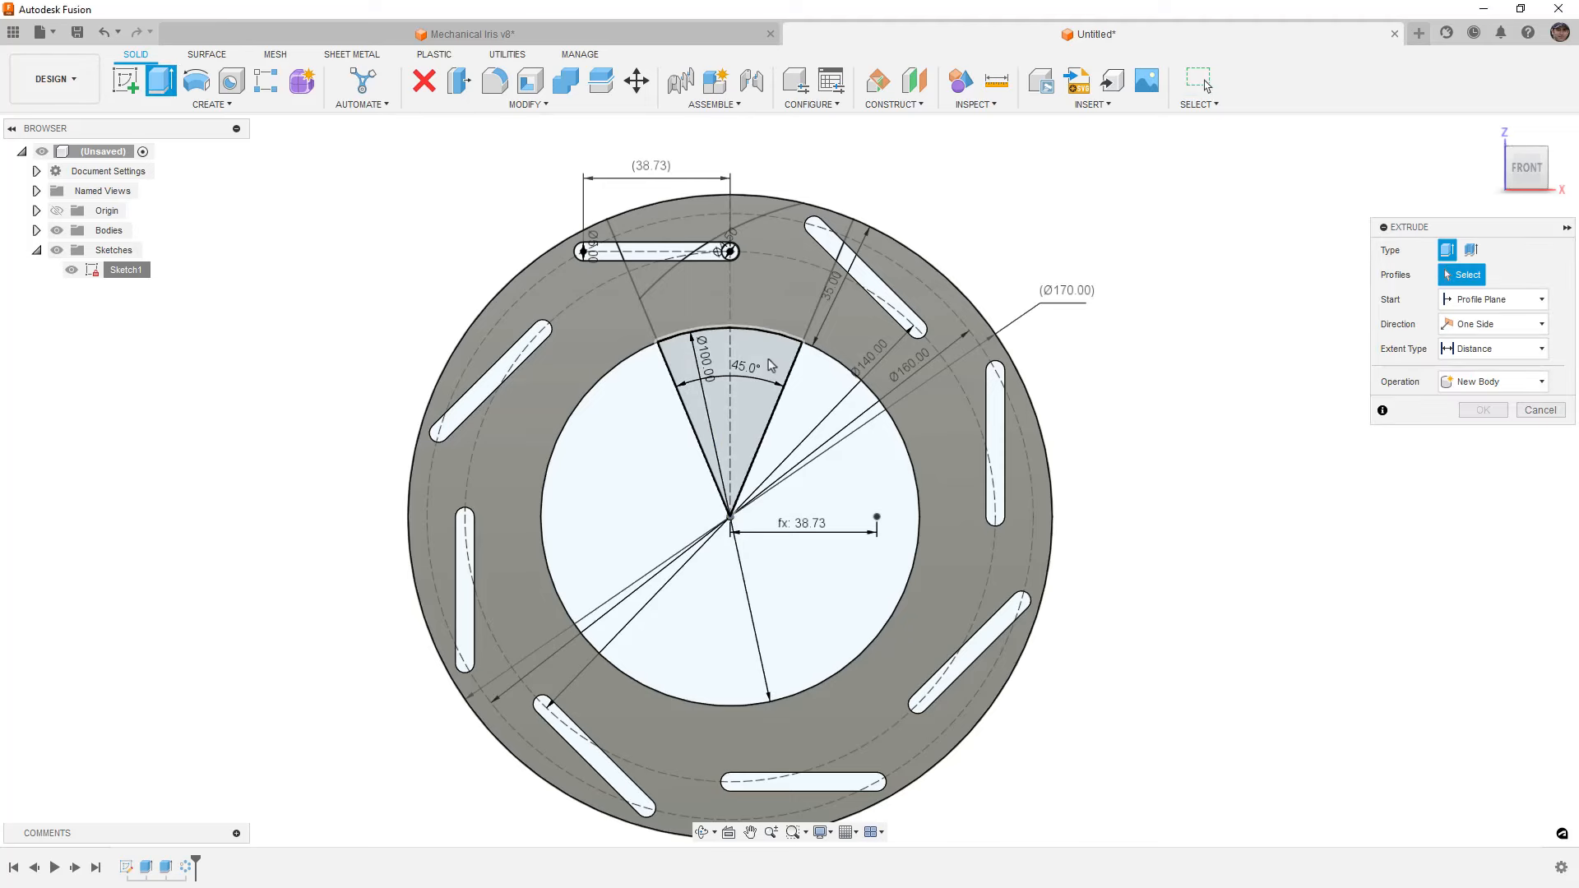
click(728, 378)
middle_drag(1052, 459, 1035, 487)
click(727, 329)
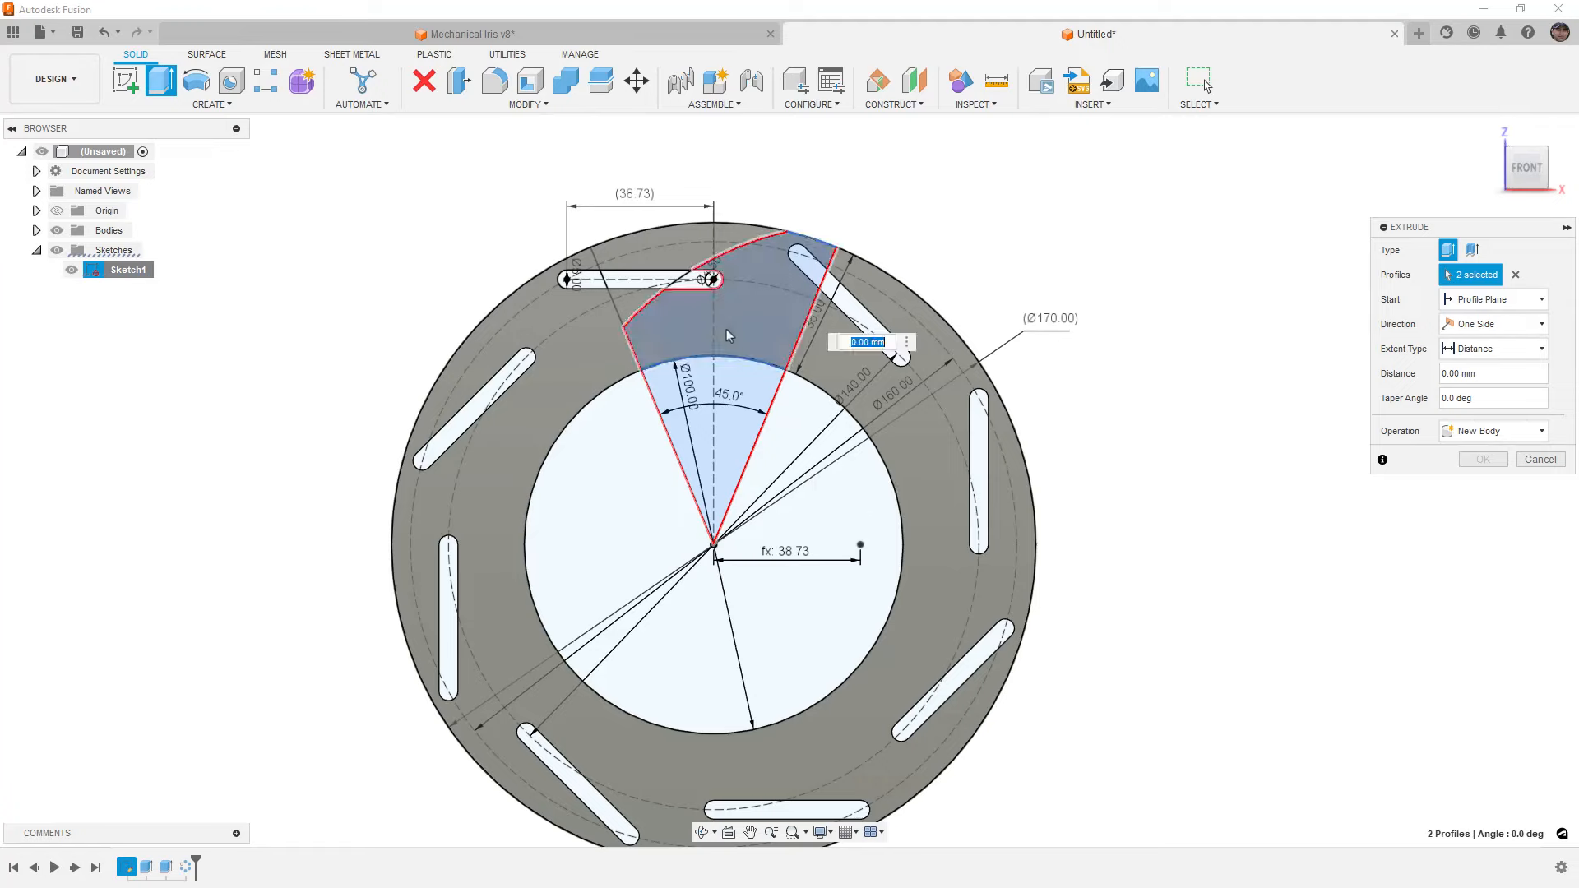
scroll(713, 281, up, 8)
click(745, 323)
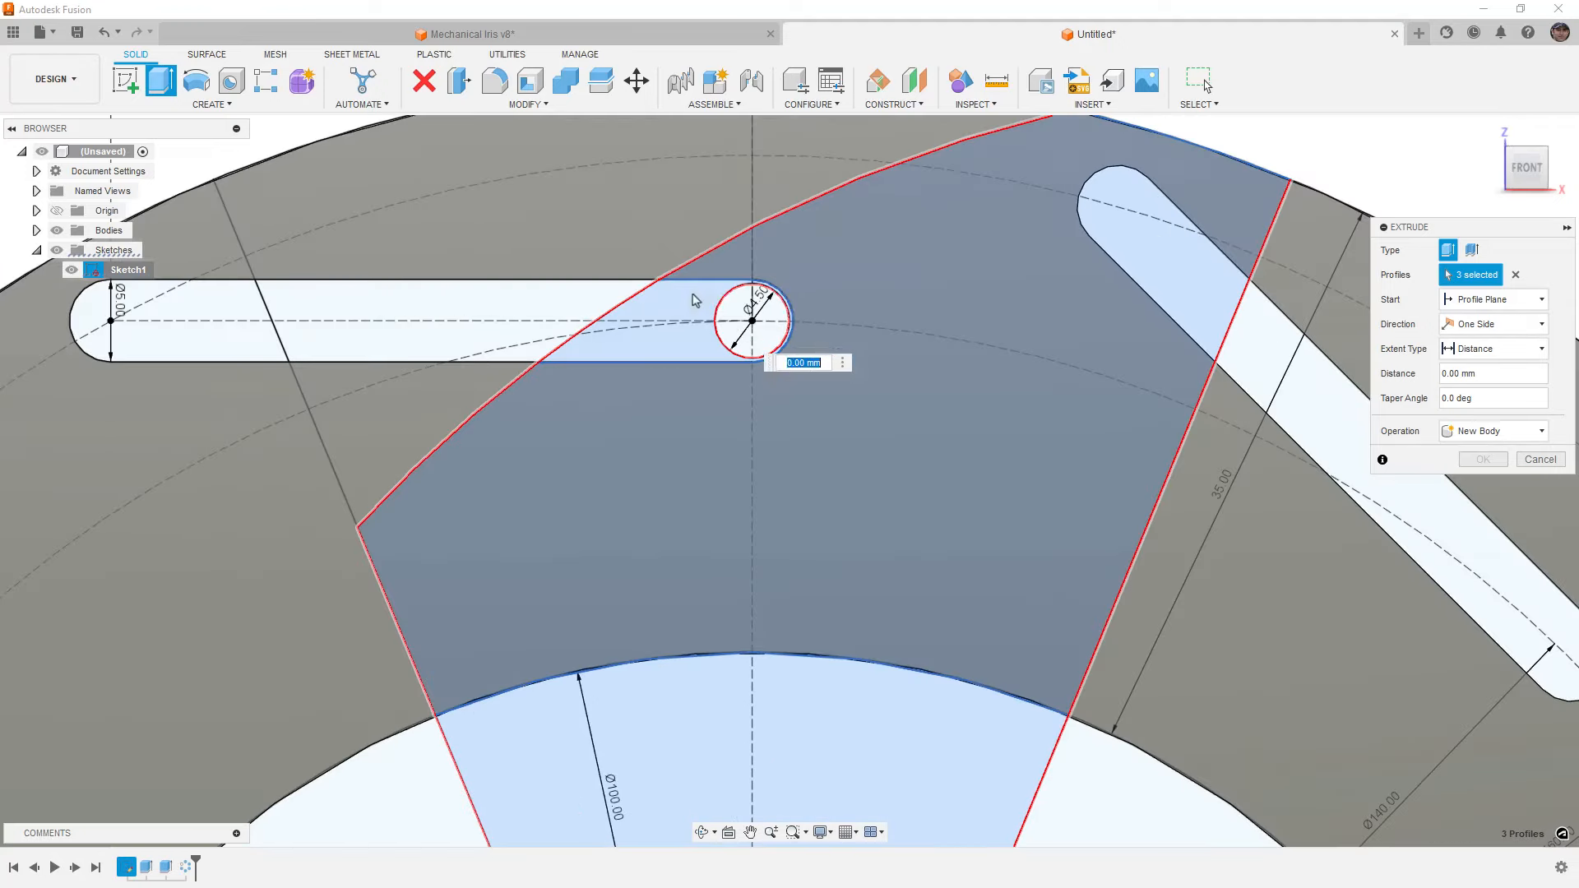
click(745, 329)
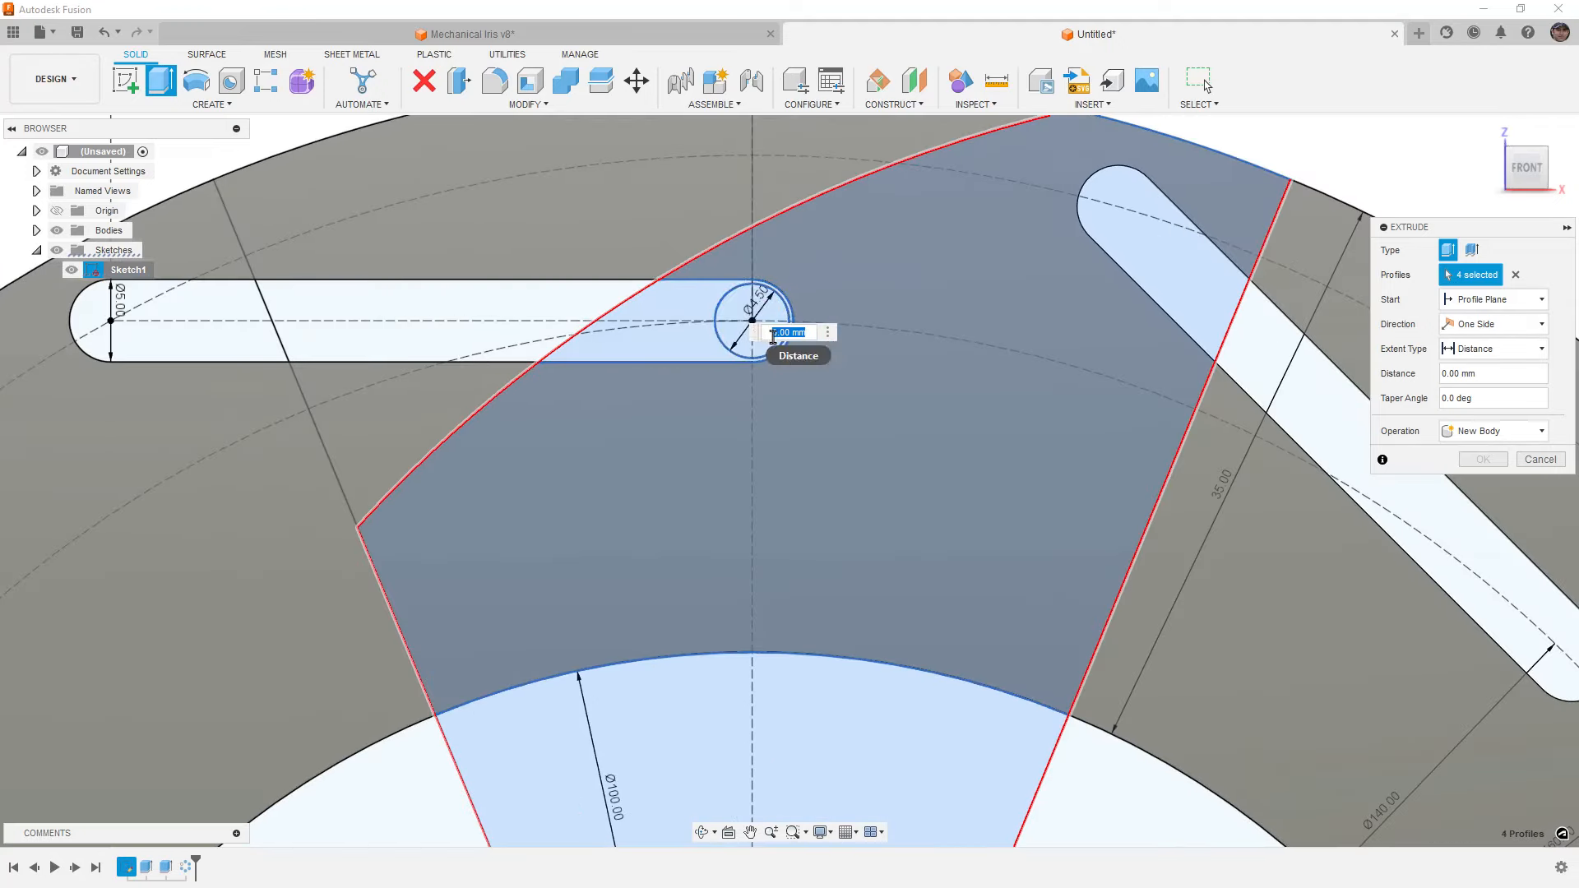
scroll(780, 369, down, 4)
scroll(780, 369, down, 3)
mouse_move(780, 369)
shift+middle_down()
mouse_move(829, 518)
mouse_move(750, 538)
mouse_move(928, 398)
shift+middle_up()
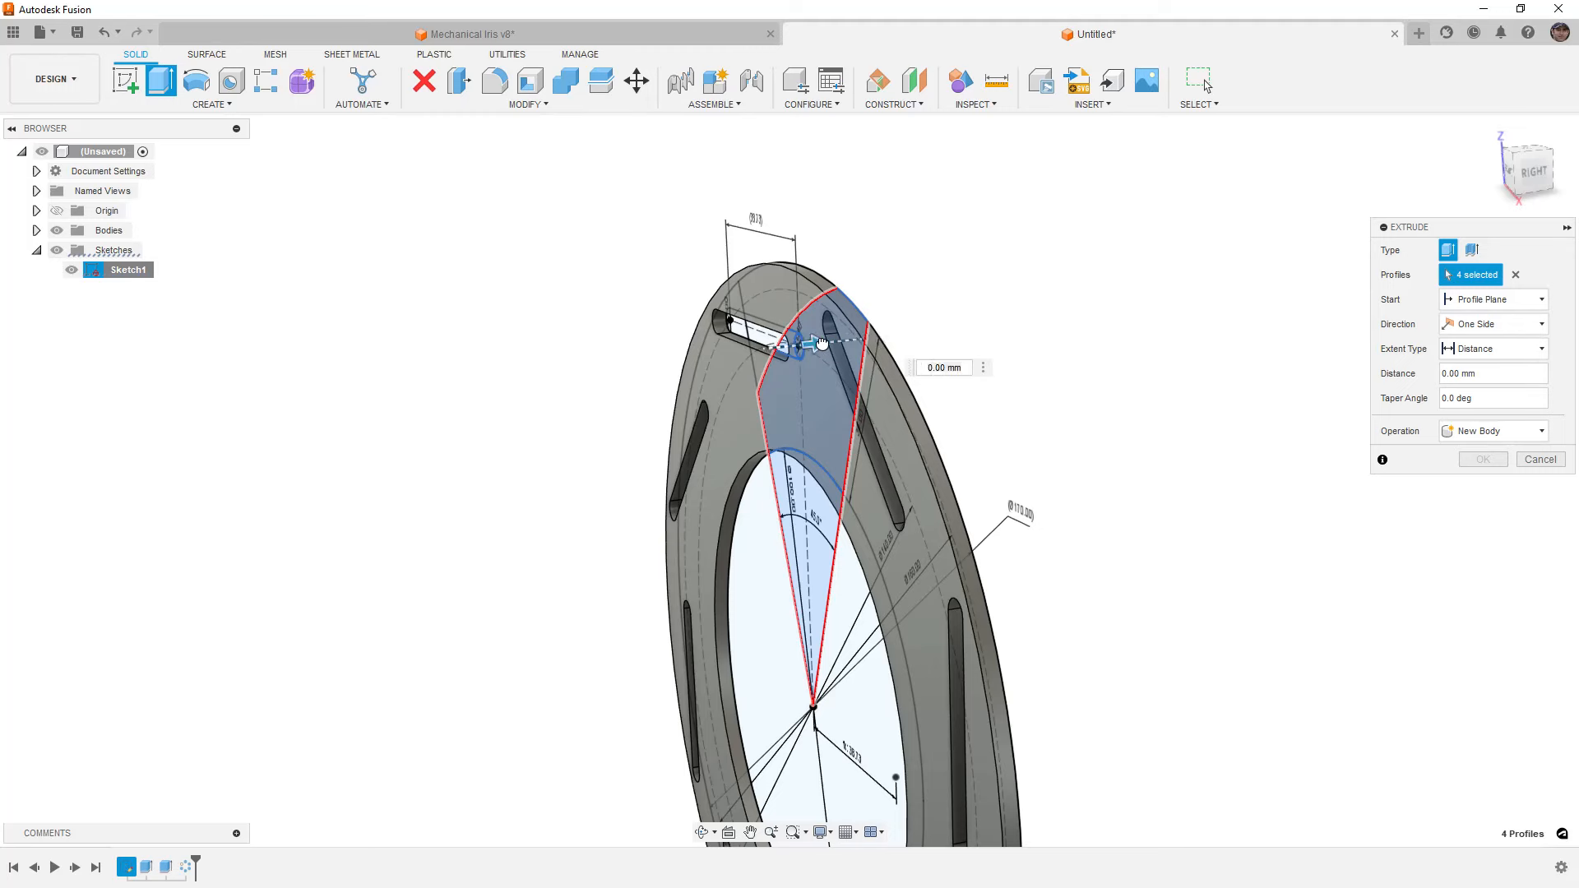
drag(812, 343, 830, 343)
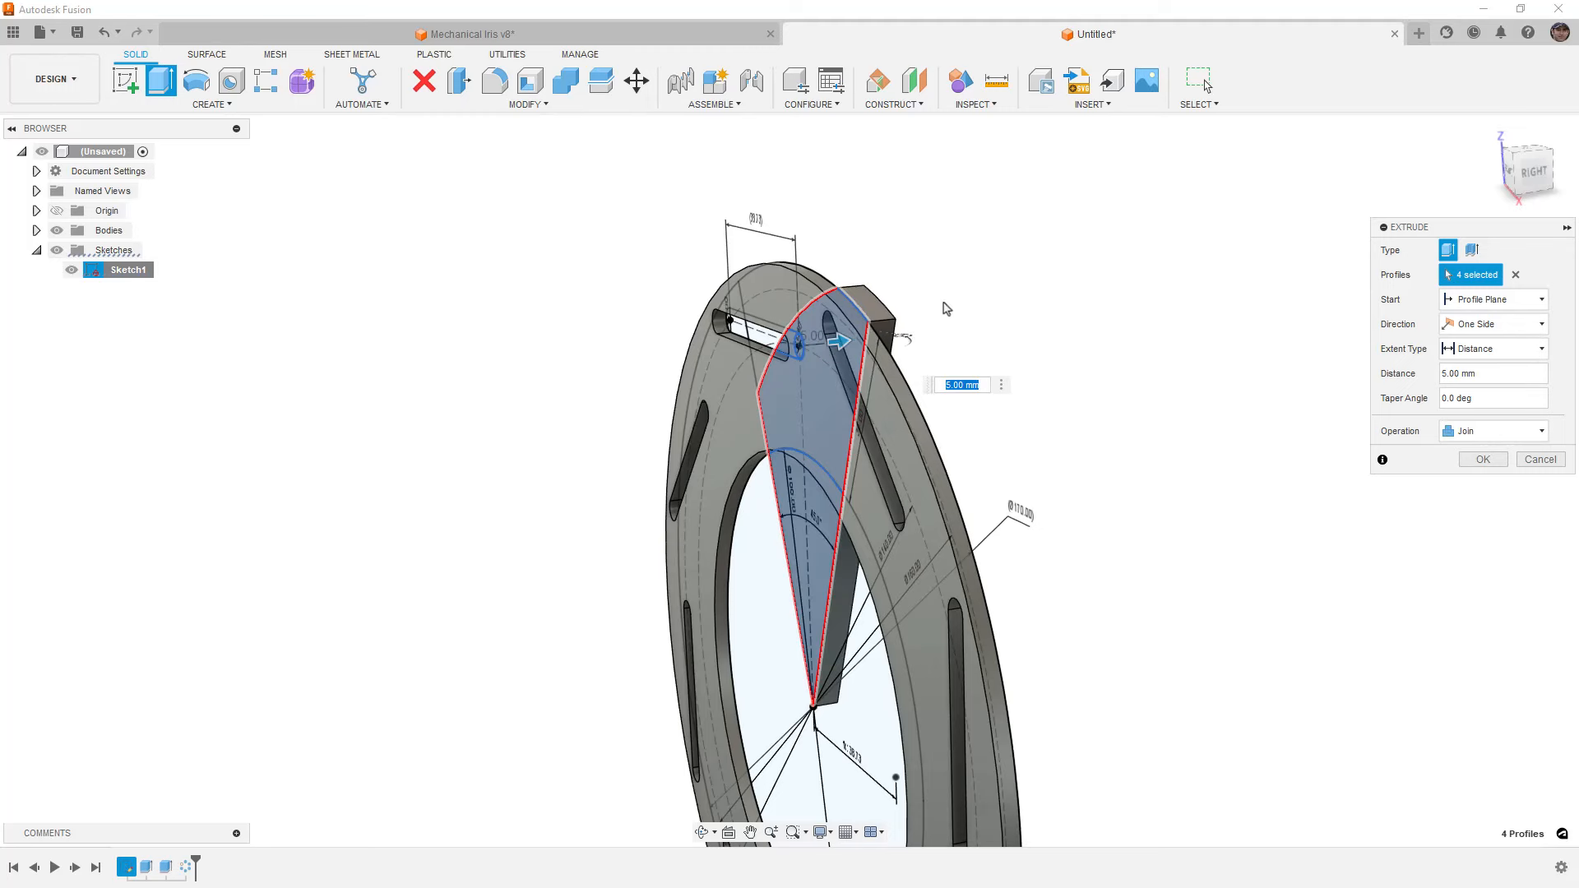
text(2)
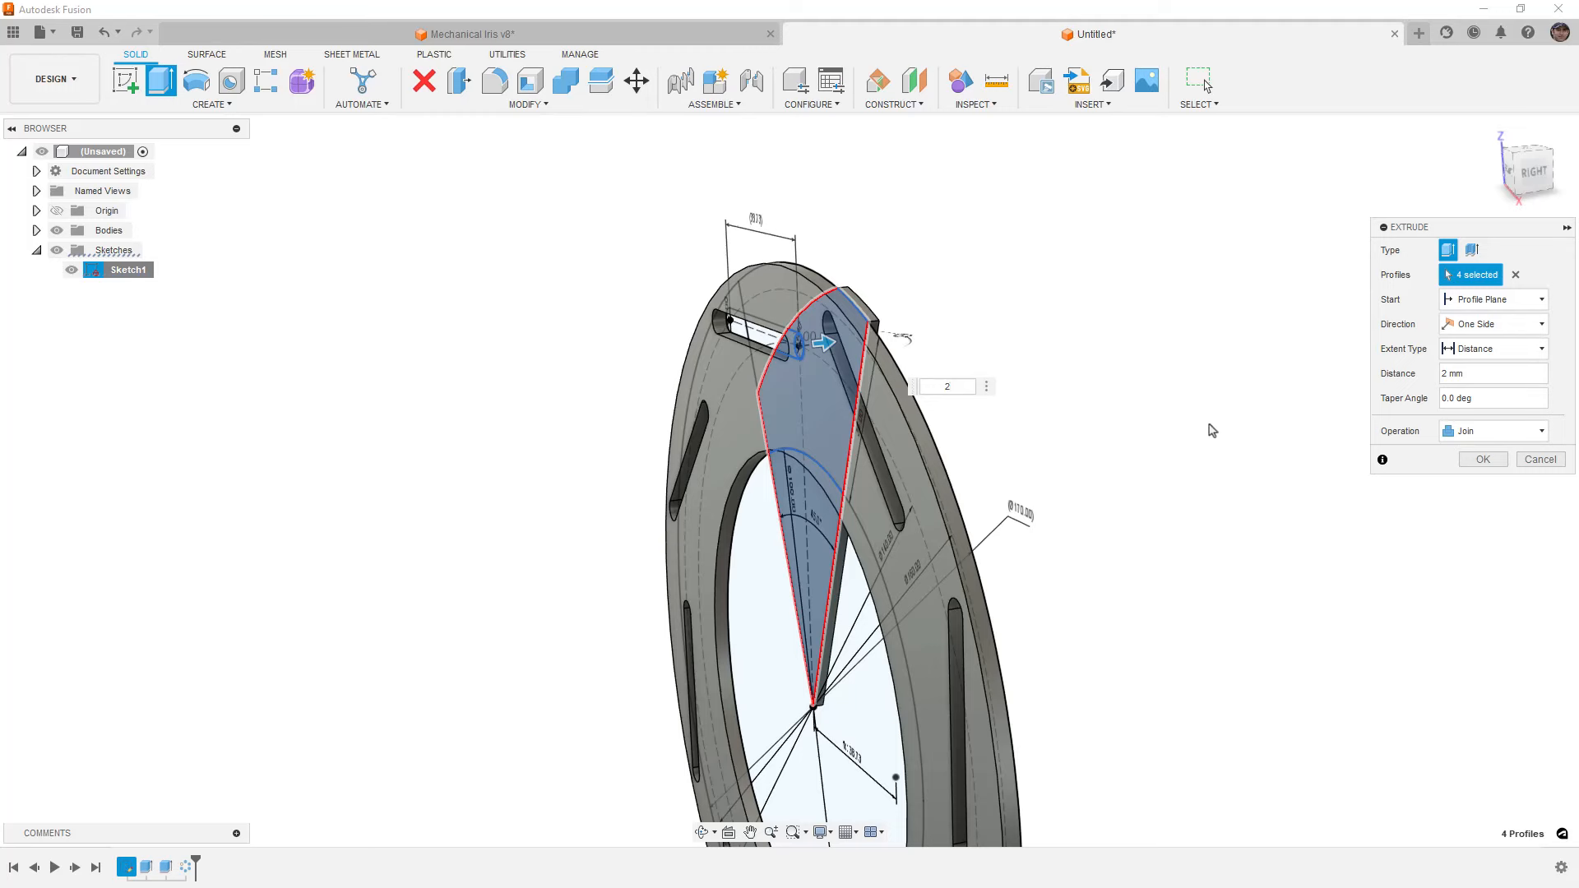
click(1494, 431)
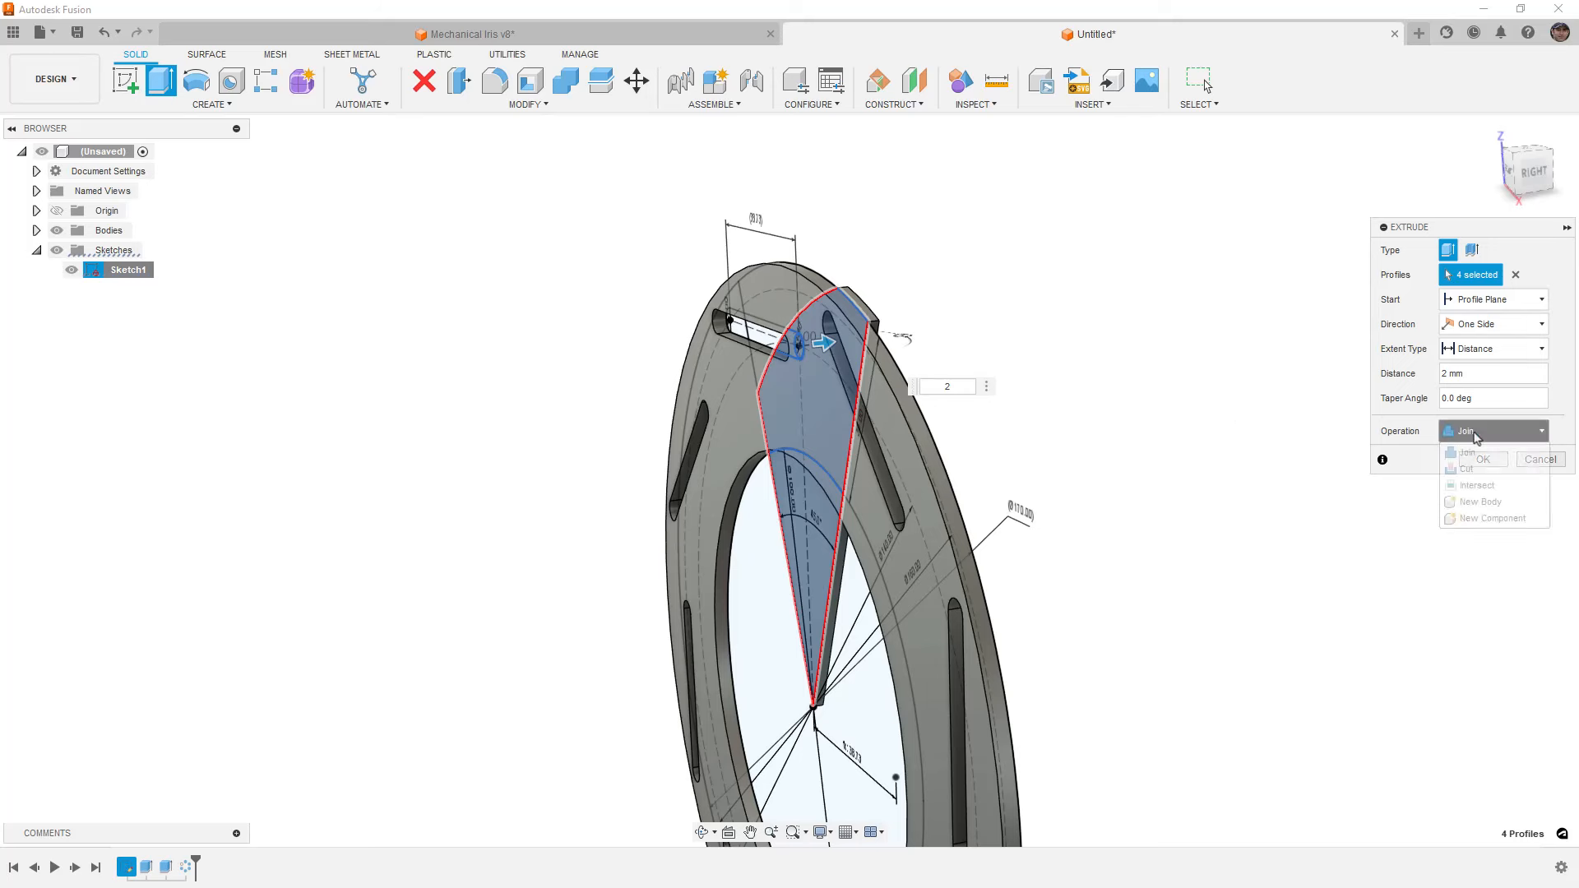
click(1481, 501)
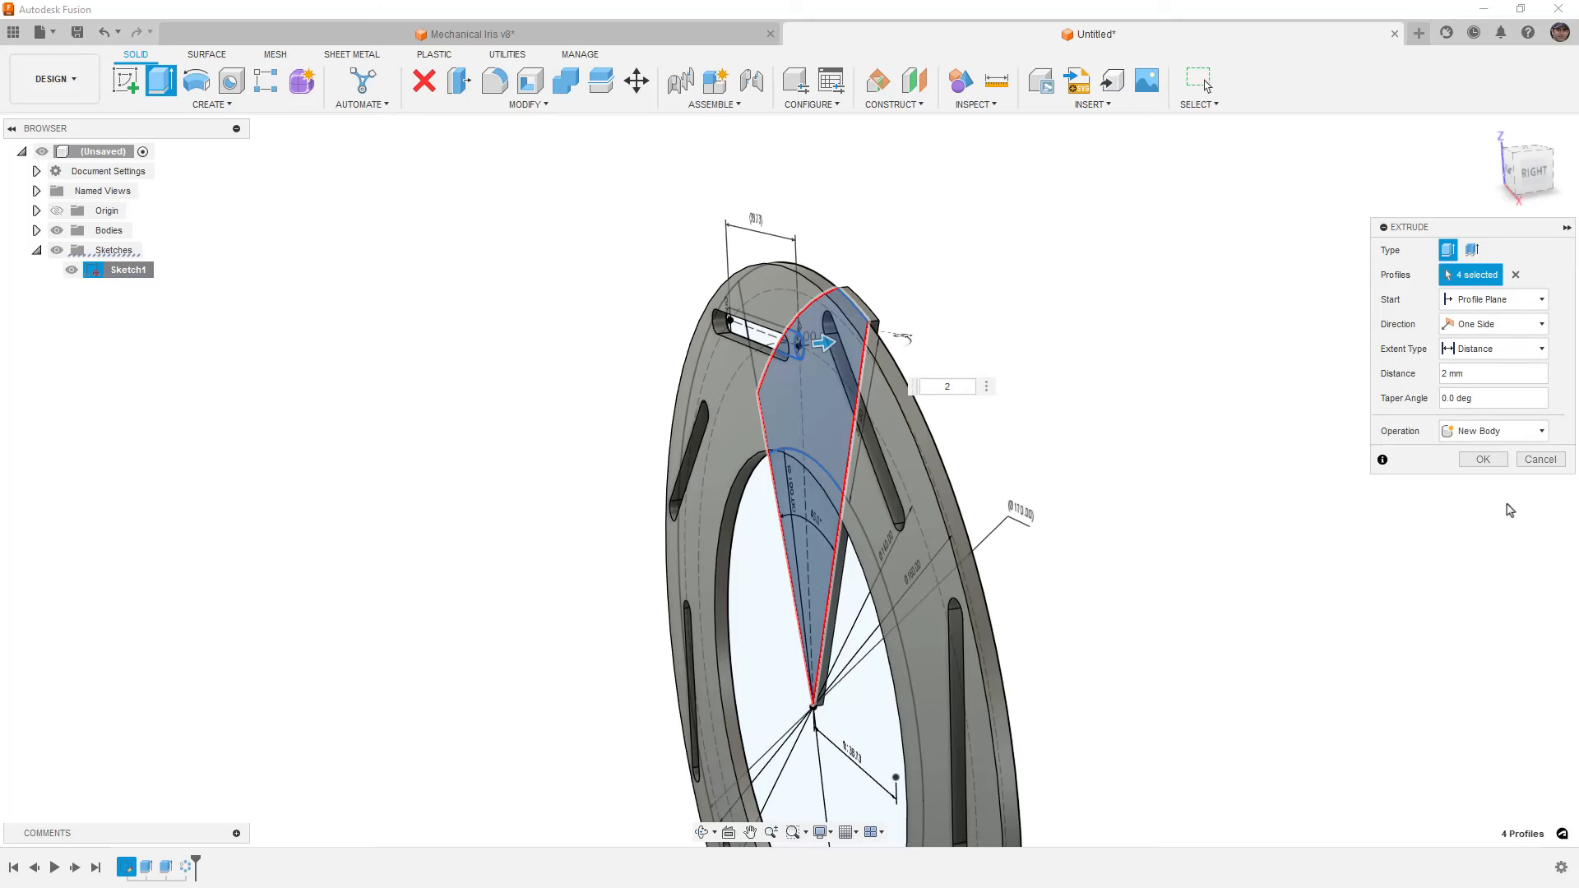
click(1485, 460)
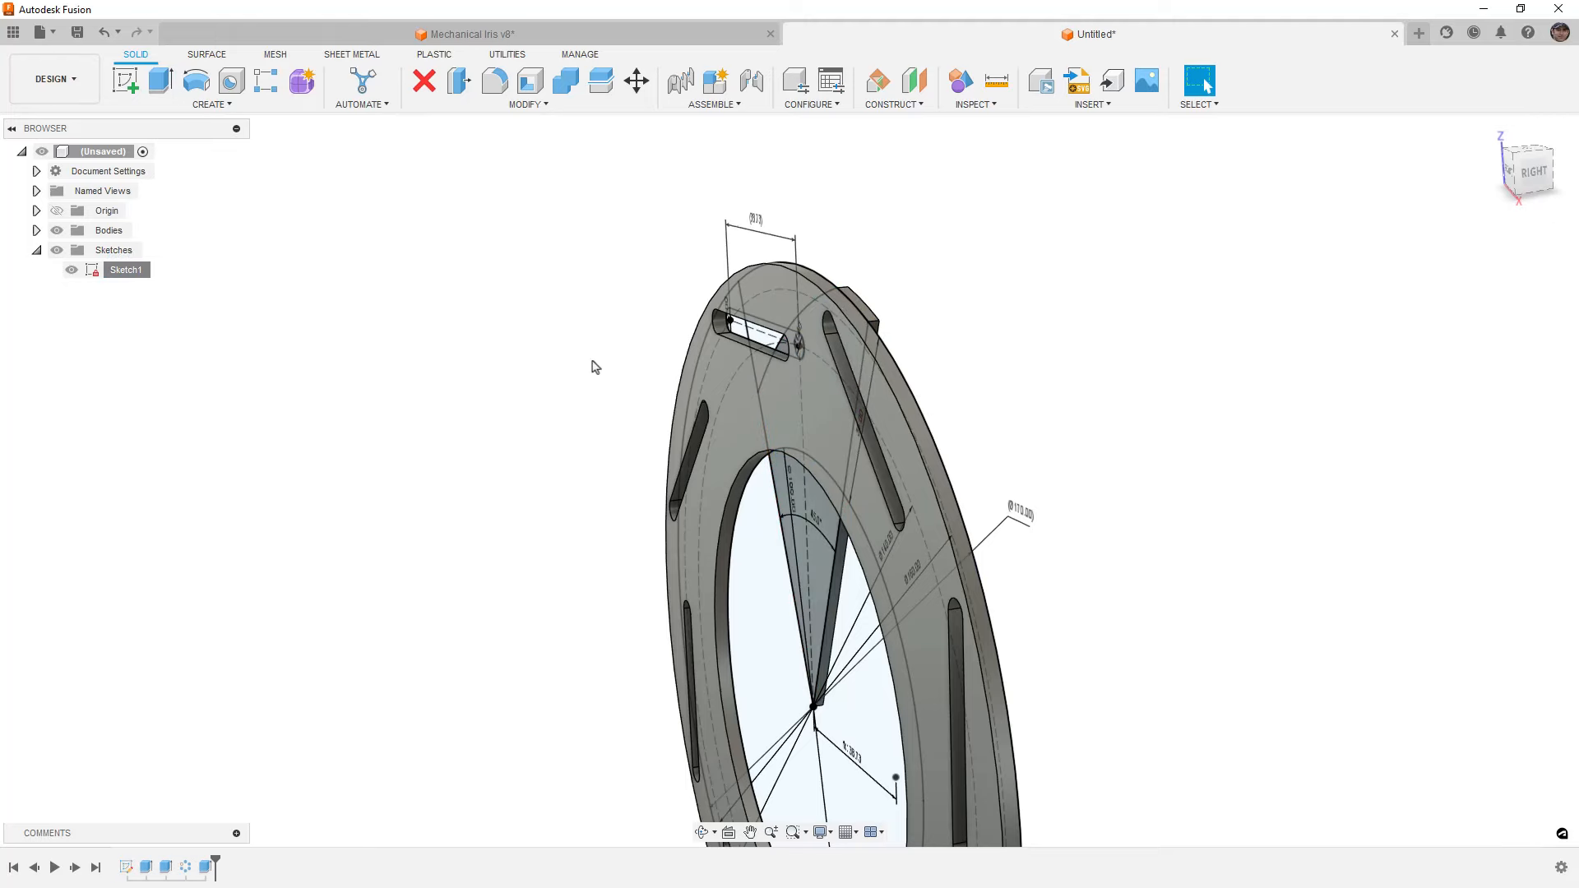
key(e)
scroll(802, 350, up, 5)
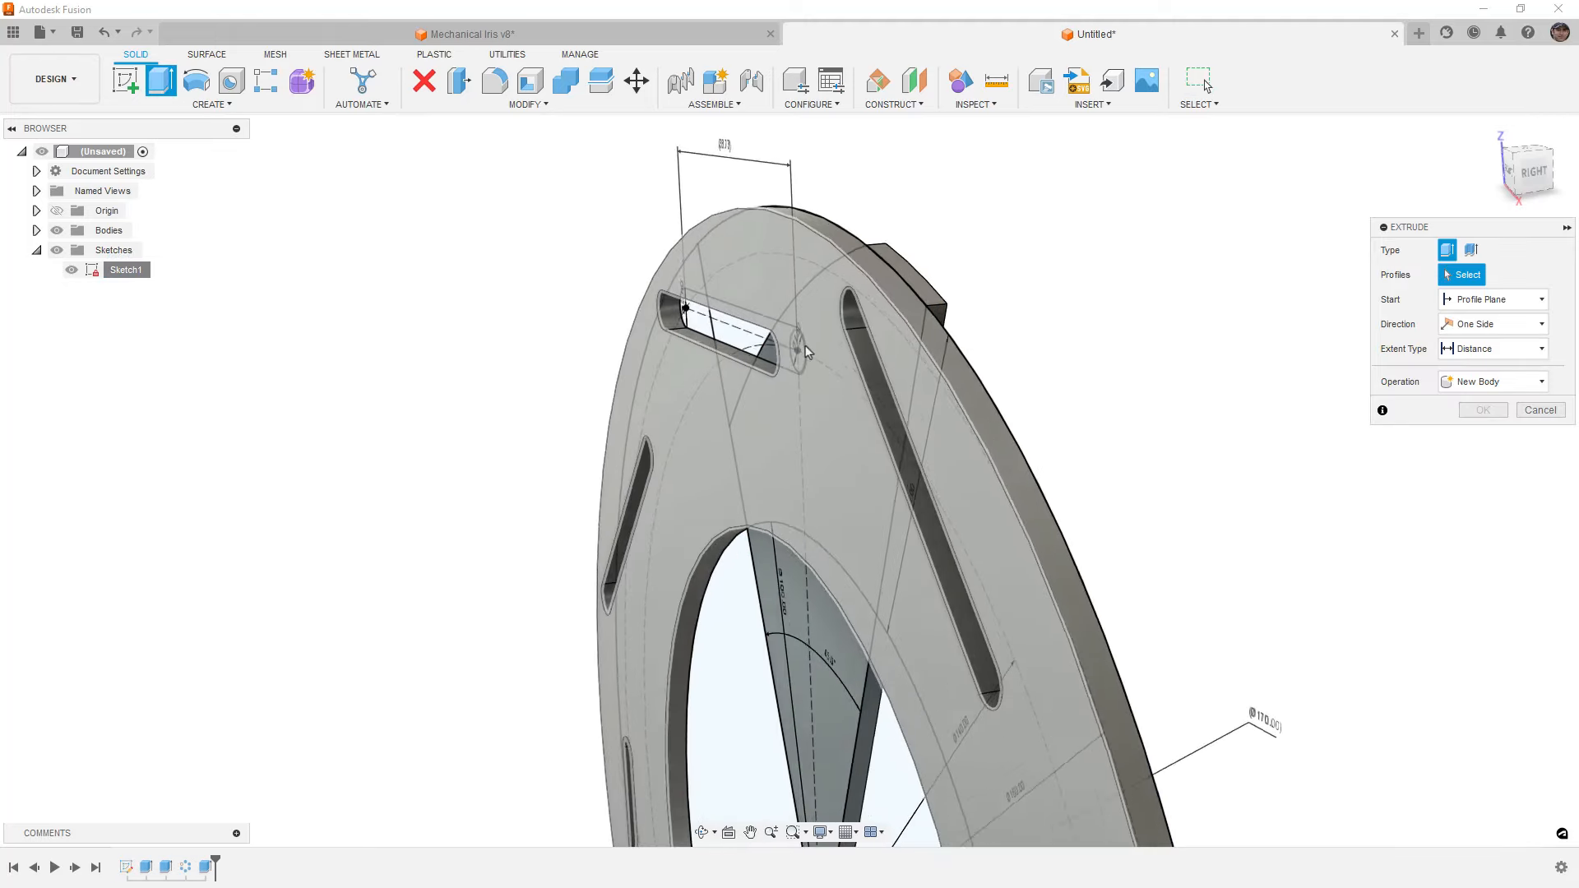
key(Escape)
right_click(1135, 290)
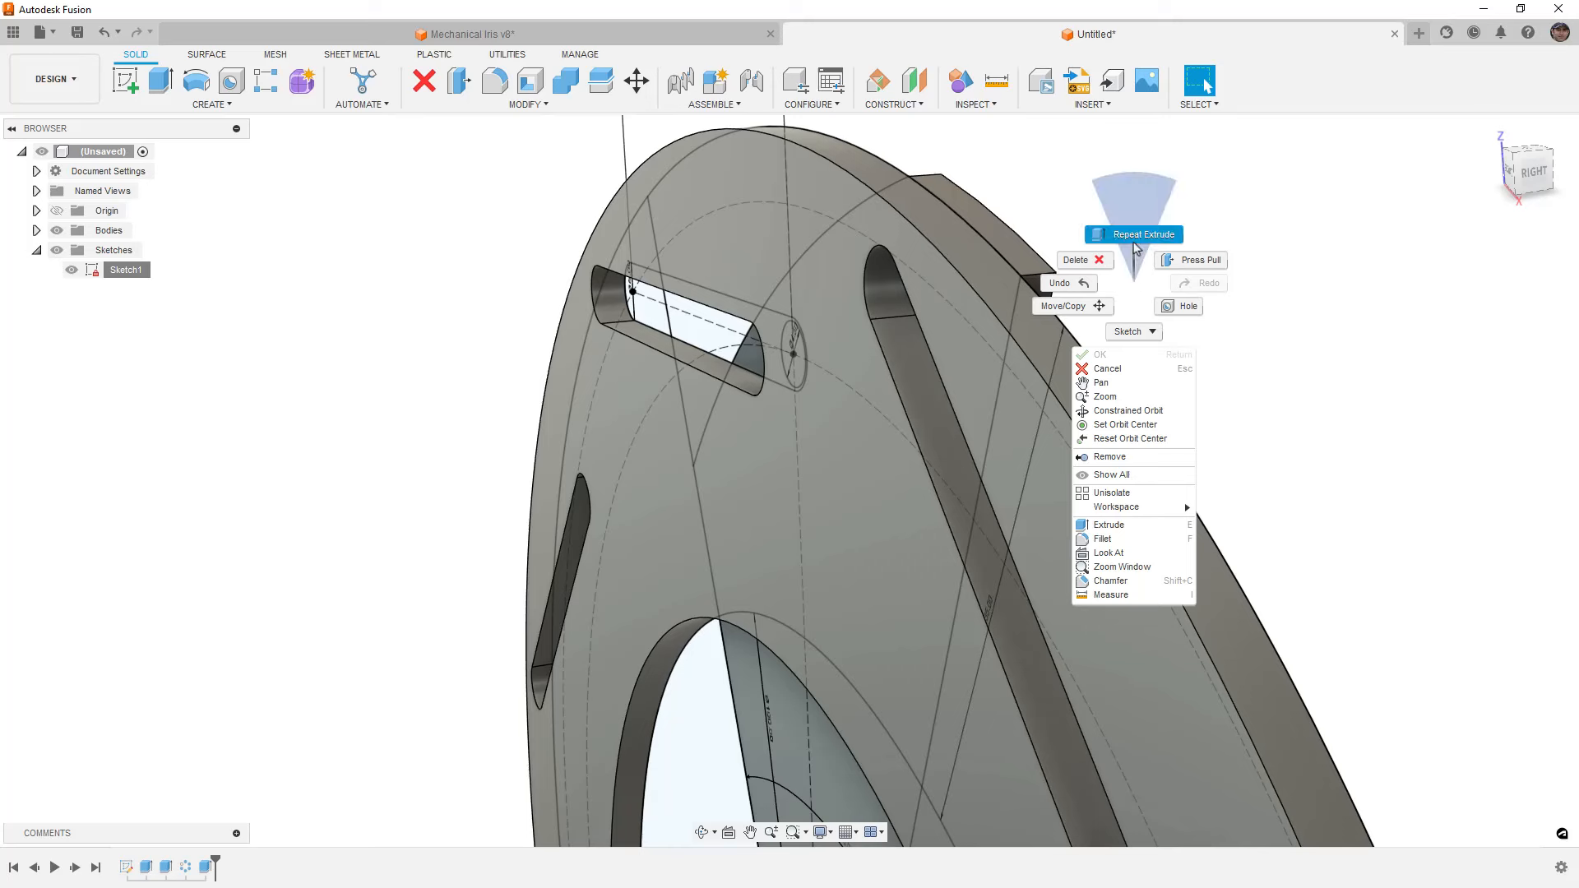
click(1133, 281)
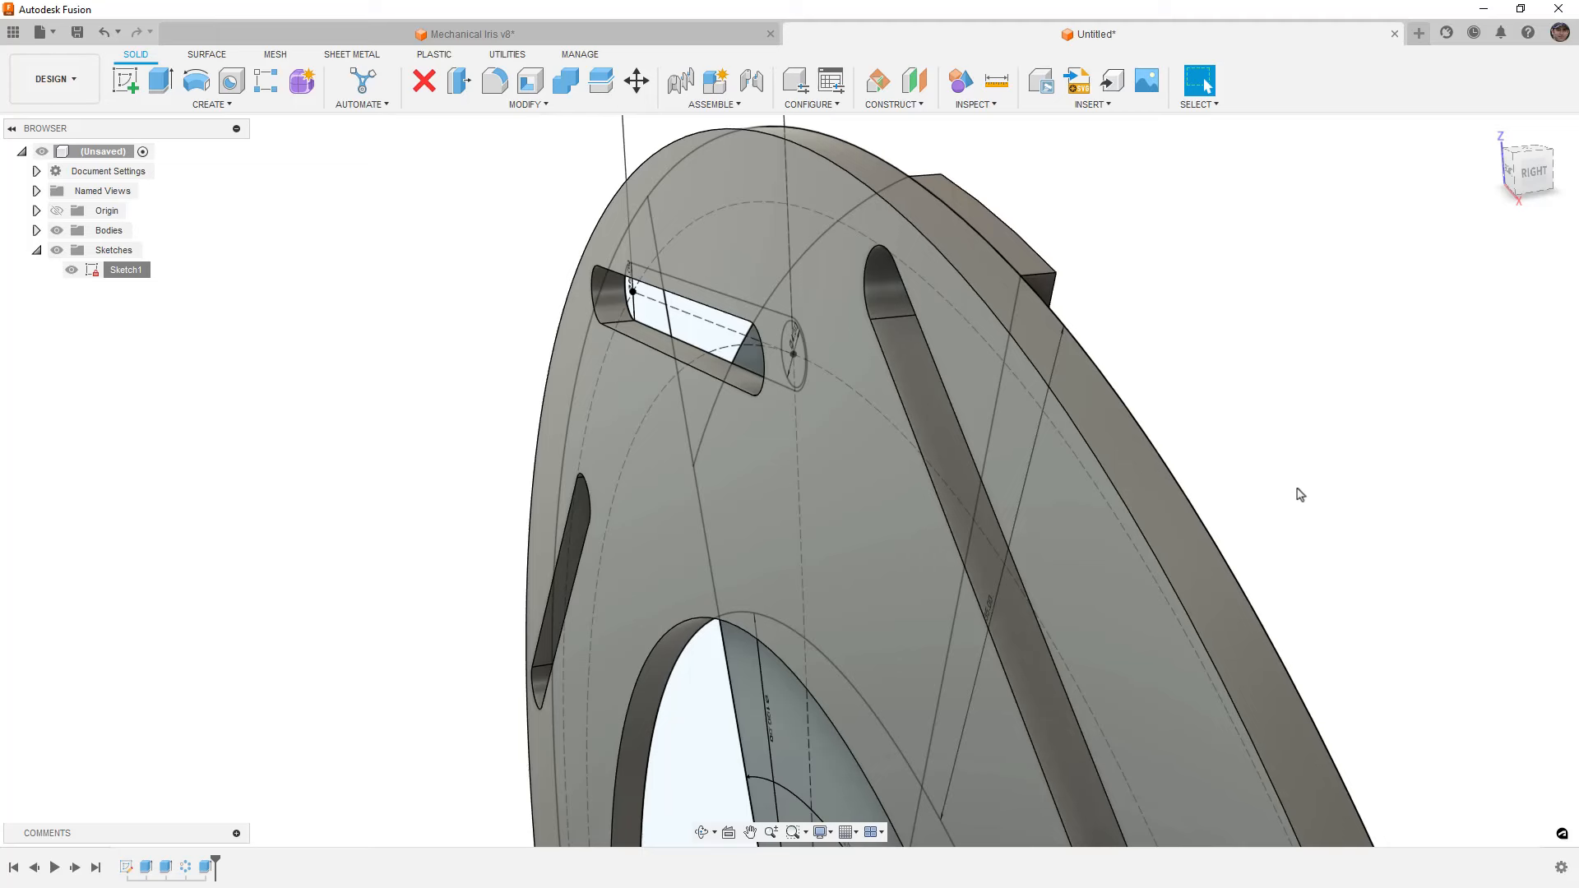
Extrude the pin circle at the end of the guide slot by -8 mm with the Join operation
key(e)
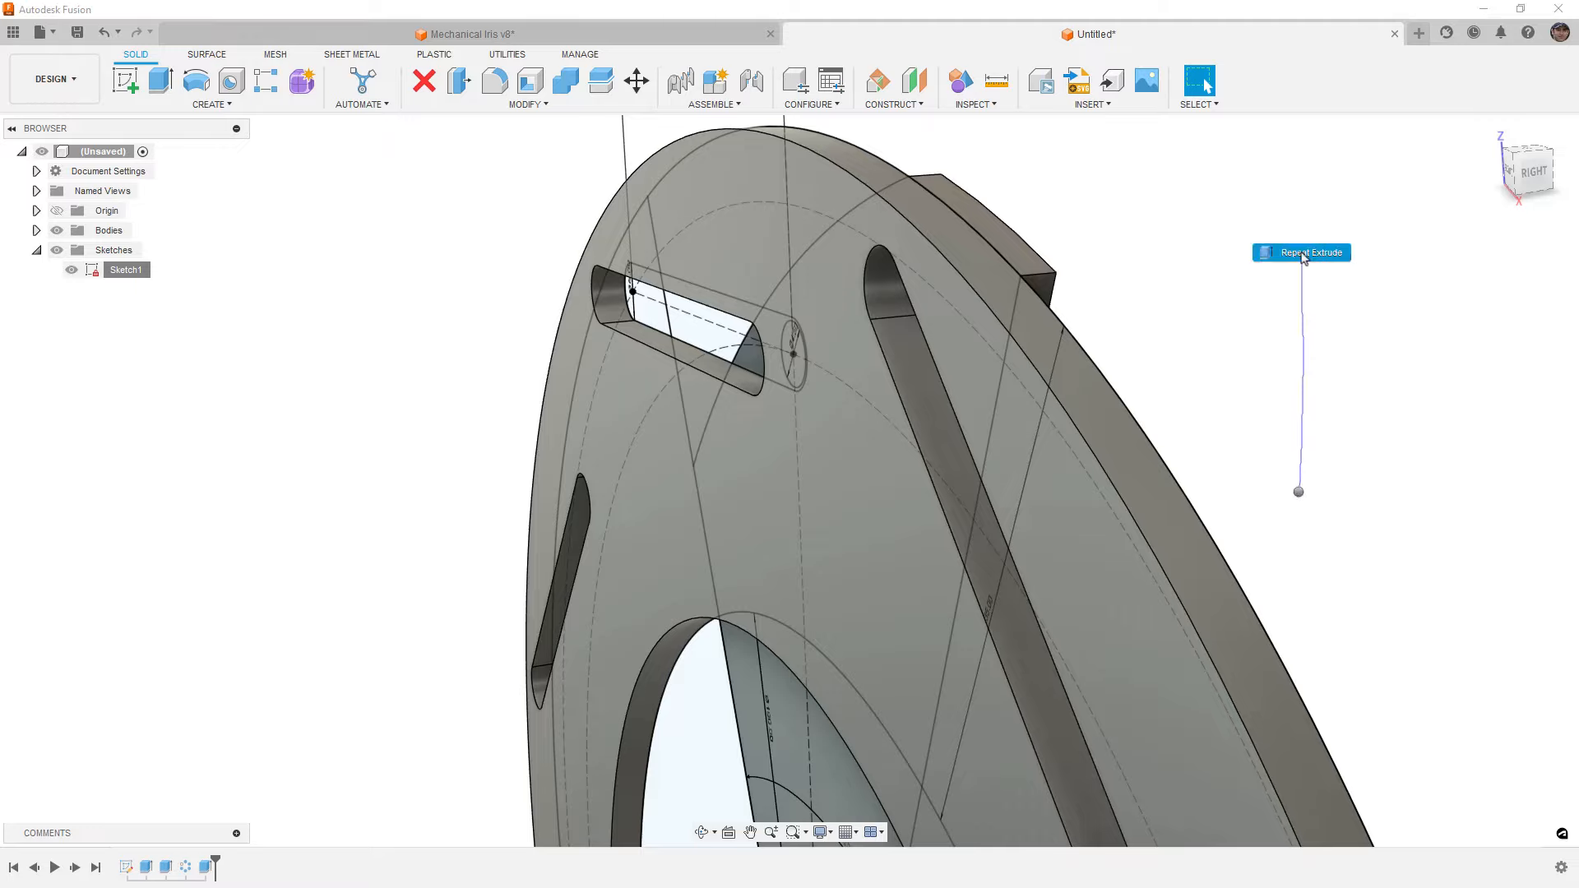
scroll(793, 360, up, 2)
middle_drag(793, 367, 836, 367)
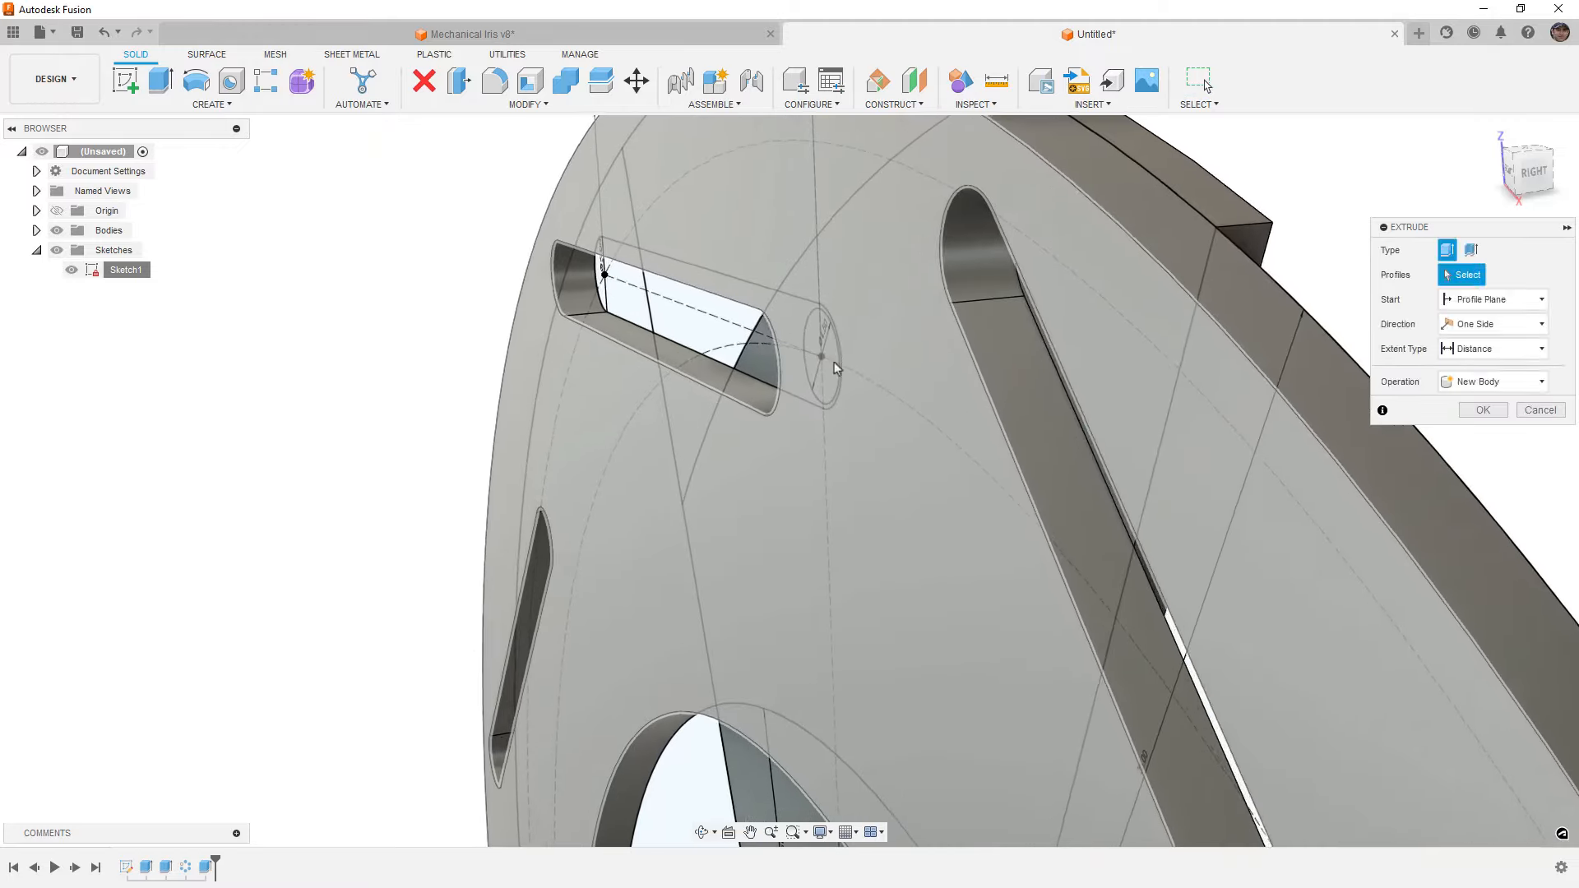
shift+middle_drag(757, 411, 772, 367)
click(766, 339)
drag(780, 377, 778, 261)
shift+middle_drag(778, 262, 800, 308)
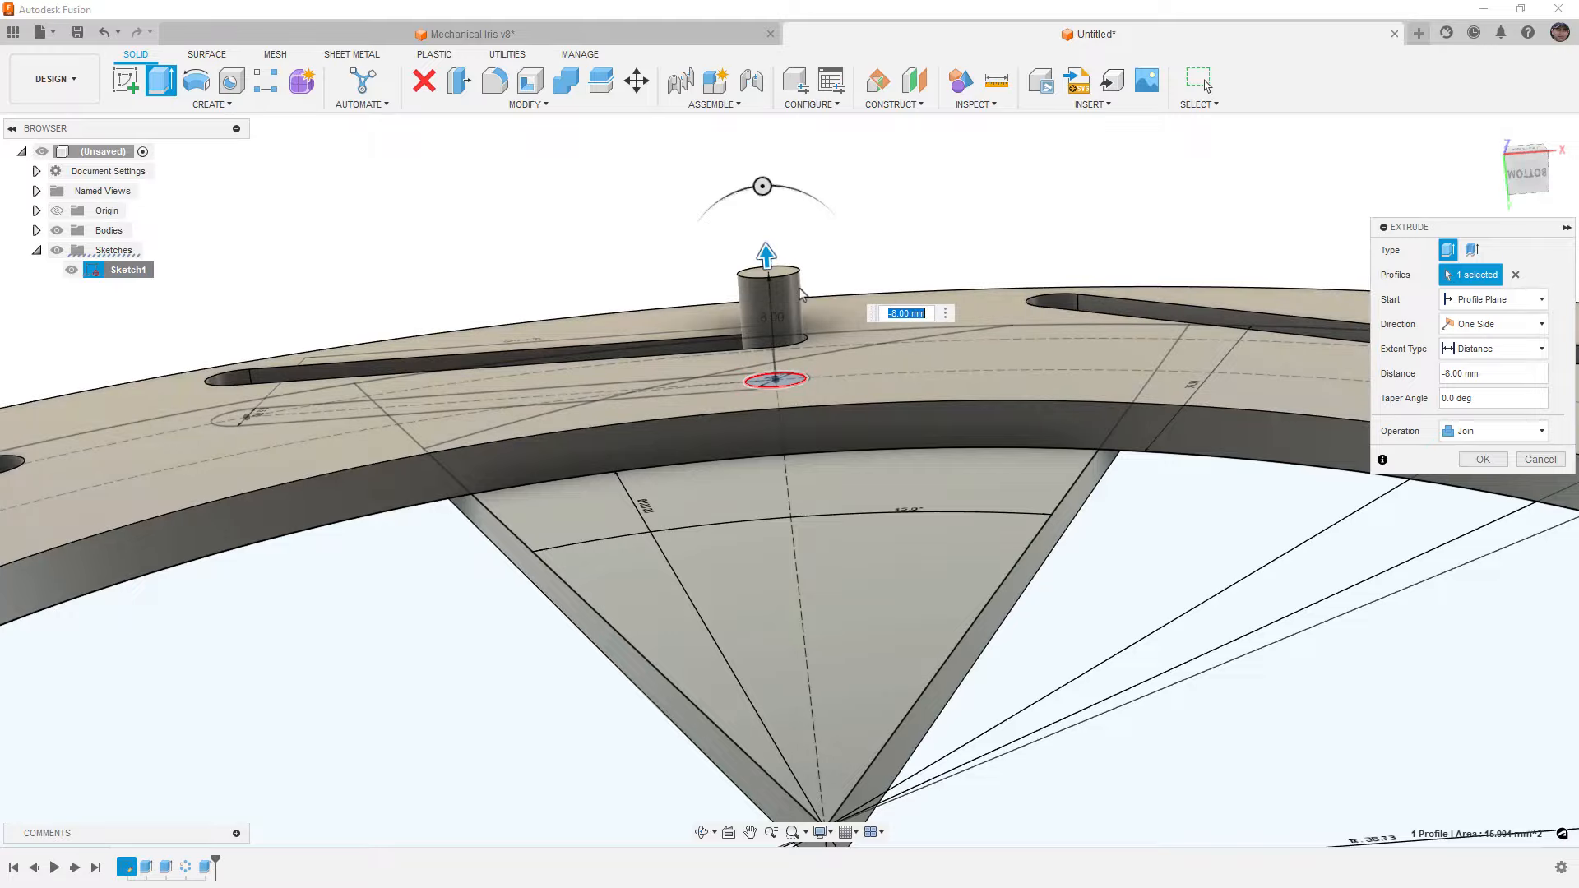
mouse_move(835, 248)
shift+middle_down()
mouse_move(860, 338)
mouse_move(811, 361)
mouse_move(845, 266)
shift+middle_up()
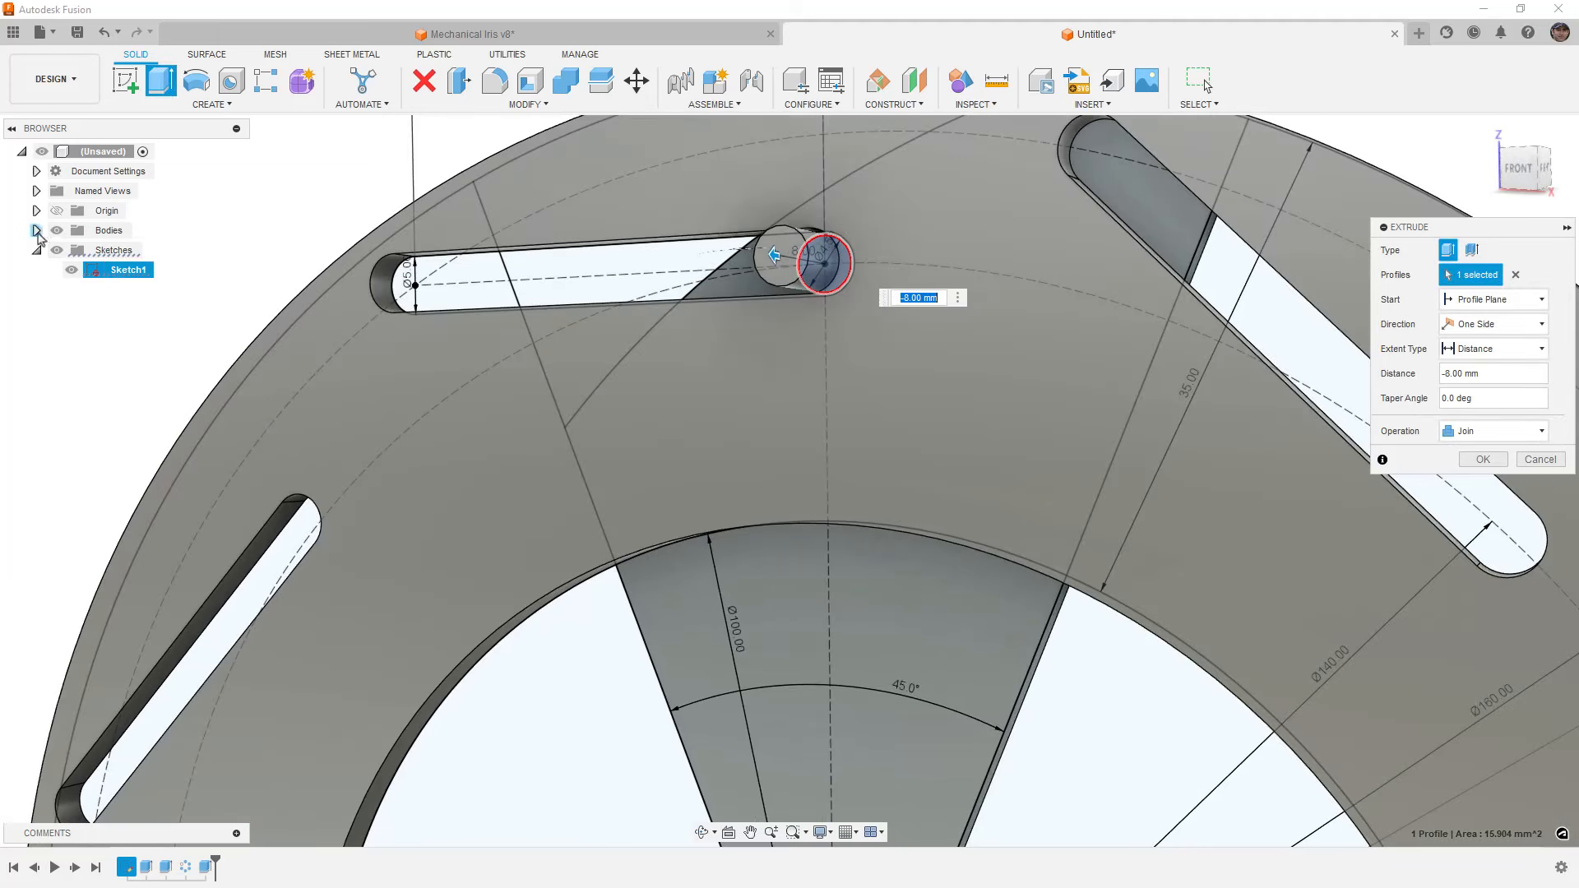
Hide the ring body so the pin joins only the blade, and complete the pin extrusion
click(36, 230)
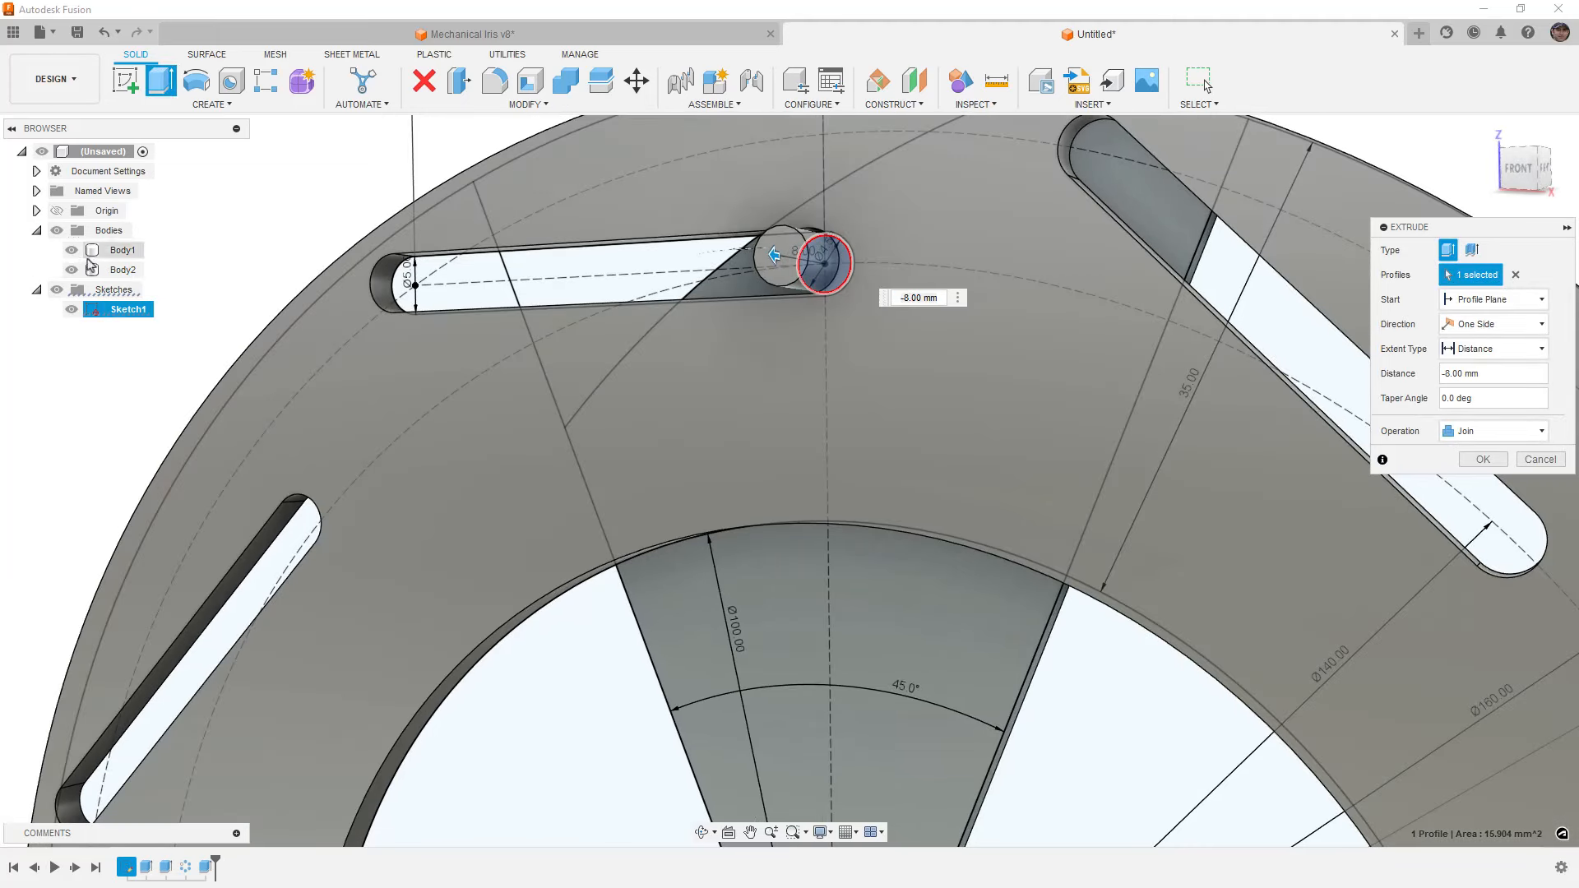
click(72, 250)
scroll(510, 257, down, 3)
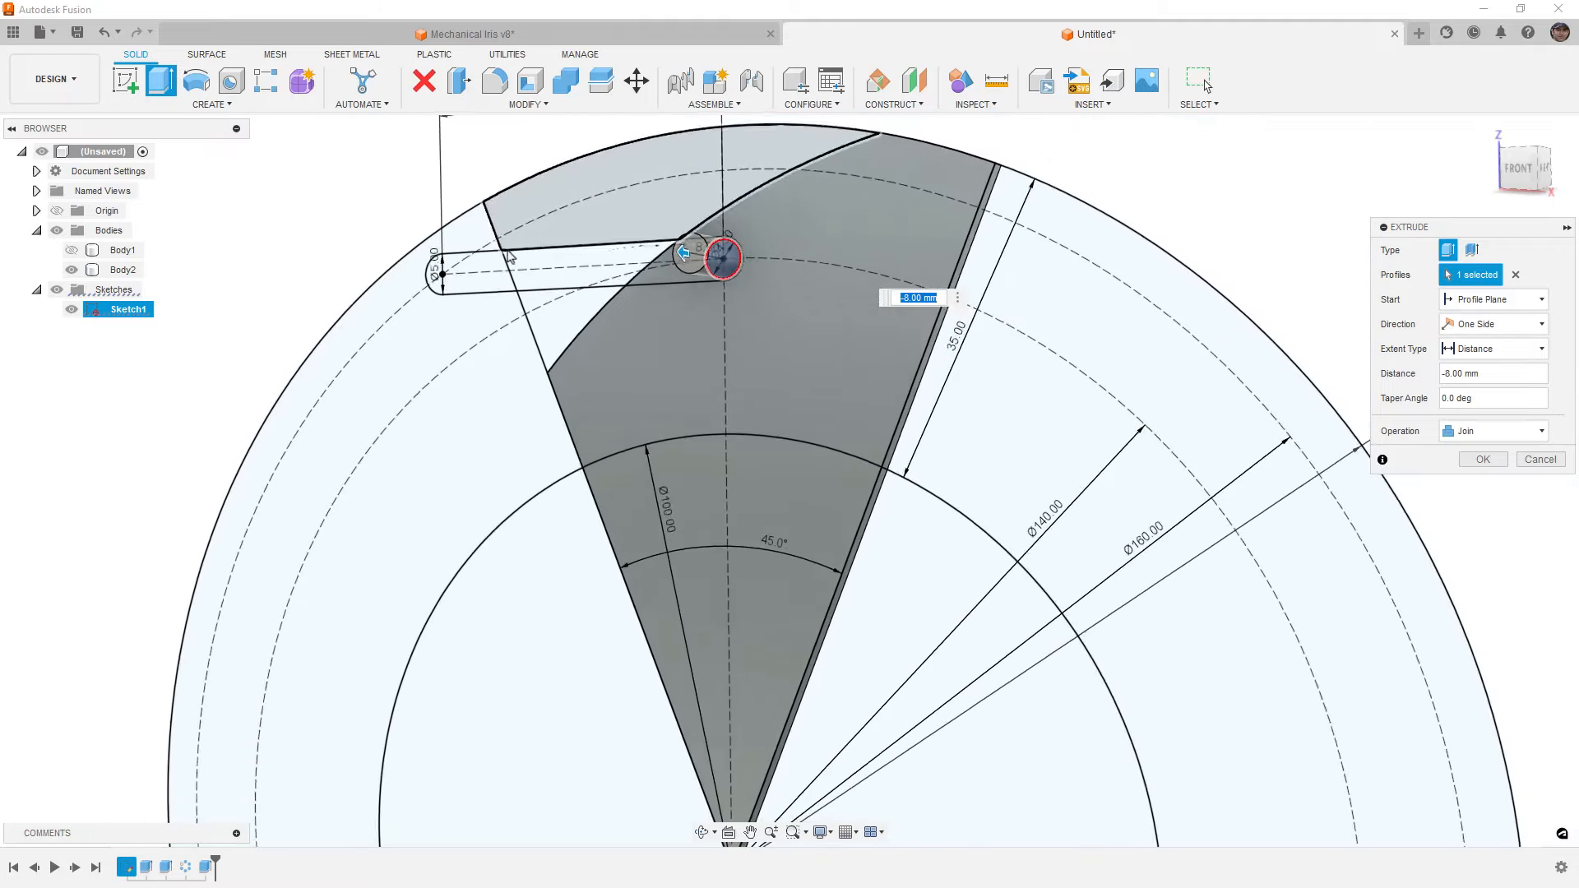
scroll(510, 257, down, 2)
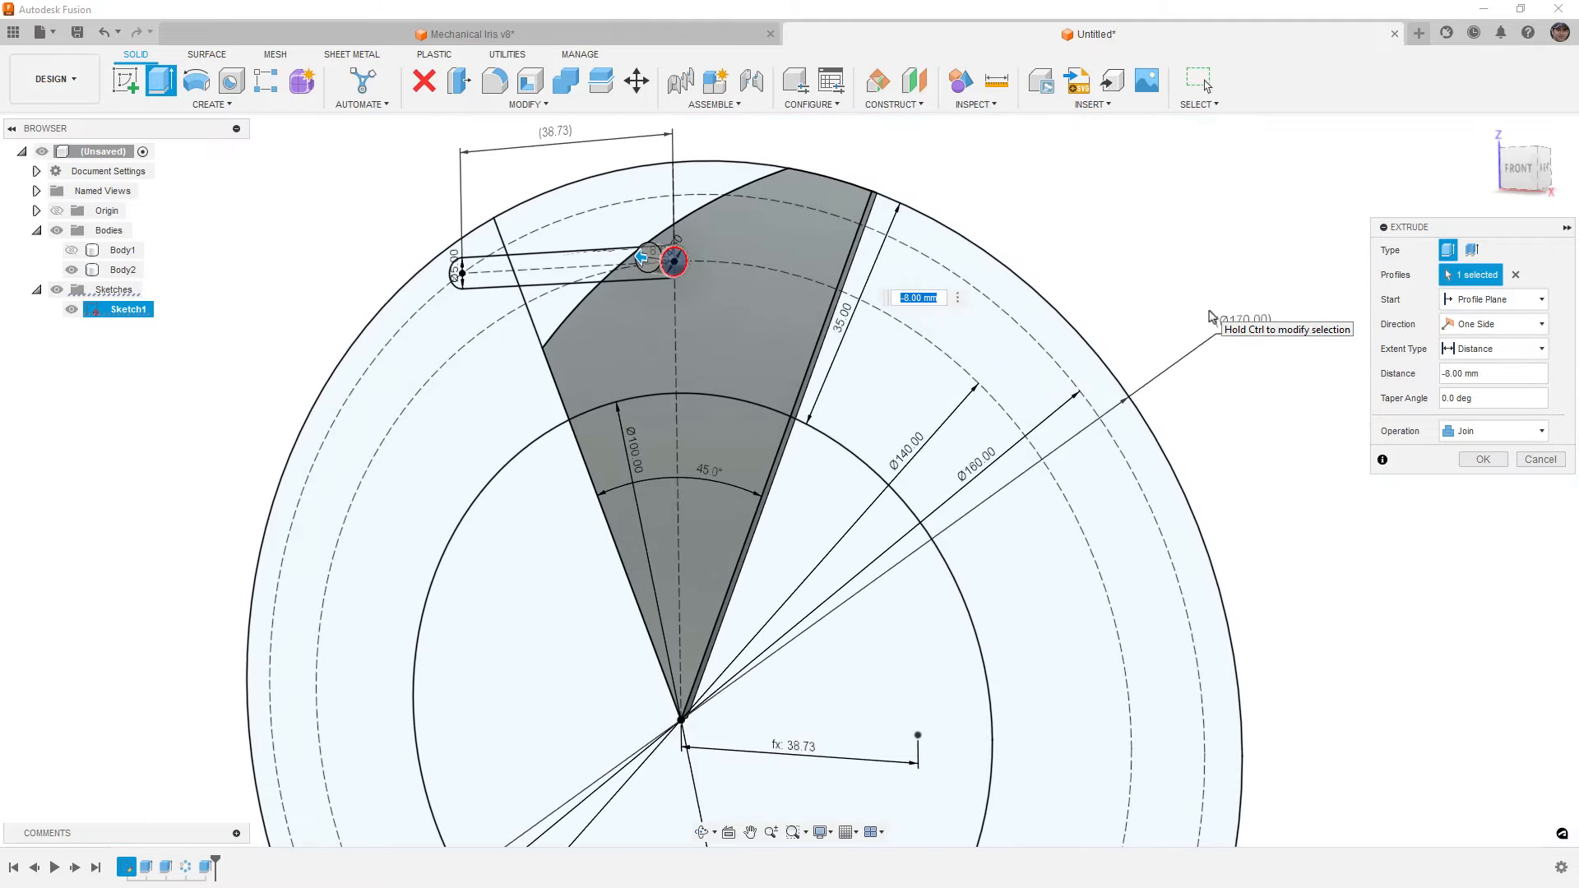
click(1483, 460)
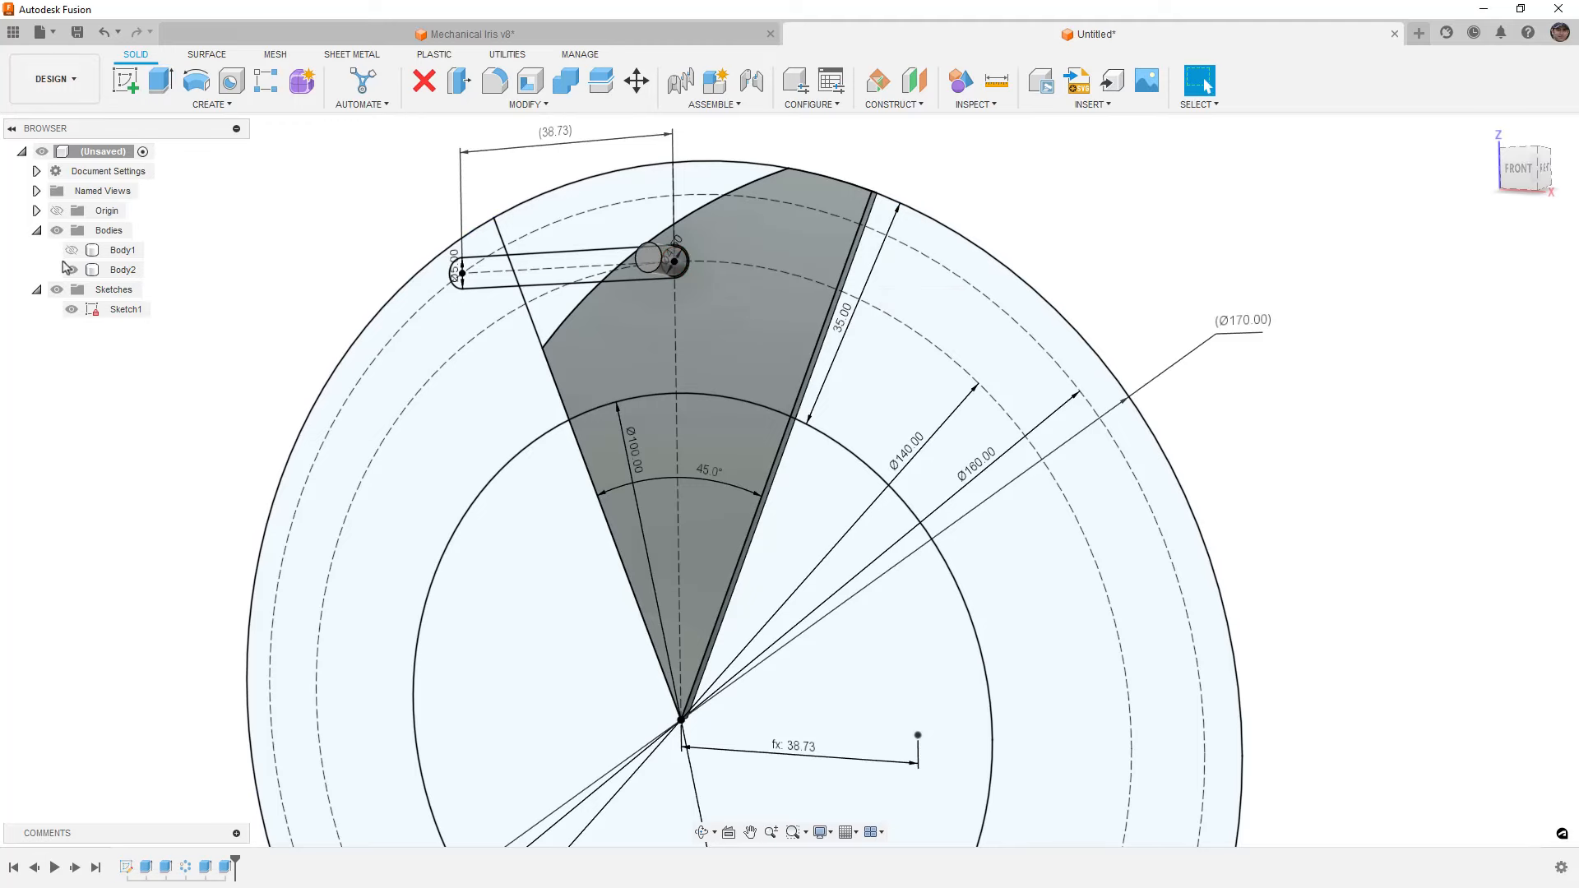
Show the ring body again and hide Sketch1
click(72, 250)
click(71, 310)
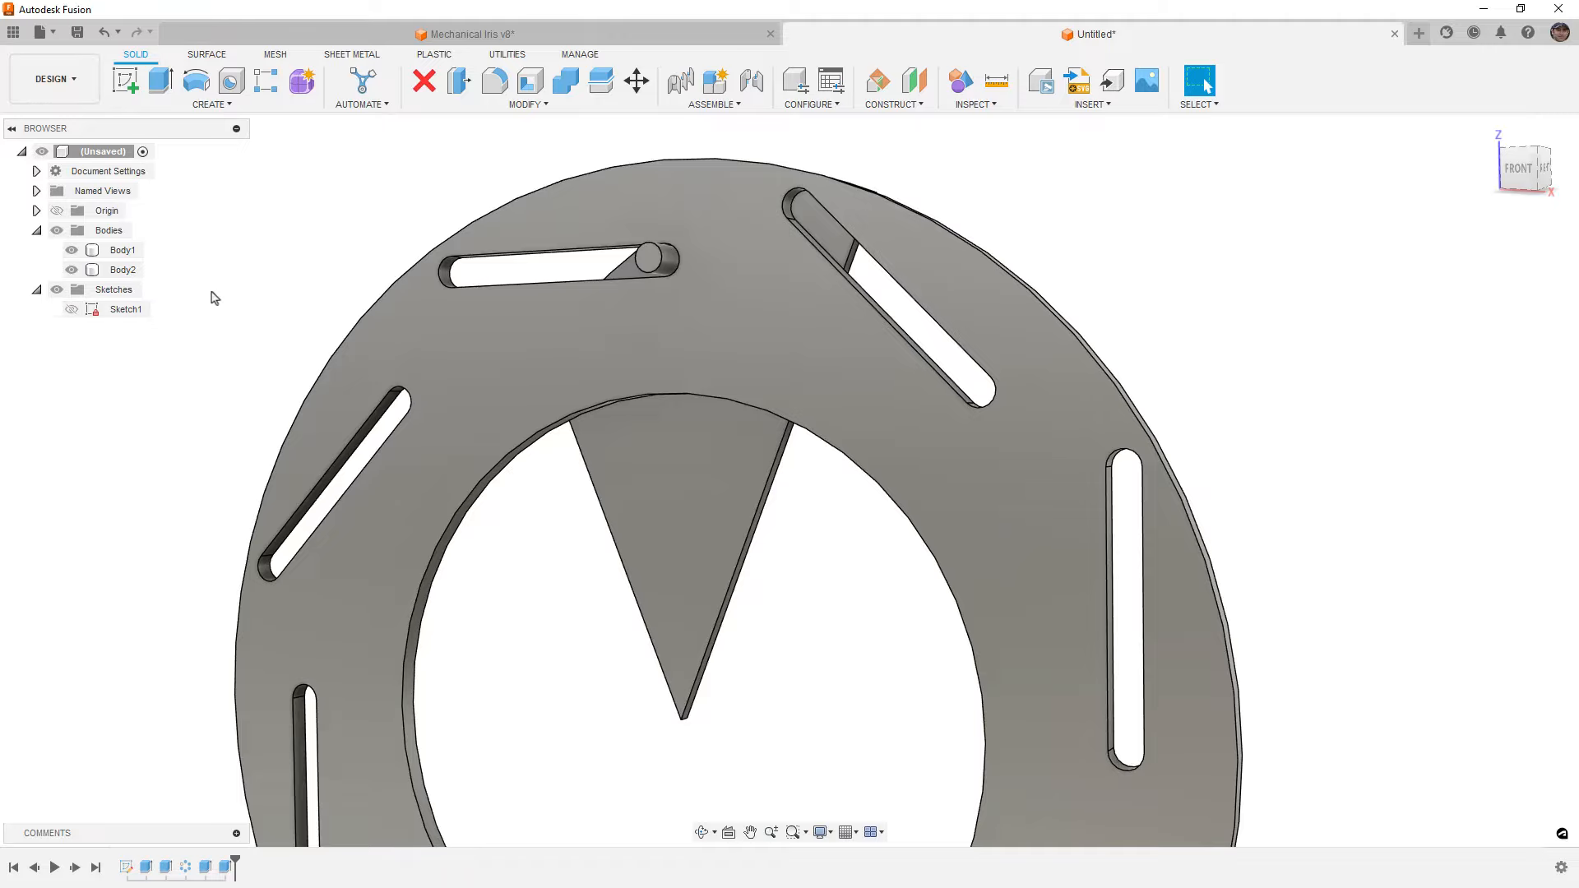
mouse_move(271, 303)
shift+middle_down()
mouse_move(1209, 271)
mouse_move(946, 293)
mouse_move(960, 319)
mouse_move(1029, 337)
shift+middle_up()
Fillet the three outer corner edges of the blade with a 5 mm constant radius
scroll(481, 322, up, 4)
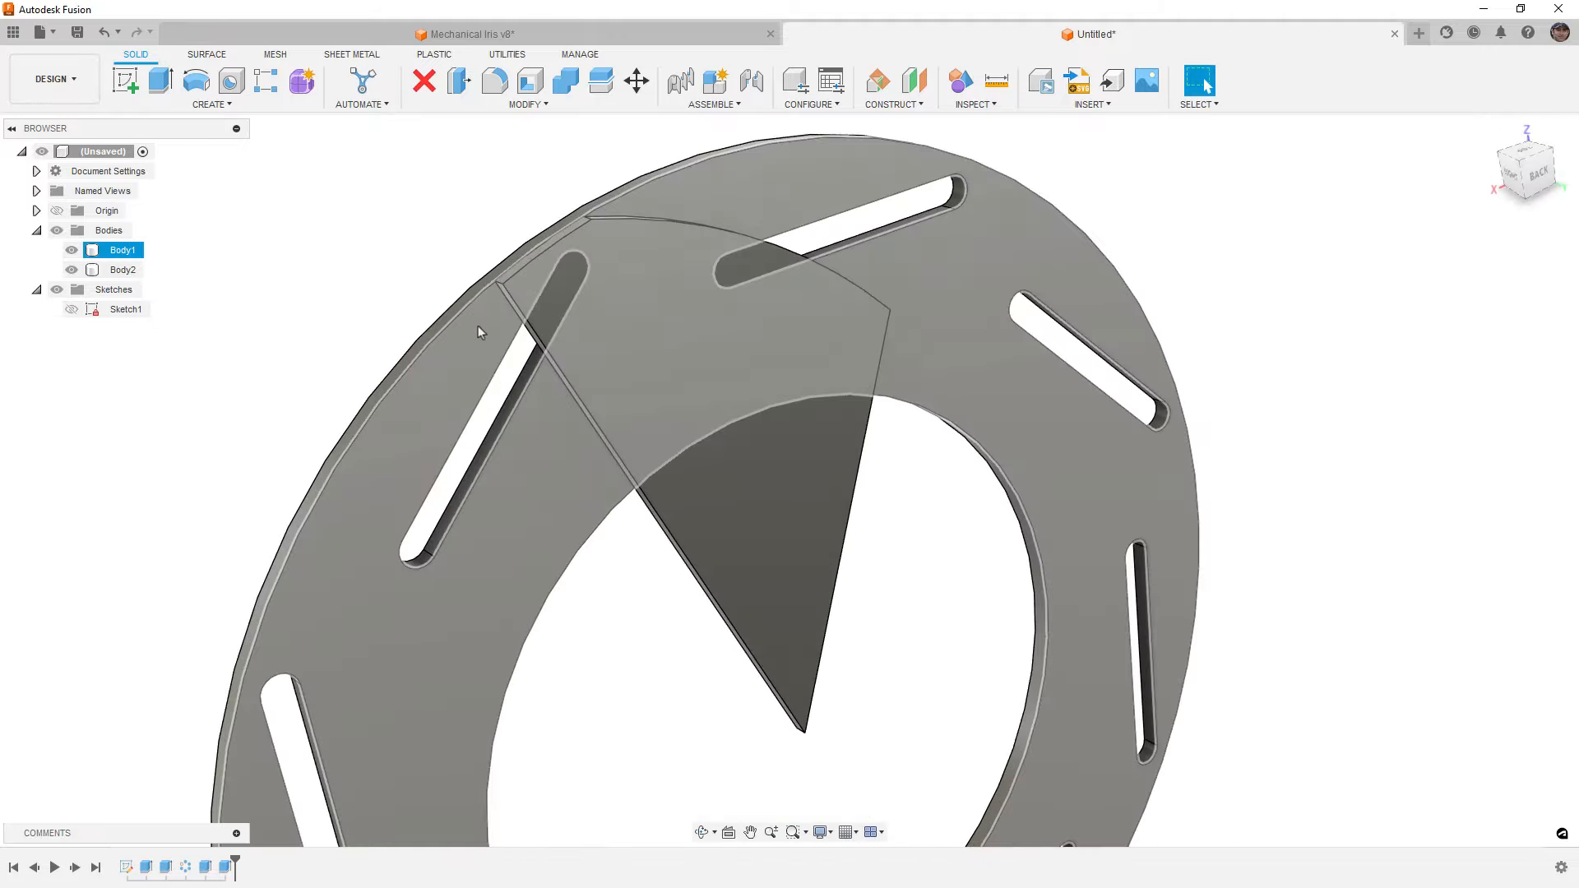
key(f)
shift+middle_drag(497, 296, 545, 298)
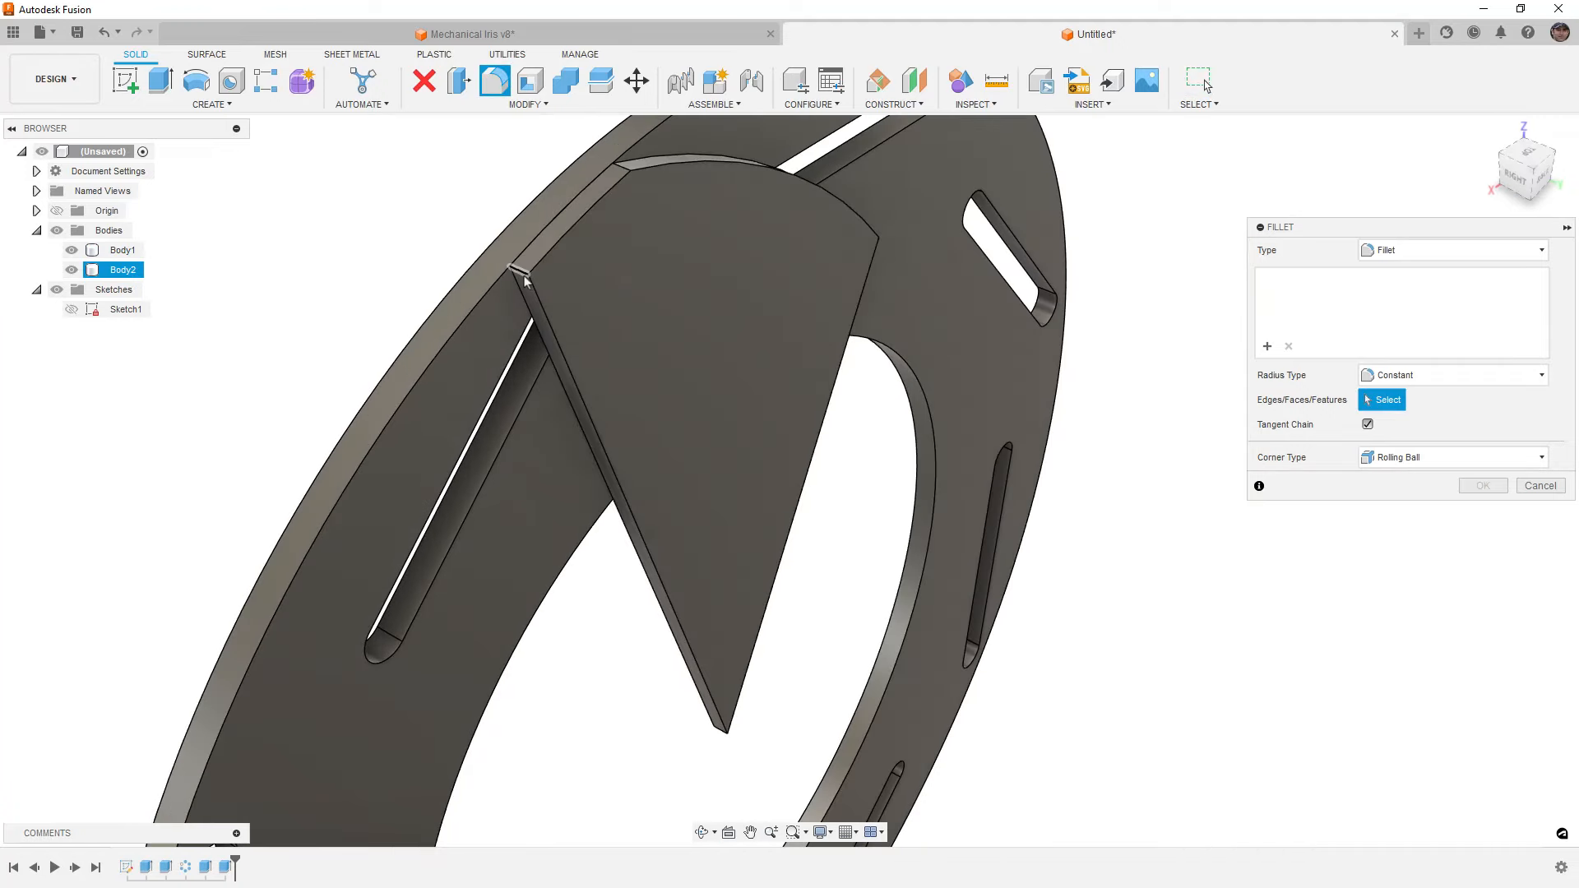
click(534, 303)
click(622, 167)
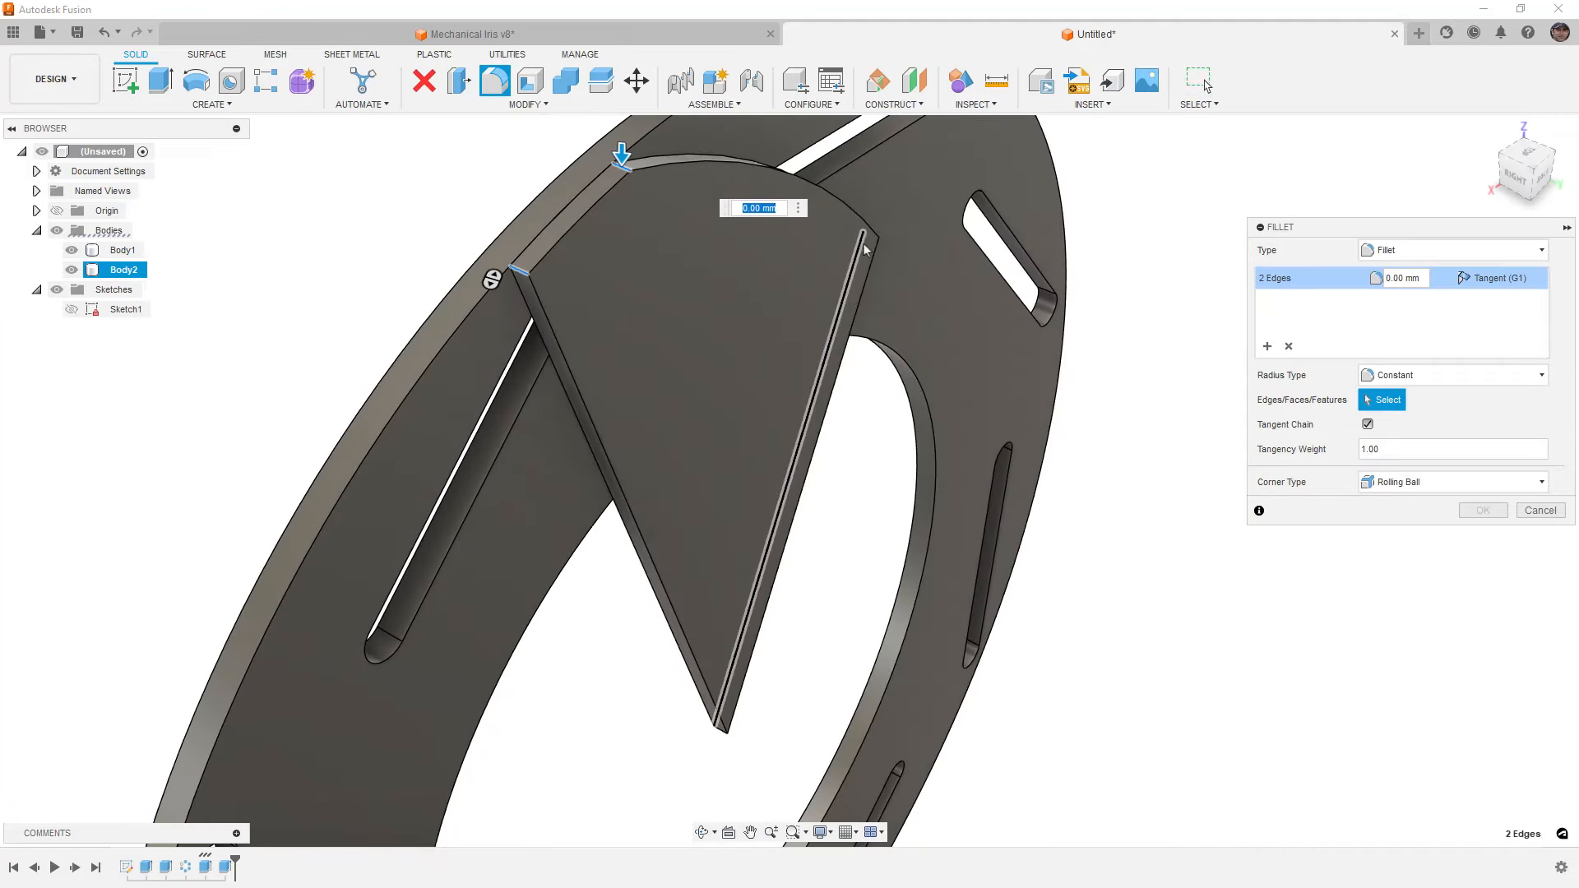
click(872, 239)
text(7.5)
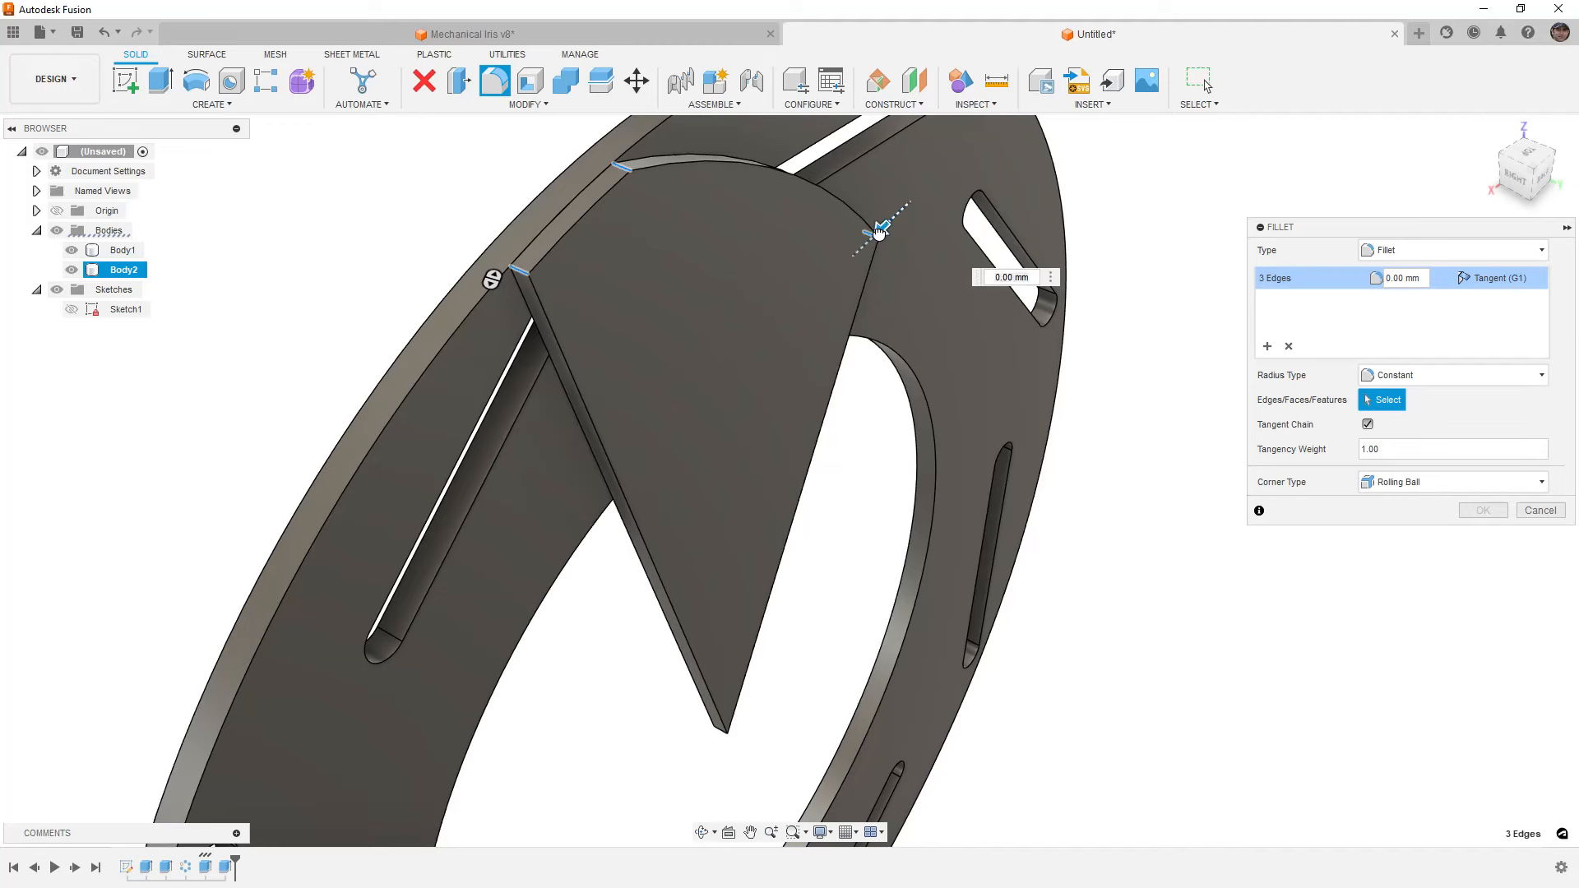
drag(875, 239, 877, 236)
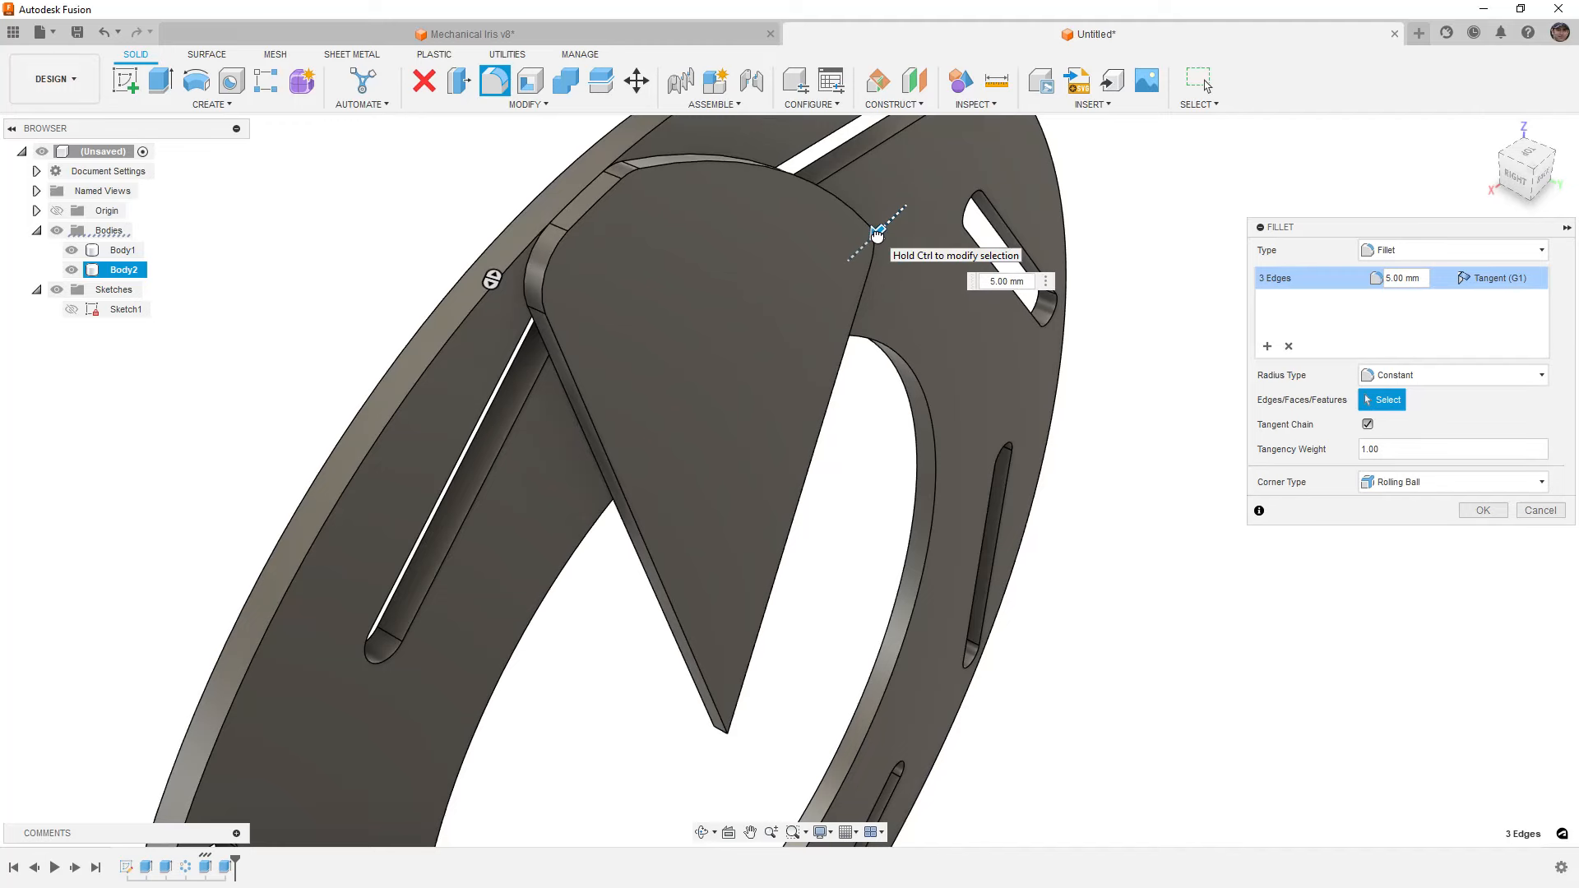
click(1483, 510)
Create an internal standard component from the blade body and make it active
scroll(752, 271, down, 4)
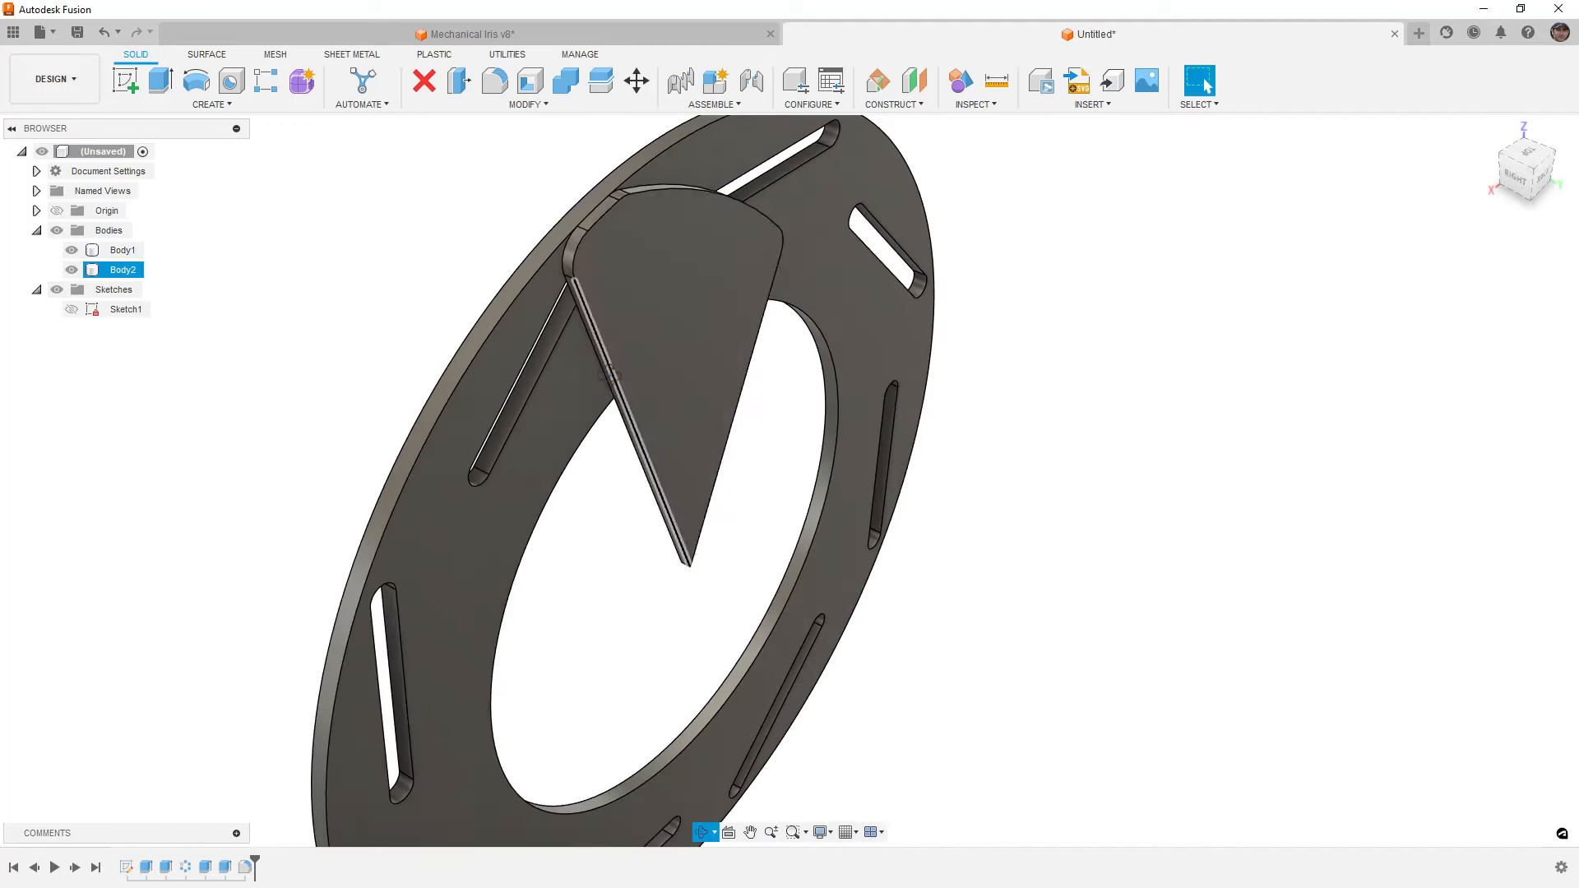
shift+middle_drag(609, 374, 932, 334)
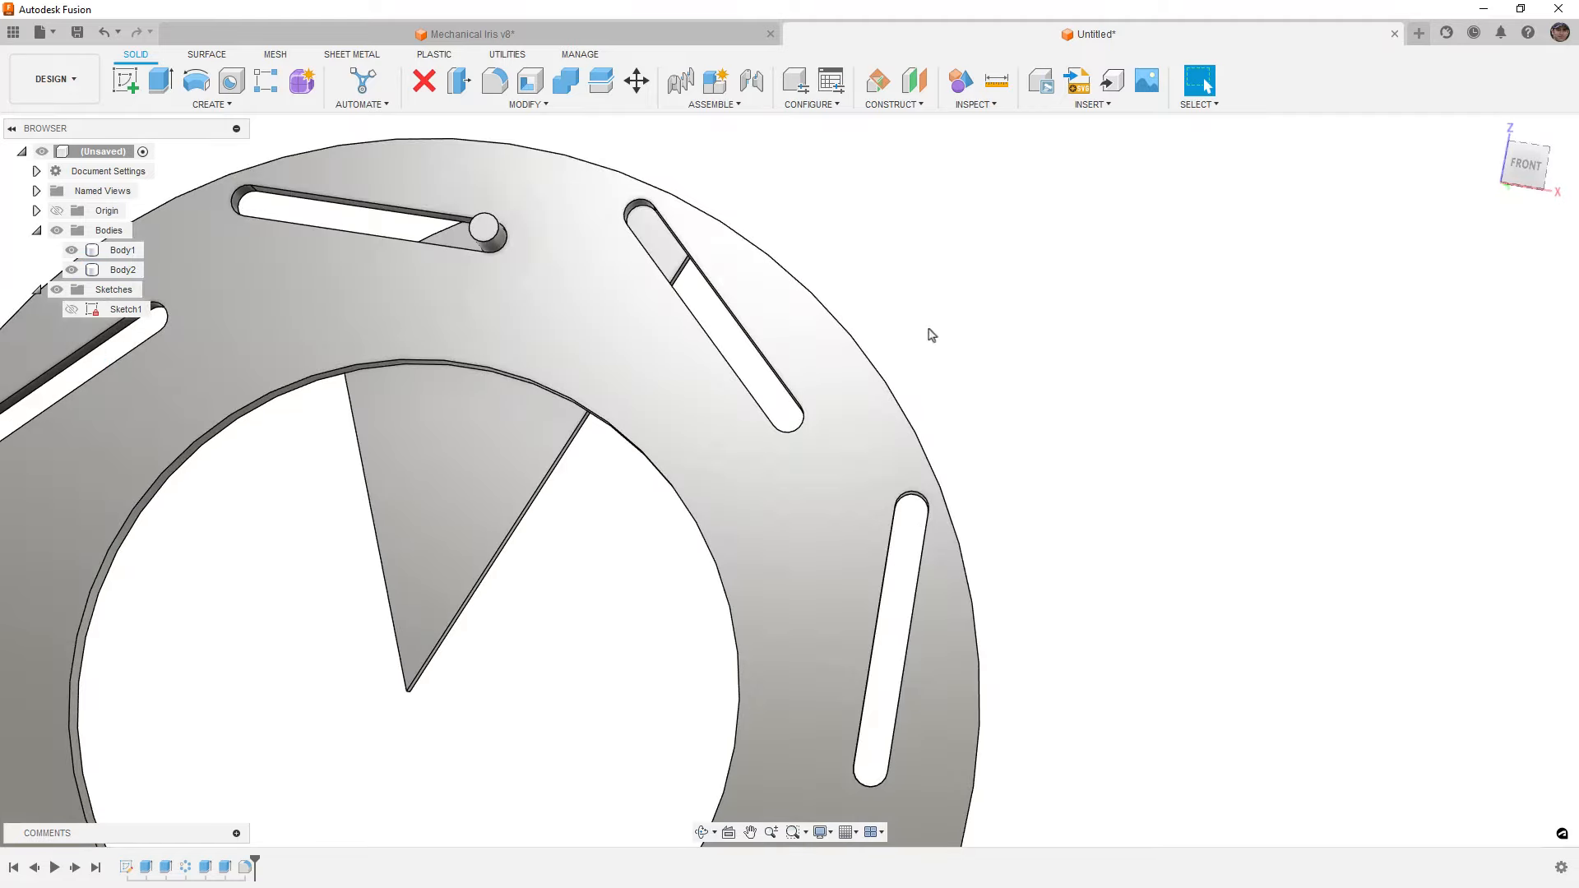
click(1526, 164)
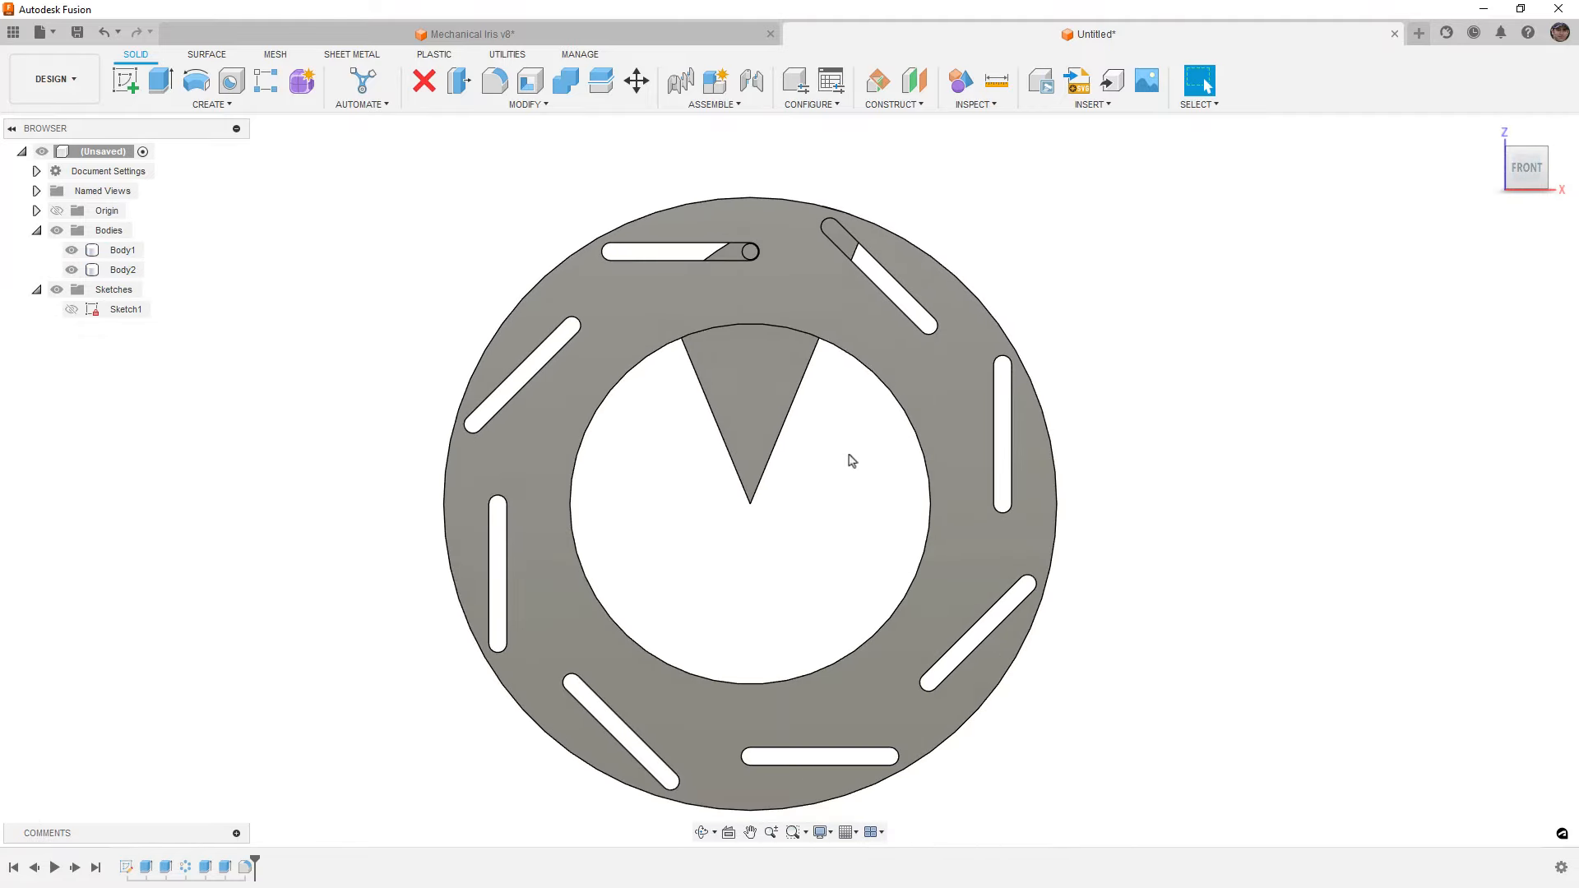
click(123, 250)
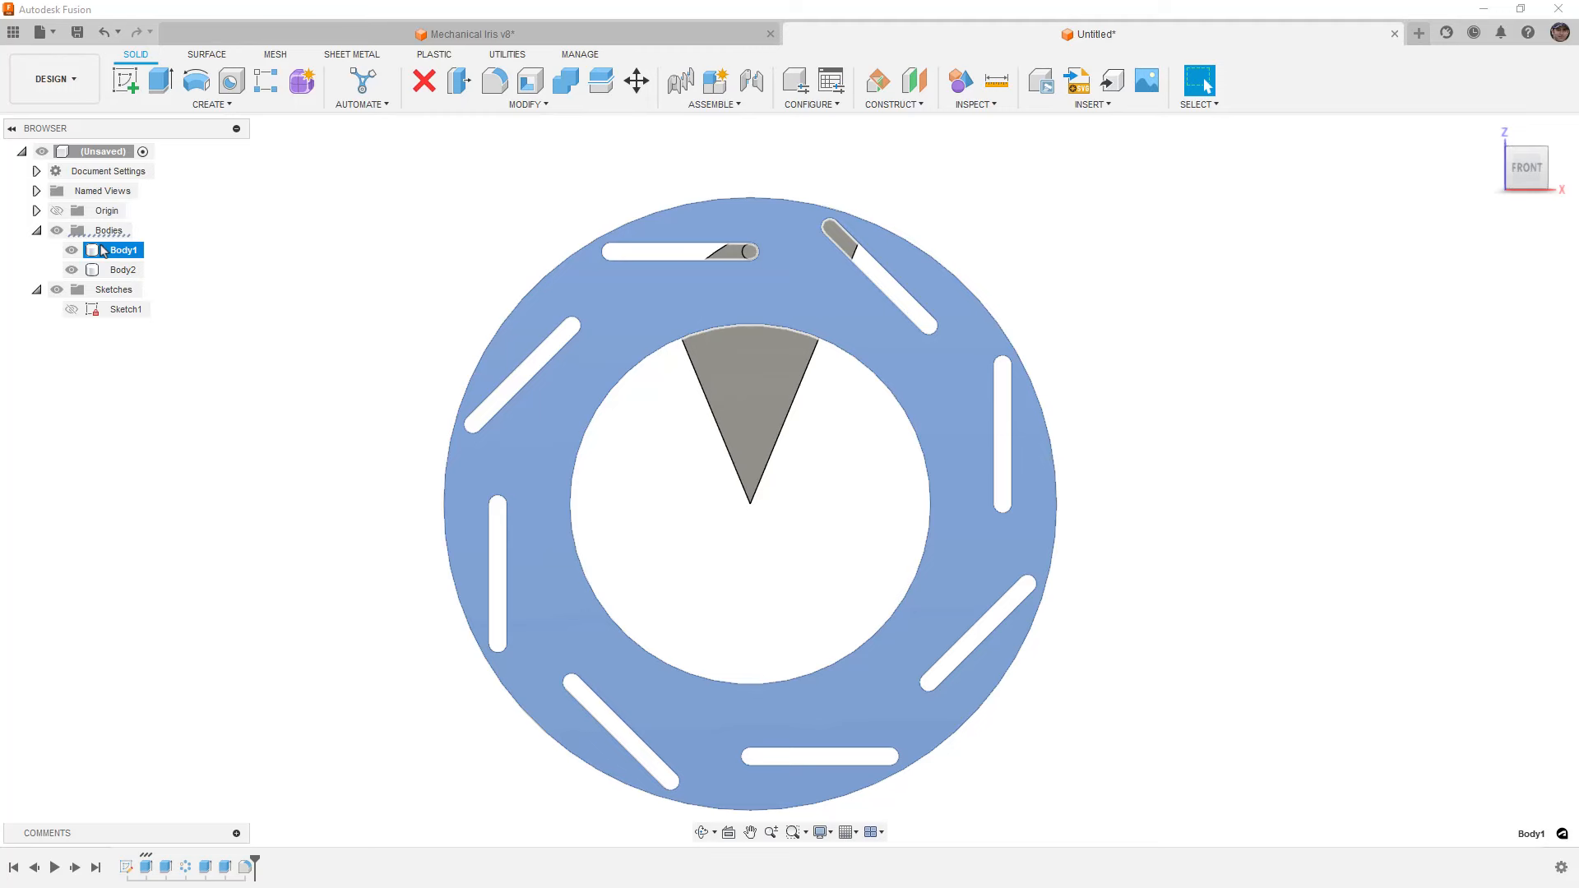
click(111, 271)
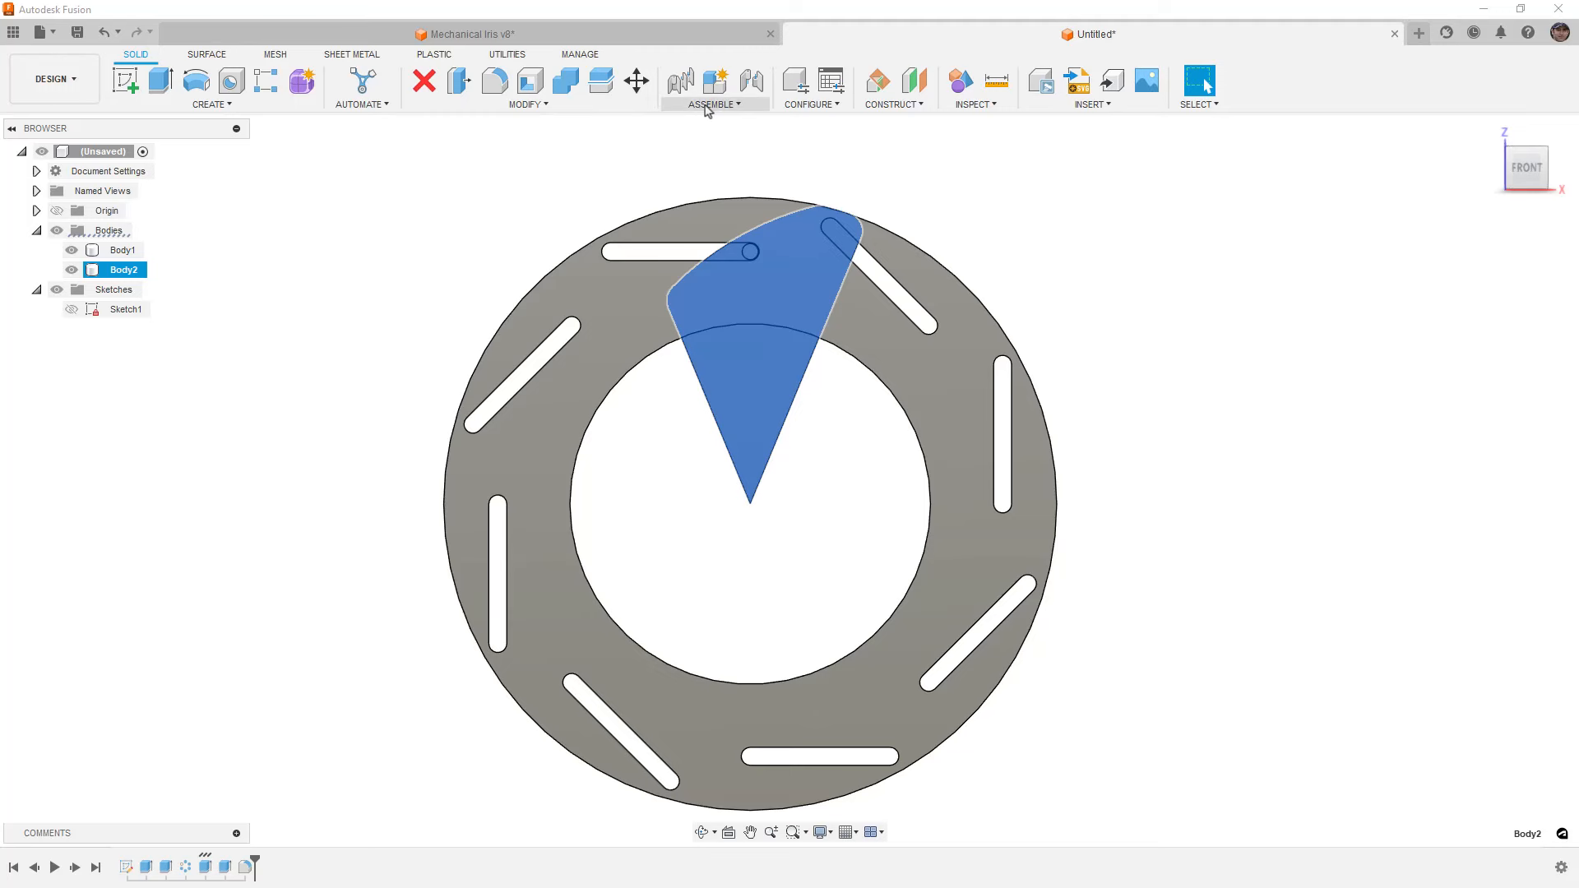
click(716, 79)
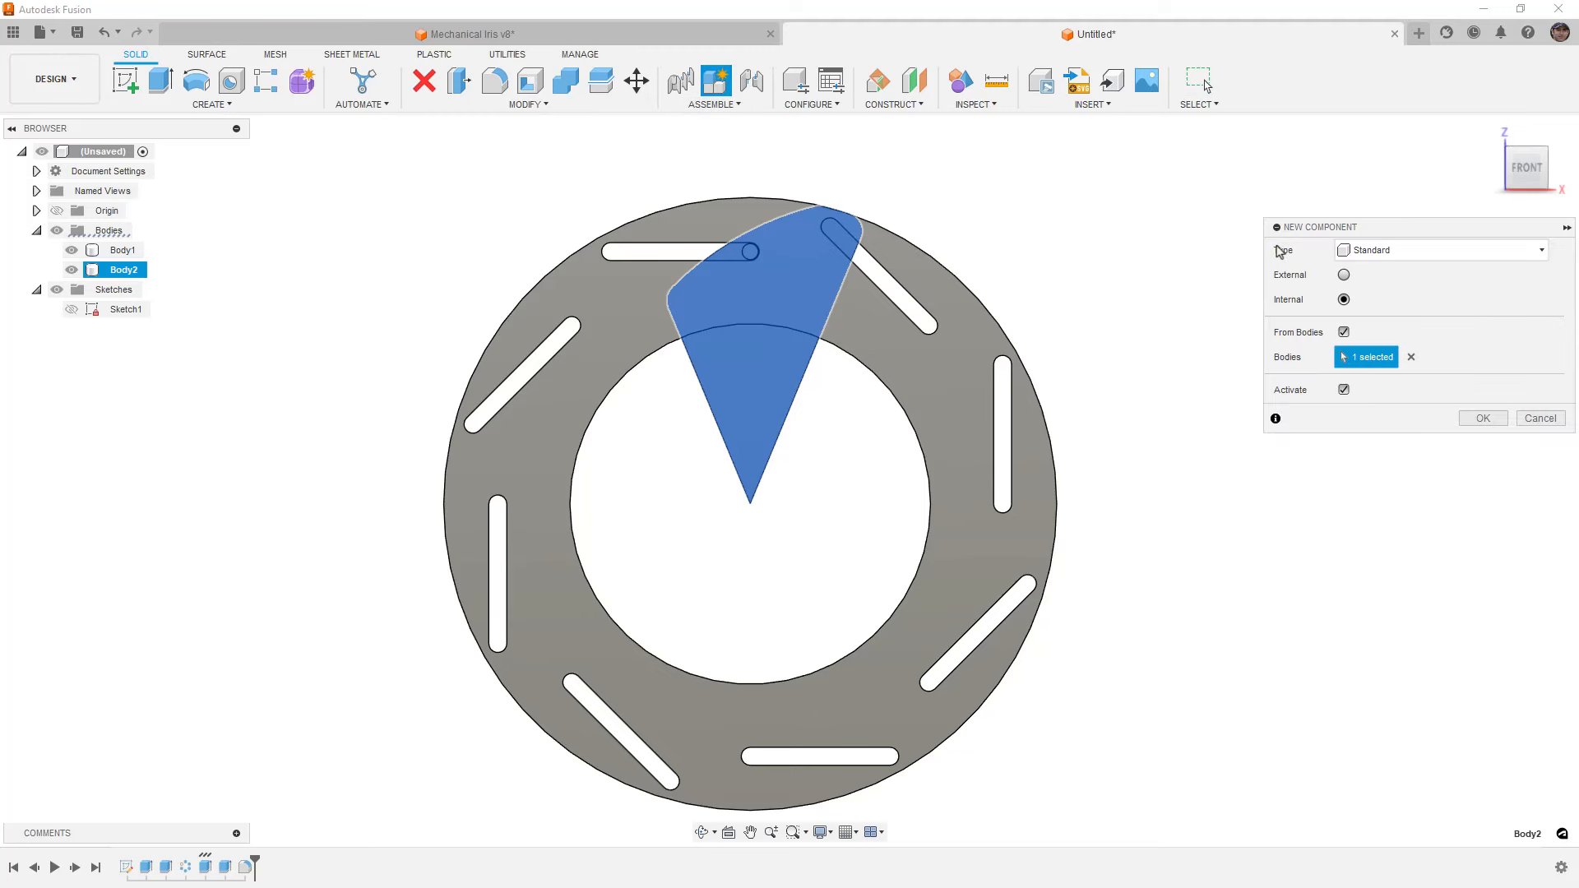
click(1483, 418)
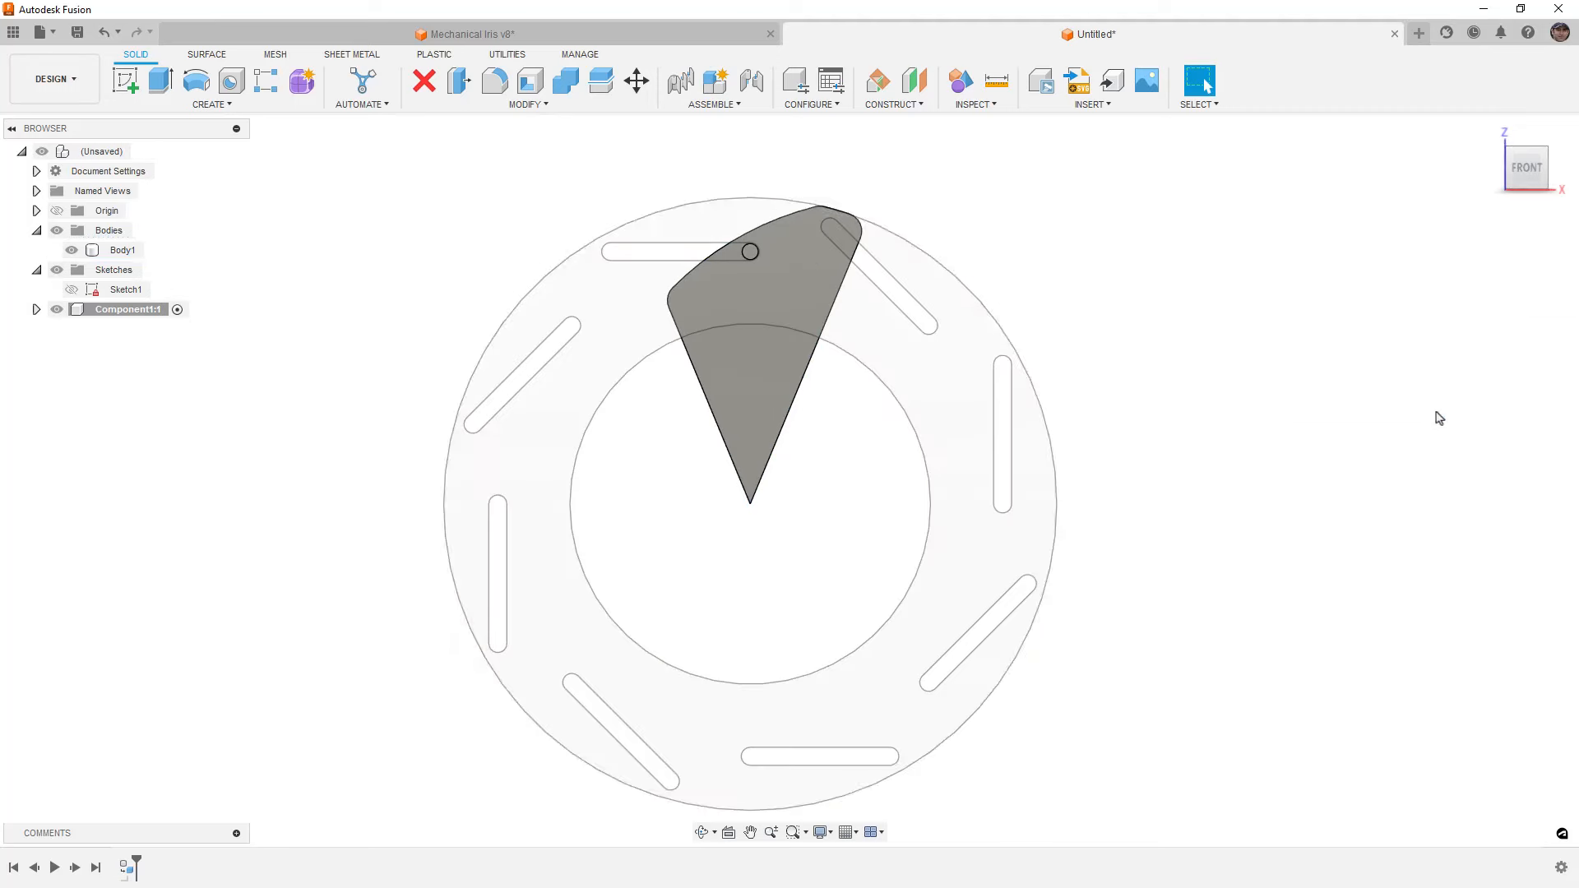
Create an as-built slider joint between the blade component and the ring body, snapped to the slot's long edge
click(712, 104)
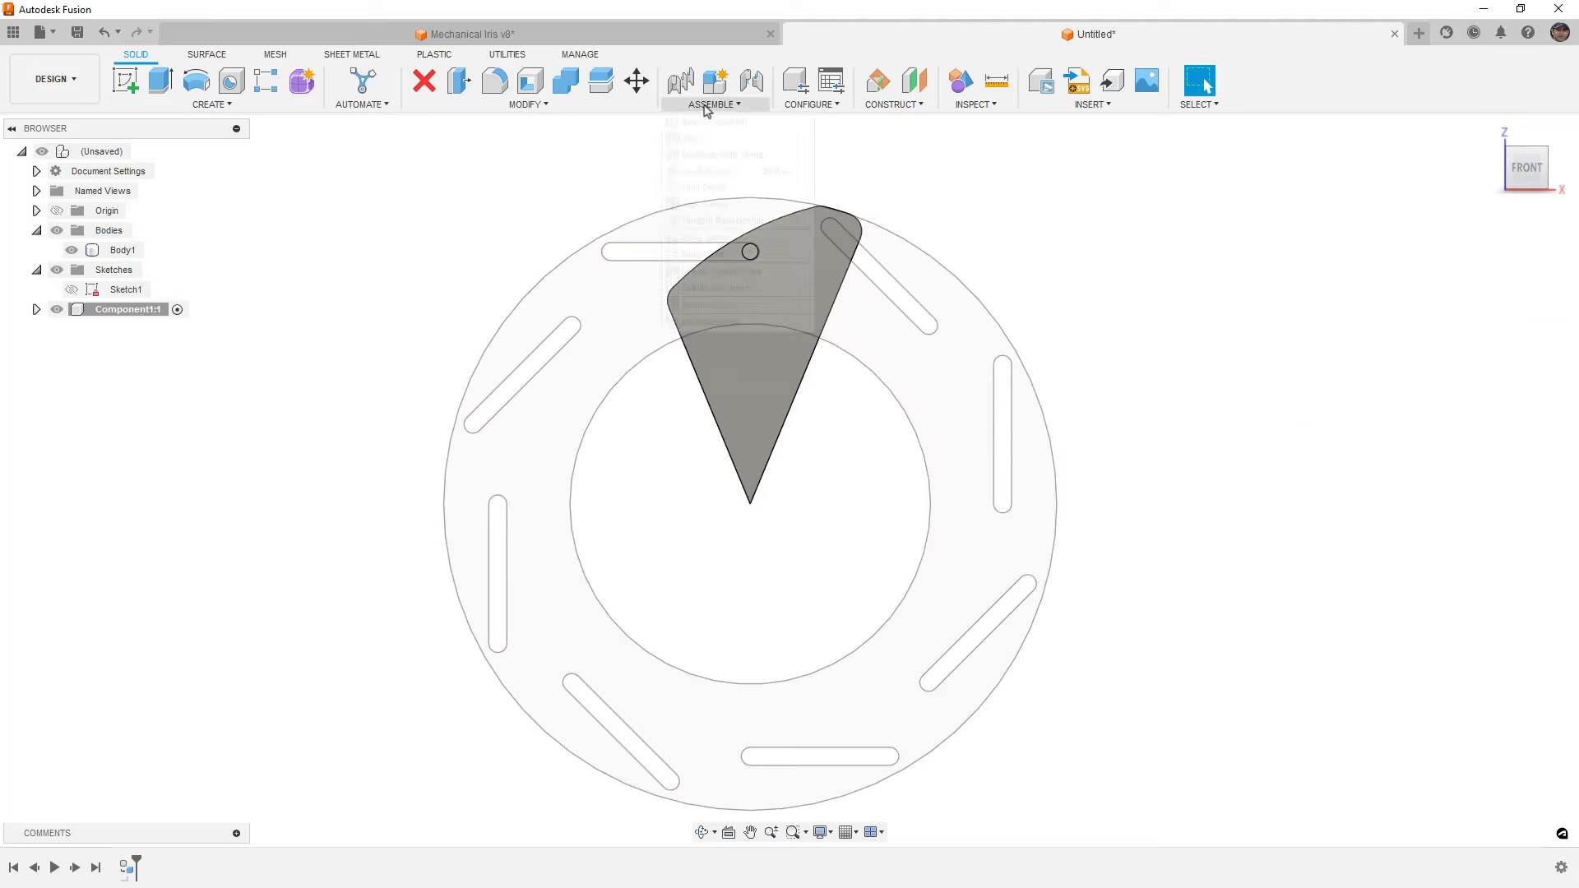
click(727, 174)
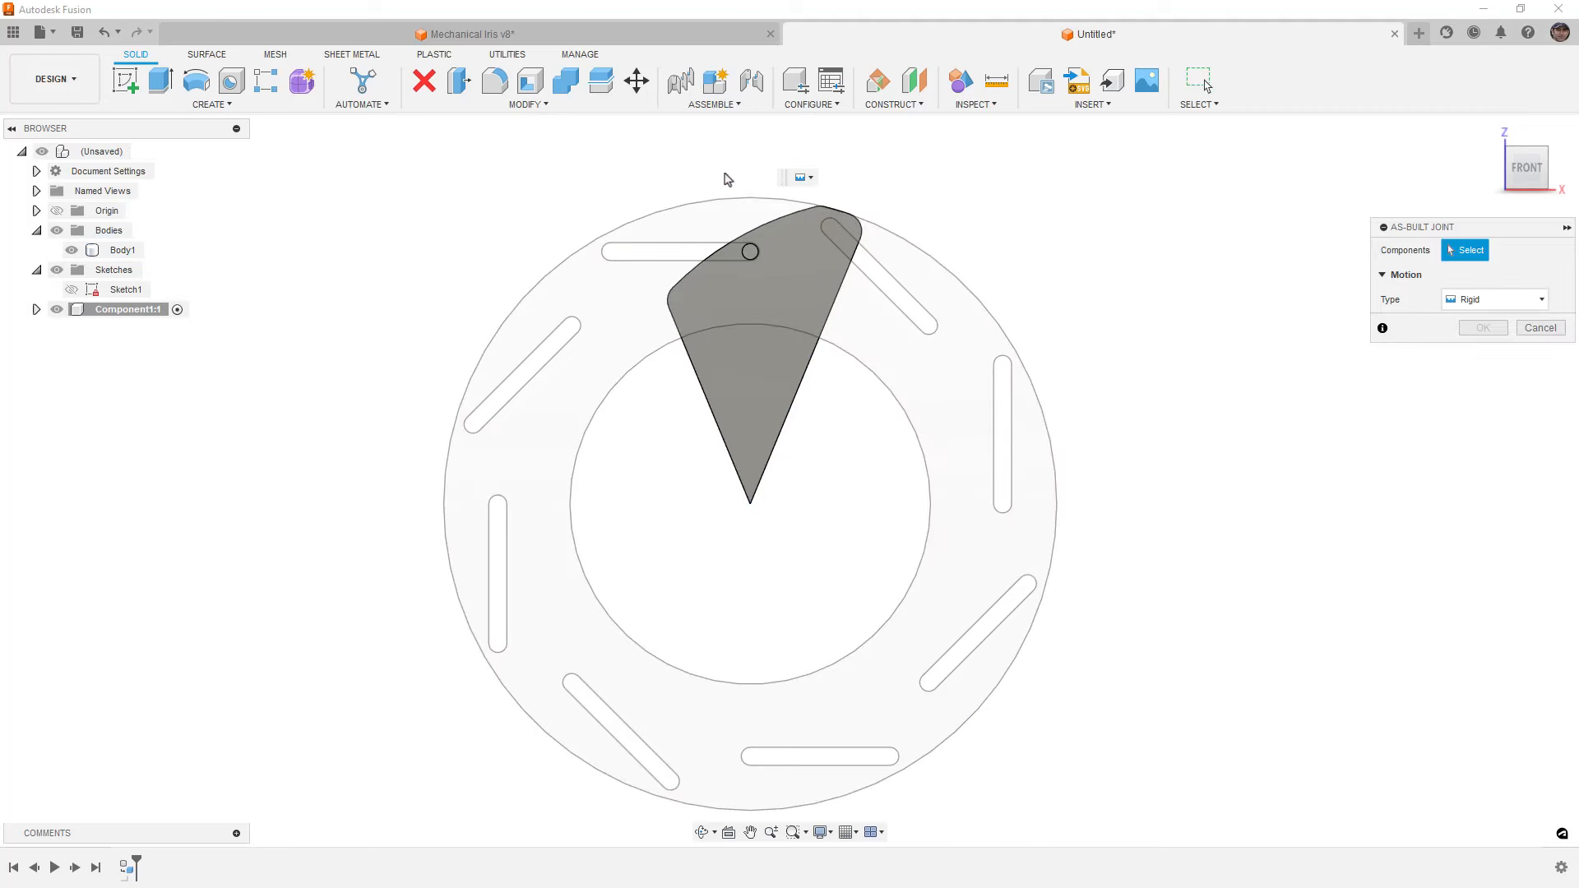
click(1512, 301)
click(1490, 353)
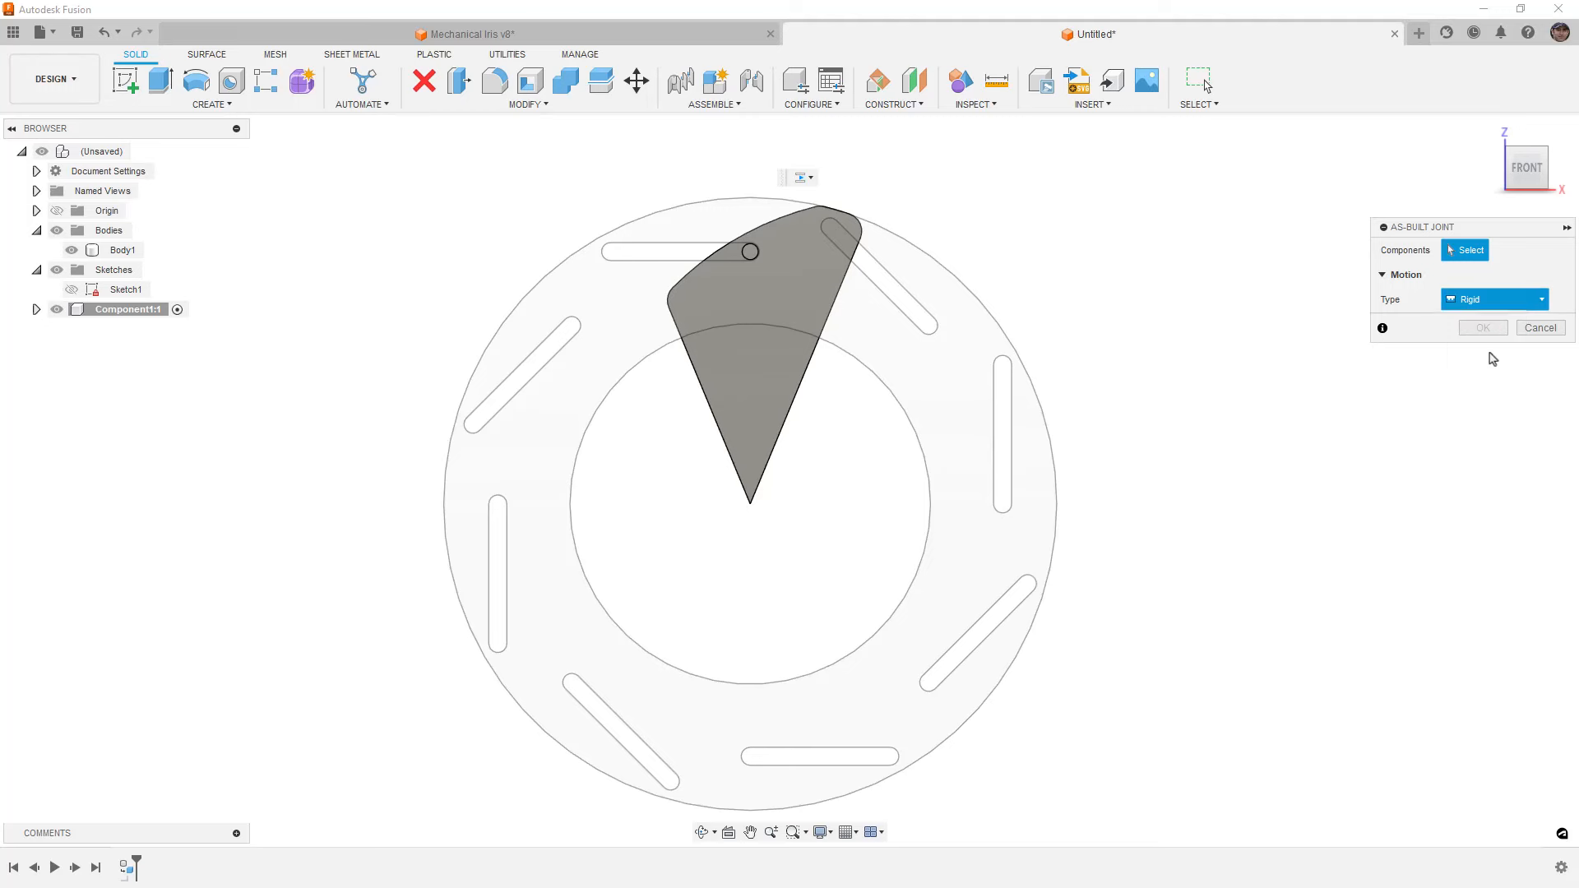
scroll(771, 260, up, 2)
click(695, 344)
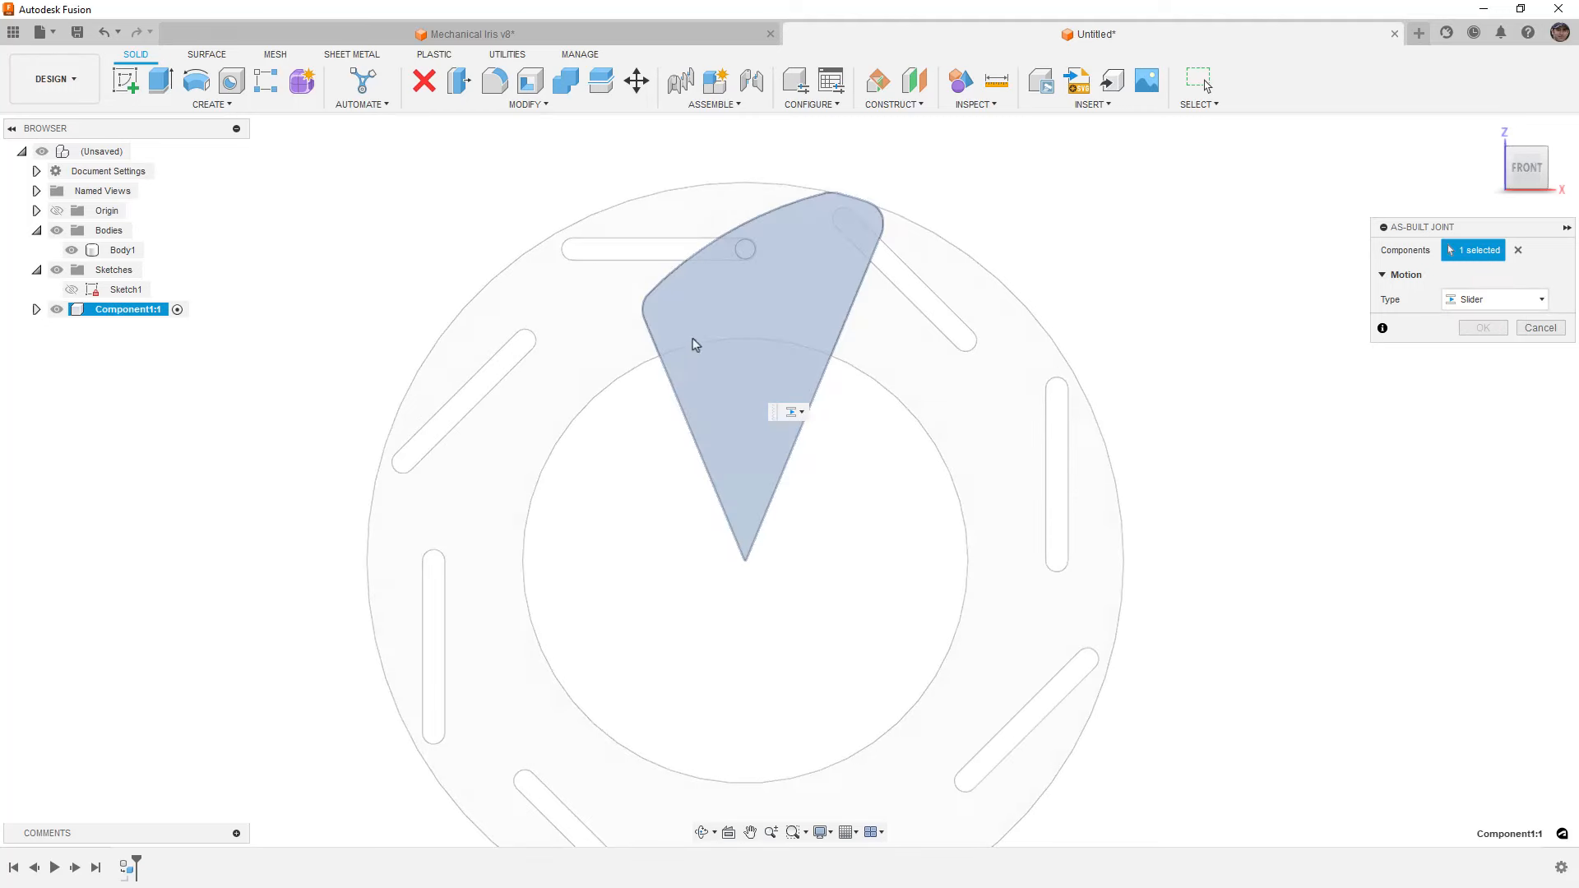
click(642, 273)
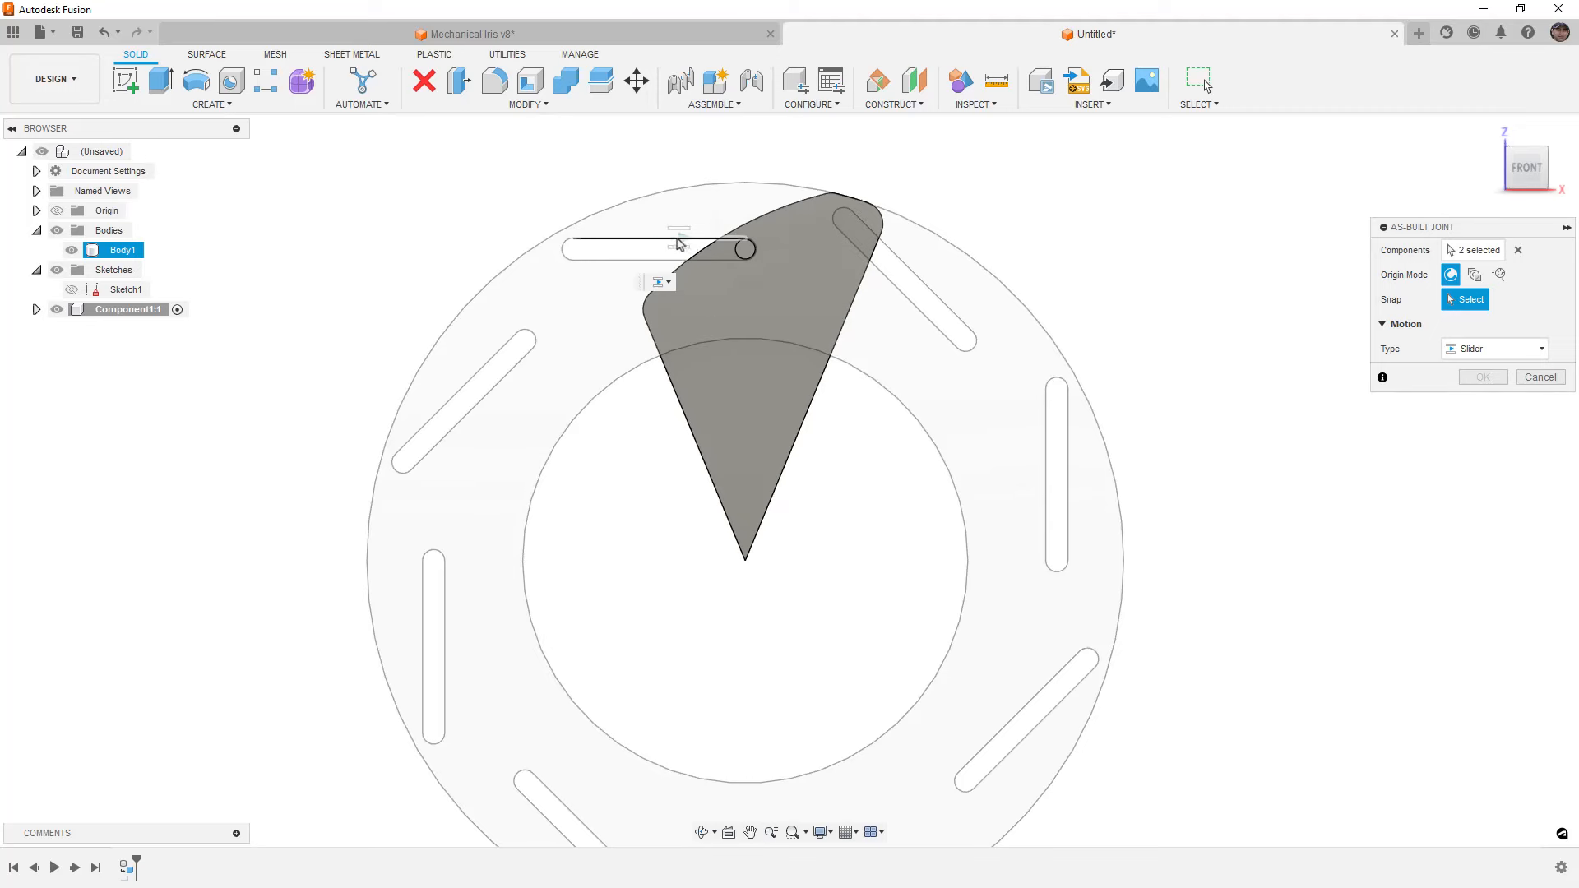
click(673, 246)
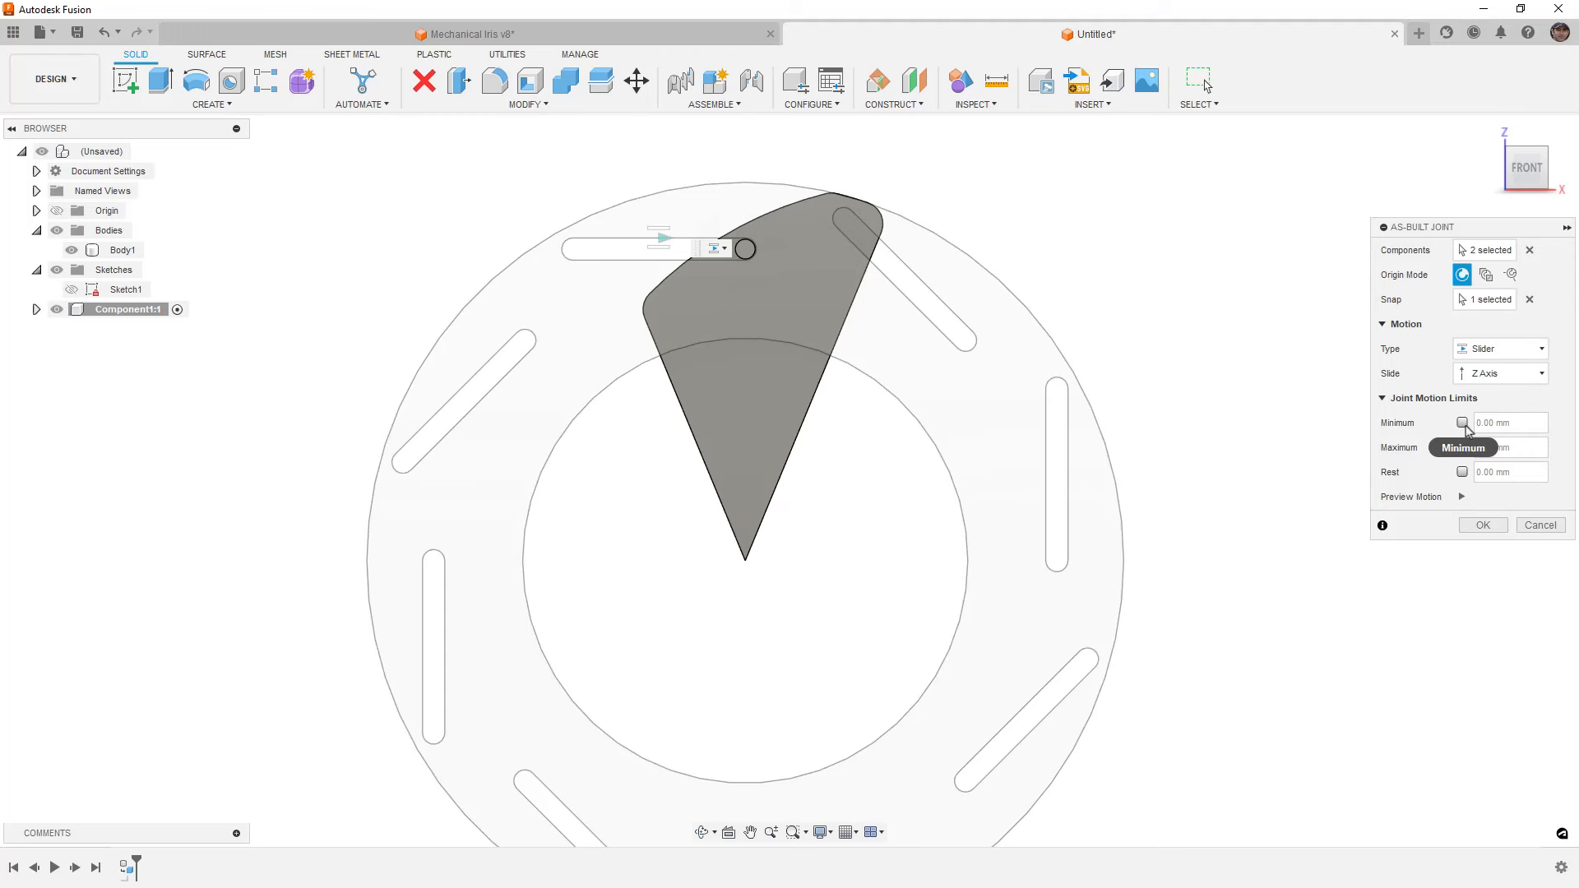
click(1484, 525)
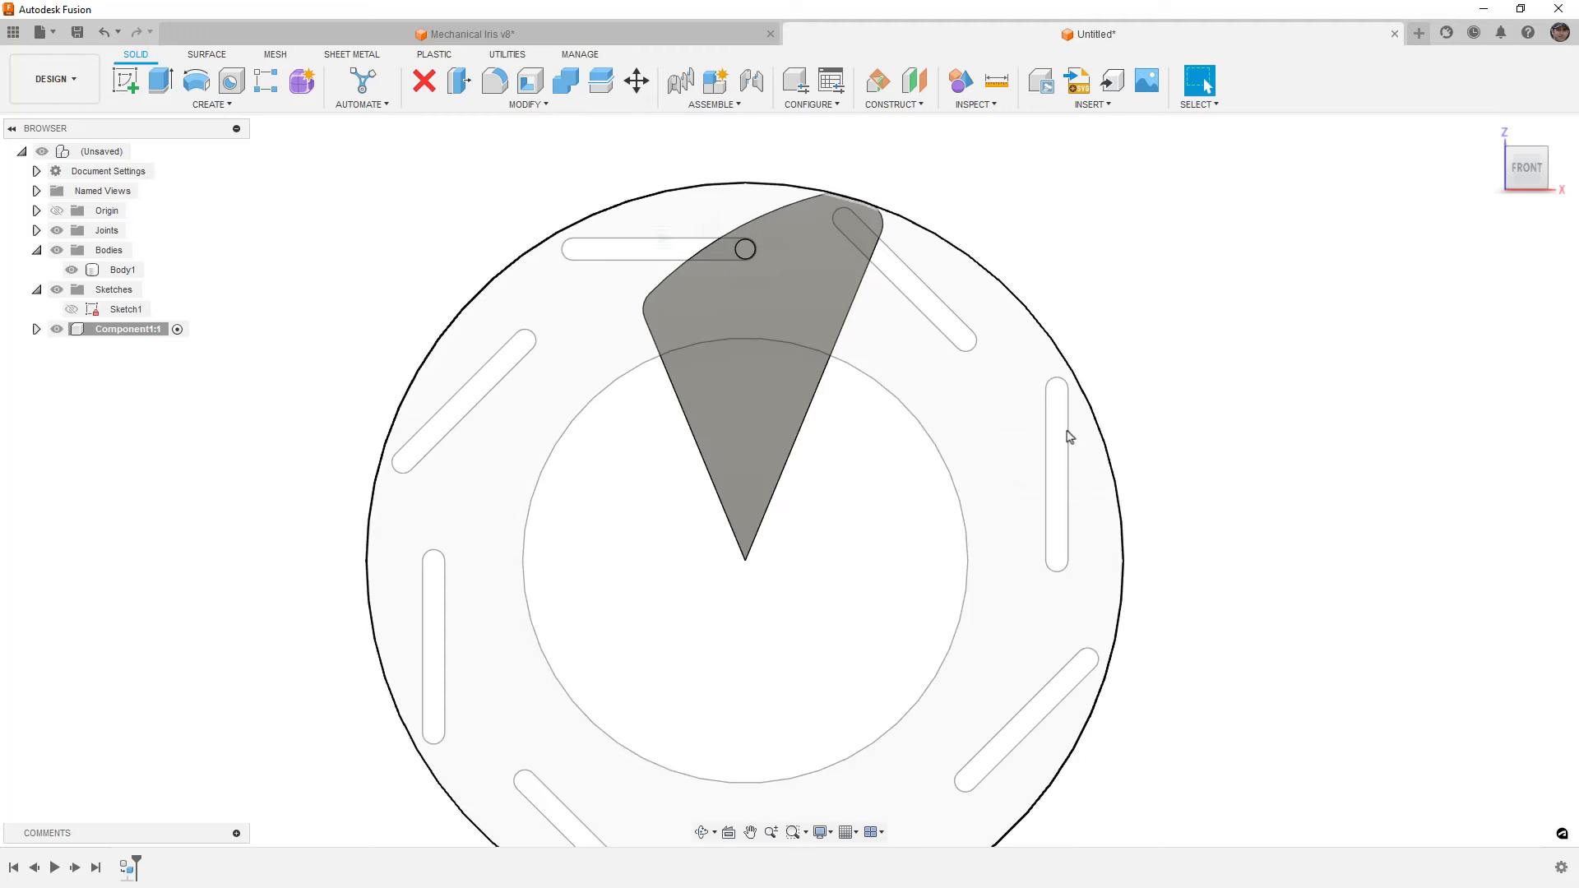
Slide the blade along the slot and back to test its travel and rim clearance, and revert its position
drag(776, 416, 602, 411)
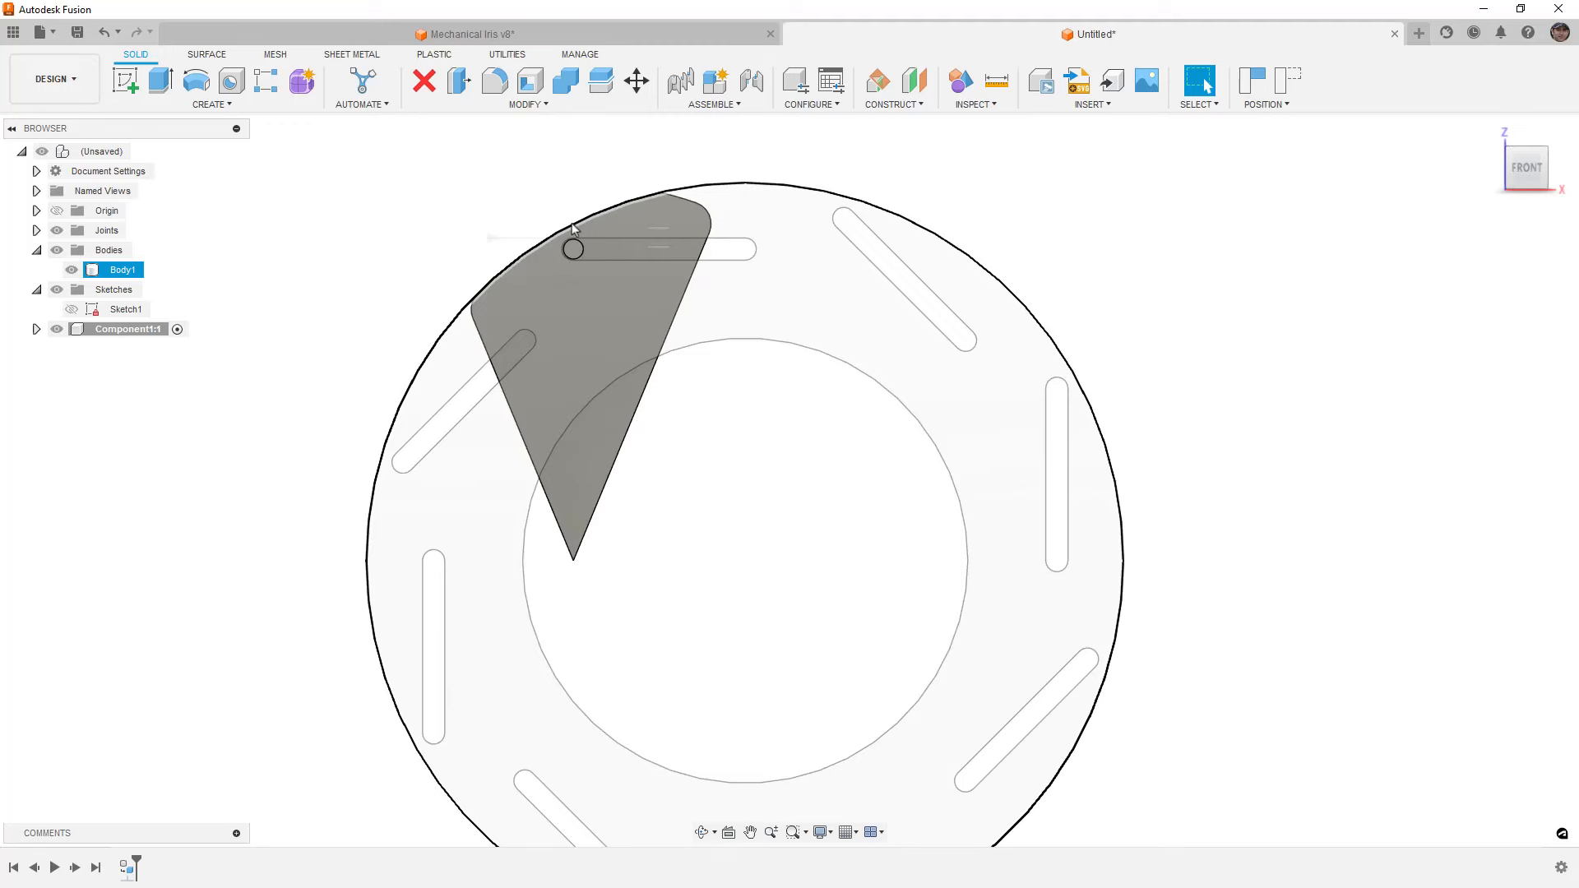
scroll(574, 229, up, 5)
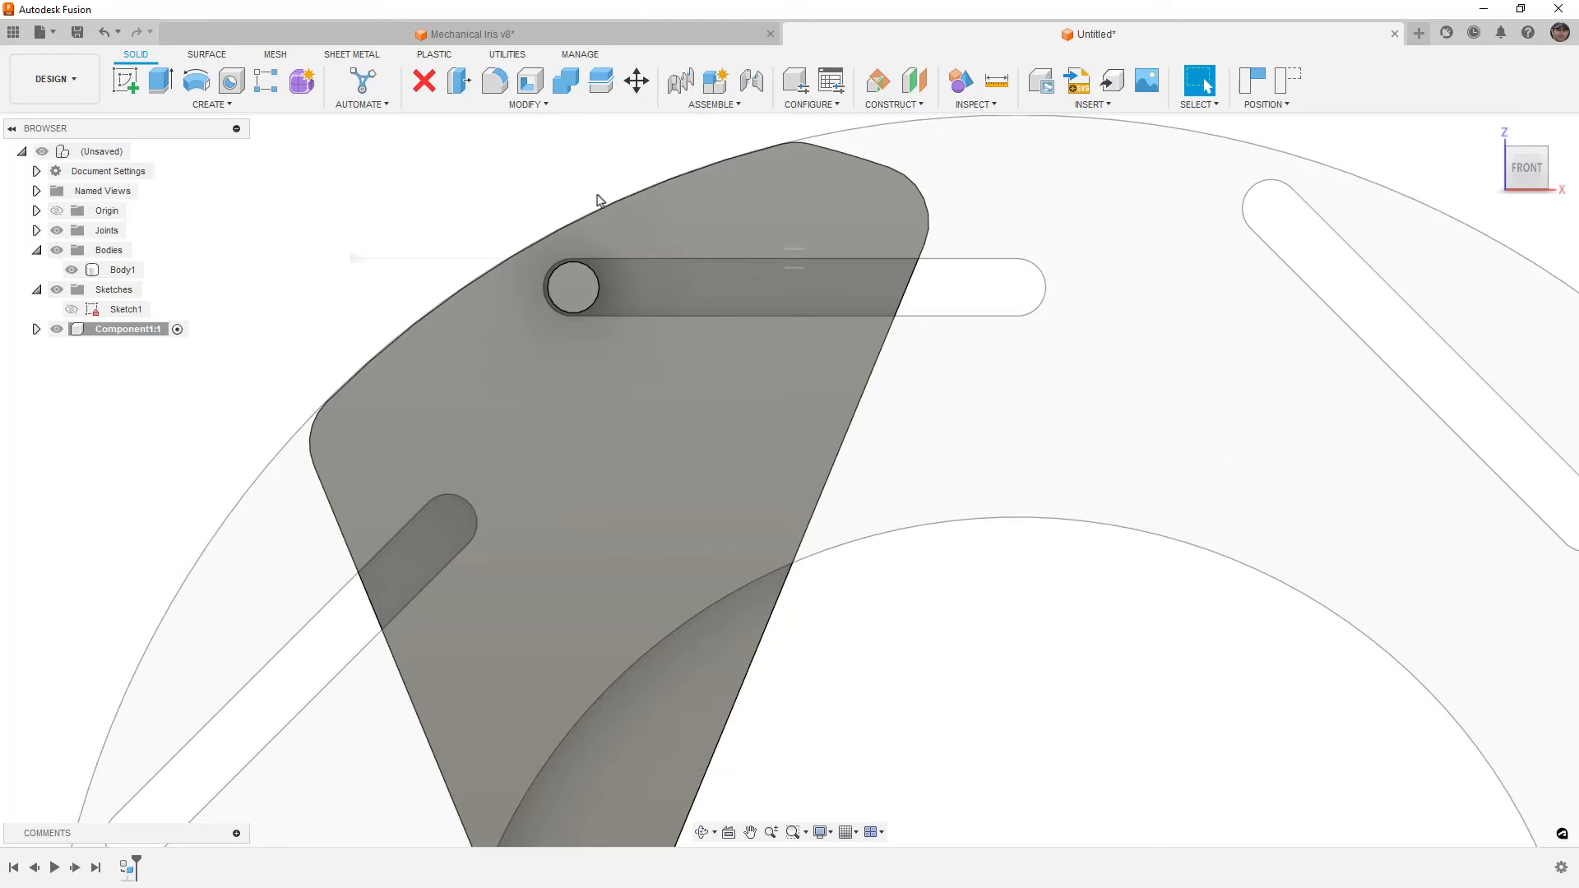
scroll(596, 202, down, 6)
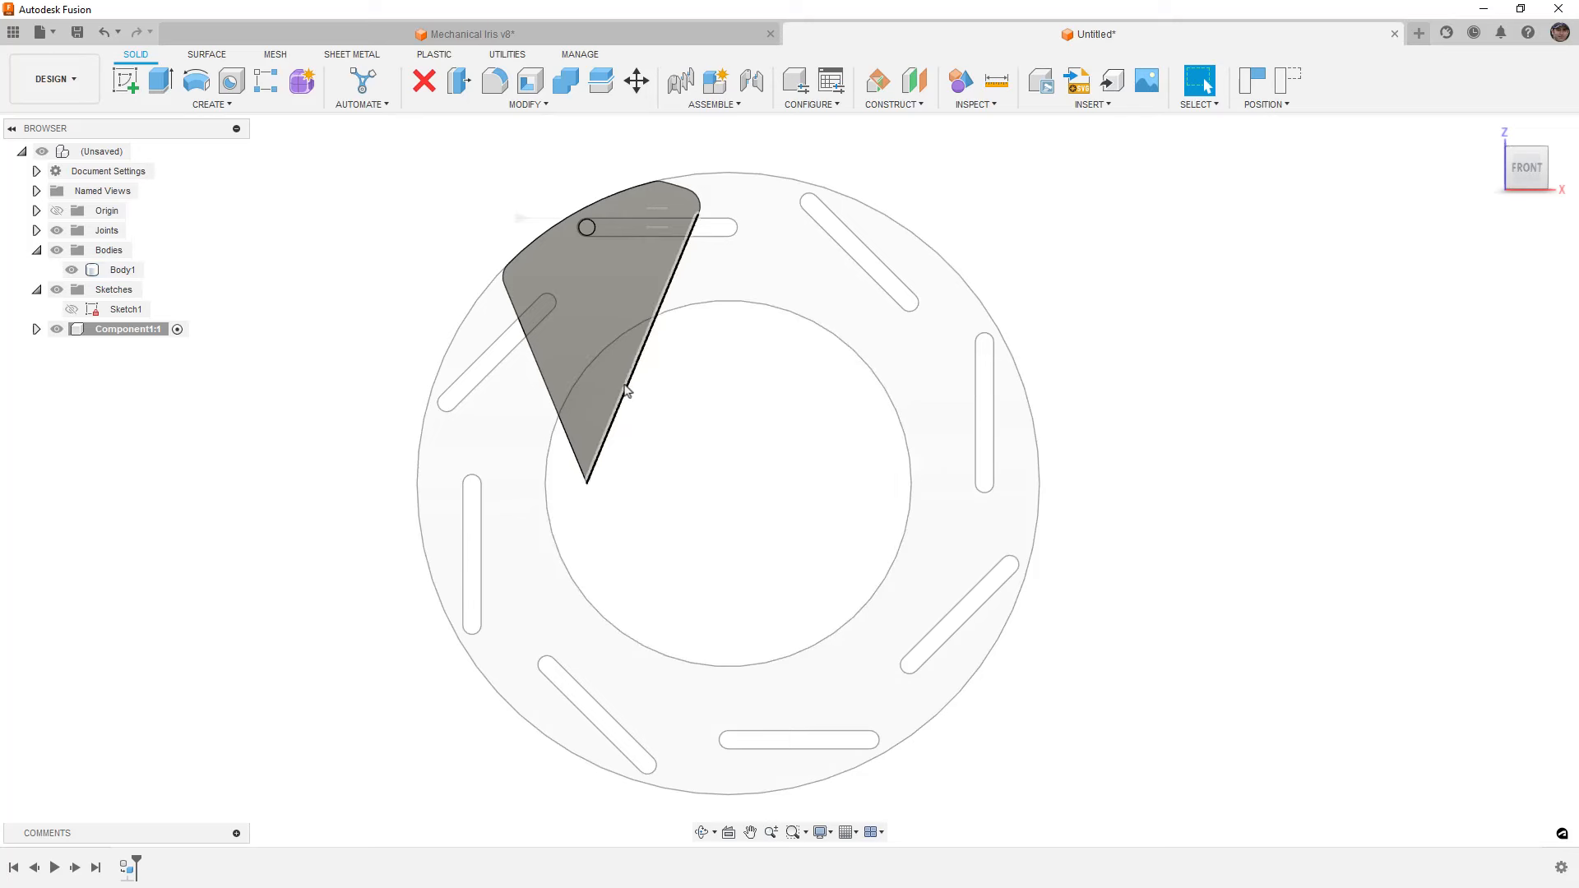
drag(624, 392, 761, 392)
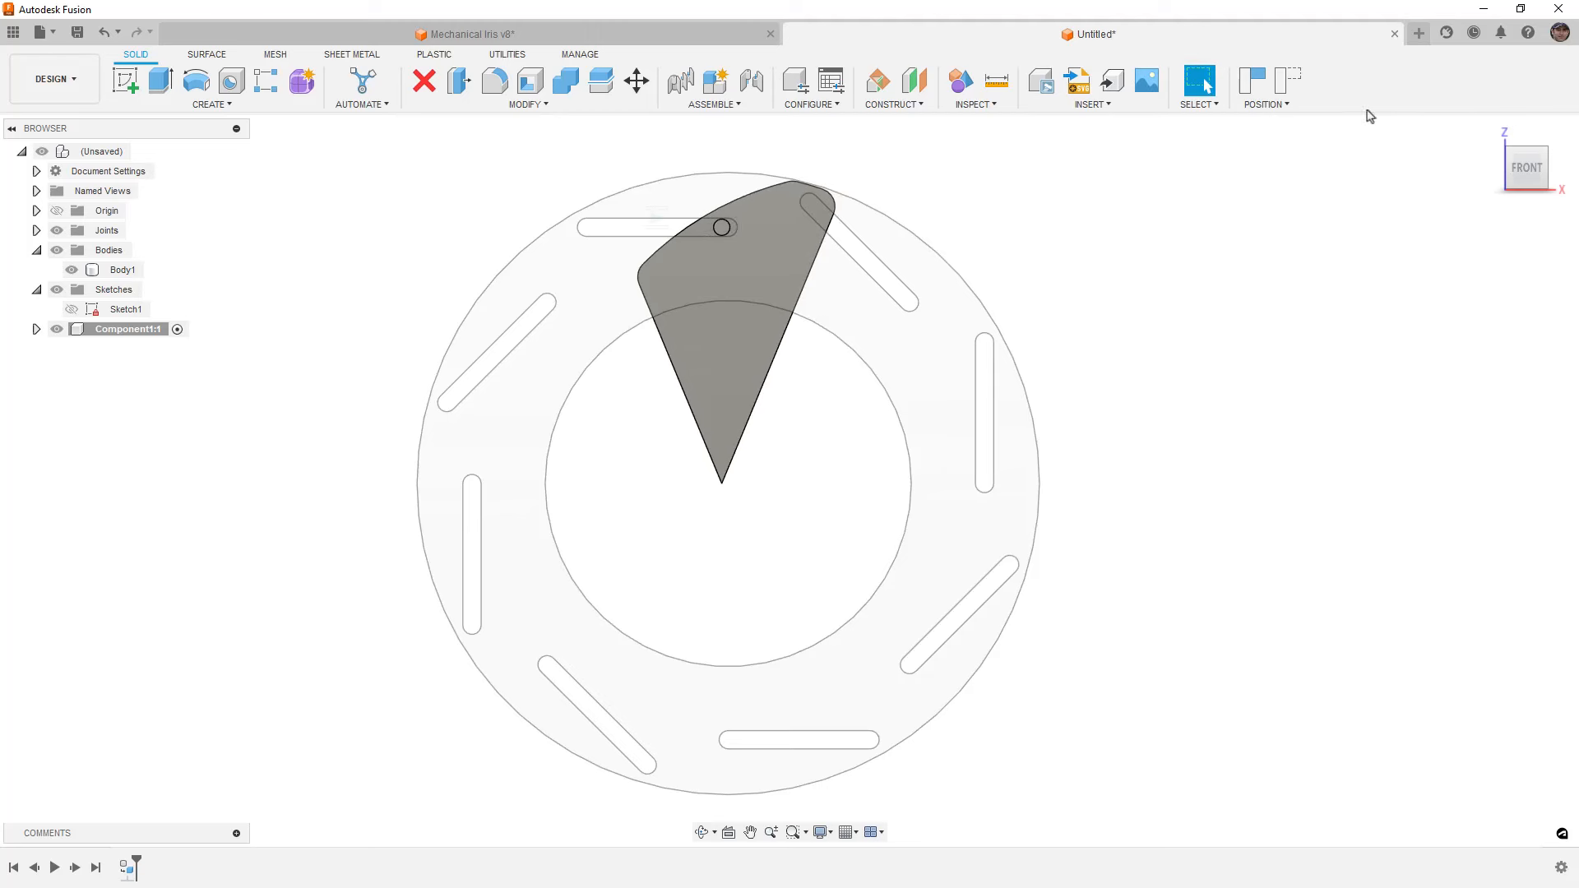
click(1286, 80)
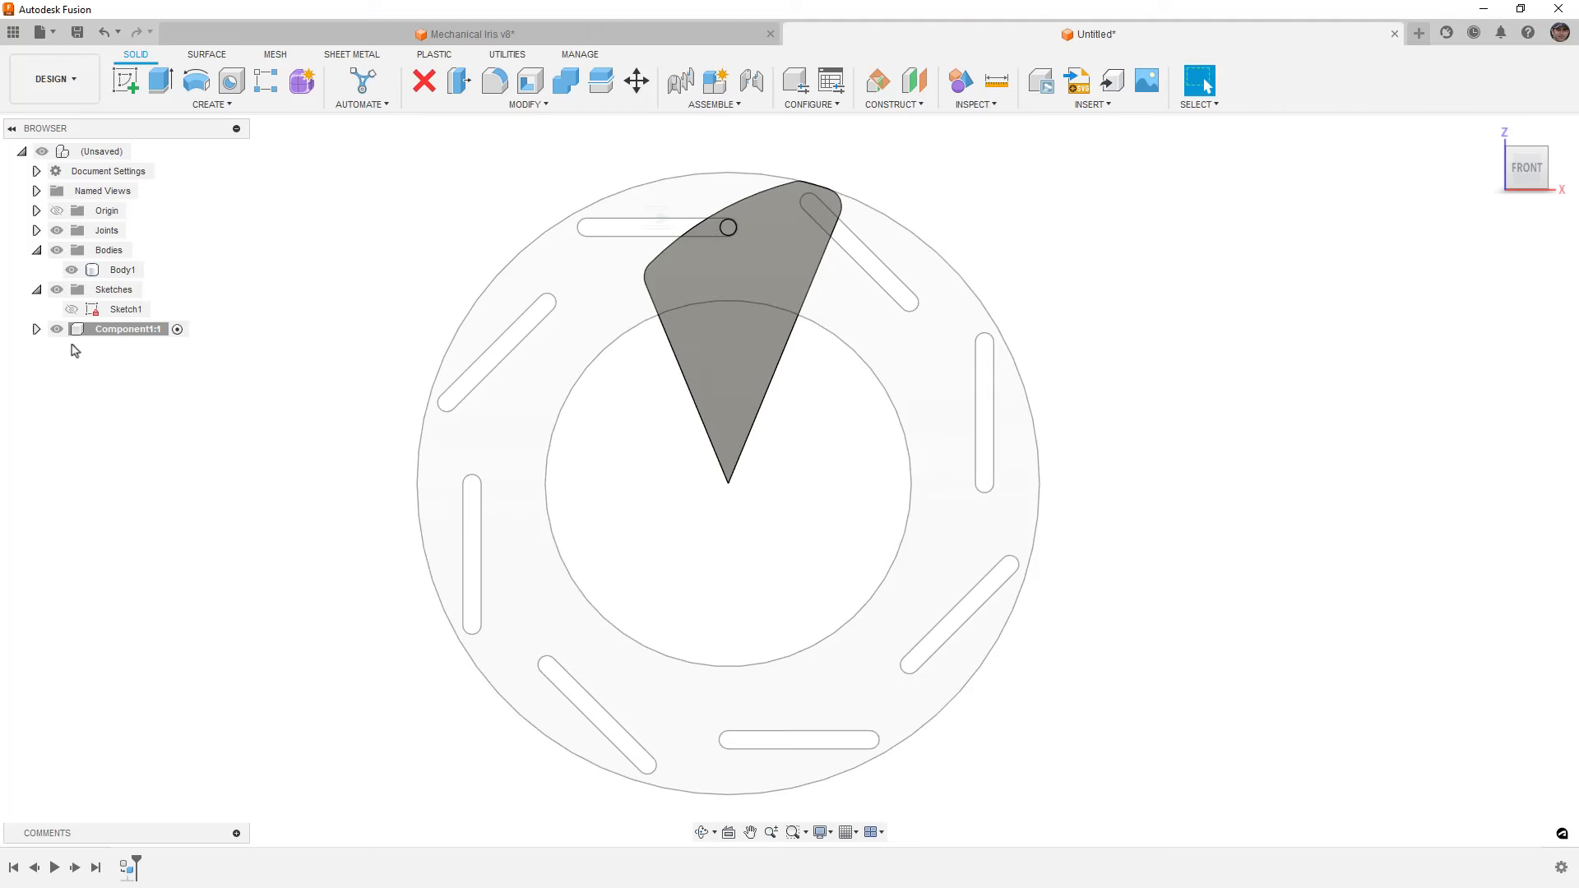
Show Sketch1 and move the inner circle's diameter dimension clear of the blade
click(72, 310)
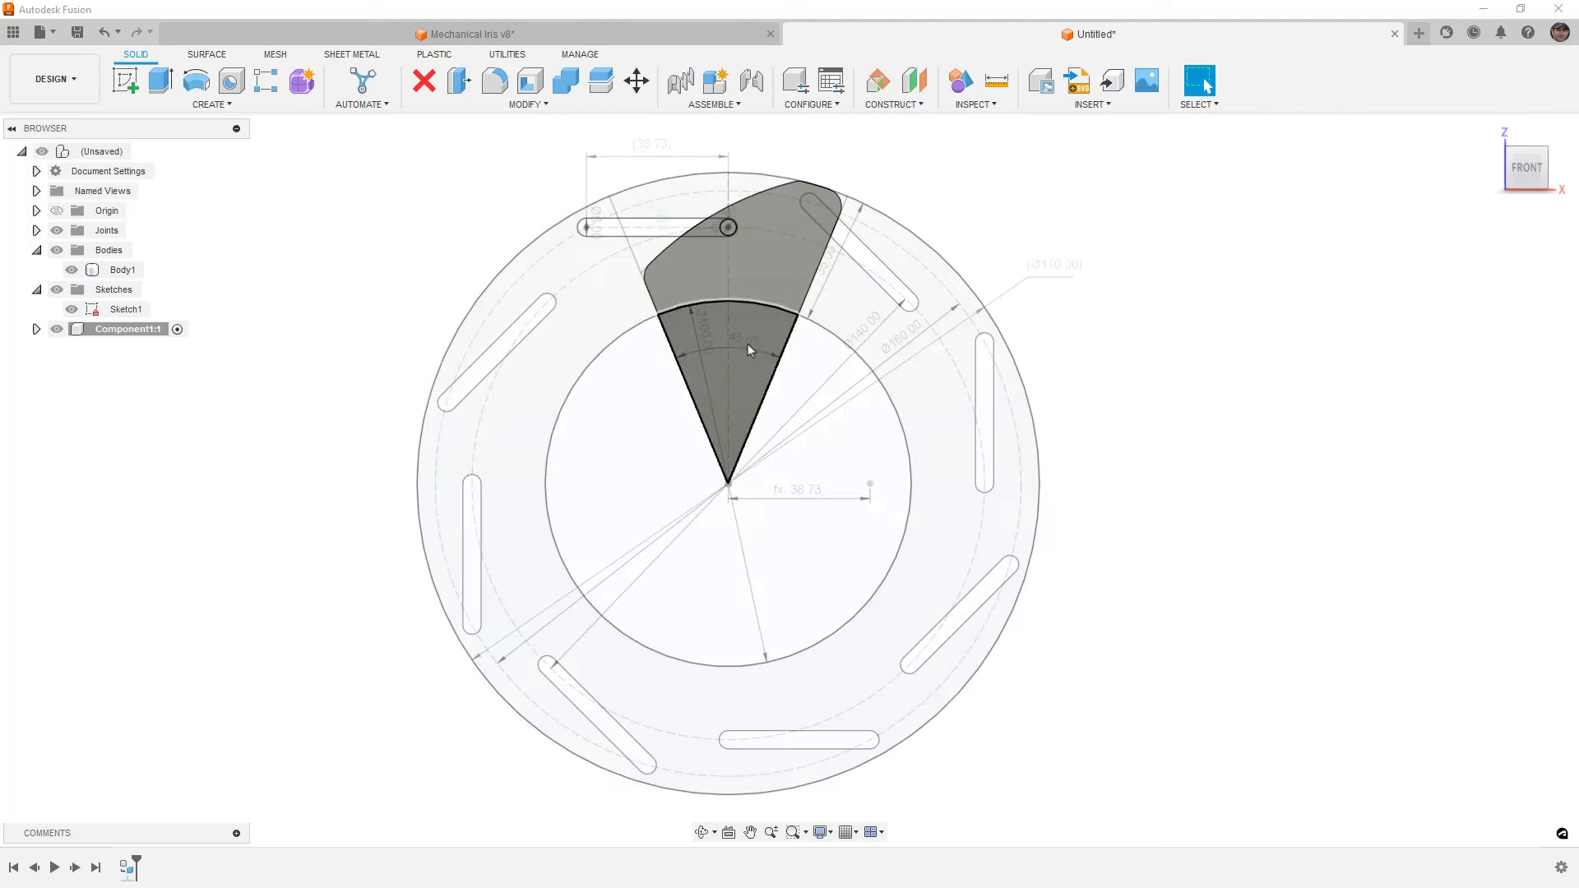
scroll(861, 304, up, 3)
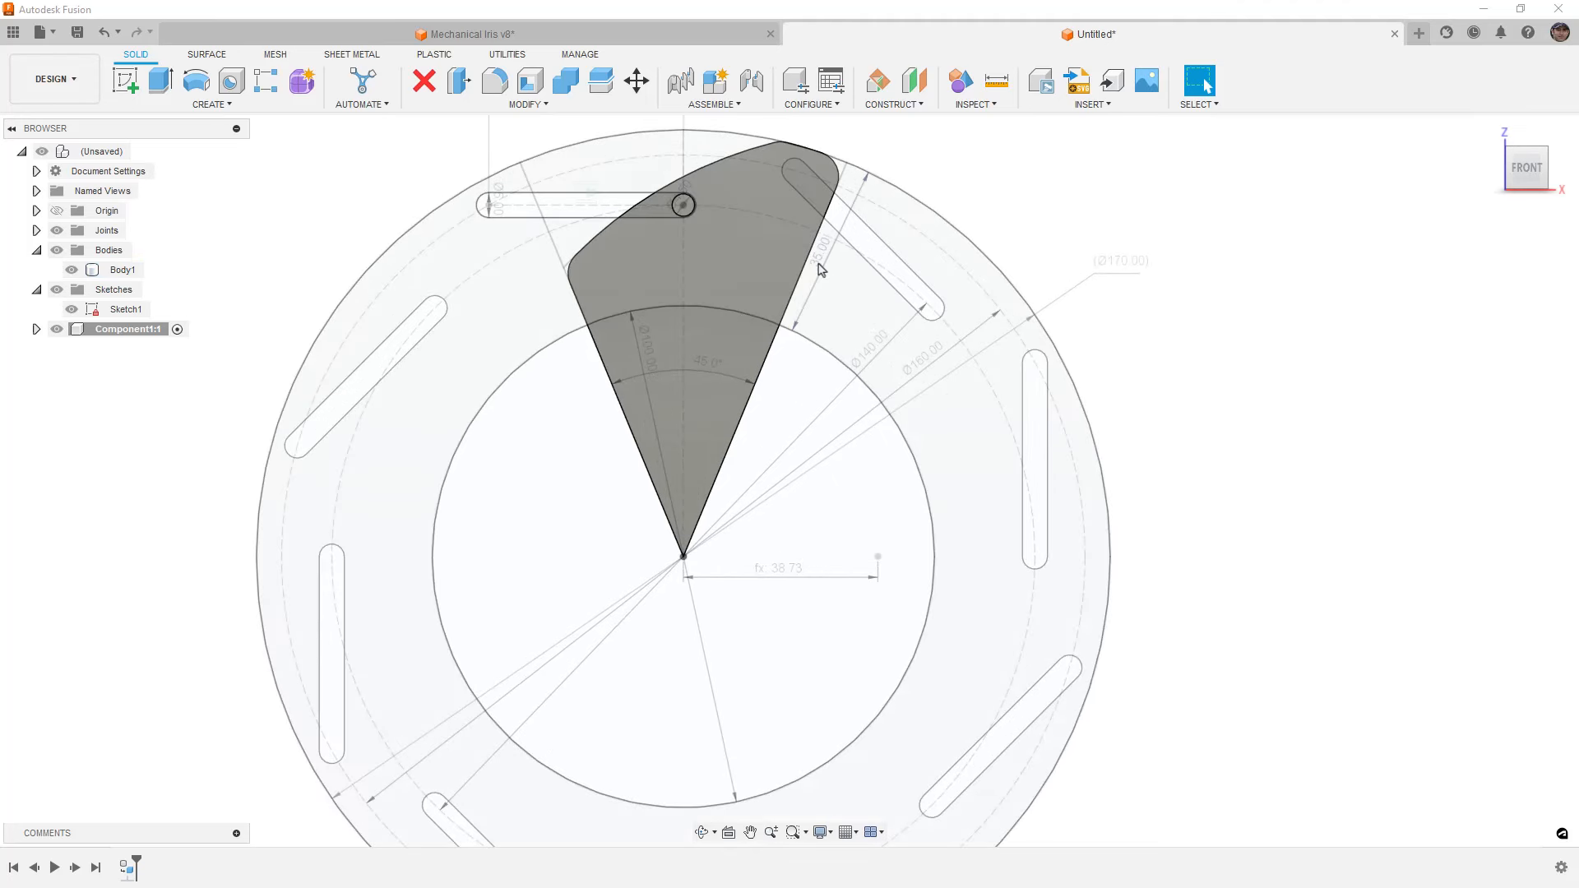
click(815, 340)
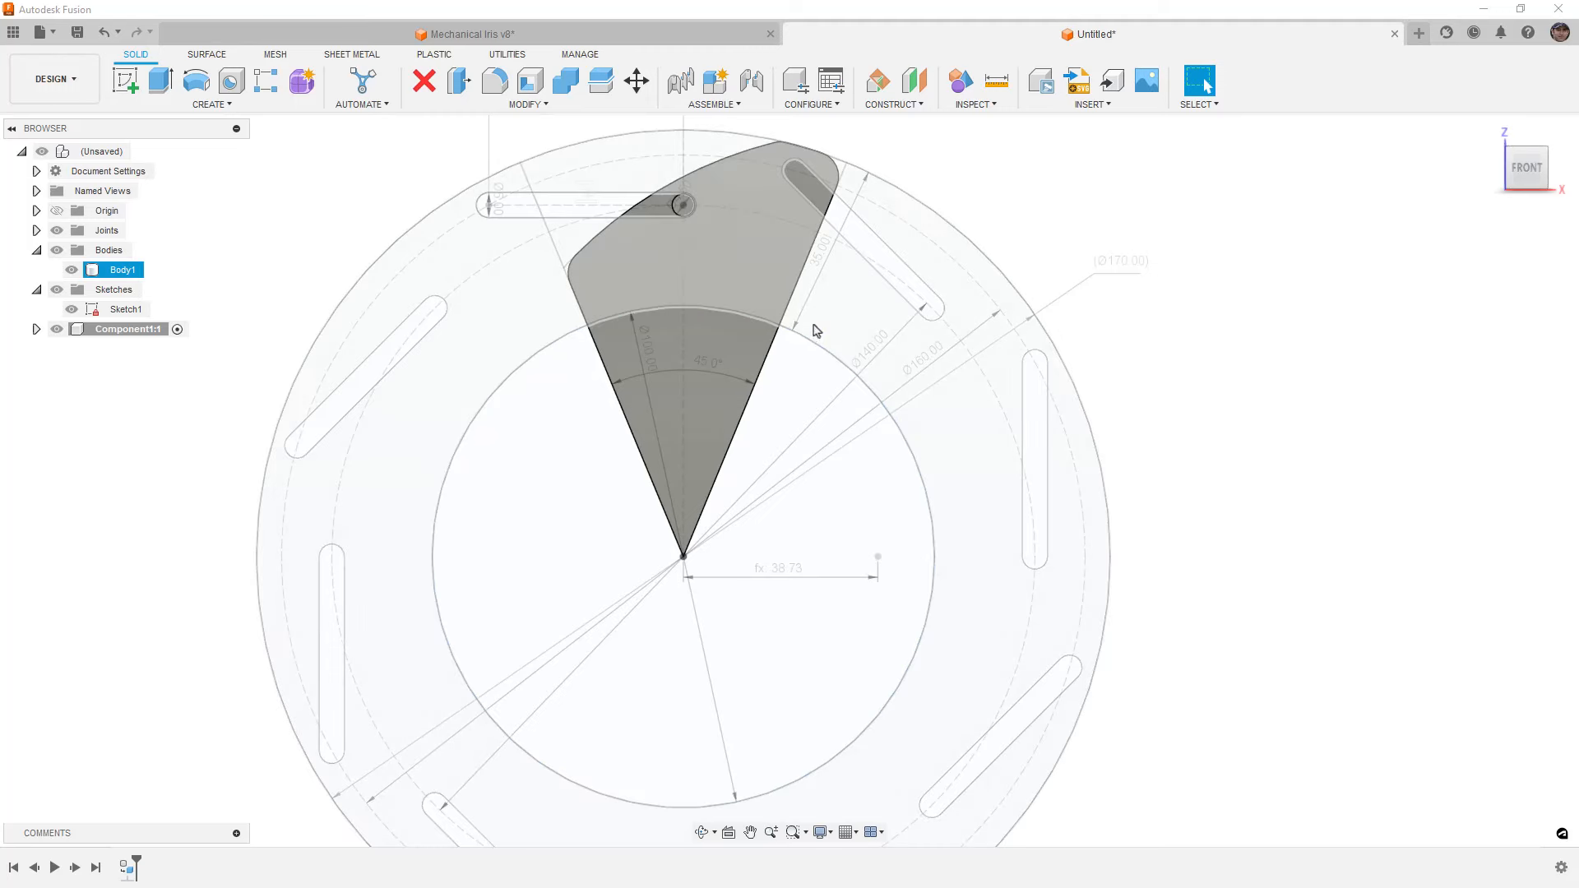
click(819, 372)
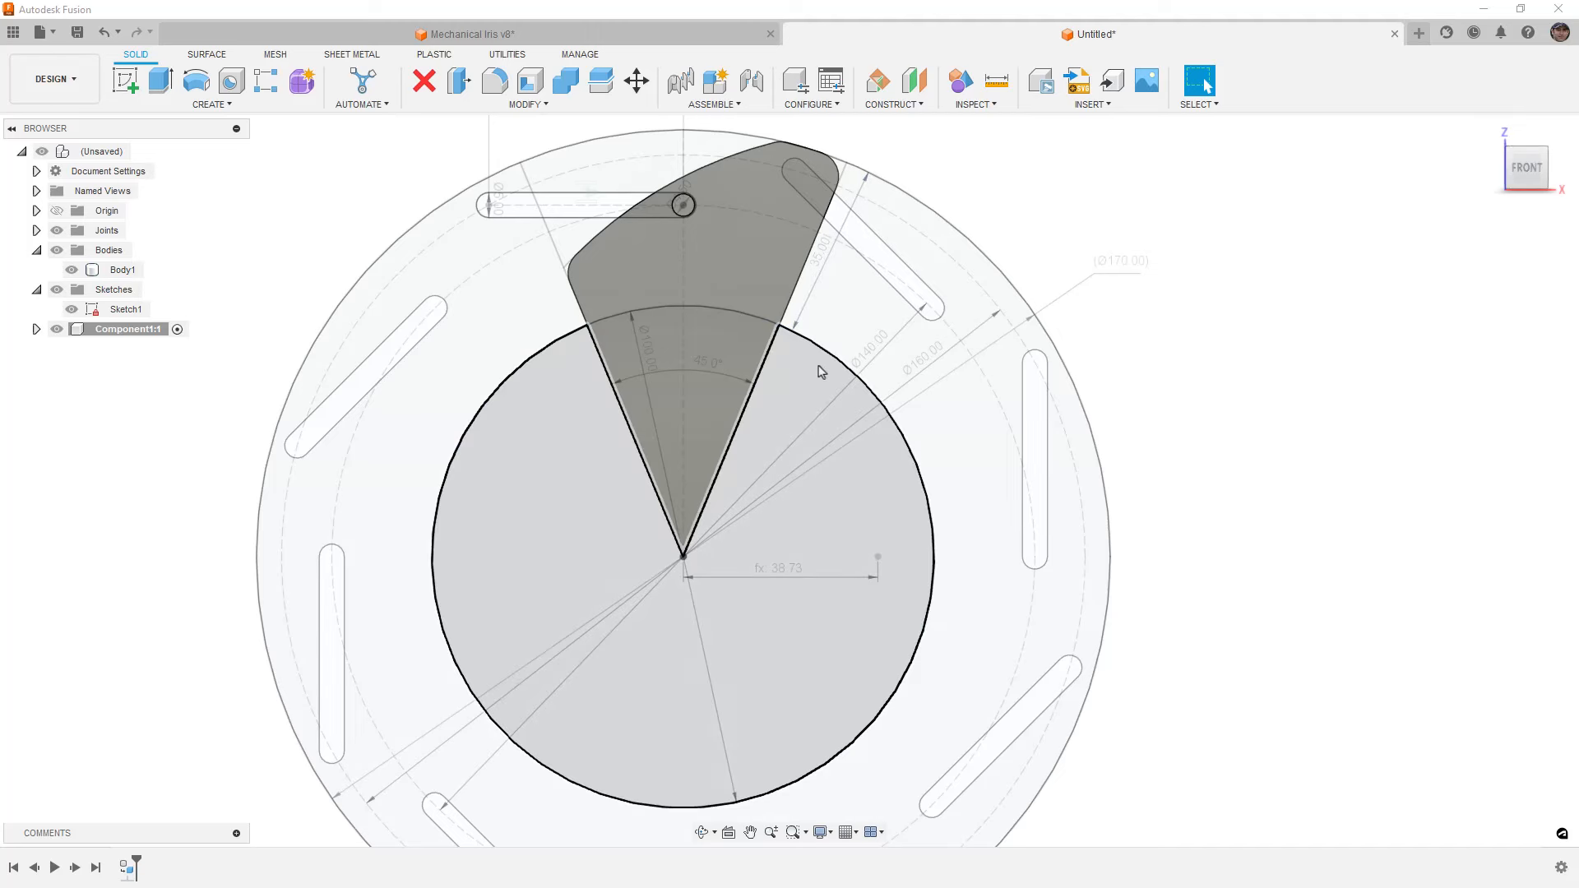
drag(648, 352, 567, 407)
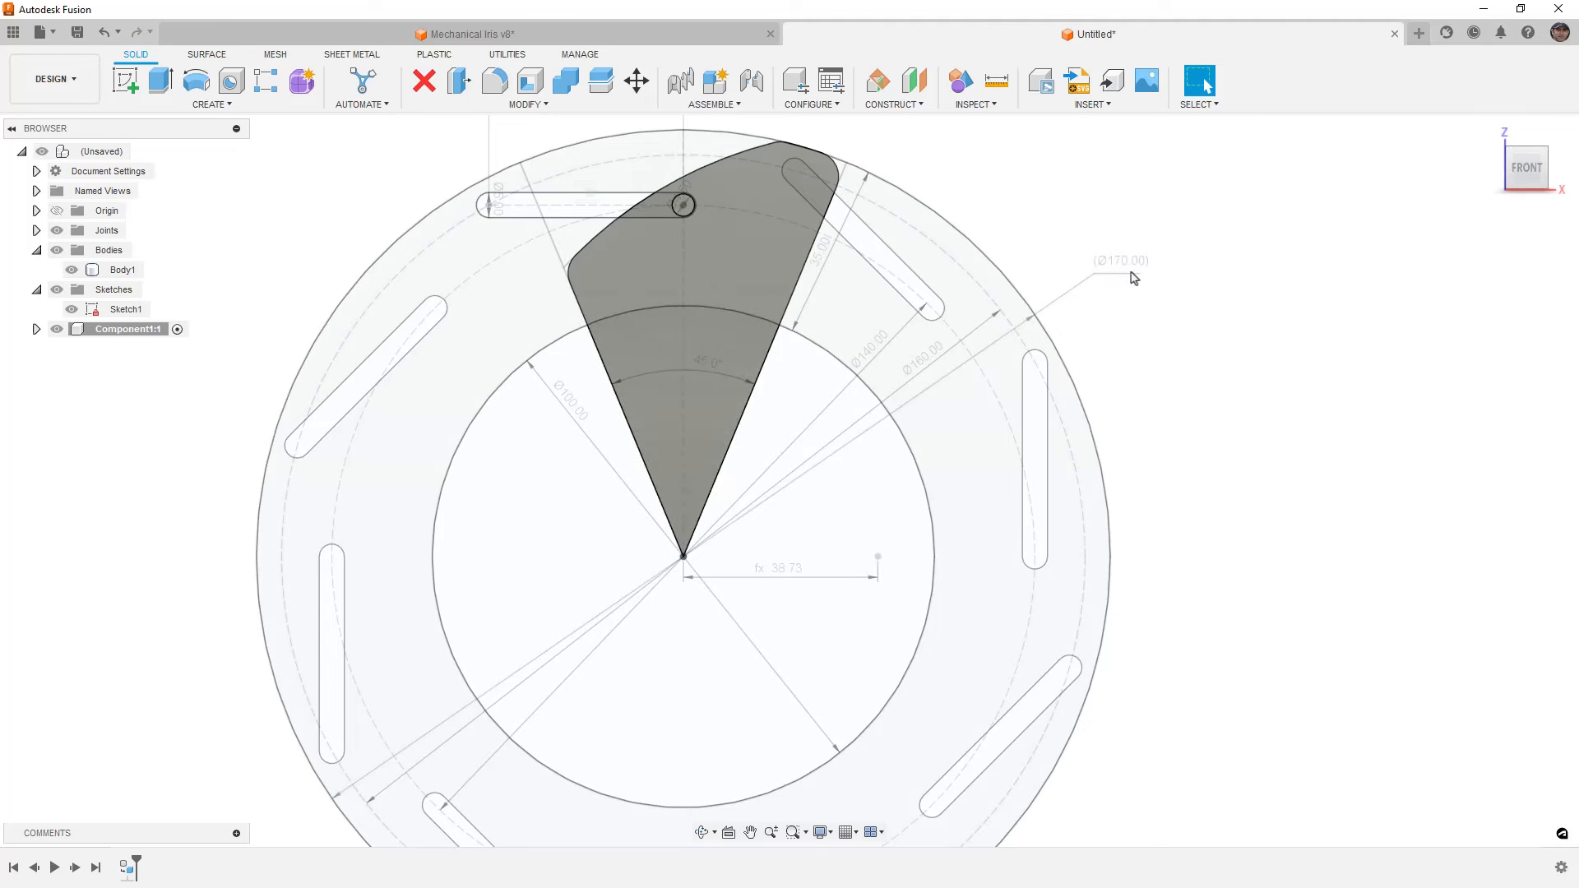
scroll(889, 487, down, 3)
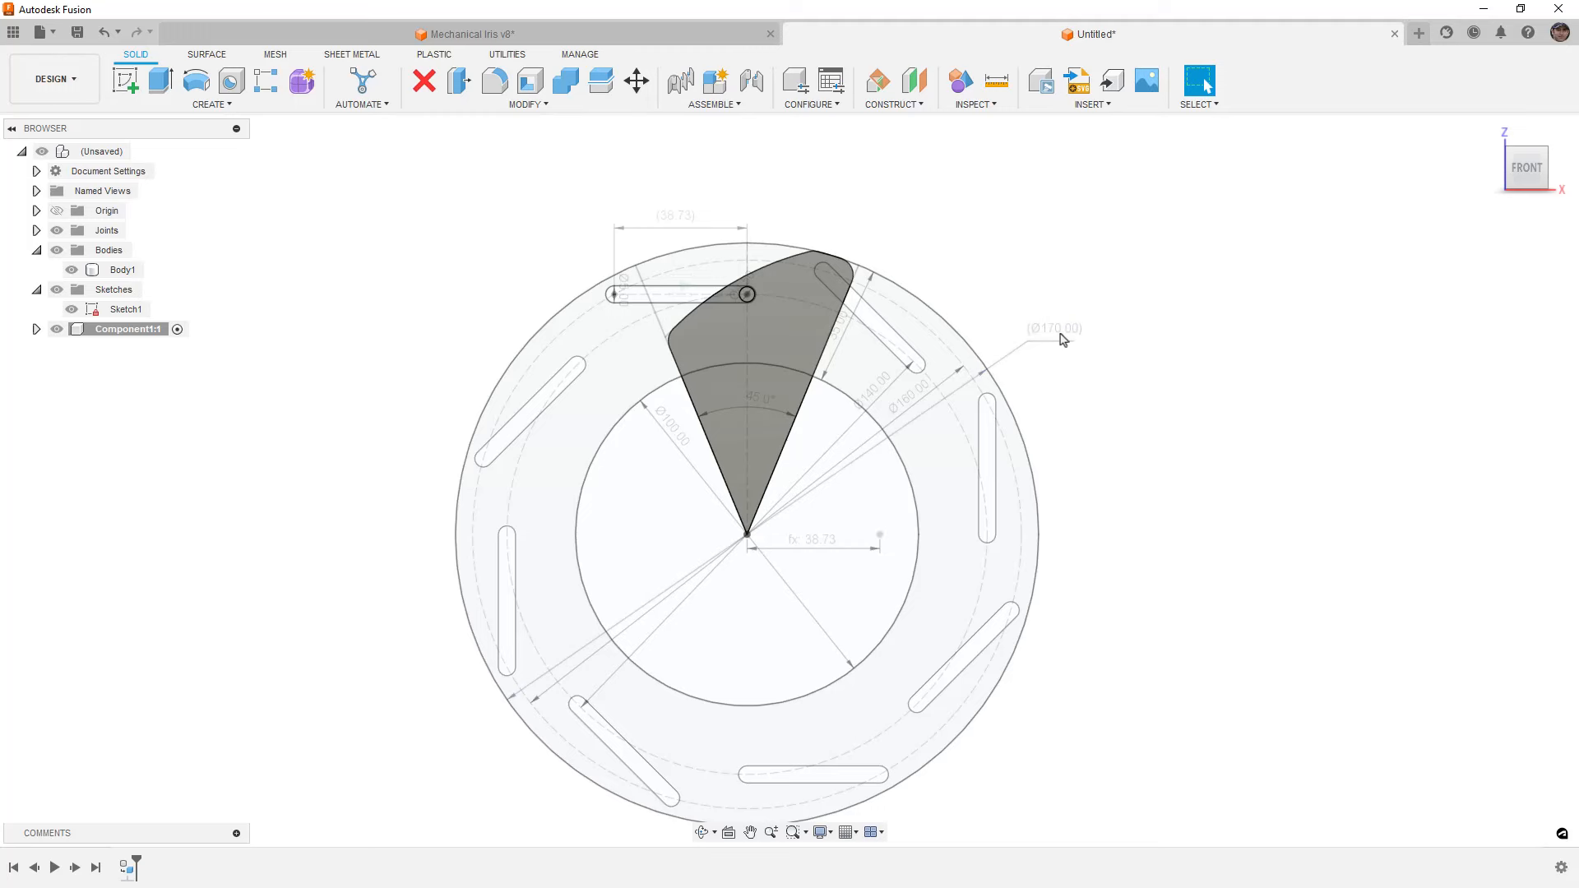
Set the ring's inner circle diameter to 90 mm
double_click(671, 434)
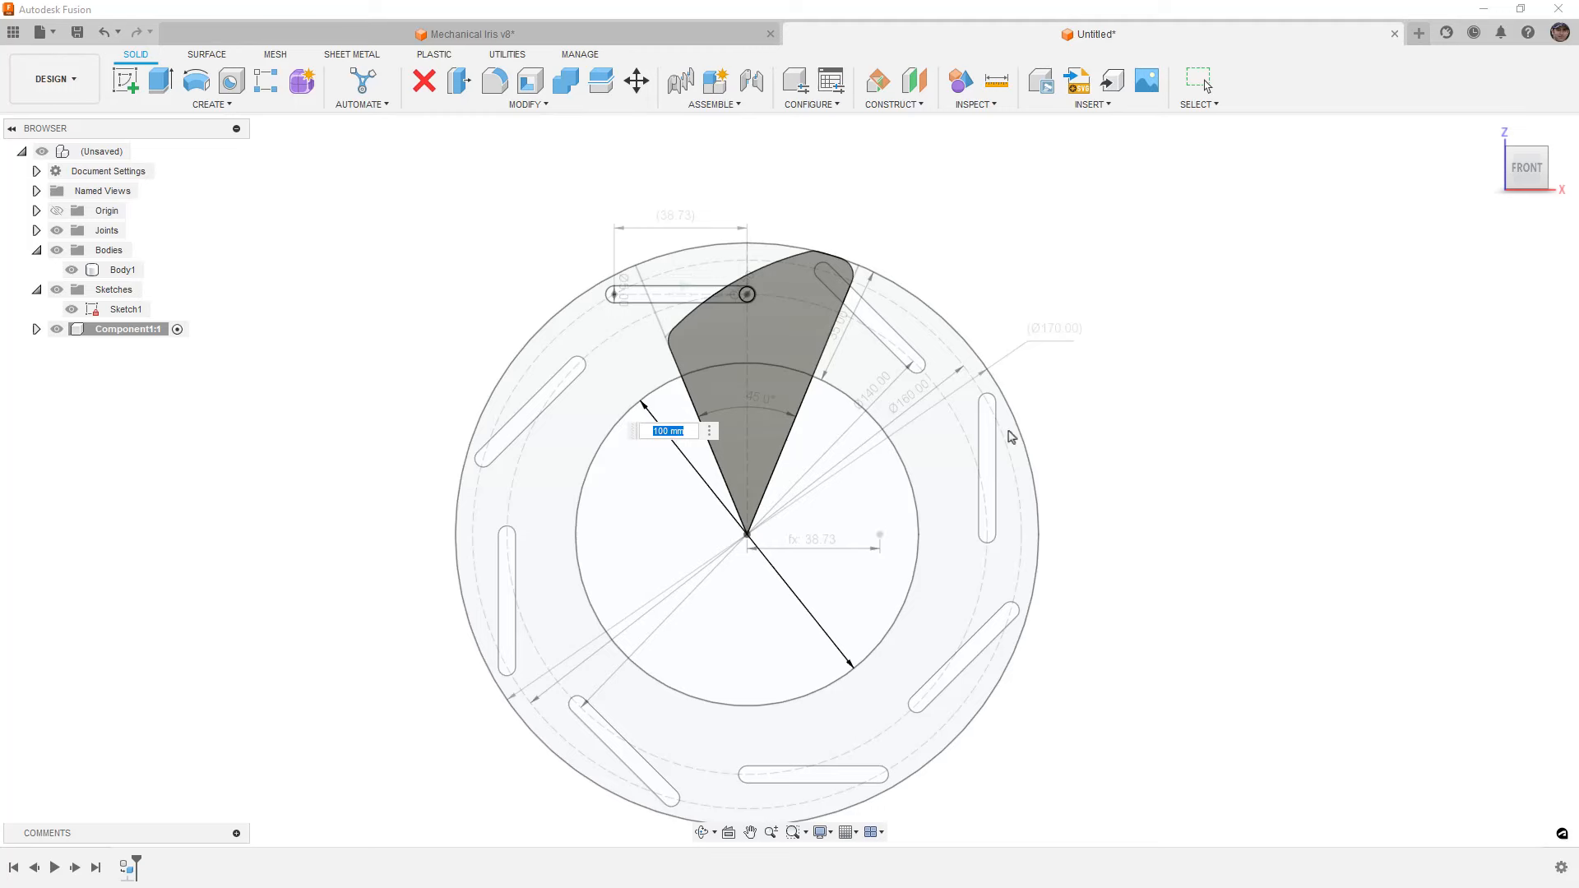
text(90)
key(Return)
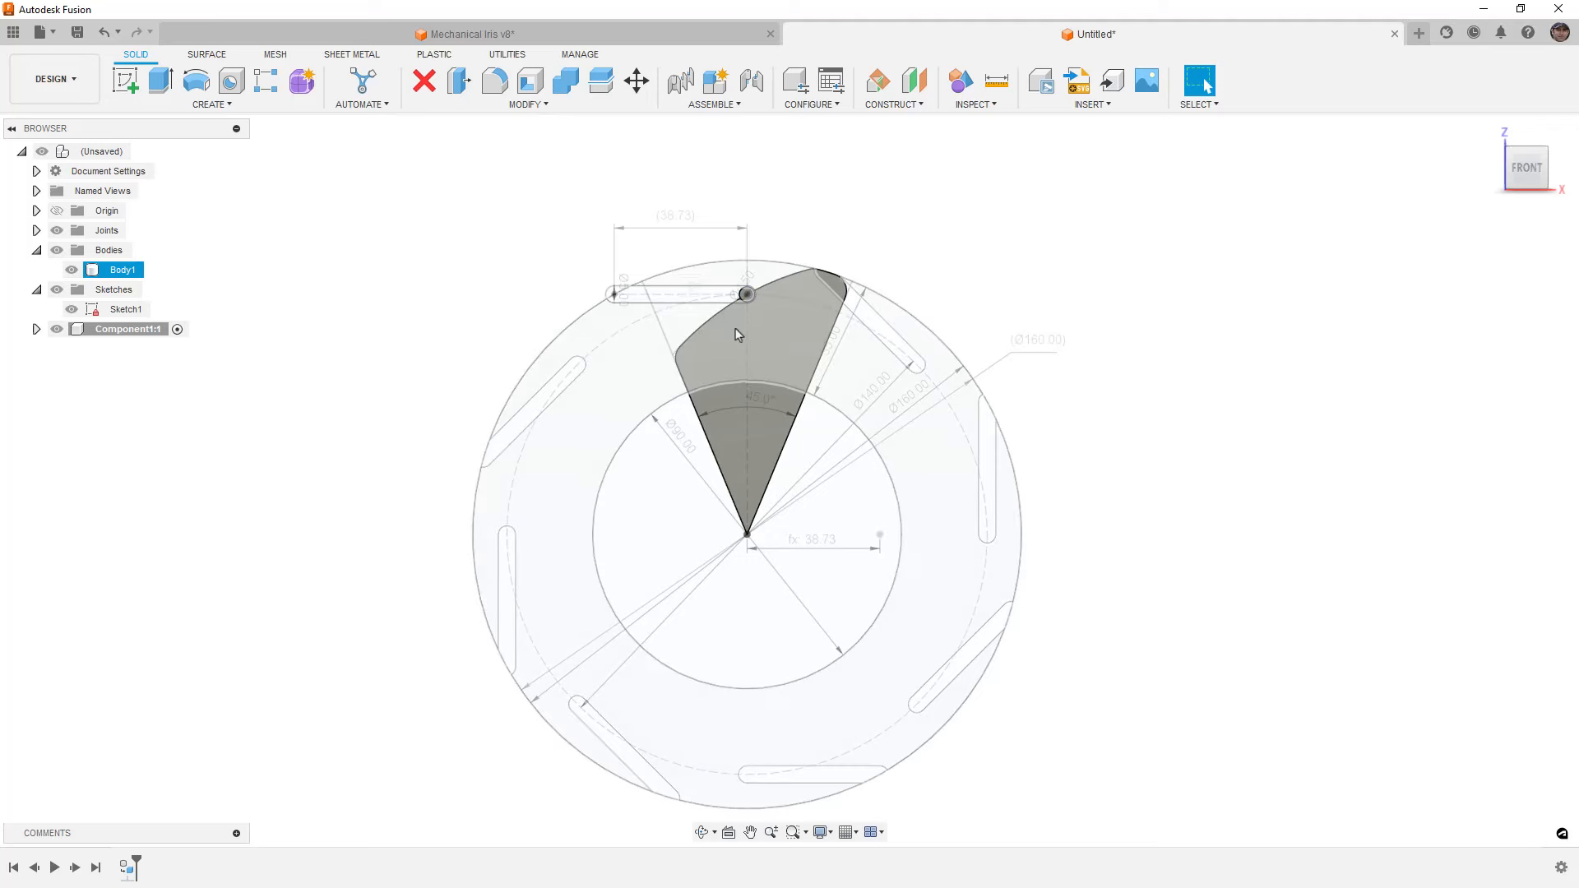
Hide Sketch1 and test the blade's slide along the slot in the resized ring, and revert its position
click(745, 461)
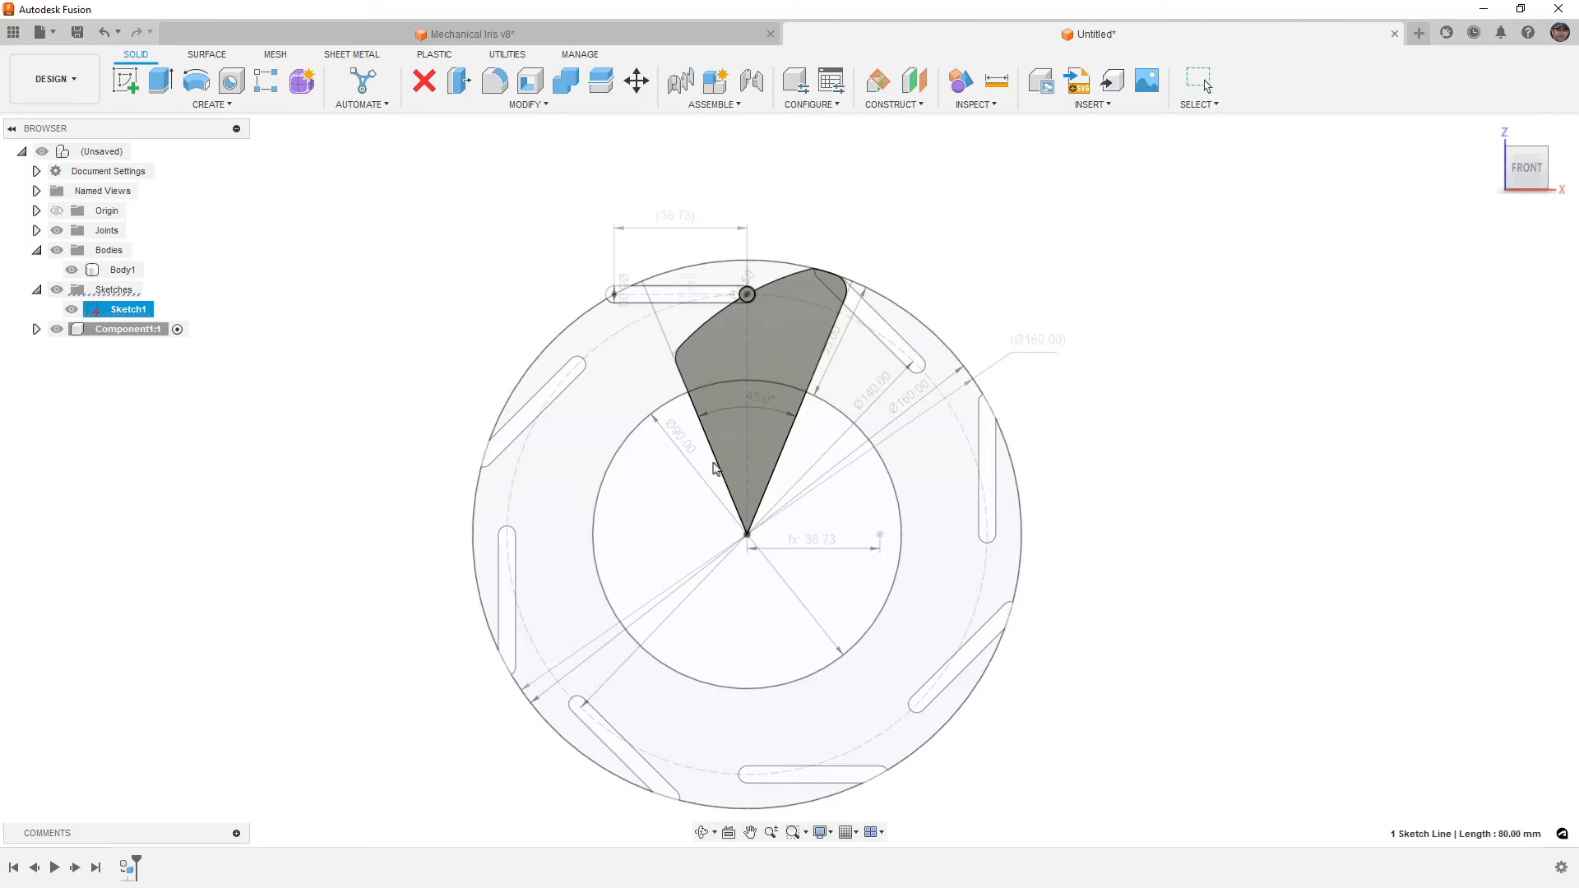
click(71, 309)
mouse_move(726, 441)
mouse_down()
mouse_move(580, 431)
mouse_move(599, 433)
mouse_up()
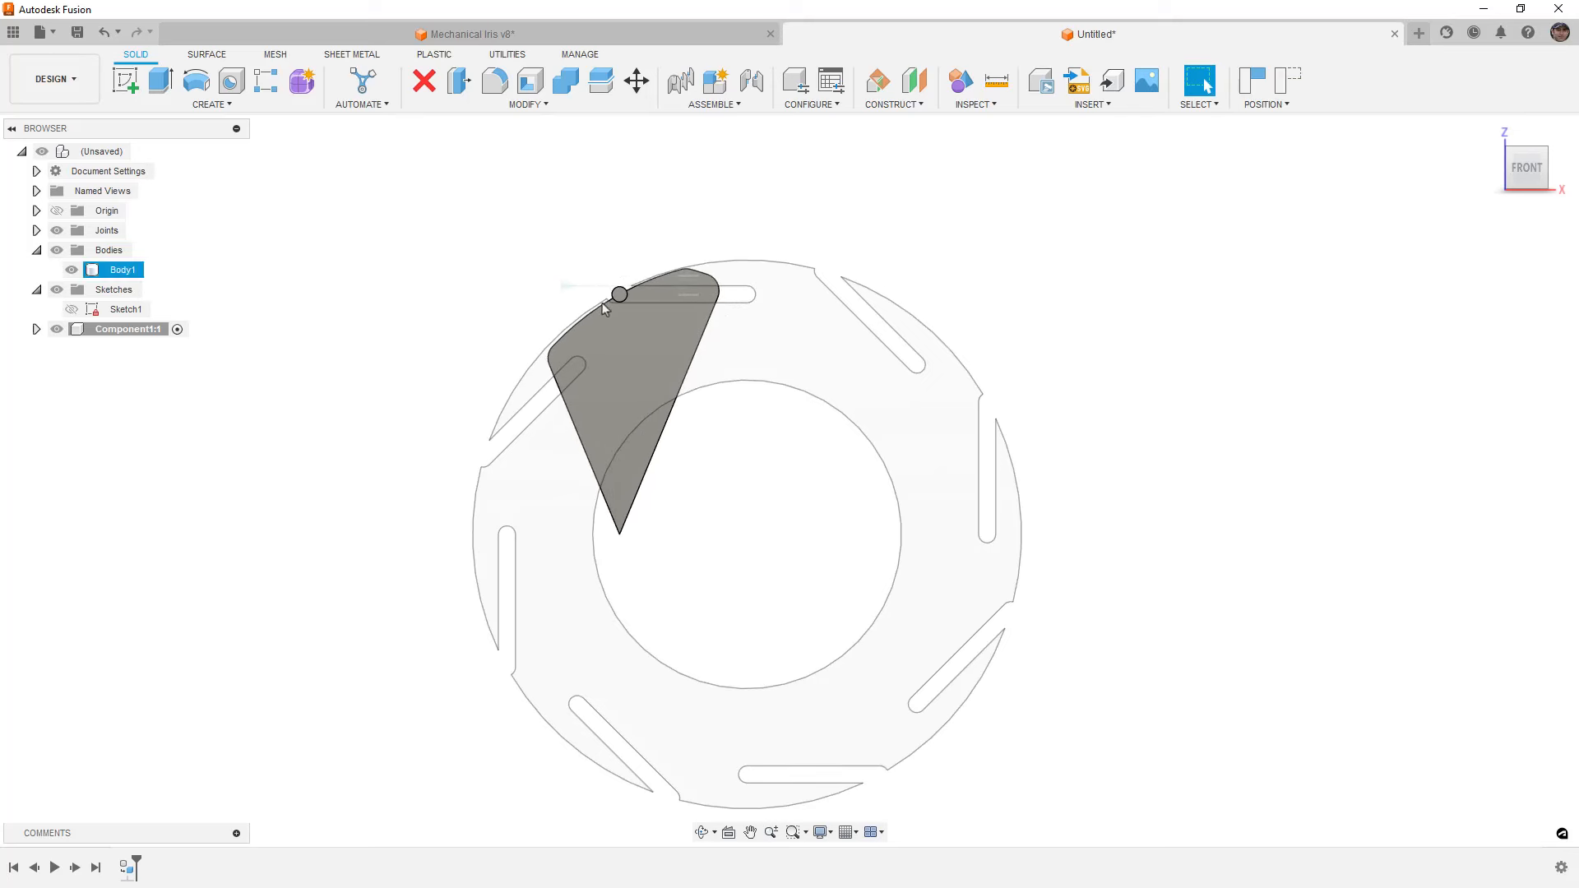
click(1289, 81)
Show Sketch1 and set the radial distance between the ring's inner and outer circles to 45 mm
click(72, 310)
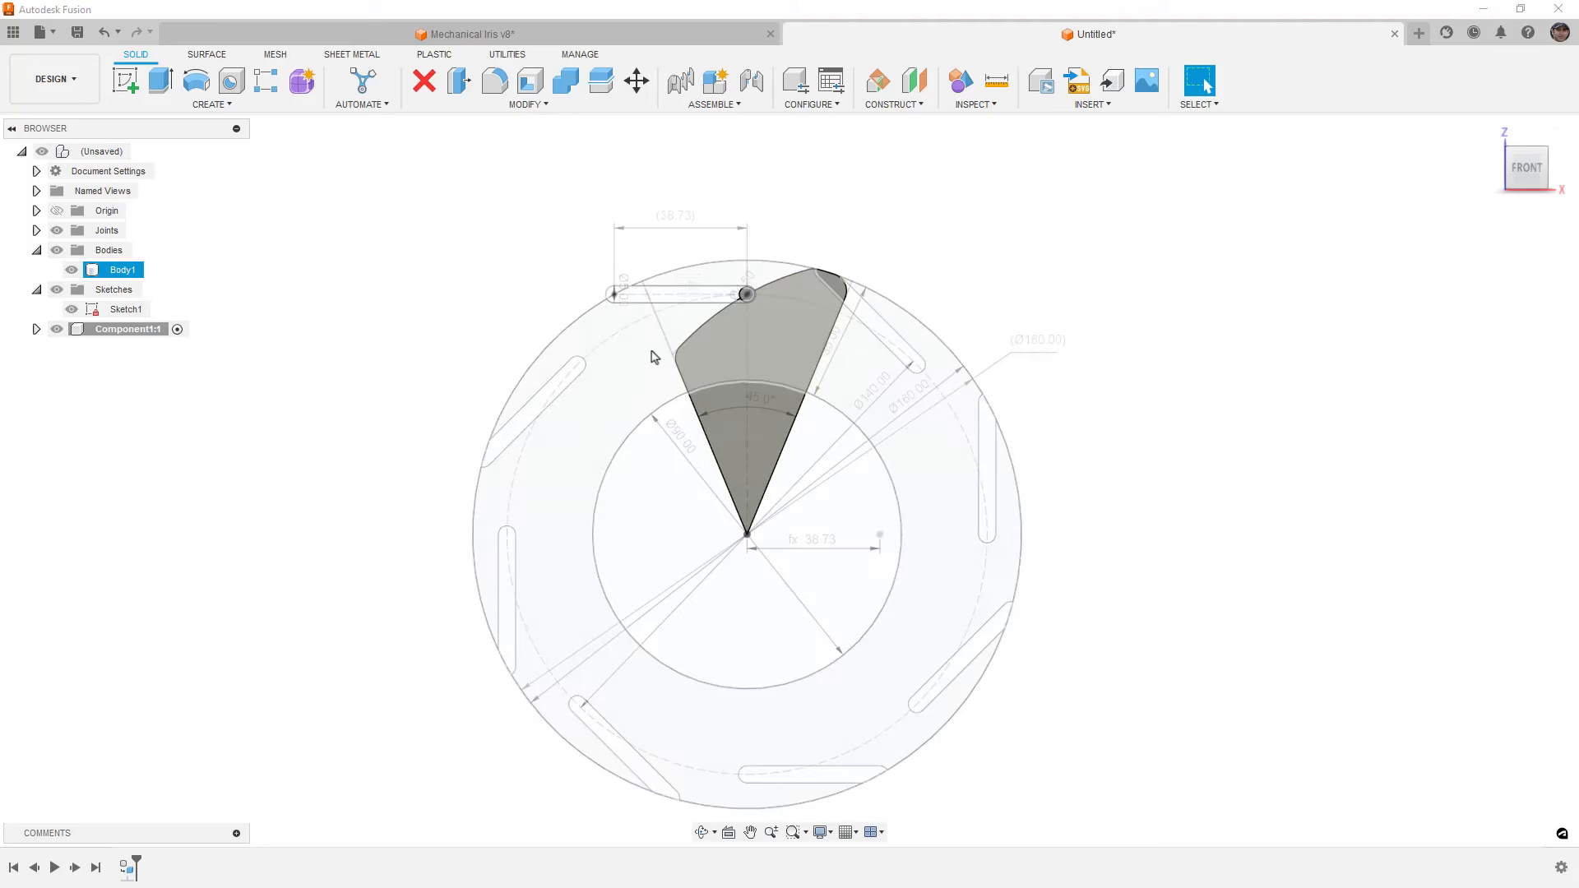
click(861, 367)
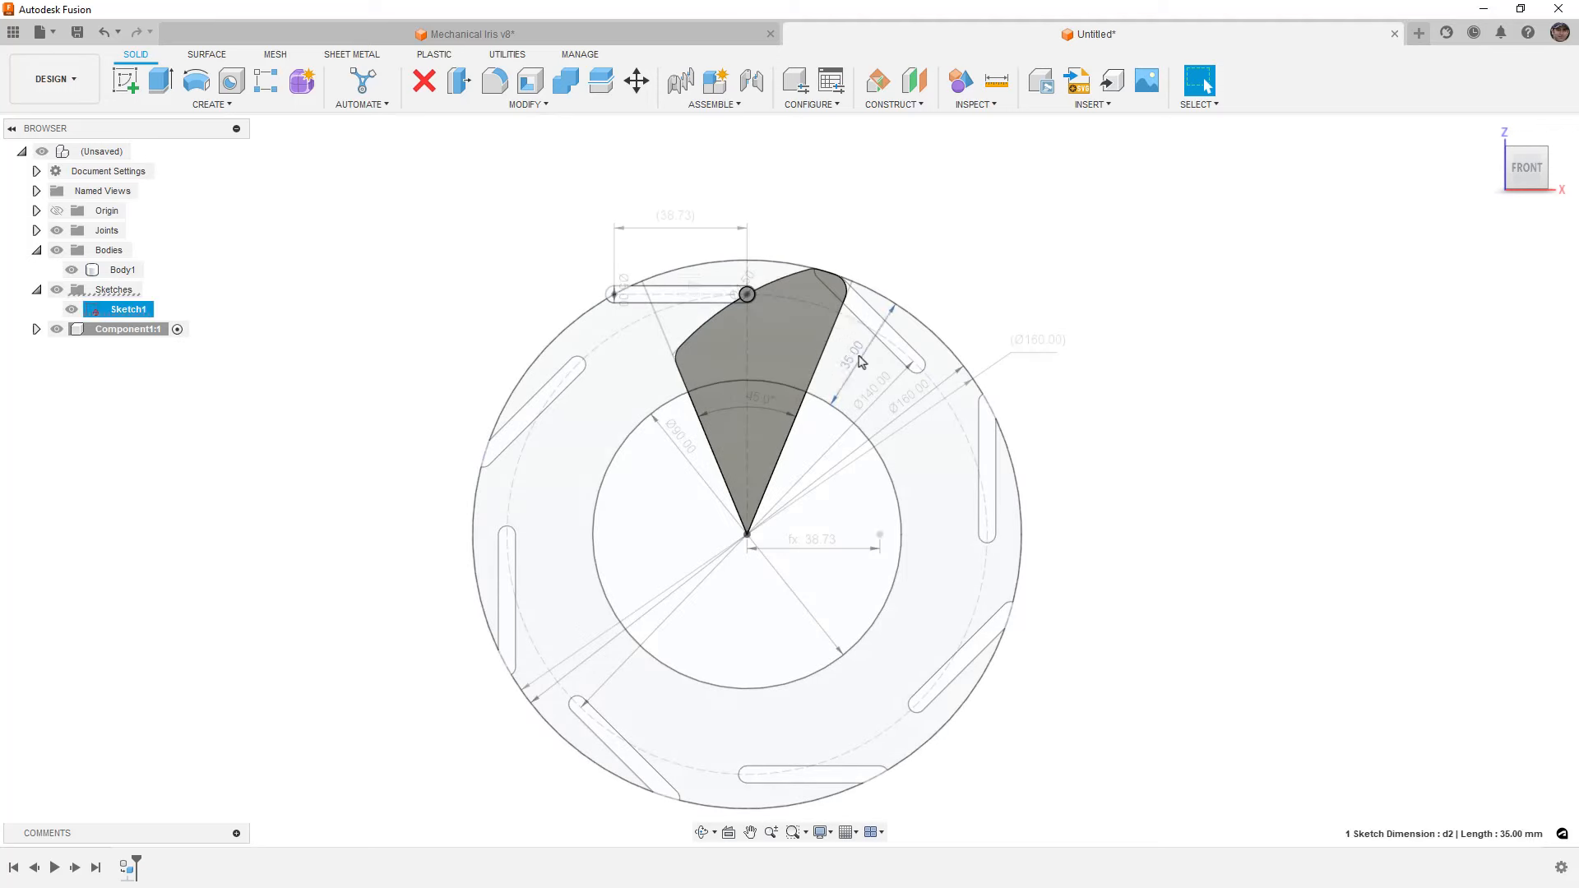
double_click(862, 367)
text(45)
key(Return)
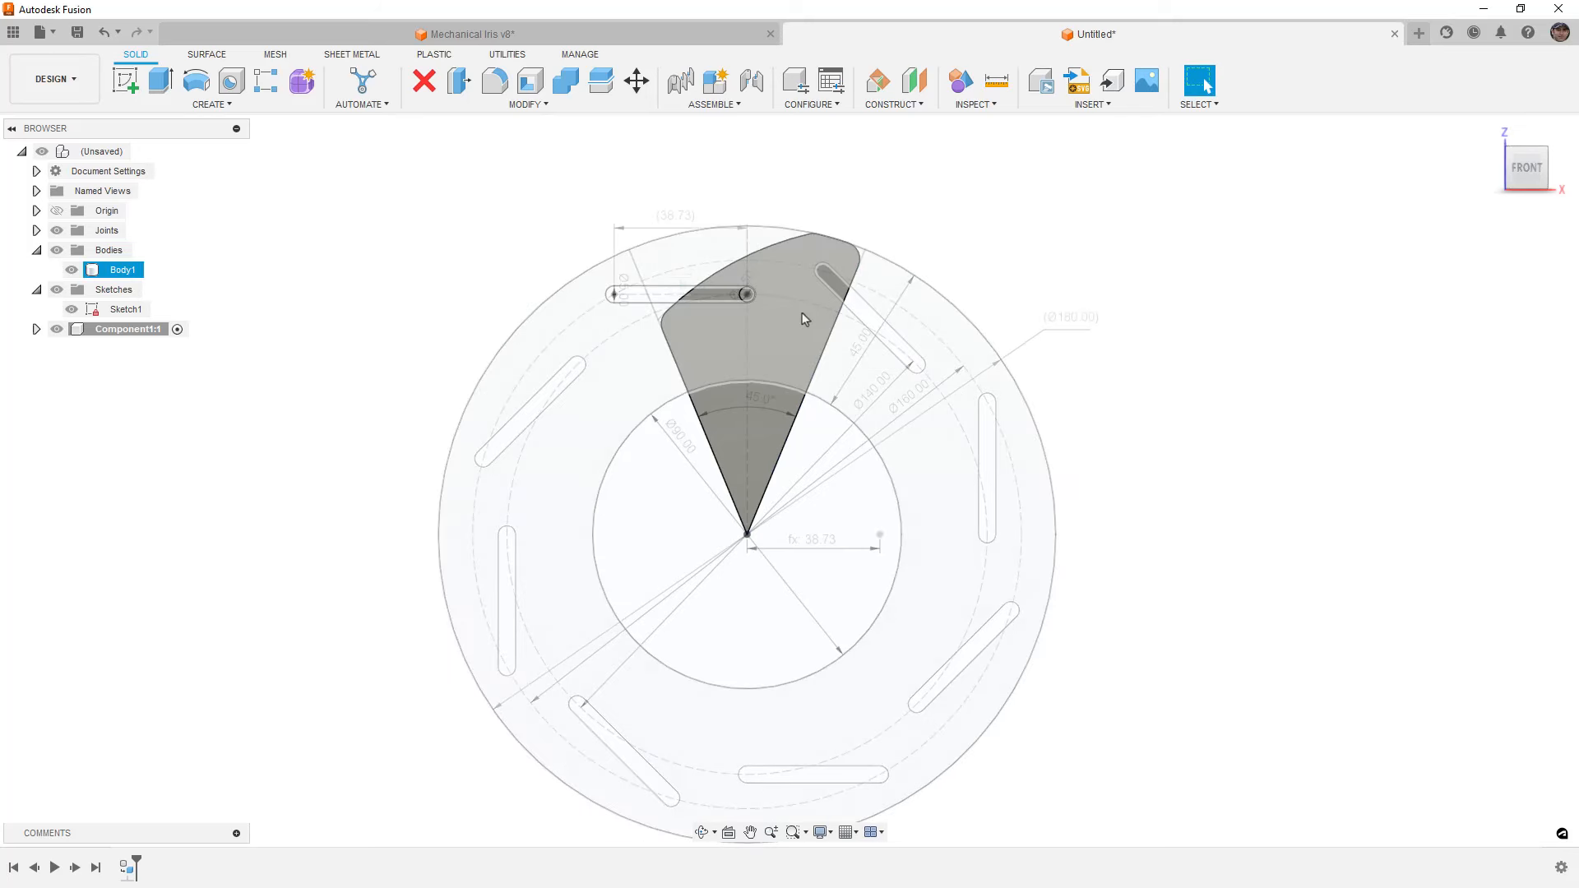
click(776, 323)
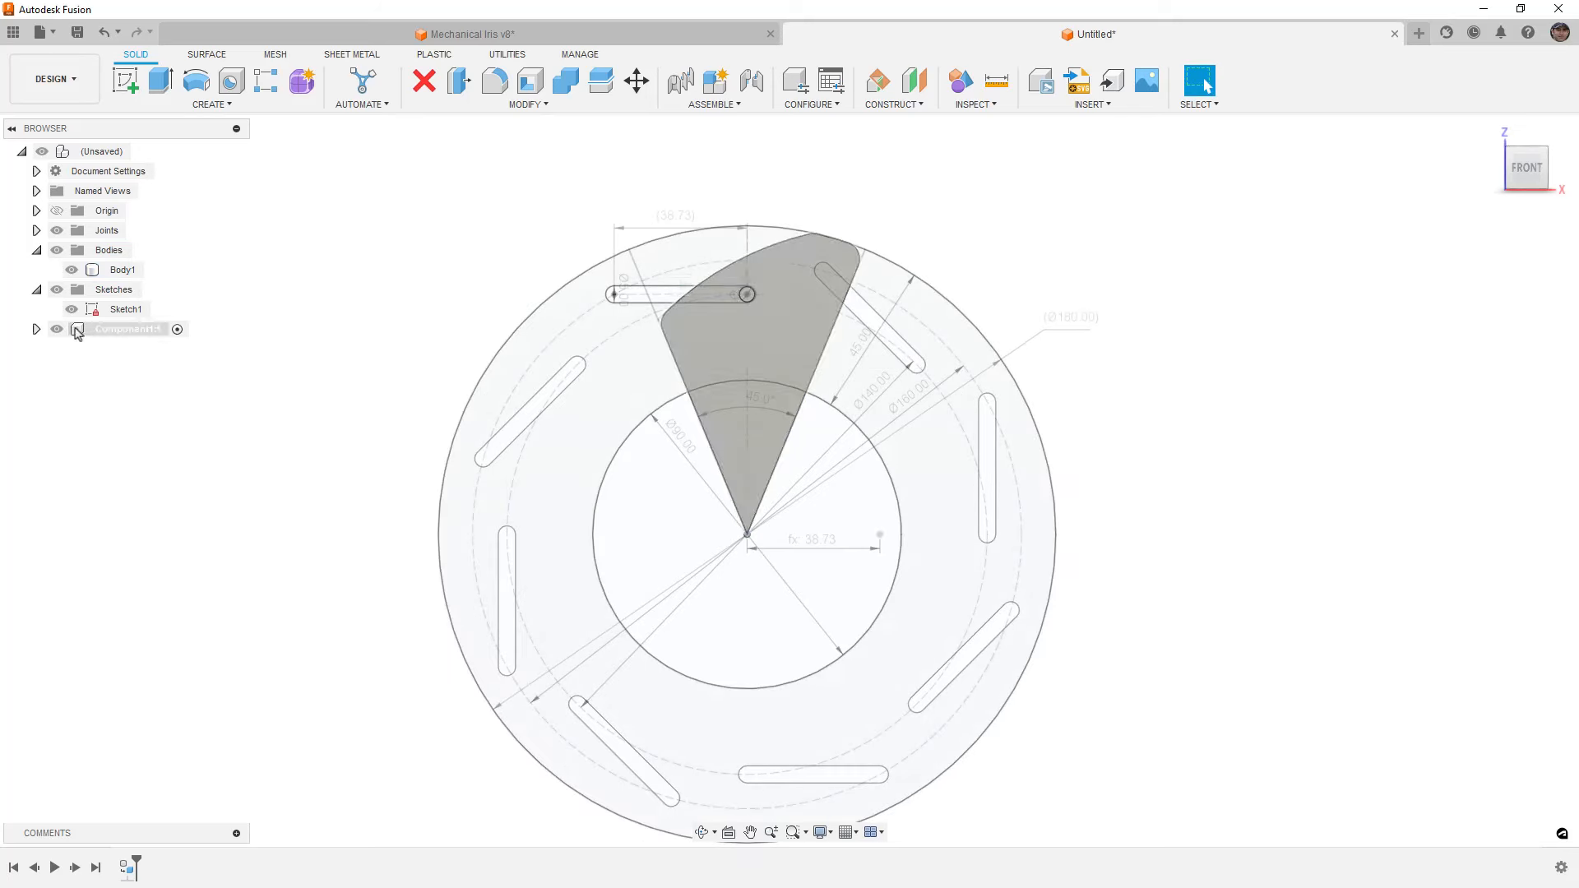
With Sketch1 hidden, slide the blade past the slot's outer end, inspect the slider joint's position value, and revert the blade's position
click(71, 309)
drag(738, 447, 610, 455)
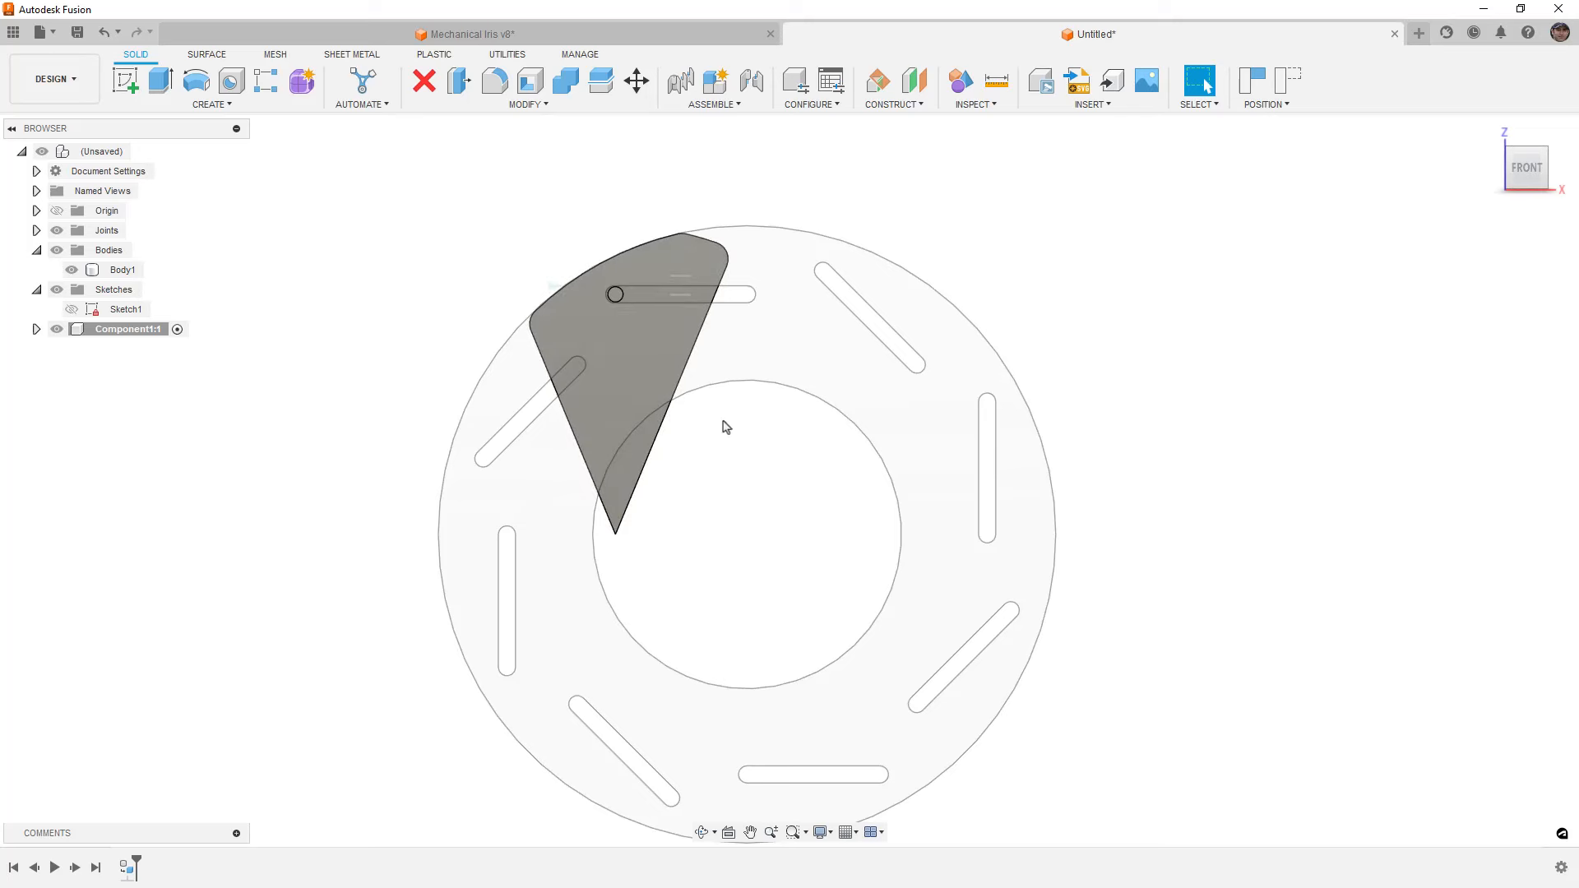
drag(634, 474, 605, 468)
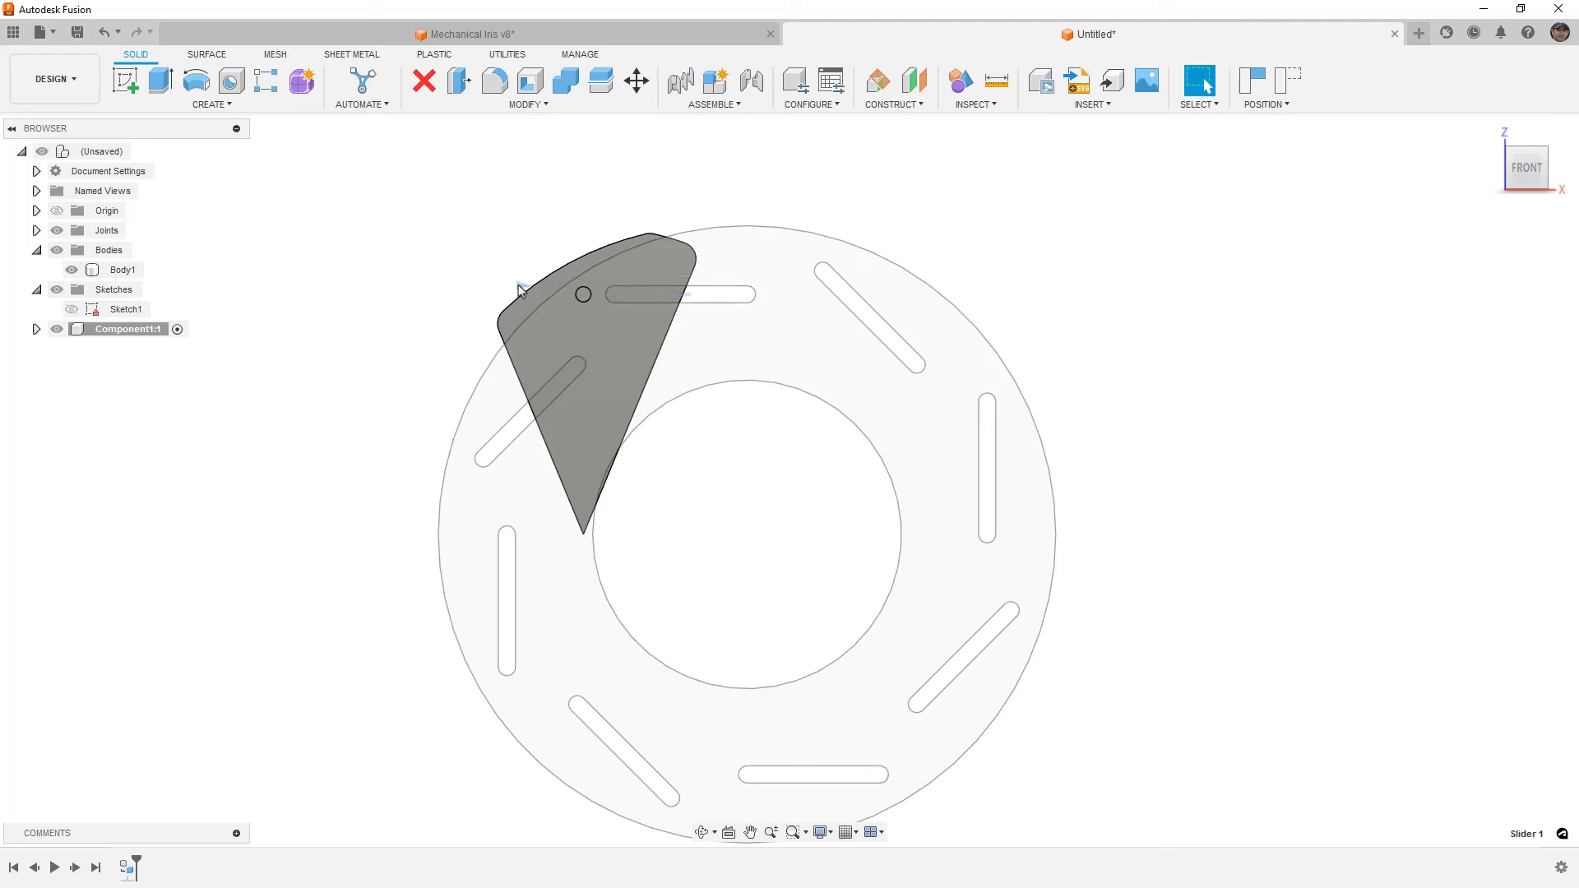
double_click(518, 285)
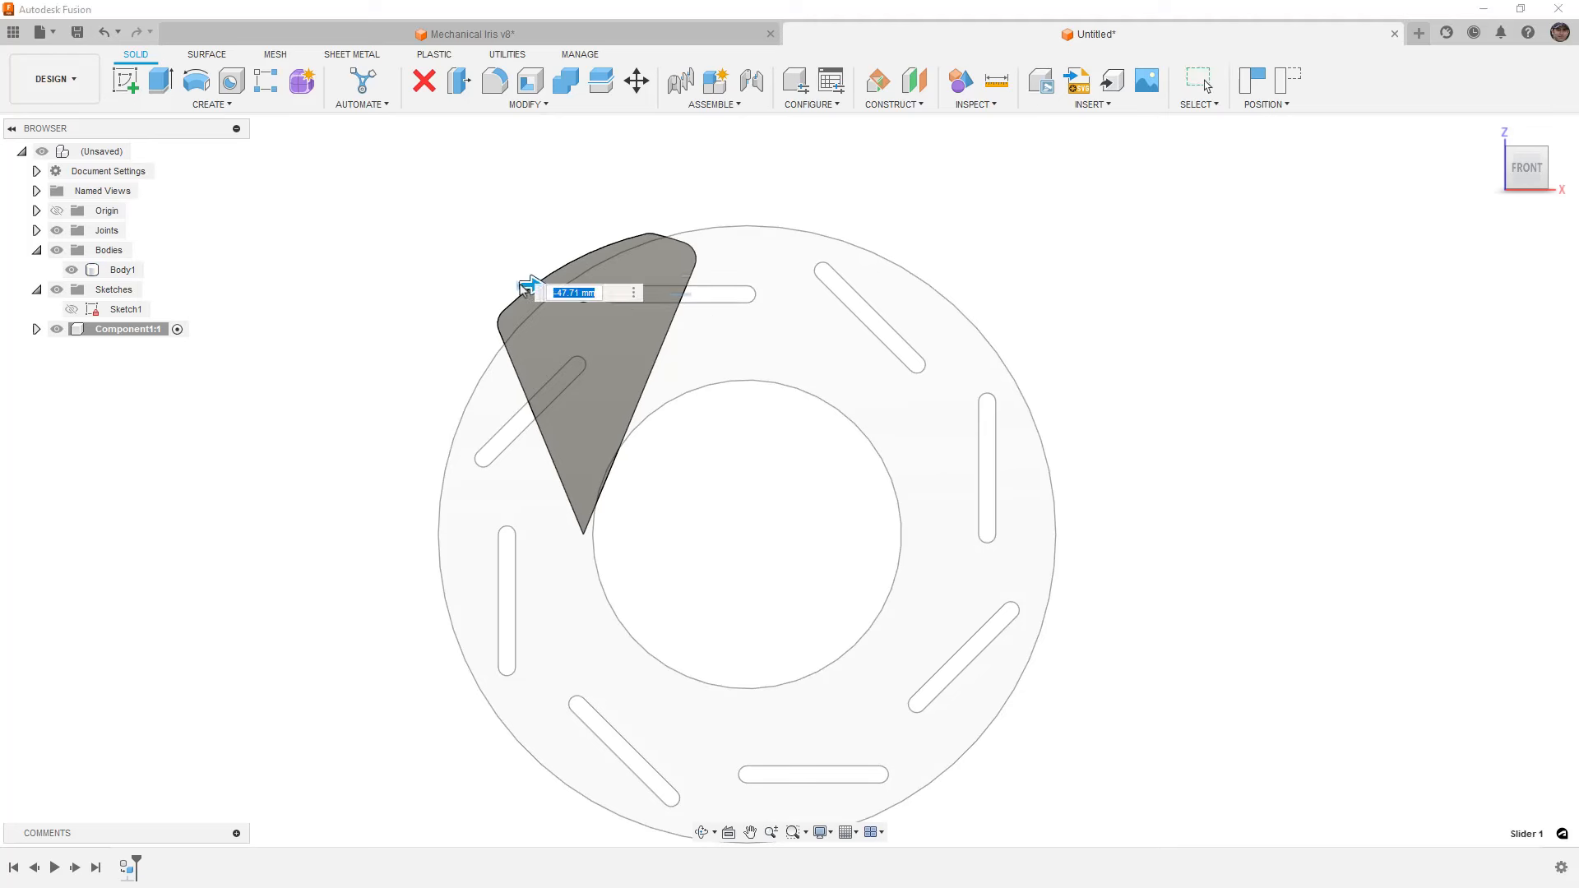
scroll(526, 299, up, 5)
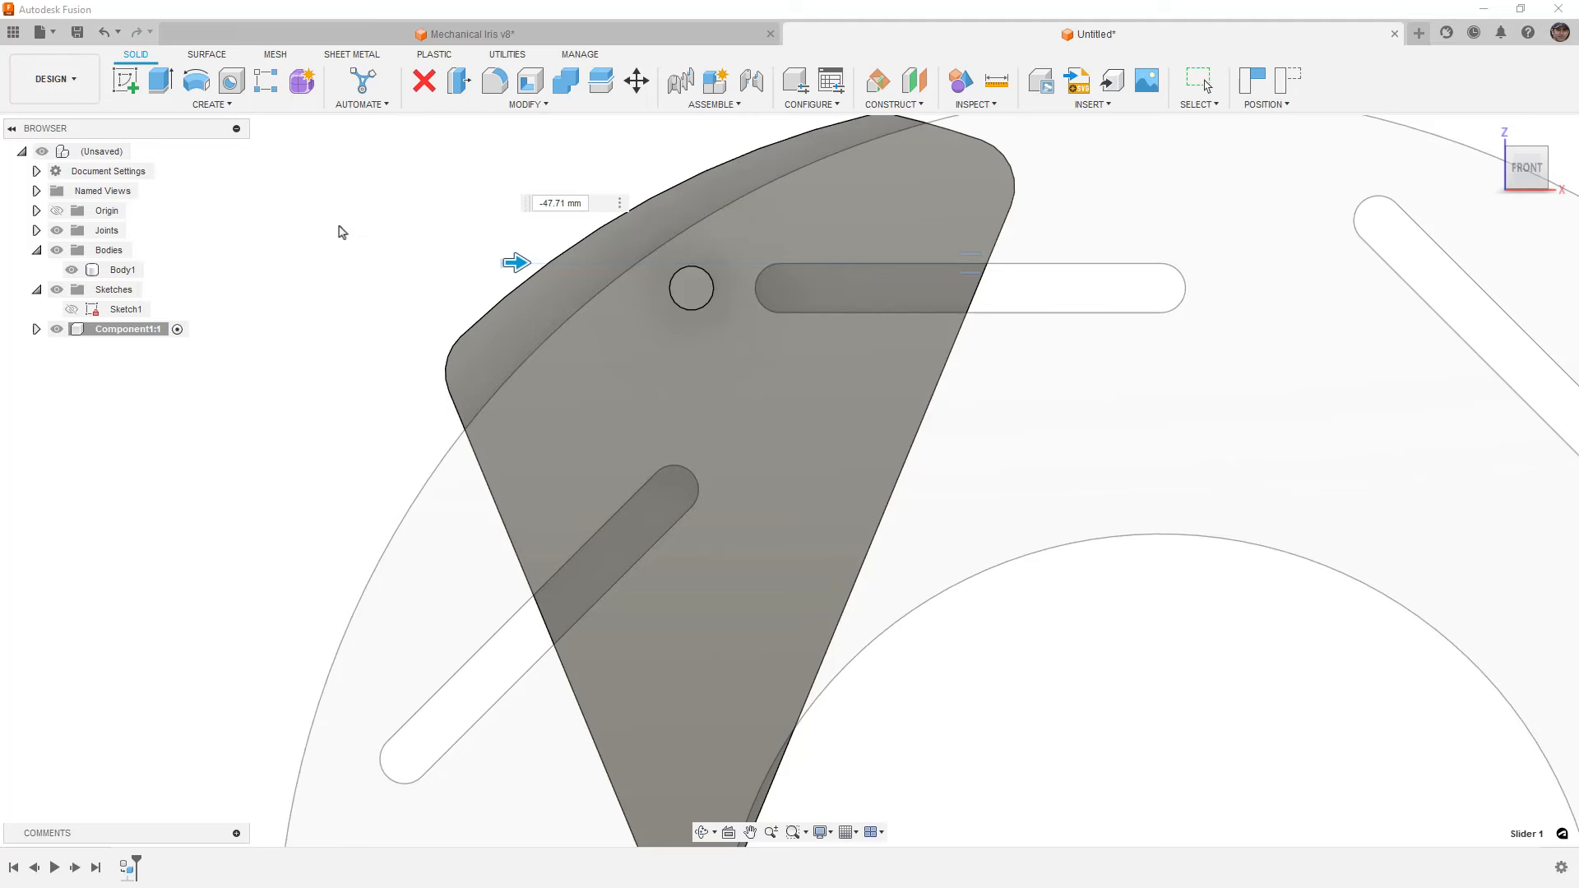
scroll(368, 270, down, 3)
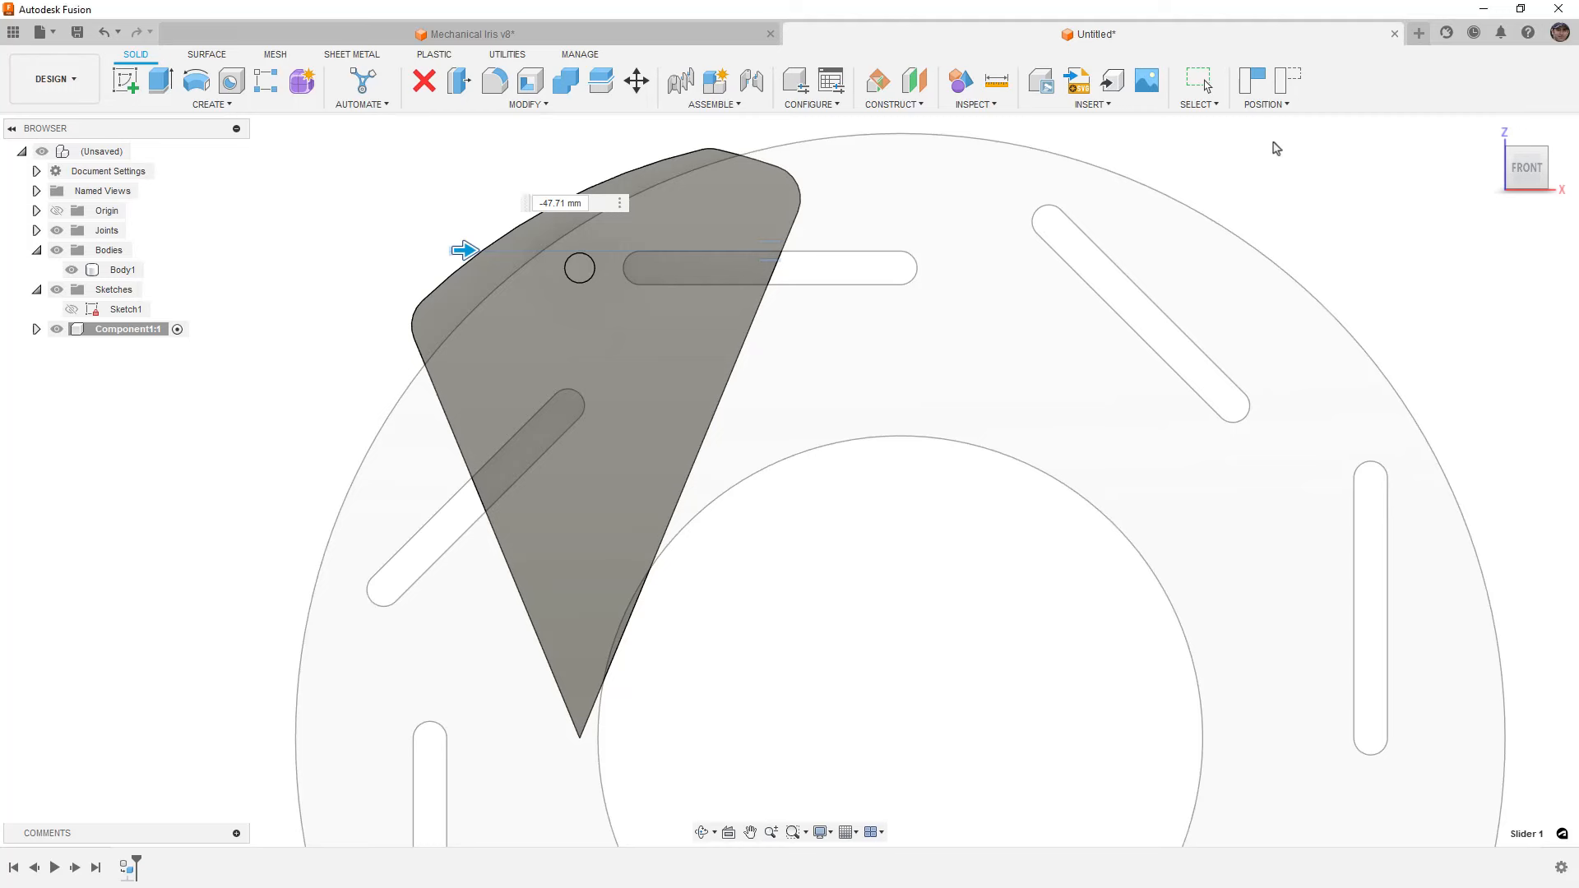
click(1289, 80)
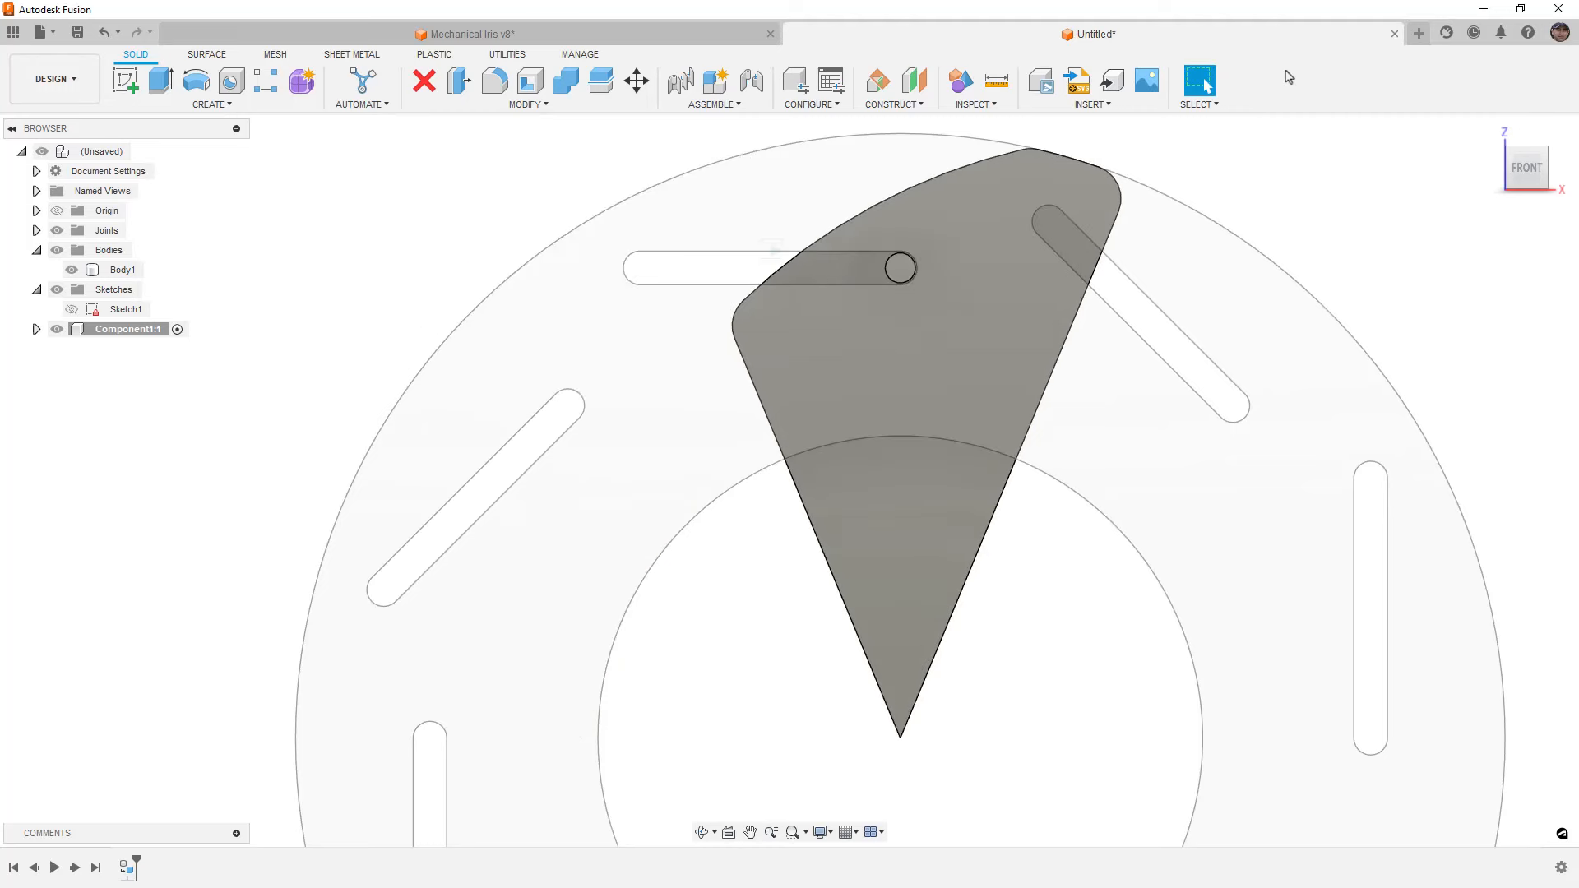
With Sketch1 shown and the top-level design active, set the diameter of the dashed circle locating the slots' outer ends to 170 mm
click(72, 309)
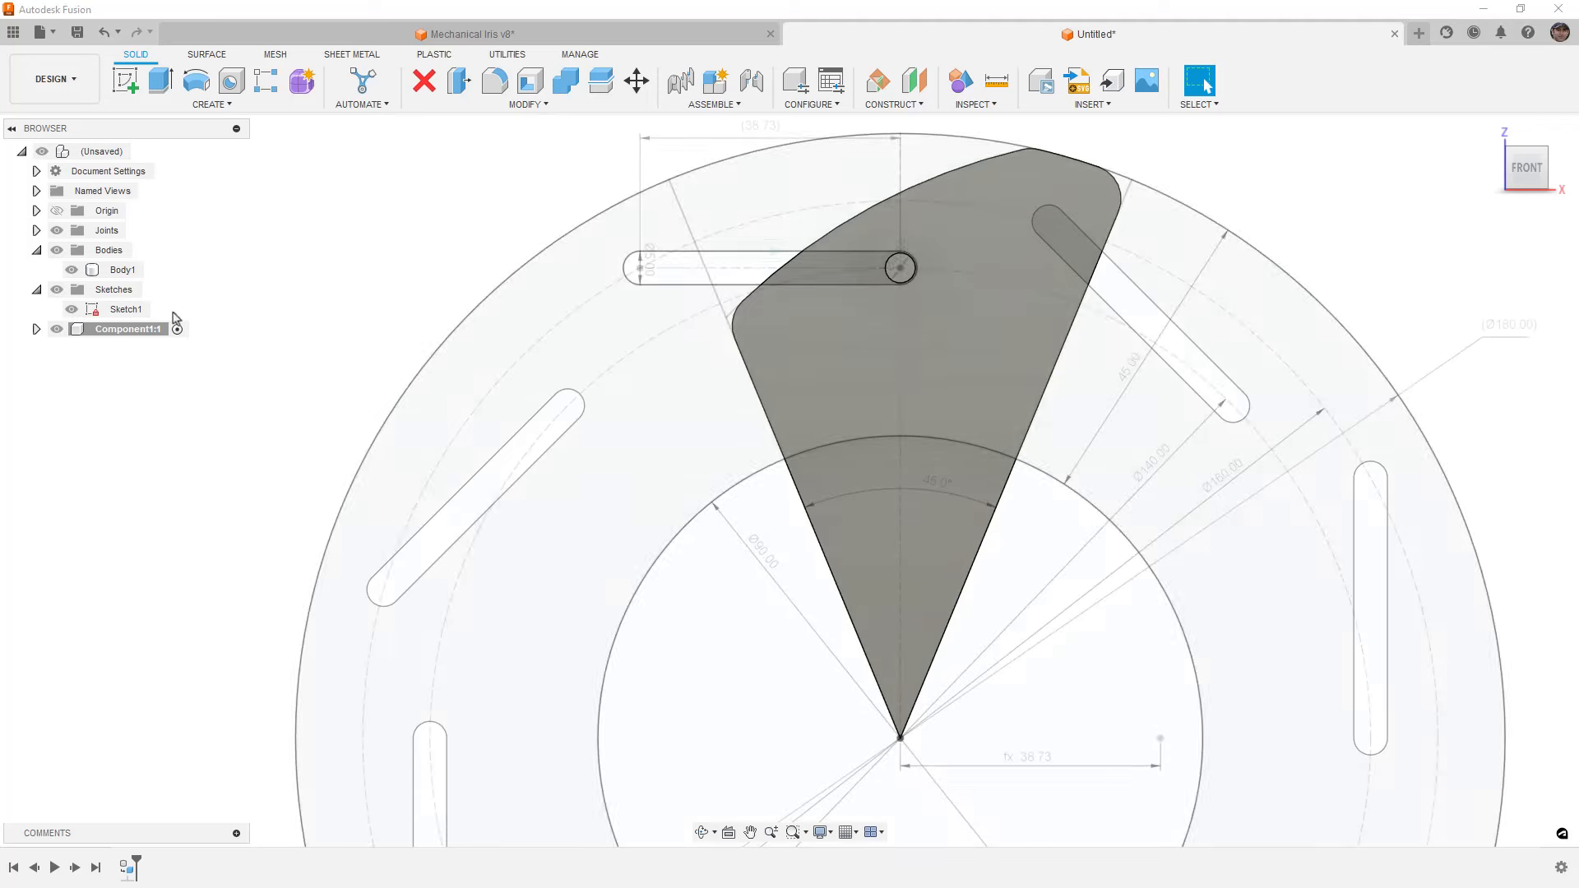
scroll(459, 387, down, 3)
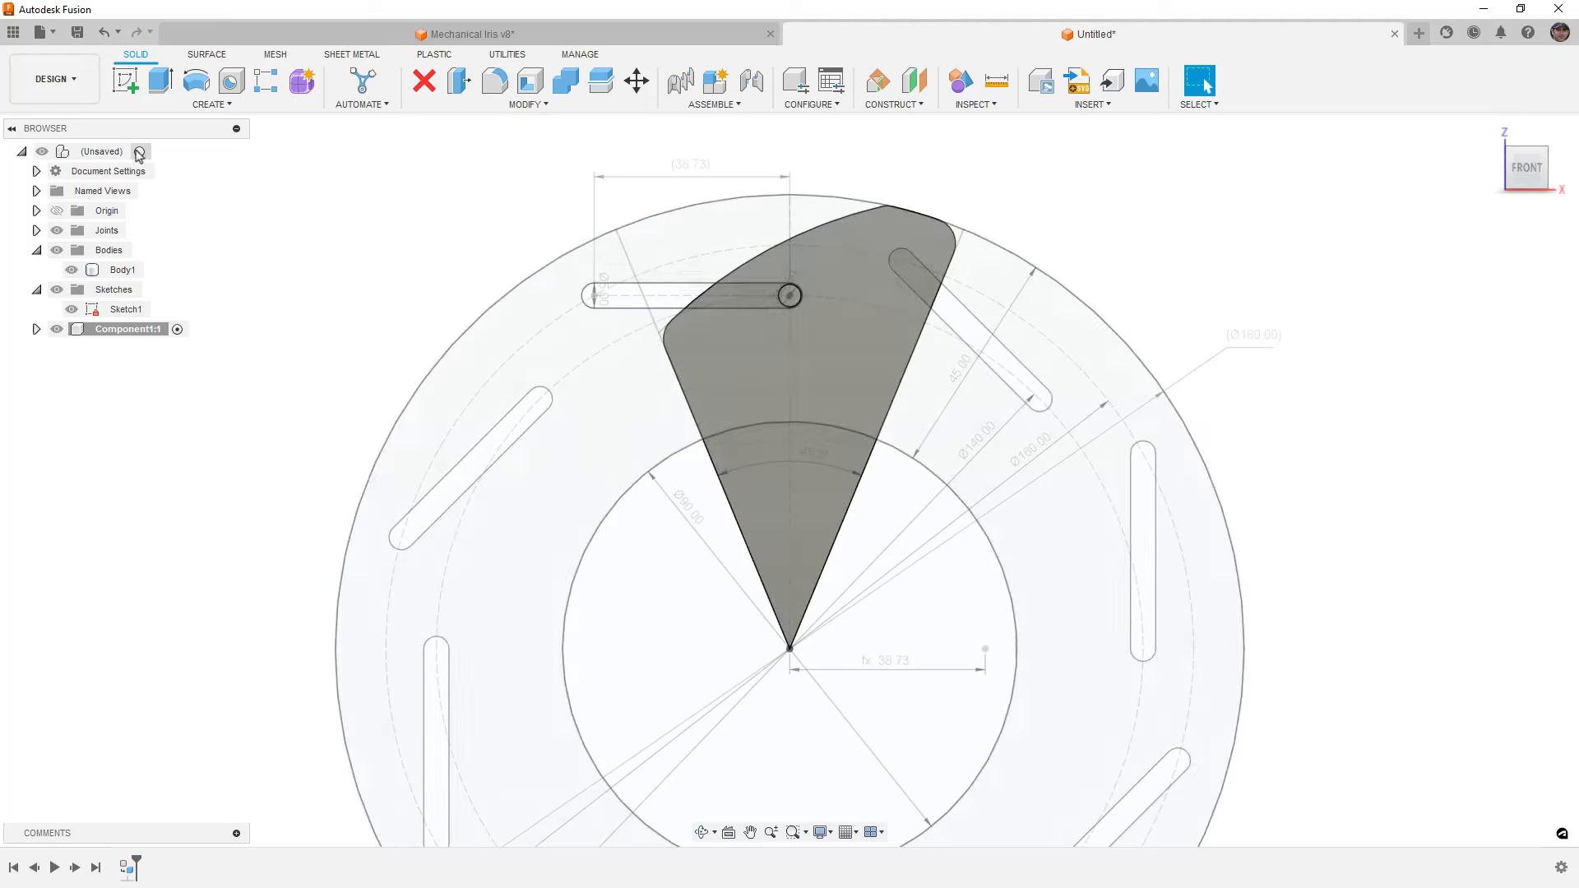
click(143, 151)
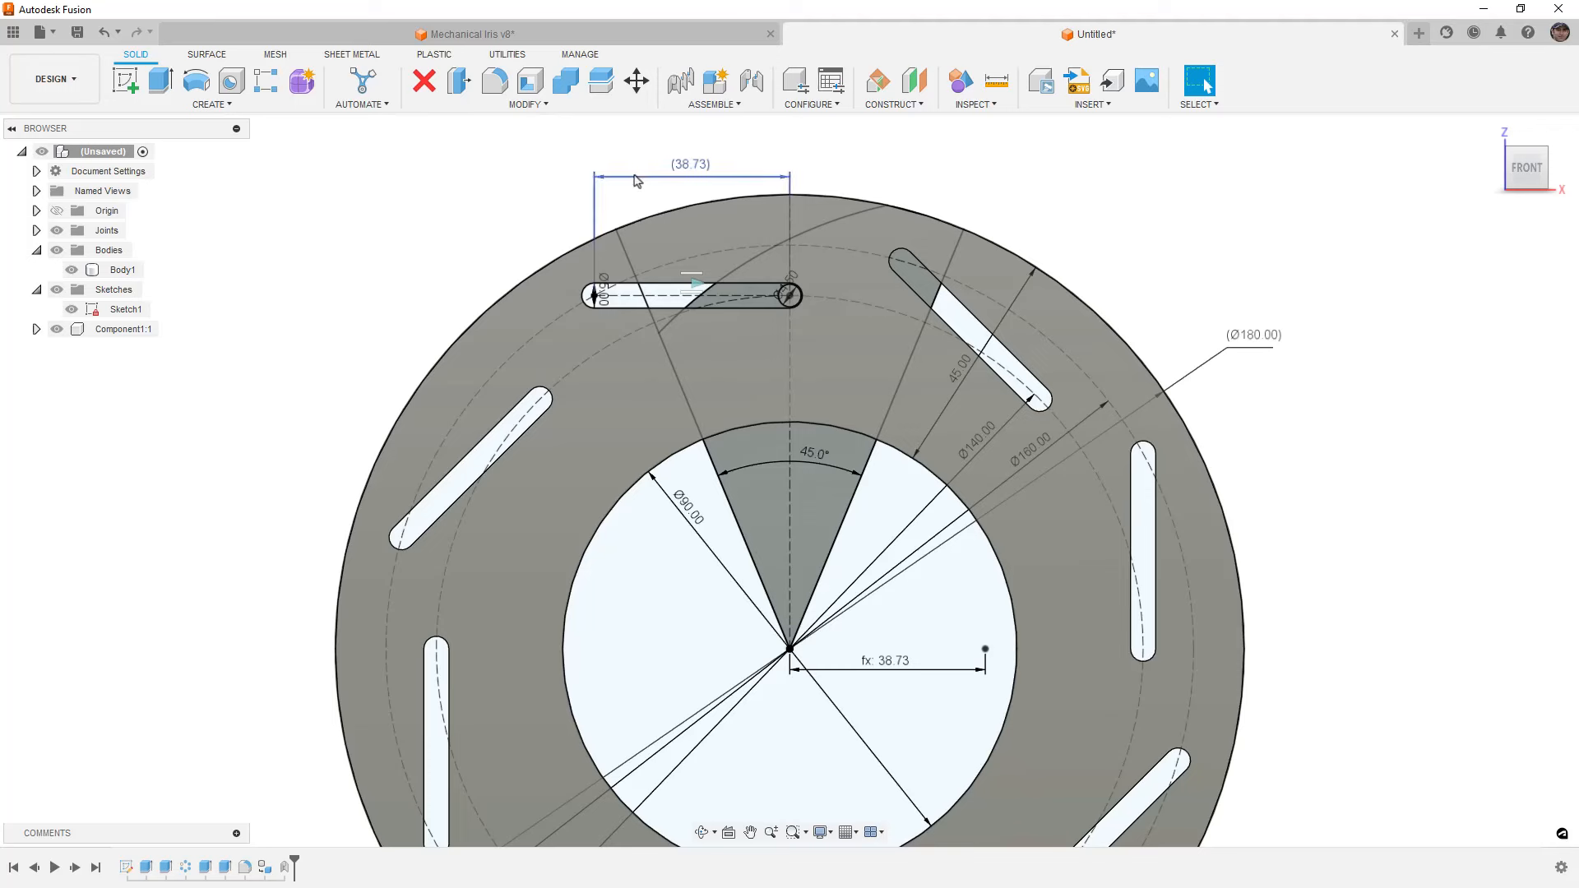
click(549, 328)
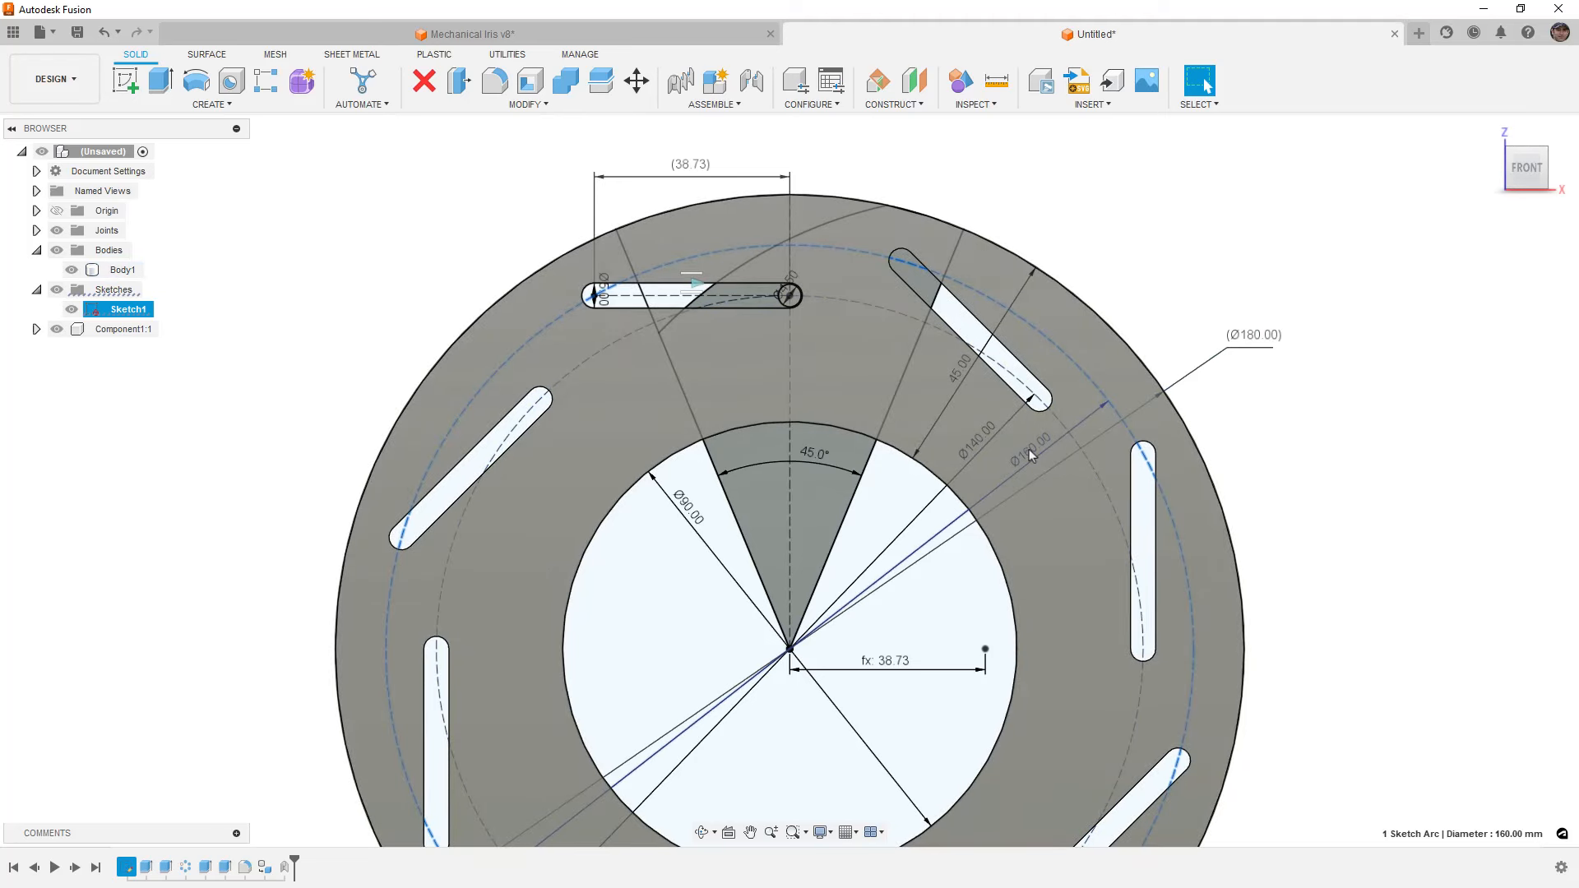
double_click(1029, 449)
text(170)
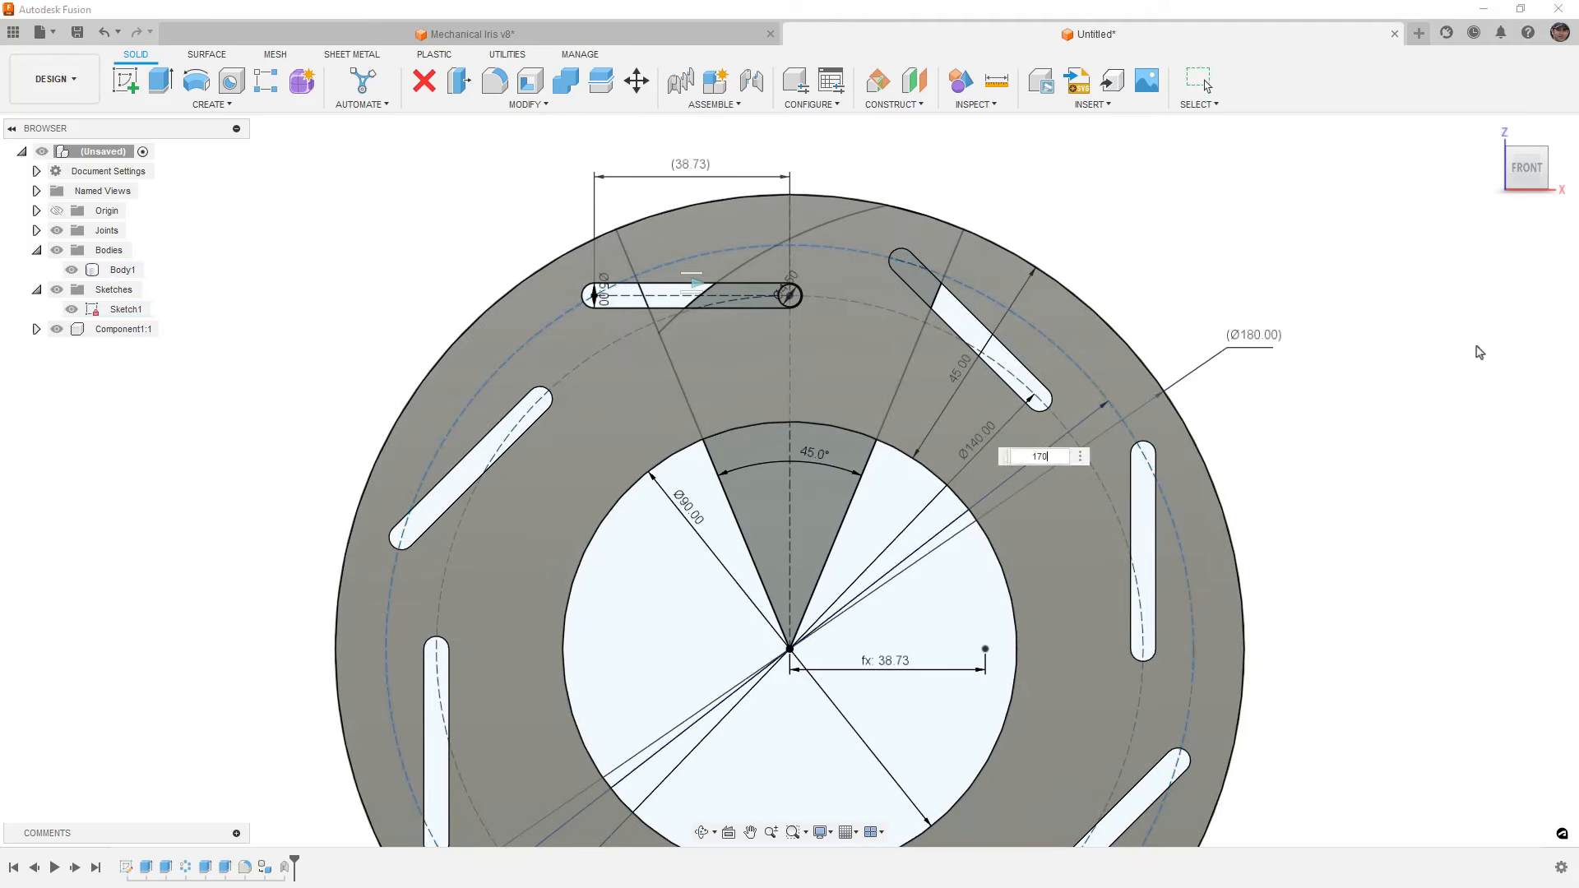
key(Return)
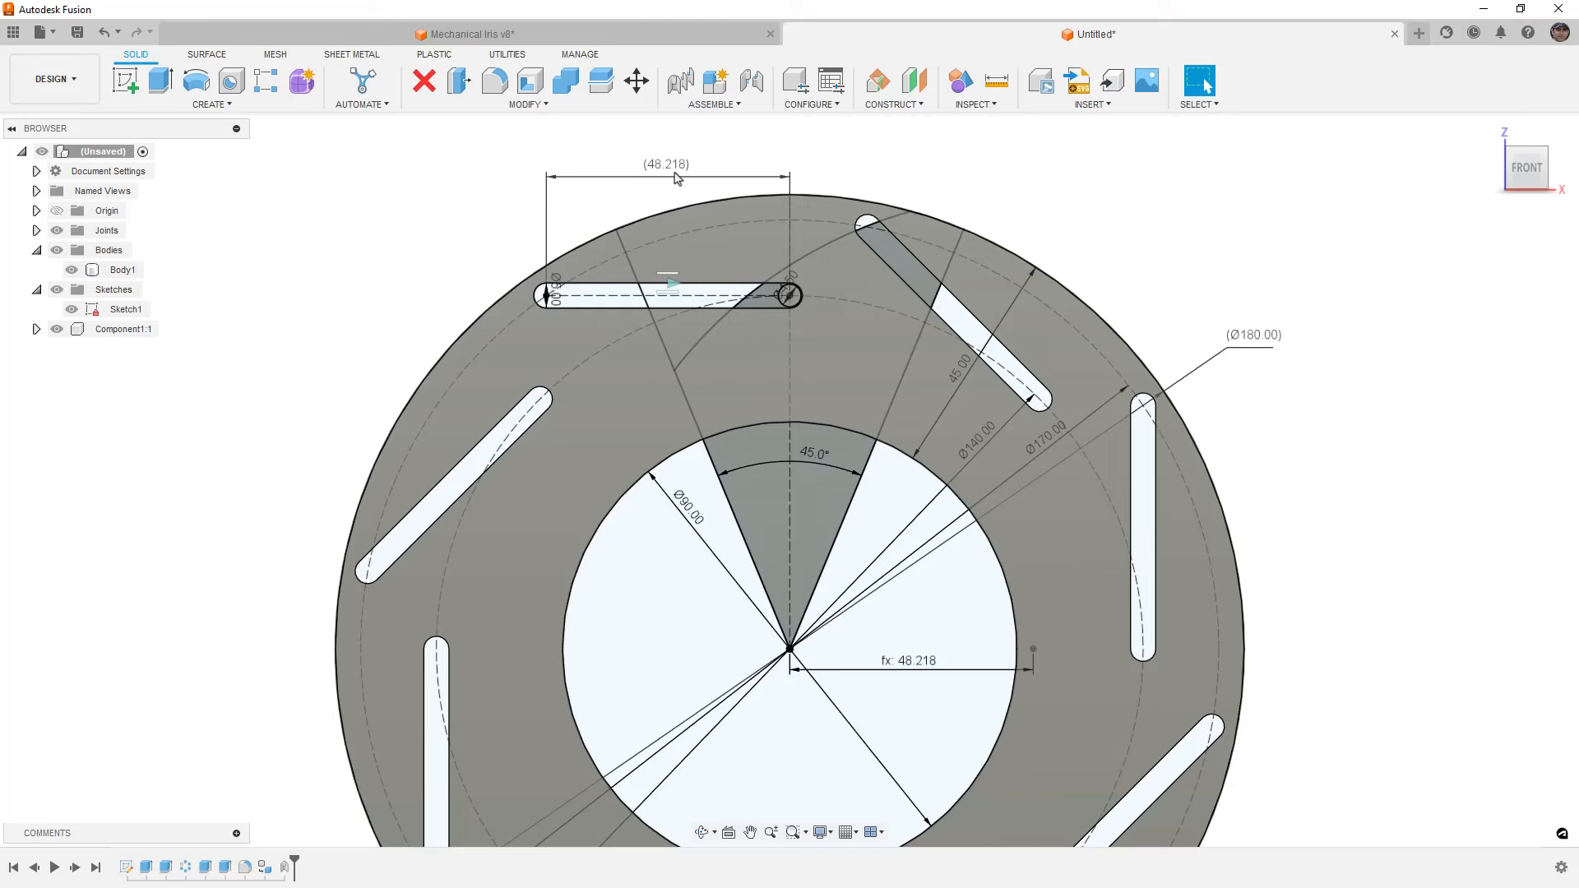
Hide Sketch1 and test the blade's sliding travel along its slot, reverting it to its original position
click(72, 309)
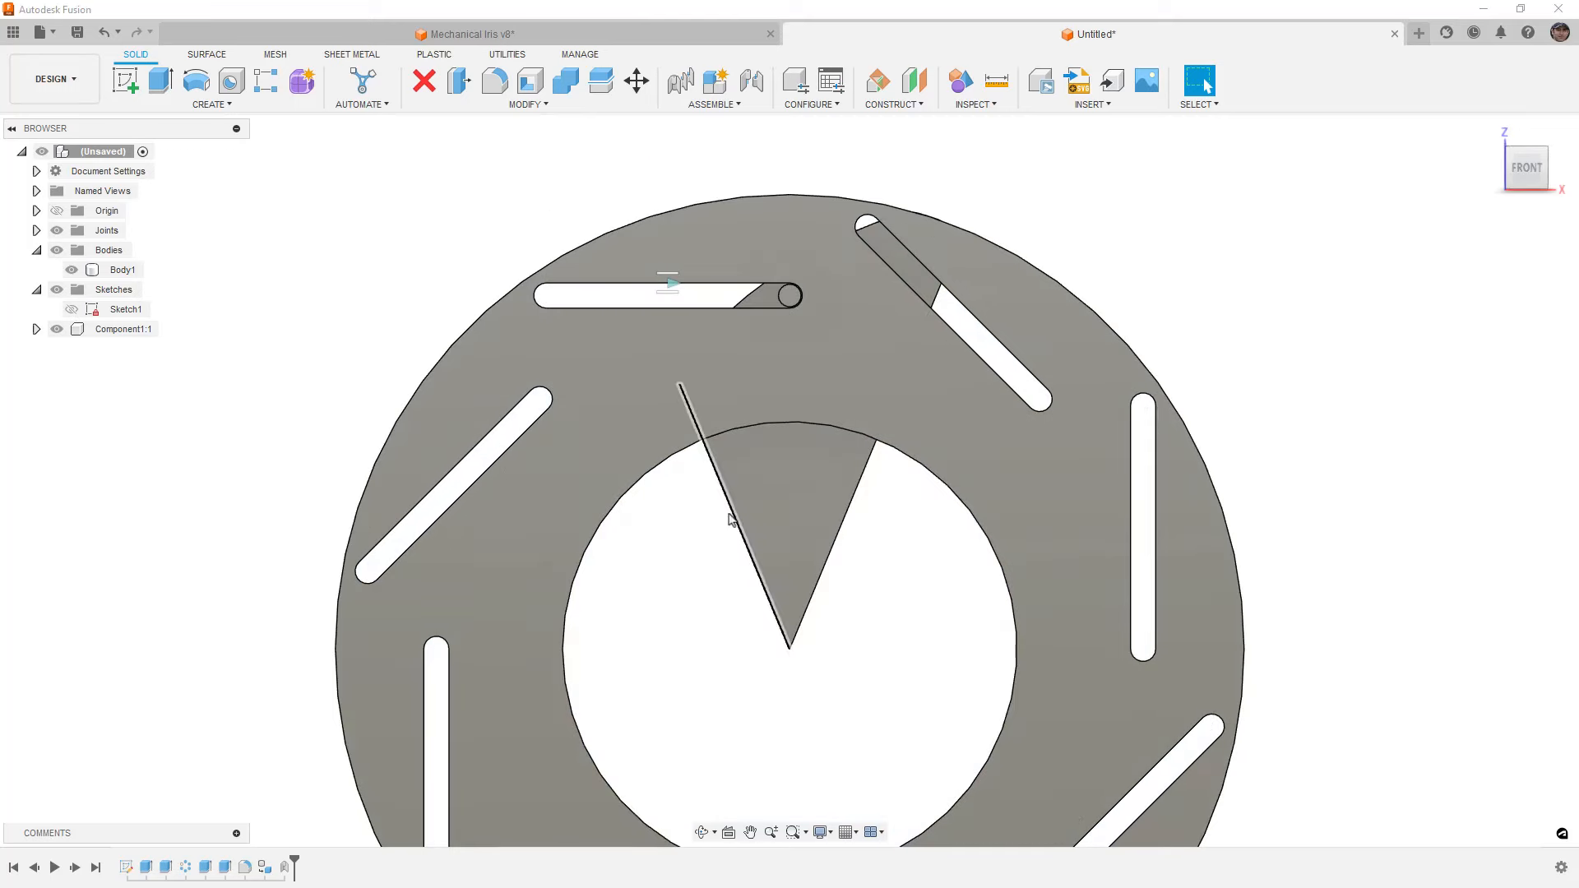
drag(731, 520, 540, 502)
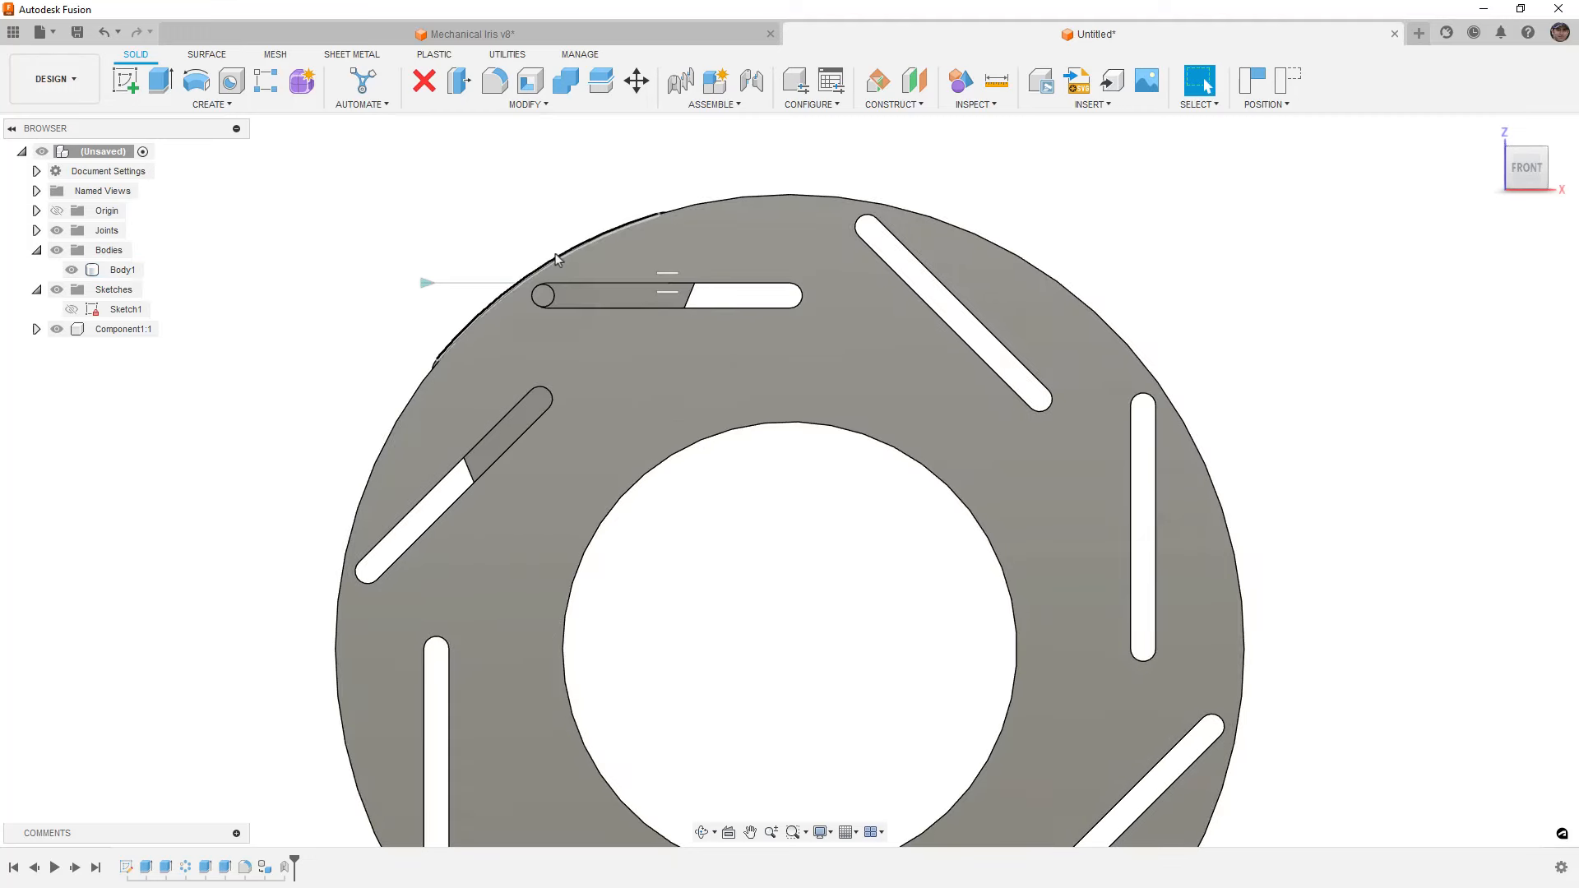
drag(584, 294, 817, 299)
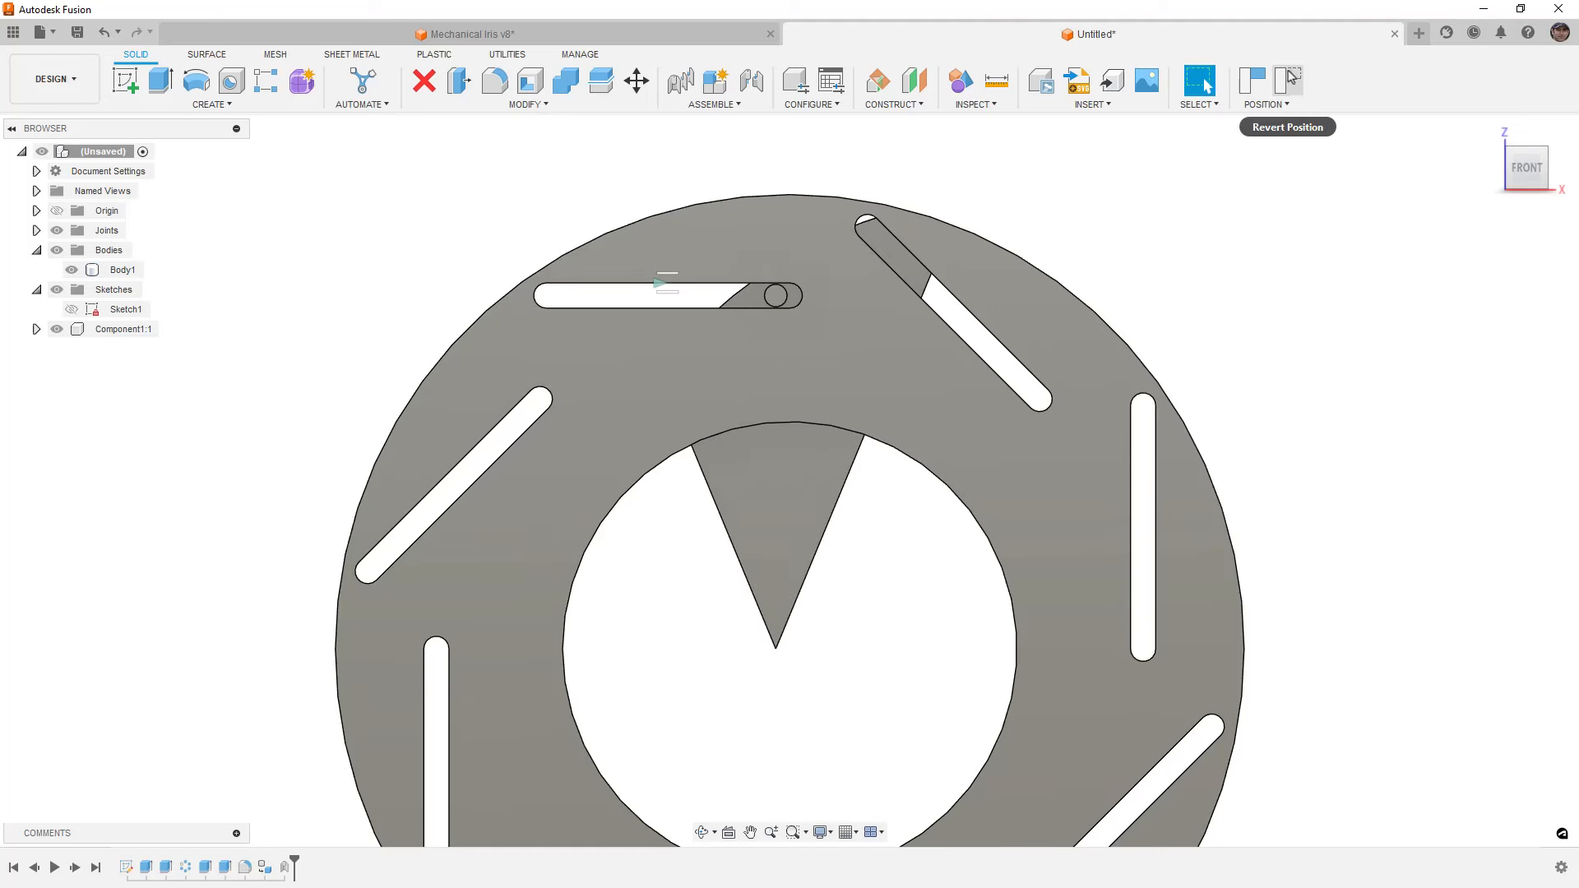
click(1290, 78)
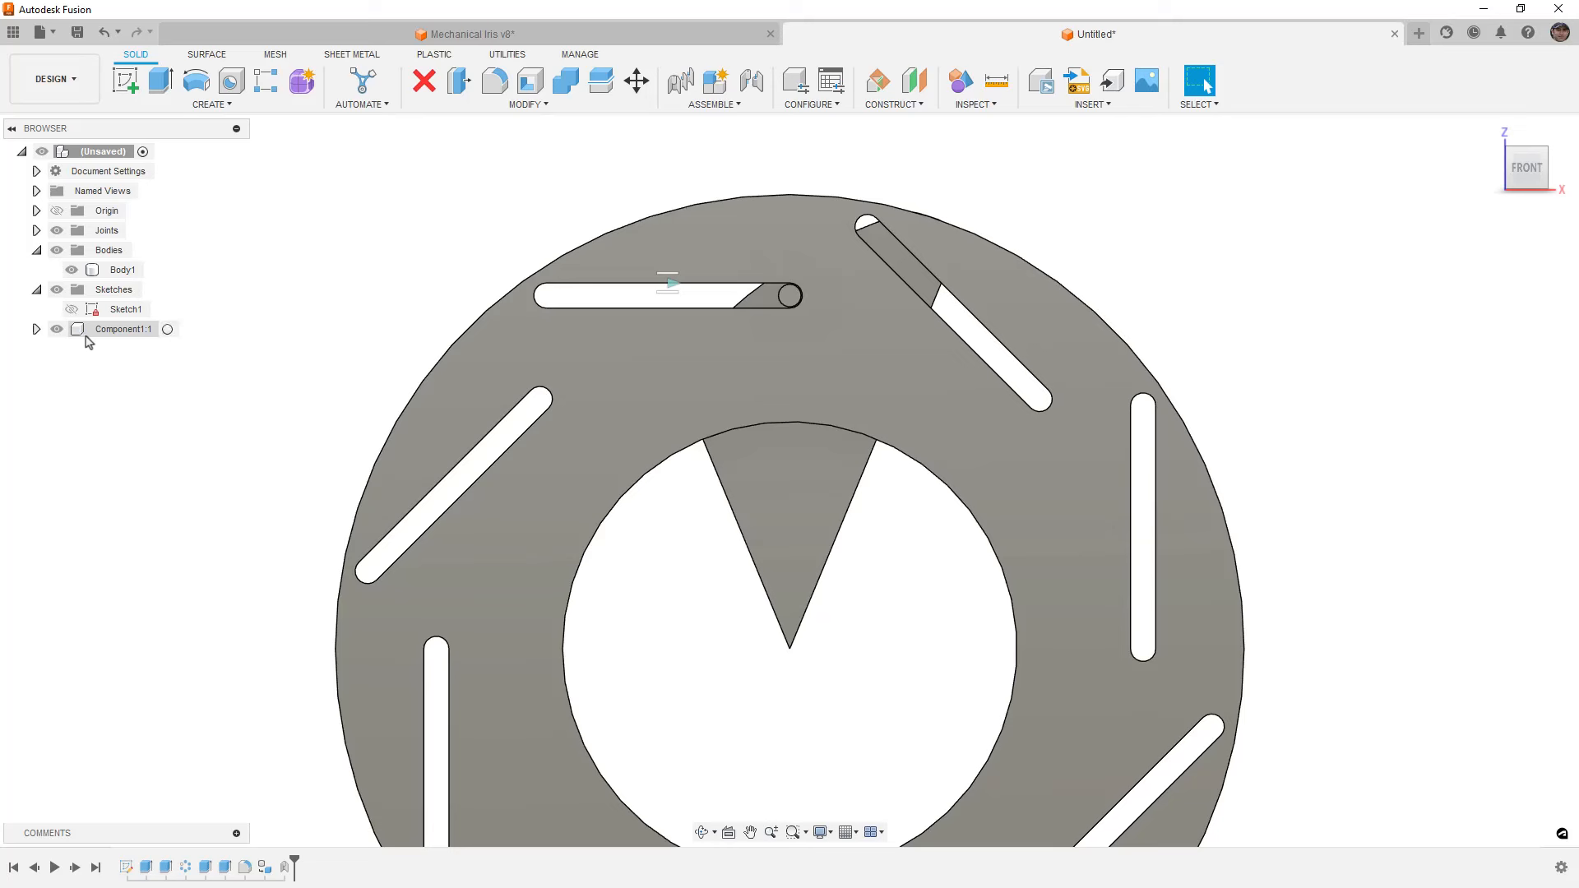
Limit the motion of the Slider 1 joint to a minimum of -48 mm and a maximum of 0 mm
click(36, 233)
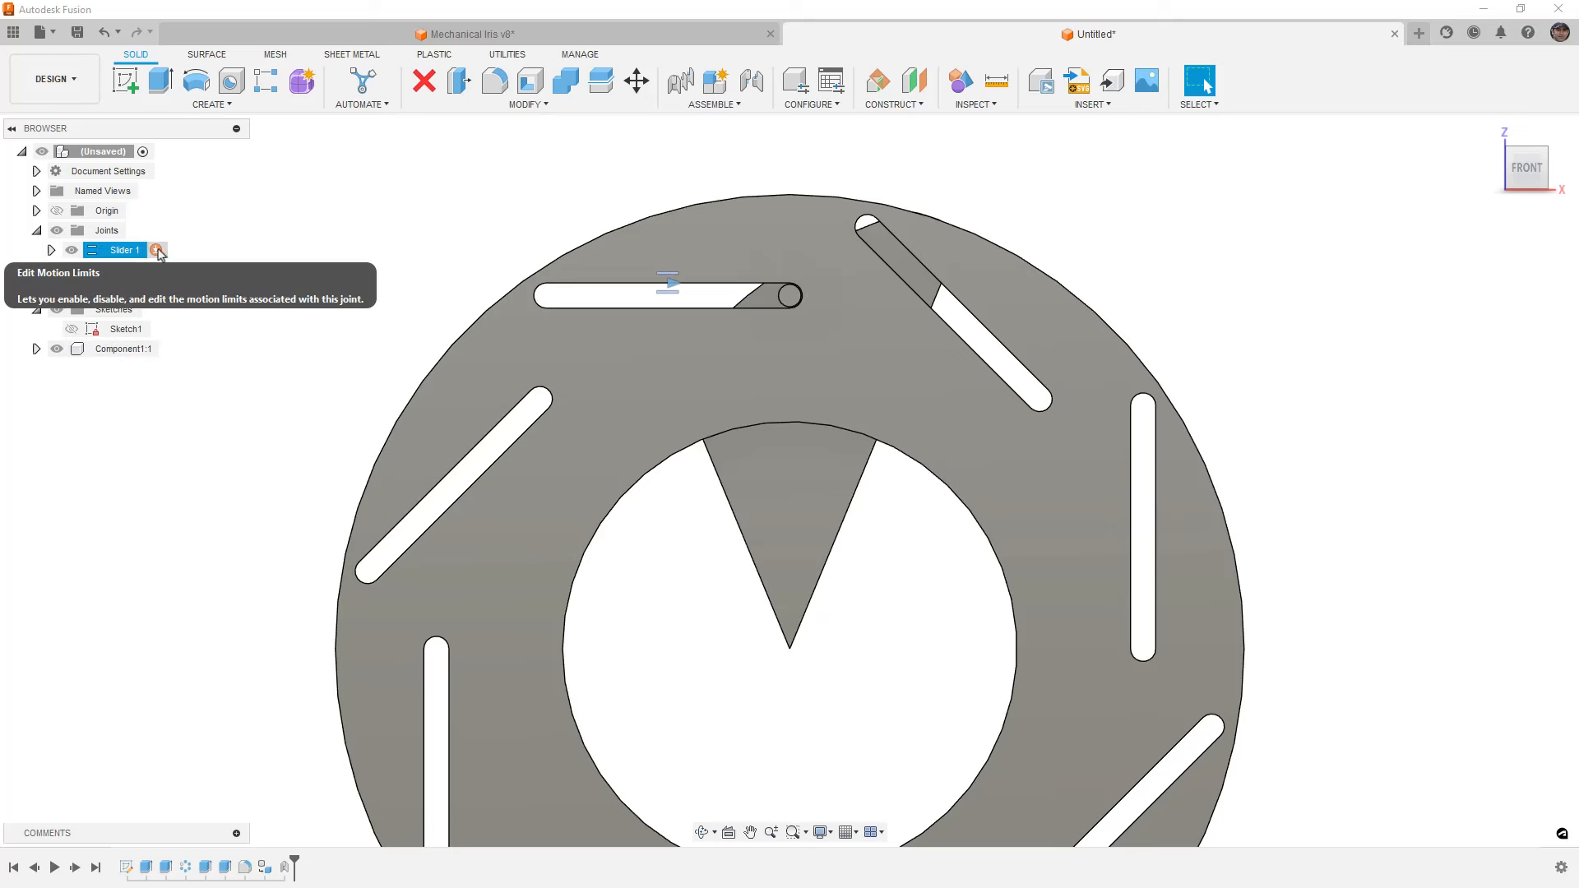
click(160, 250)
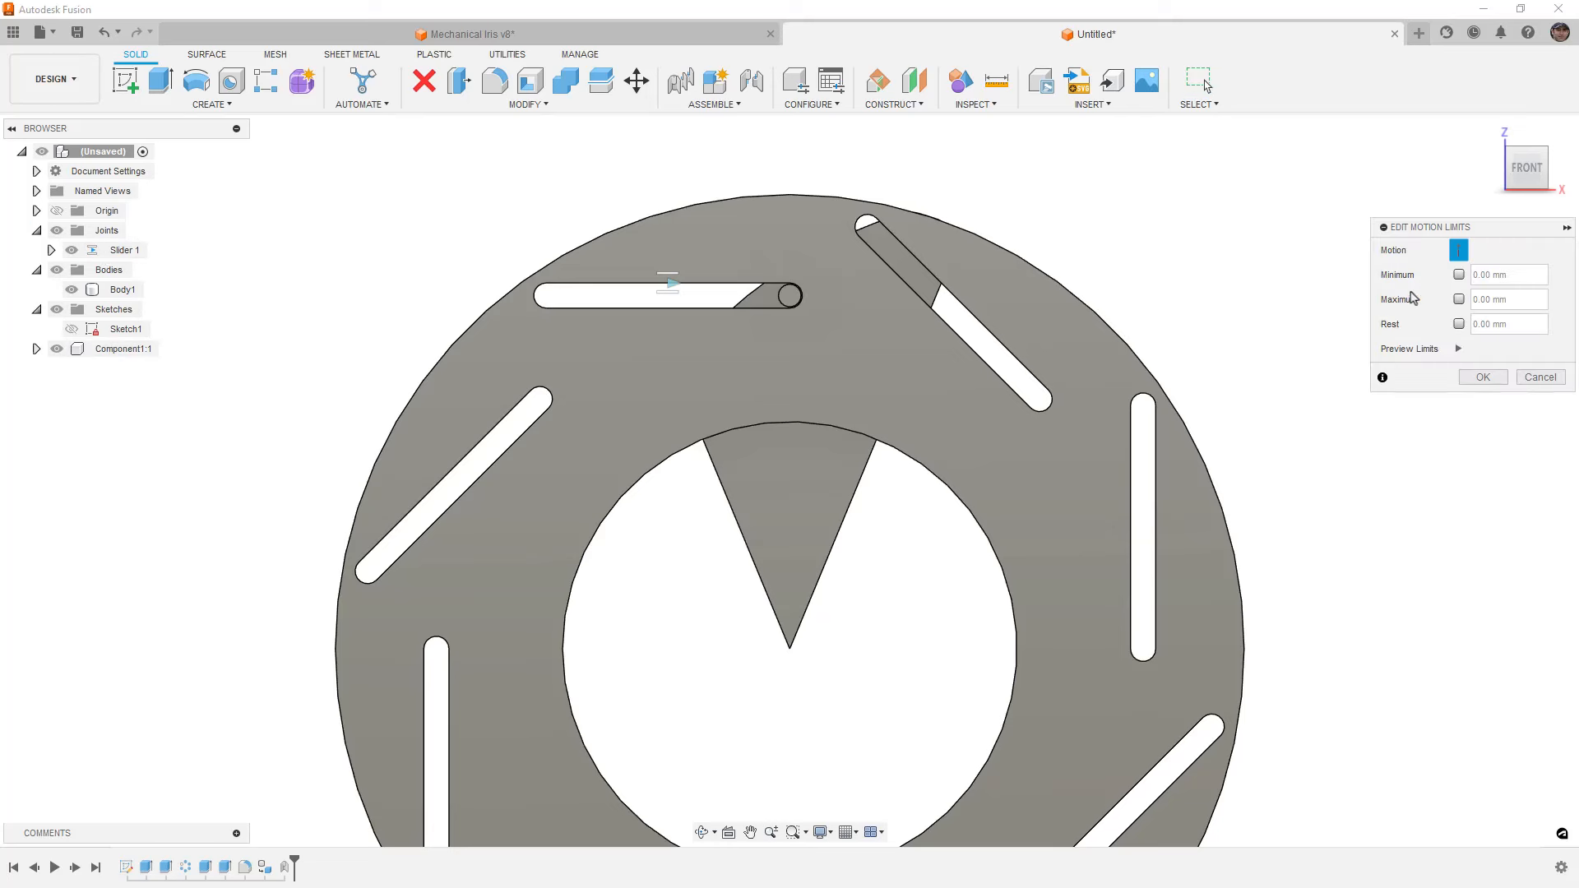
click(1459, 275)
click(1459, 299)
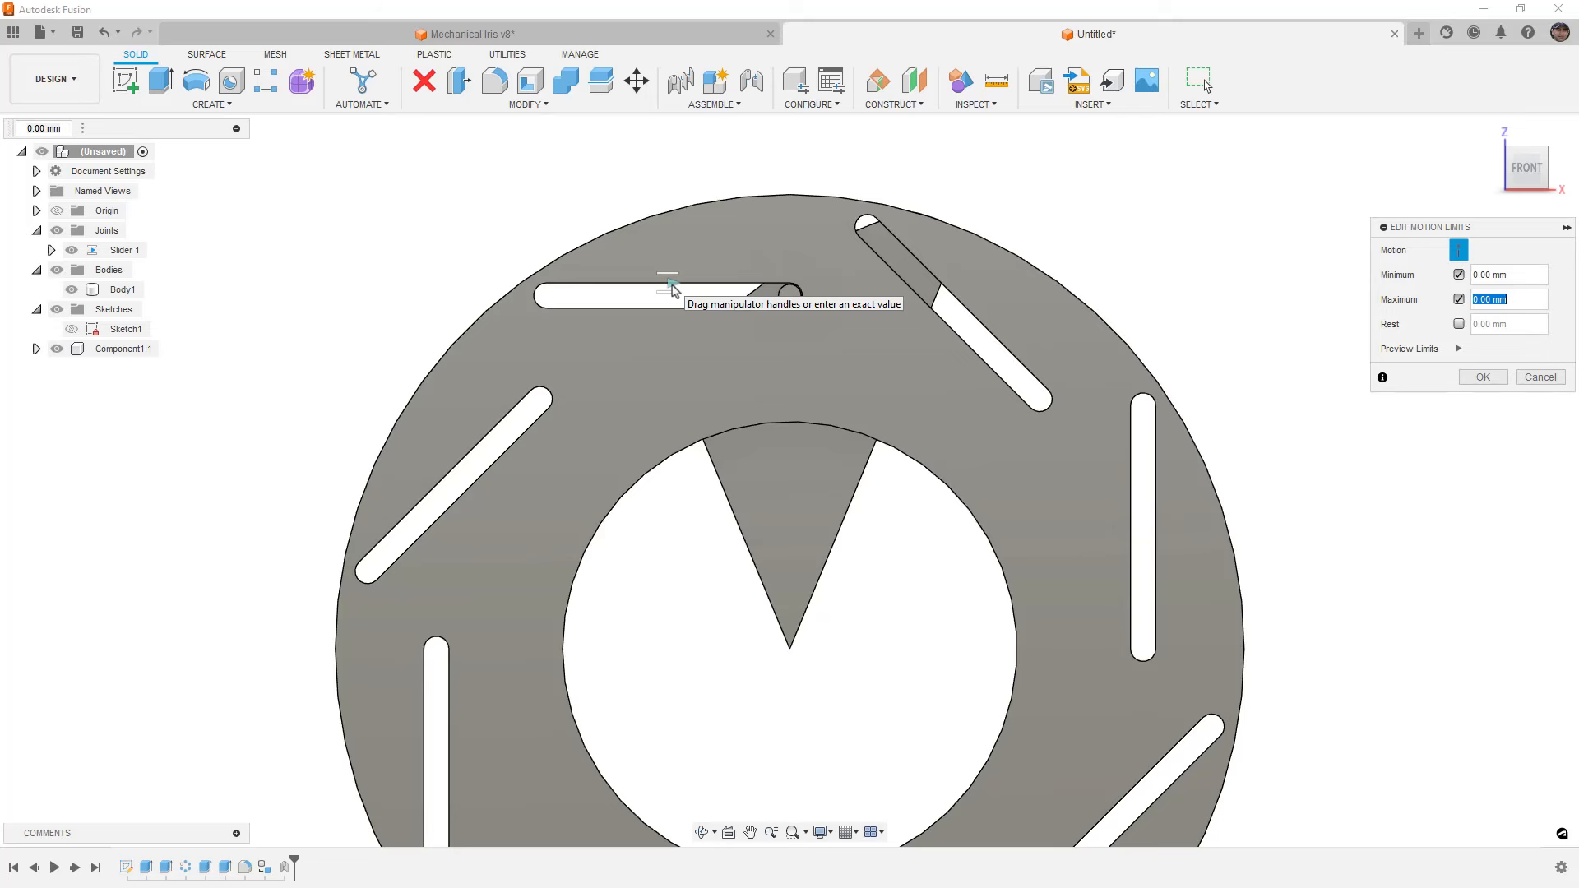
click(1518, 277)
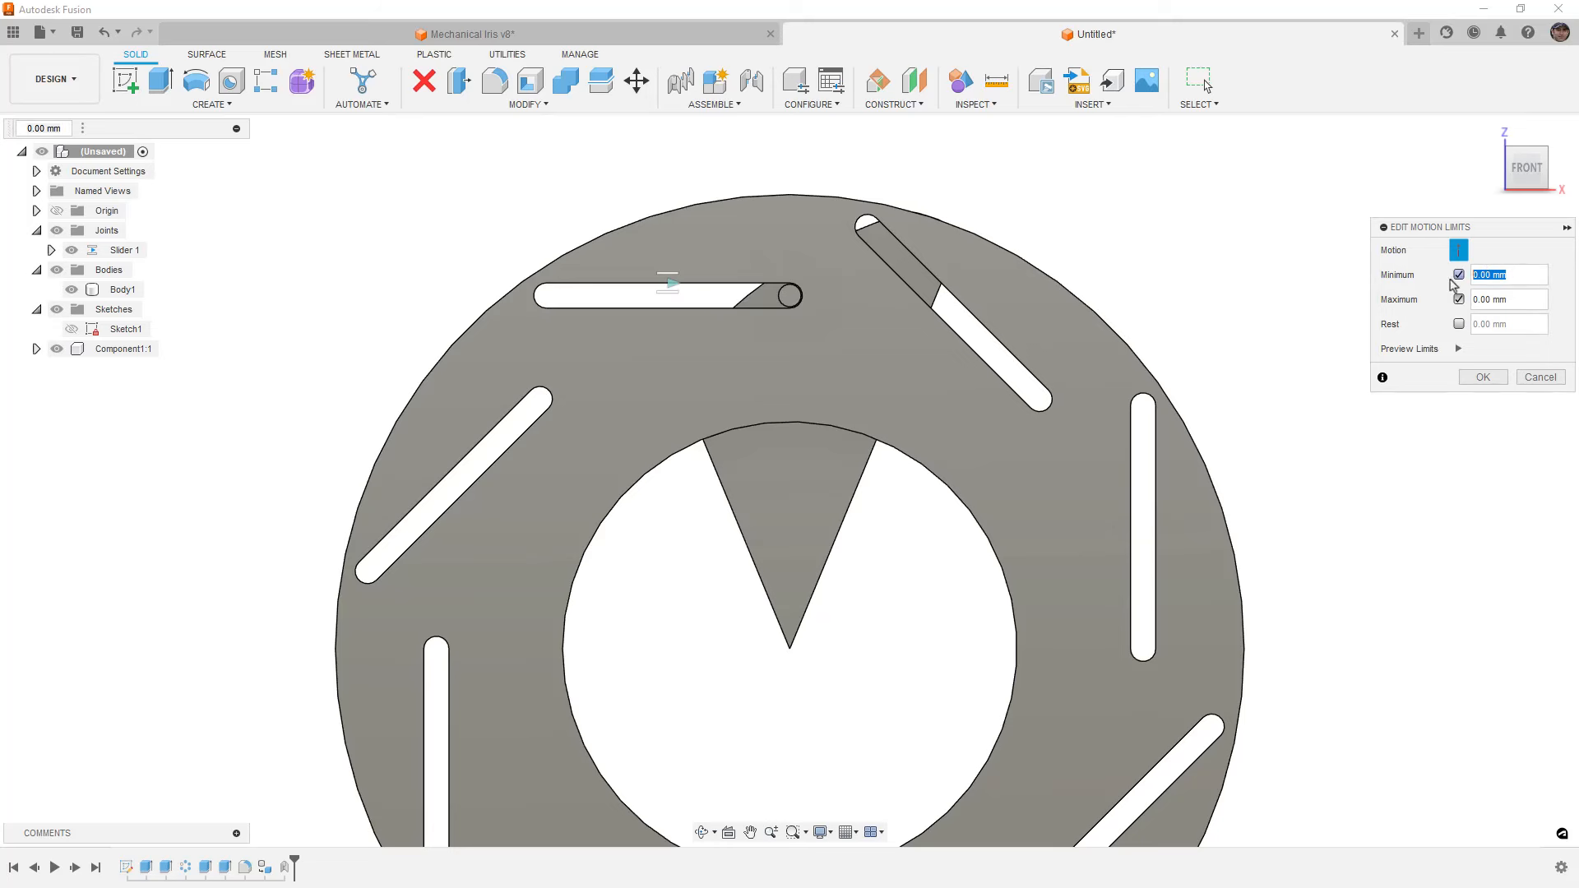
text(-48)
key(Return)
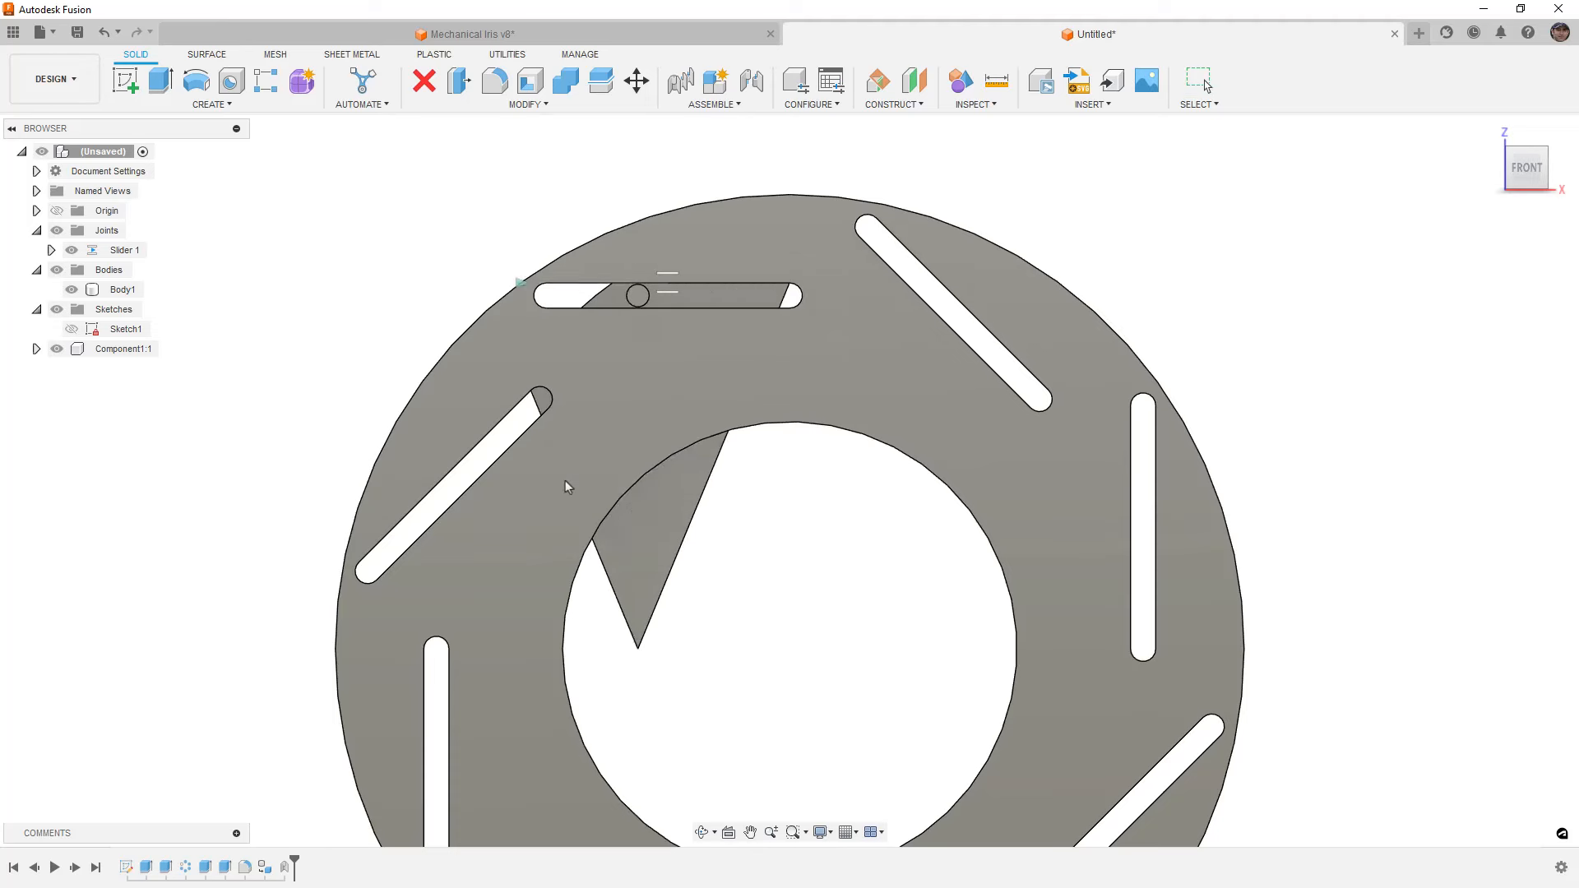
Check the blade's travel within its slot under the new motion limits of Slider 1
drag(565, 482, 797, 314)
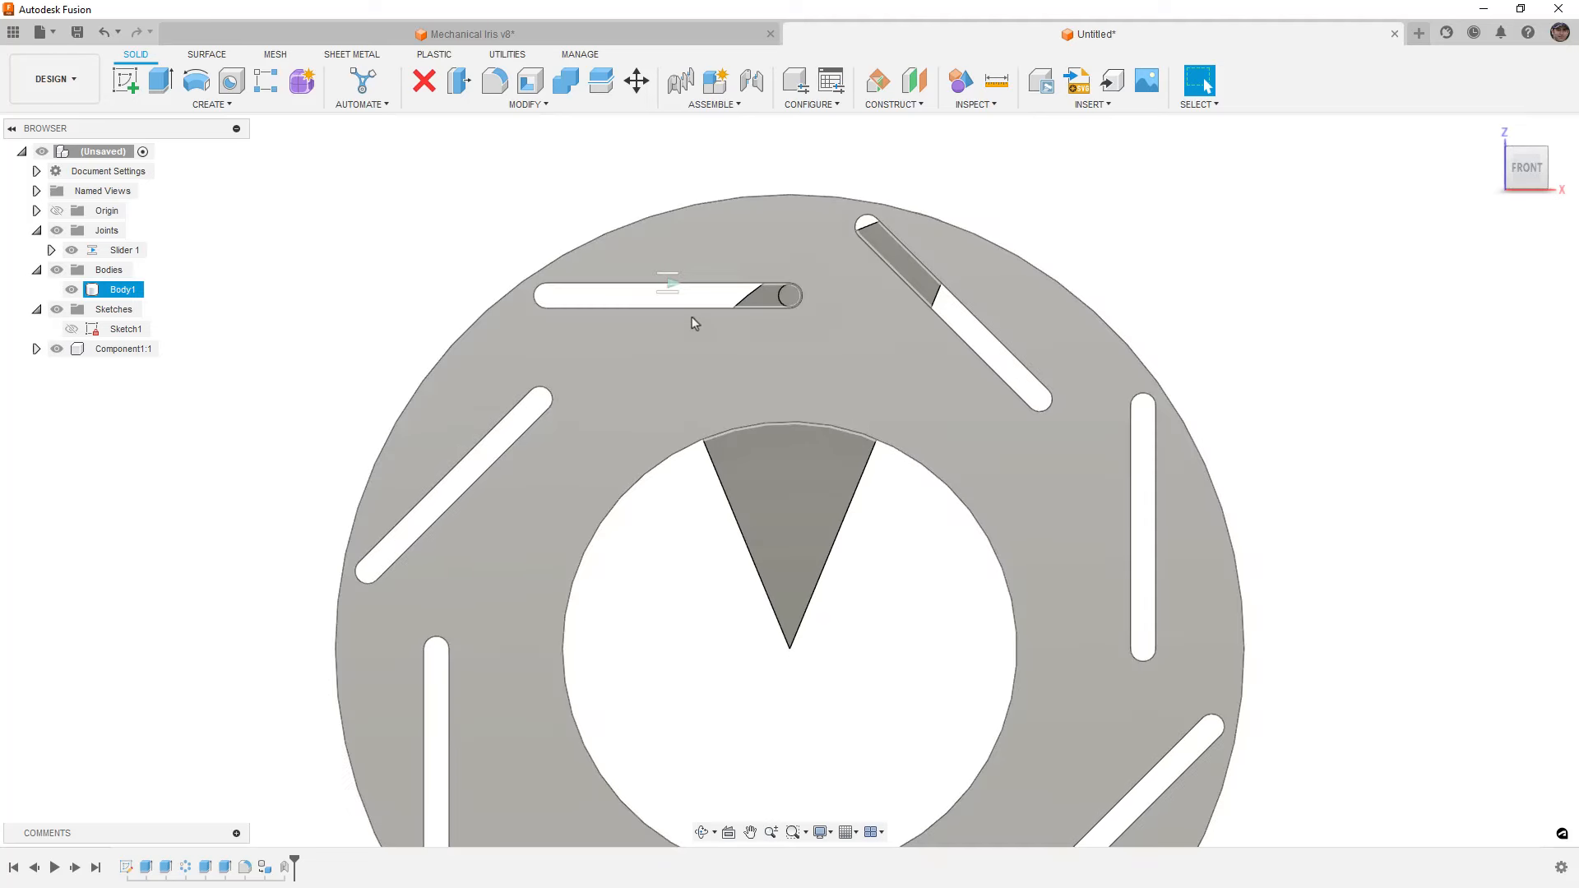
click(675, 296)
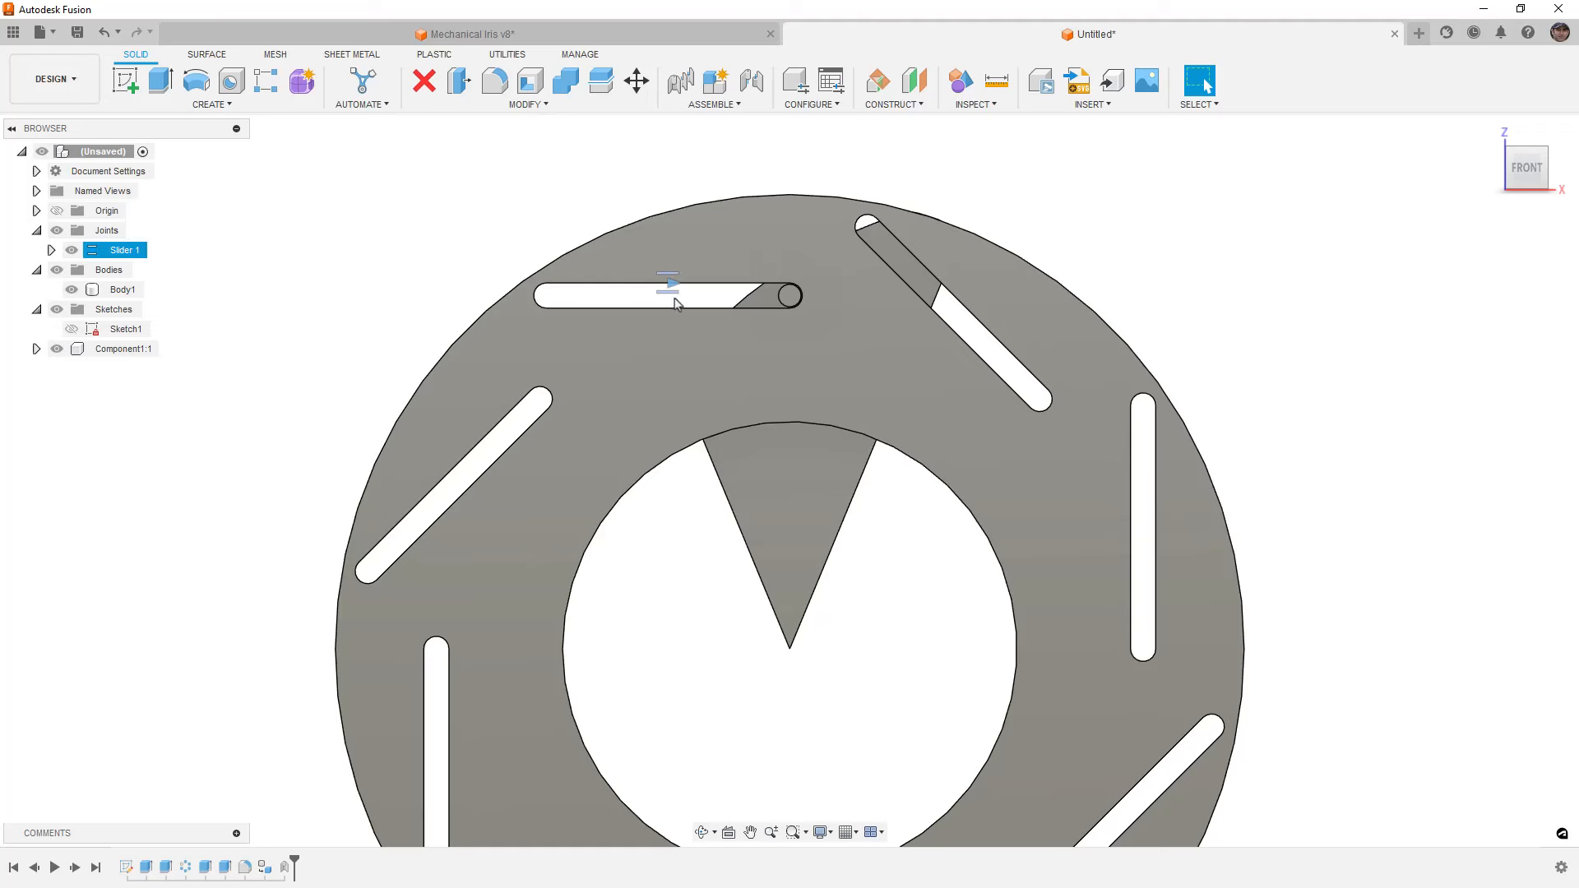
drag(807, 507, 804, 411)
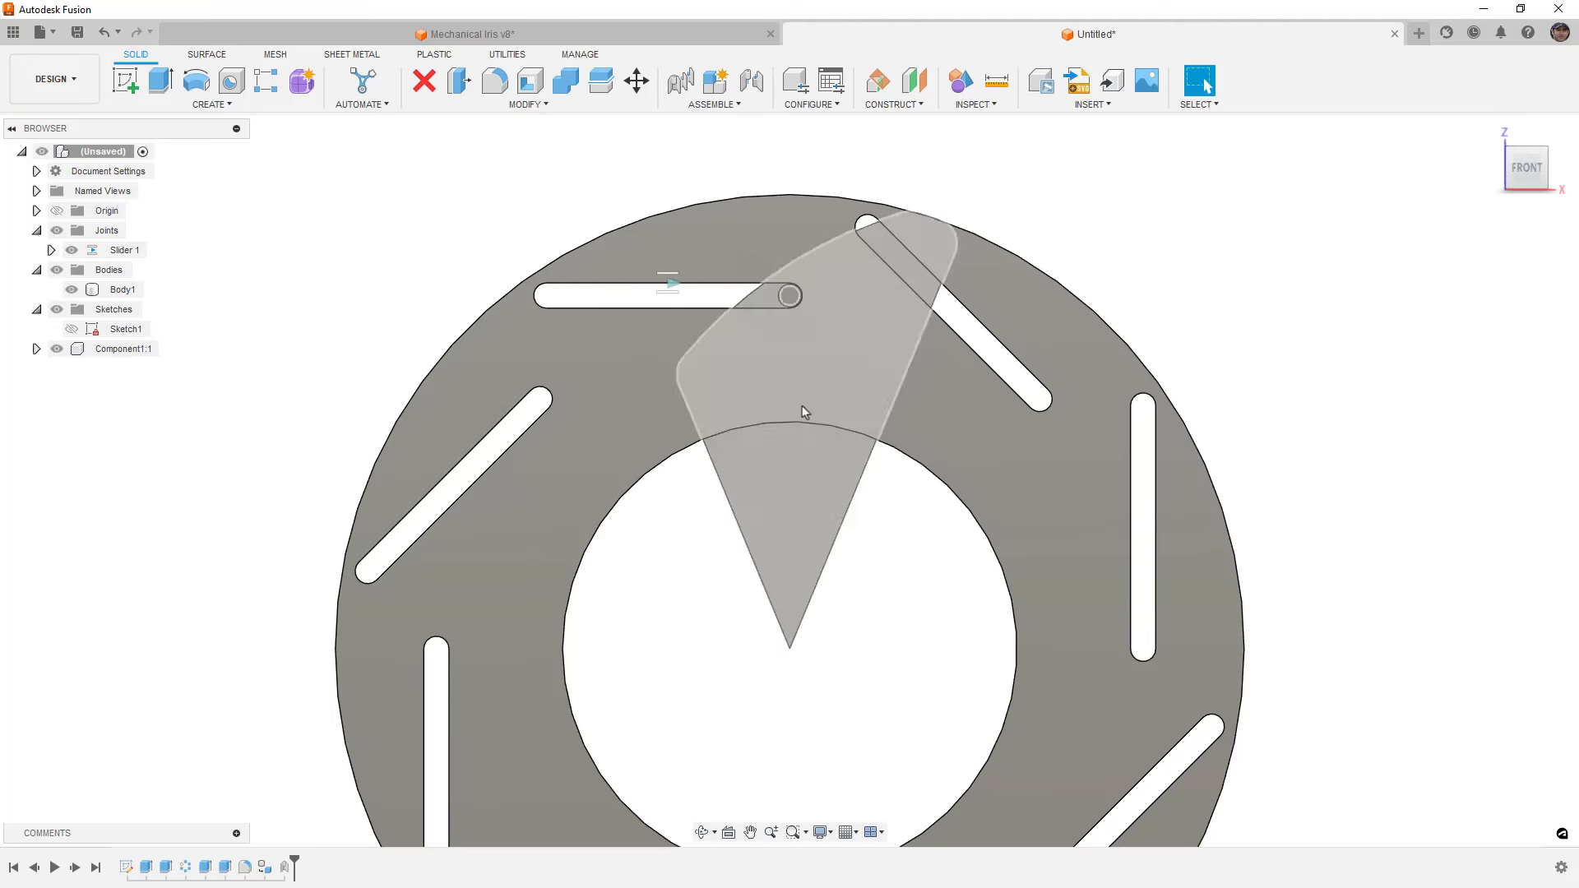
Create a full circular pattern of the blade component around the ring's central opening with a quantity of 8
scroll(573, 217, down, 2)
click(110, 352)
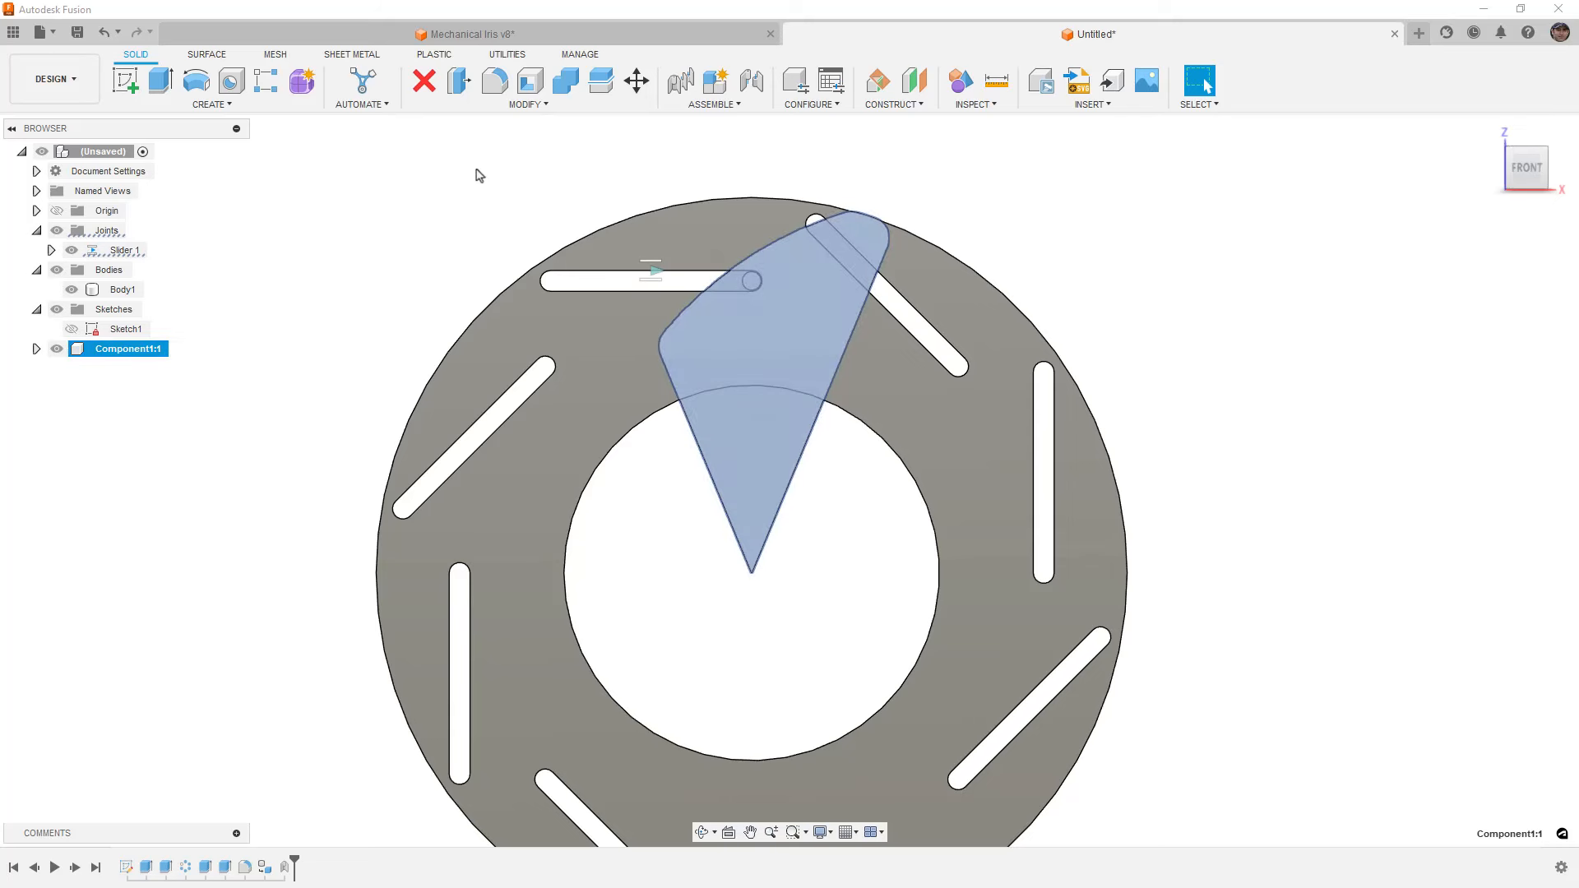
click(266, 80)
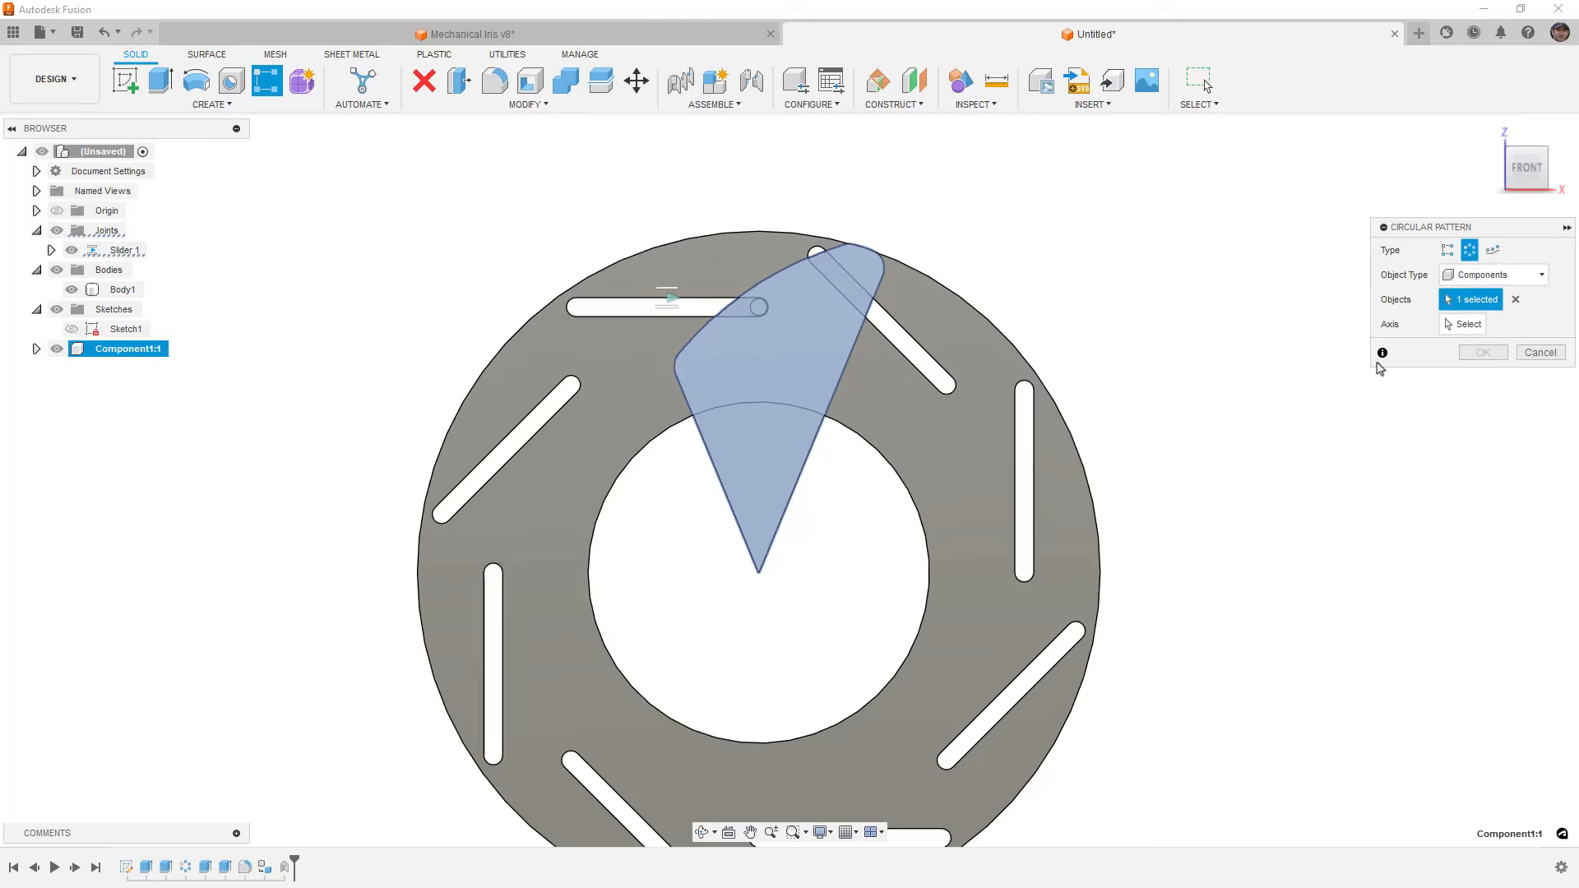
mouse_move(822, 534)
shift+middle_down()
mouse_move(750, 549)
mouse_move(825, 529)
shift+middle_up()
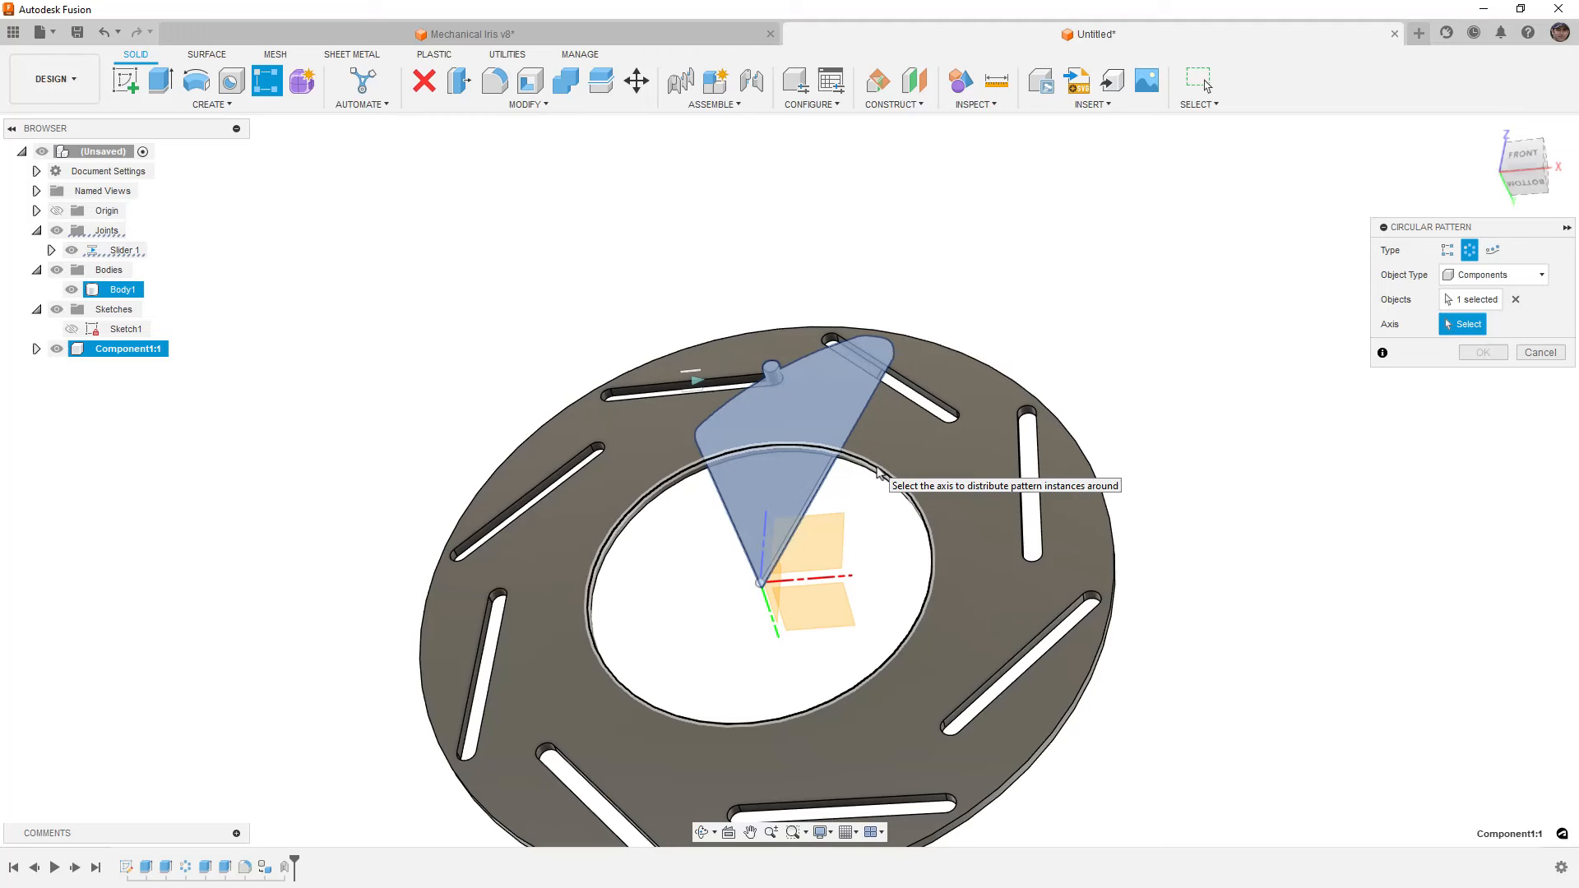
click(877, 472)
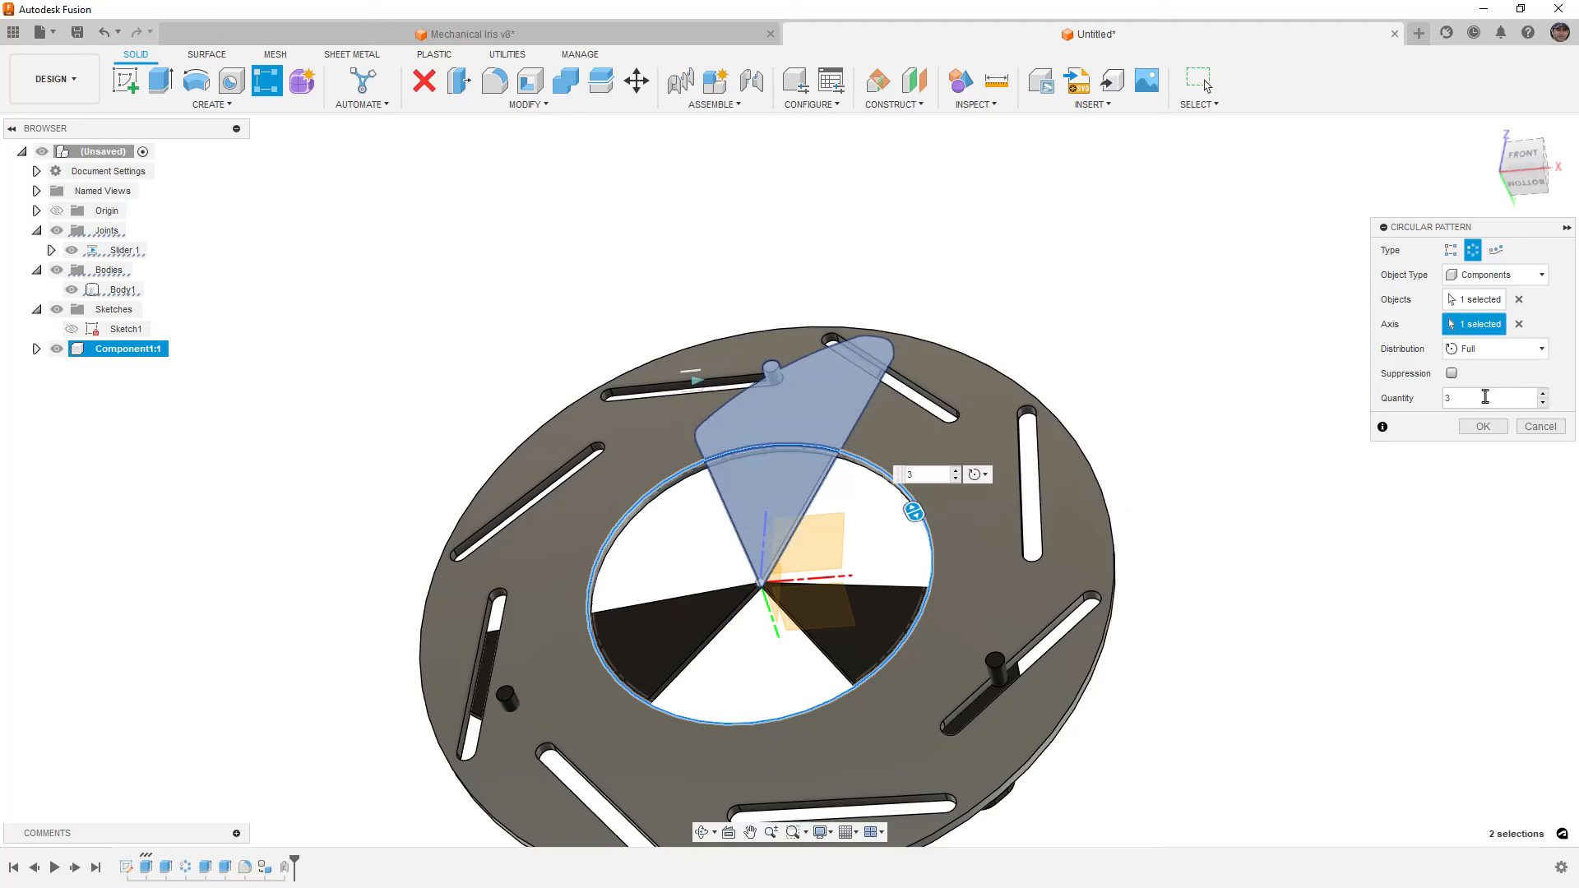
drag(1493, 398, 1419, 406)
key(Return)
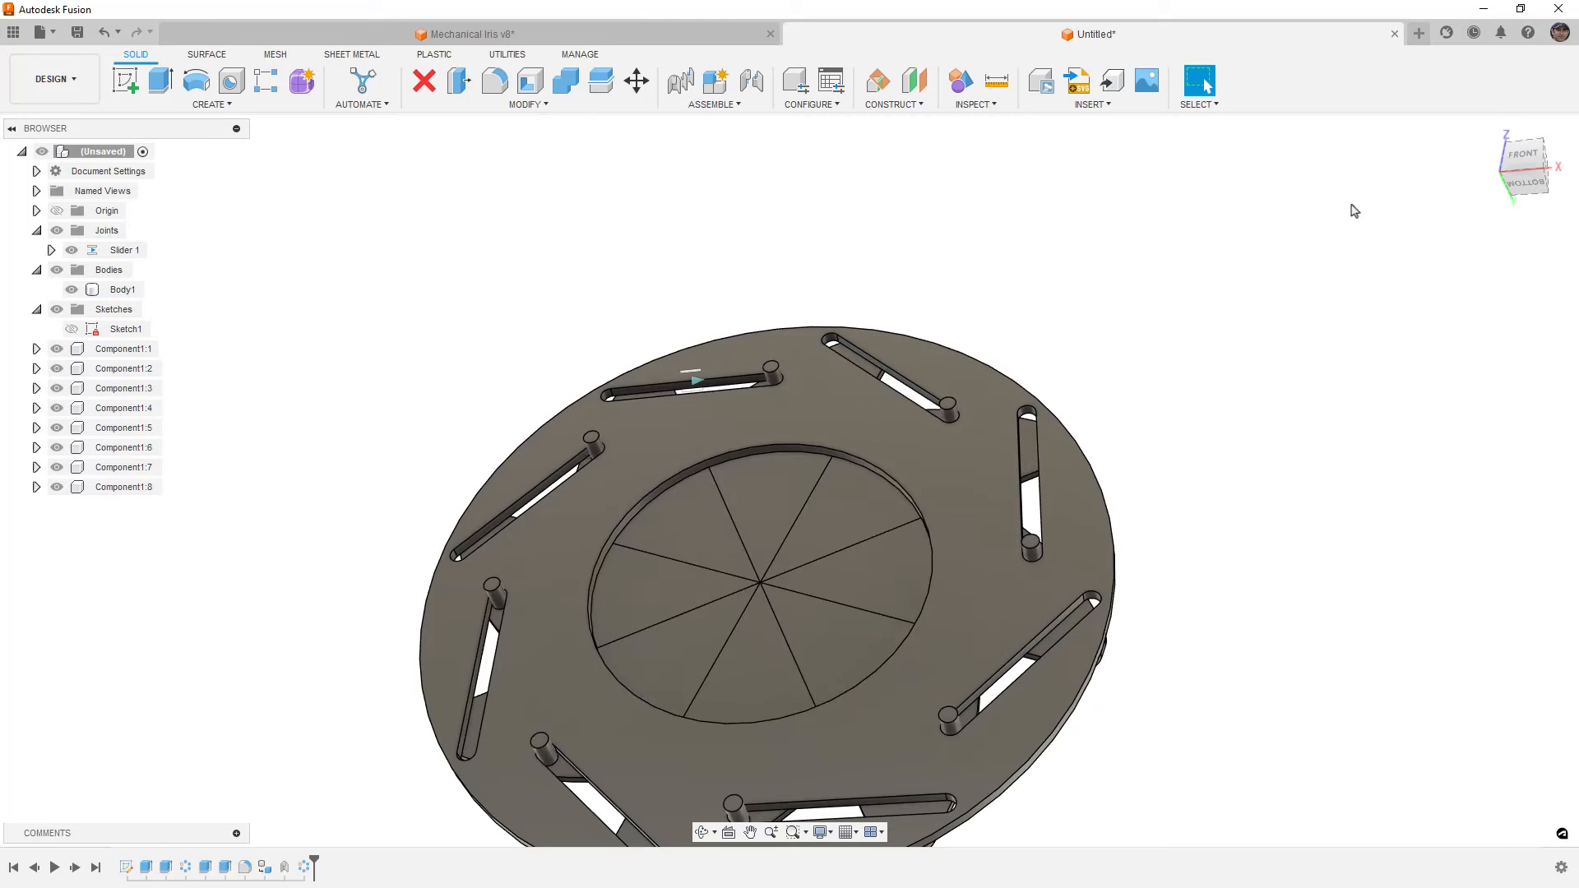
Add an as-built slider joint between the Component1:8 blade and the ring, sliding along the edge of its diagonal slot
click(1506, 163)
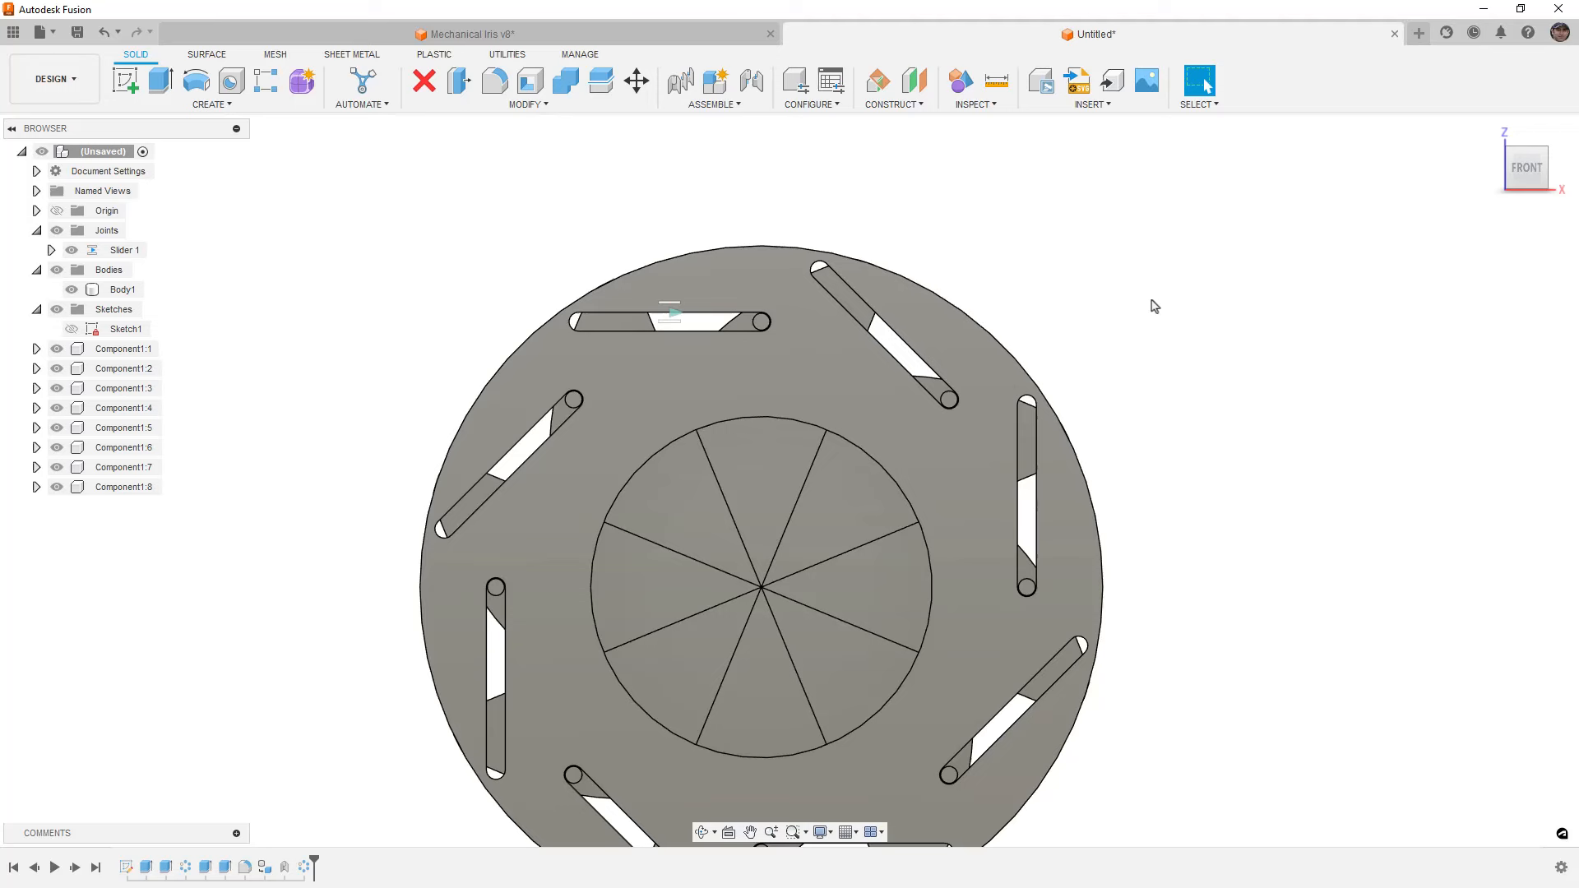
drag(761, 322, 811, 318)
click(744, 107)
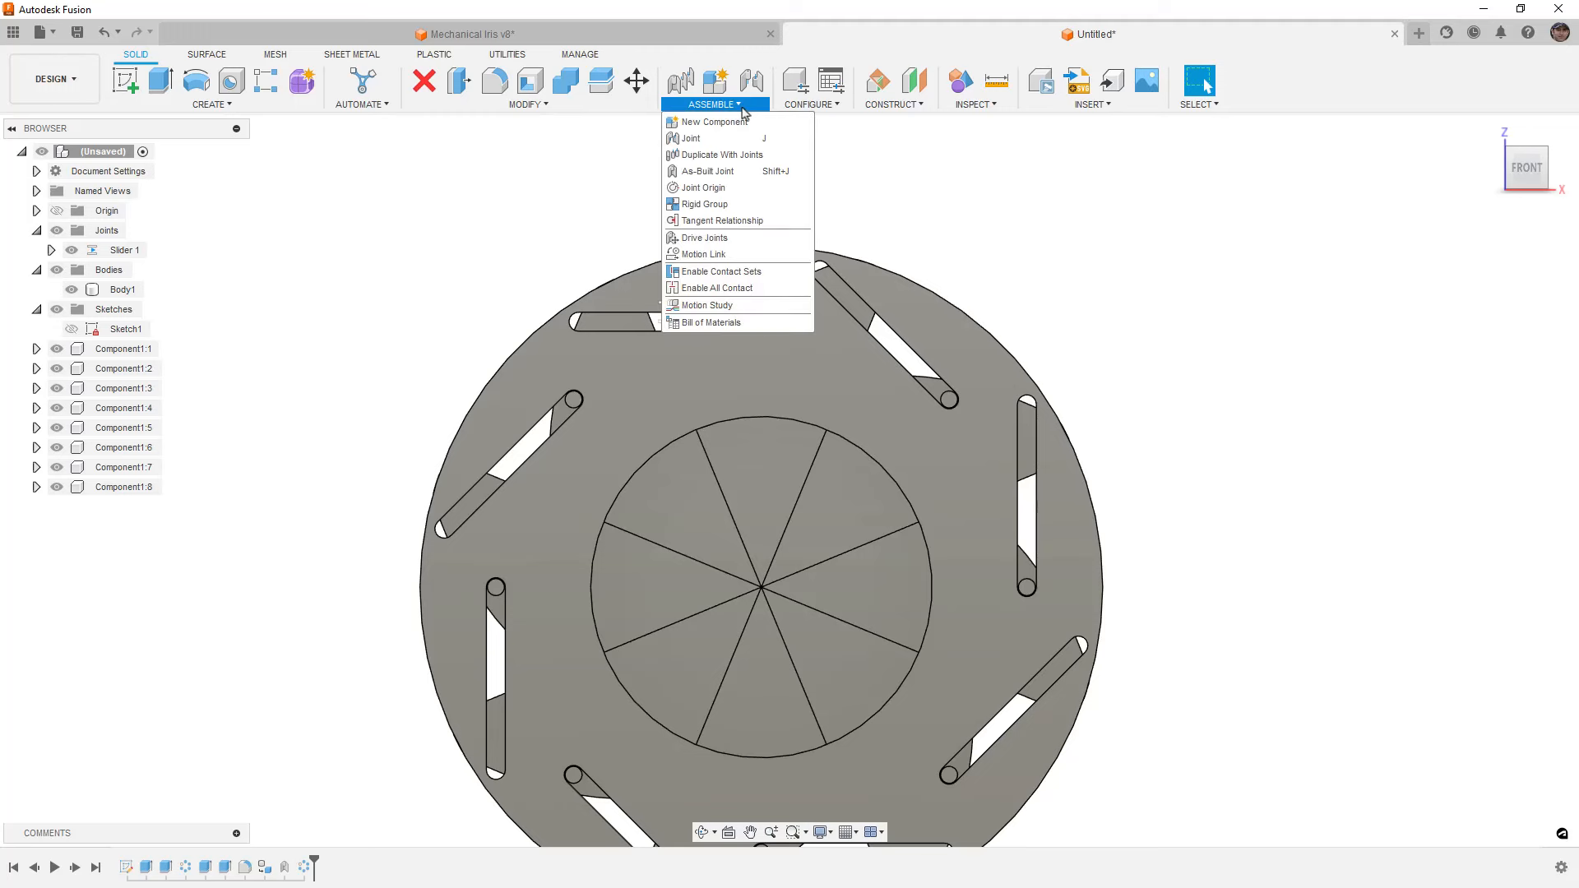
click(721, 171)
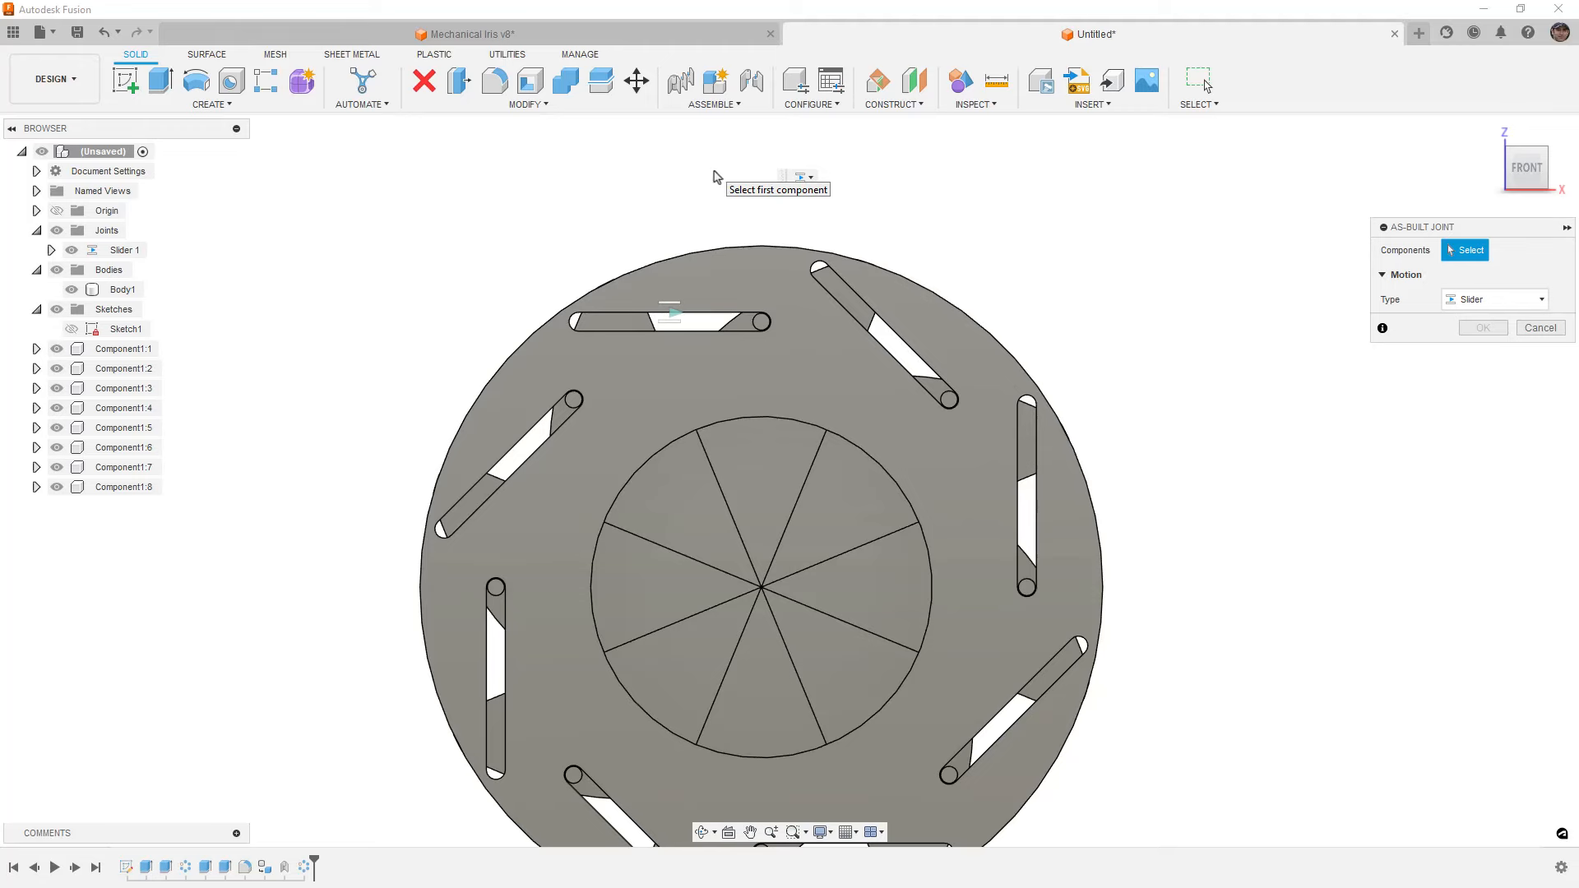
scroll(601, 388, up, 5)
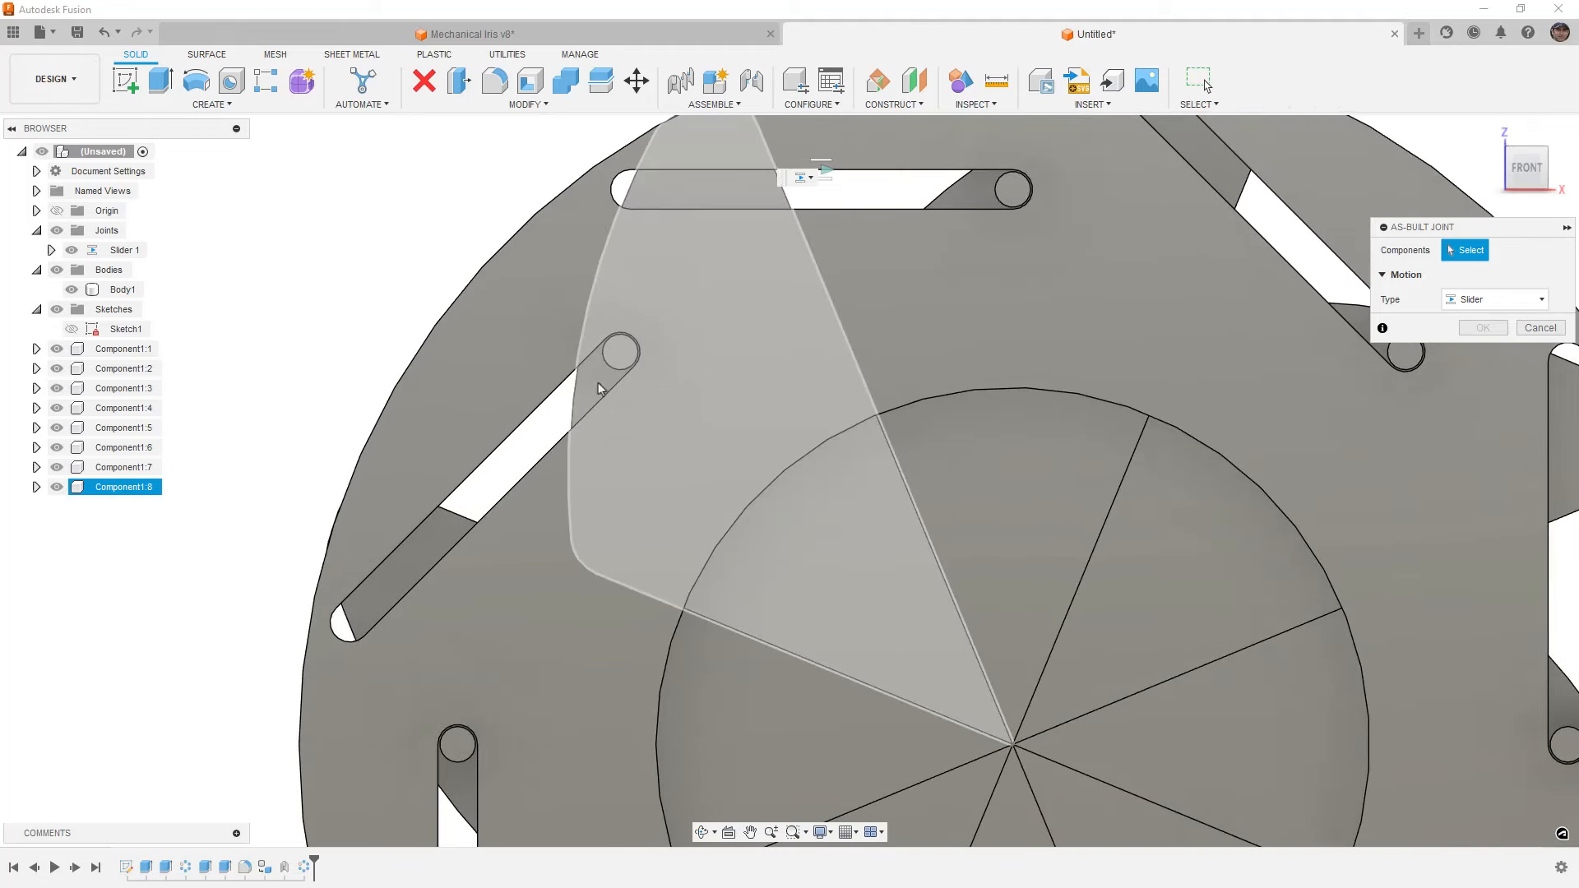
click(616, 363)
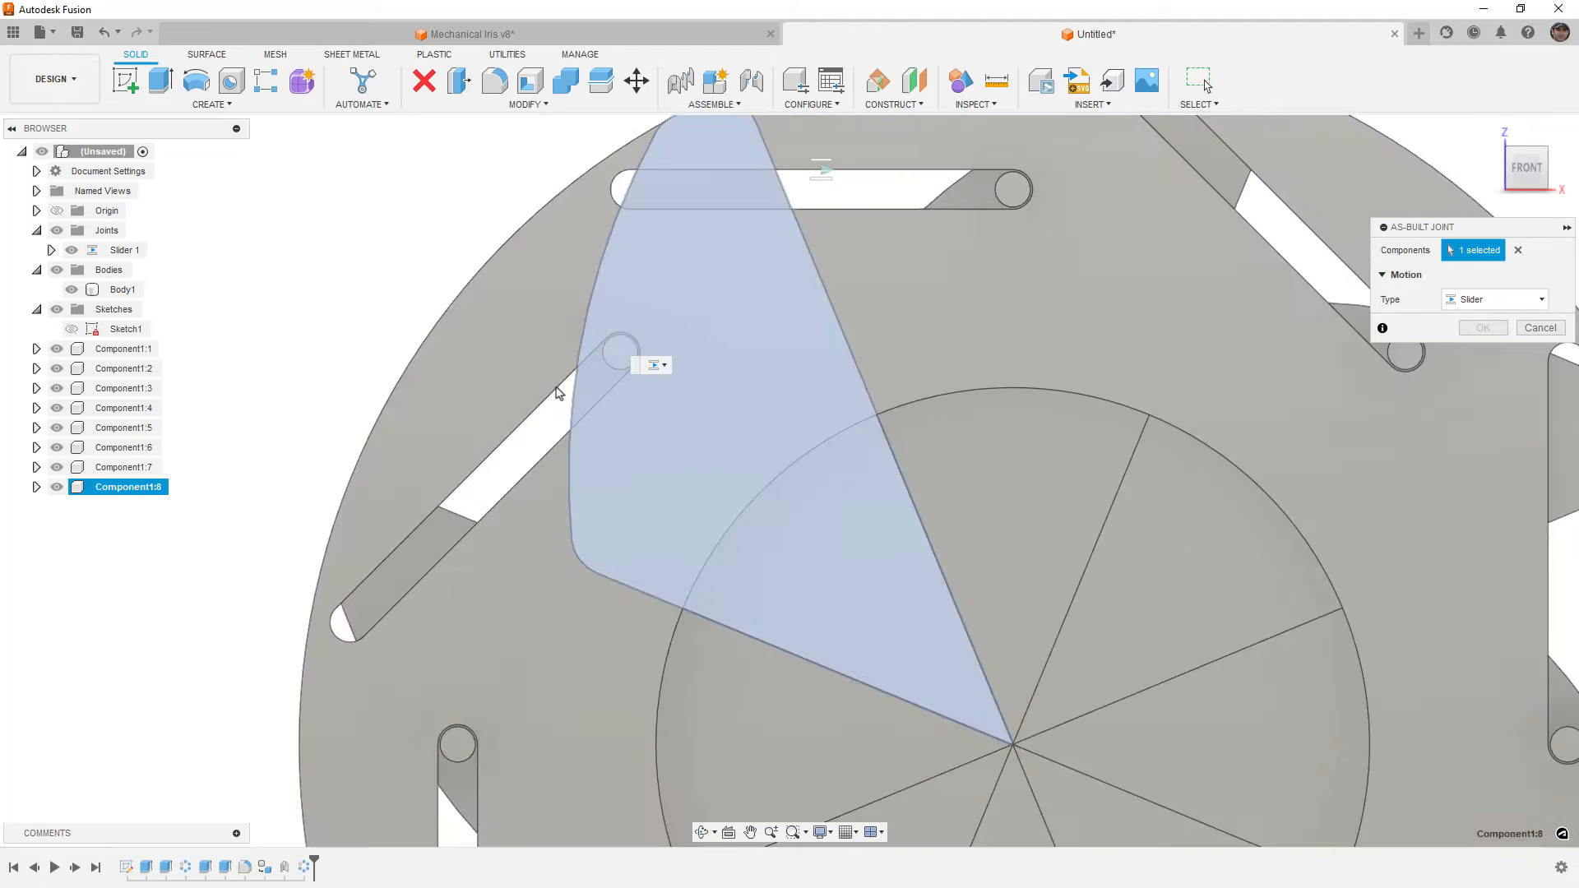
click(534, 397)
click(482, 475)
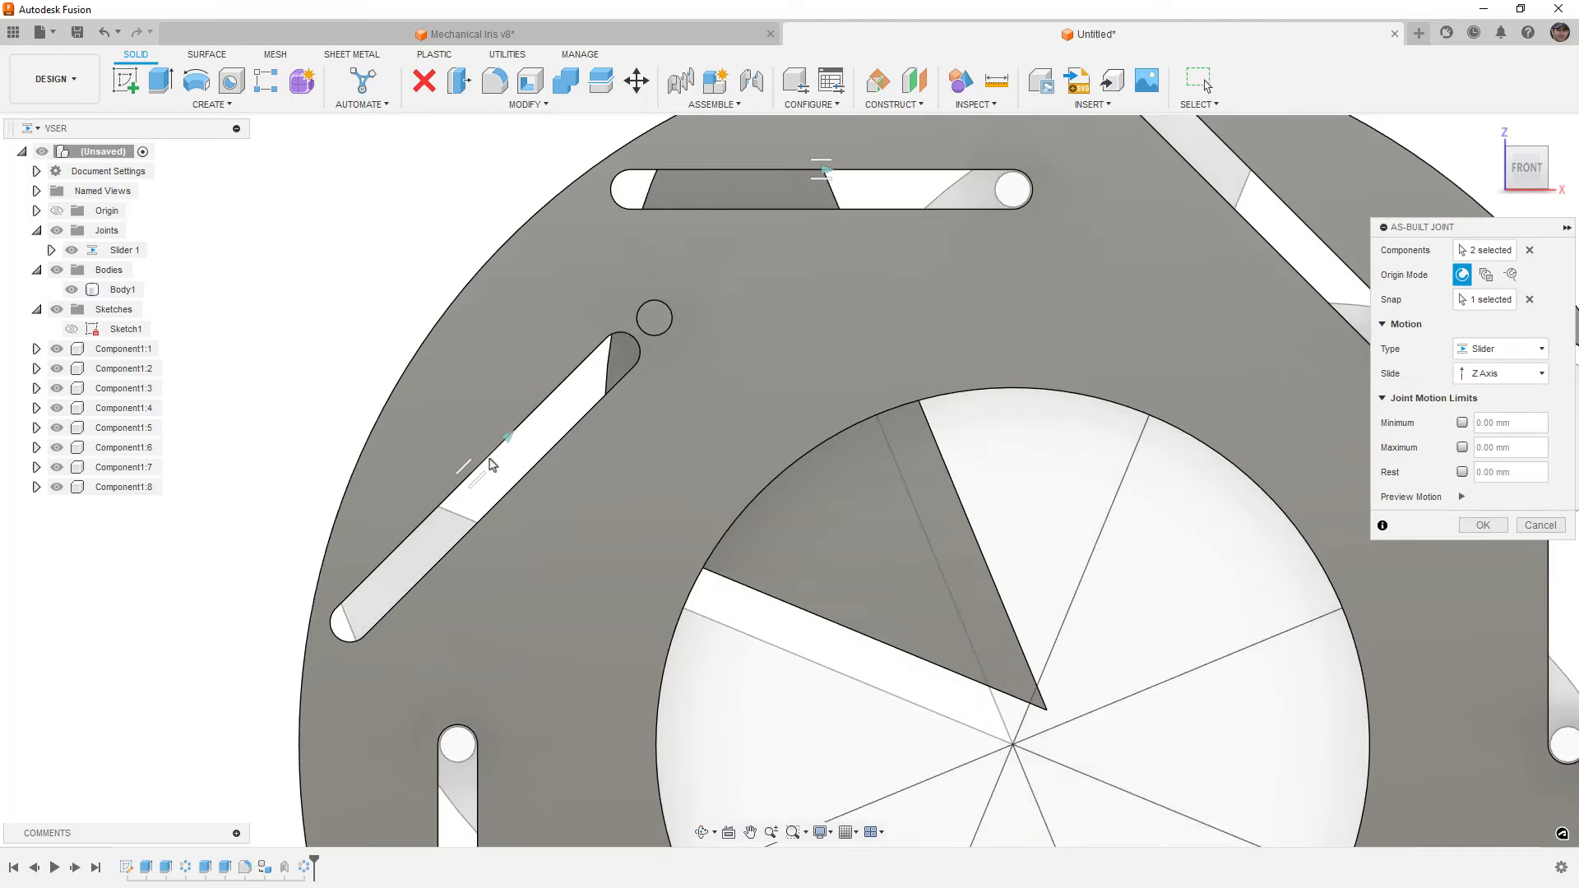
right_click(364, 278)
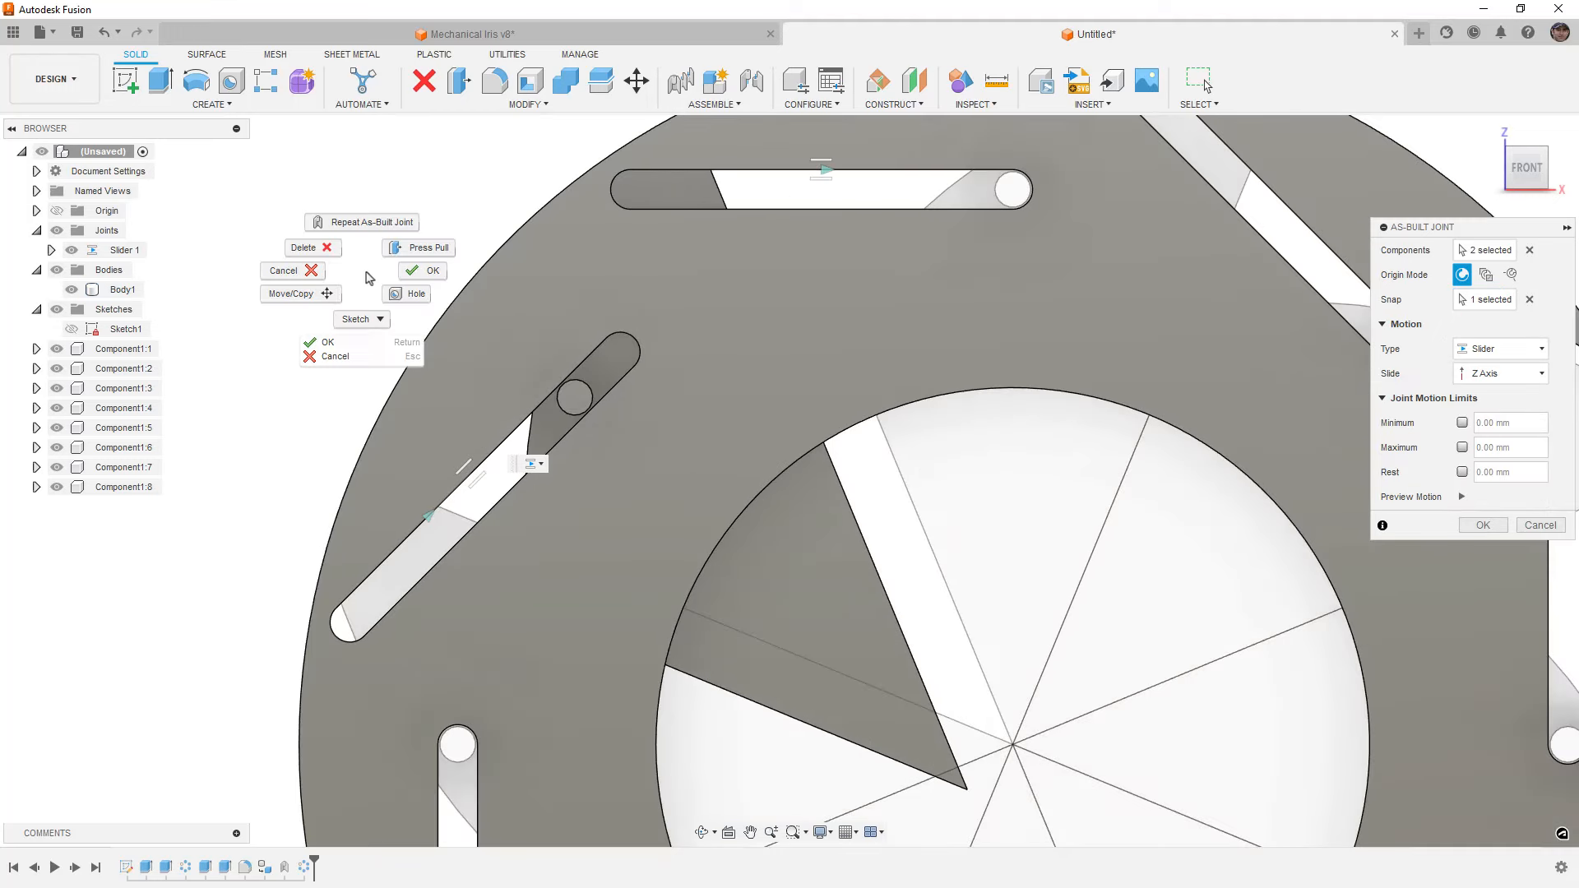
click(428, 272)
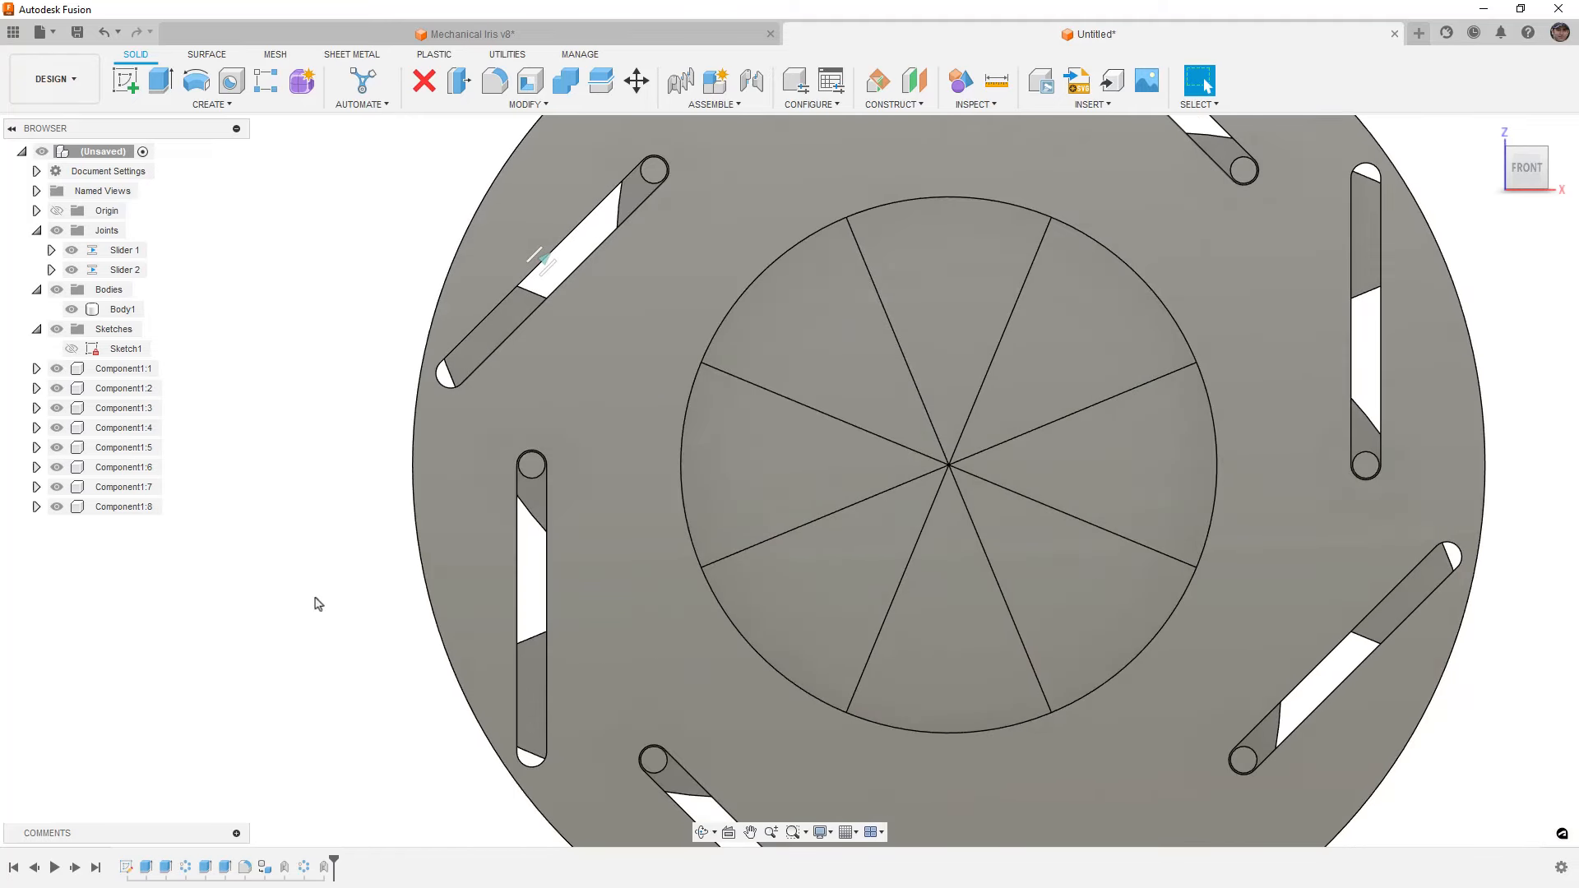
Add an as-built slider joint between the Component1:7 blade and the ring, snapped to the midpoint of its vertical slot's edge
right_drag(319, 605, 310, 352)
click(518, 488)
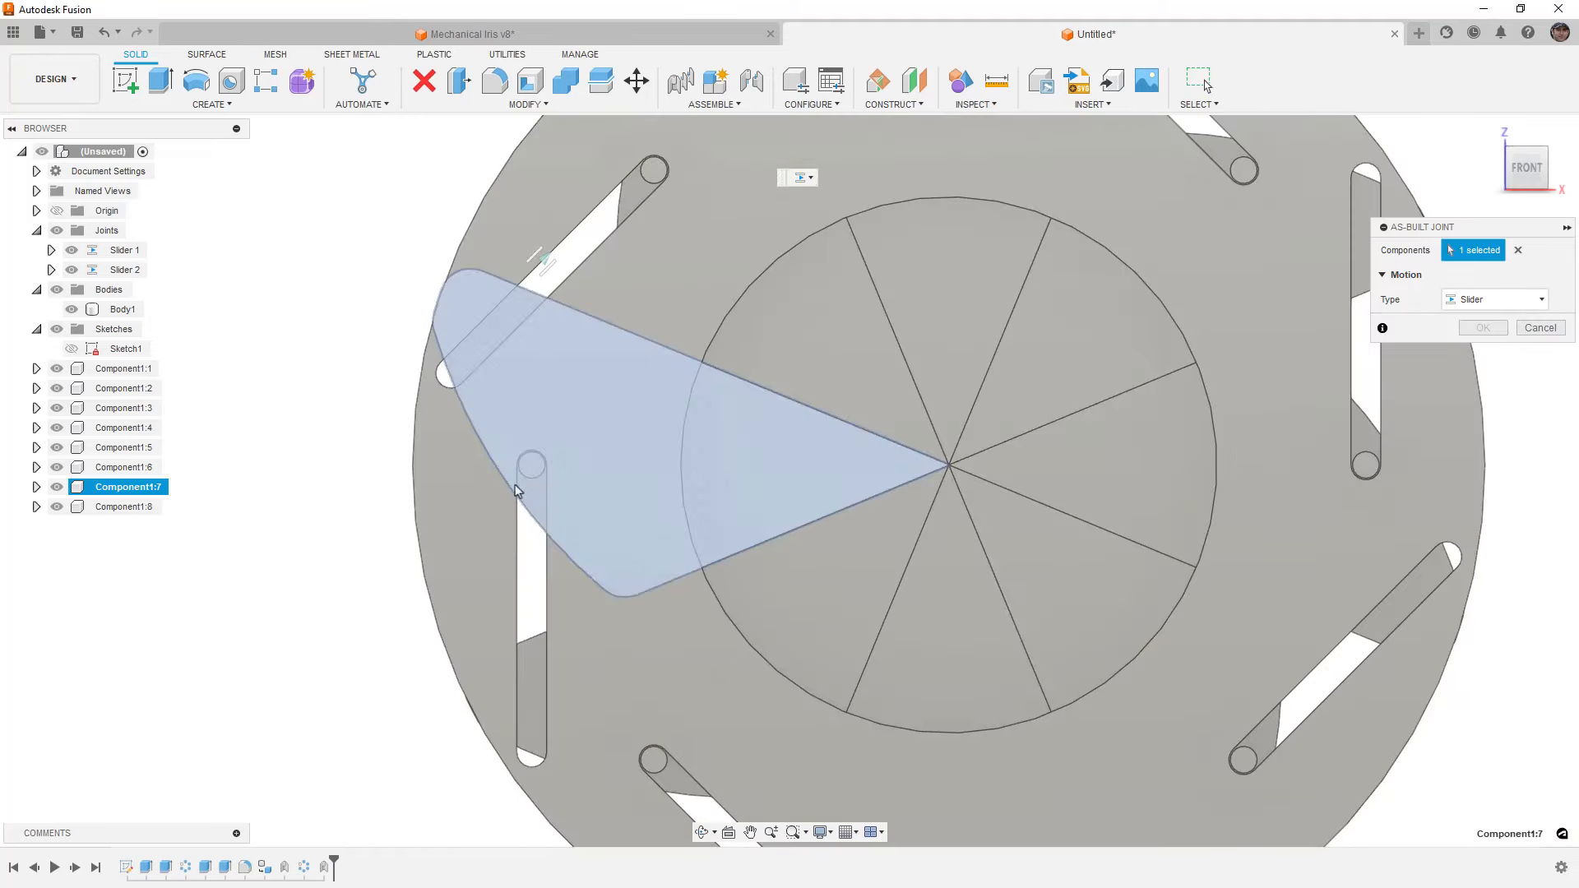
click(518, 510)
click(521, 604)
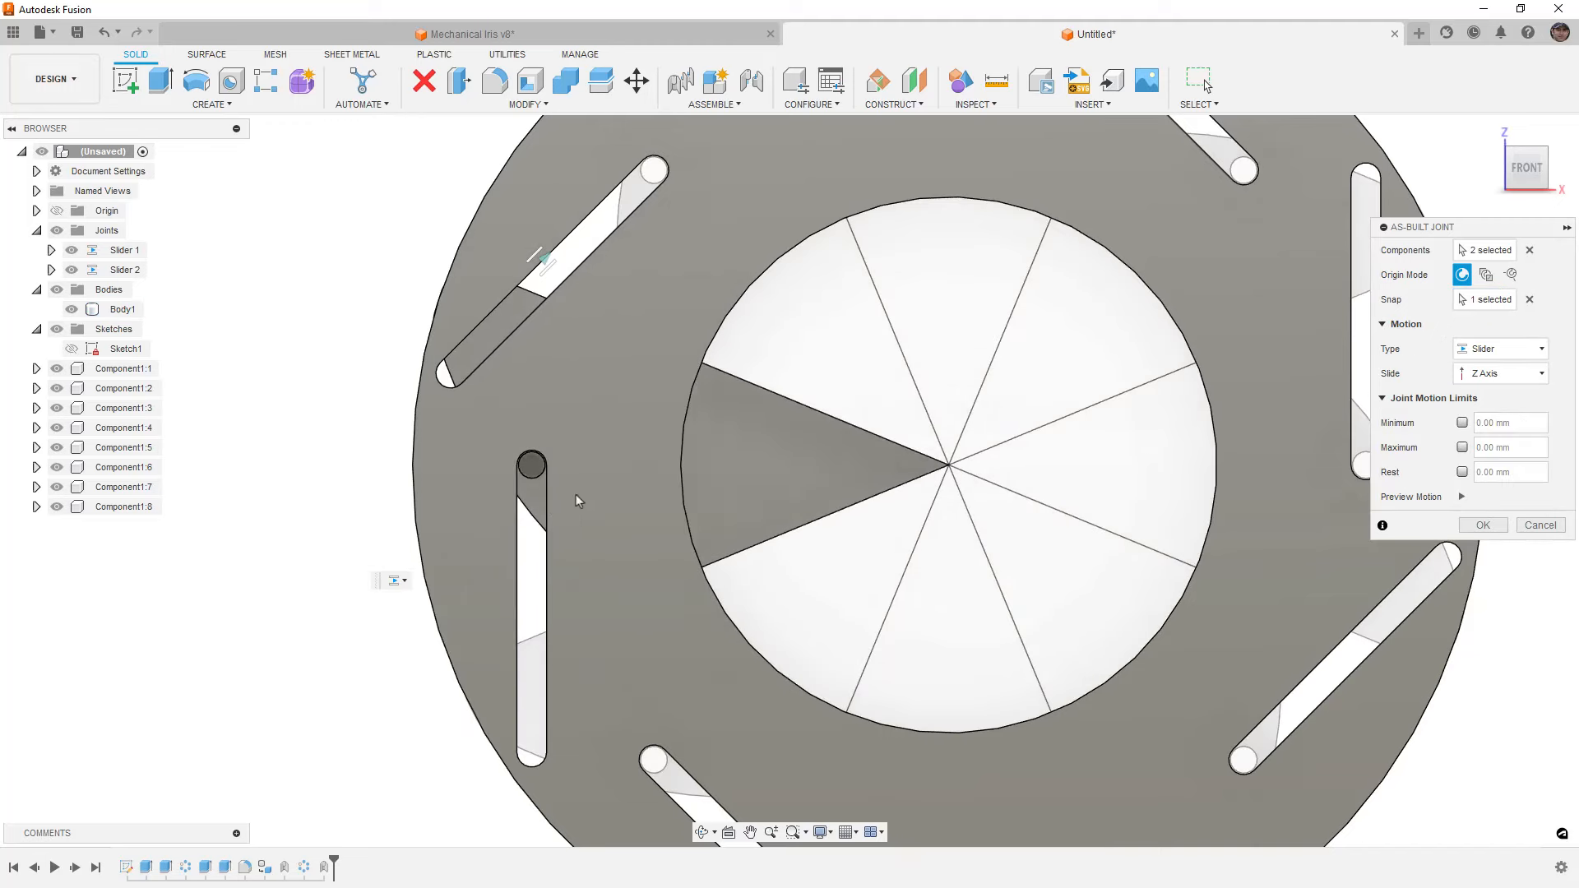
click(1530, 300)
click(519, 610)
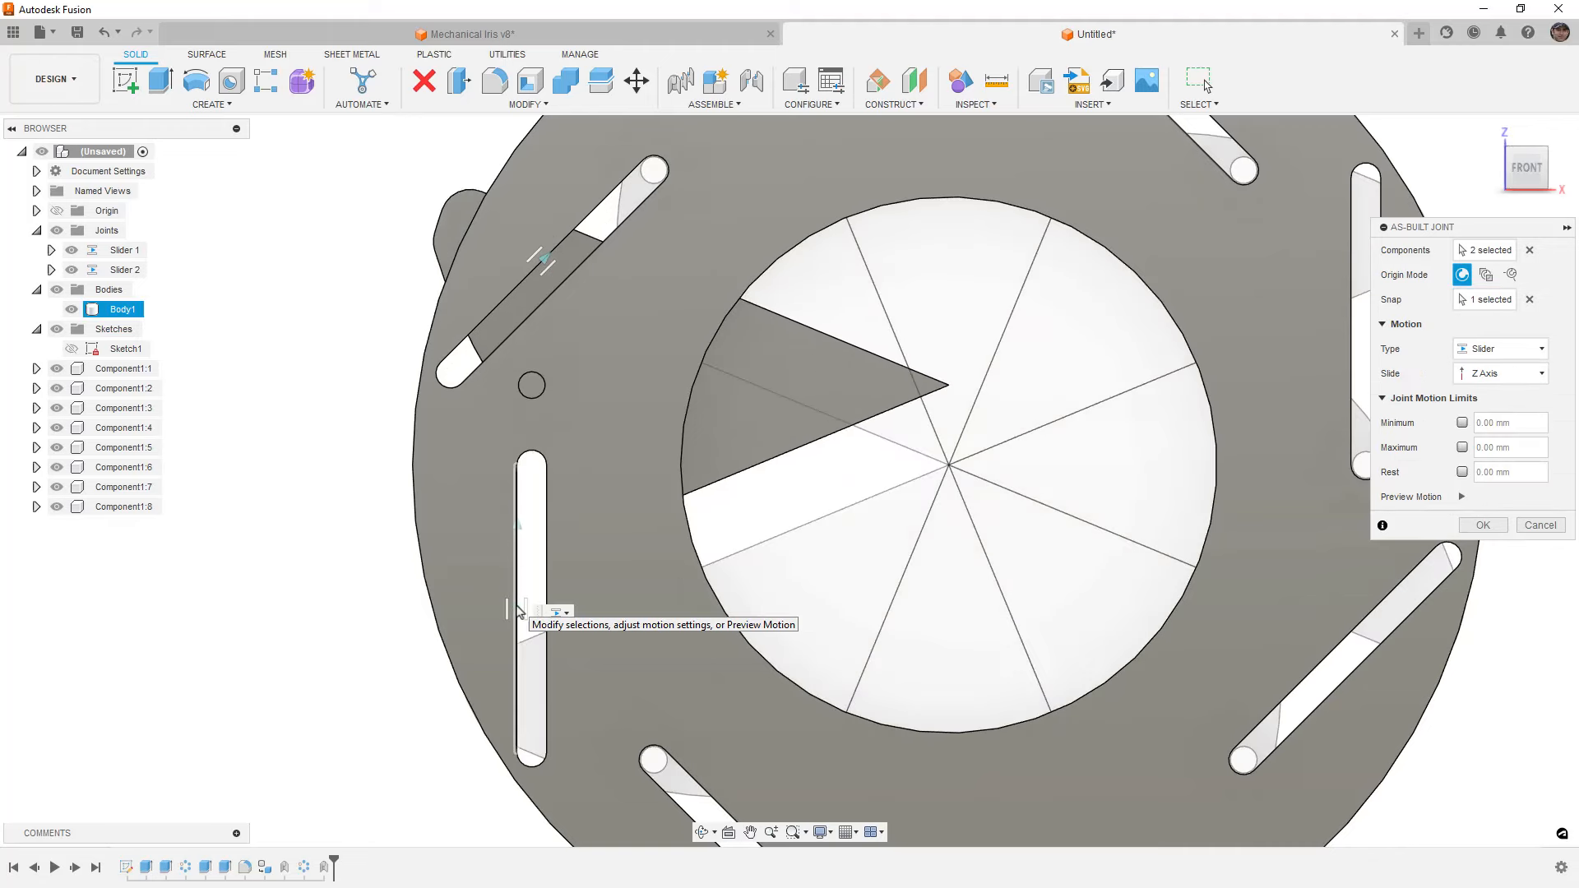
key(Return)
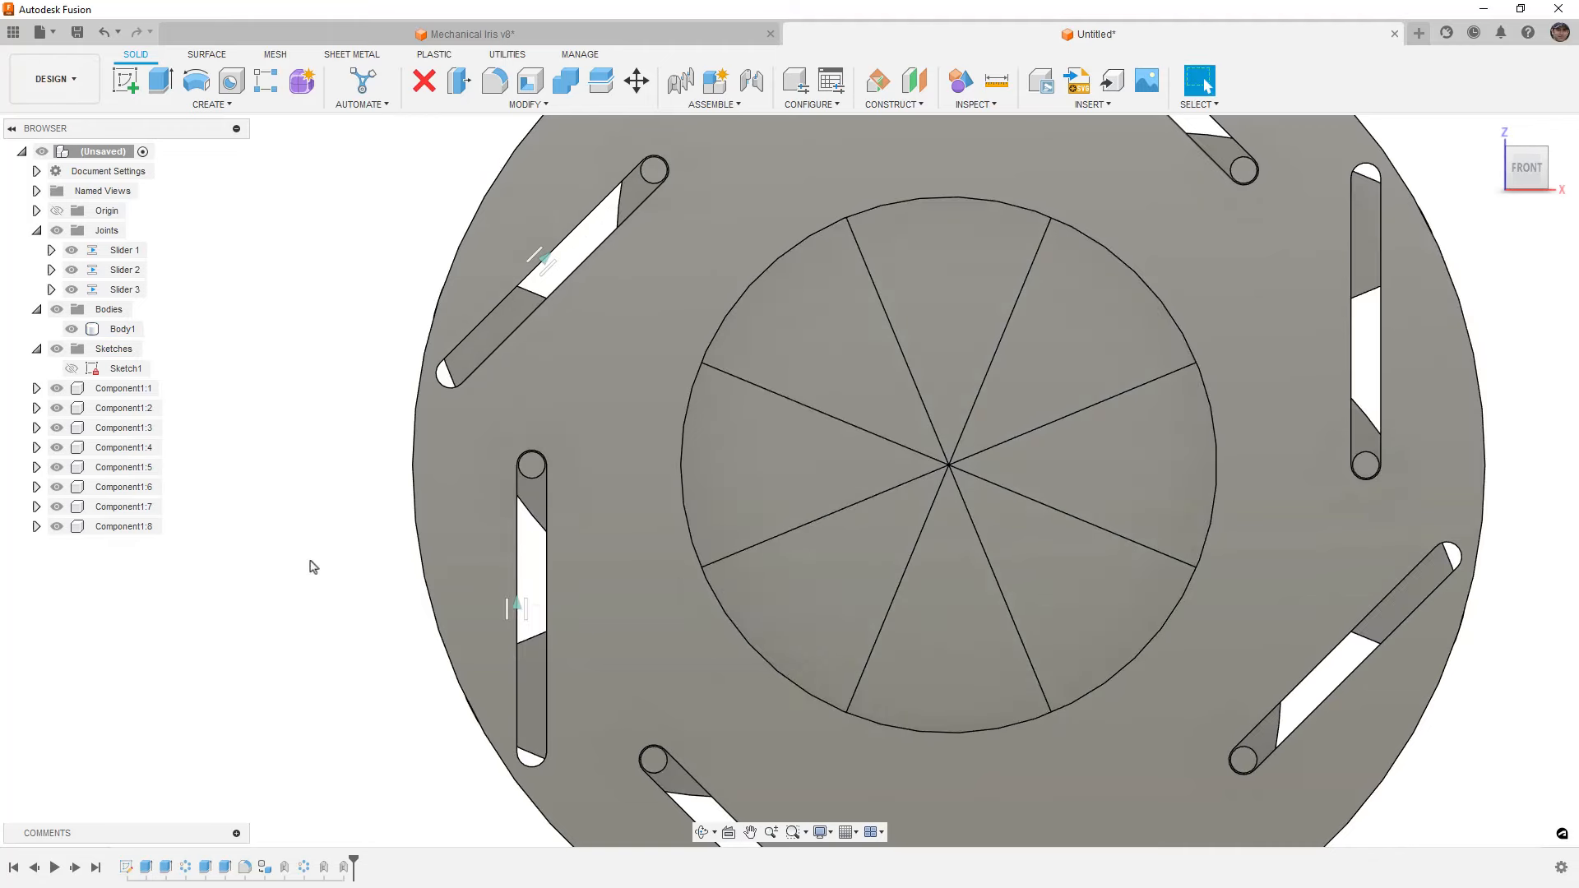
Add an as-built slider joint between the ring and the blade in the lower-left diagonal slot, snapped to the slot edge's midpoint
key(shift+j)
middle_drag(699, 585, 649, 356)
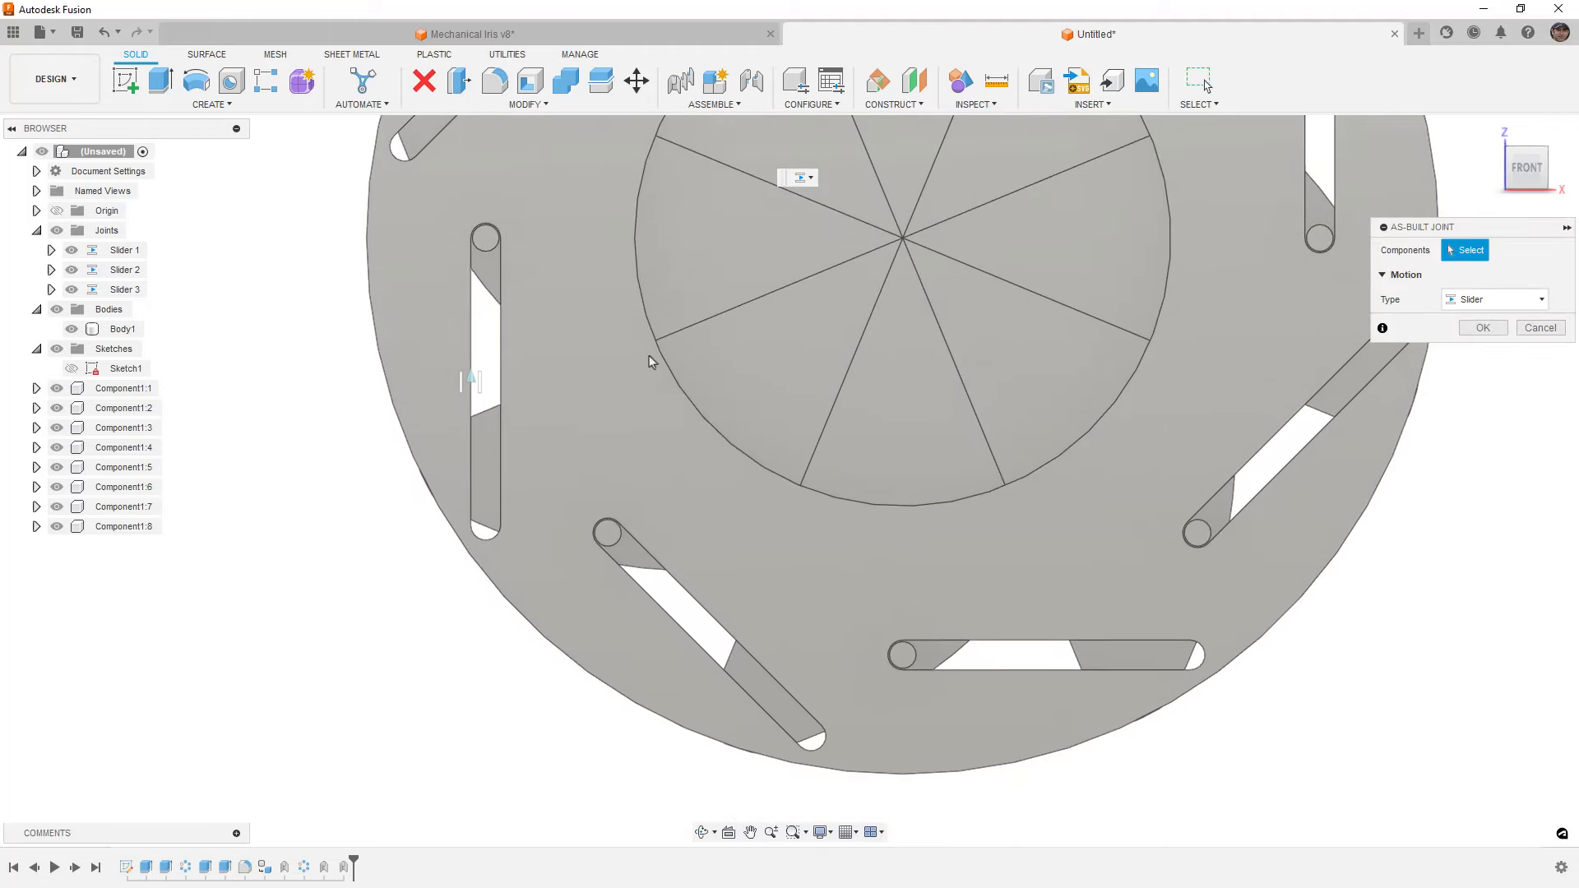
click(625, 568)
click(634, 592)
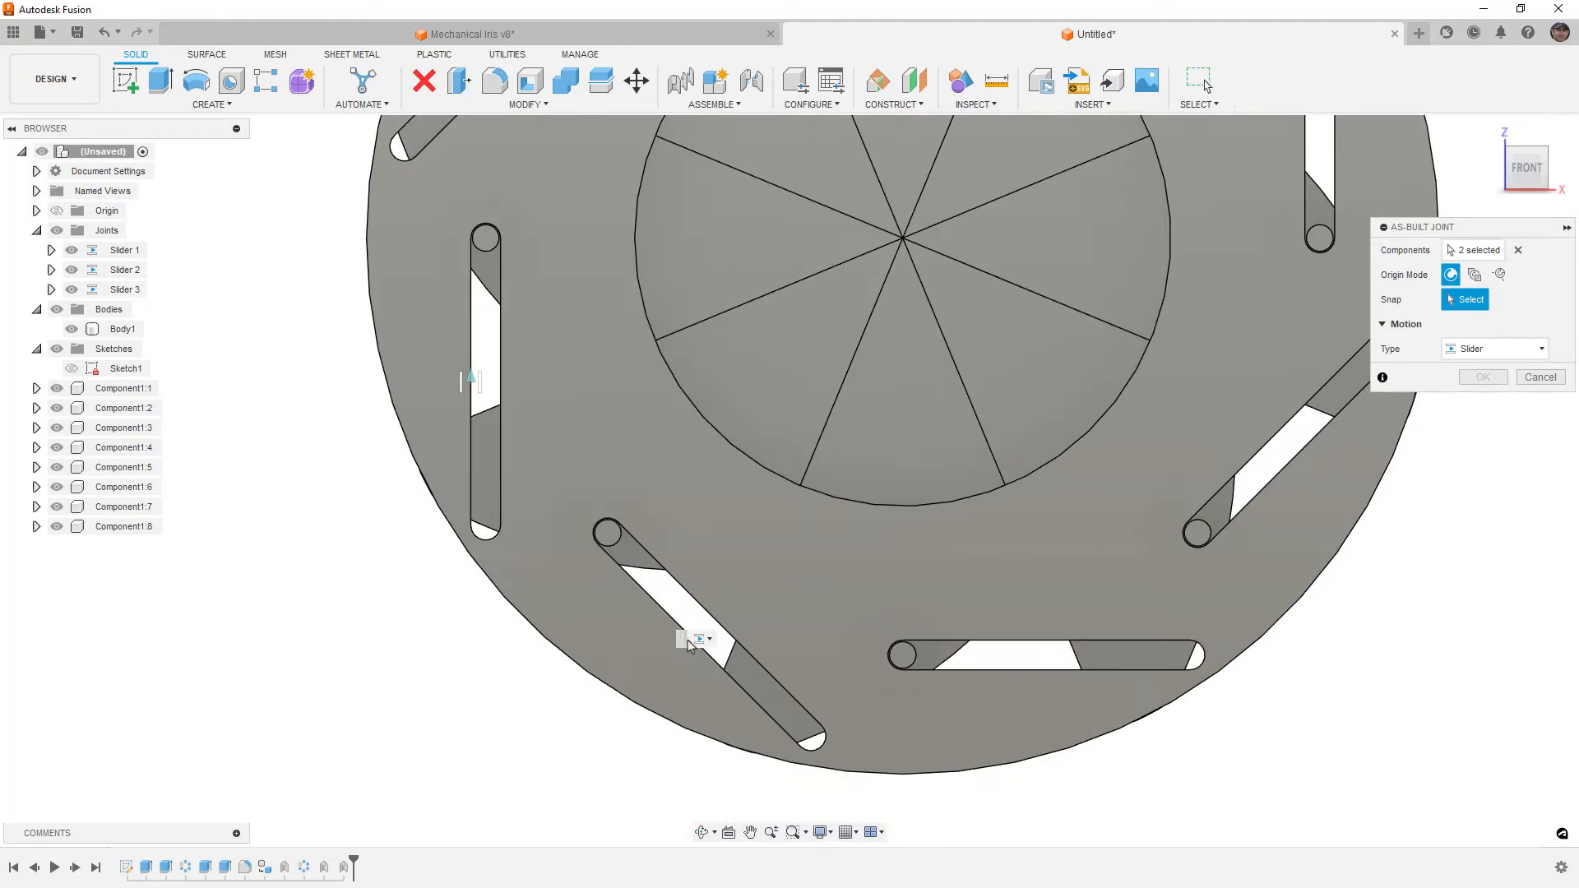
click(719, 640)
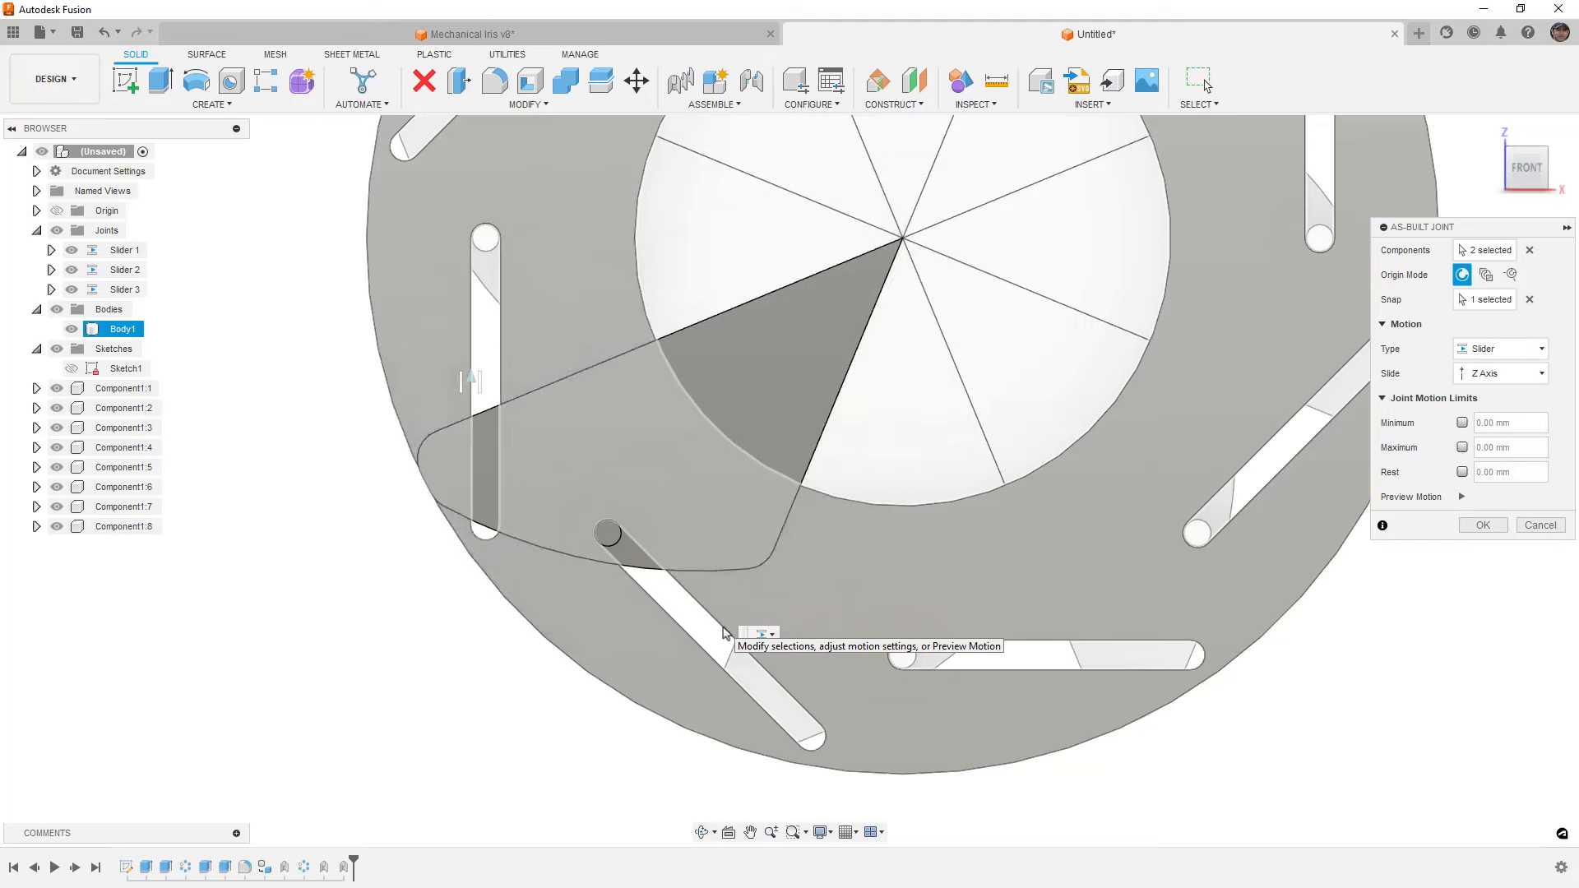
click(1529, 299)
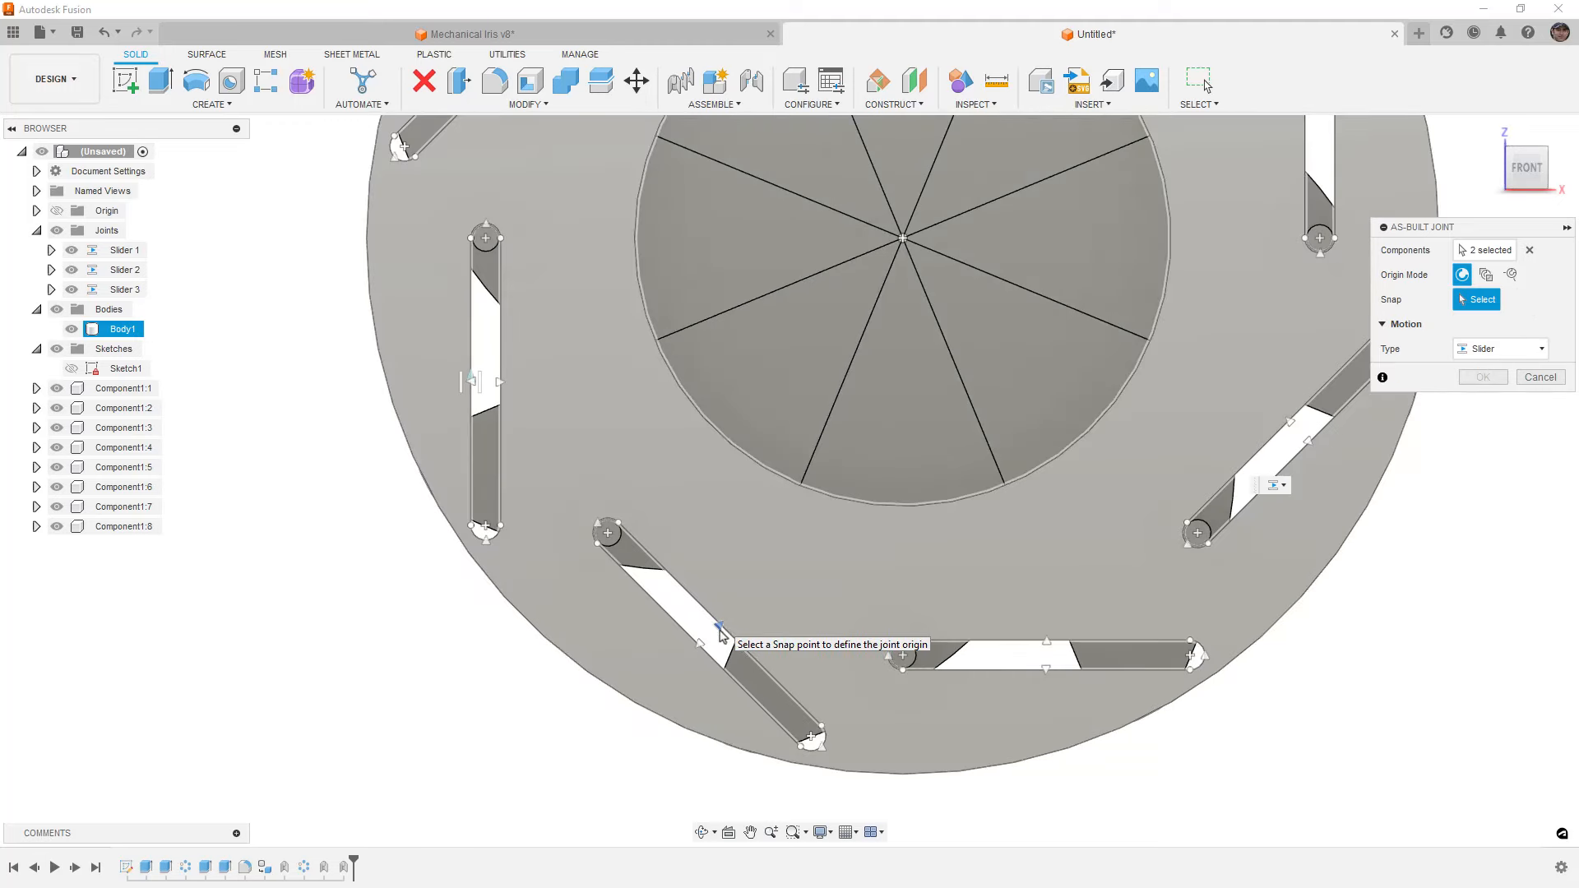
middle_drag(693, 692, 720, 633)
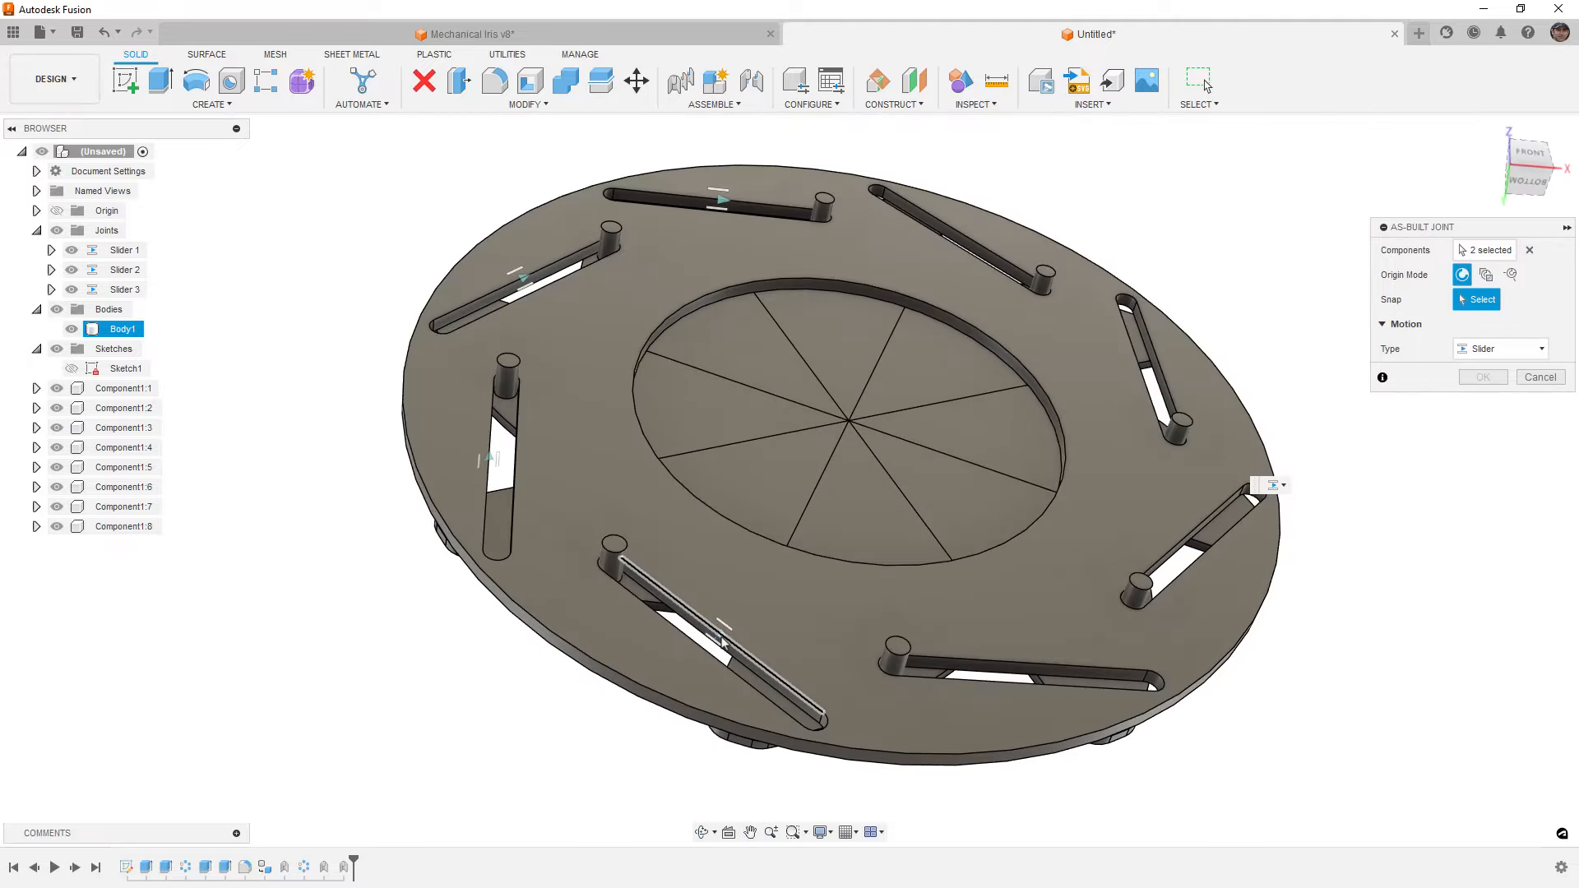
click(722, 642)
key(Return)
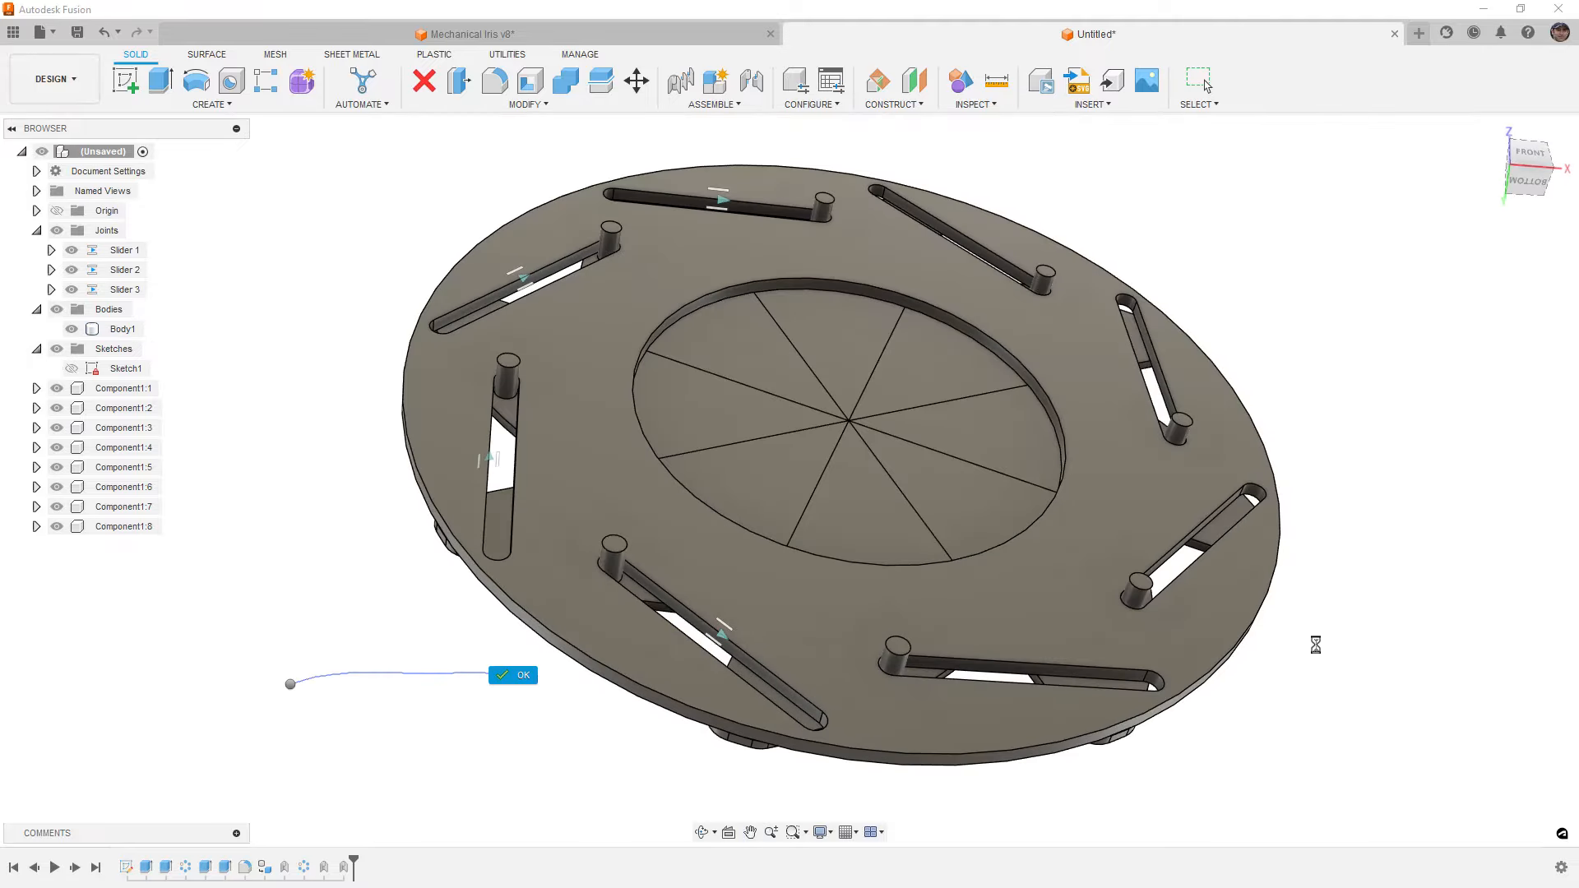
Add an as-built slider joint between the Component1:5 blade and the ring, snapped to the edge of its nearly horizontal lower slot
right_click(1304, 800)
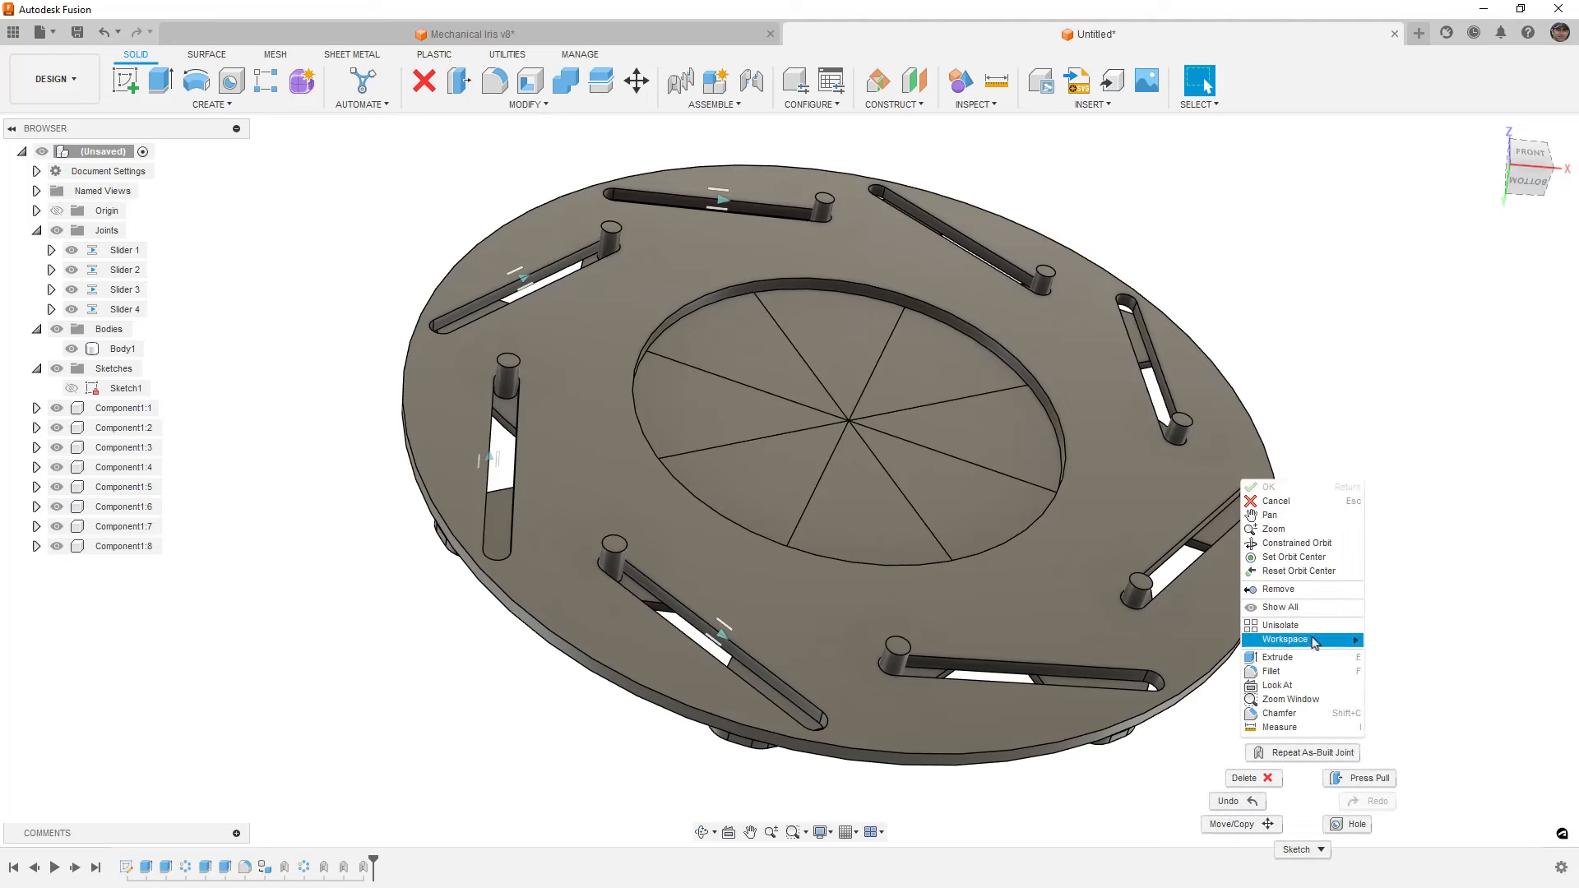
click(1309, 728)
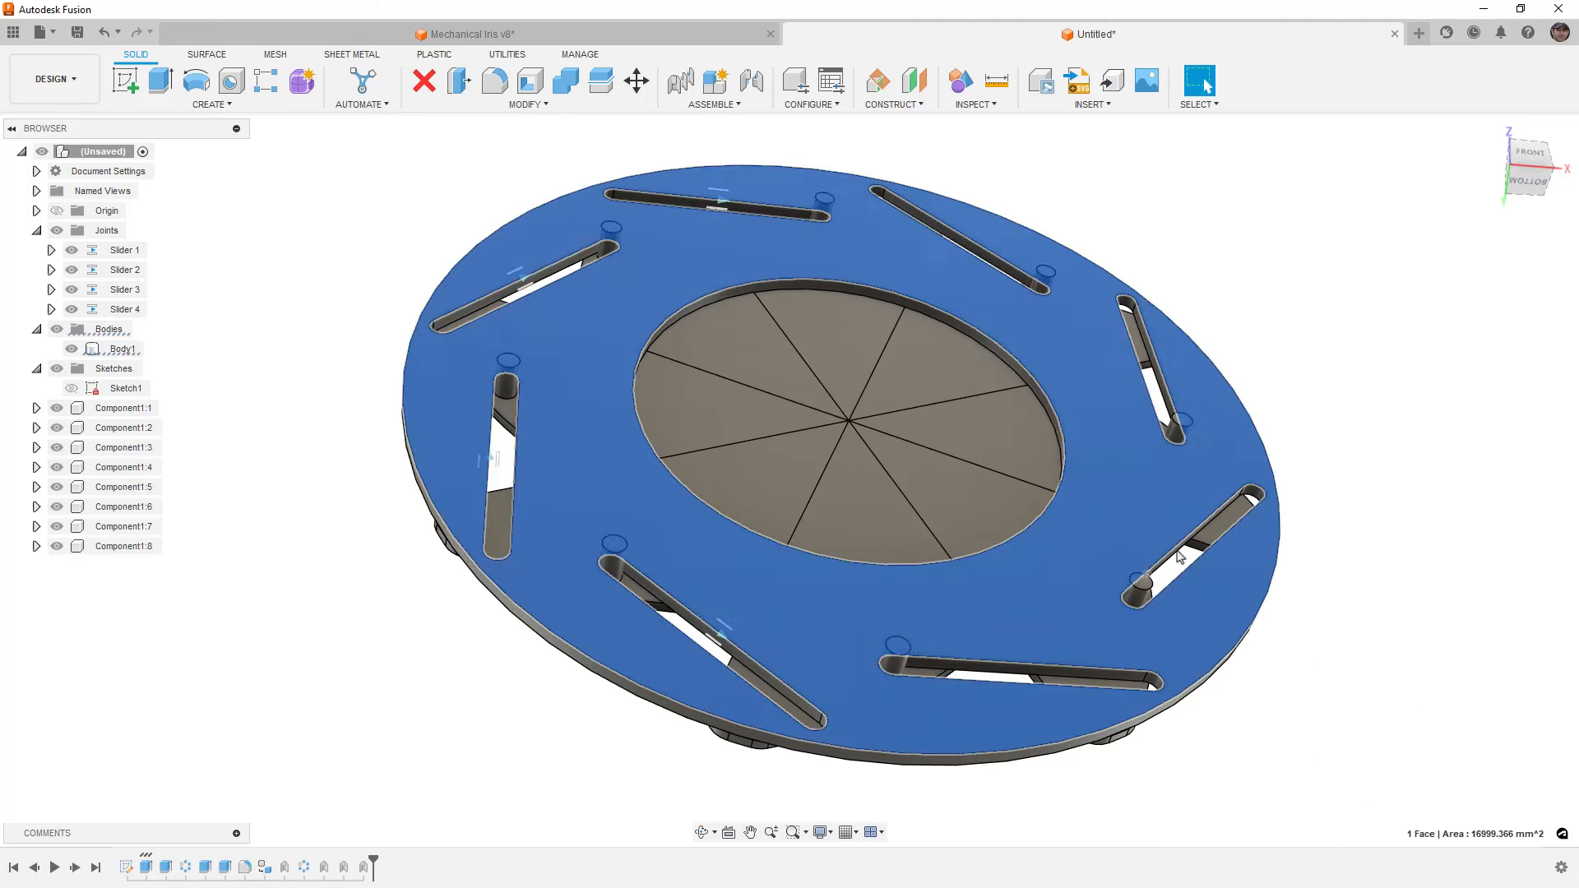
right_click(1357, 553)
click(1364, 501)
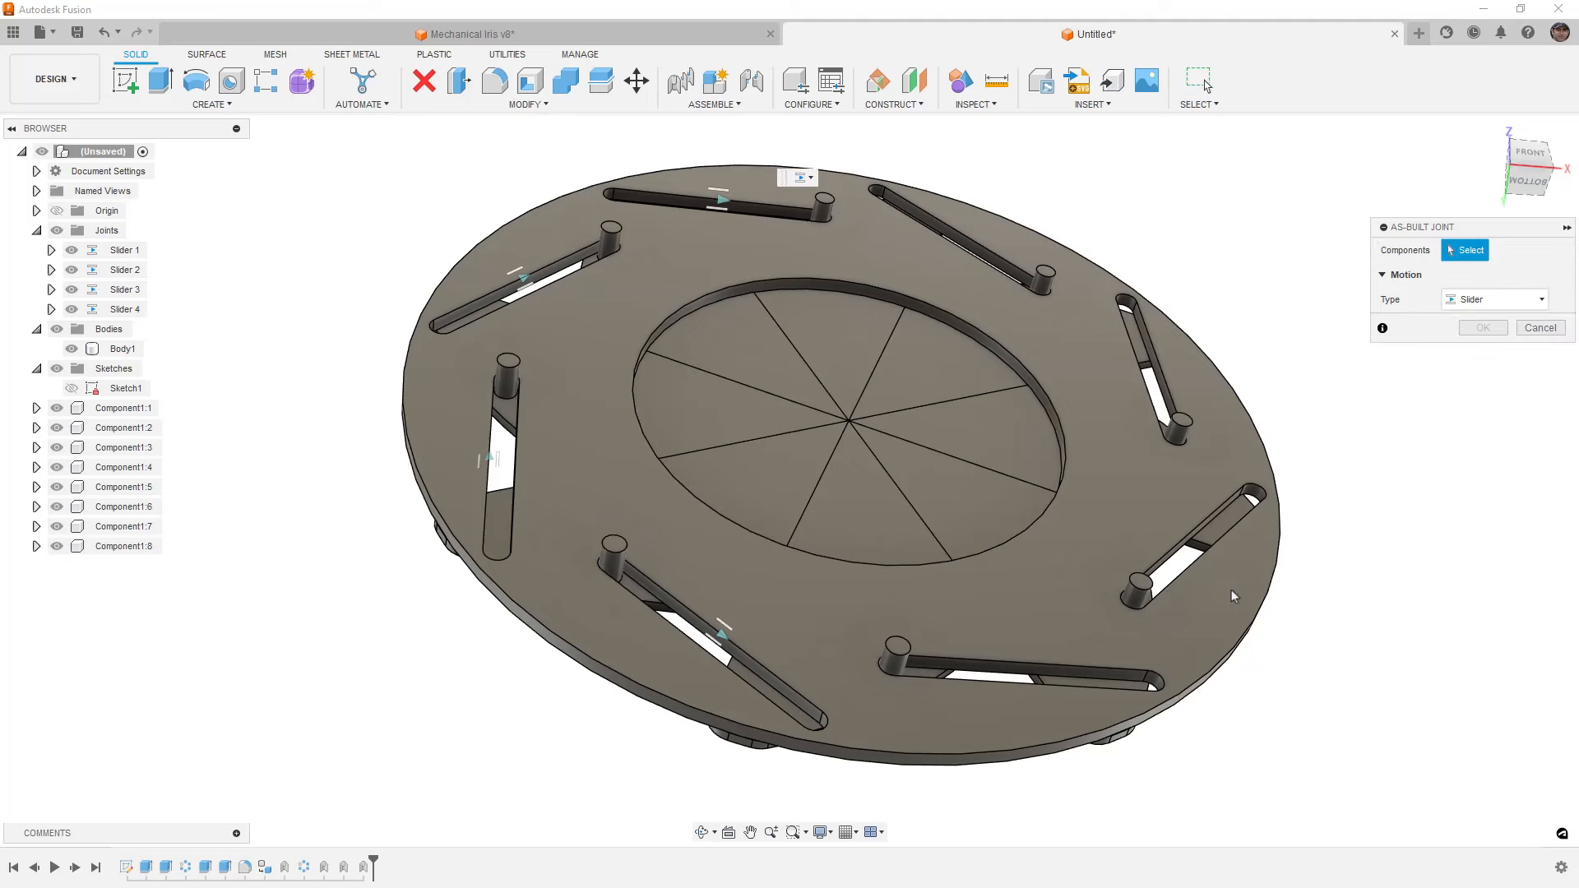
click(877, 521)
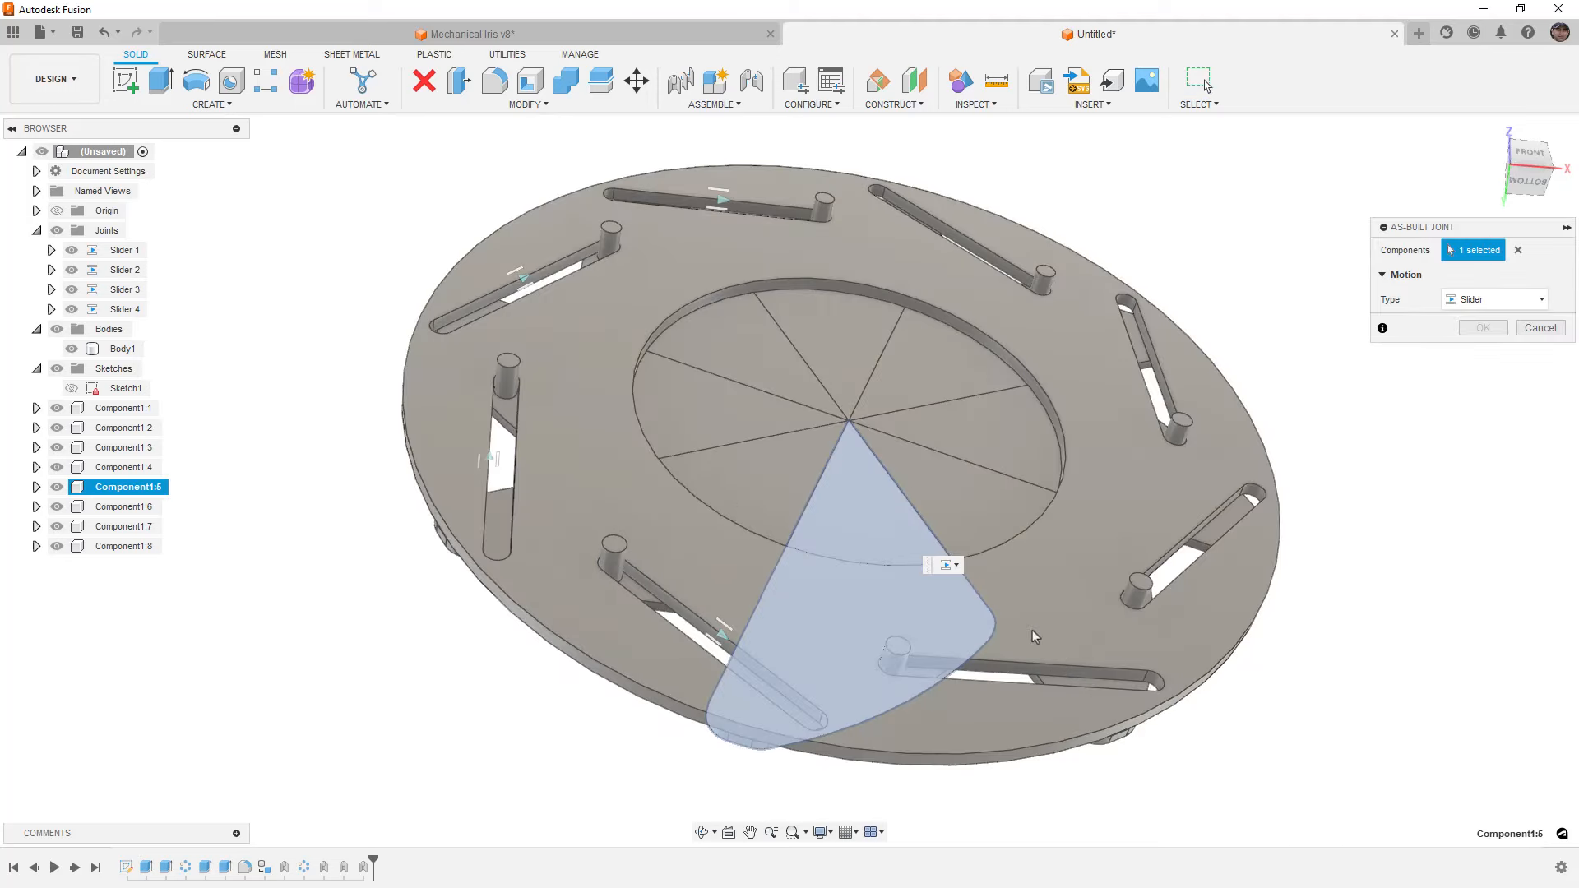
click(1033, 630)
click(1018, 666)
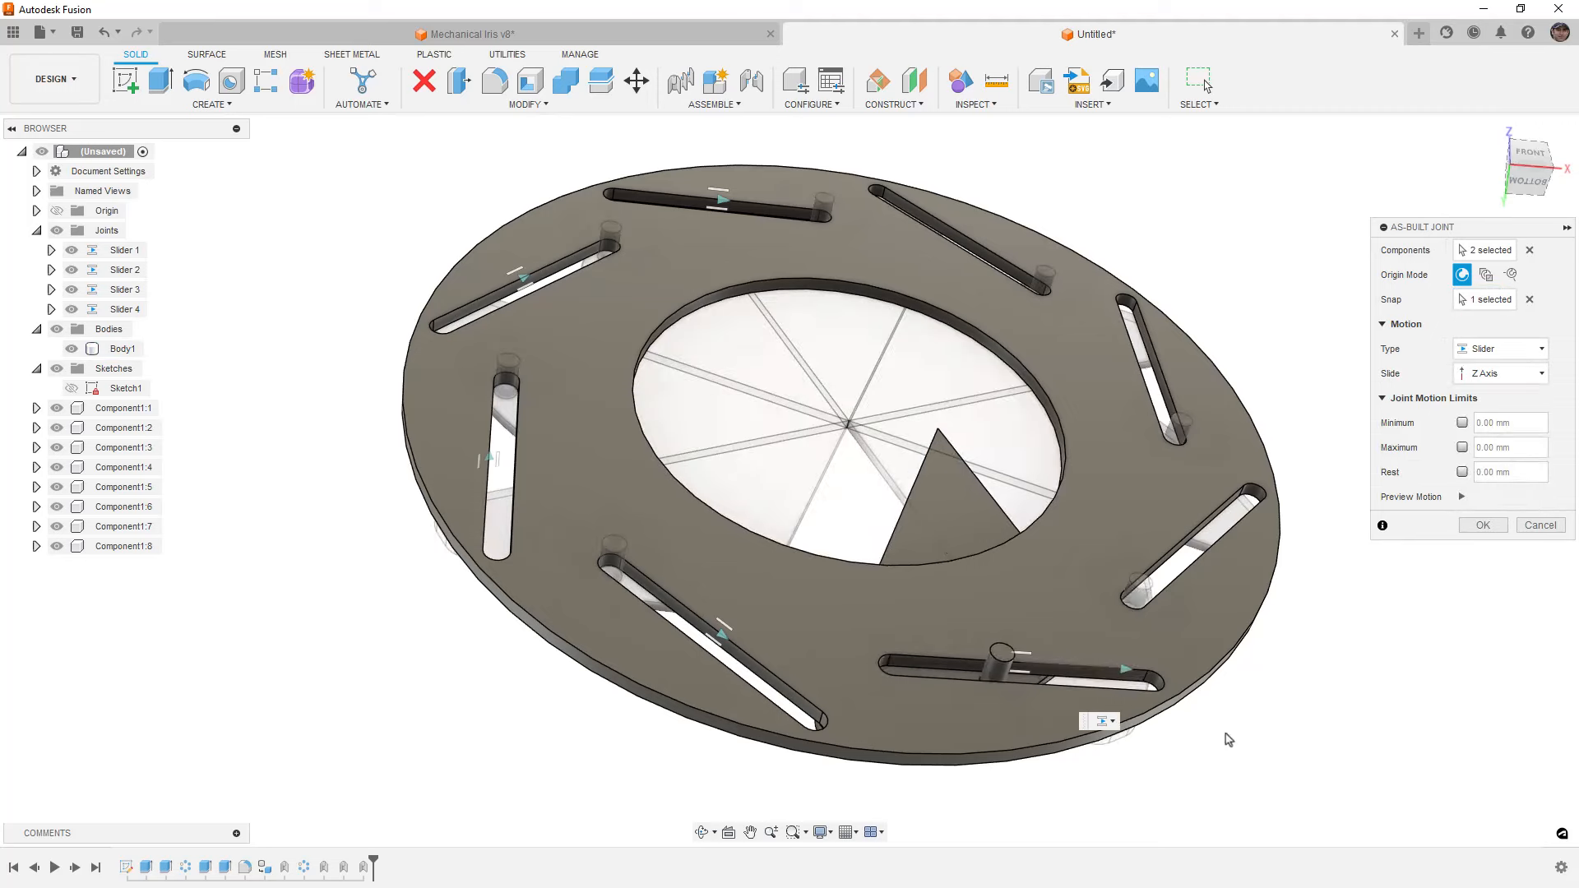
right_drag(1255, 751, 1336, 510)
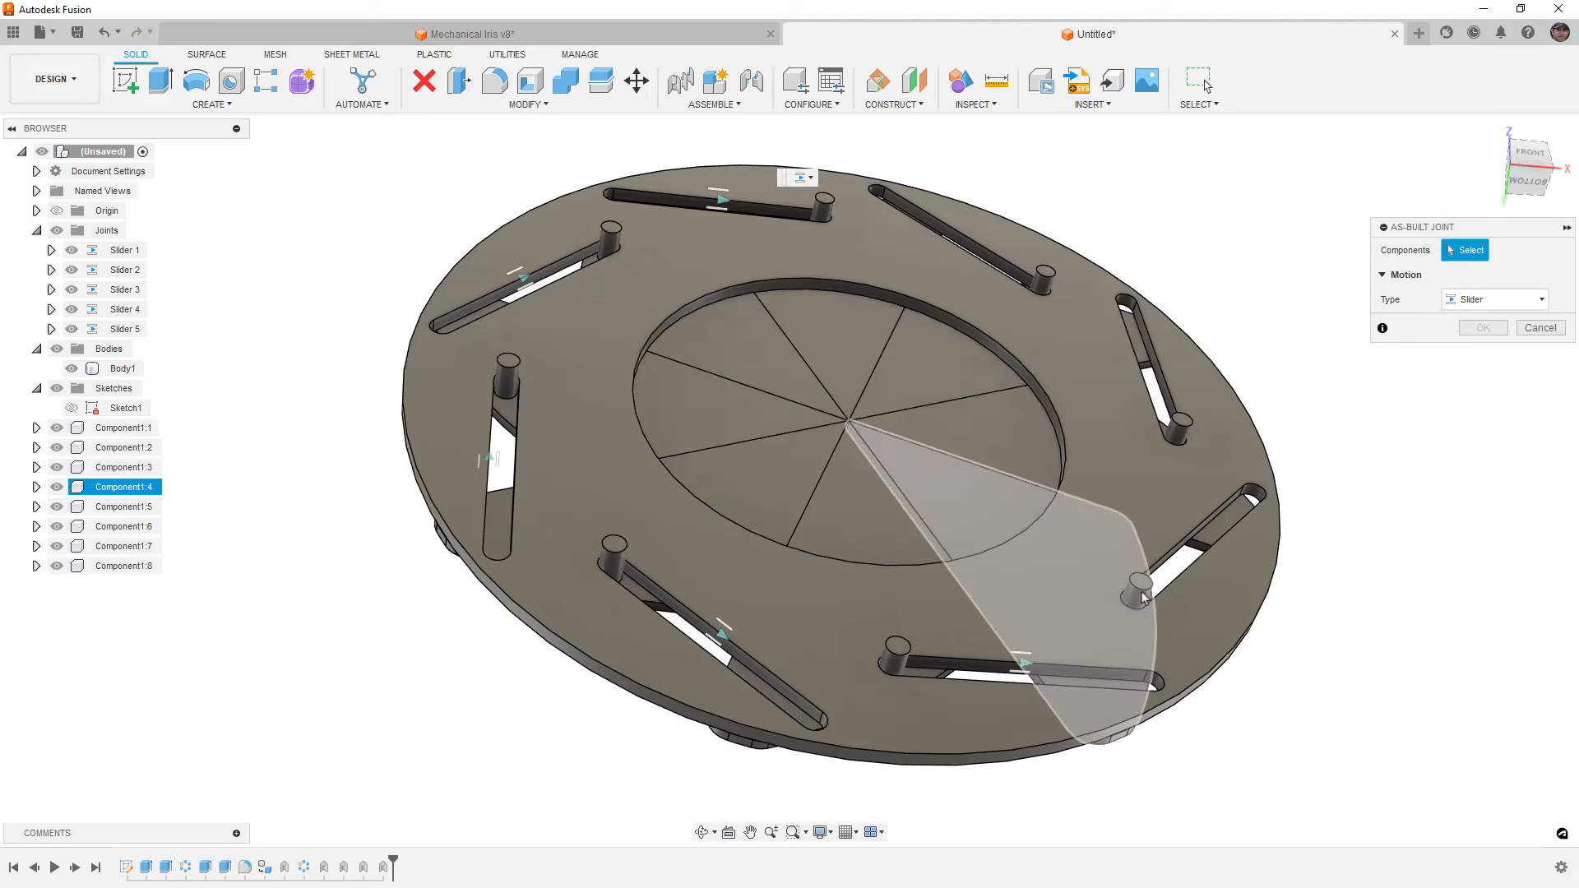
Add an as-built slider joint between the Component1:4 blade and the ring, snapped to the edge of the lower-right diagonal slot
click(1156, 596)
click(1175, 524)
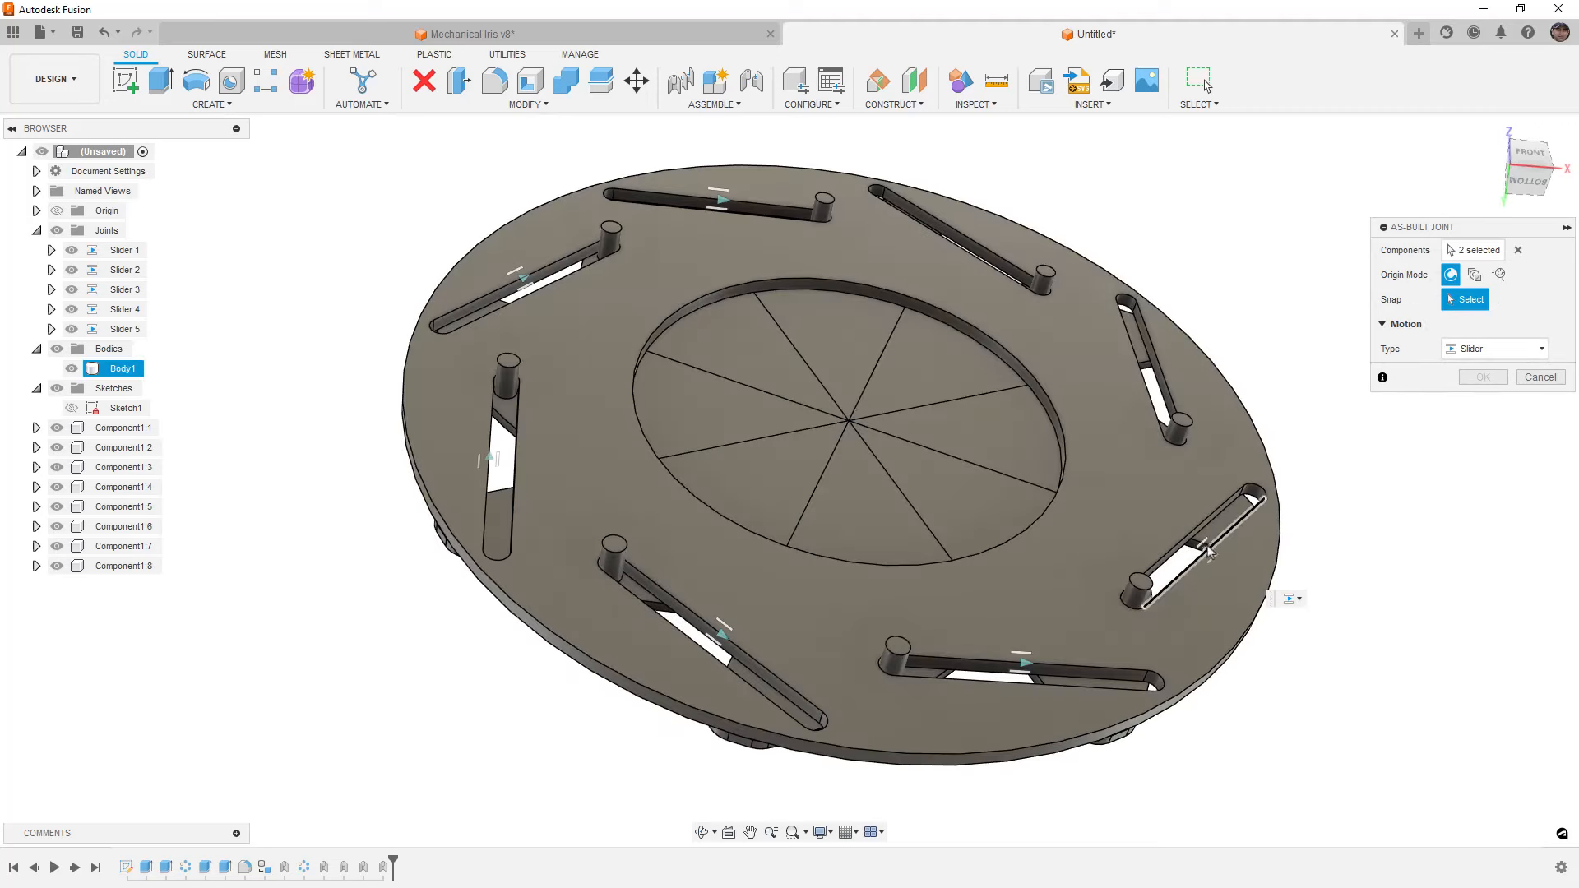
click(1197, 543)
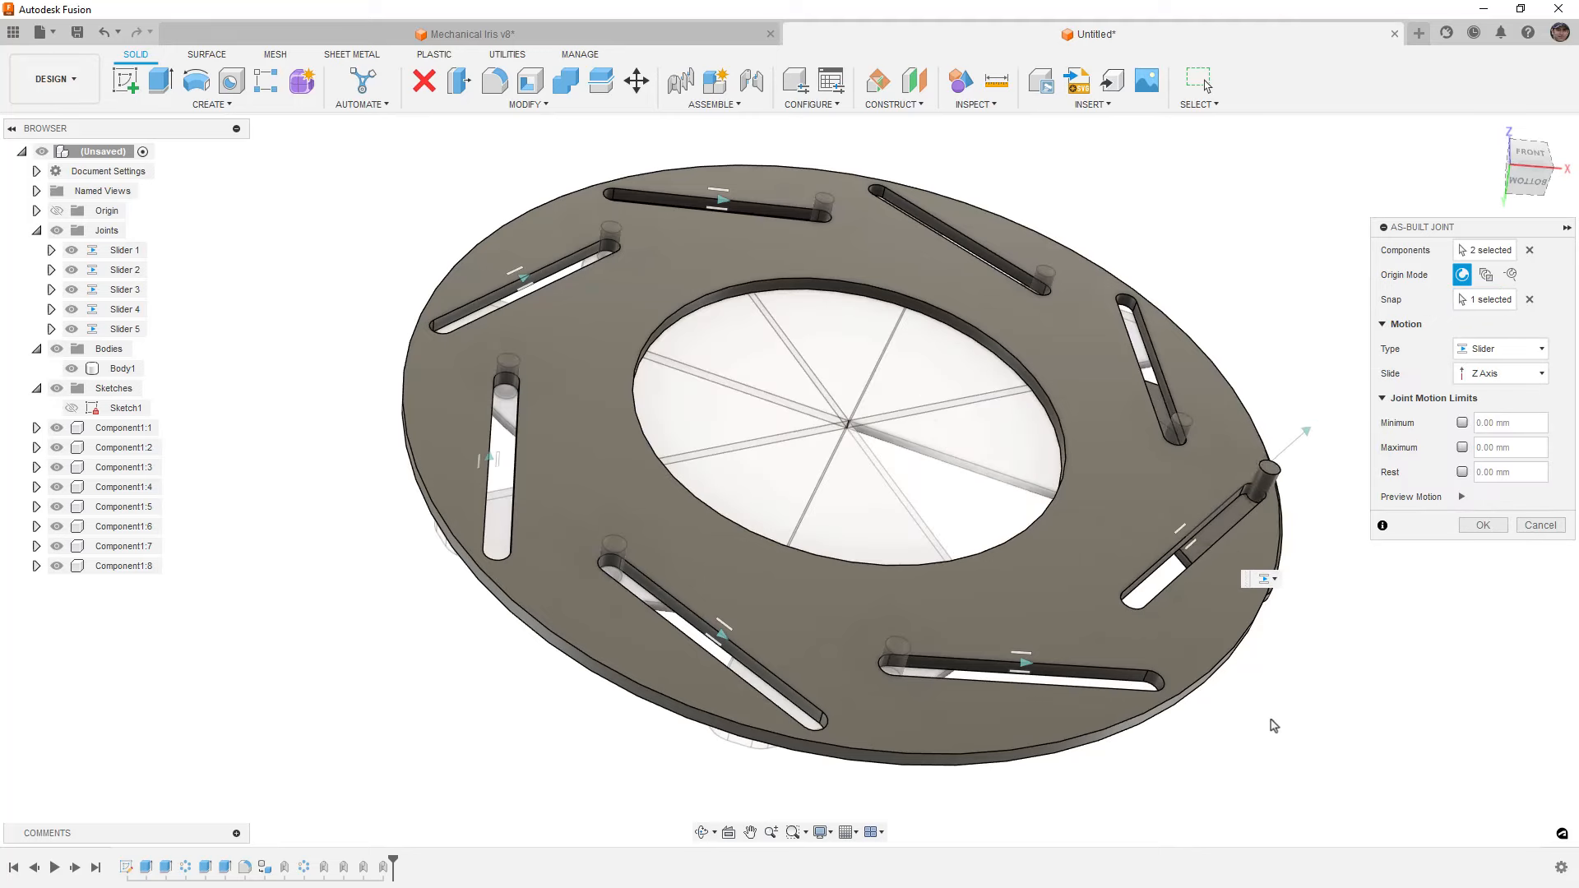
right_drag(1283, 712, 1494, 693)
Add an as-built slider joint between the Component1:3 blade and the ring, snapped to the edge of its steep right-hand slot
right_drag(1389, 767, 1369, 507)
click(1185, 436)
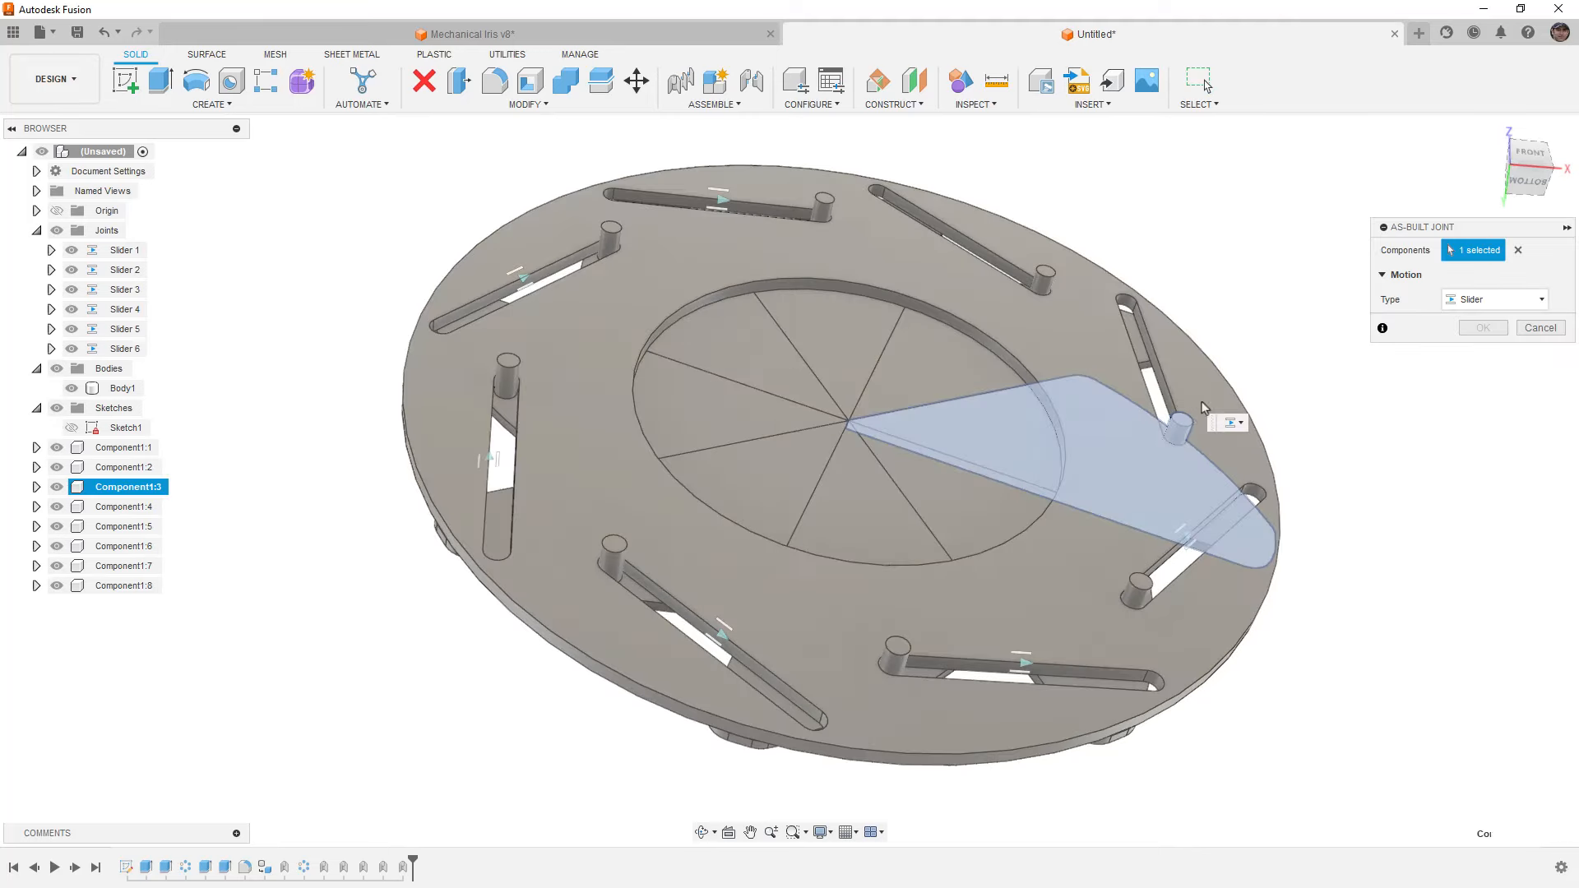
click(1173, 408)
click(1161, 370)
right_drag(1296, 707, 1372, 528)
Add an as-built slider joint between the Component1:2 blade and the ring, snapped to the edge of the upper-right diagonal slot
click(1044, 280)
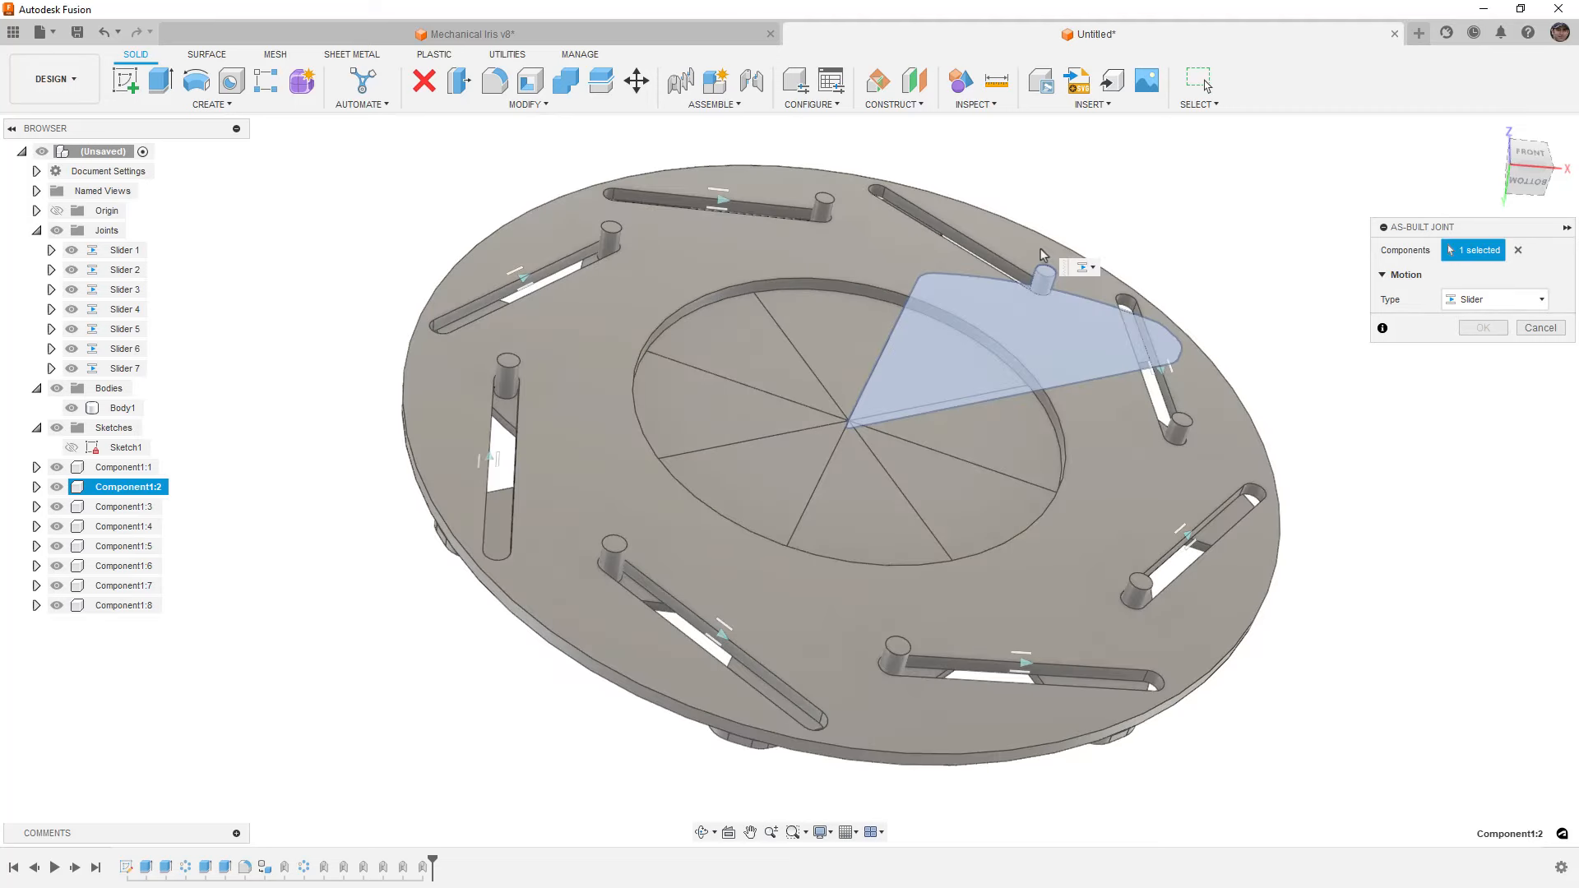
click(1040, 248)
click(959, 234)
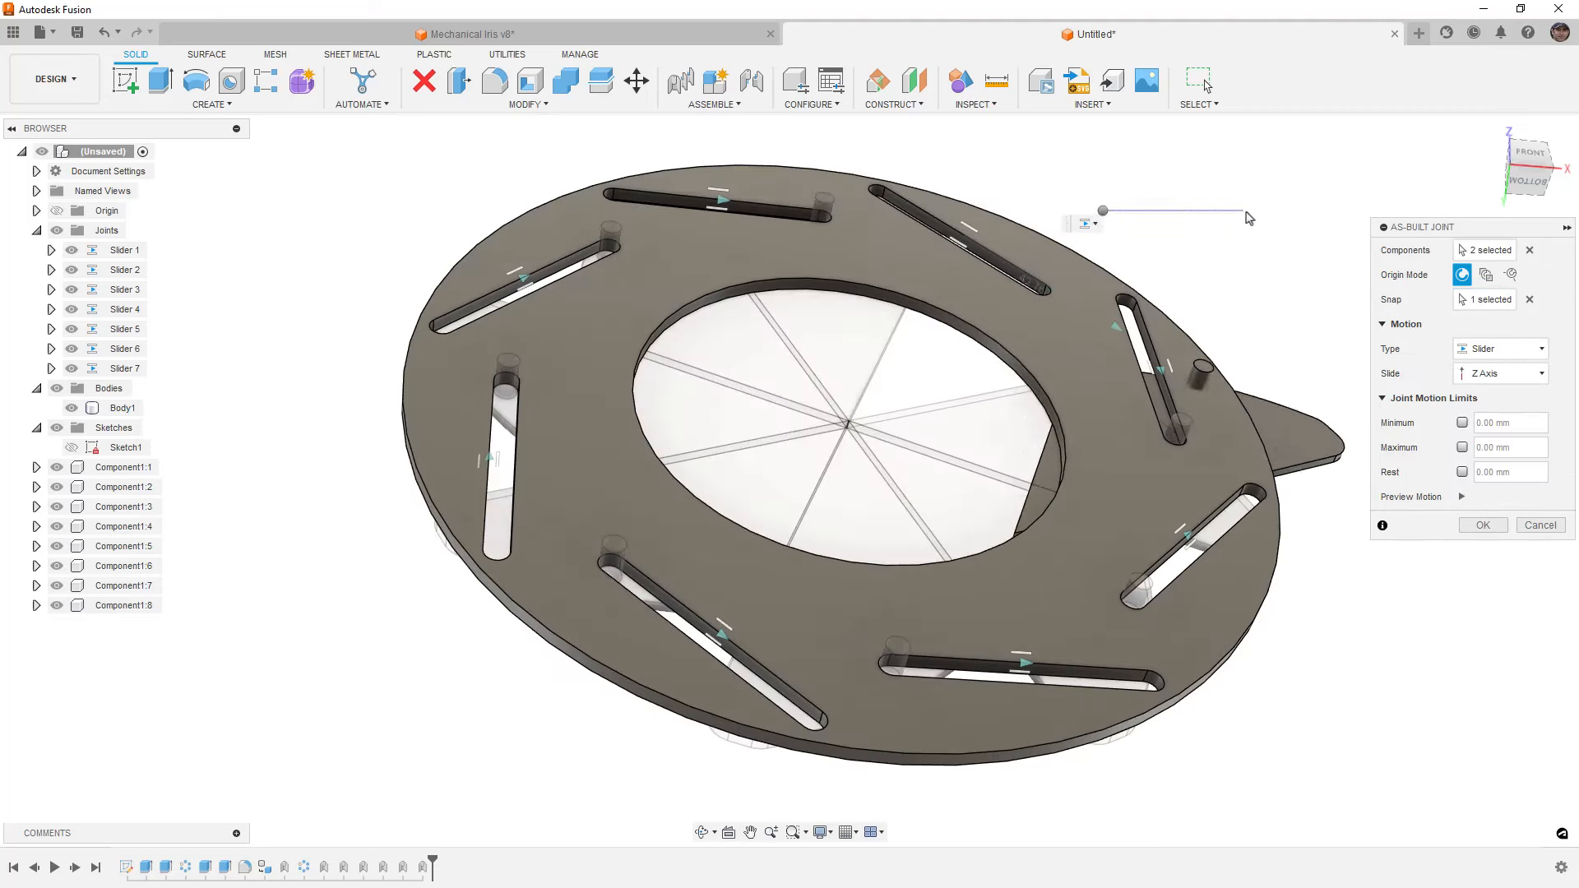
key(Return)
Test the slider motion by moving the upper-left blade along its slot, and restore its original position
scroll(929, 225, down, 2)
middle_drag(886, 371, 879, 446)
scroll(880, 446, down, 1)
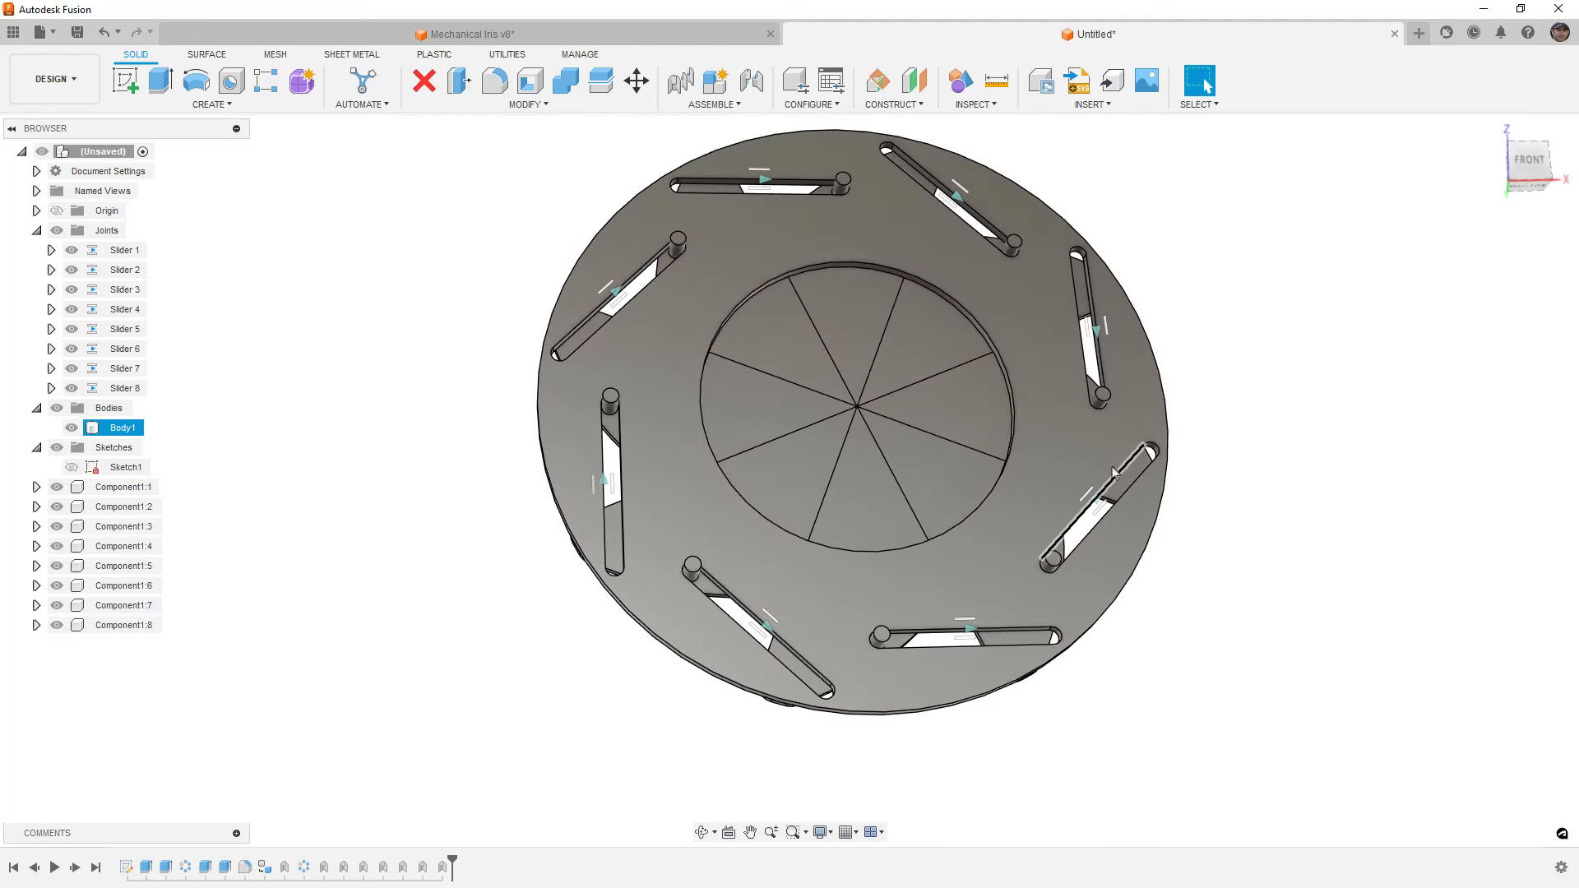
drag(860, 321, 768, 395)
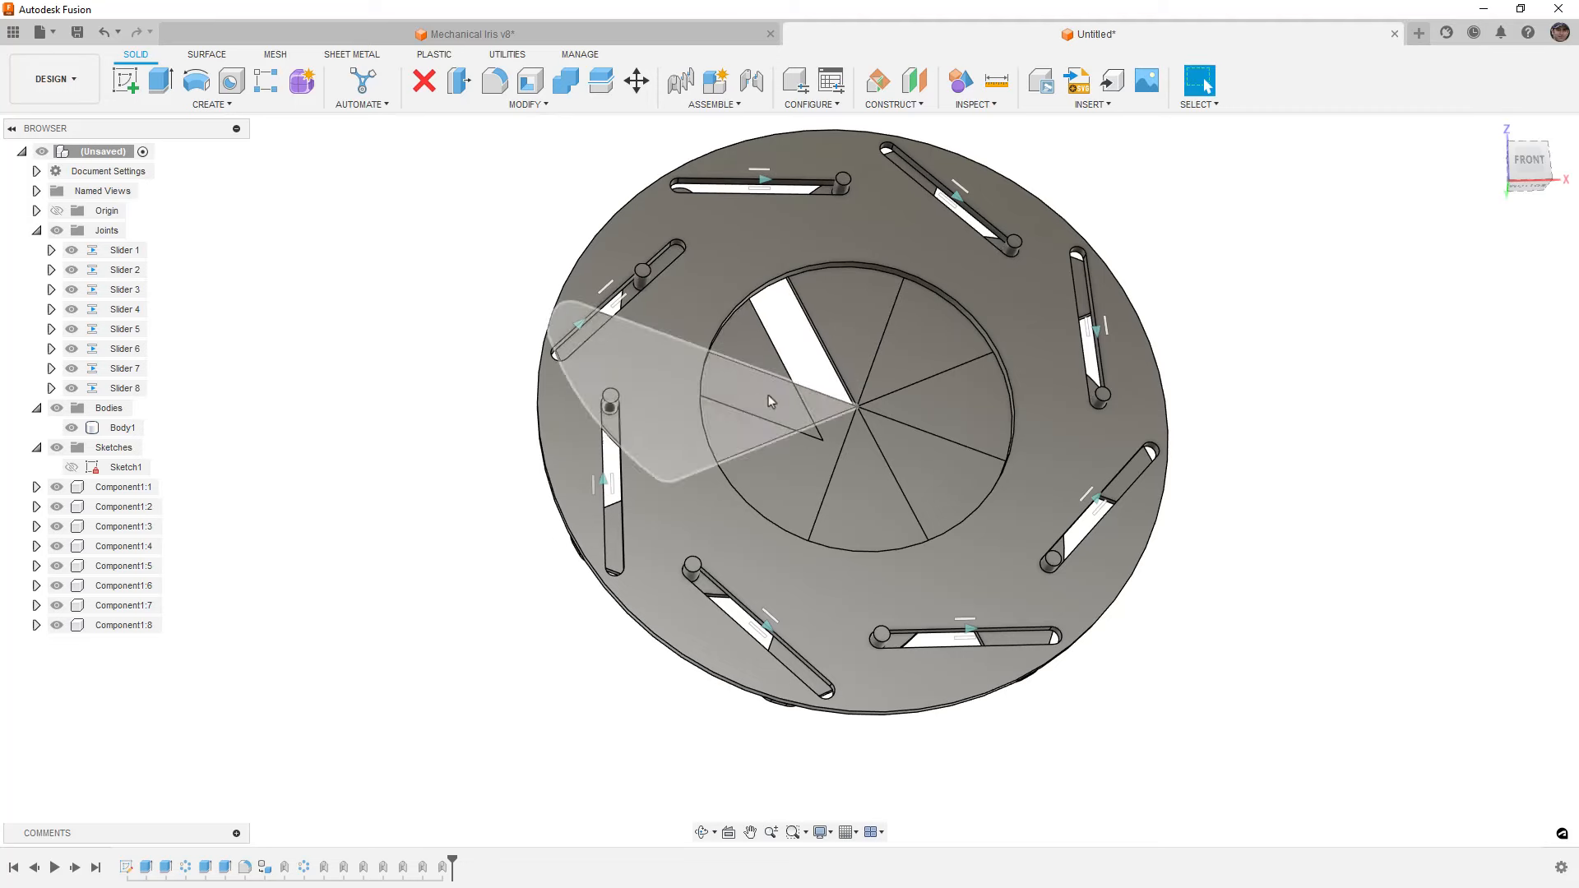
click(1290, 86)
scroll(977, 423, down, 1)
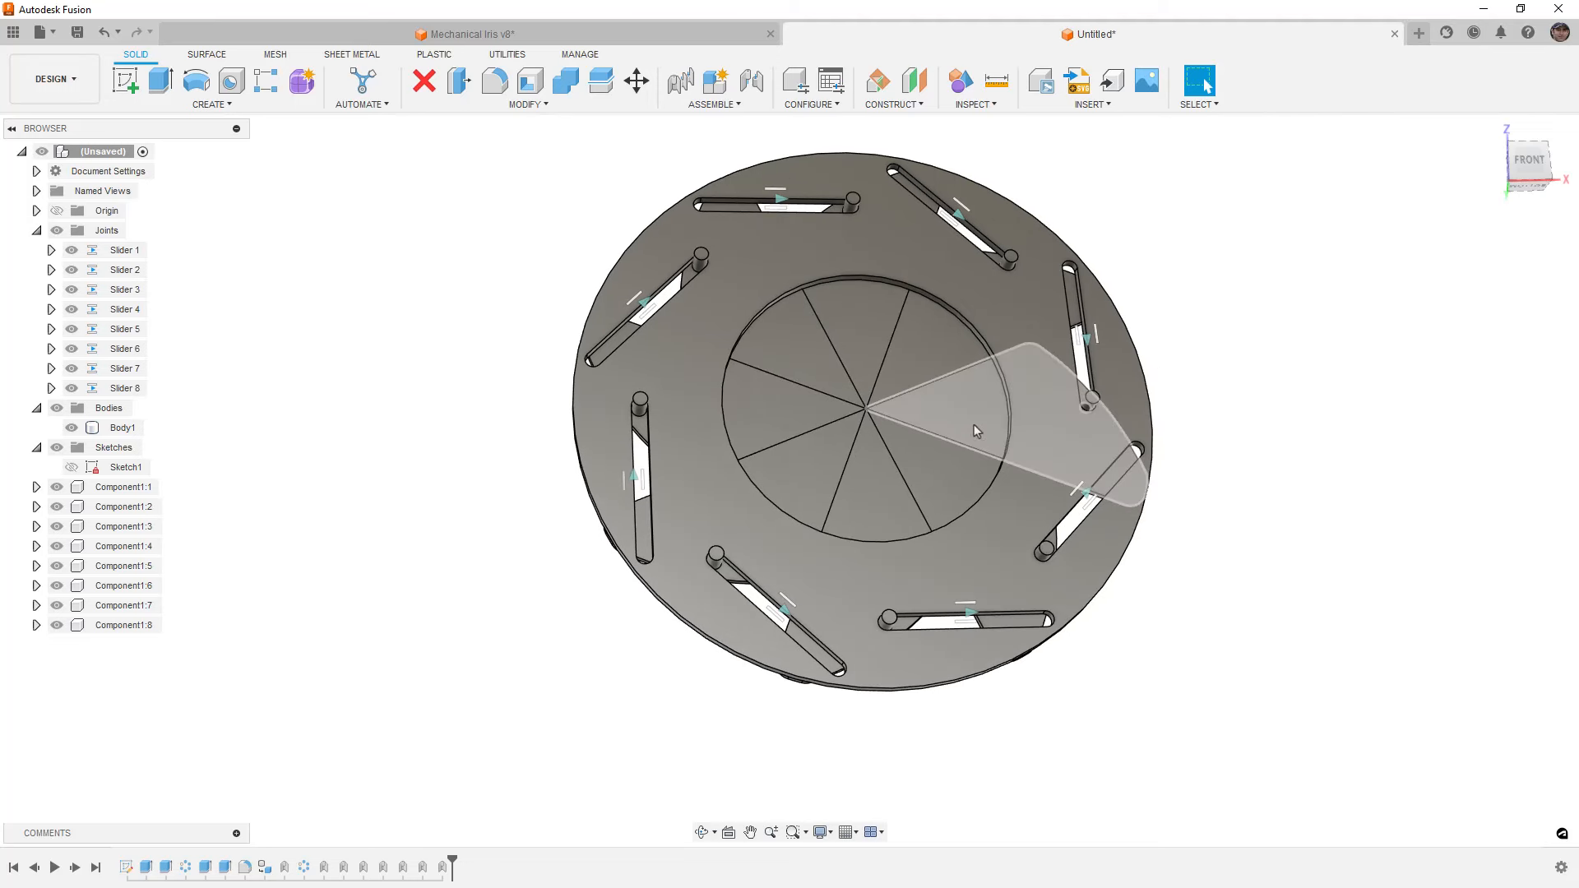
right_click(1082, 210)
key(Escape)
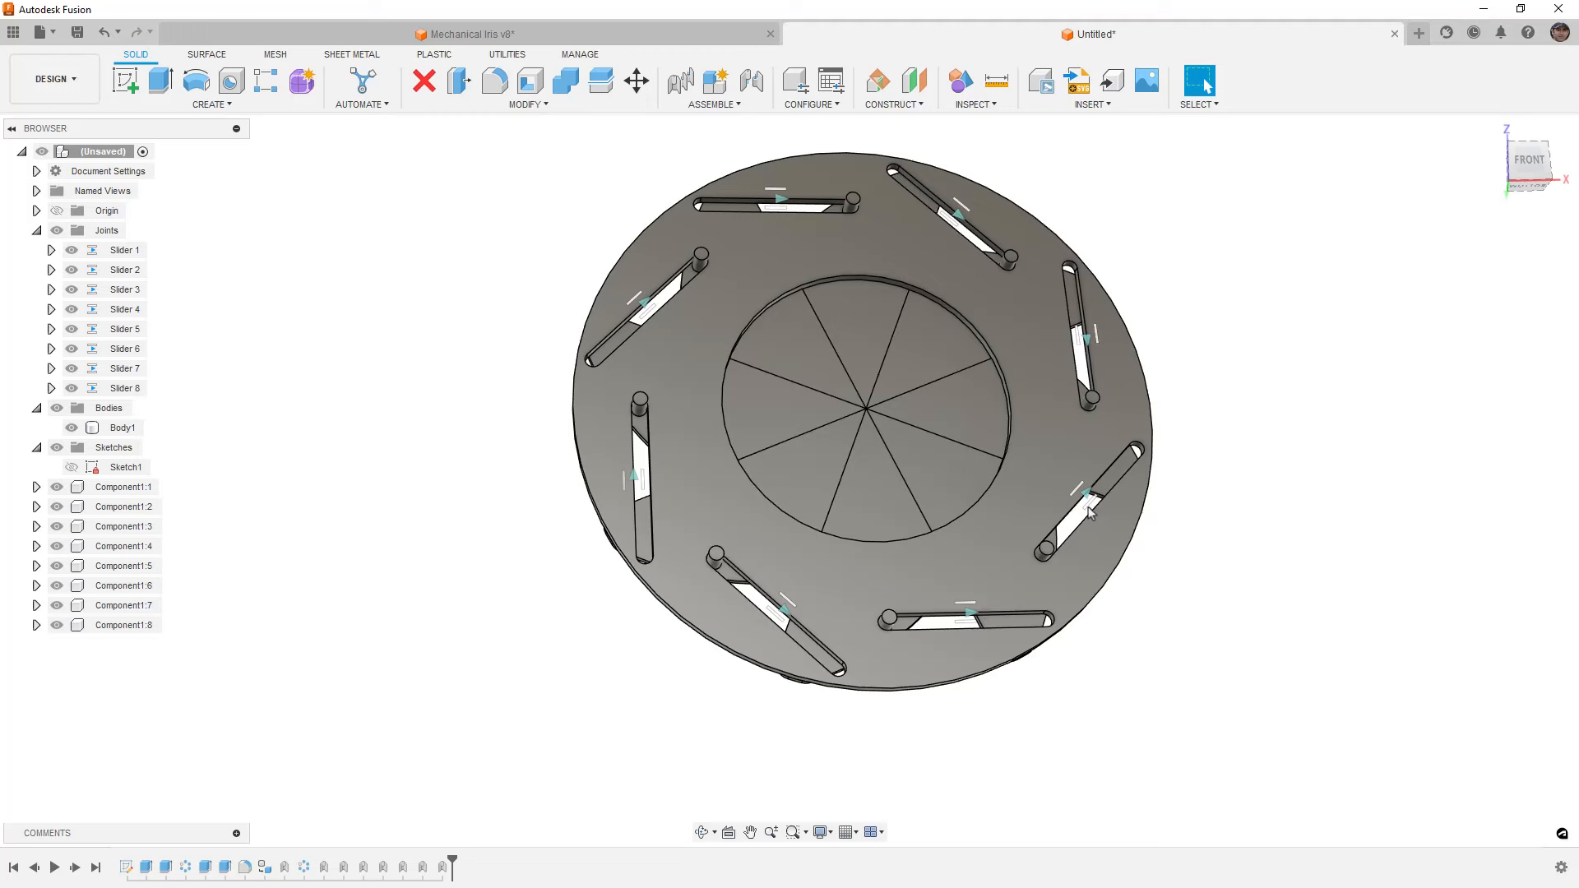
Create a motion link between the Slider 1 and Slider 2 joints, and test the linked blade movement
click(712, 105)
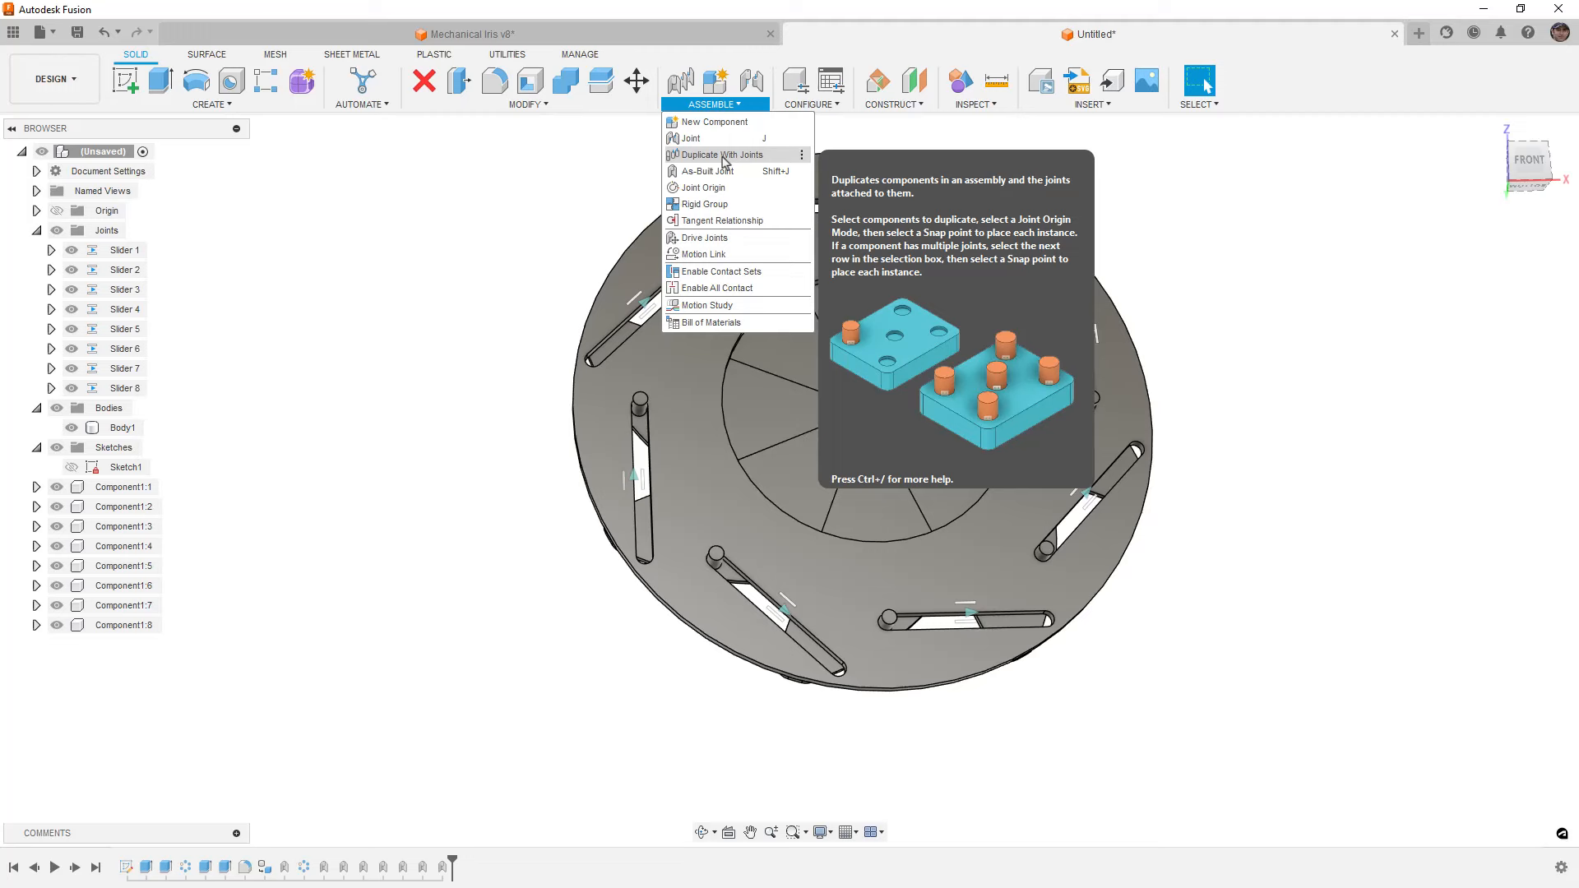
click(729, 256)
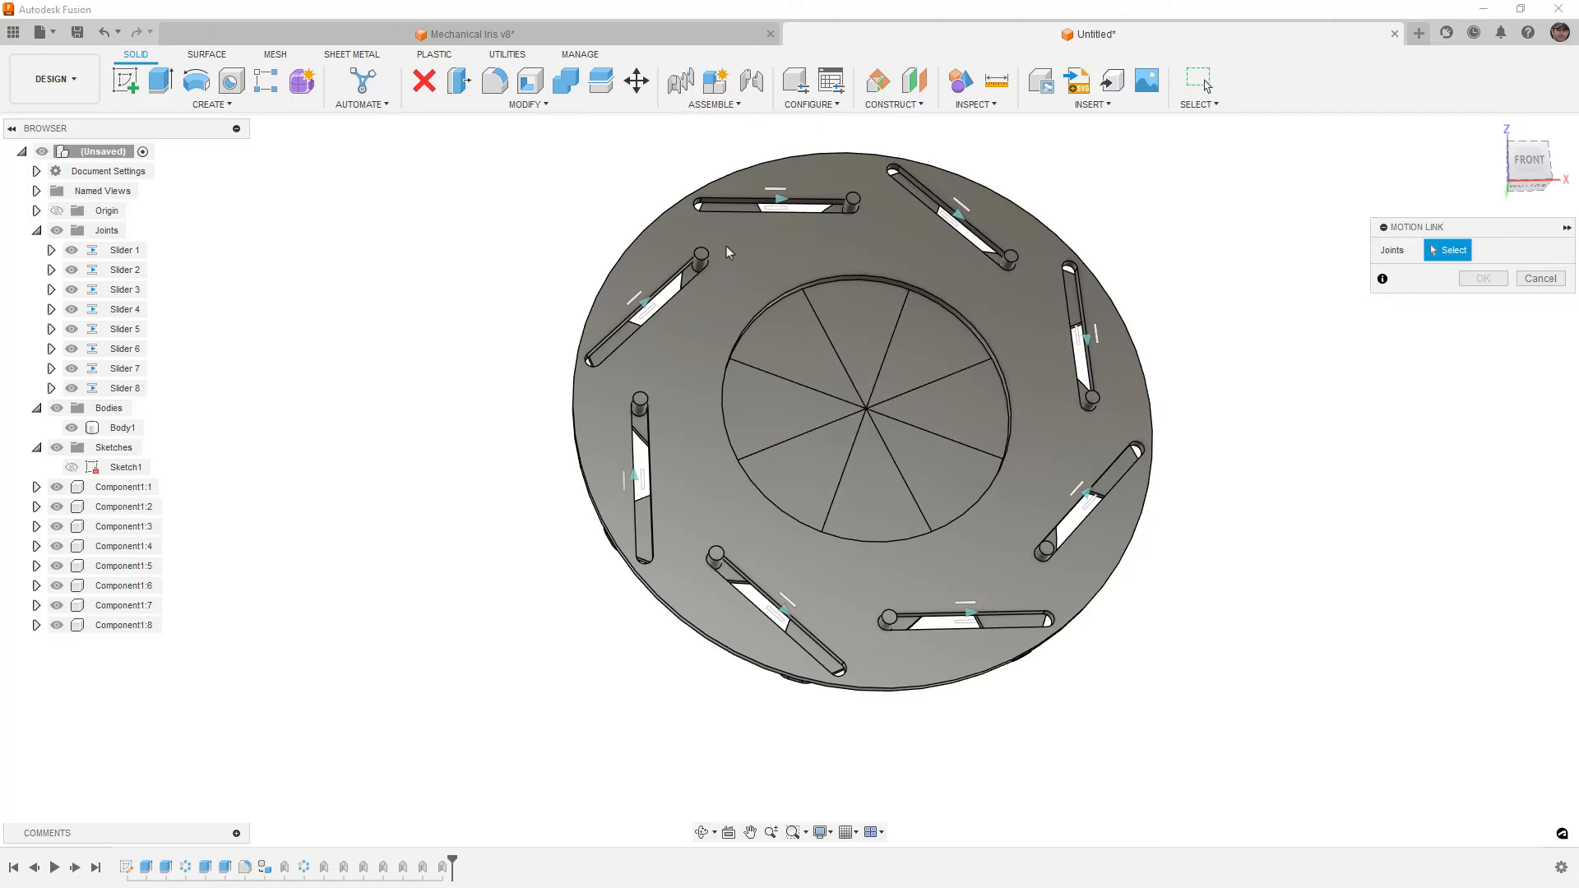
click(779, 205)
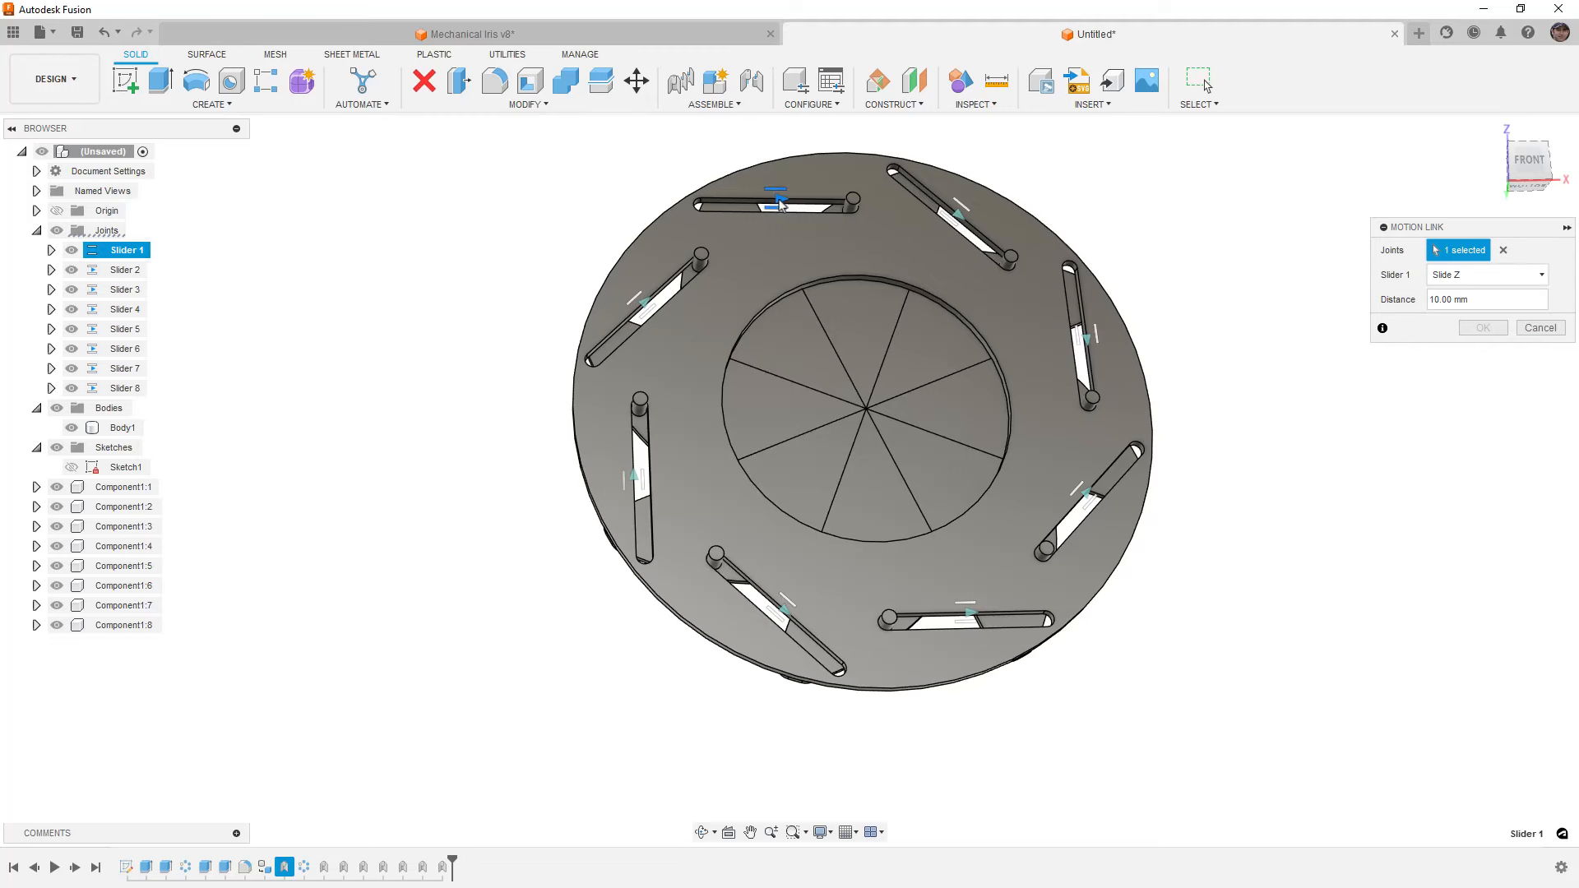
click(656, 303)
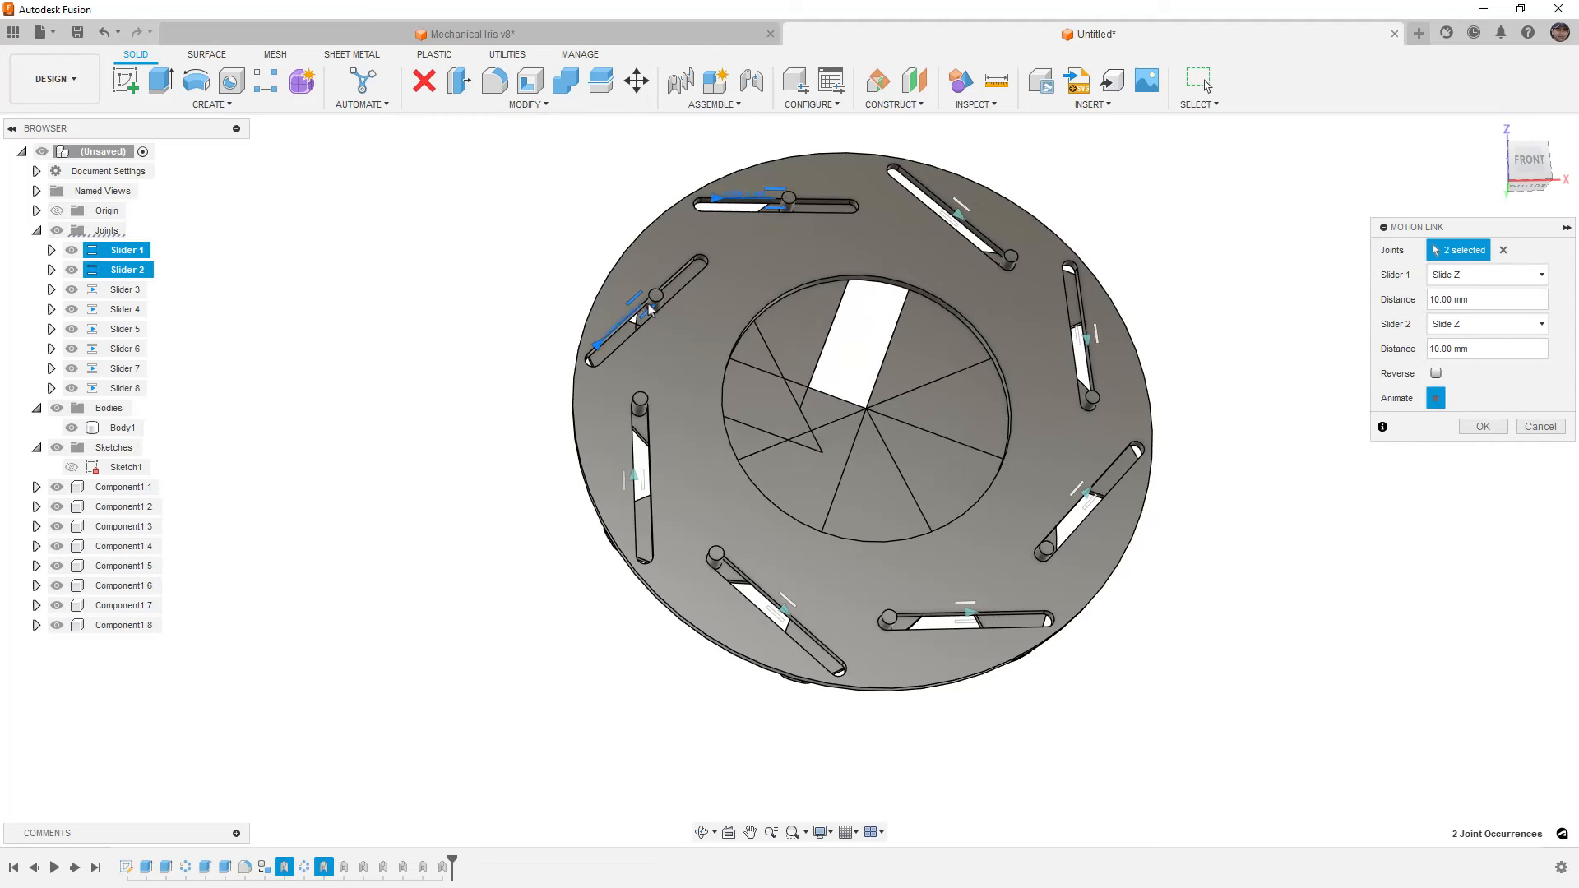
click(1484, 427)
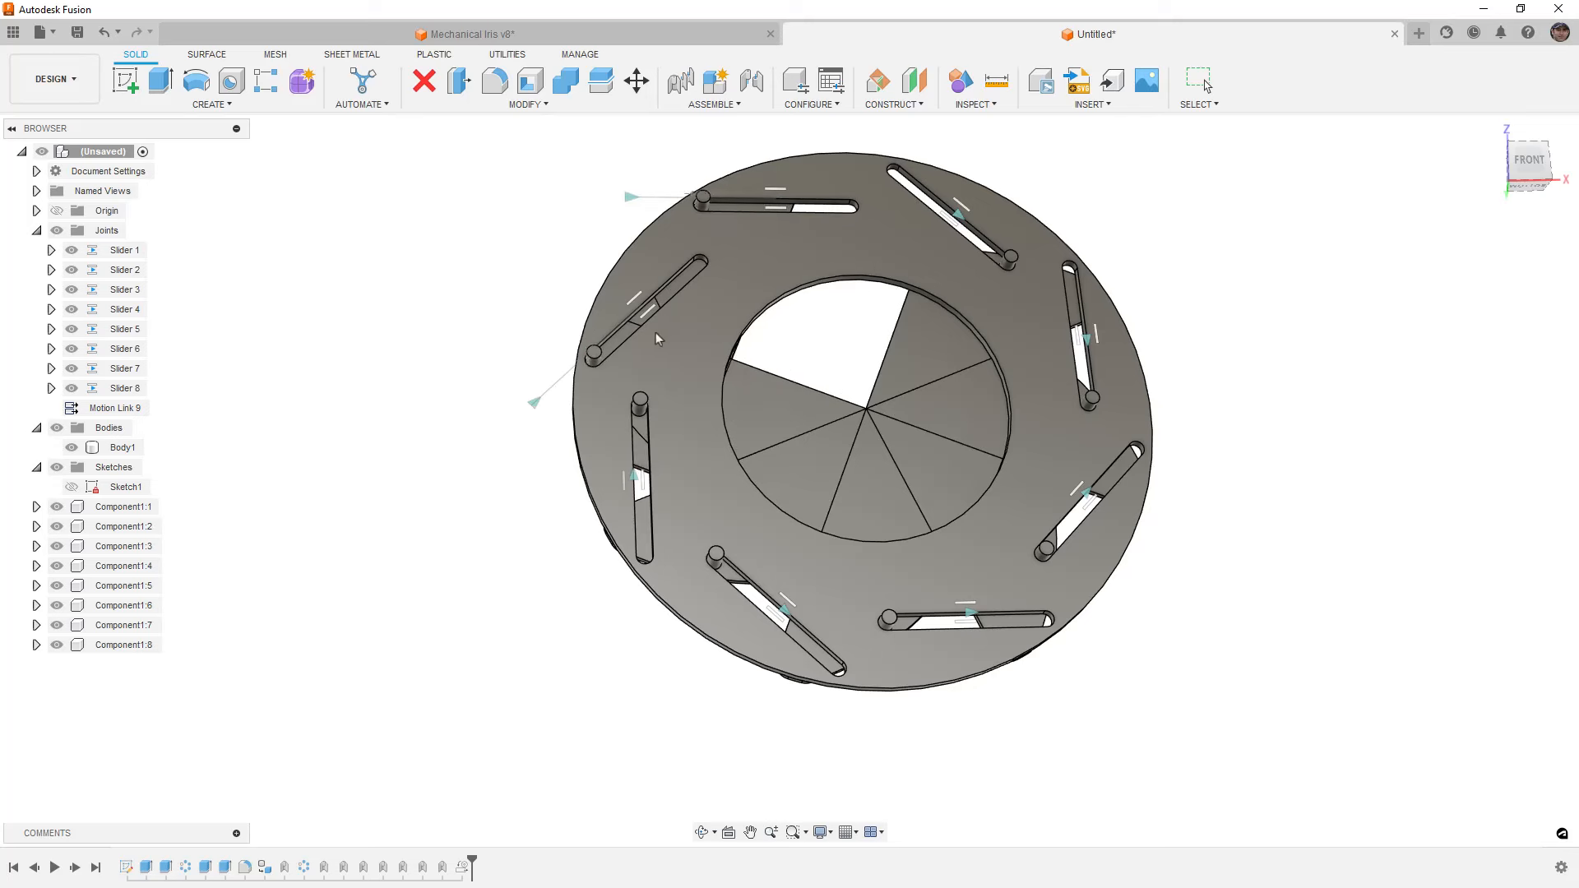
key(Escape)
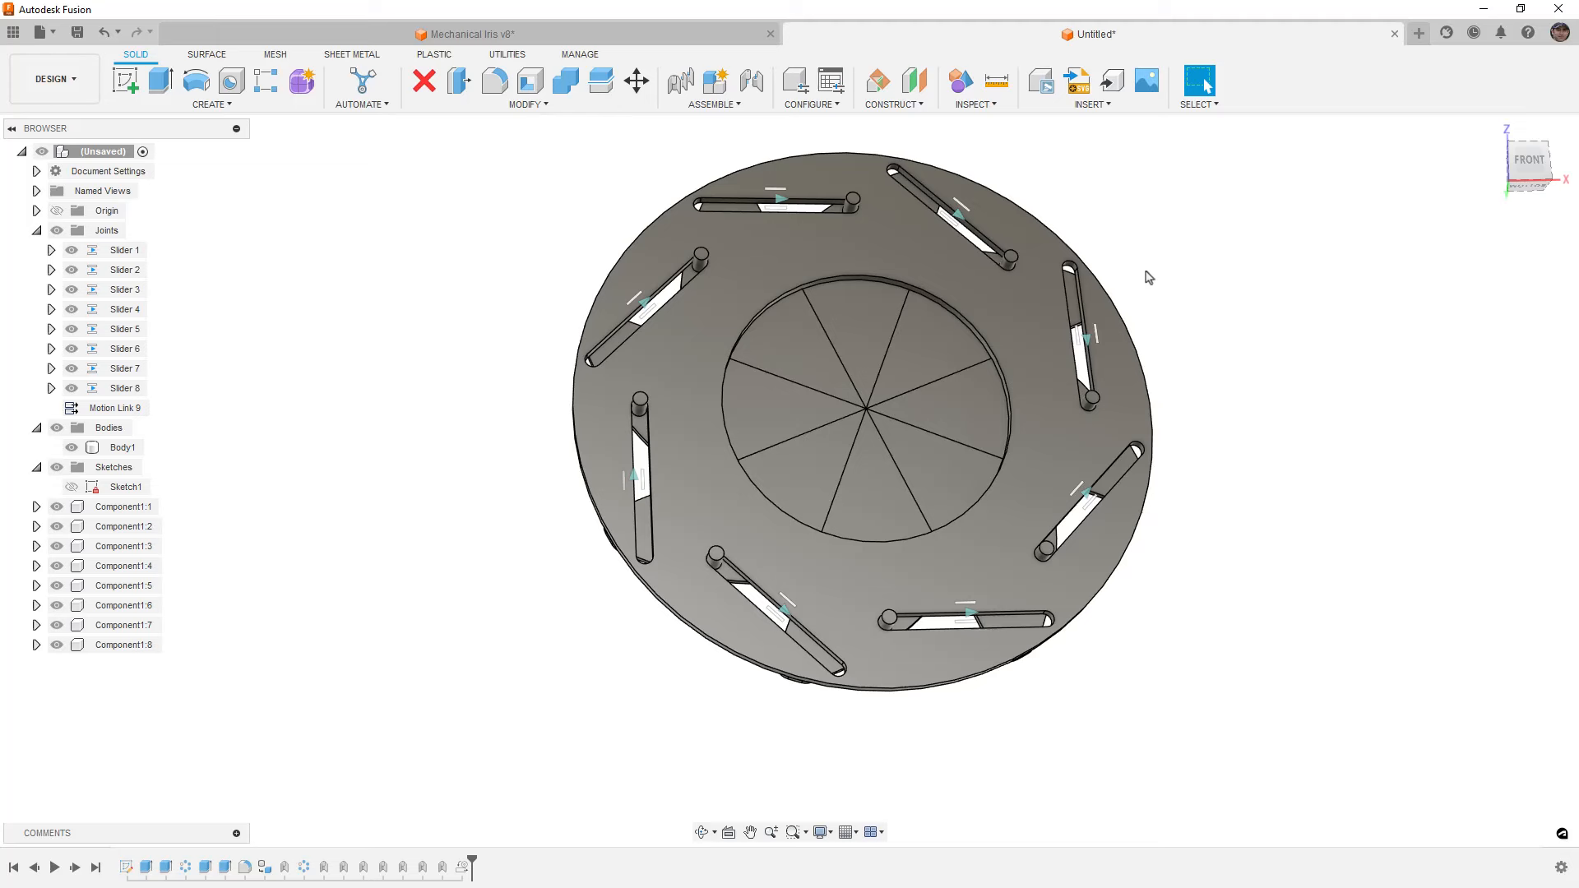
Create a motion link between the Slider 2 joint and the Slider 3 joint of the vertical slot
right_click(1209, 375)
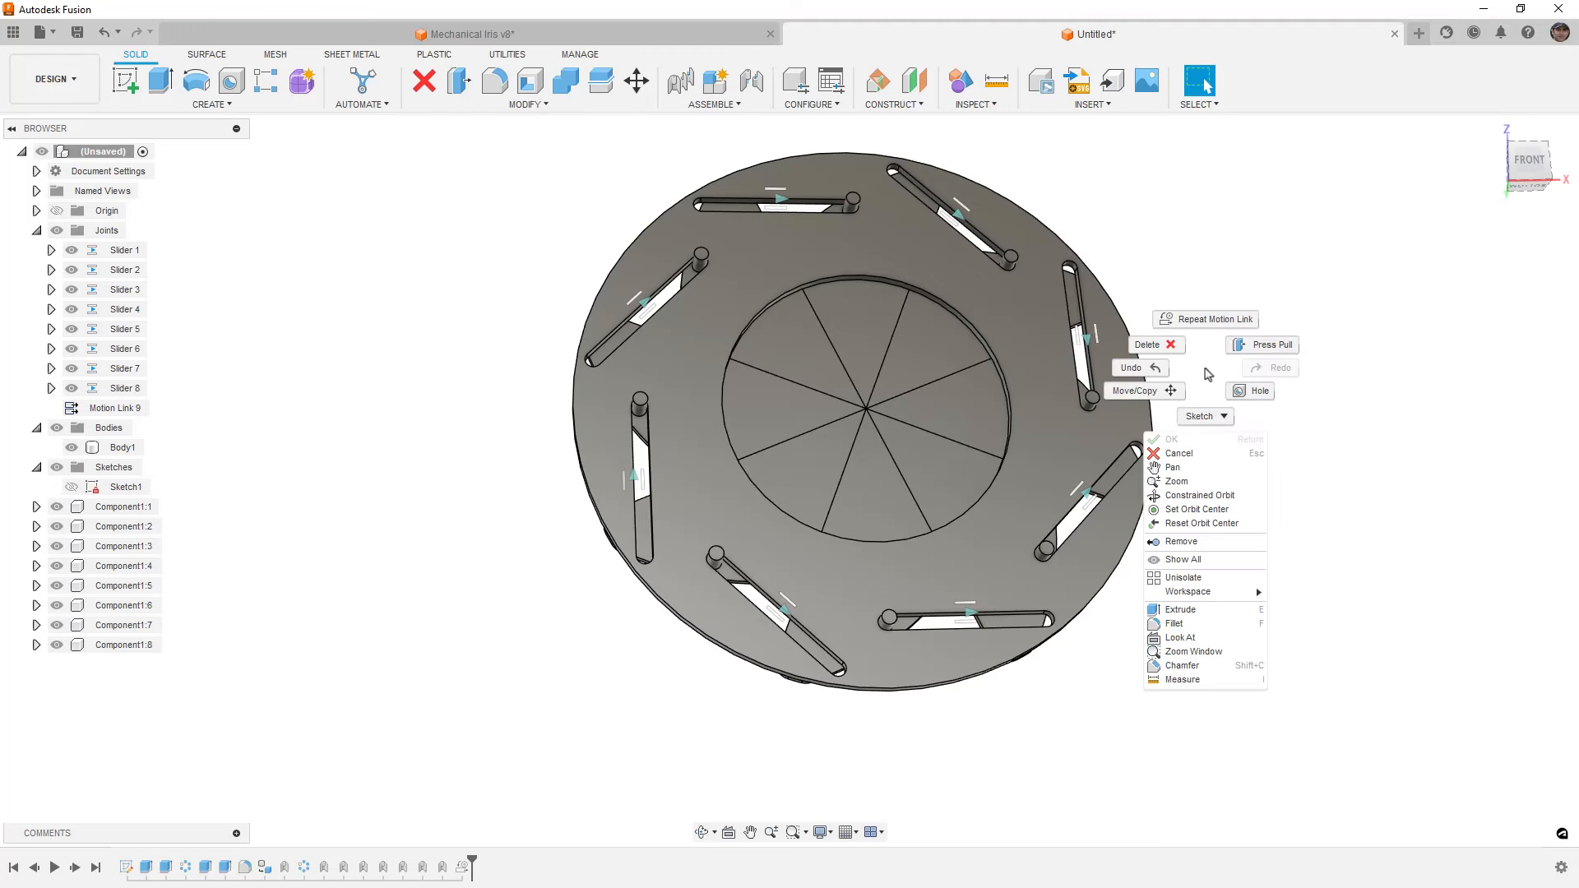
click(1208, 333)
click(649, 319)
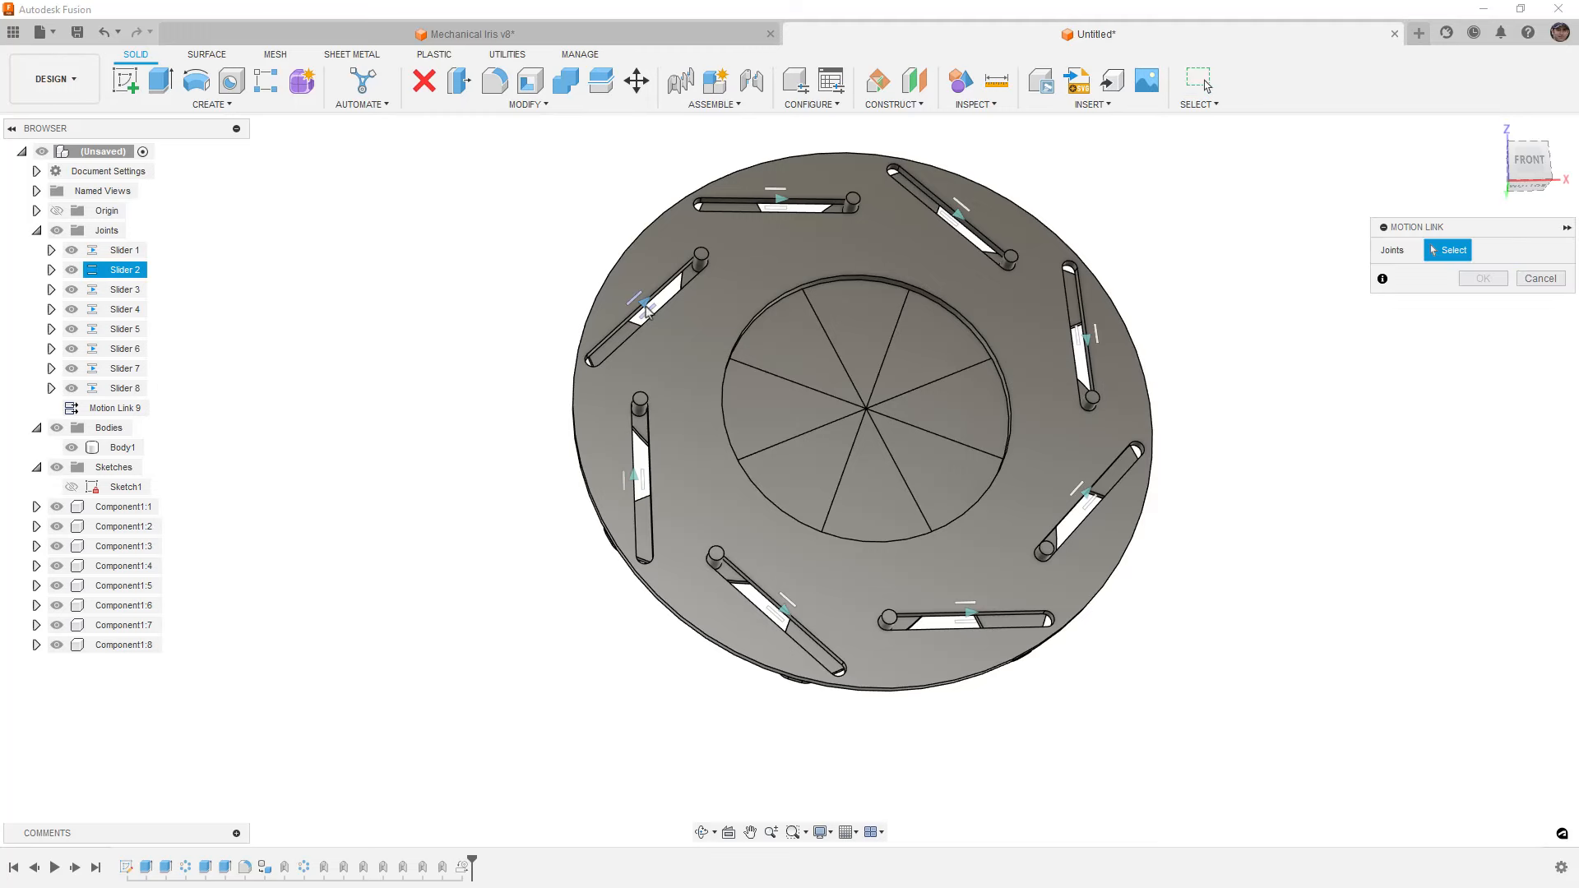
click(642, 481)
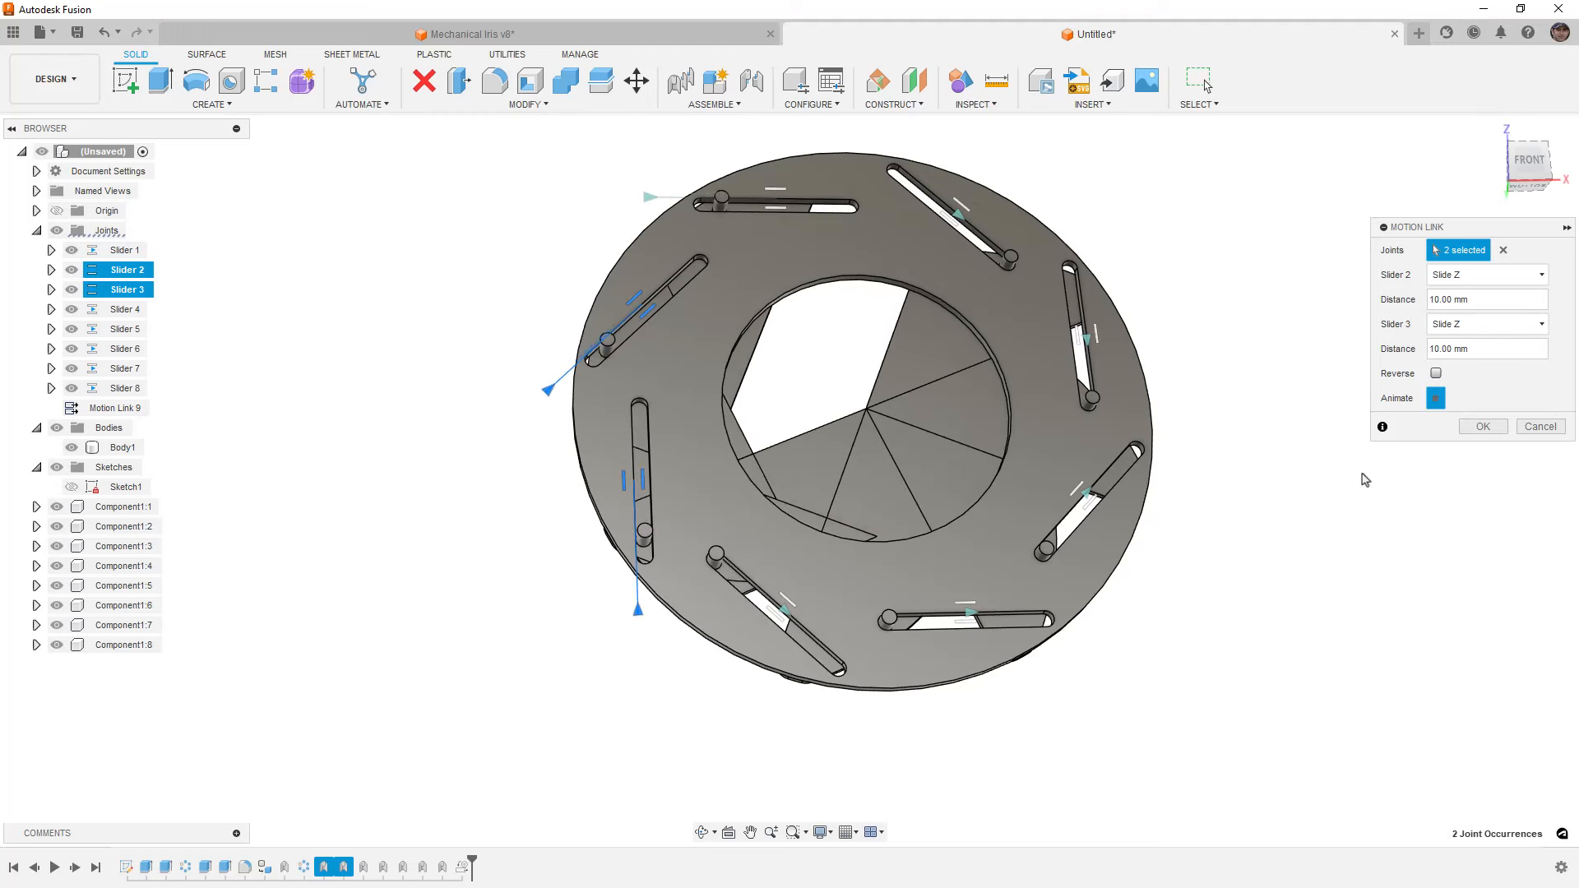
click(1484, 426)
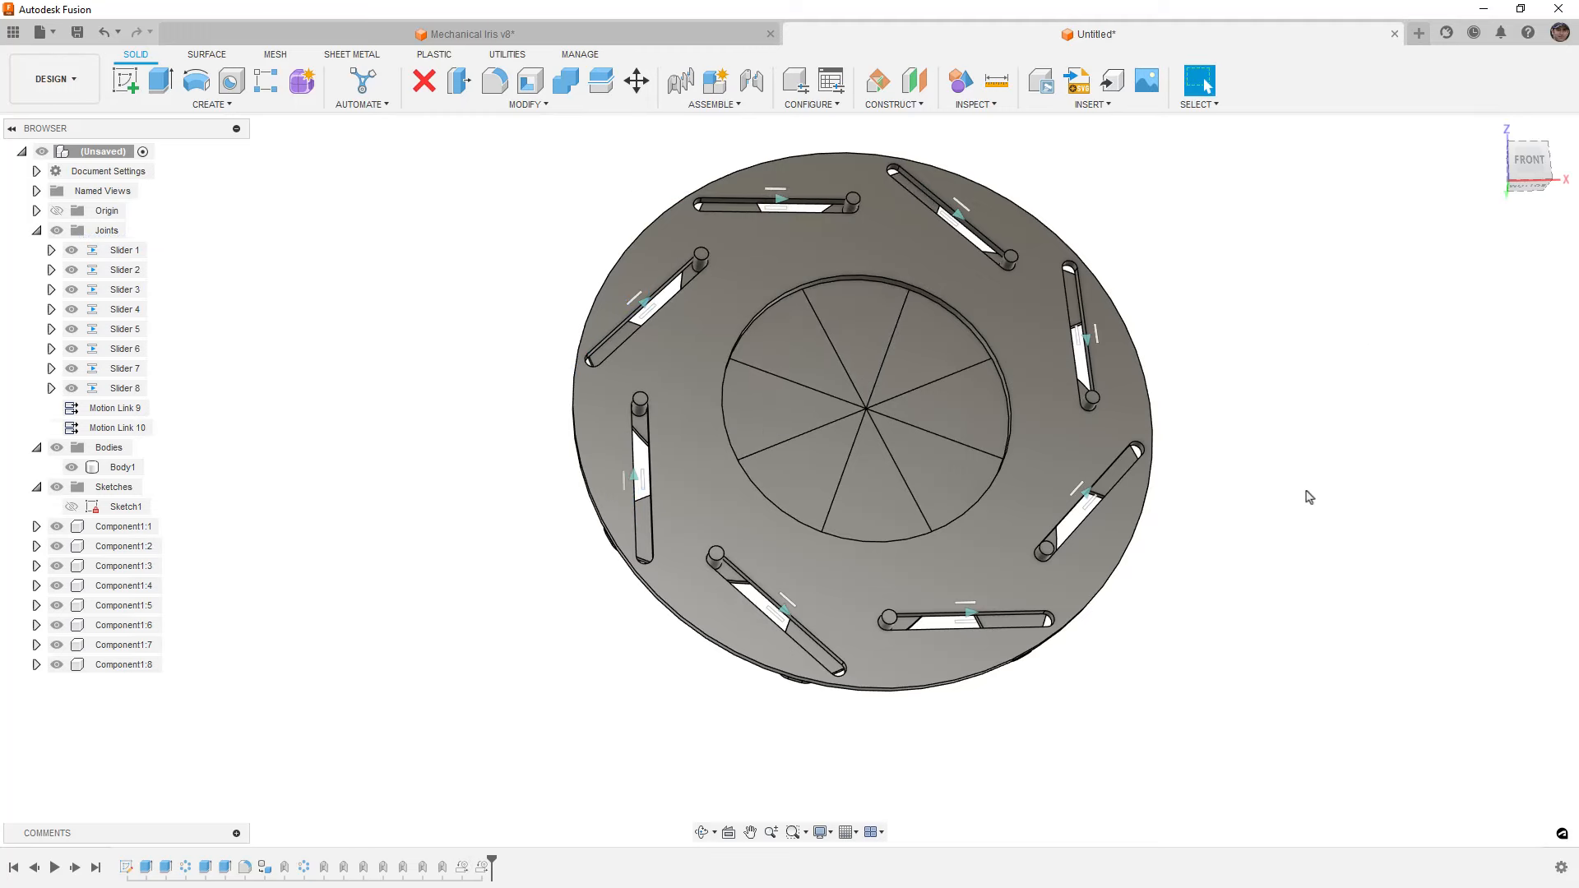
Create a motion link between the Slider 3 and Slider 4 joints with the direction reversed
right_click(1301, 469)
click(1295, 414)
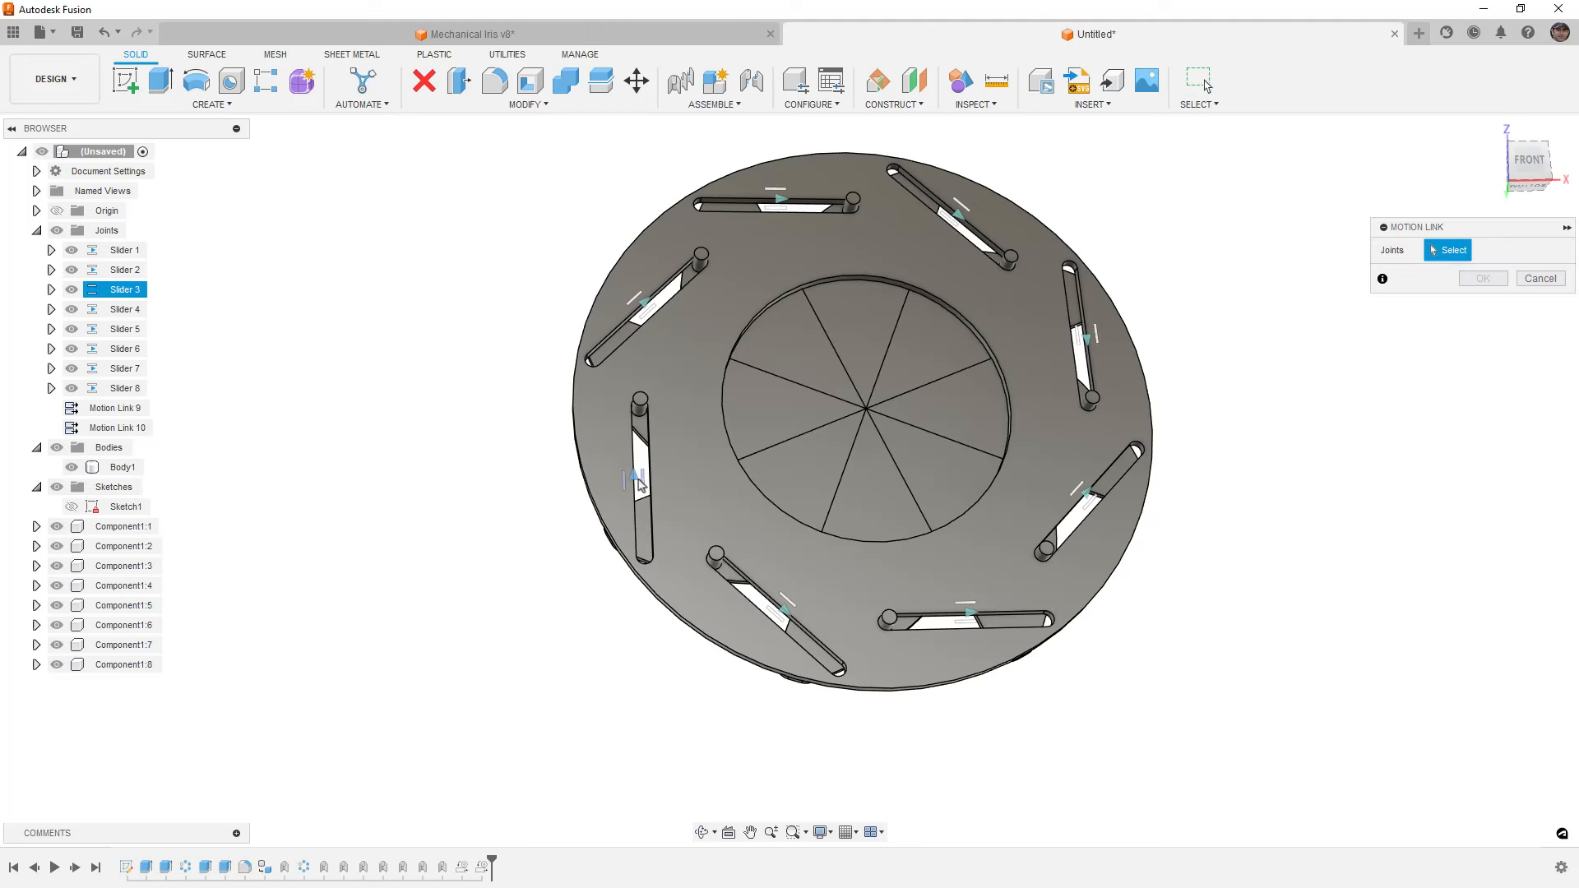
click(640, 484)
click(777, 620)
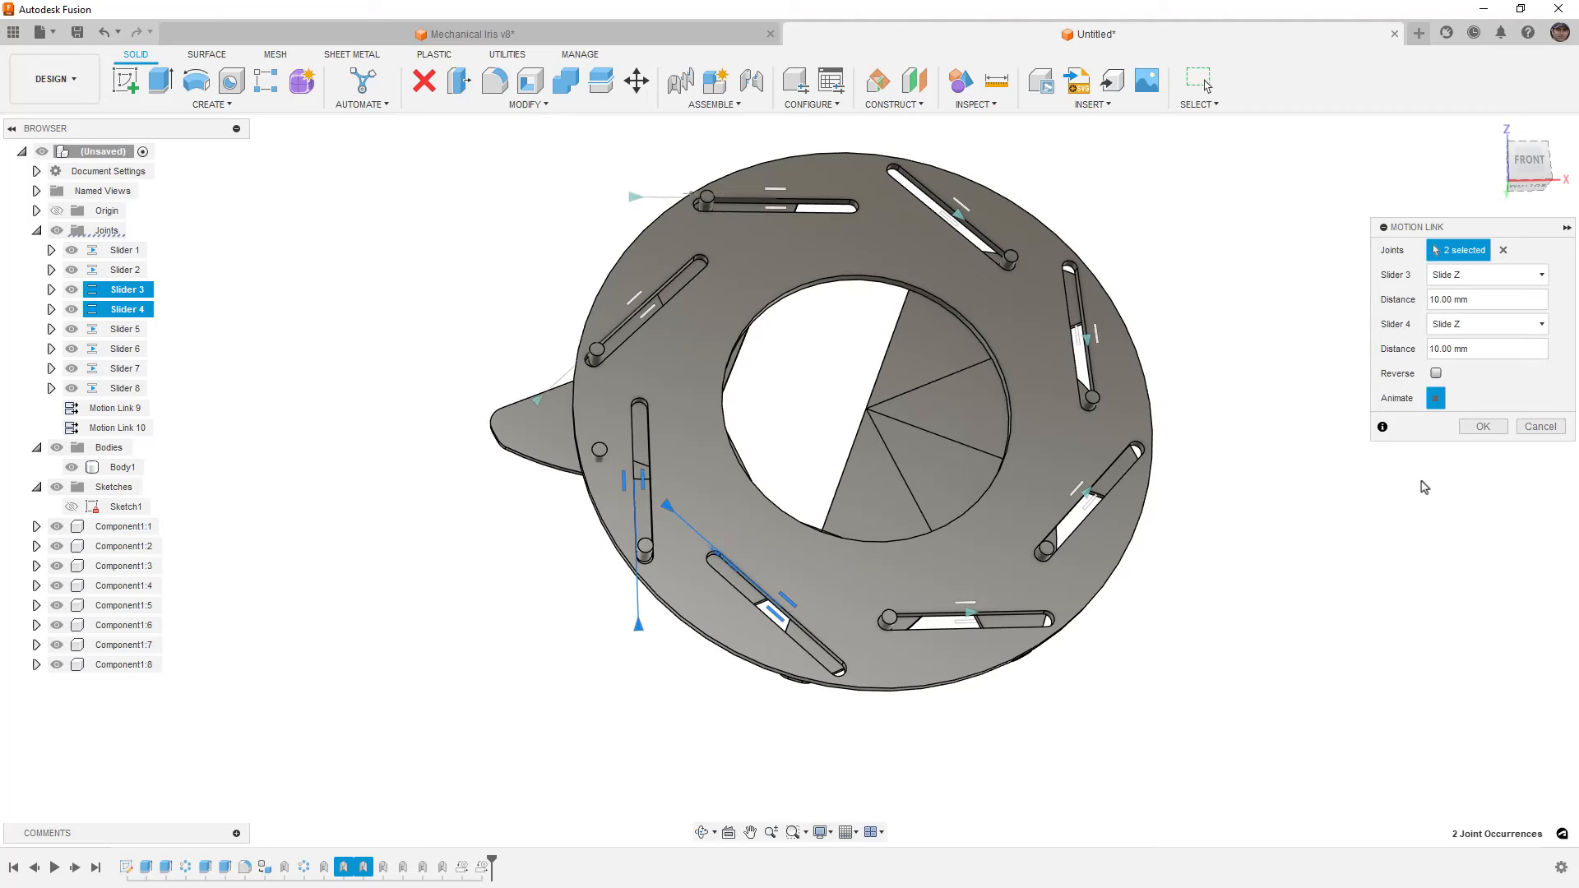
click(1436, 374)
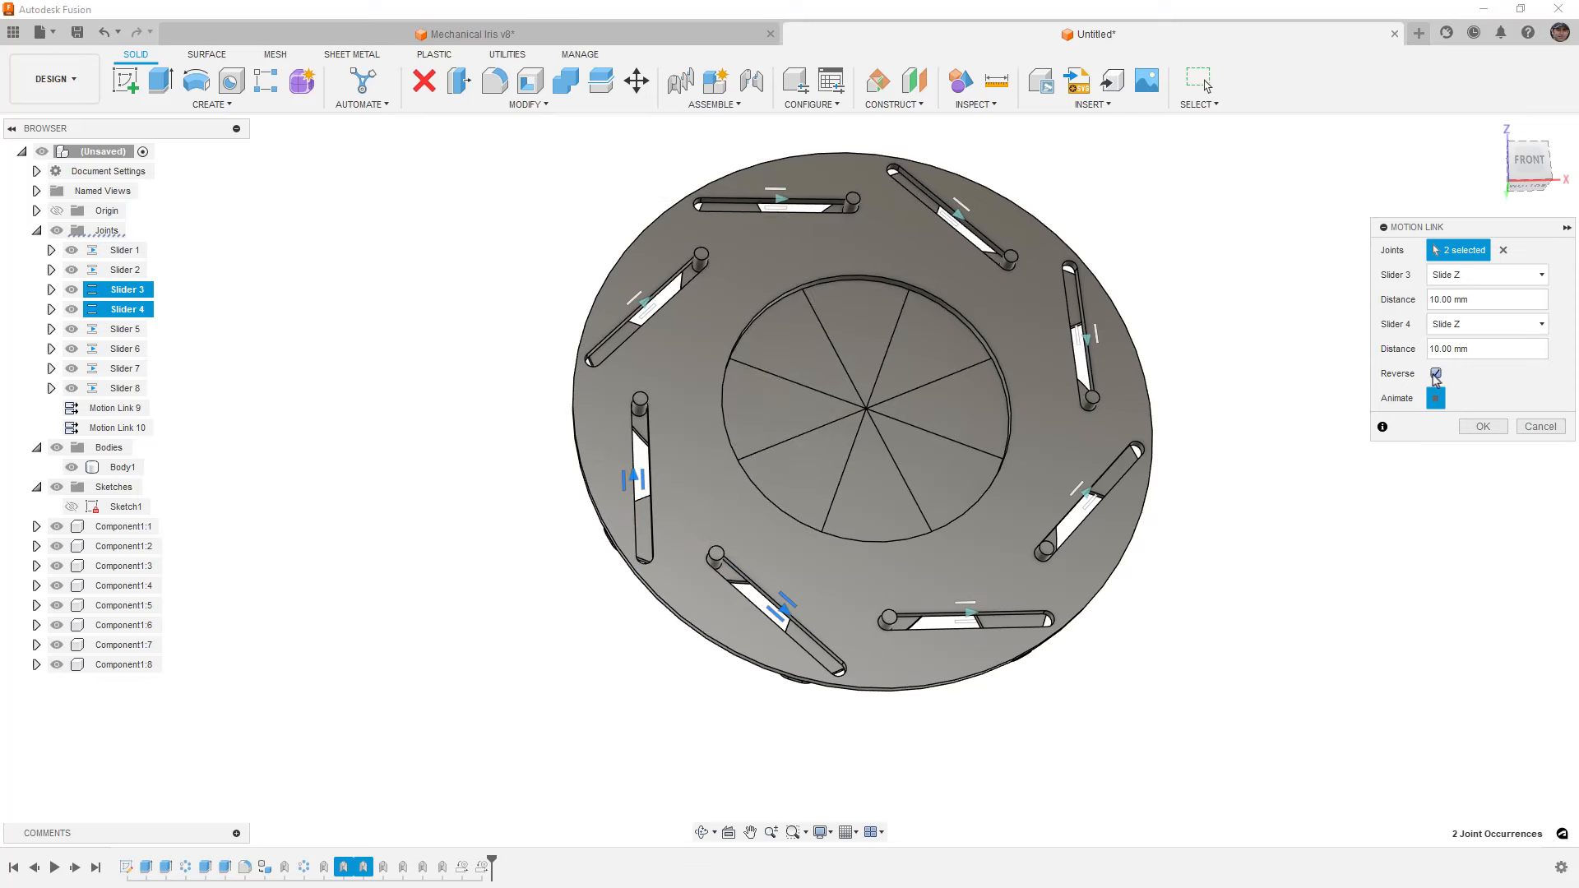
click(1486, 427)
Create a motion link between the Slider 4 joint and the Slider 5 joint of the lower horizontal slot
right_click(1407, 611)
click(1408, 560)
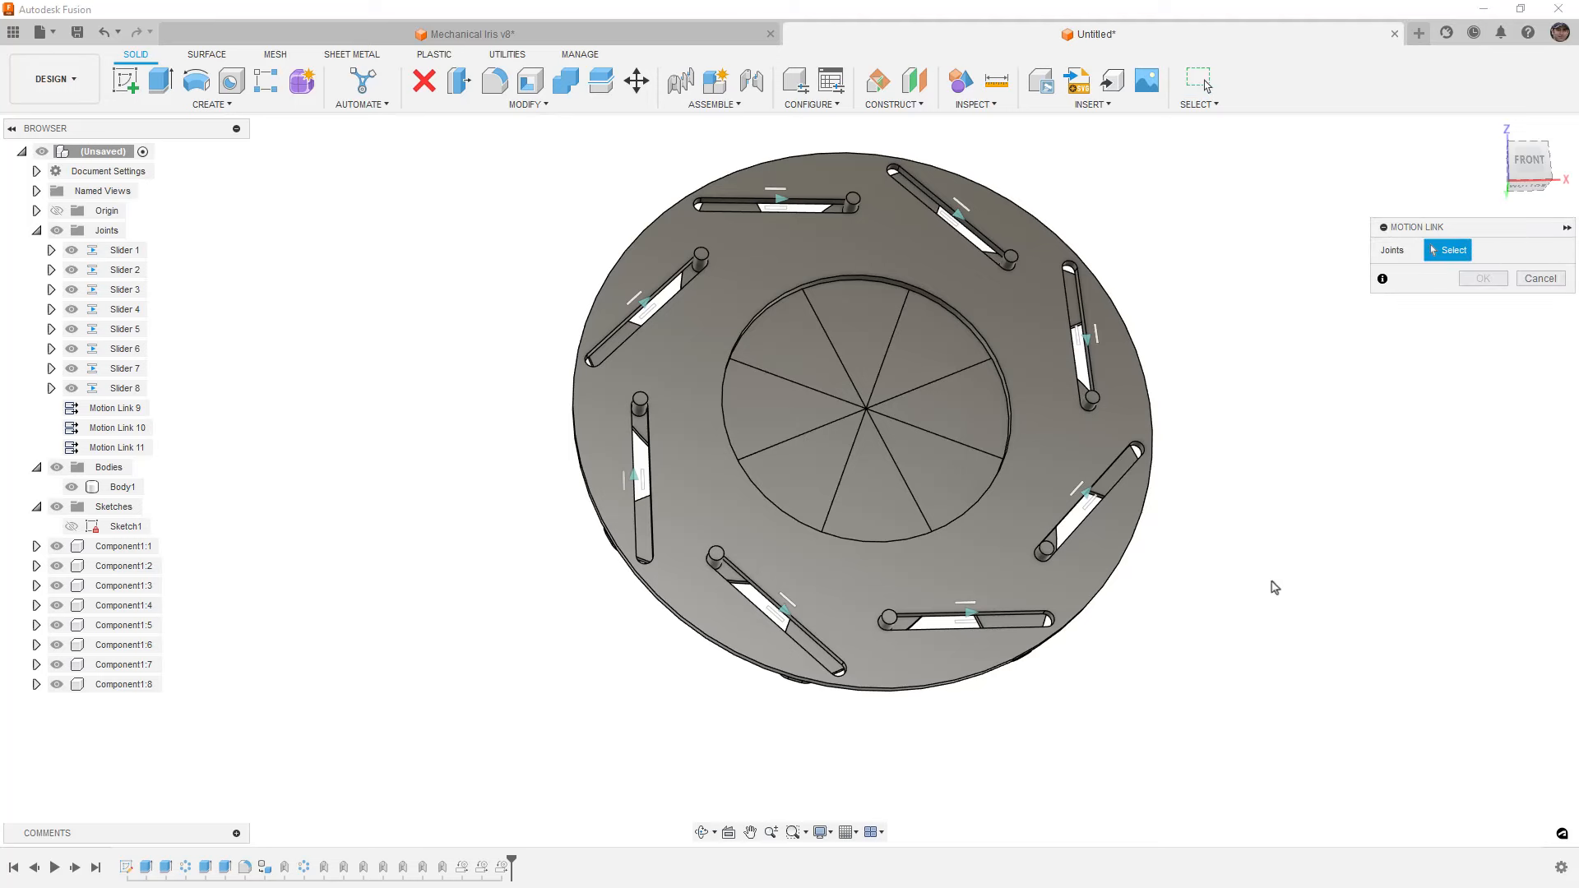
click(790, 618)
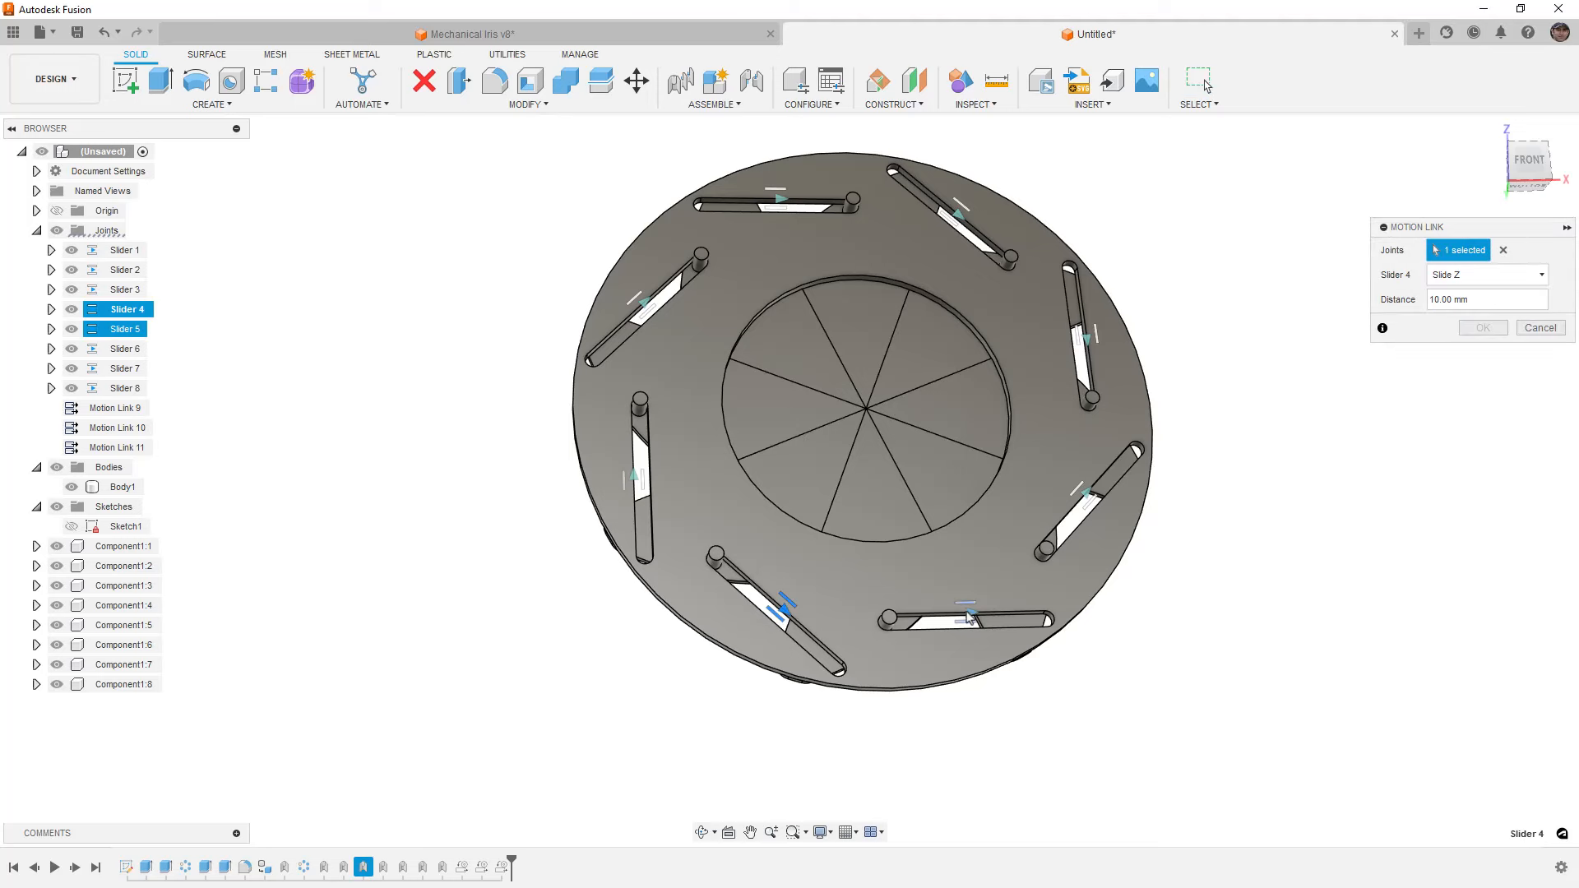
click(968, 619)
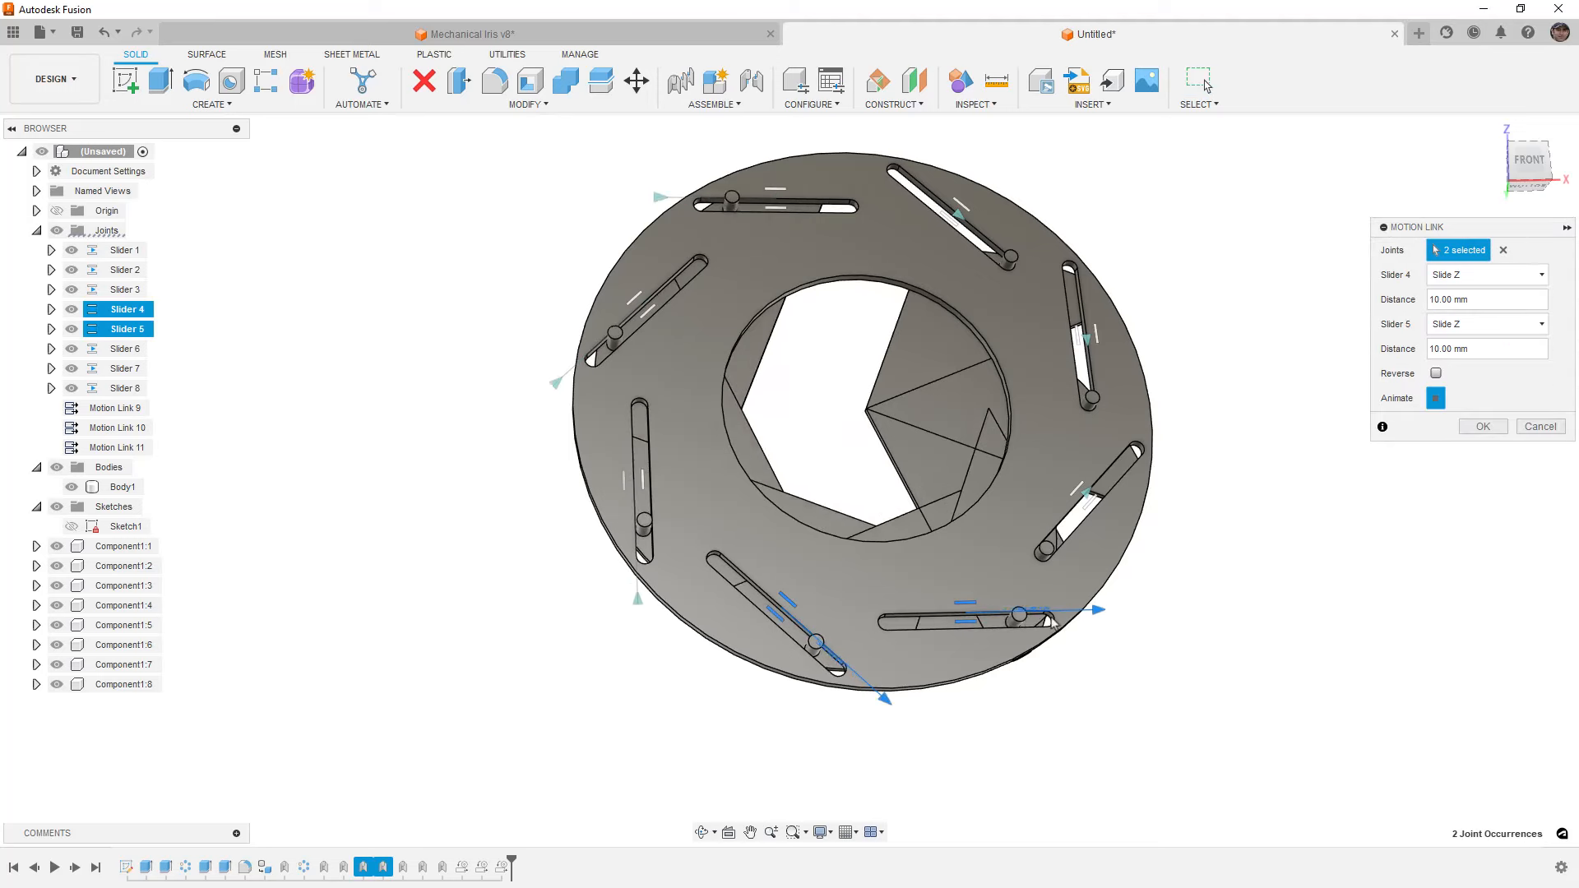
click(1483, 427)
Create a motion link between the Slider 5 joint and the Slider 6 joint of the lower-right diagonal slot
right_click(1450, 455)
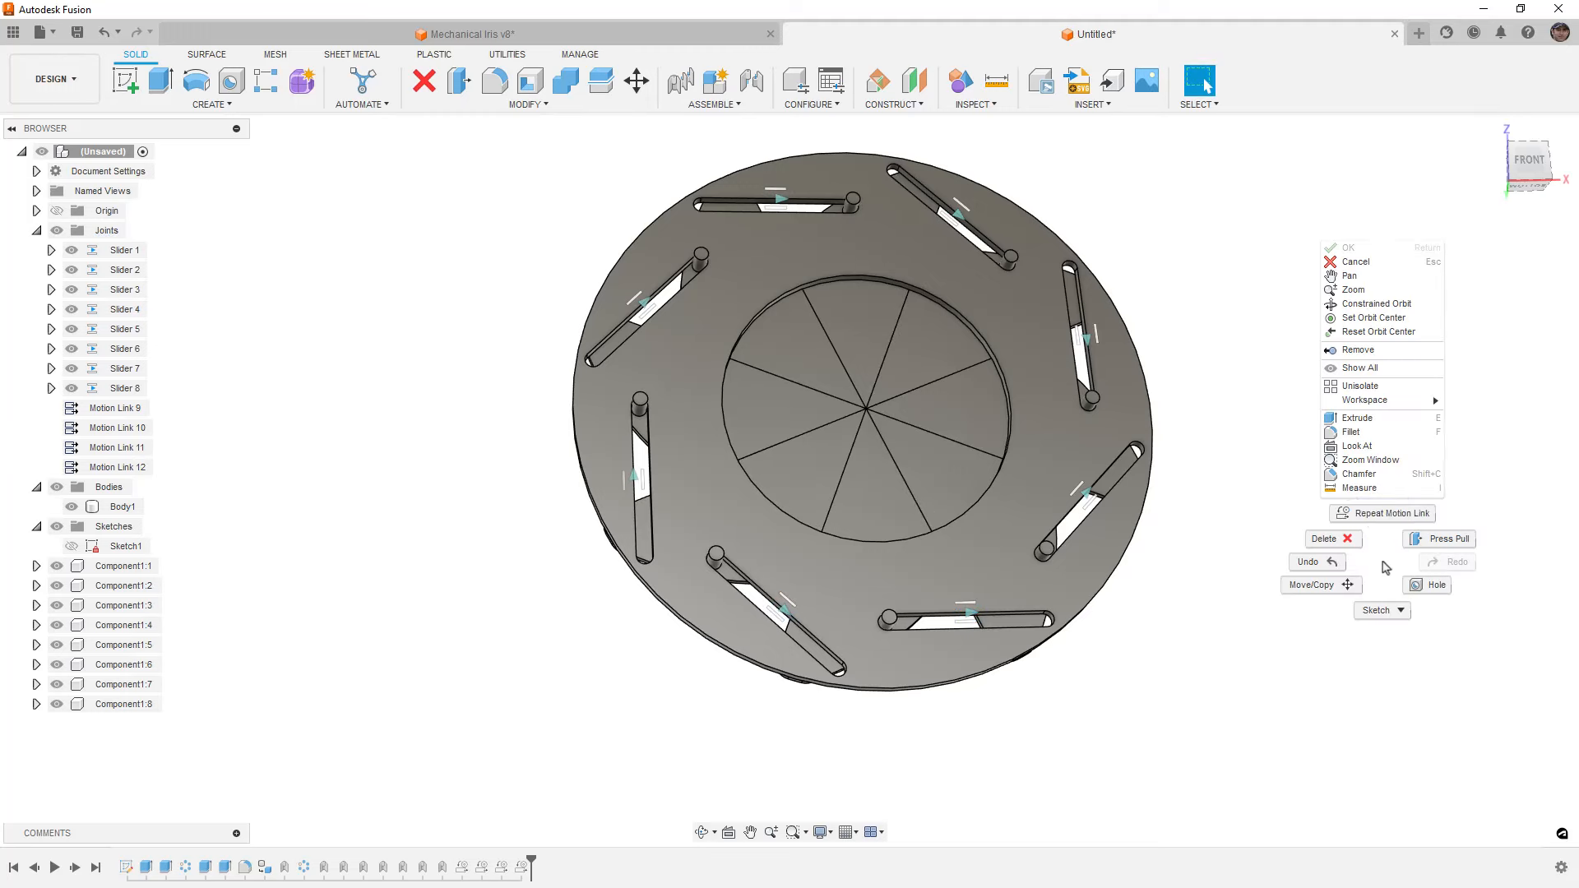
click(1365, 515)
click(990, 609)
click(1088, 499)
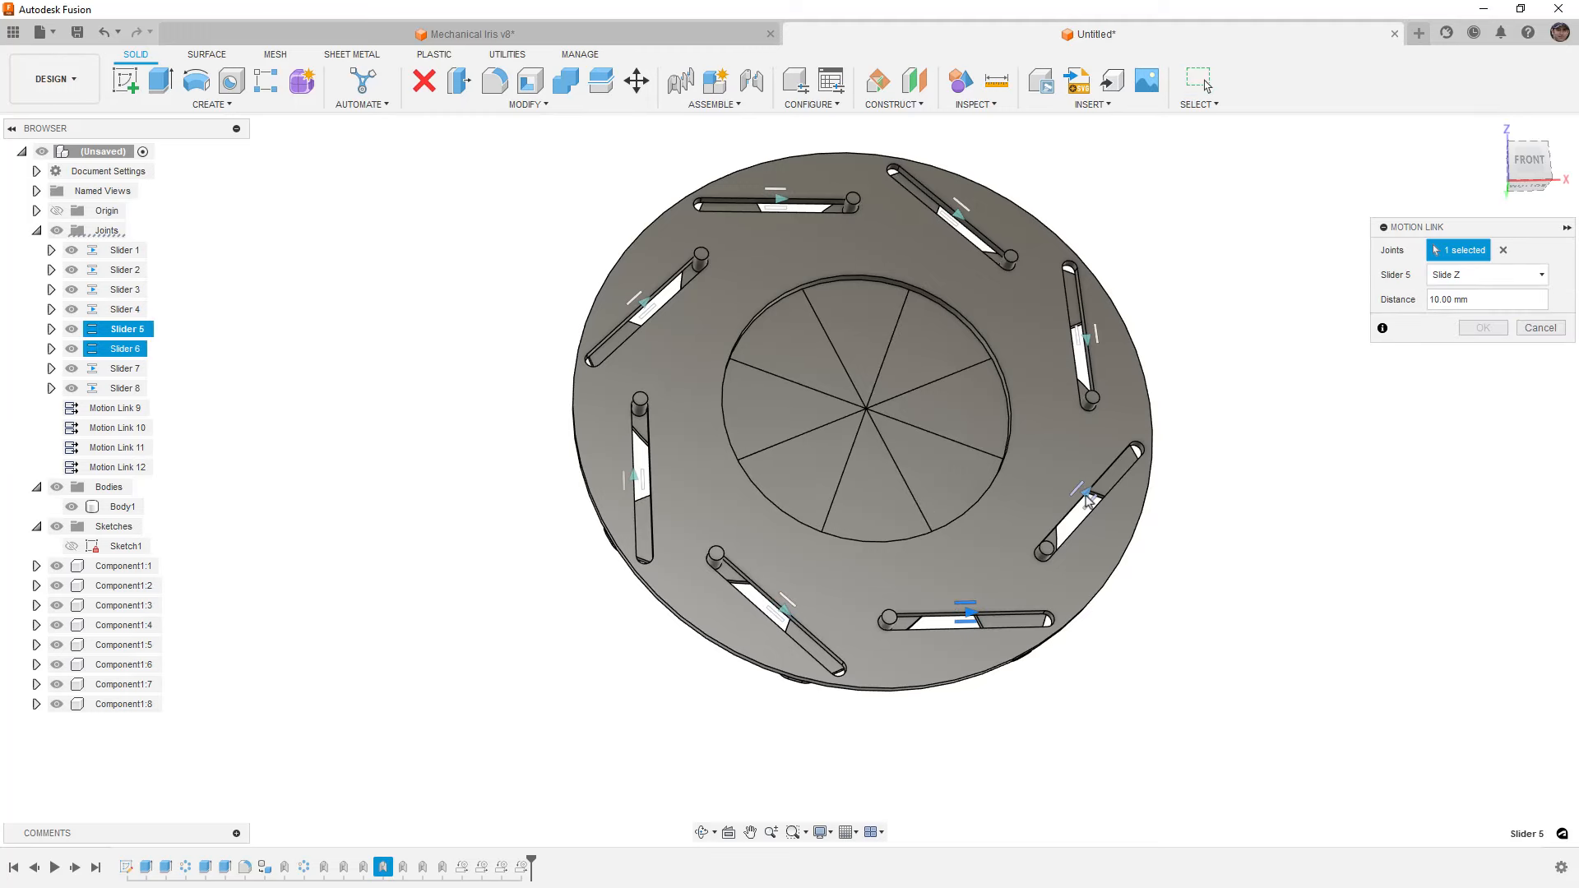
right_drag(1485, 651, 1486, 651)
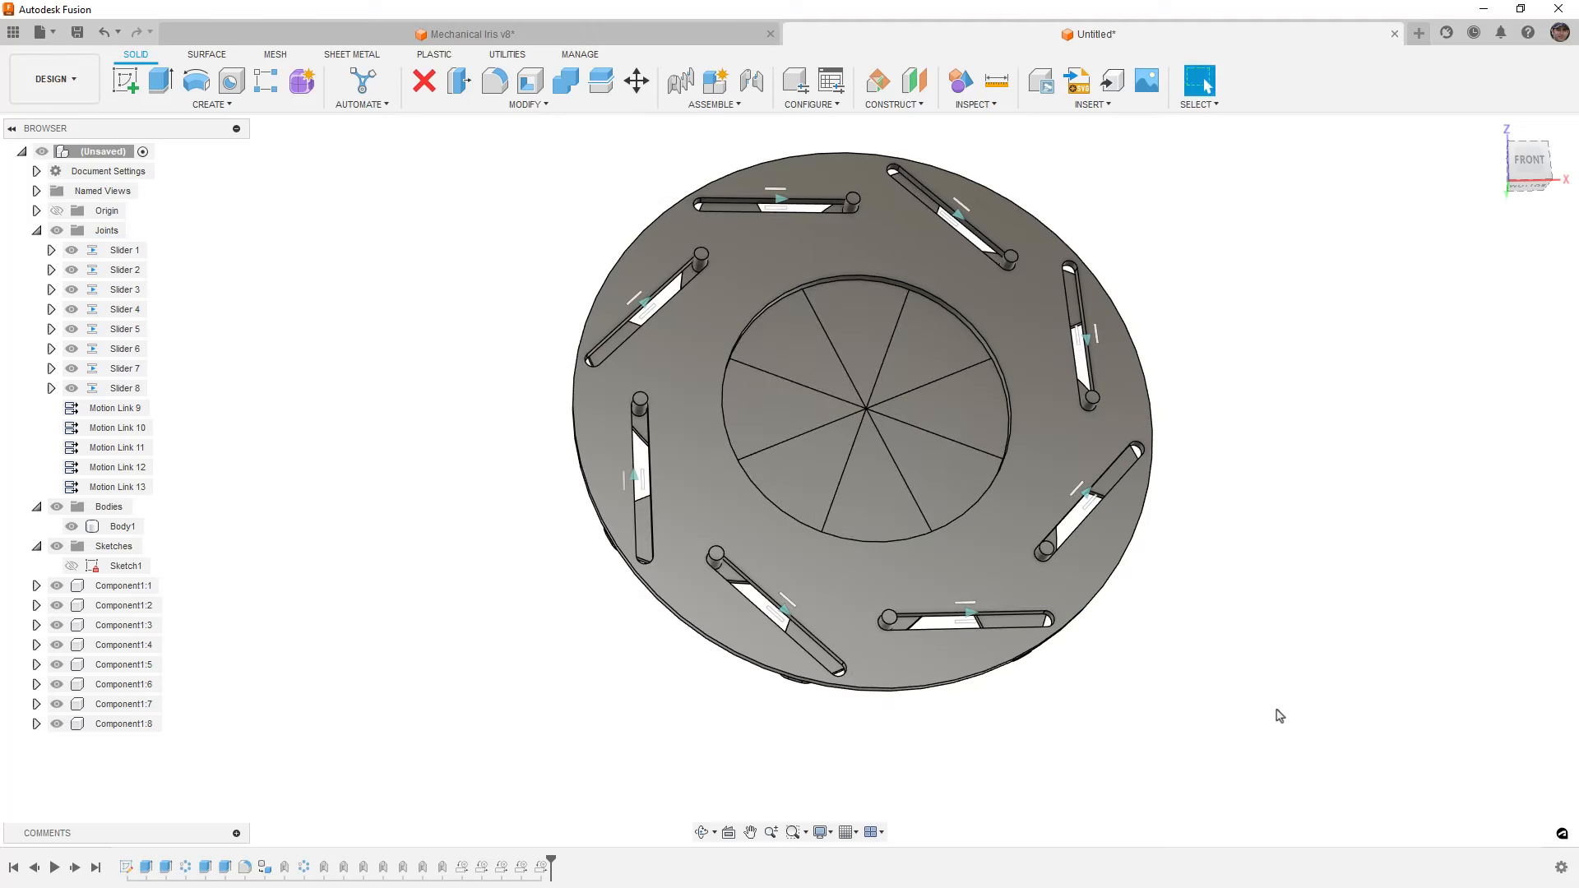
Create a motion link between the Slider 6 and Slider 7 joints with the direction reversed
click(1086, 501)
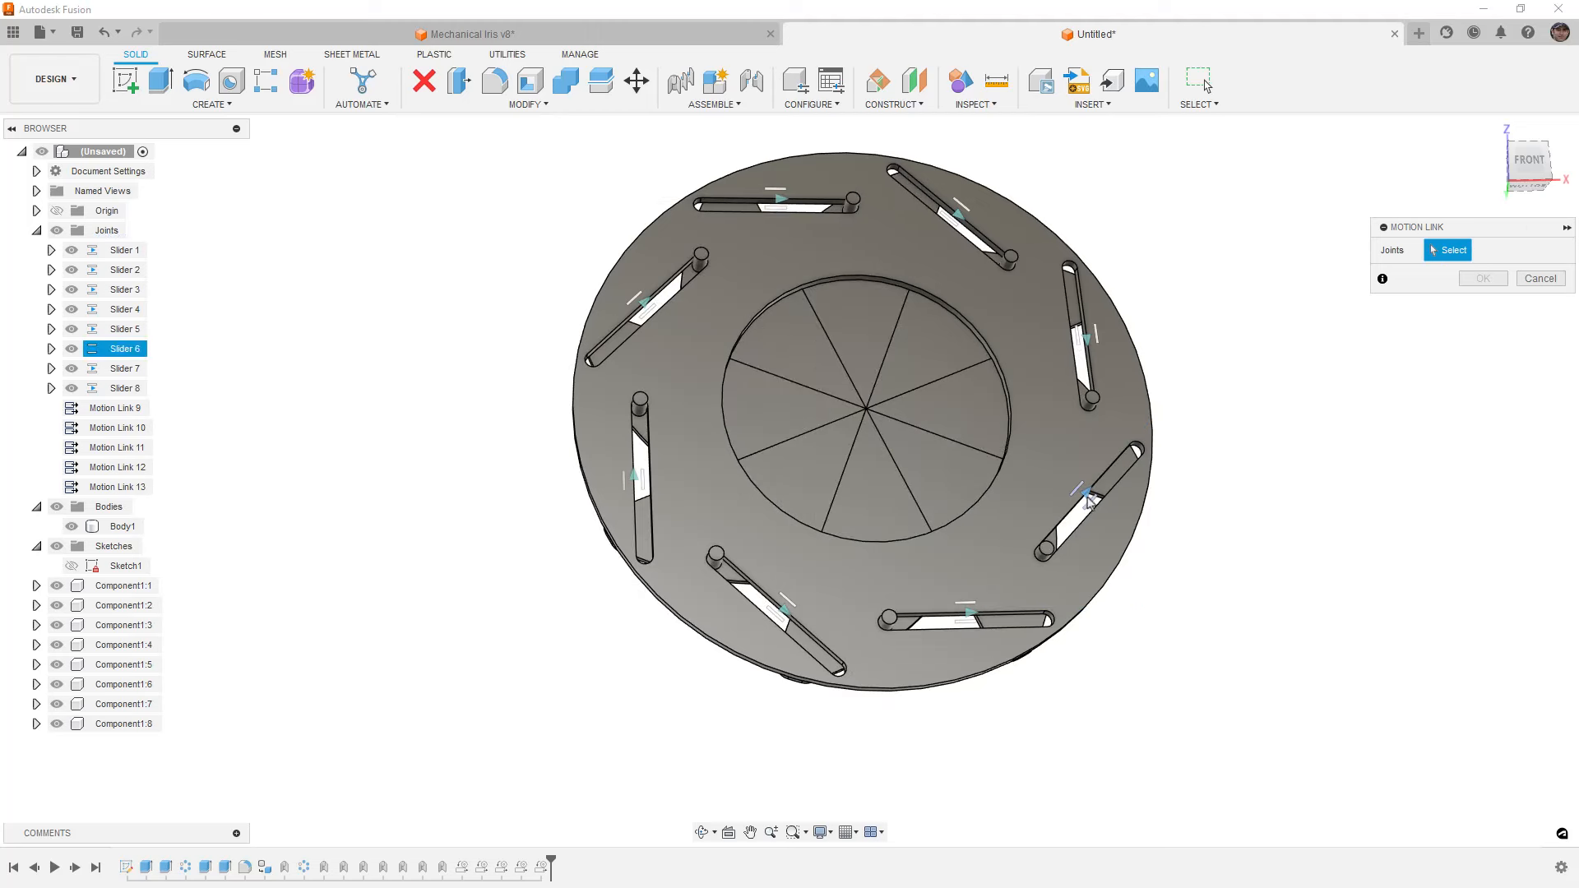
click(1092, 340)
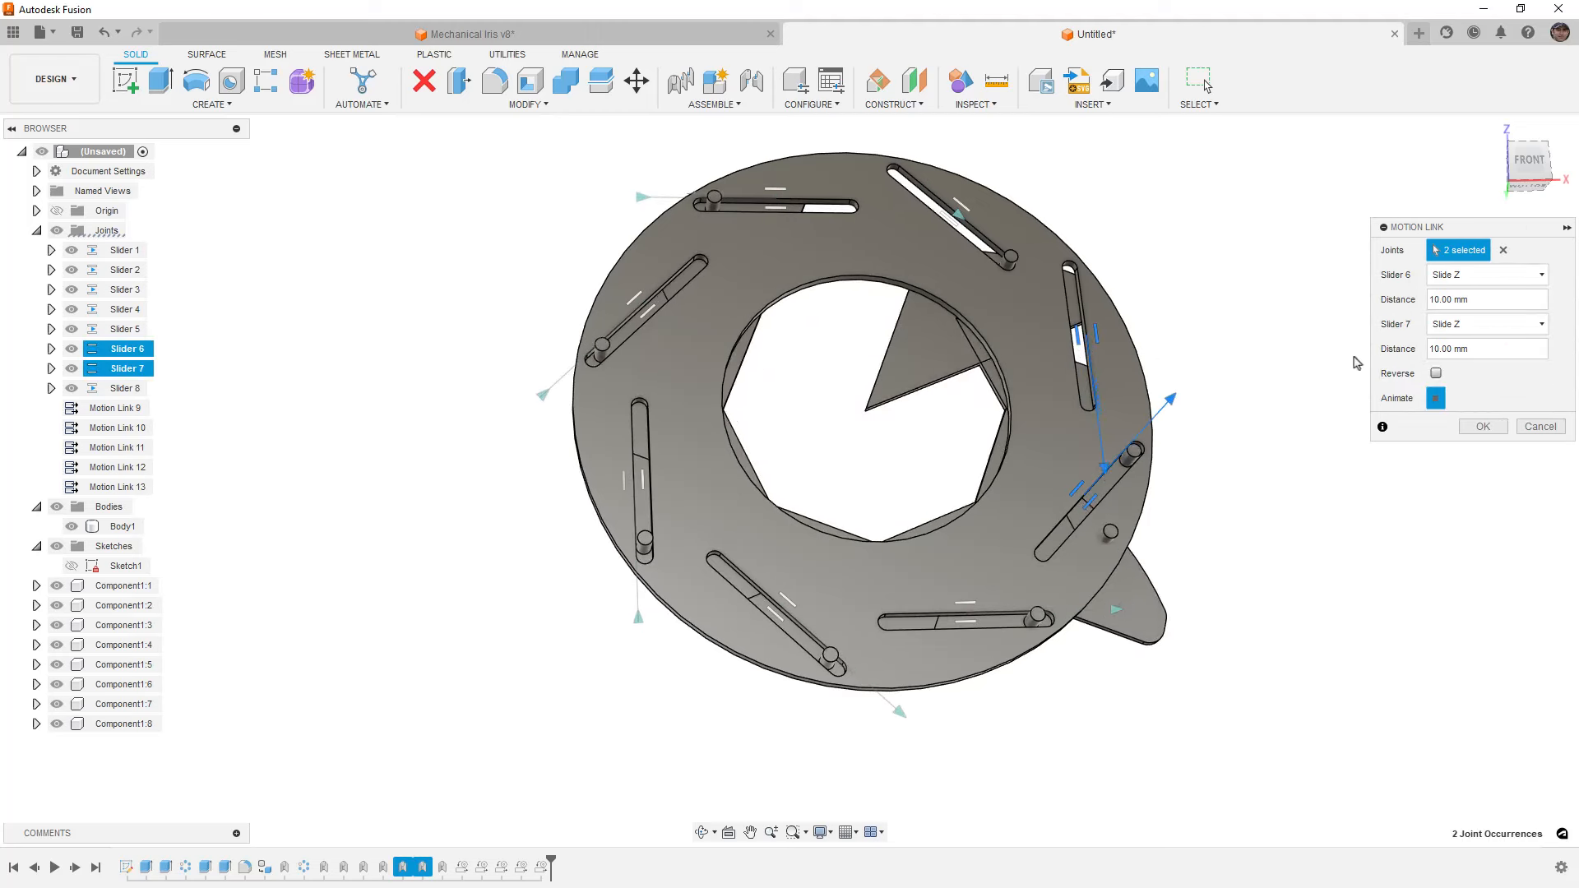
click(1436, 374)
click(1484, 426)
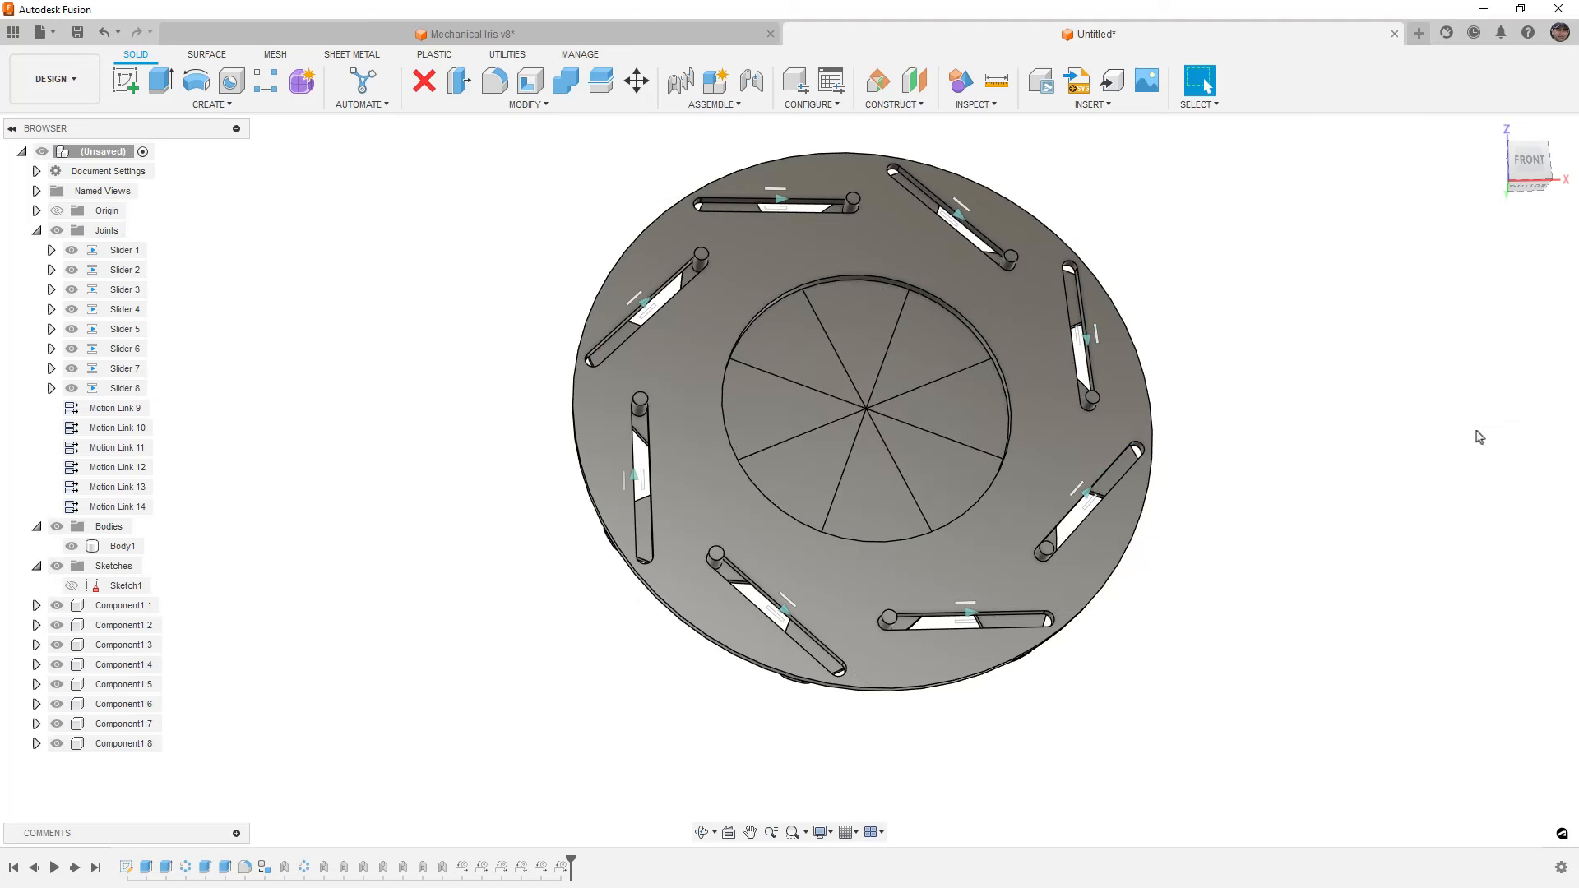
Create a motion link between the Slider 7 joint and the Slider 8 joint of the upper-right diagonal slot
right_drag(1259, 636, 1240, 409)
click(1087, 337)
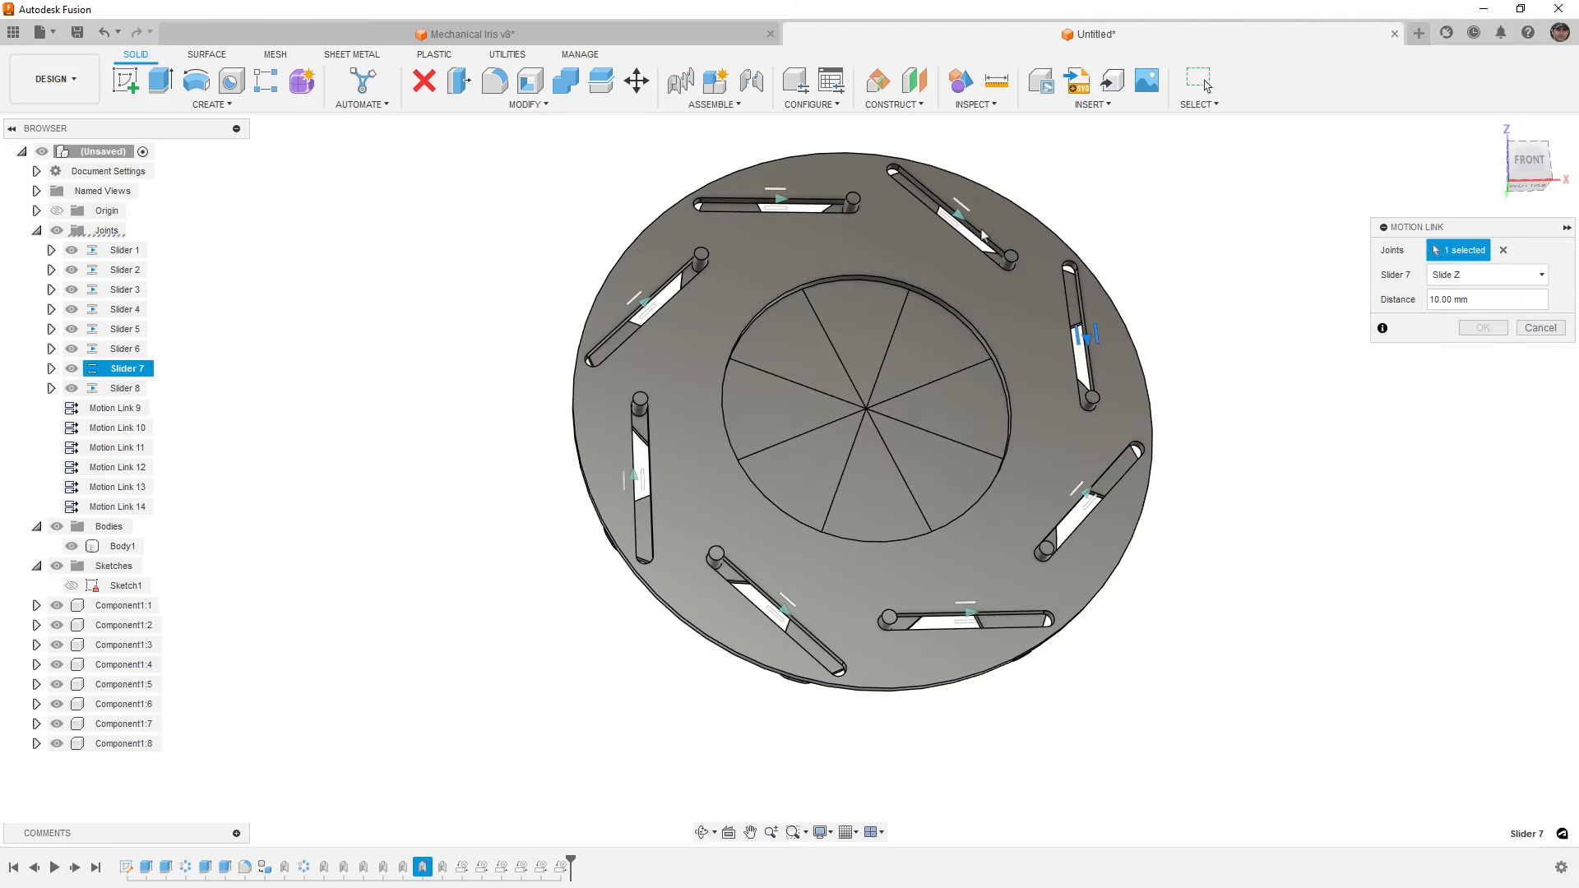
click(961, 210)
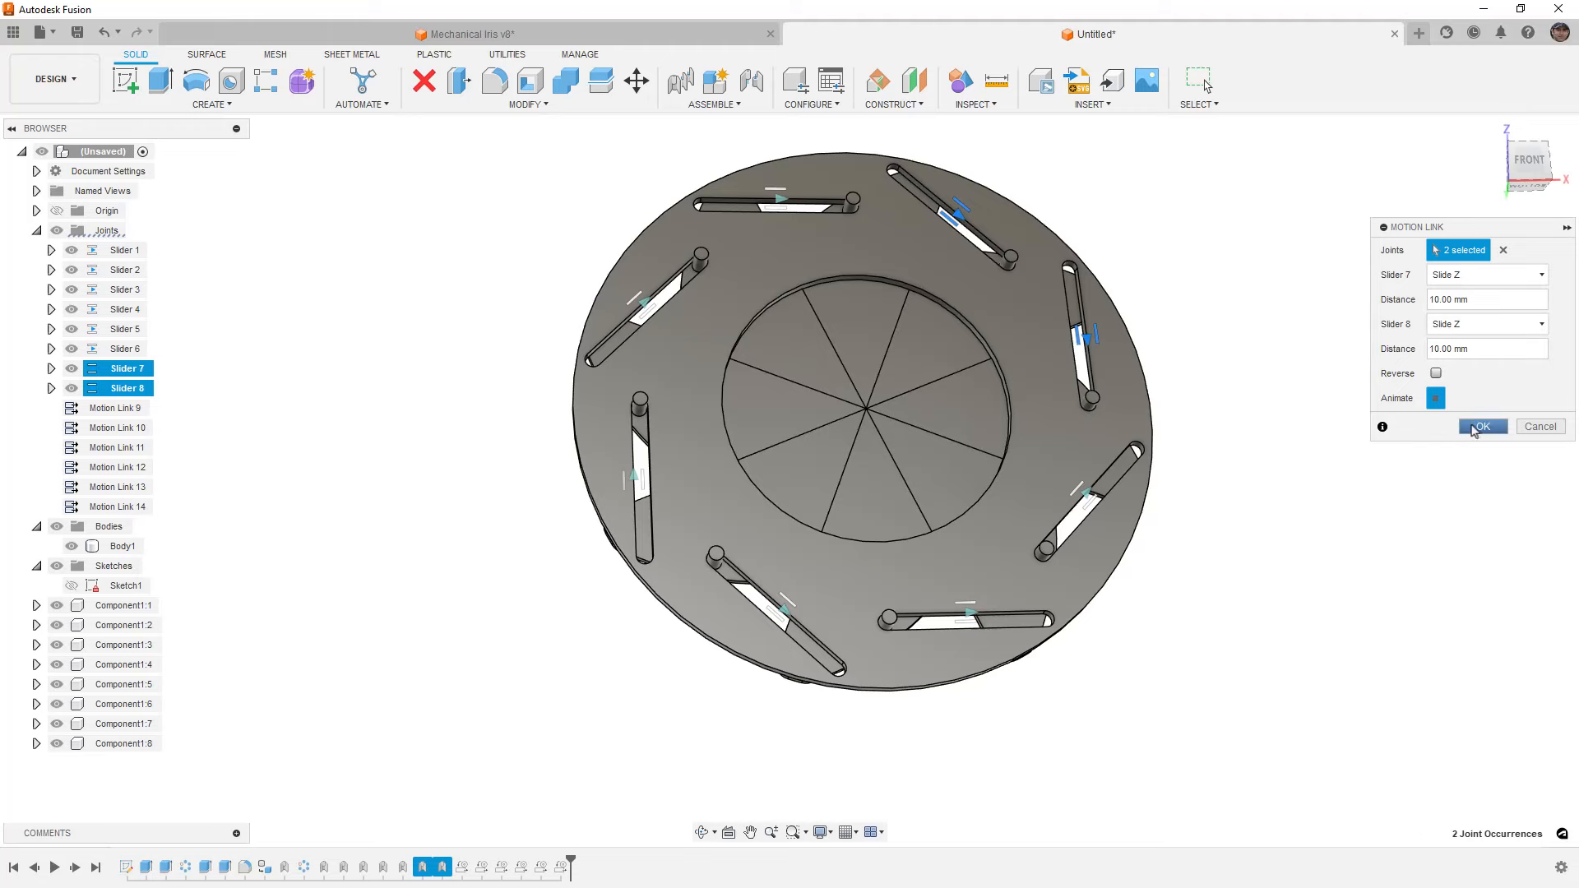
click(1480, 426)
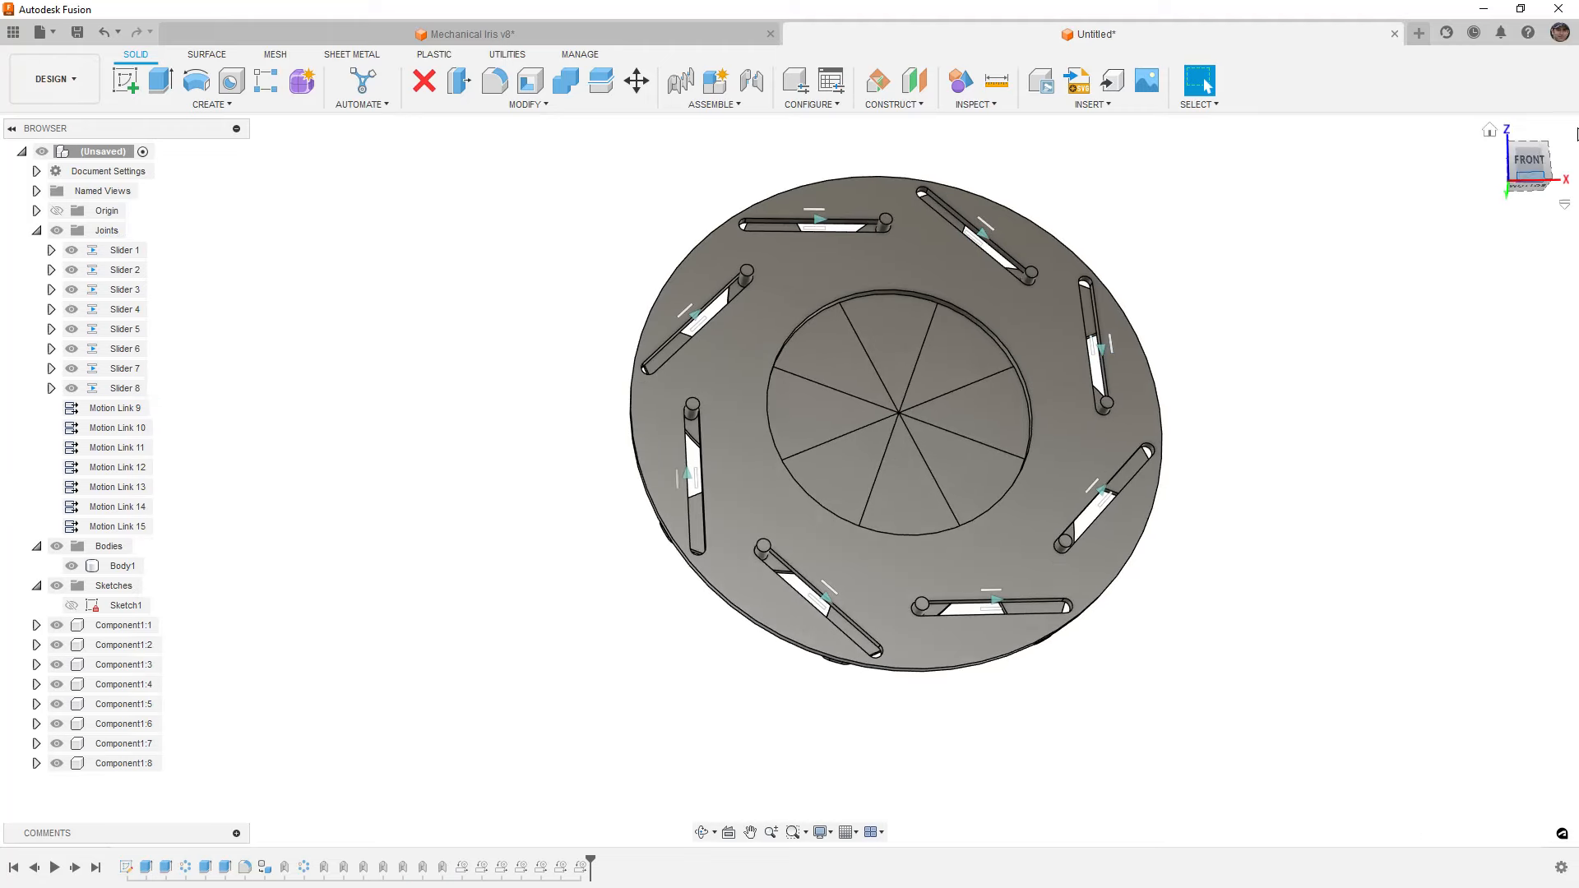
Test the linked motion from the front by sliding the upper horizontal slot's blade pin to the outer end and back
click(1518, 168)
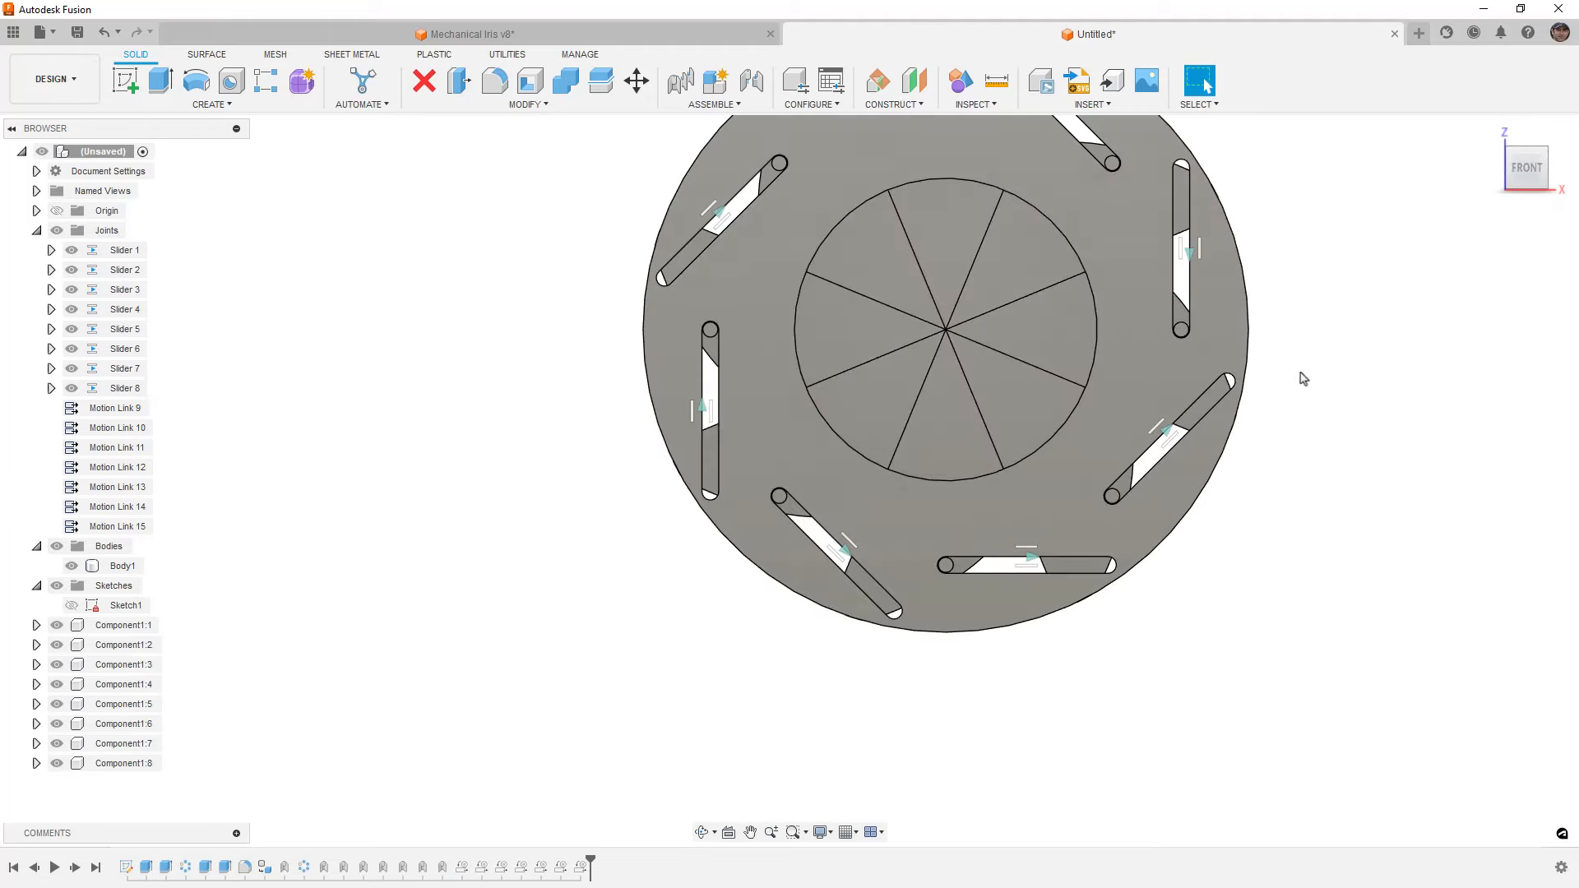
middle_drag(1300, 376, 1268, 546)
drag(922, 277, 744, 279)
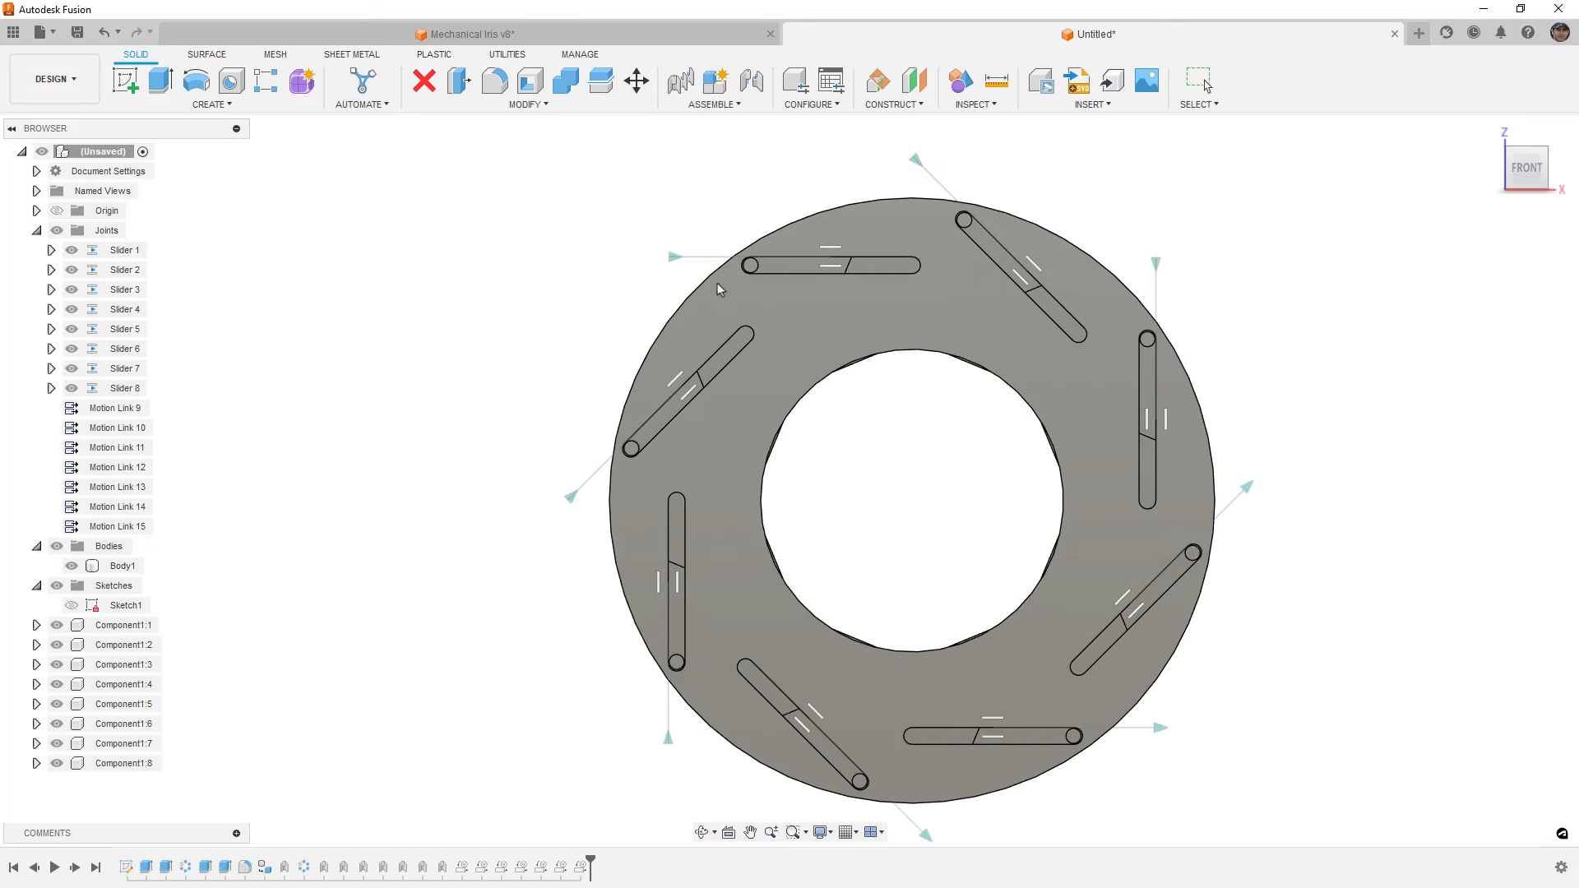
click(767, 264)
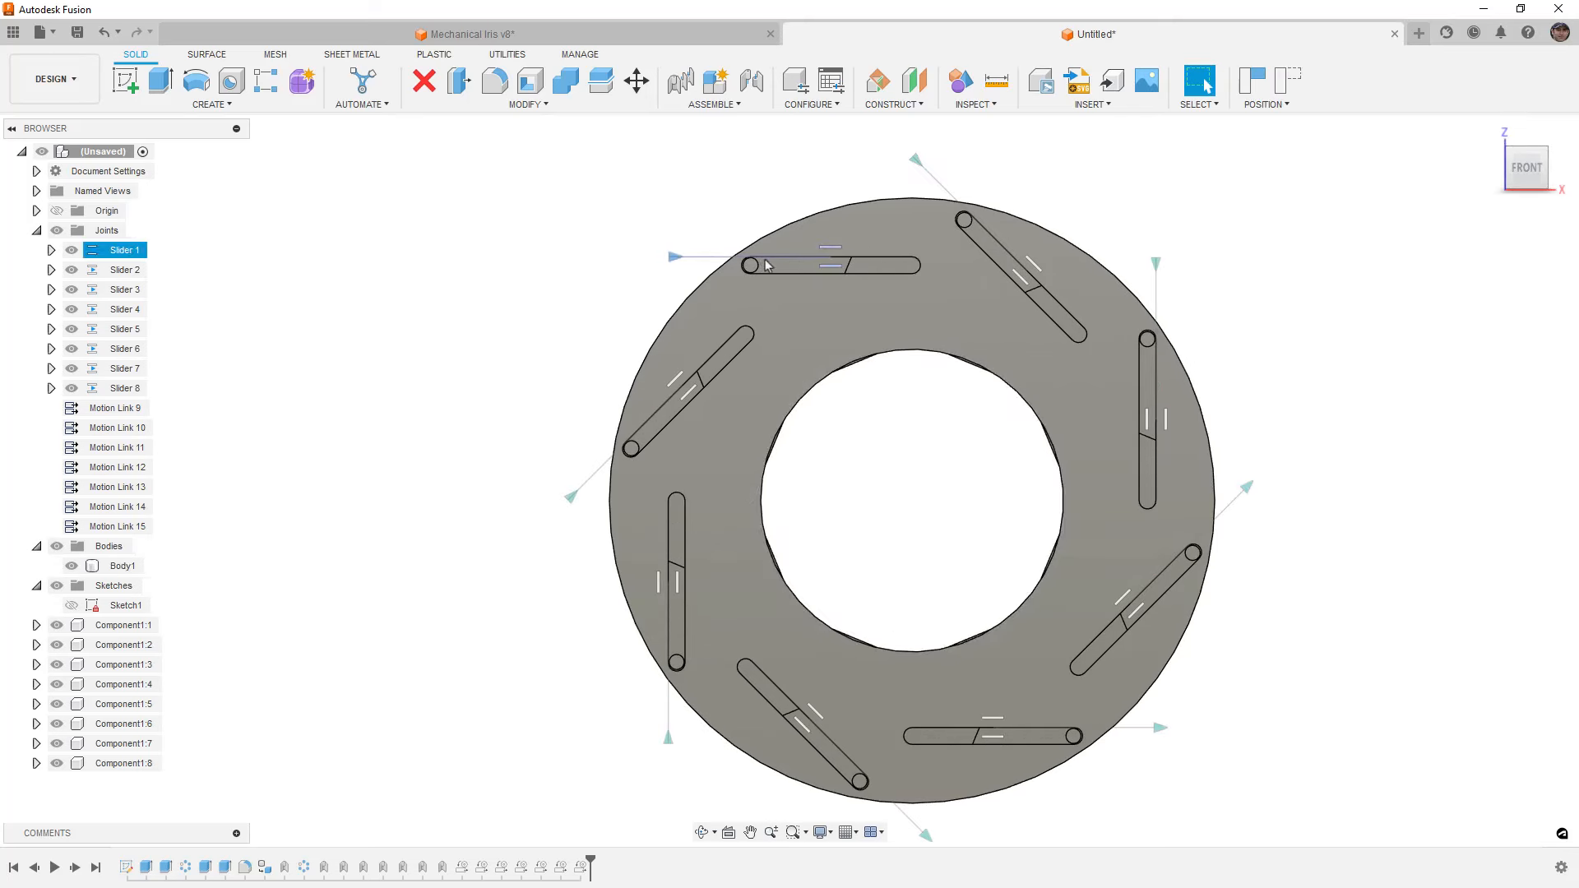
drag(767, 265, 946, 263)
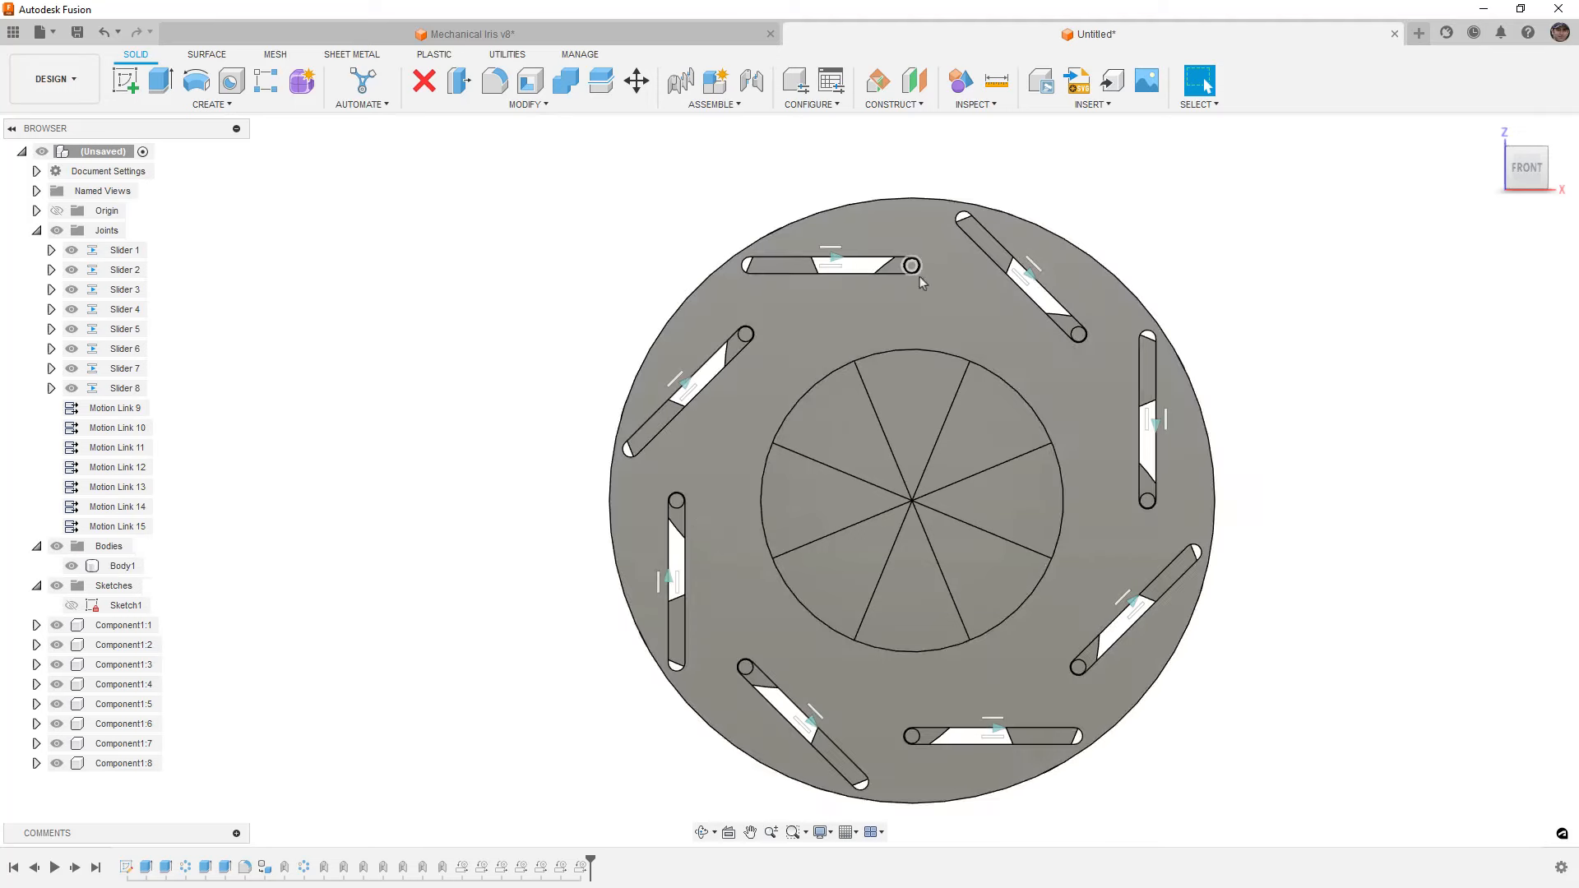
Examine the blade pin's travel range between the two ends of the upper horizontal slot
click(900, 316)
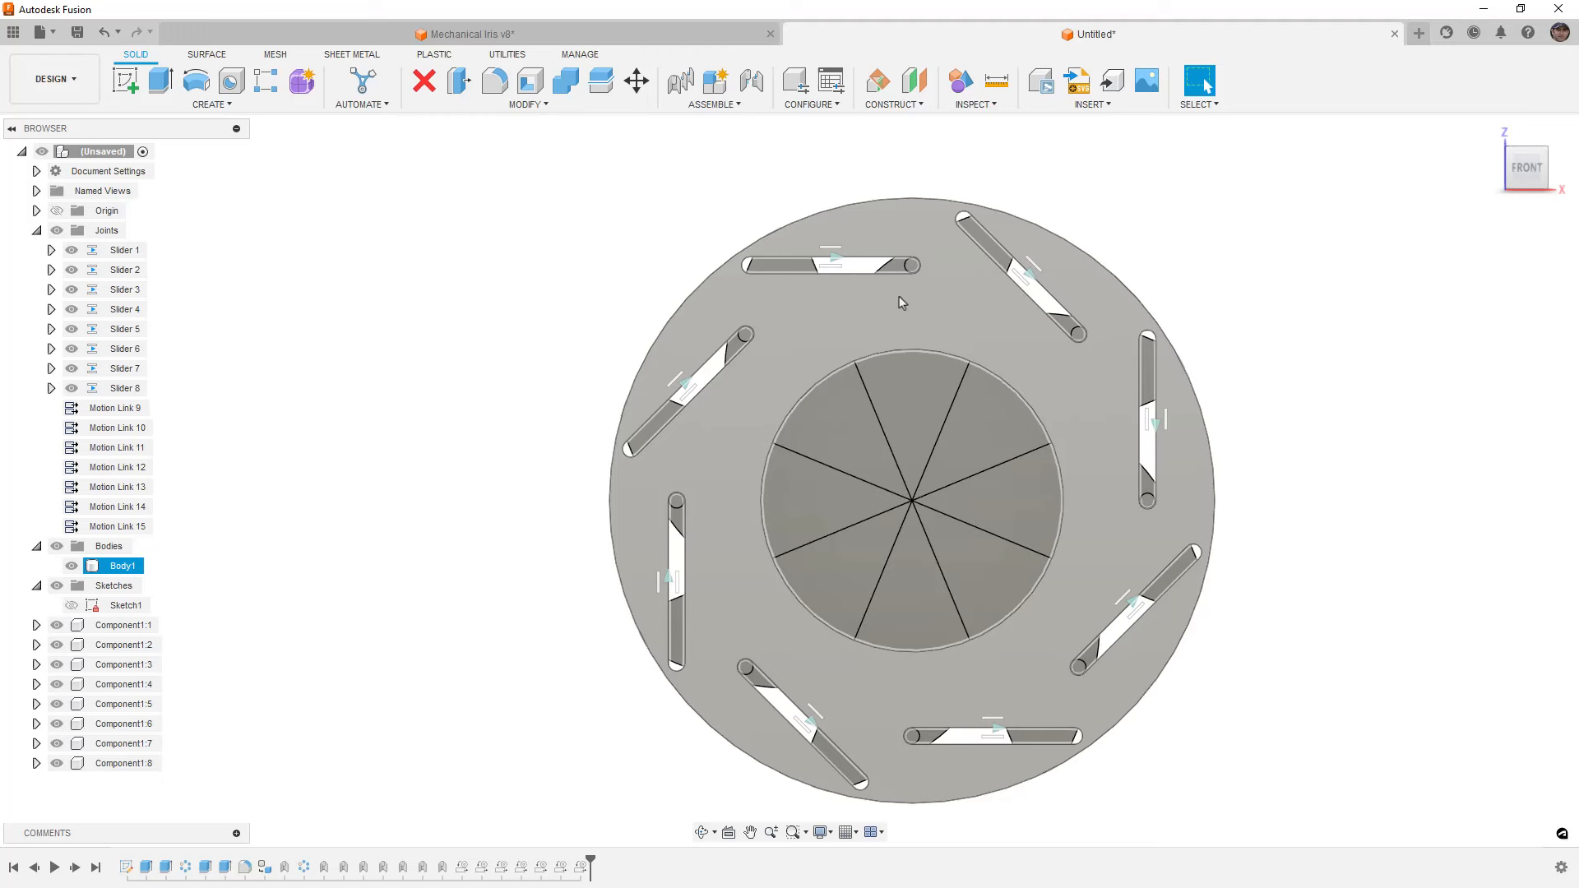
key(Escape)
click(914, 276)
key(Escape)
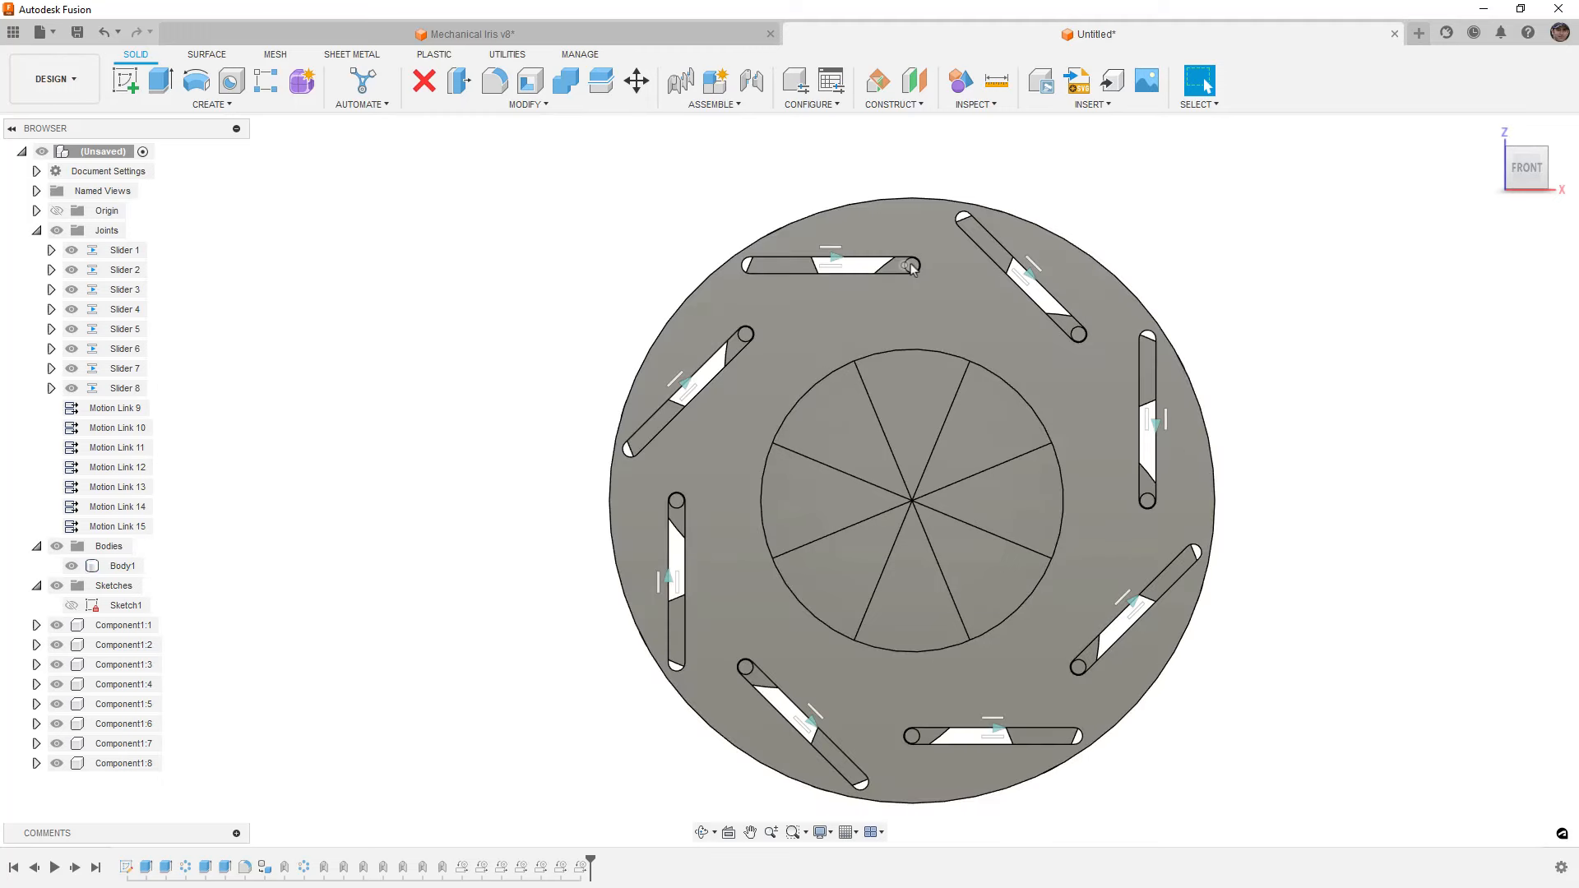
scroll(912, 267, up, 3)
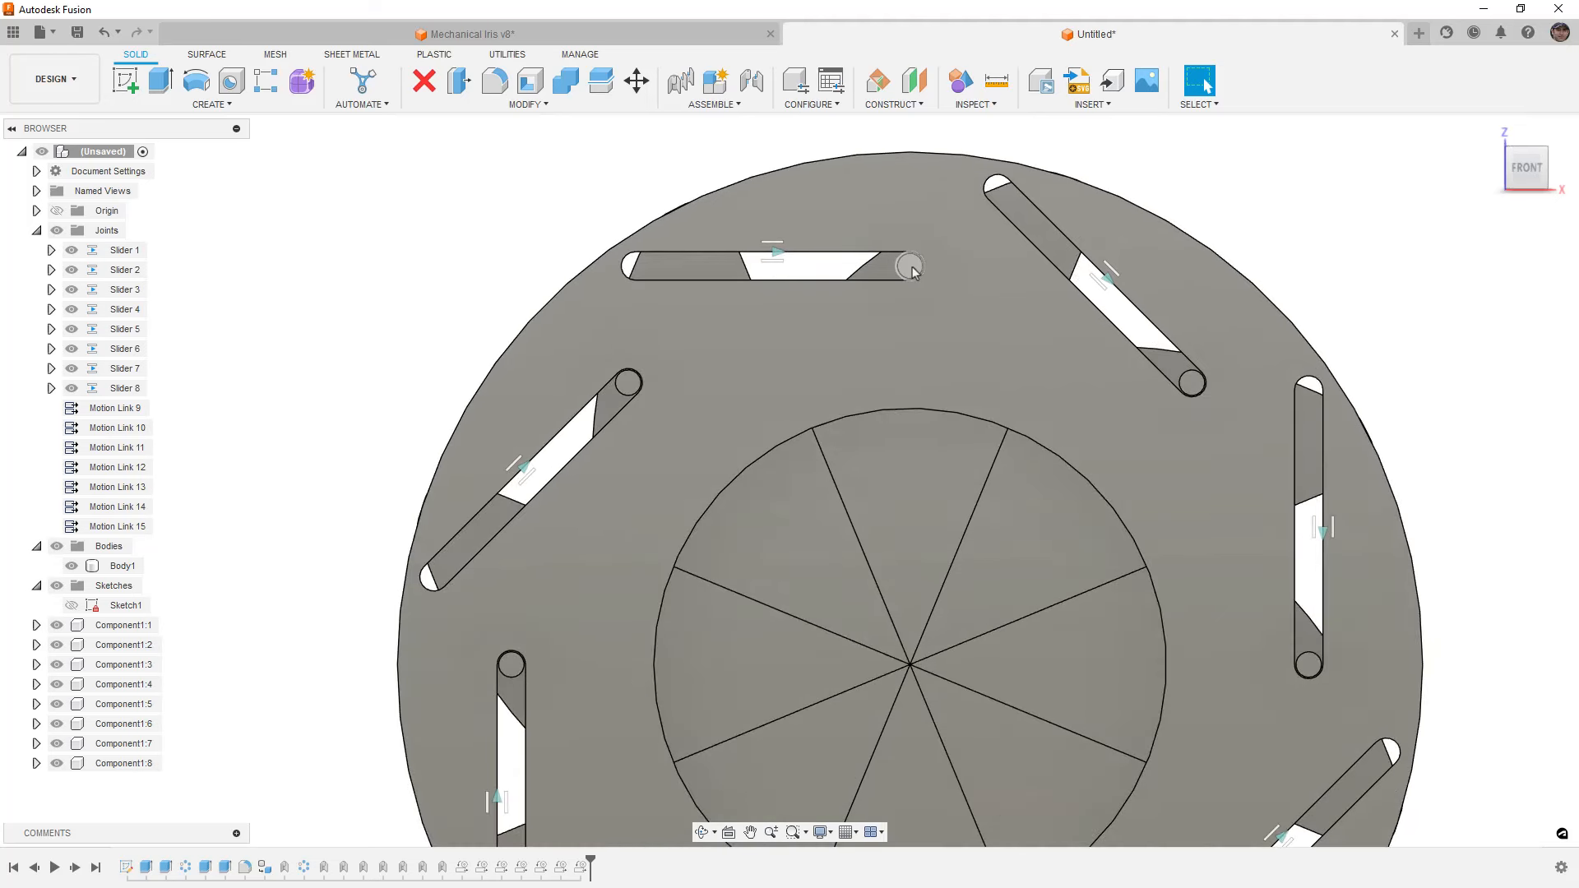
click(621, 274)
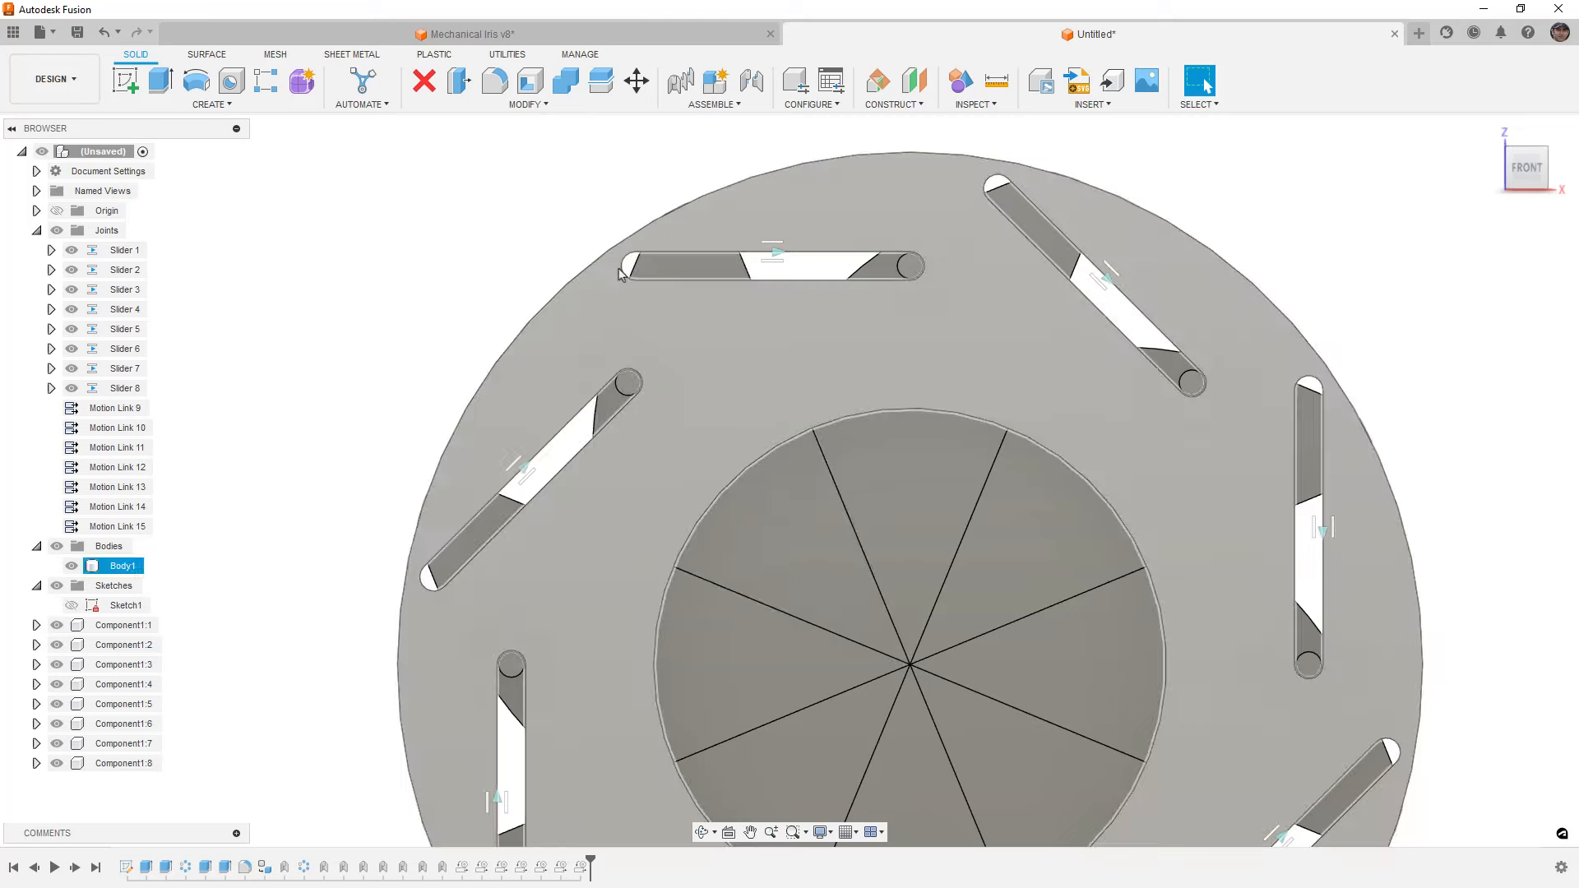
scroll(749, 282, down, 3)
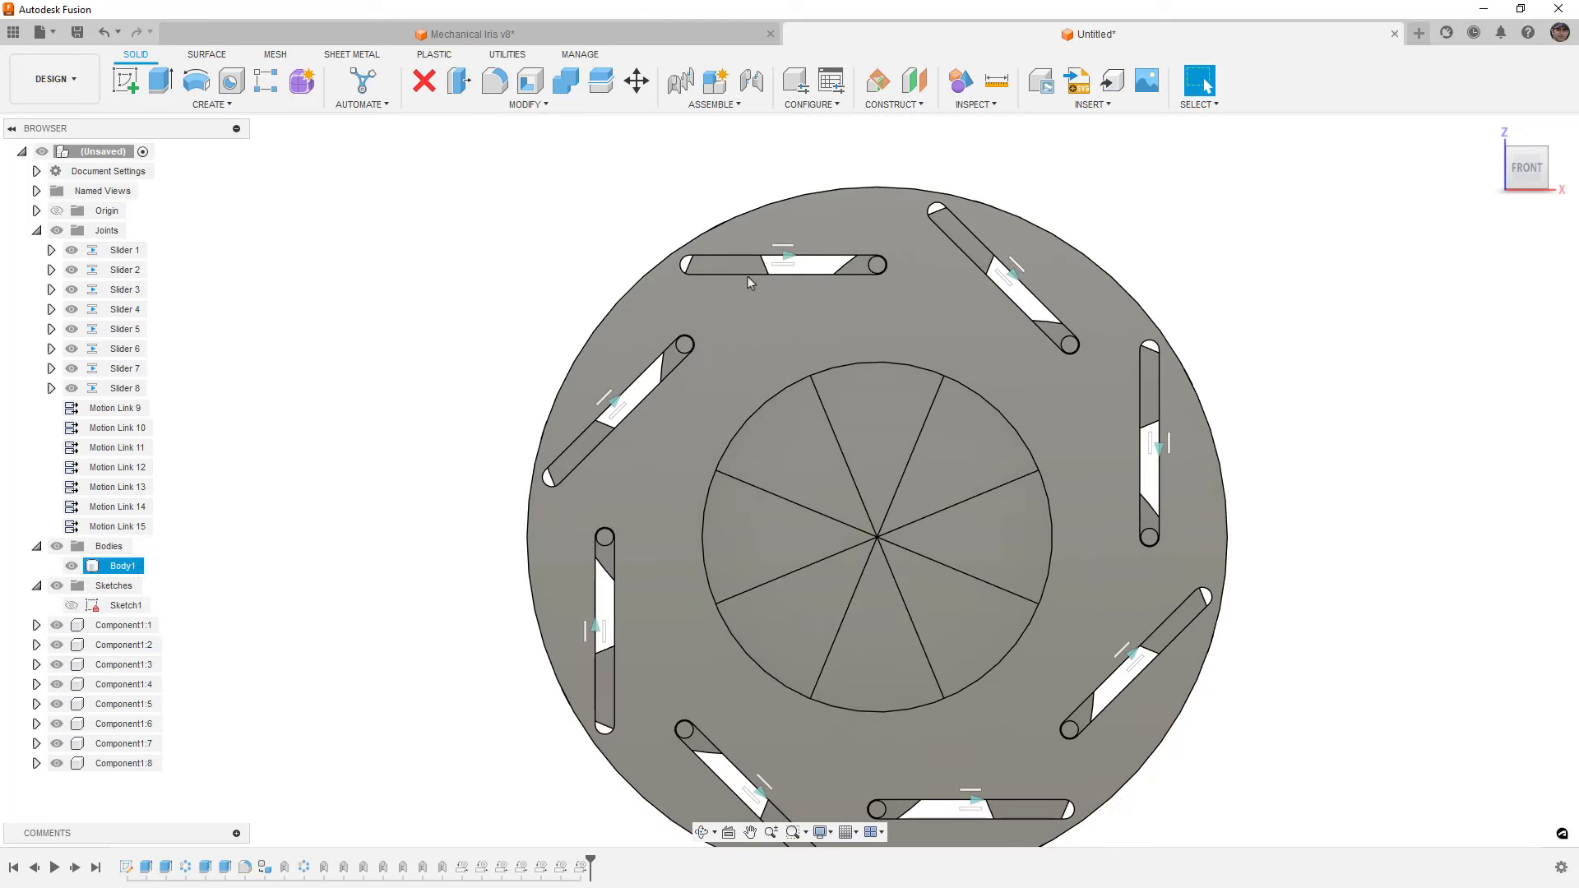
click(544, 262)
click(1039, 233)
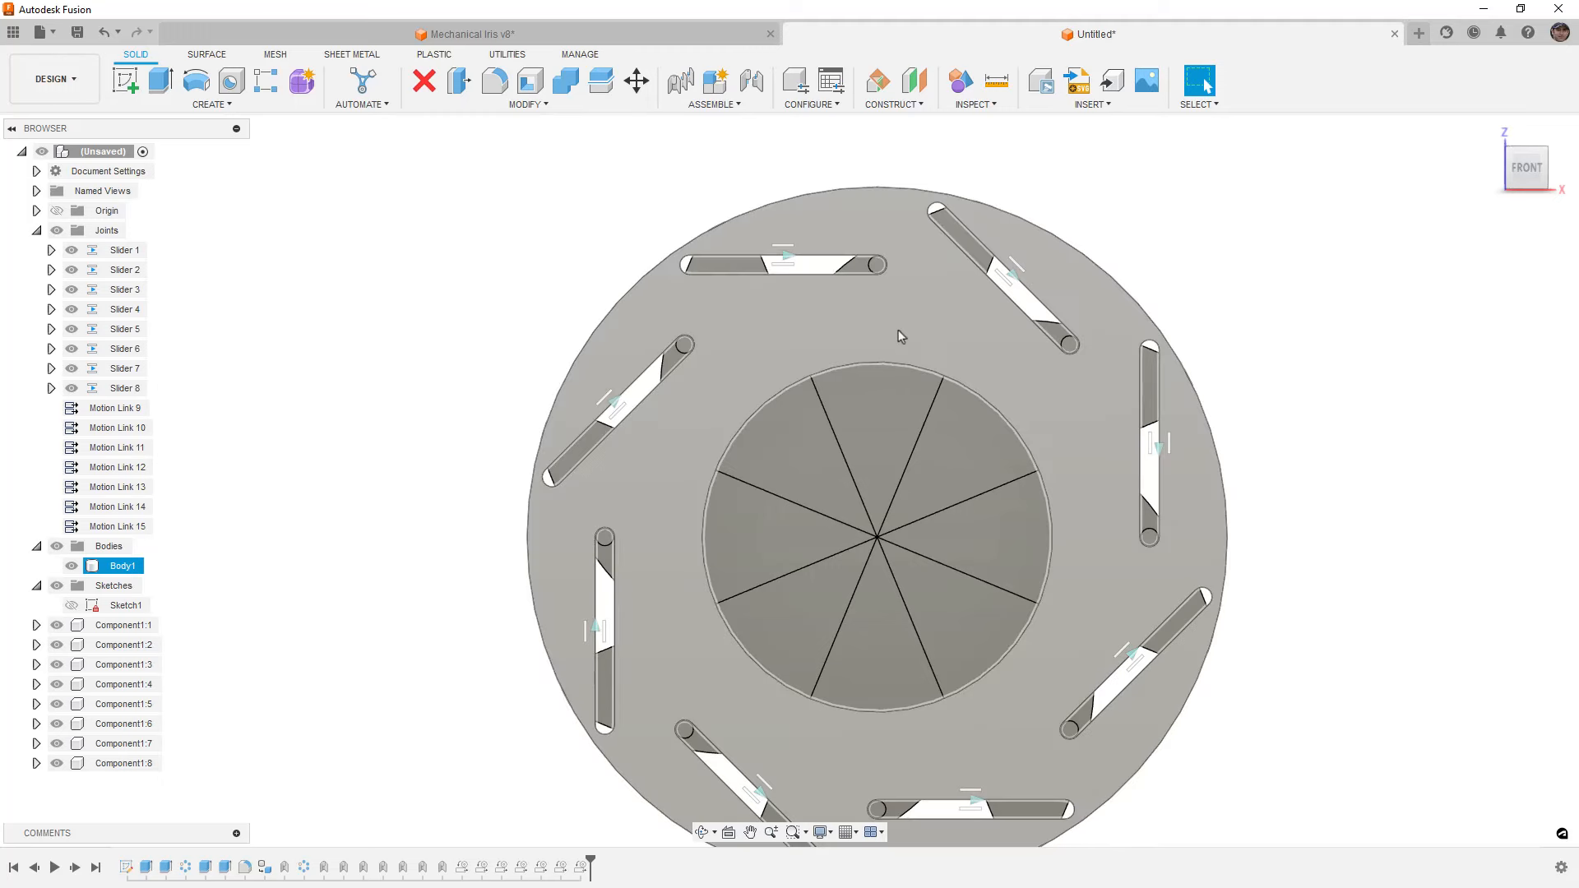
Sketch a 110 mm diameter circle centred on the origin on the ring's front face
click(901, 342)
right_click(901, 339)
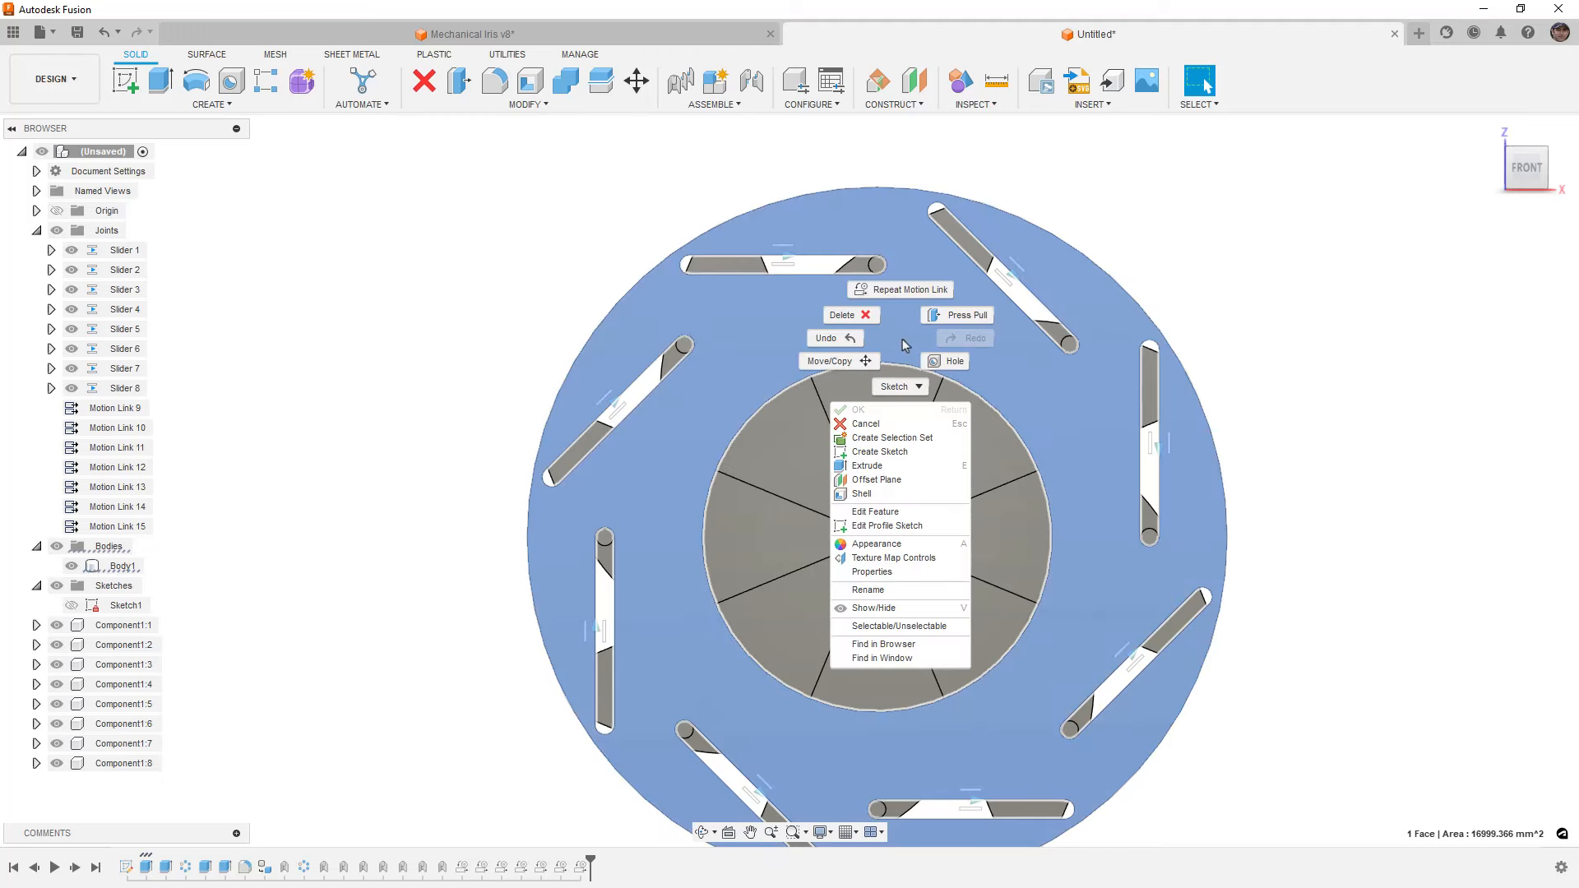
click(899, 452)
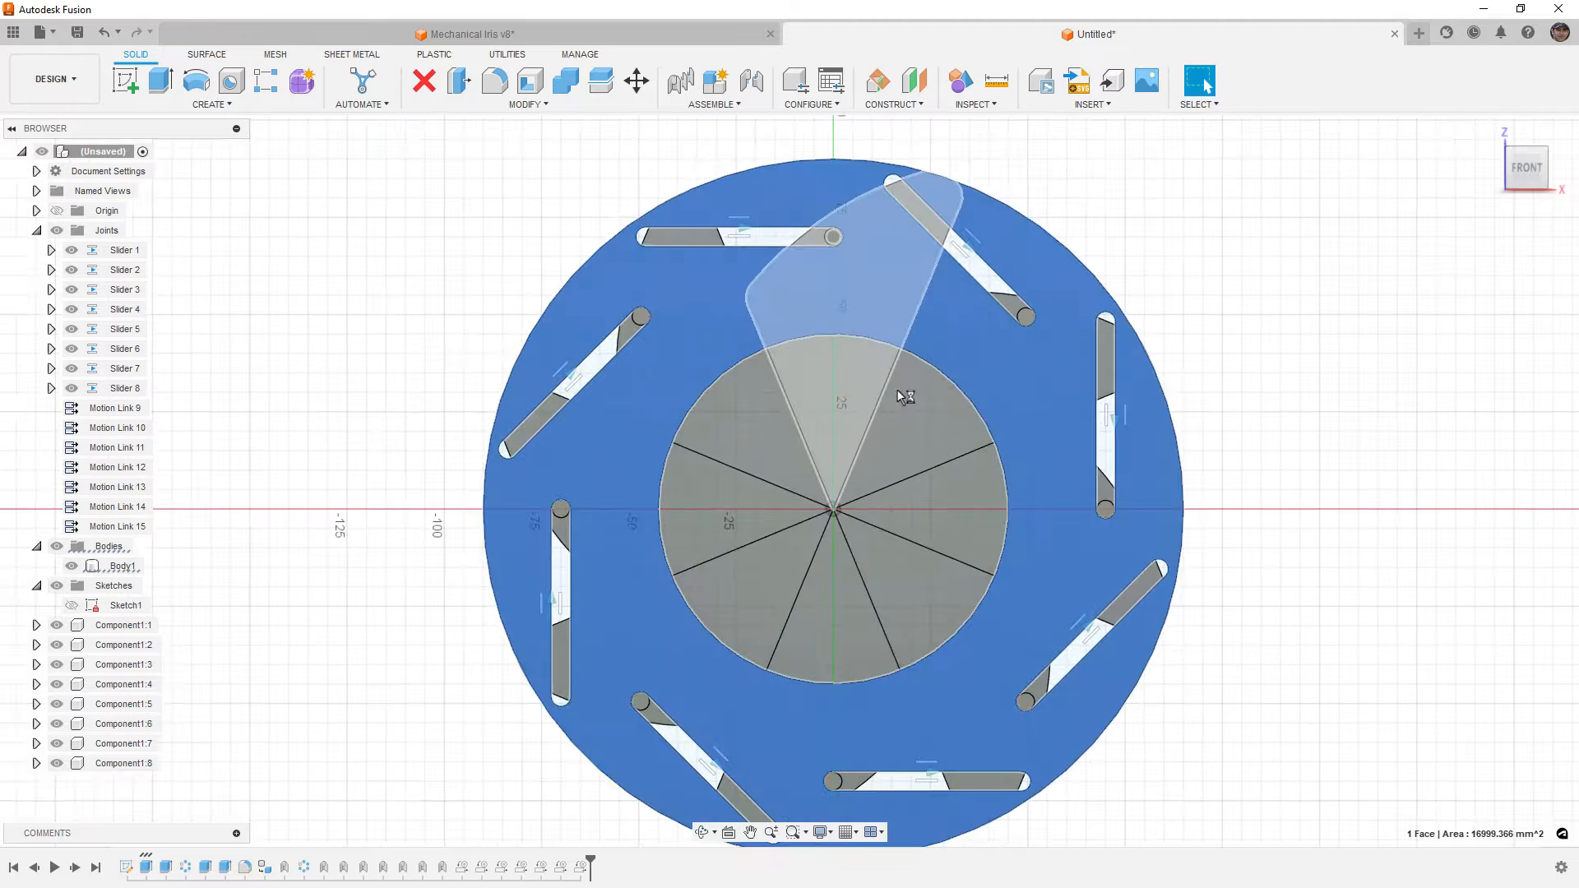
key(c)
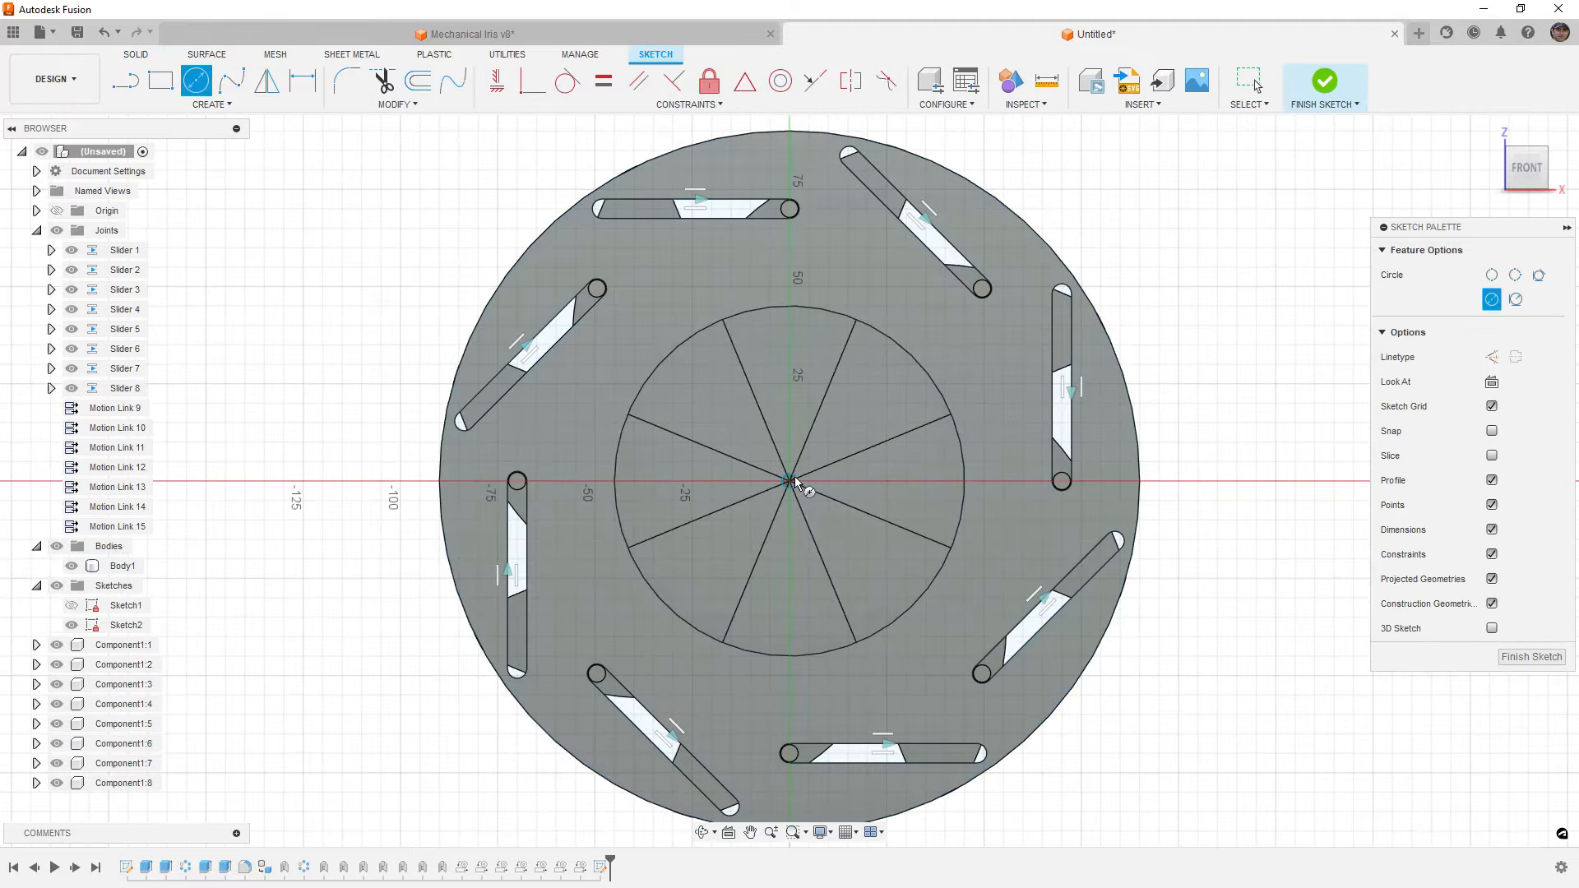
click(790, 481)
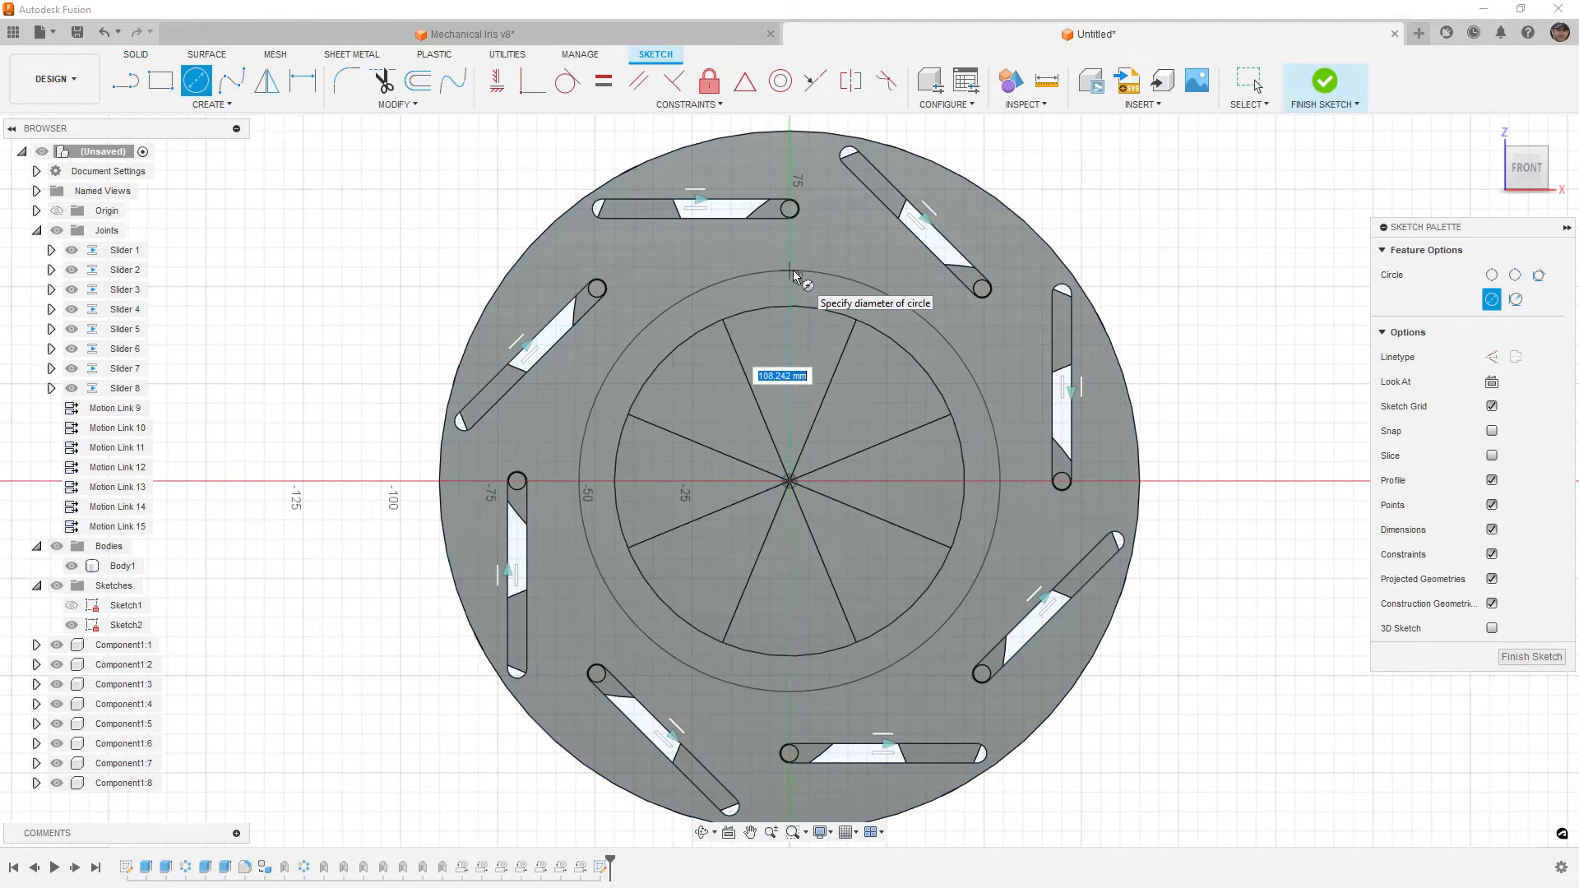
text(110)
key(Return)
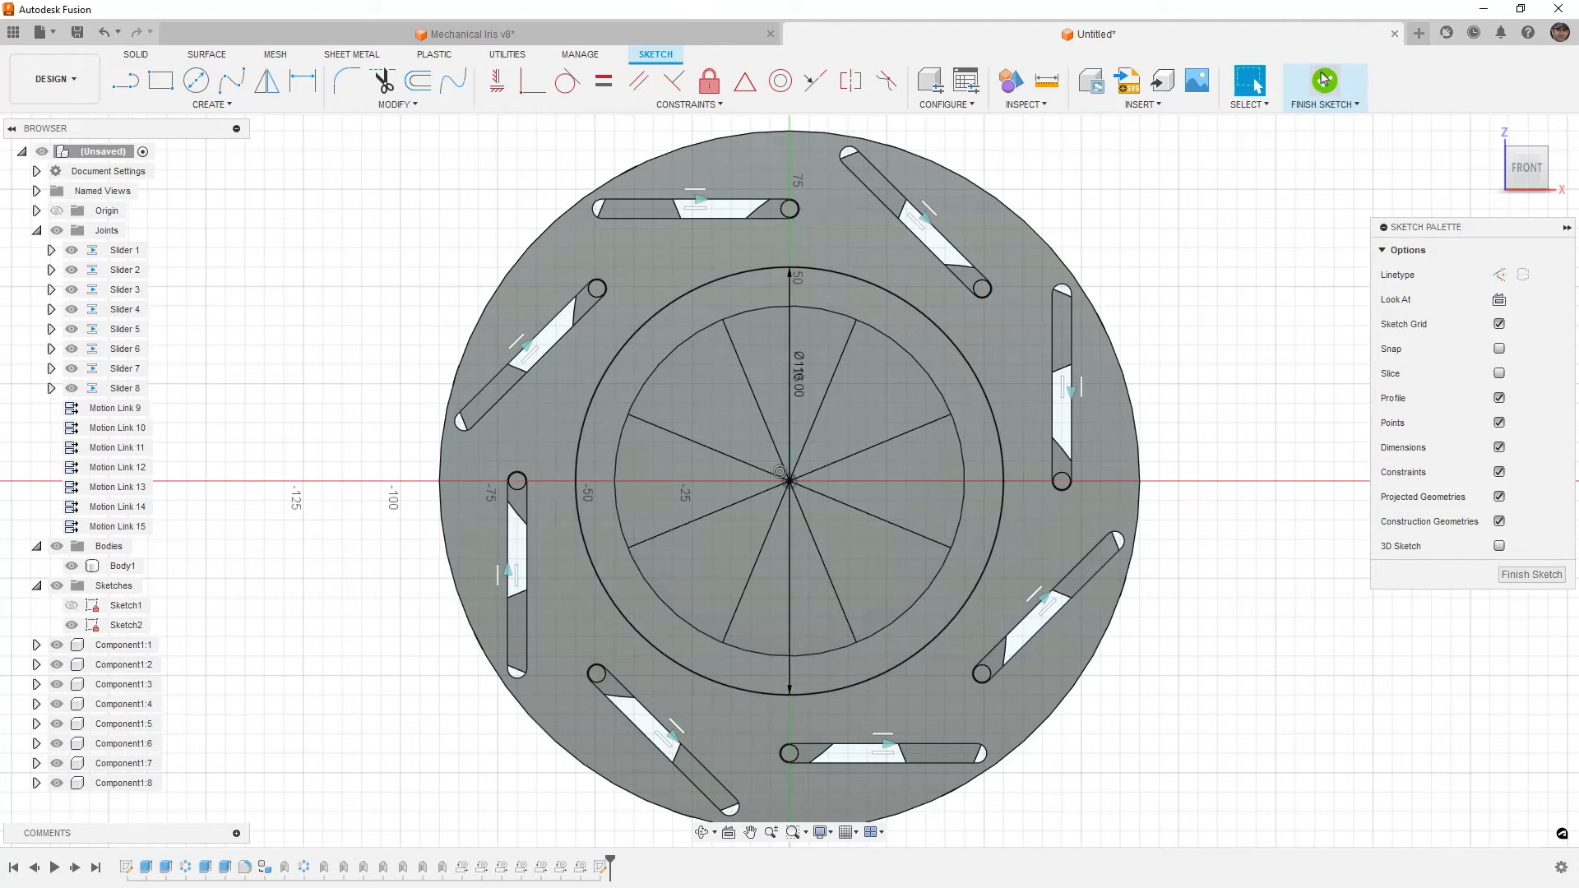
click(1325, 80)
Extrude the annular profile around the central opening outward by 5 mm, joined to the ring body
click(860, 307)
key(e)
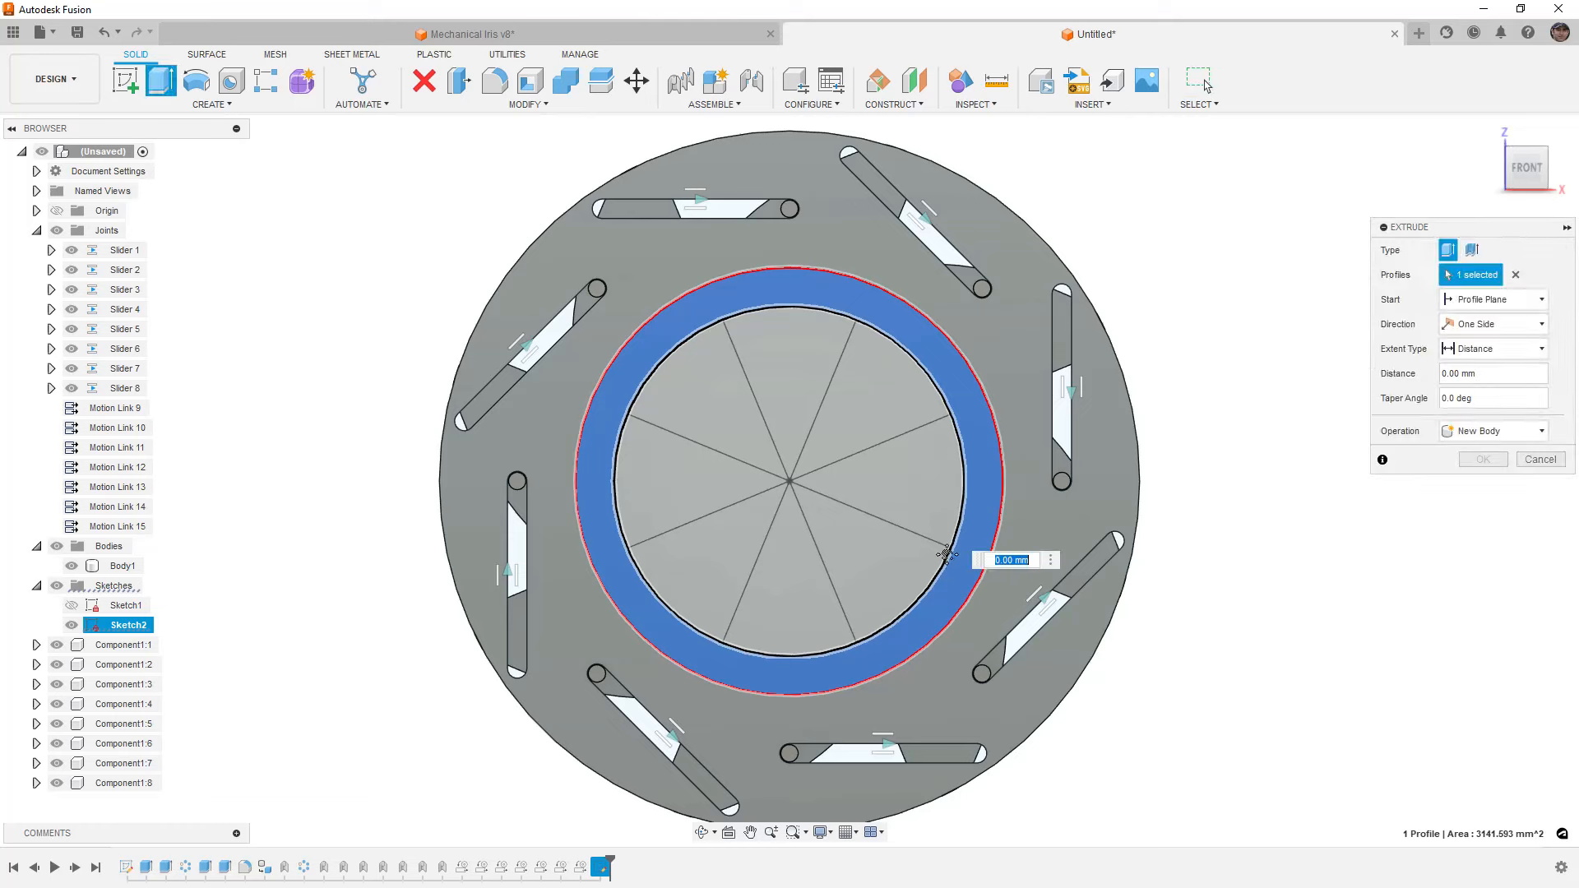
shift+middle_drag(909, 387, 848, 487)
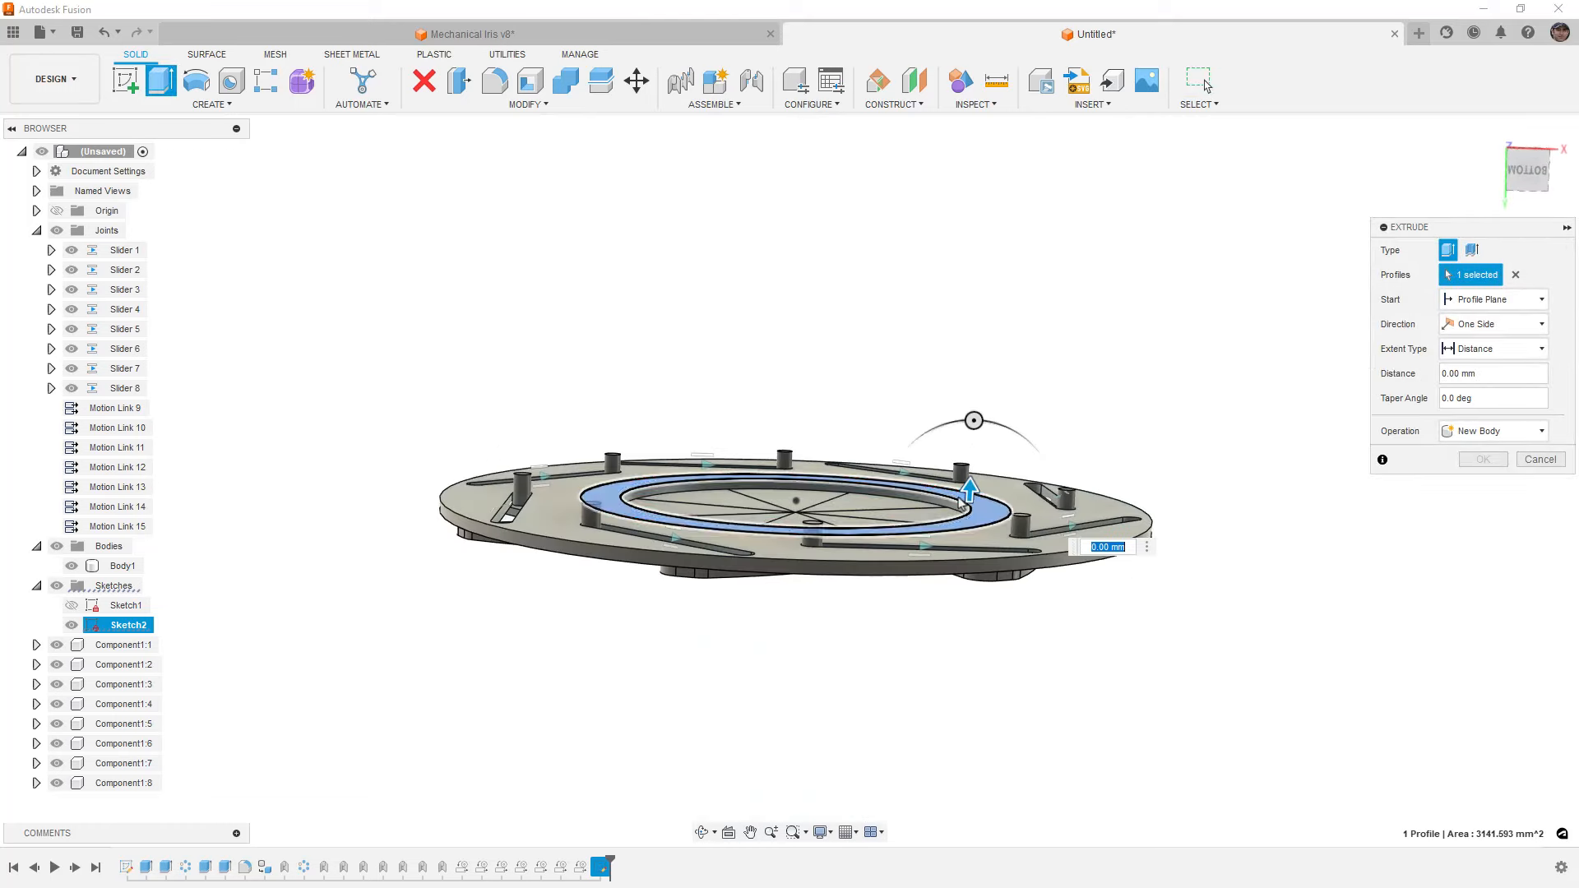
drag(970, 487, 971, 476)
shift+middle_drag(971, 475, 884, 596)
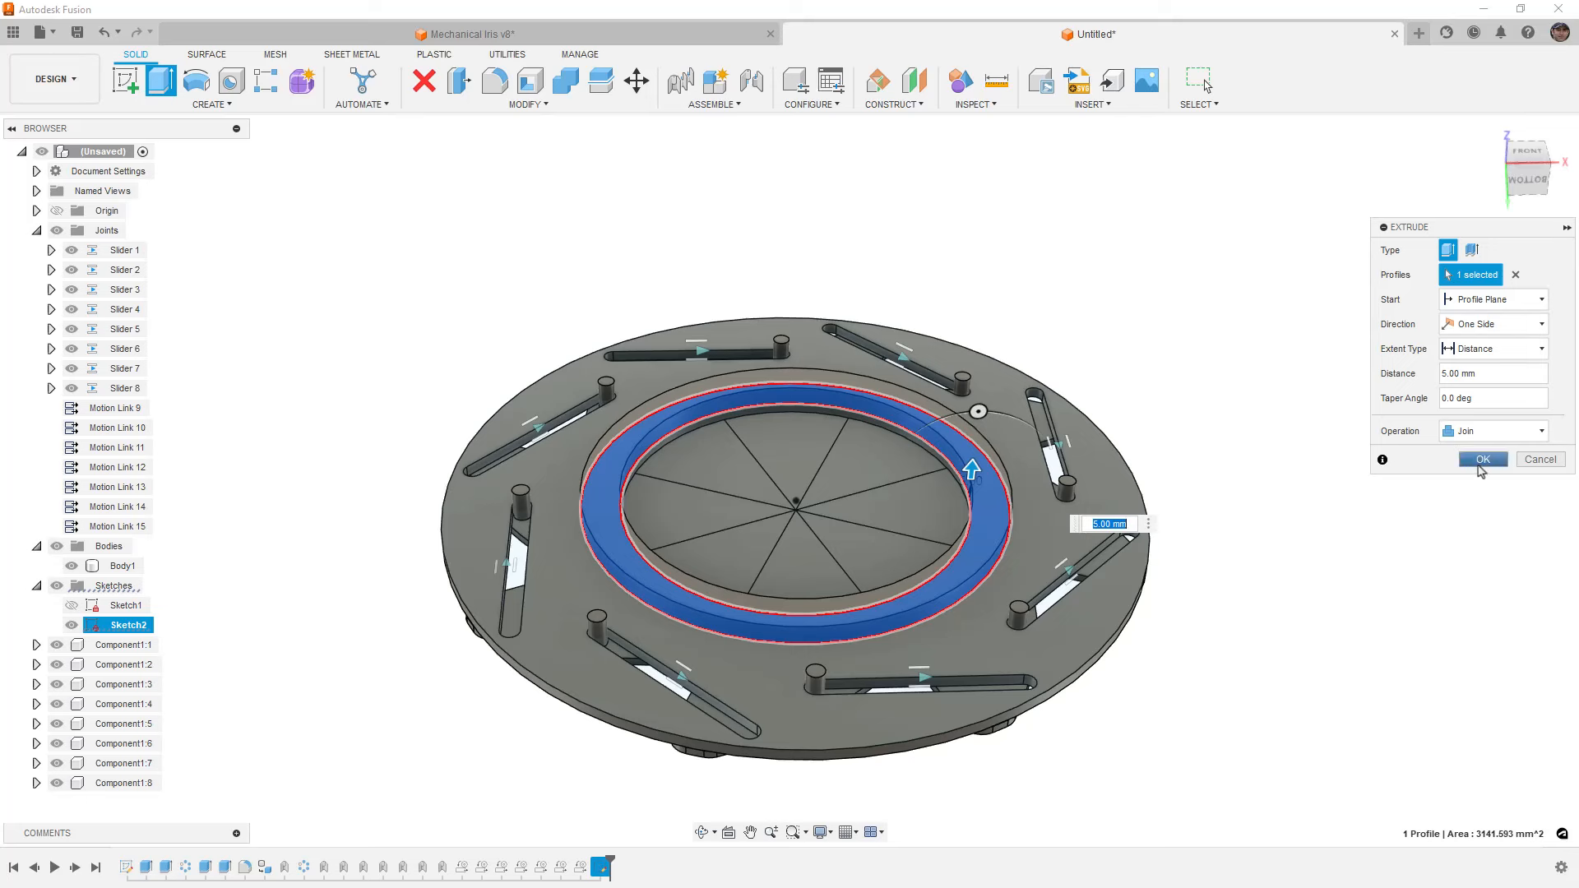
click(1483, 459)
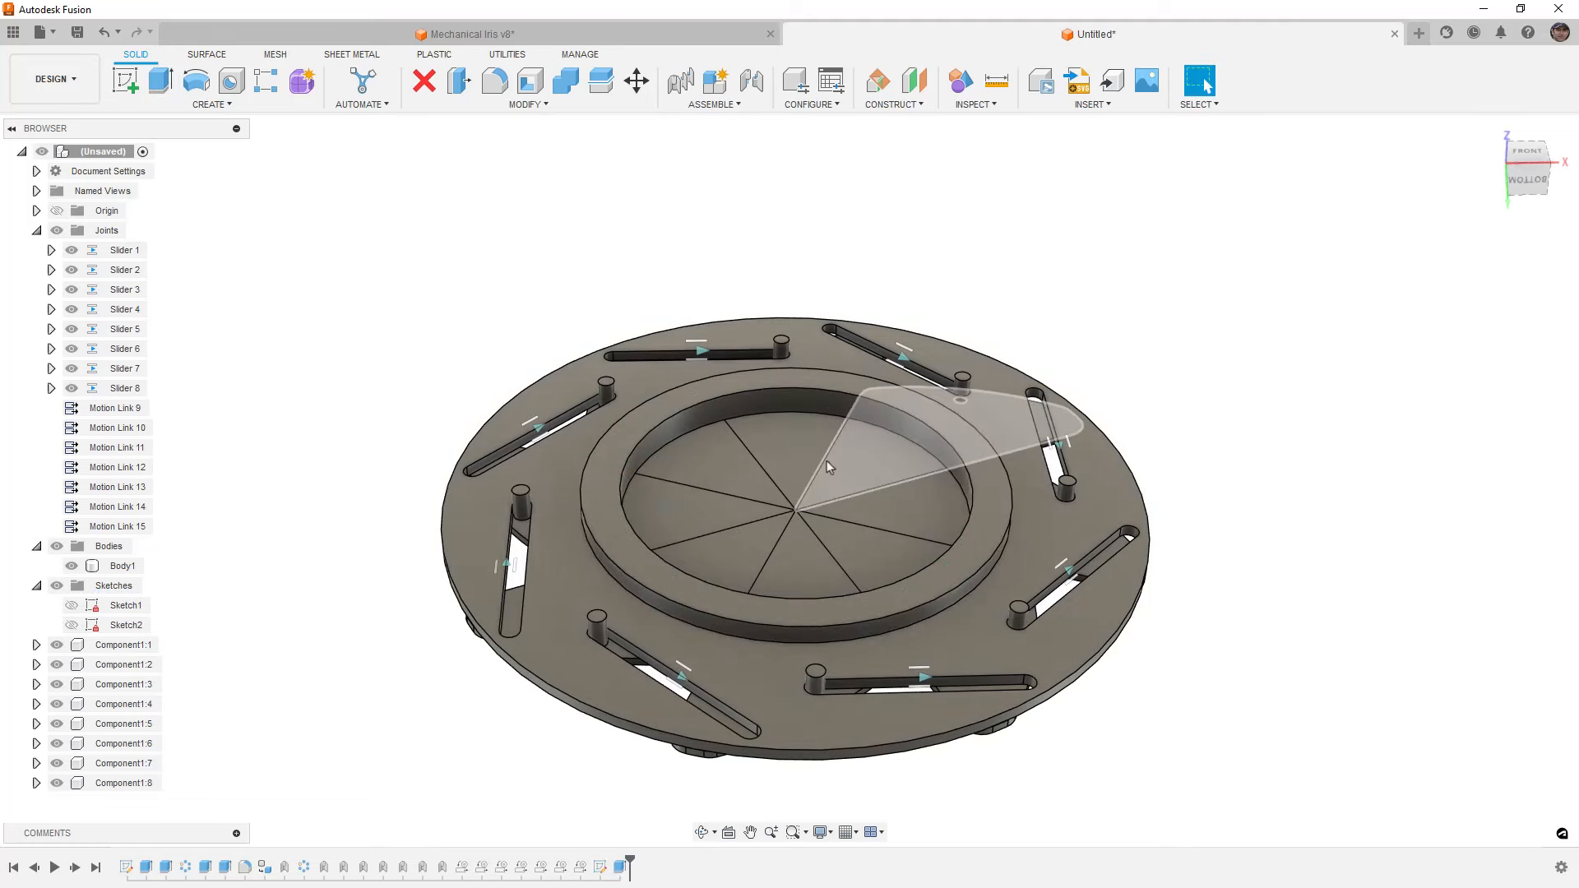
Check the blade movement around the ring's raised inner lip by moving the blades
drag(827, 461, 1027, 466)
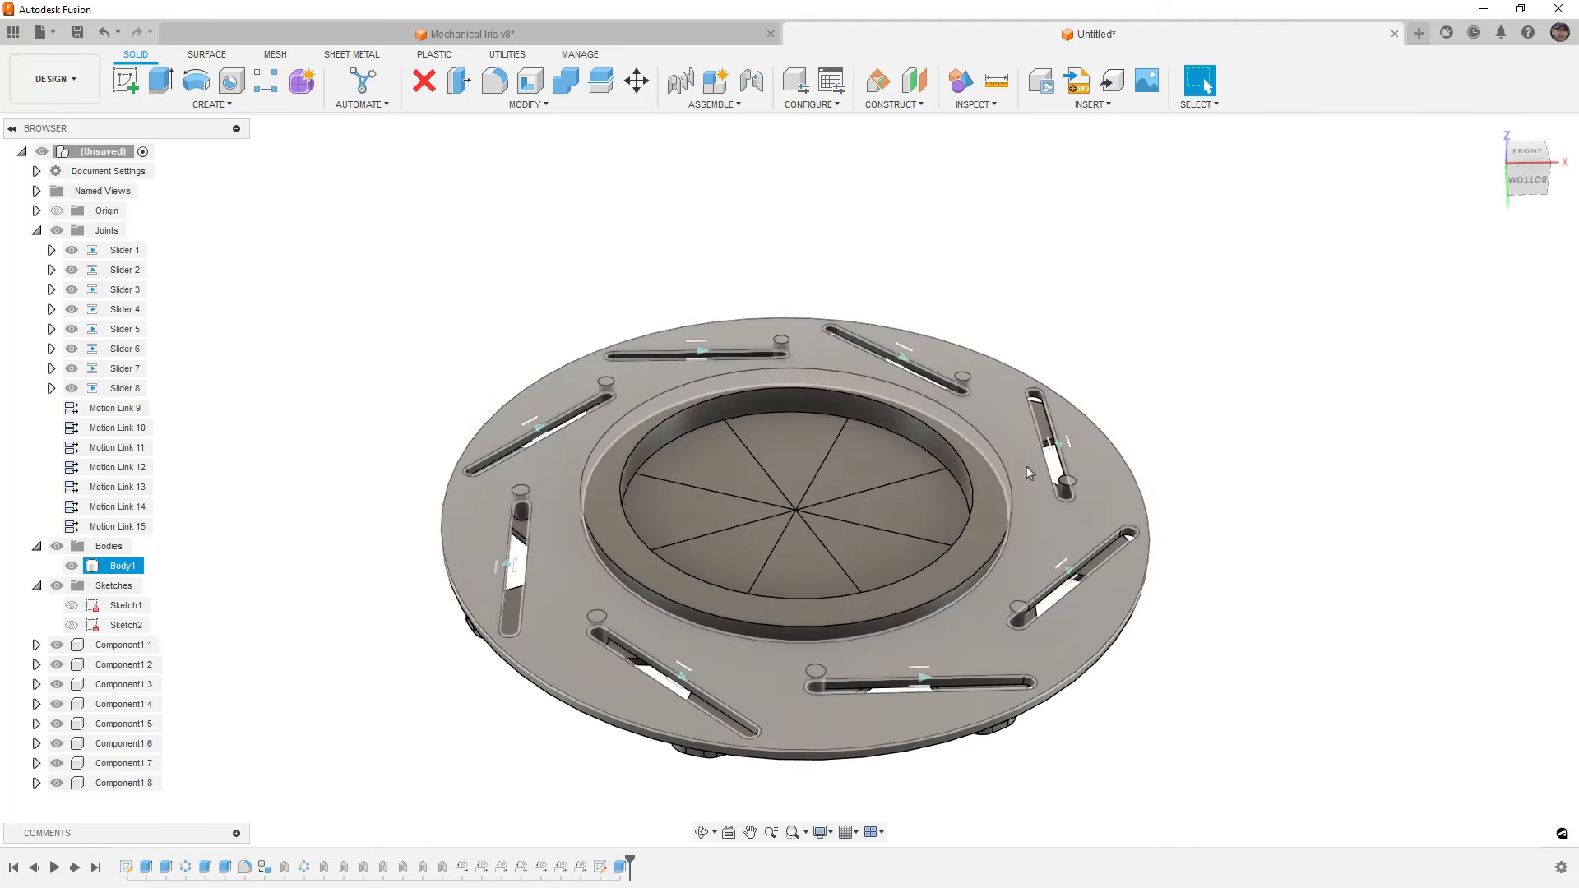
click(1001, 431)
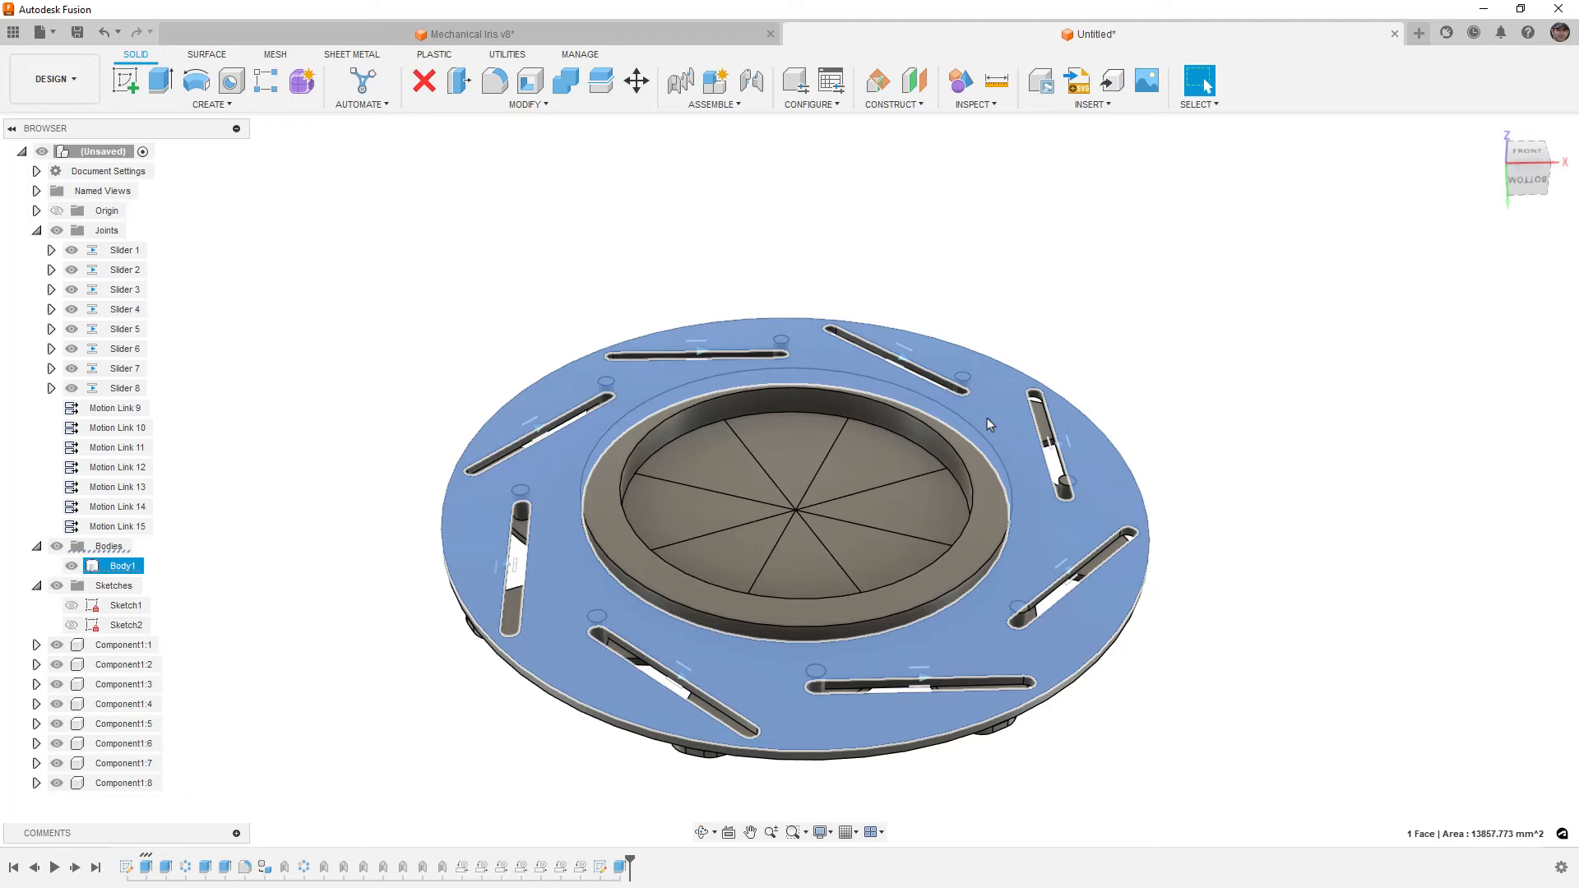
drag(836, 460, 708, 435)
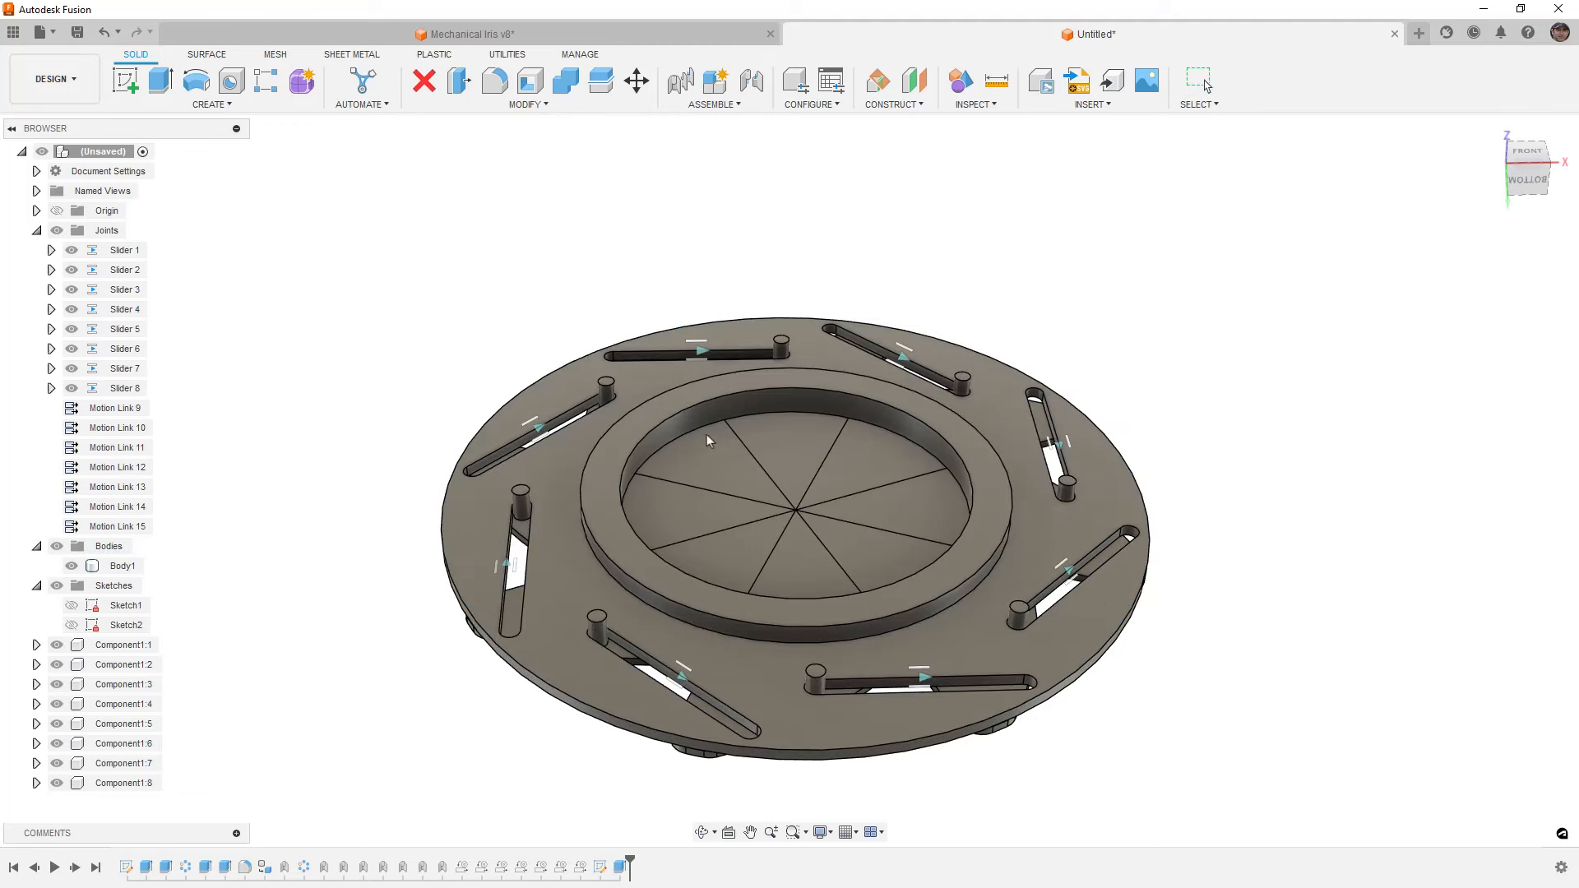
Create an active internal standard component named Spin Ring under the top-level assembly
click(1524, 156)
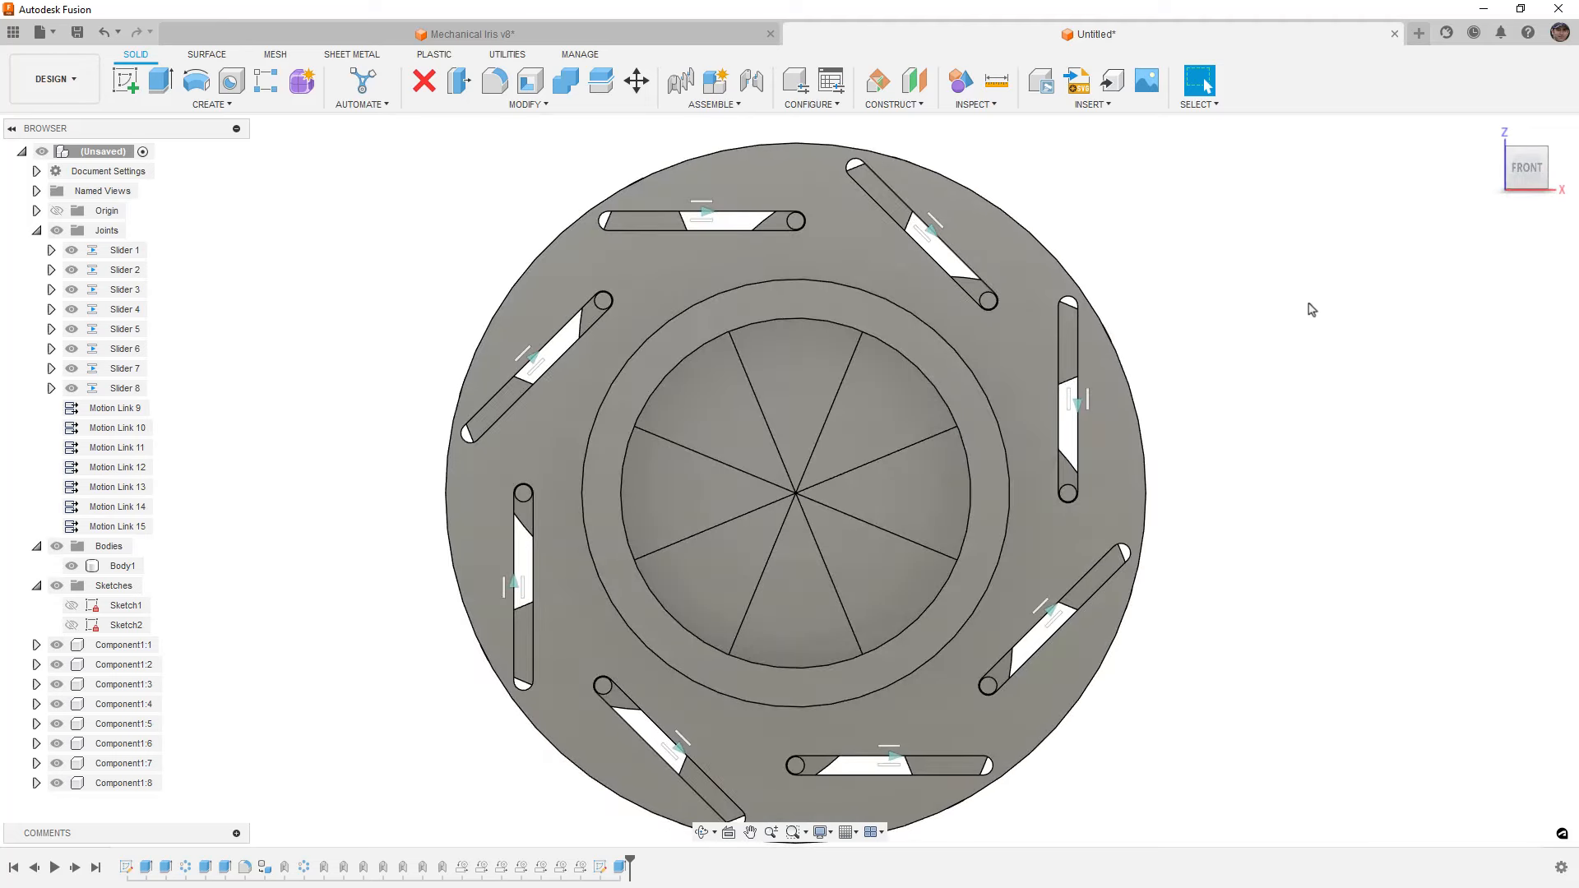
click(719, 83)
click(1399, 319)
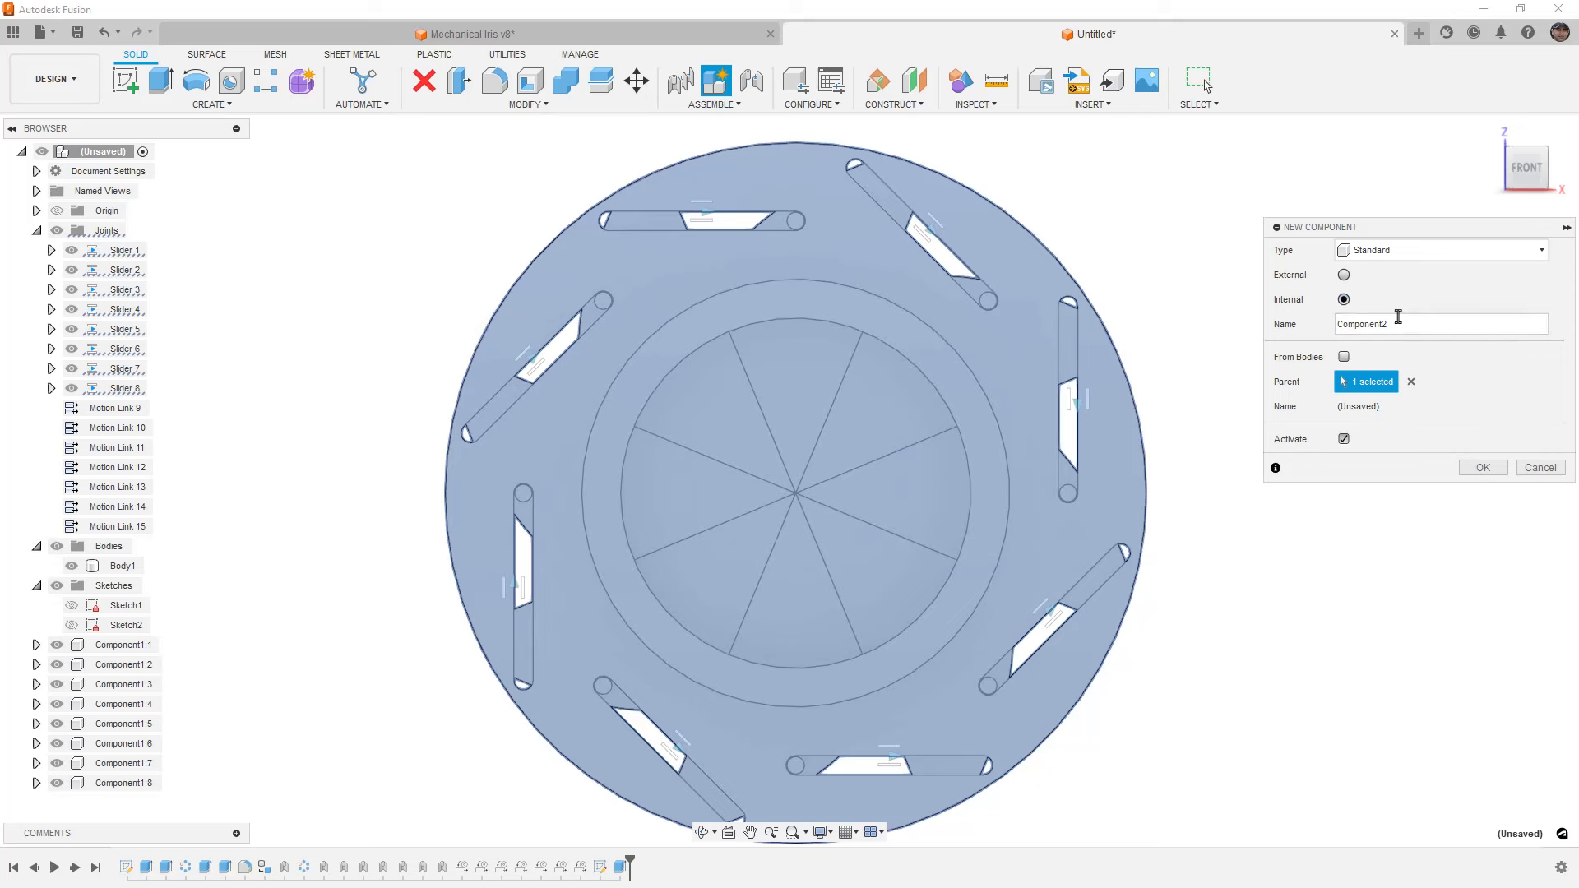
drag(1397, 326, 1320, 337)
text(Spin Ring)
key(Return)
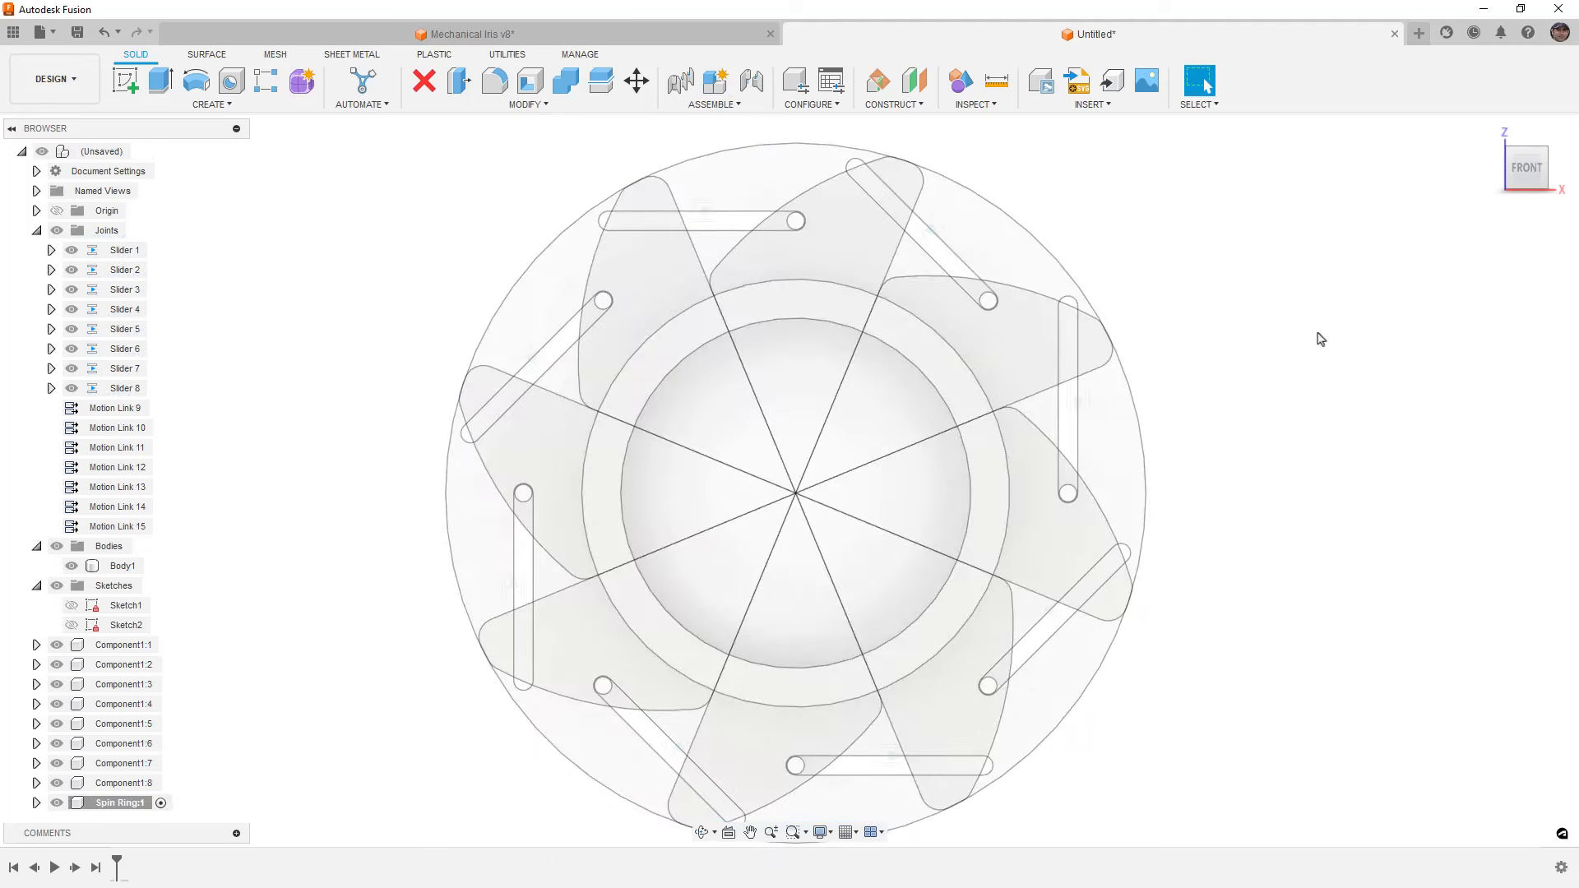
Start a sketch on the ring's front face and turn all of its automatically projected edges into construction geometry
click(838, 245)
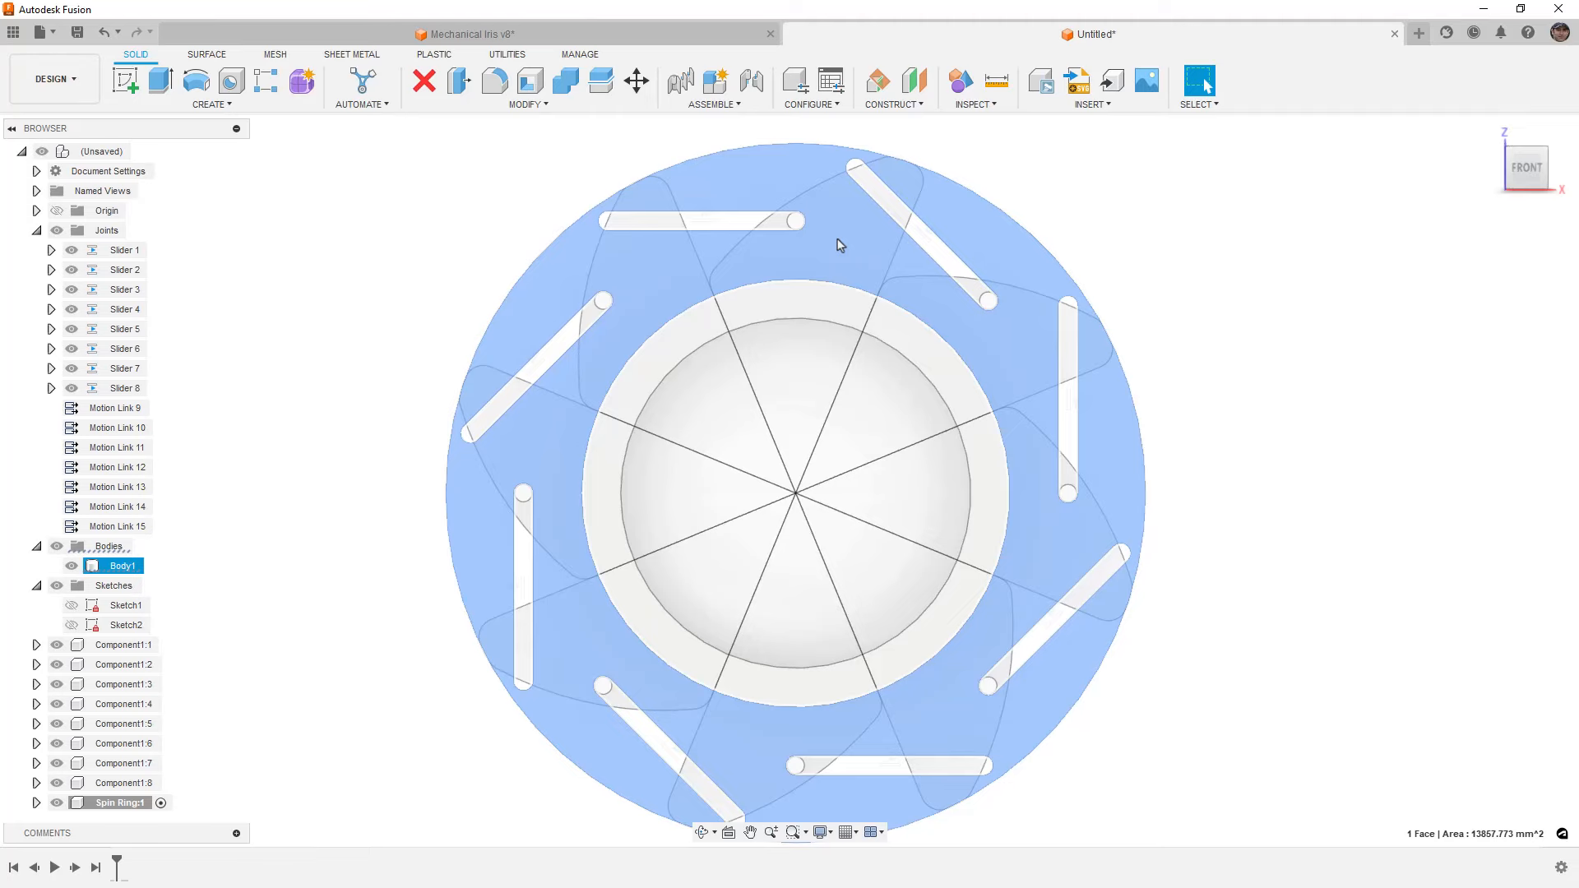
right_click(838, 245)
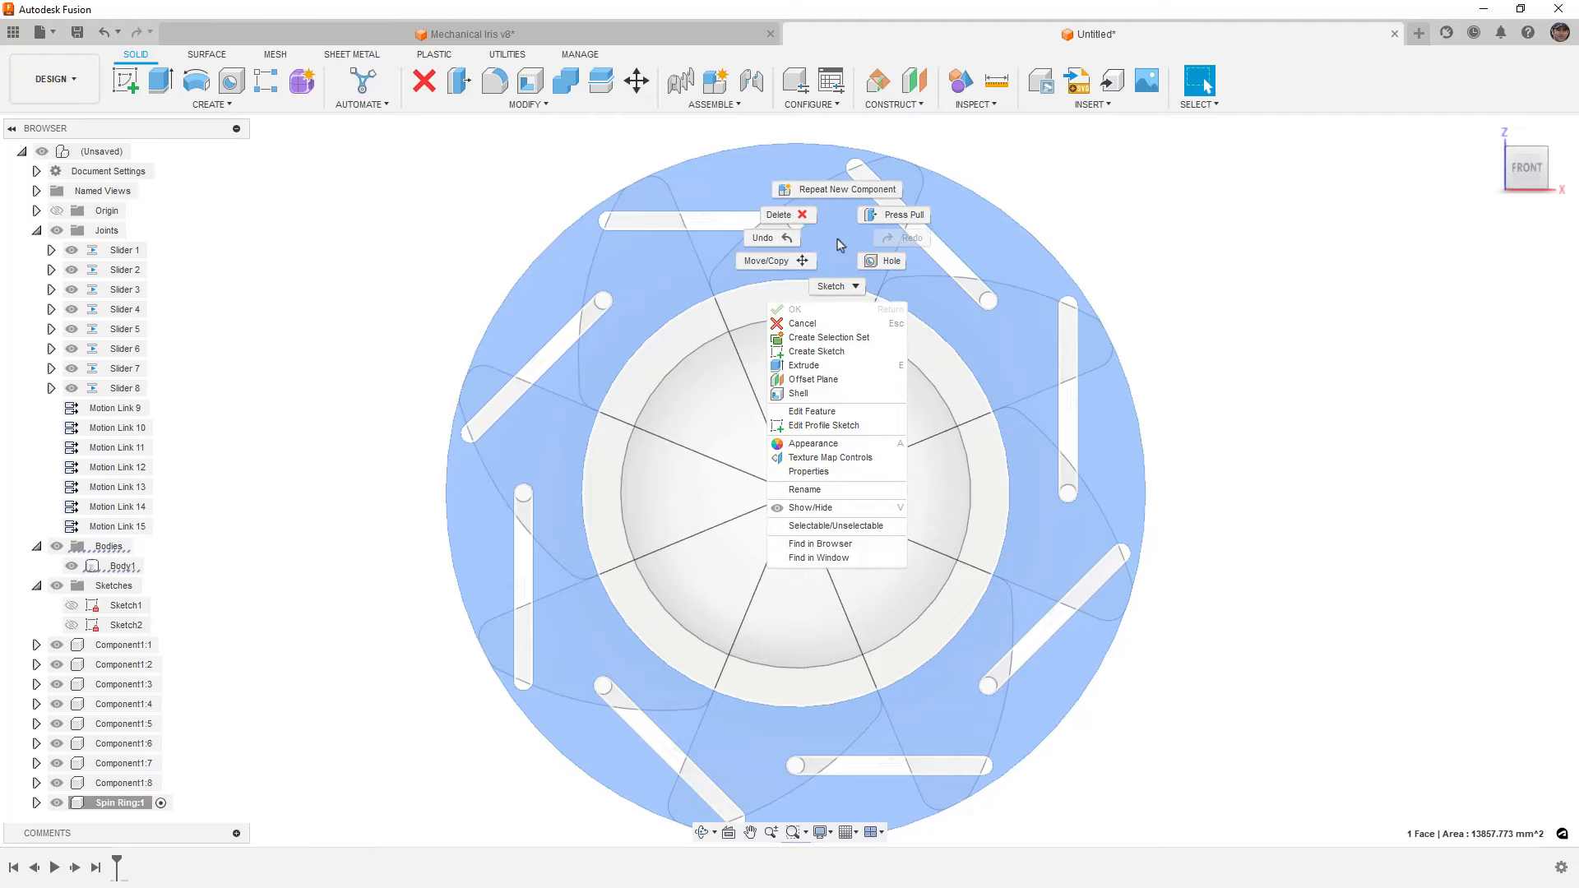
click(839, 352)
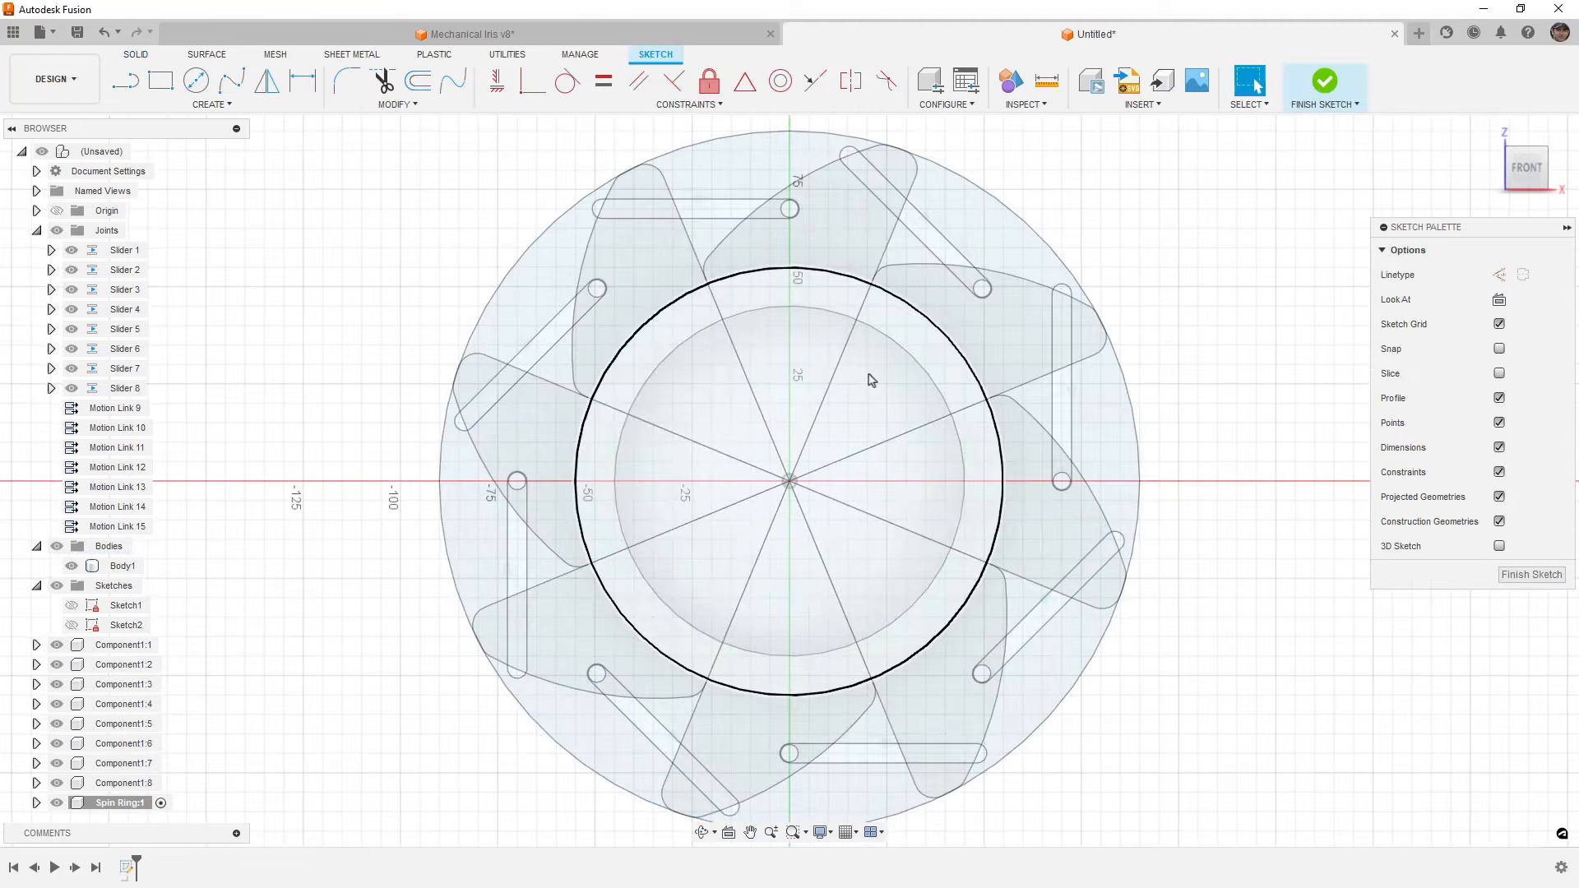
drag(505, 152, 1192, 745)
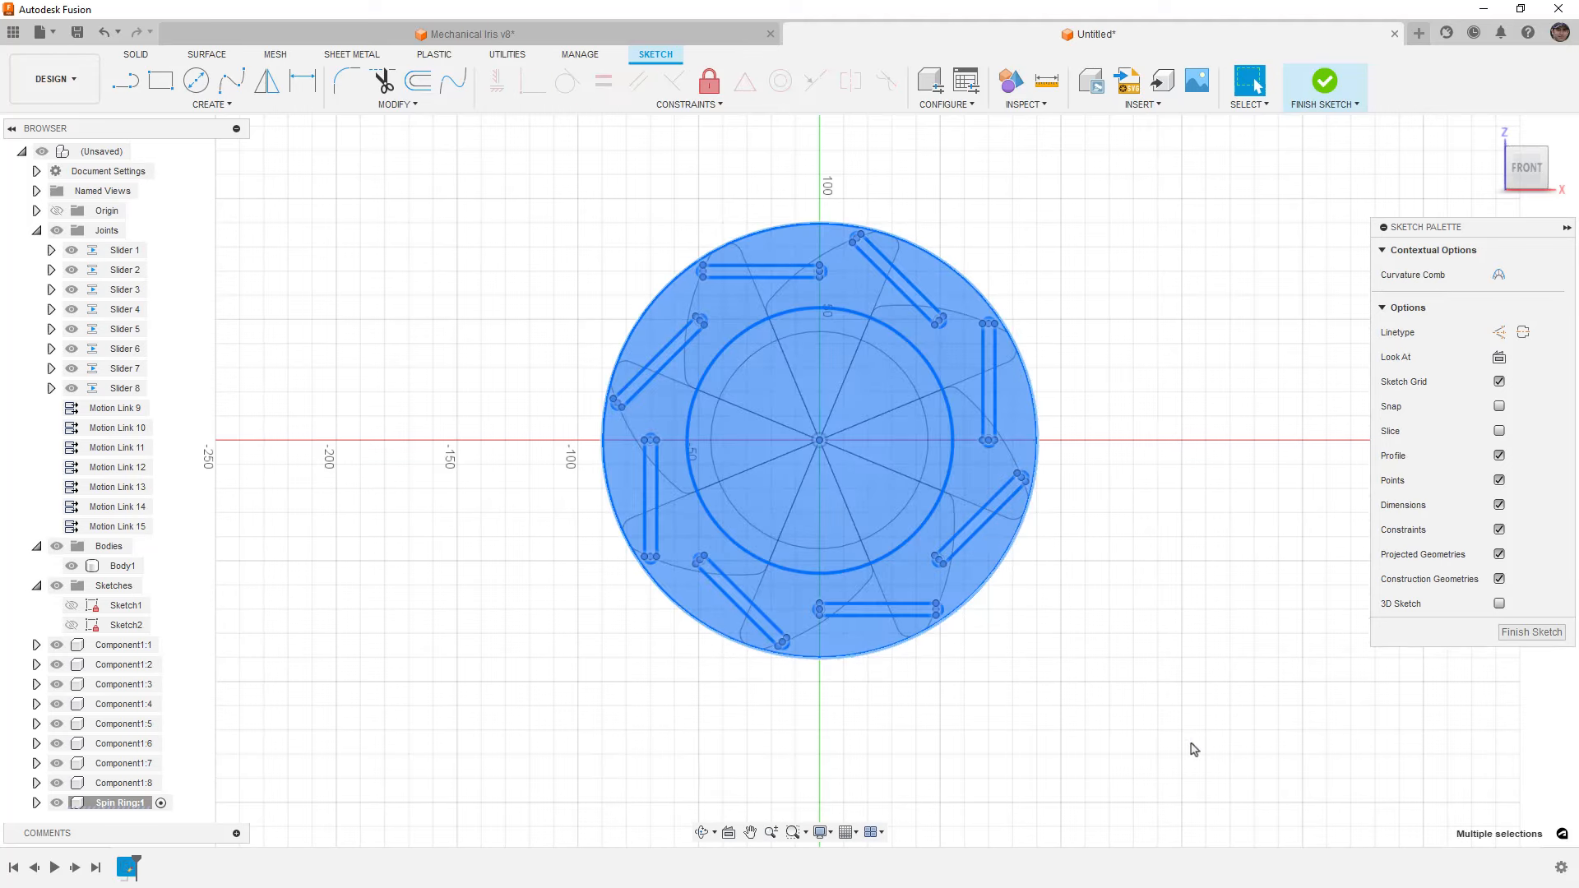
click(1500, 333)
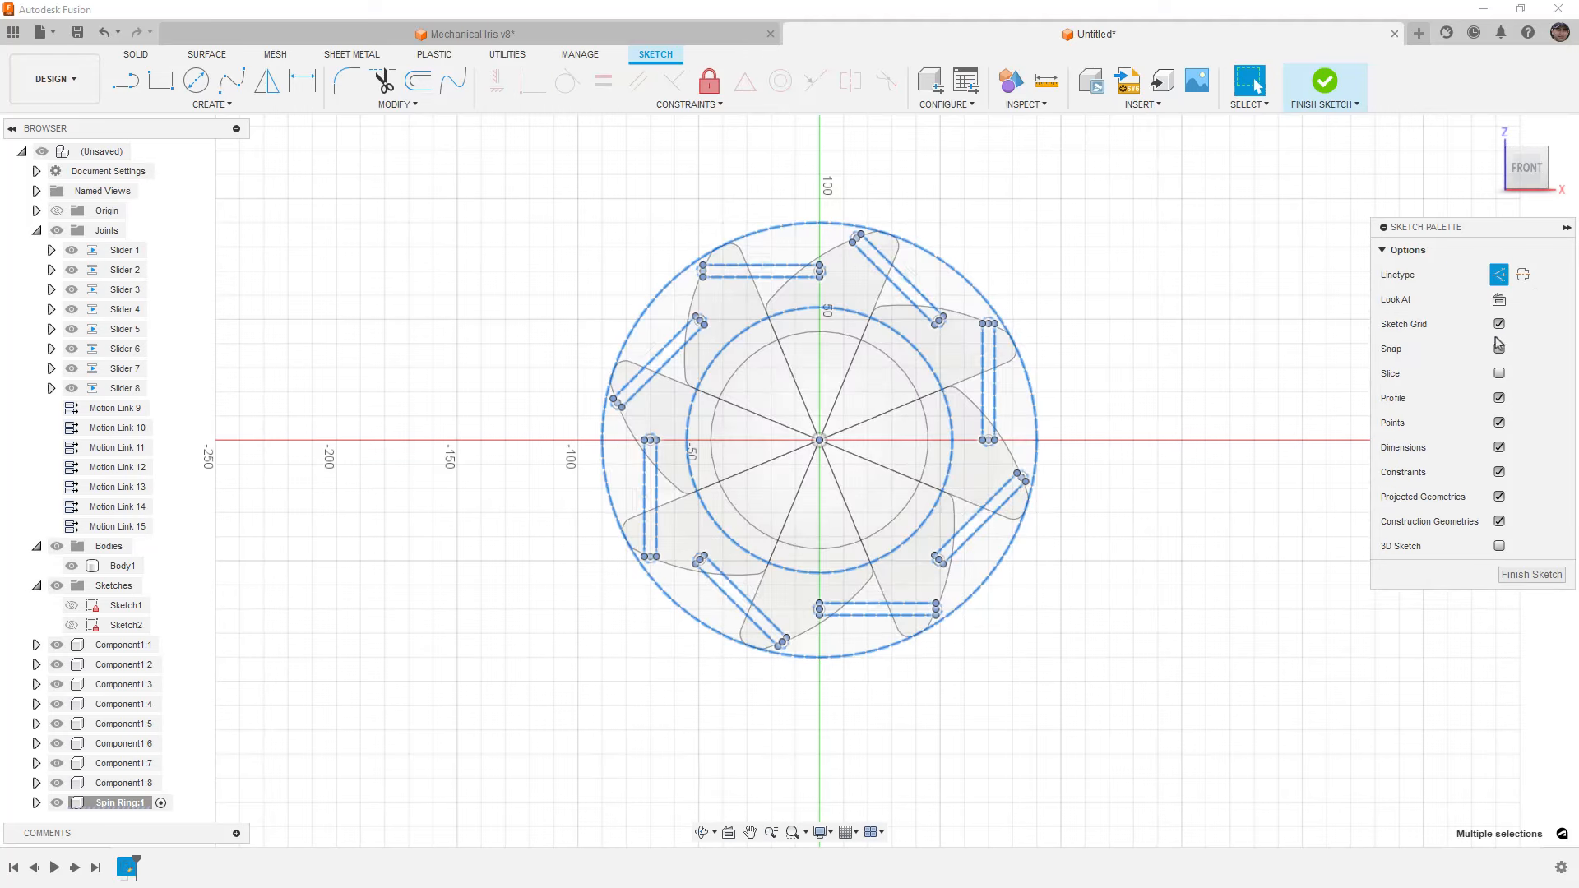
click(1177, 342)
Change the 110 mm lip circle and the 180 mm outer circle back from construction to normal sketch lines
scroll(823, 284, up, 5)
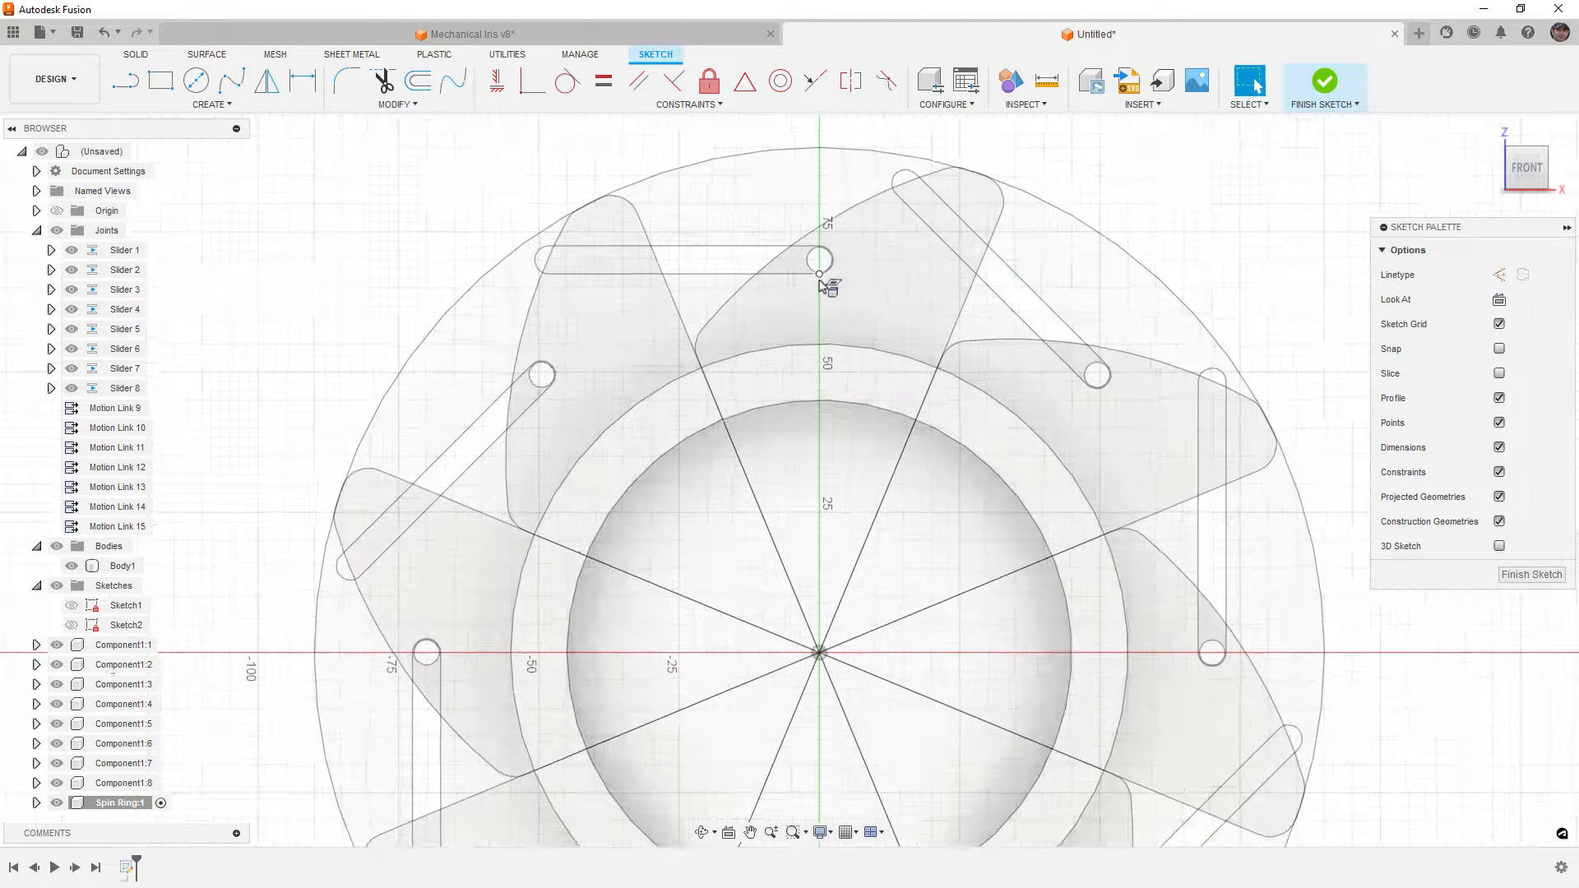
scroll(820, 282, up, 3)
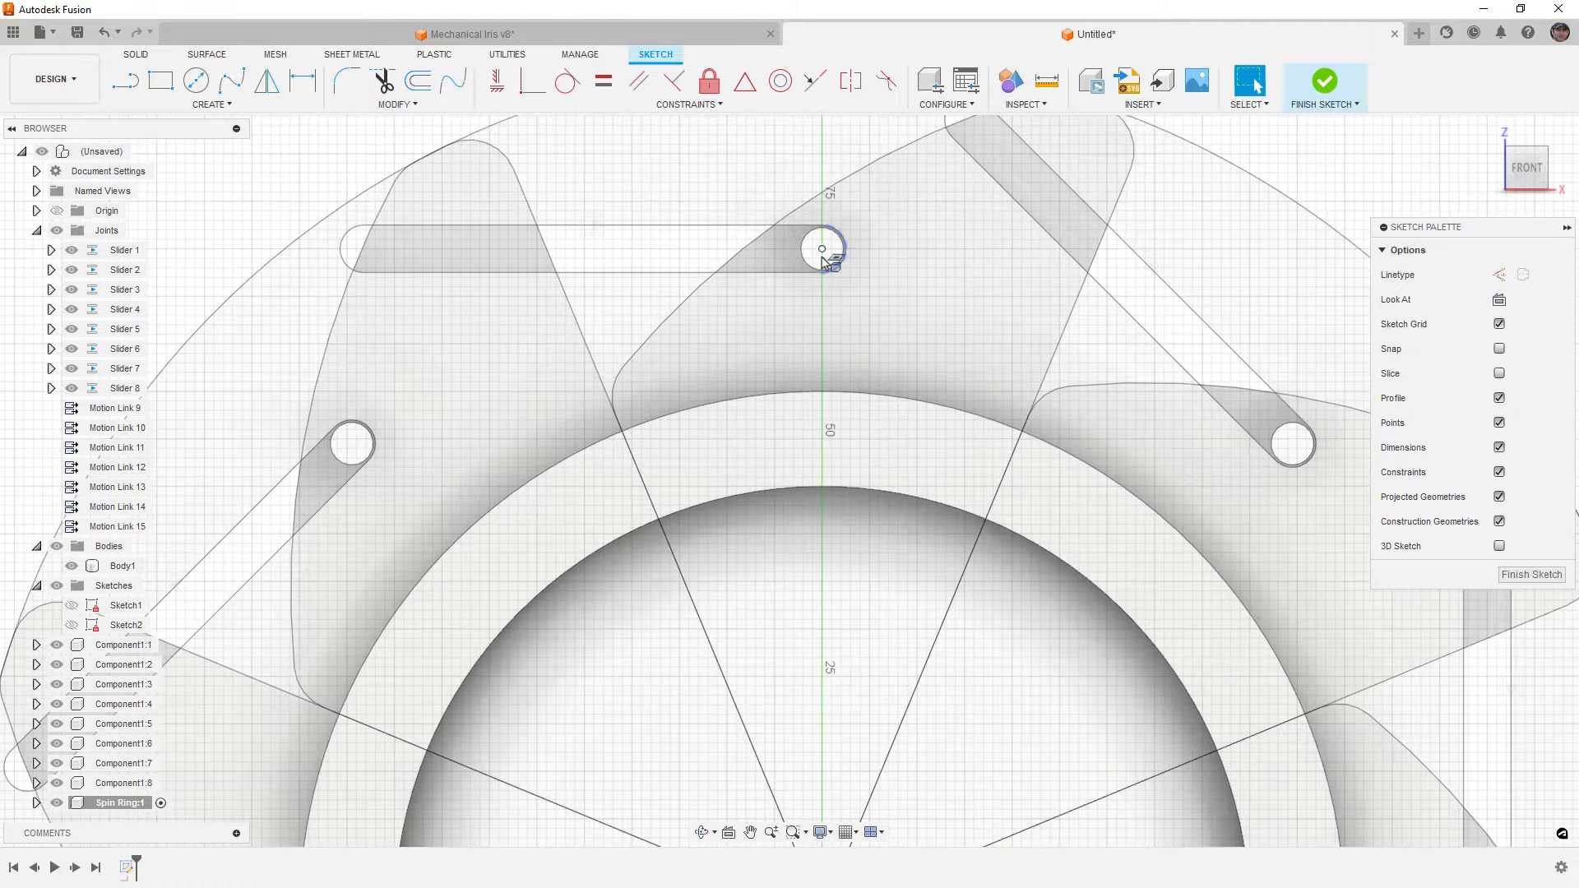
scroll(823, 254, down, 5)
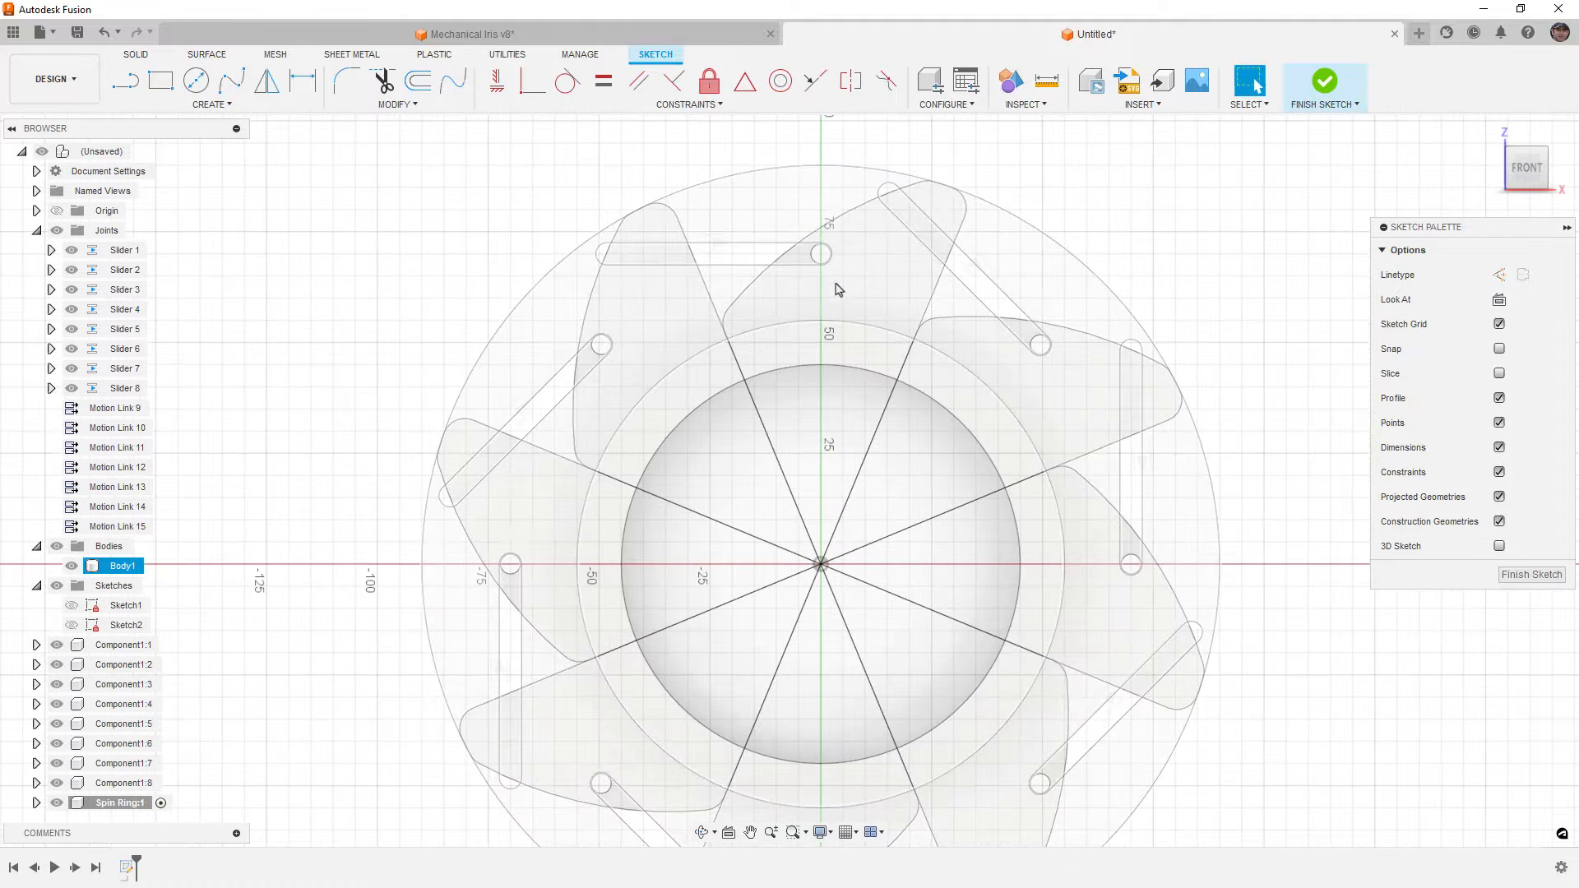
click(852, 327)
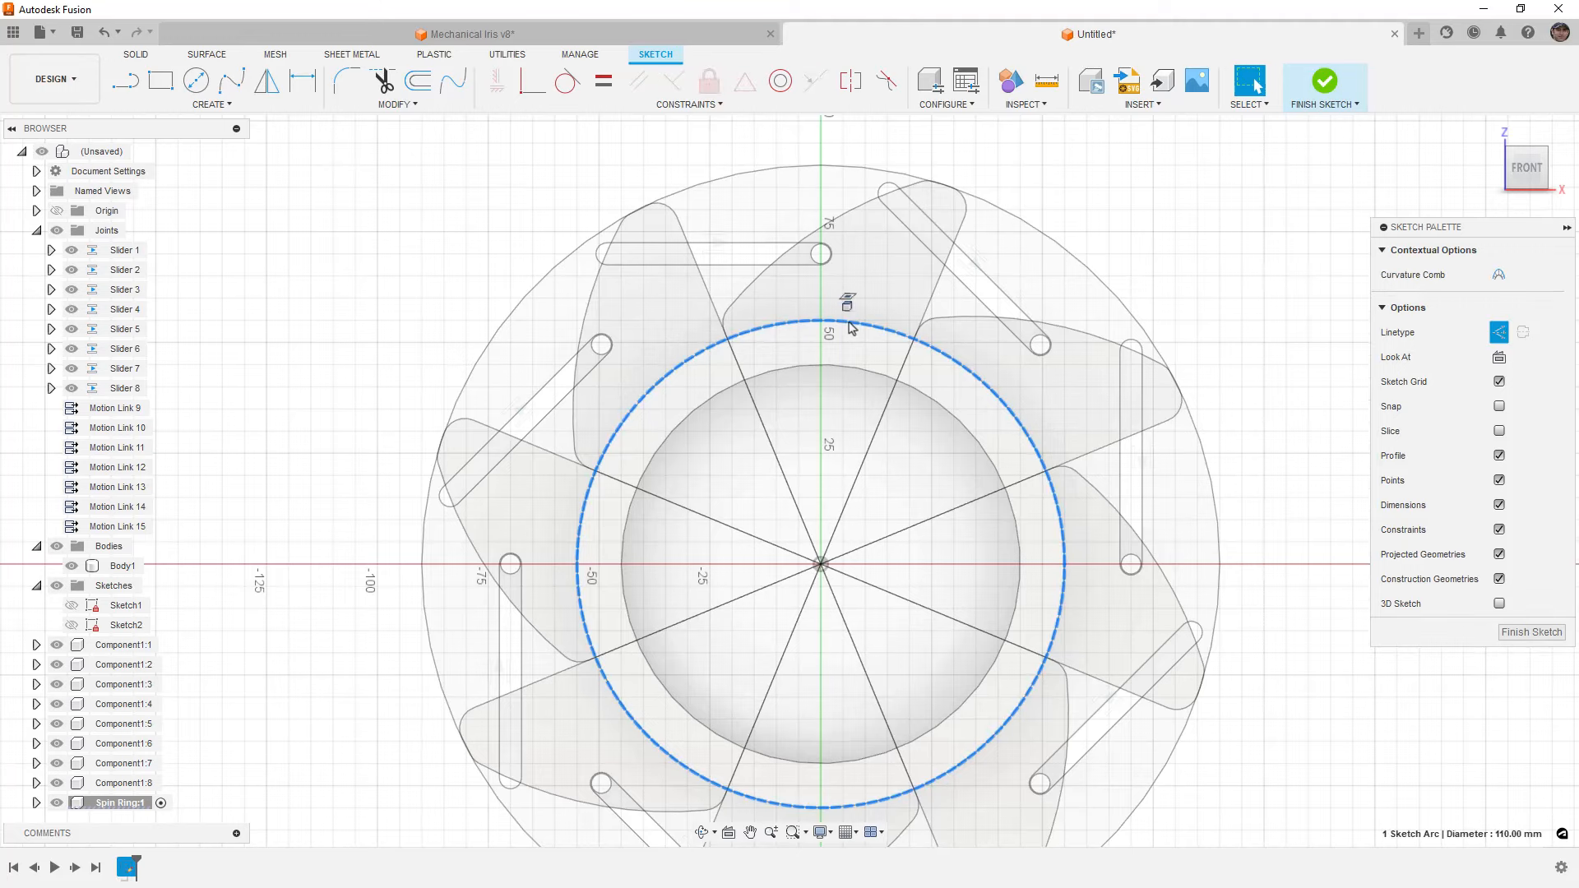
click(1500, 332)
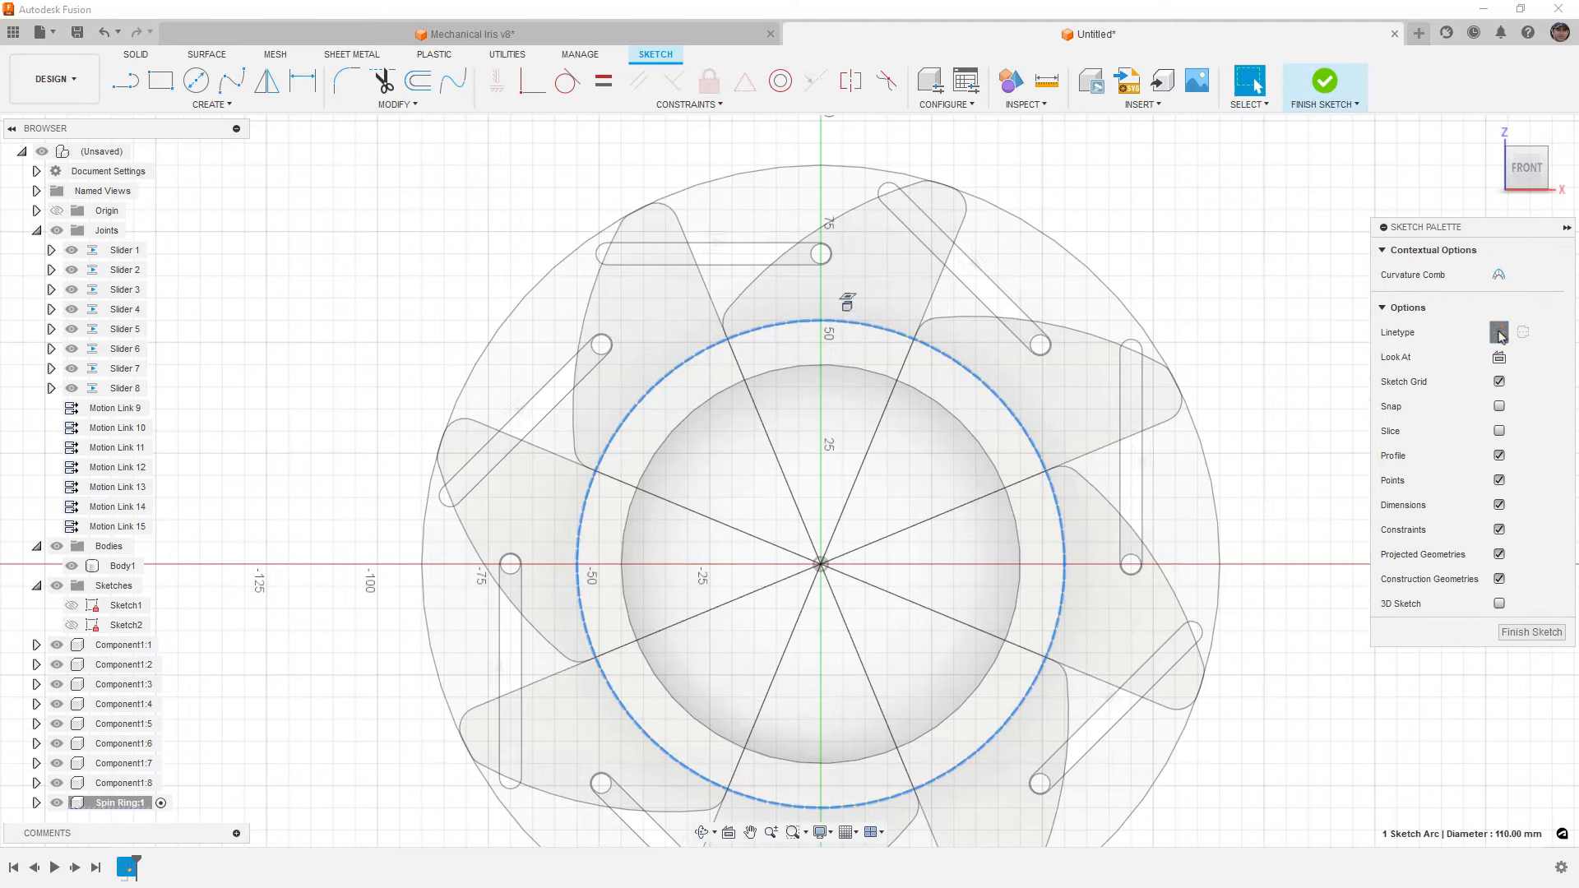
click(954, 173)
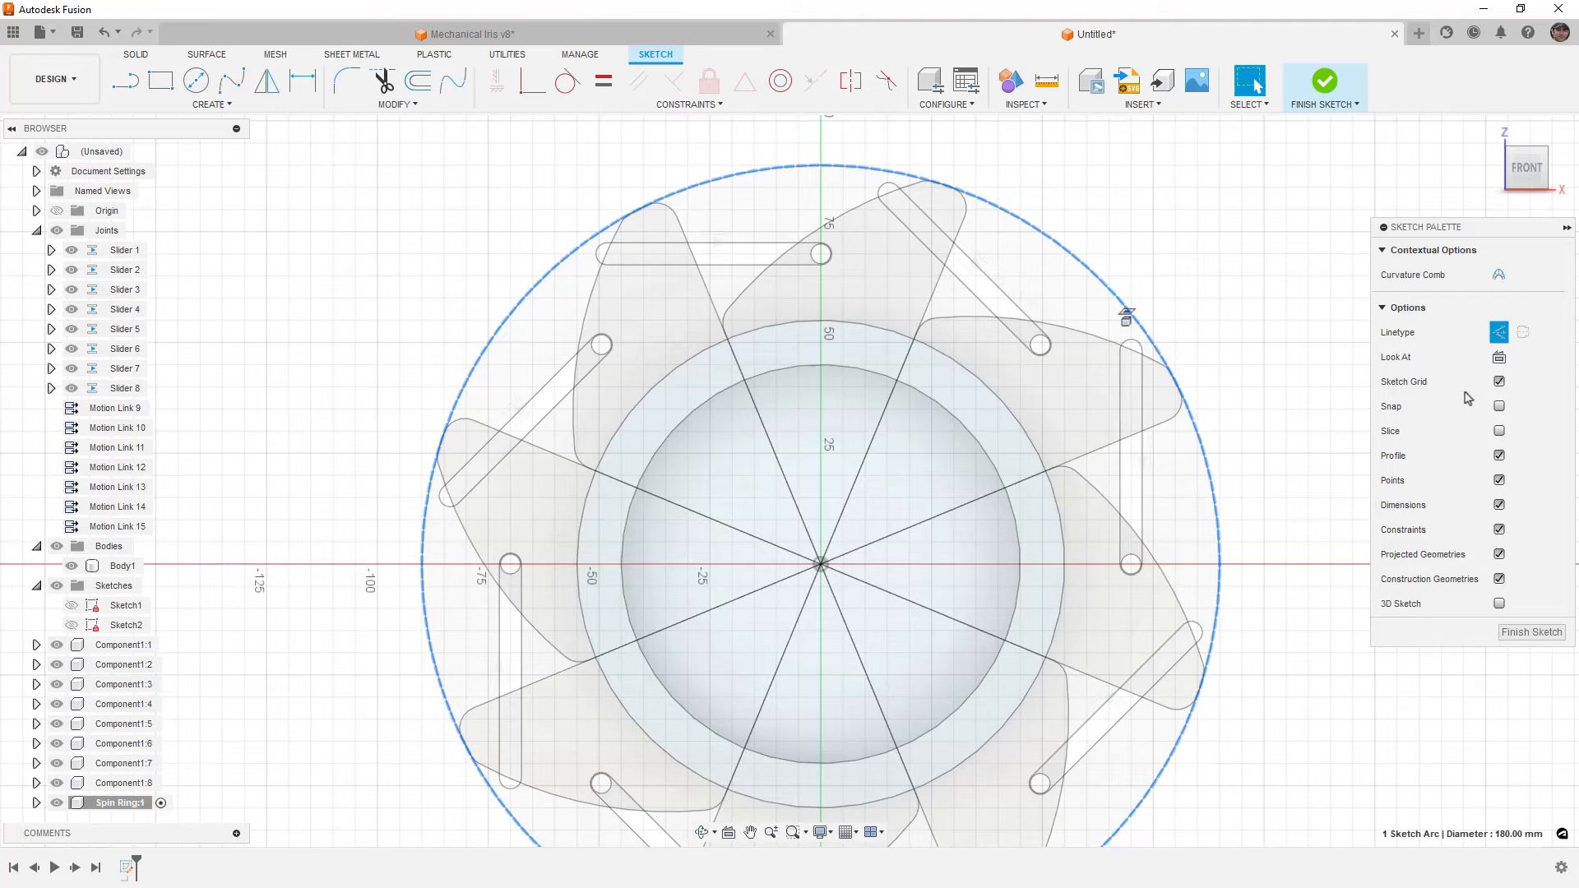
click(1509, 338)
click(1086, 148)
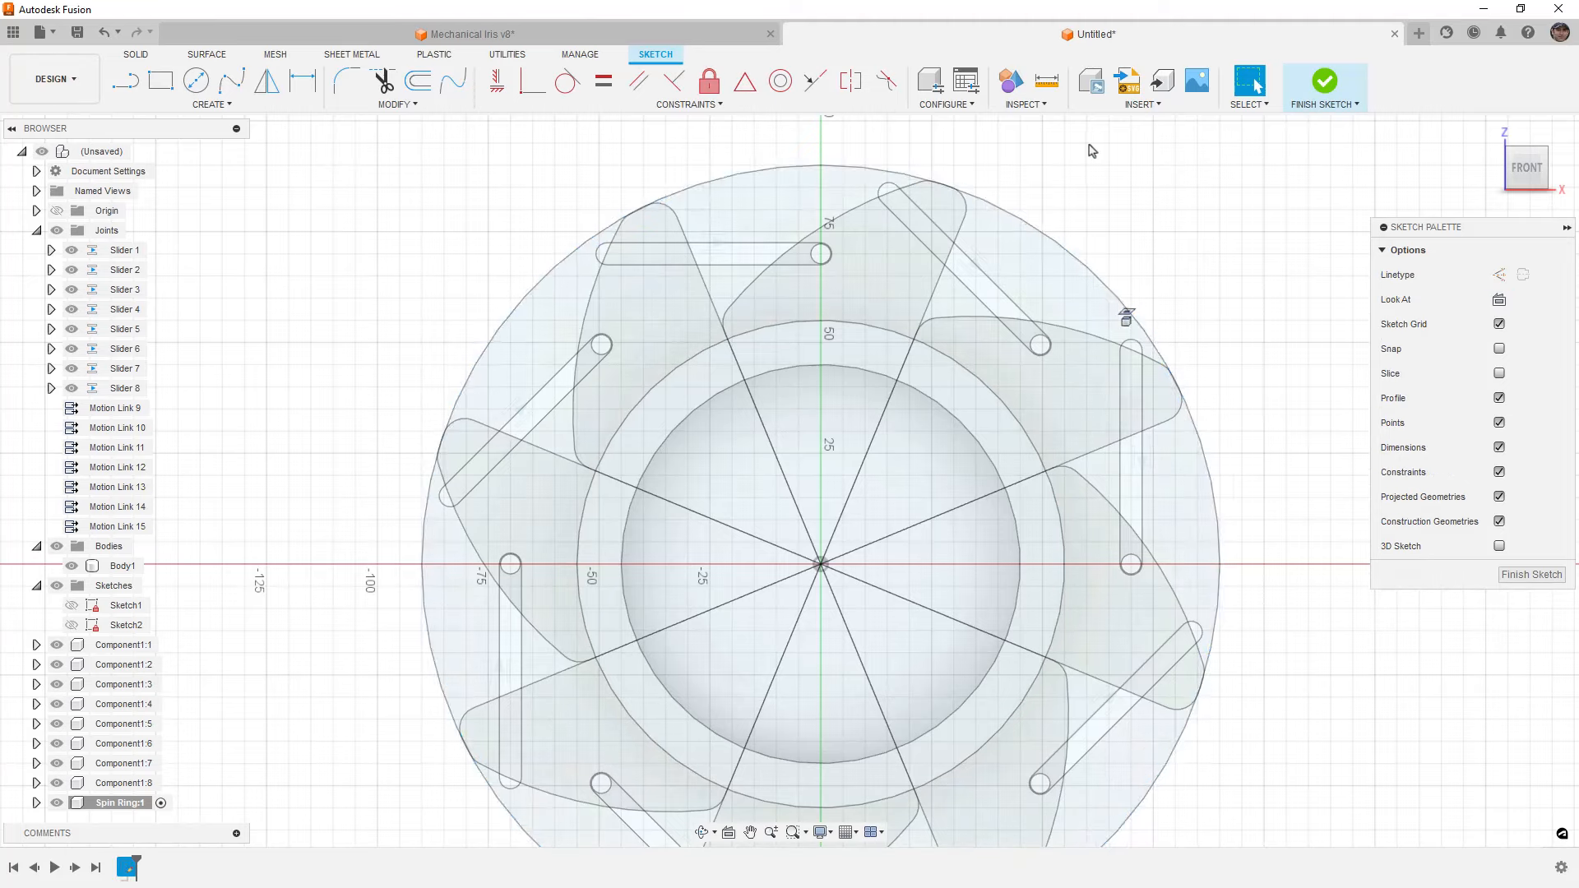
Make Sketch1 visible and project its 170 mm construction circle into the spin ring sketch with the projection link on
scroll(836, 273, up, 4)
scroll(837, 274, up, 2)
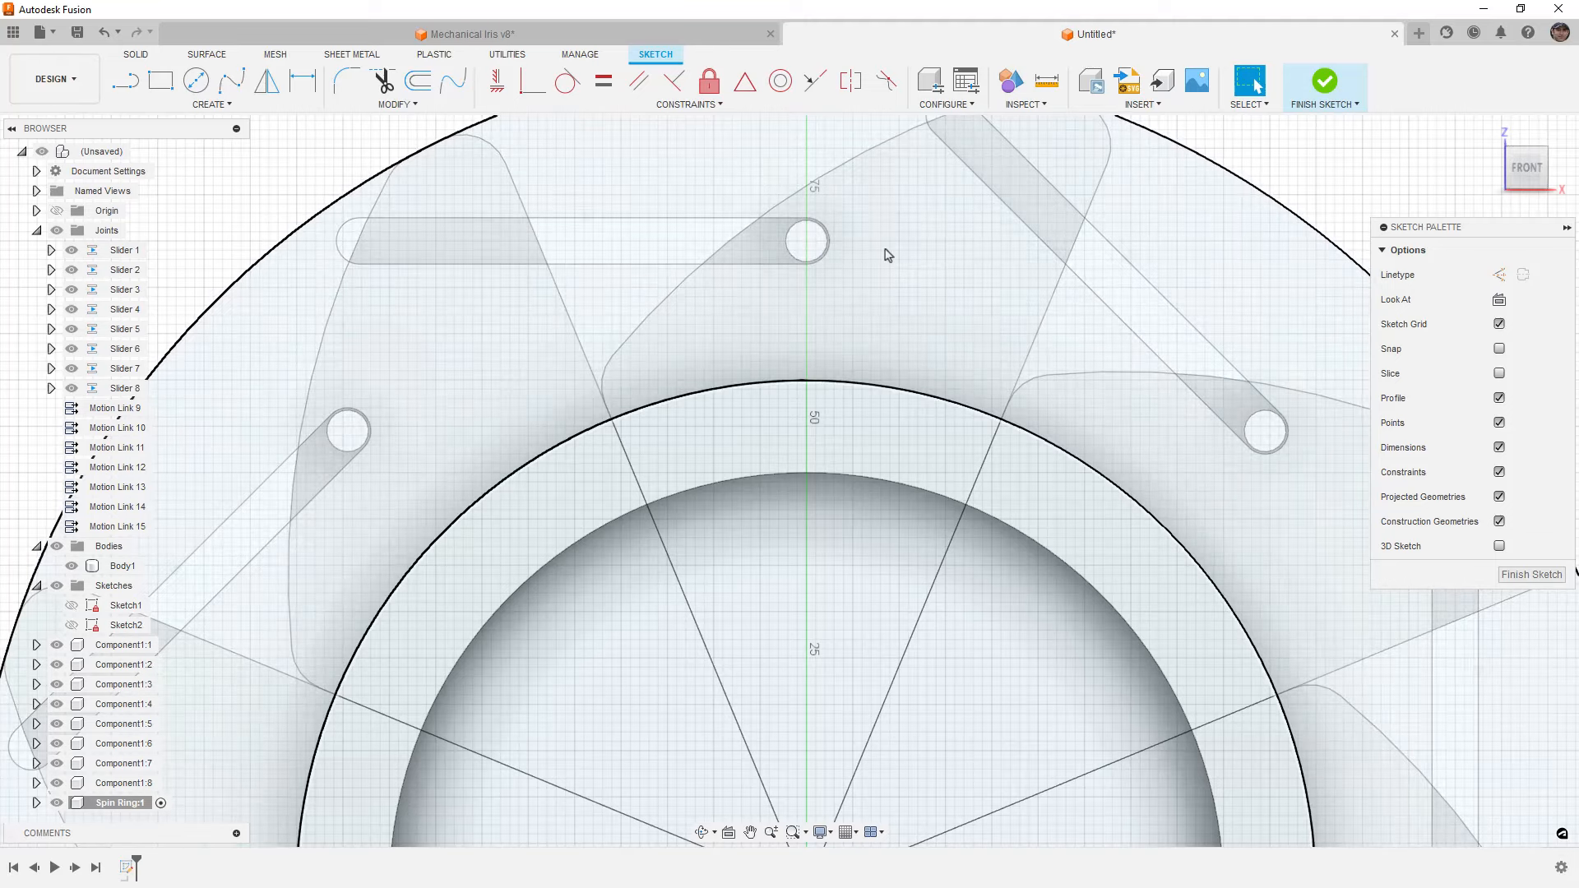
middle_drag(885, 254, 905, 384)
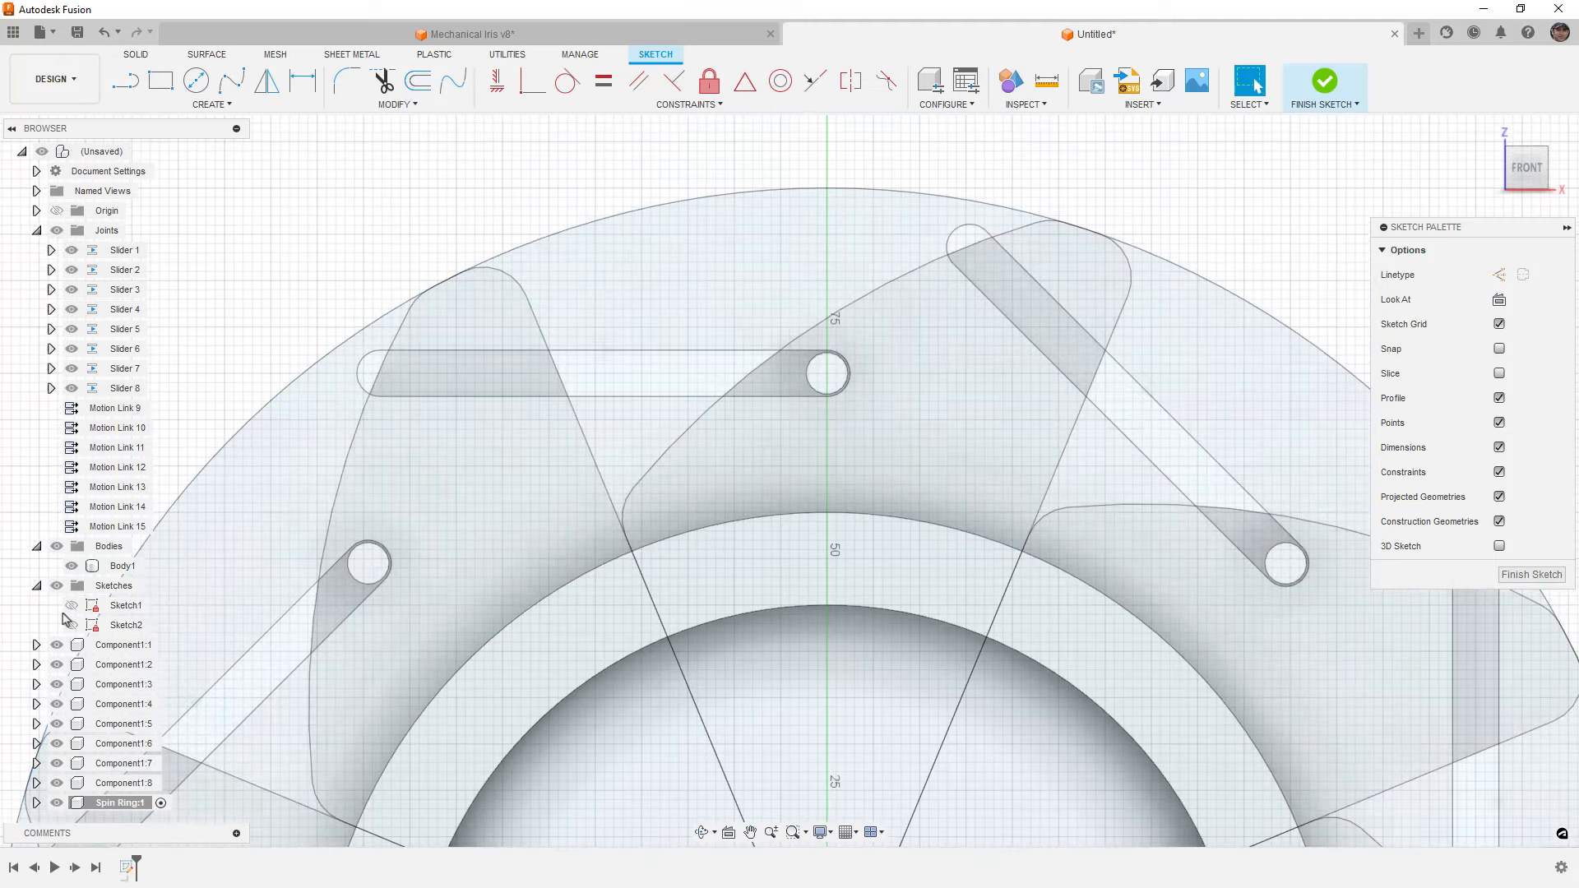
click(72, 607)
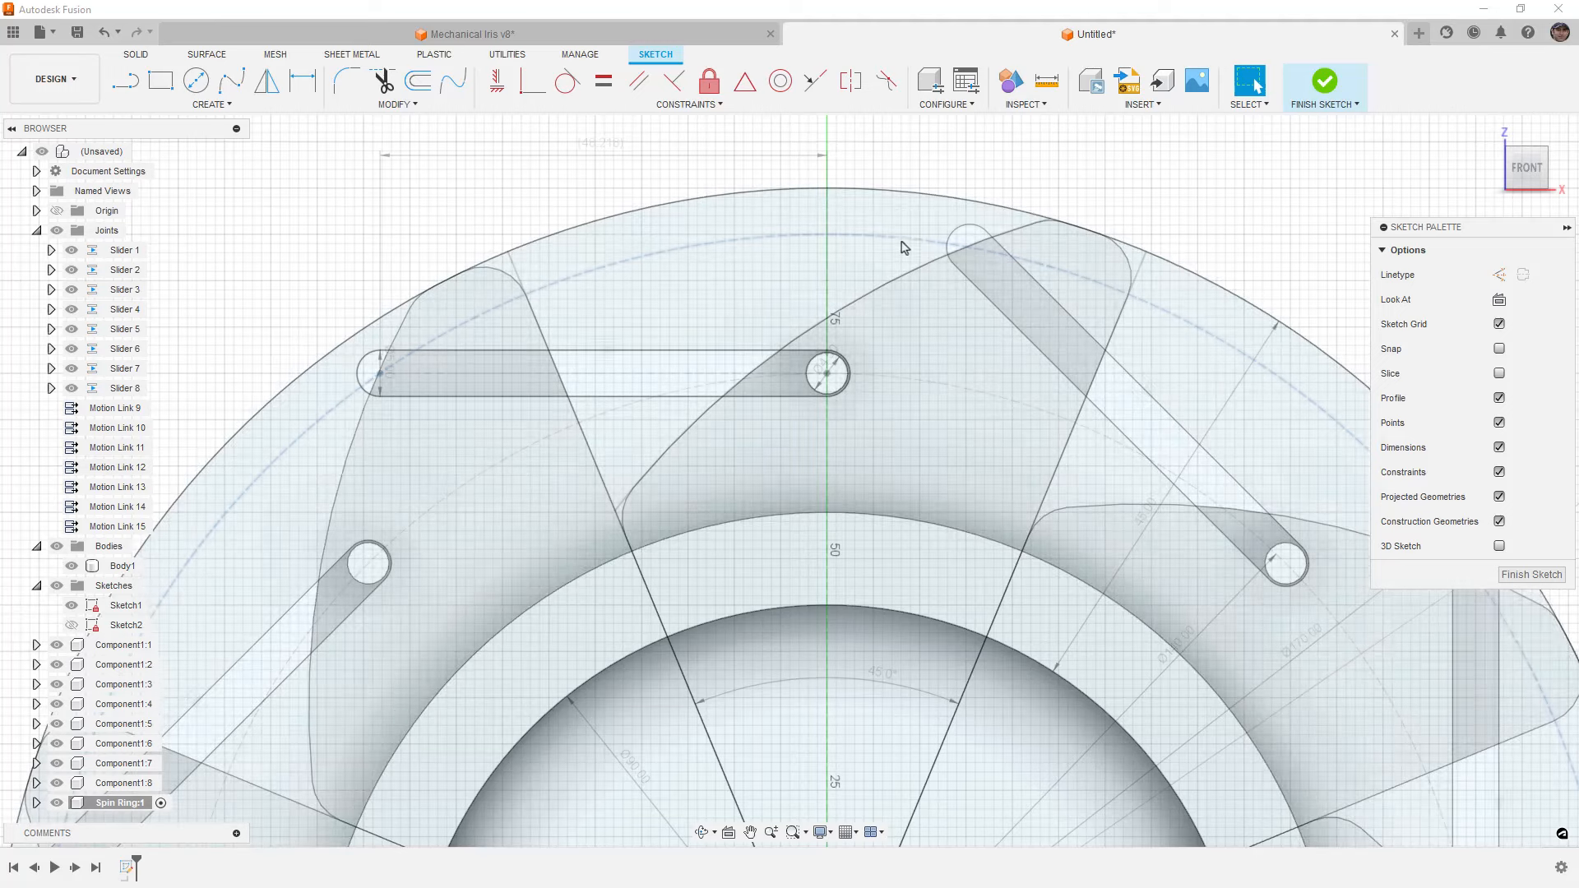
click(903, 241)
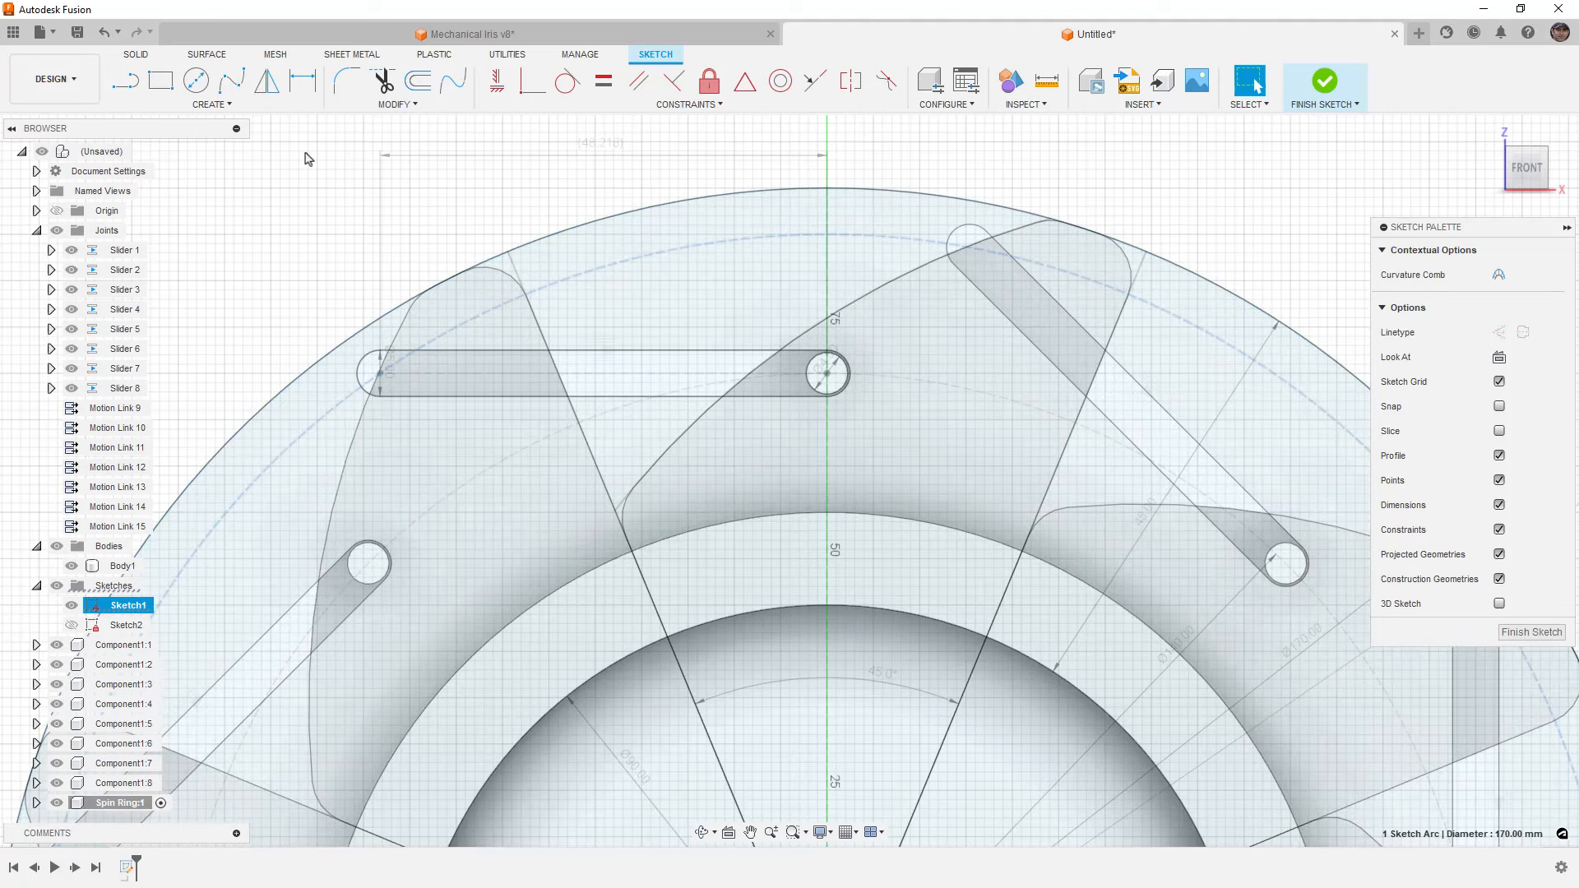
click(216, 104)
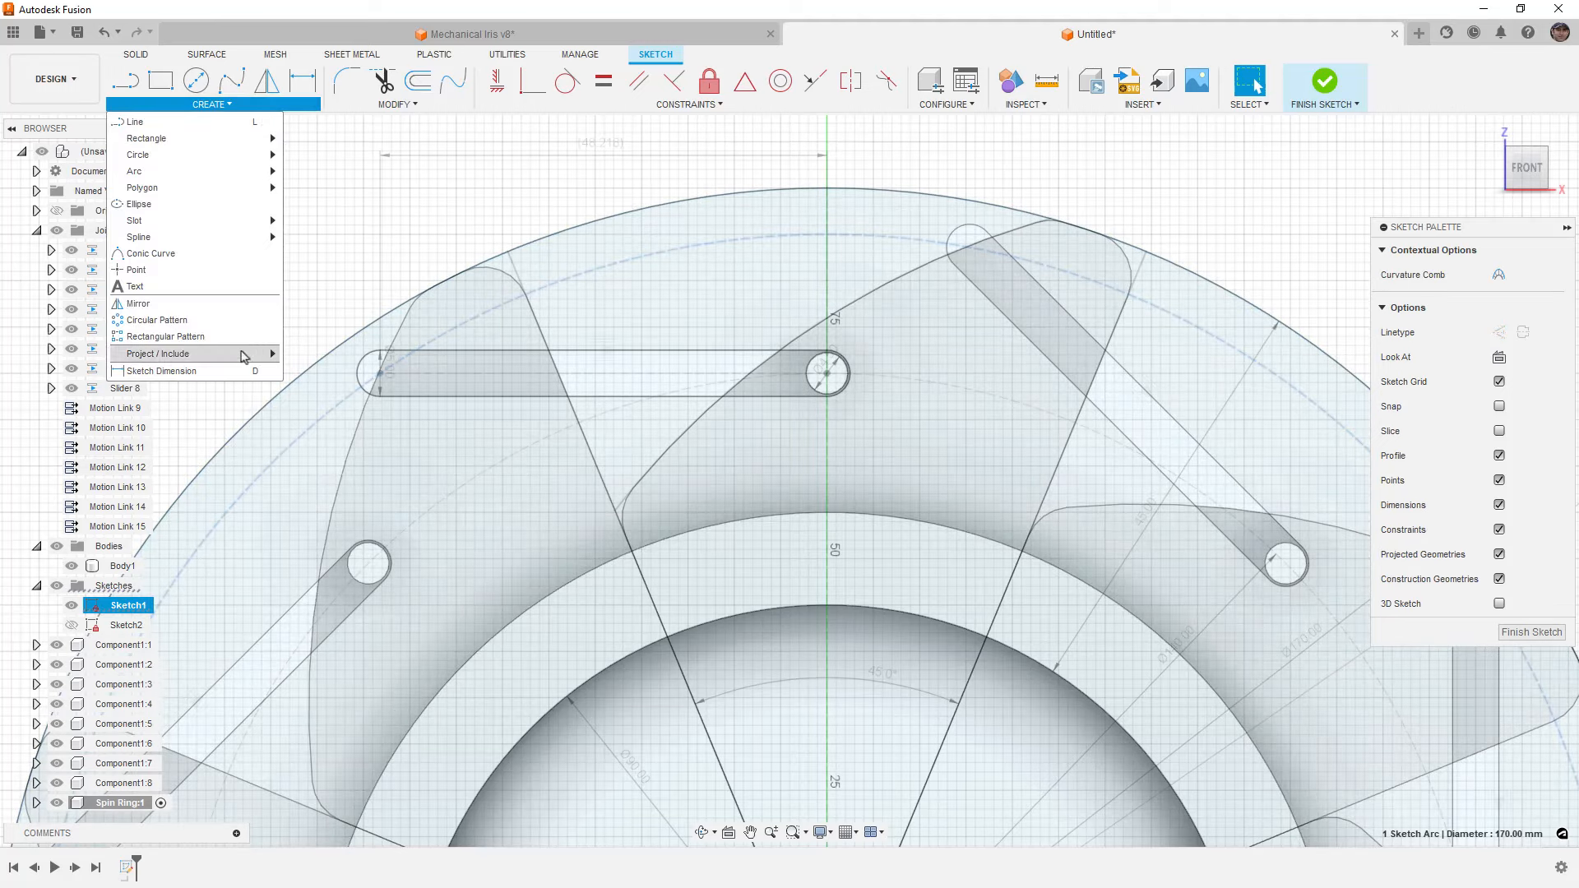
mouse_move(245, 360)
click(311, 354)
click(329, 354)
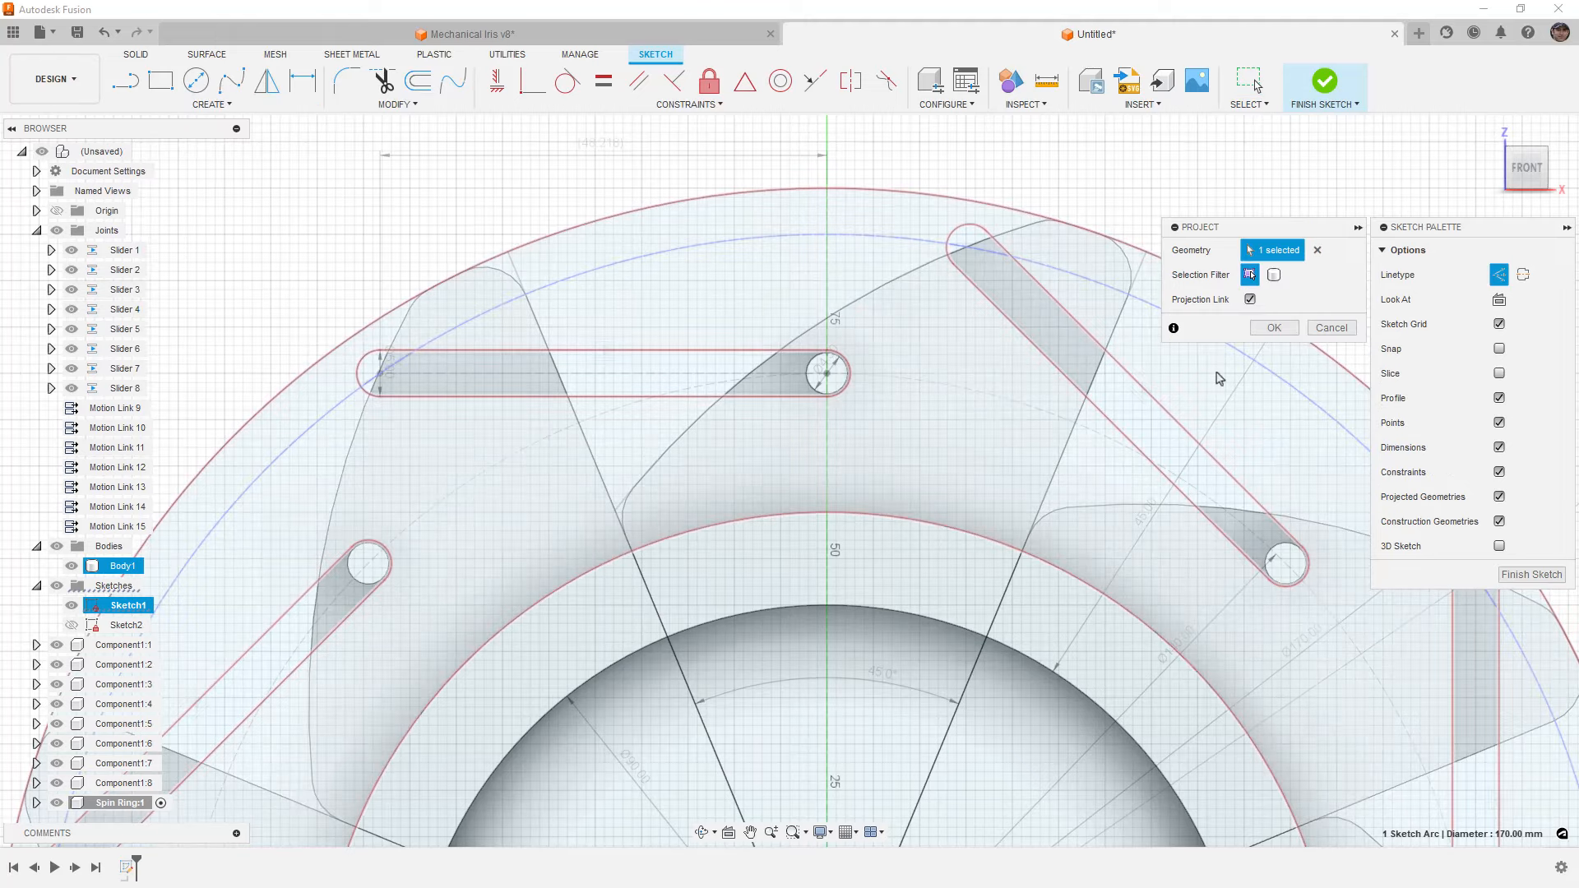
click(1287, 329)
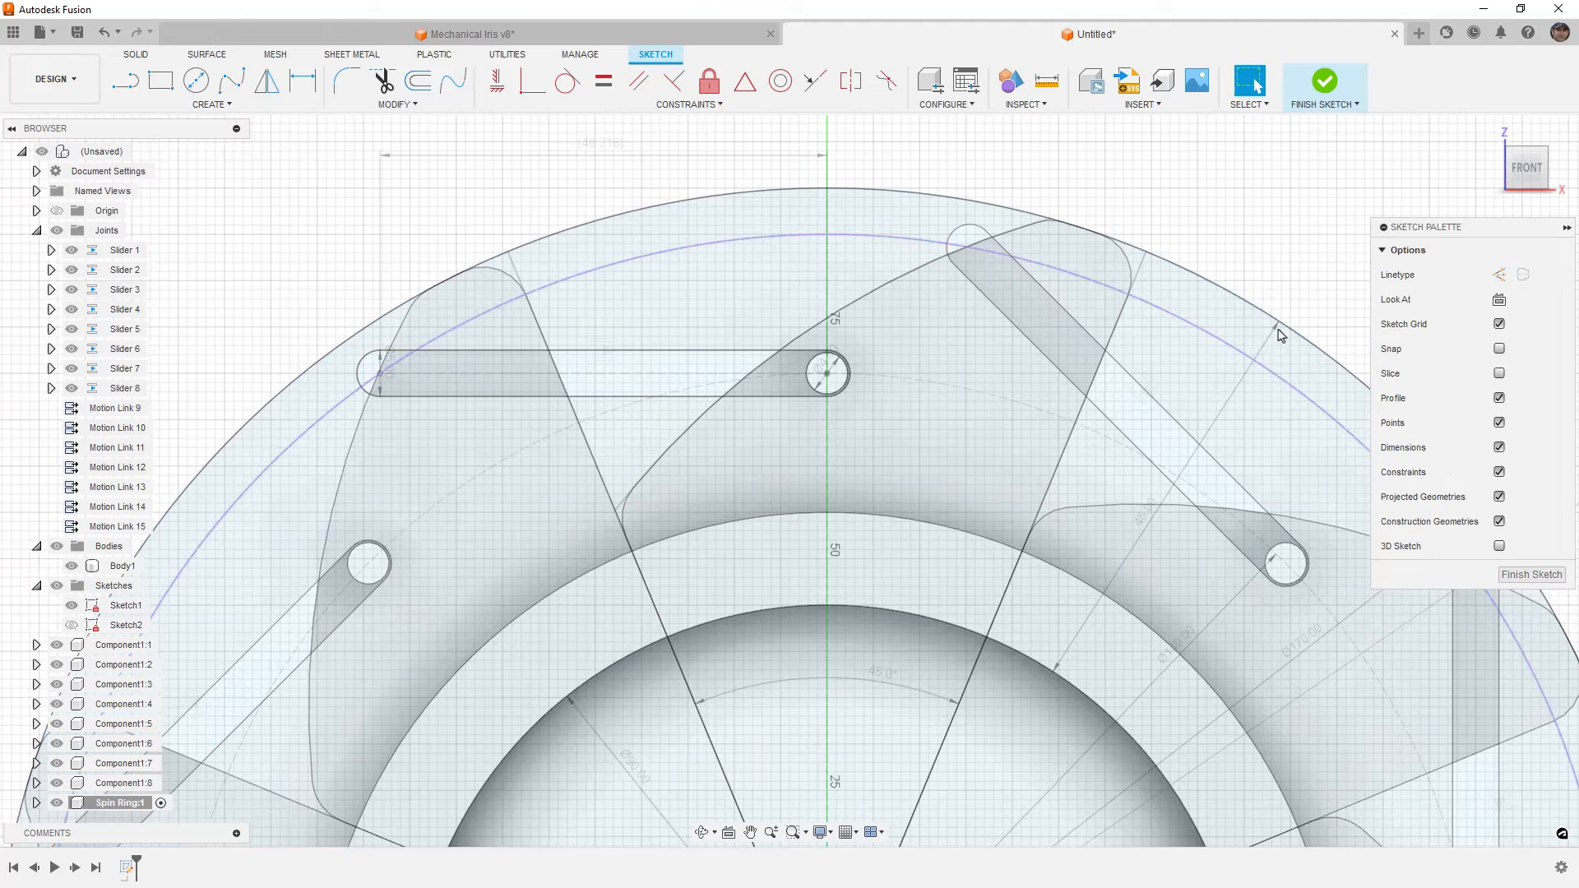
Hide Sketch1 and turn the projected 170 mm circle into construction geometry
click(881, 238)
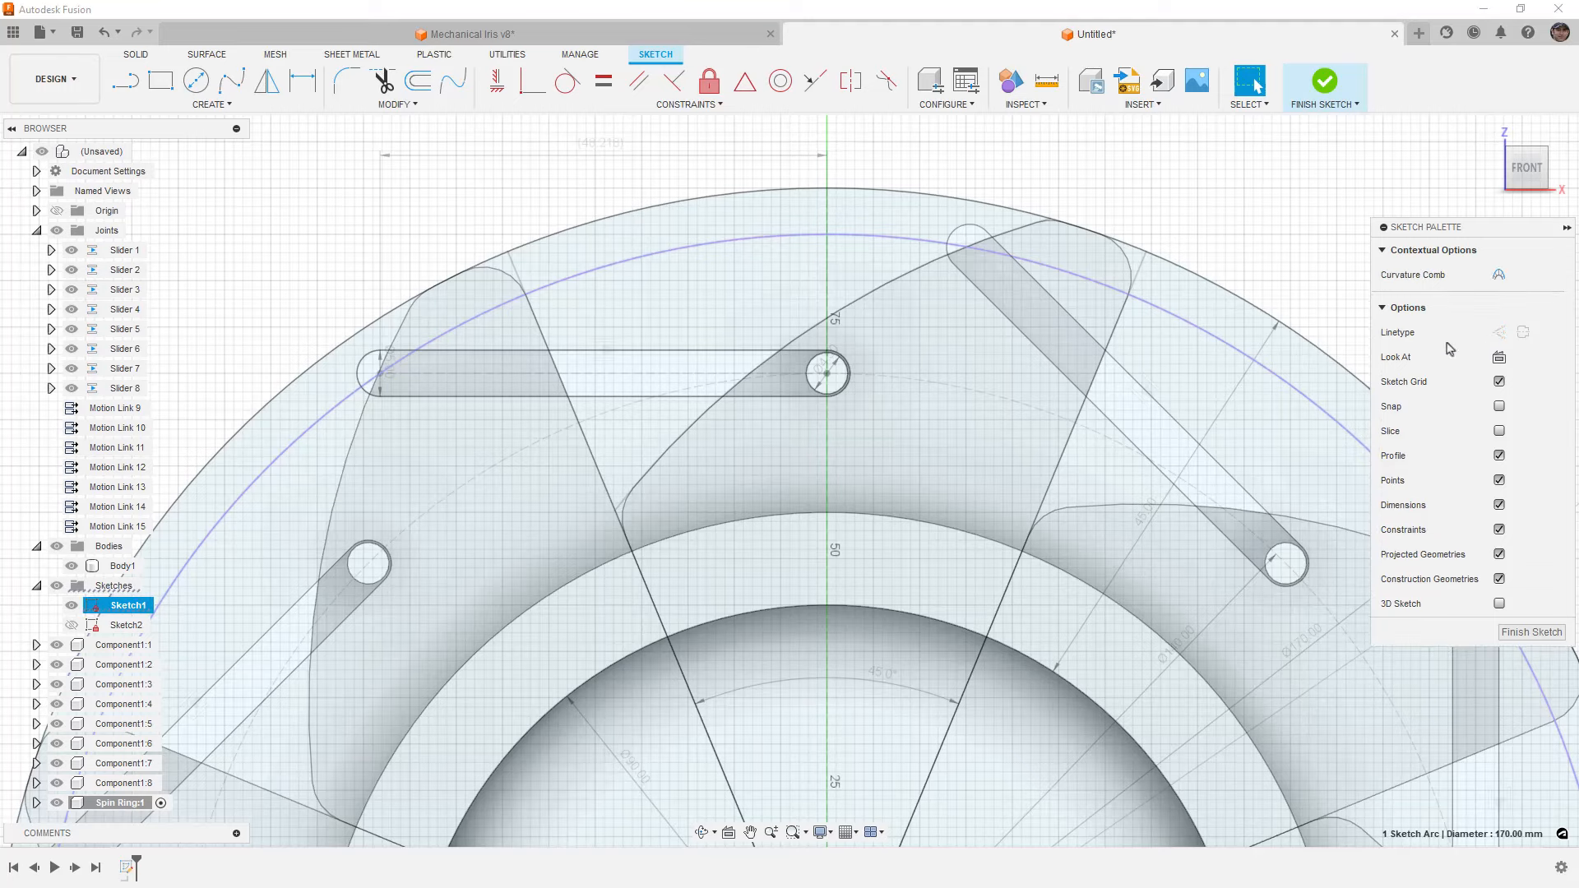
click(1200, 231)
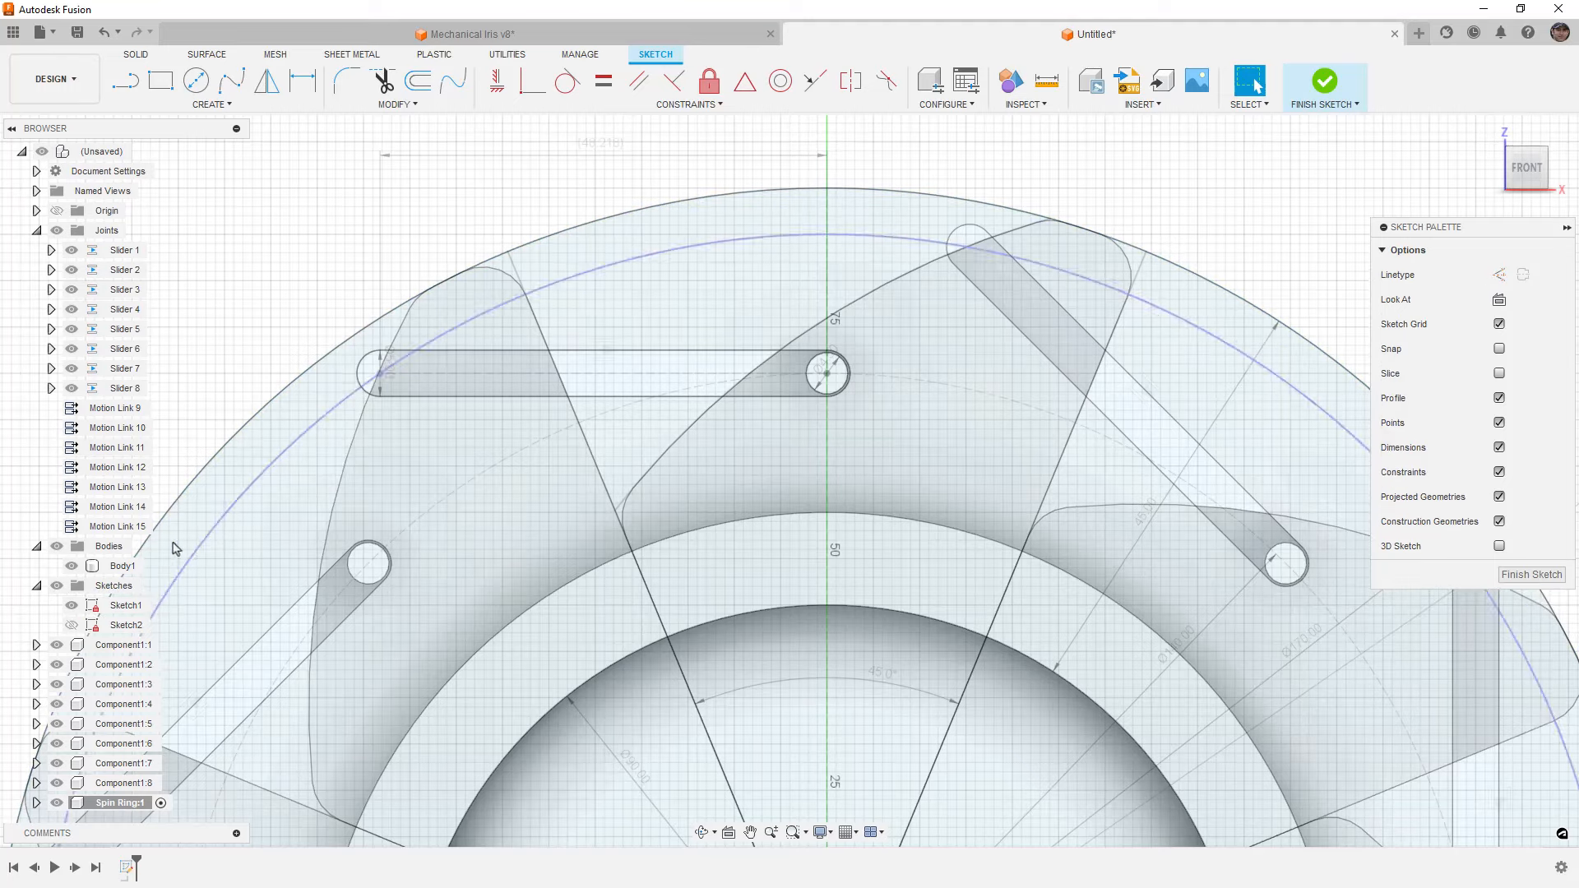
click(71, 605)
click(964, 249)
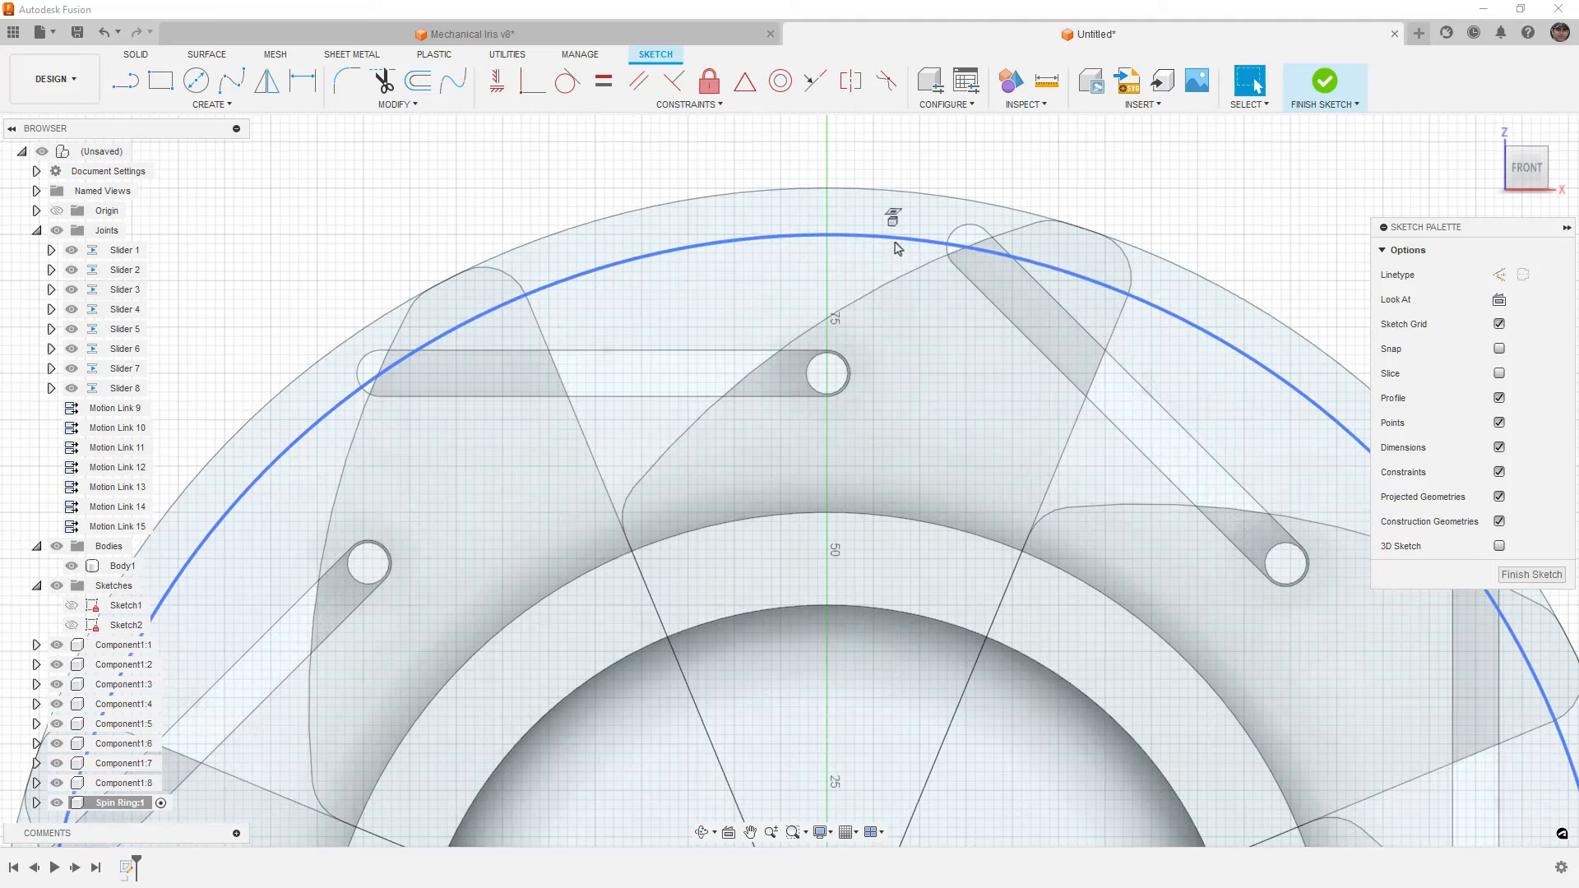
click(1500, 332)
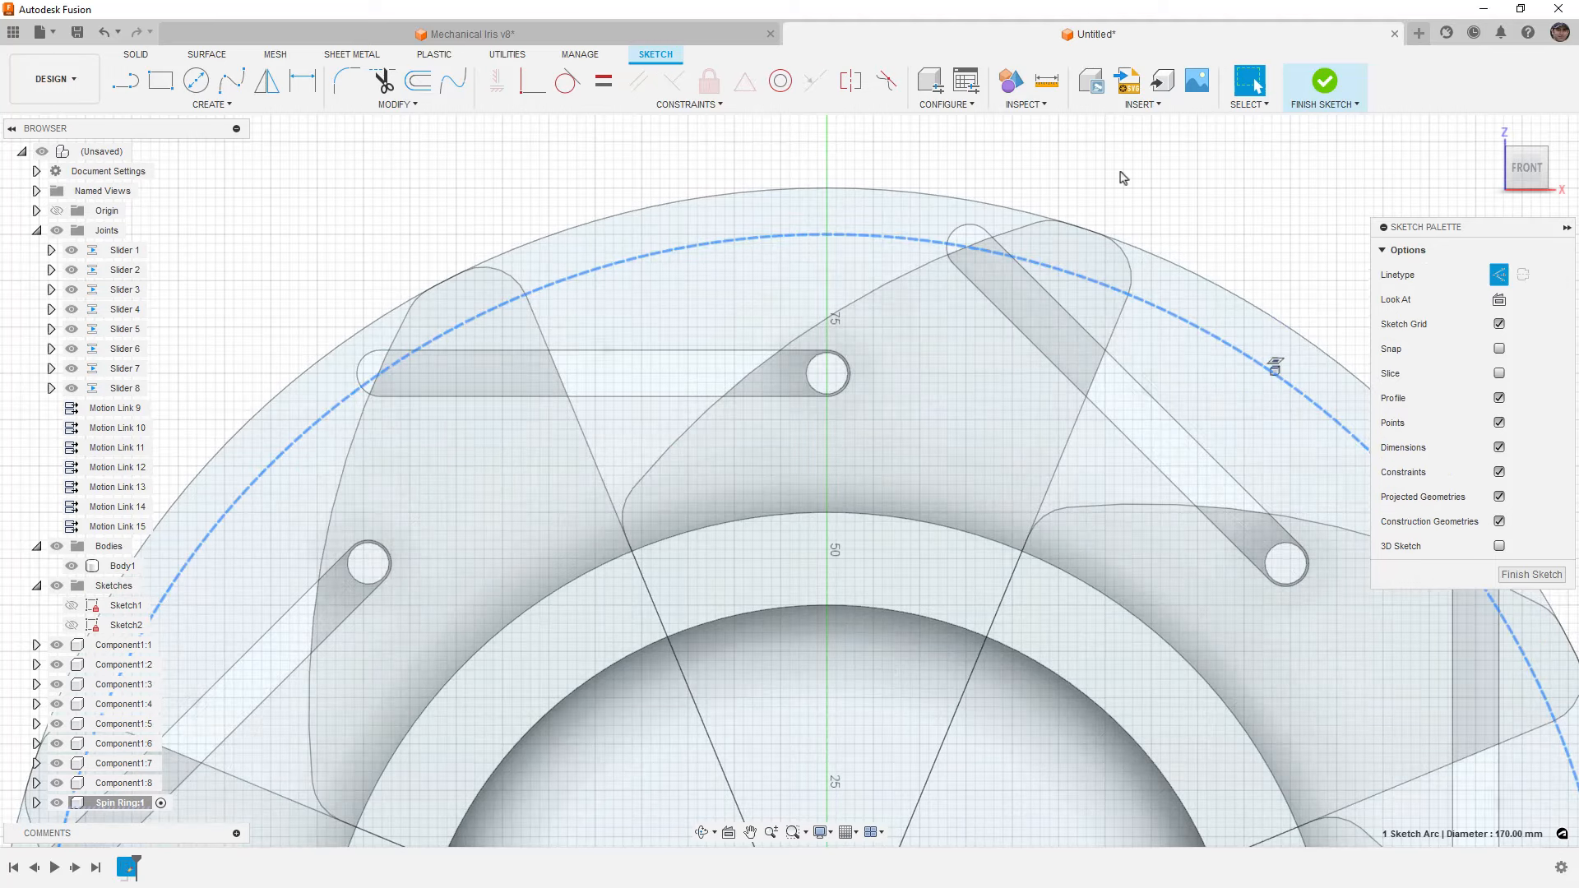
click(1115, 175)
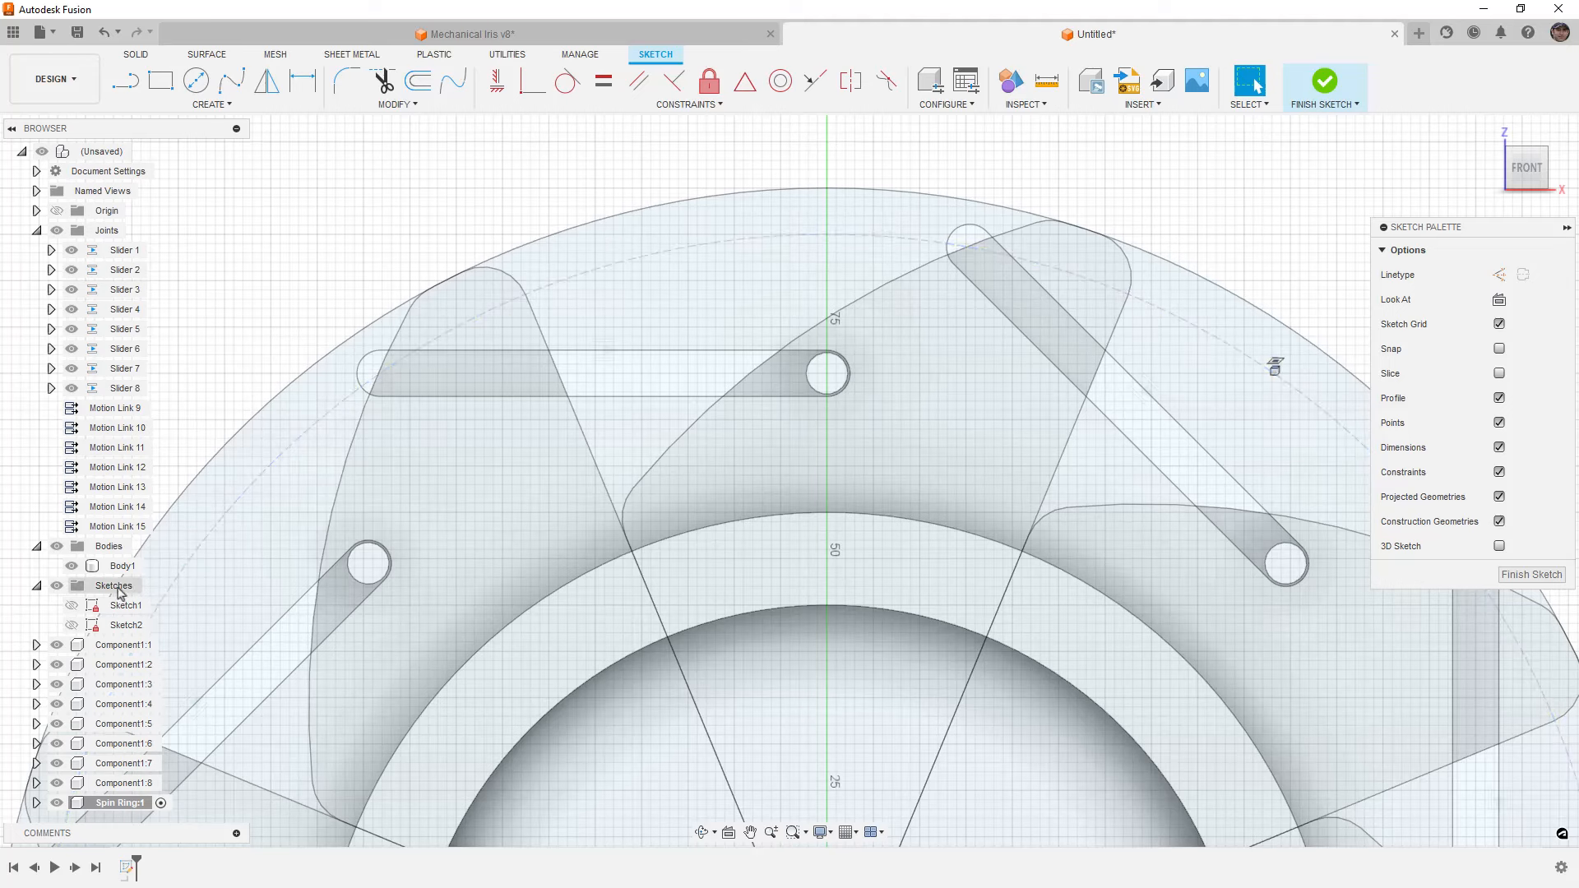
Show Sketch1, examine the depth and parent selection choices for the overlapping 170 mm arcs, and hide Sketch1 again
click(71, 606)
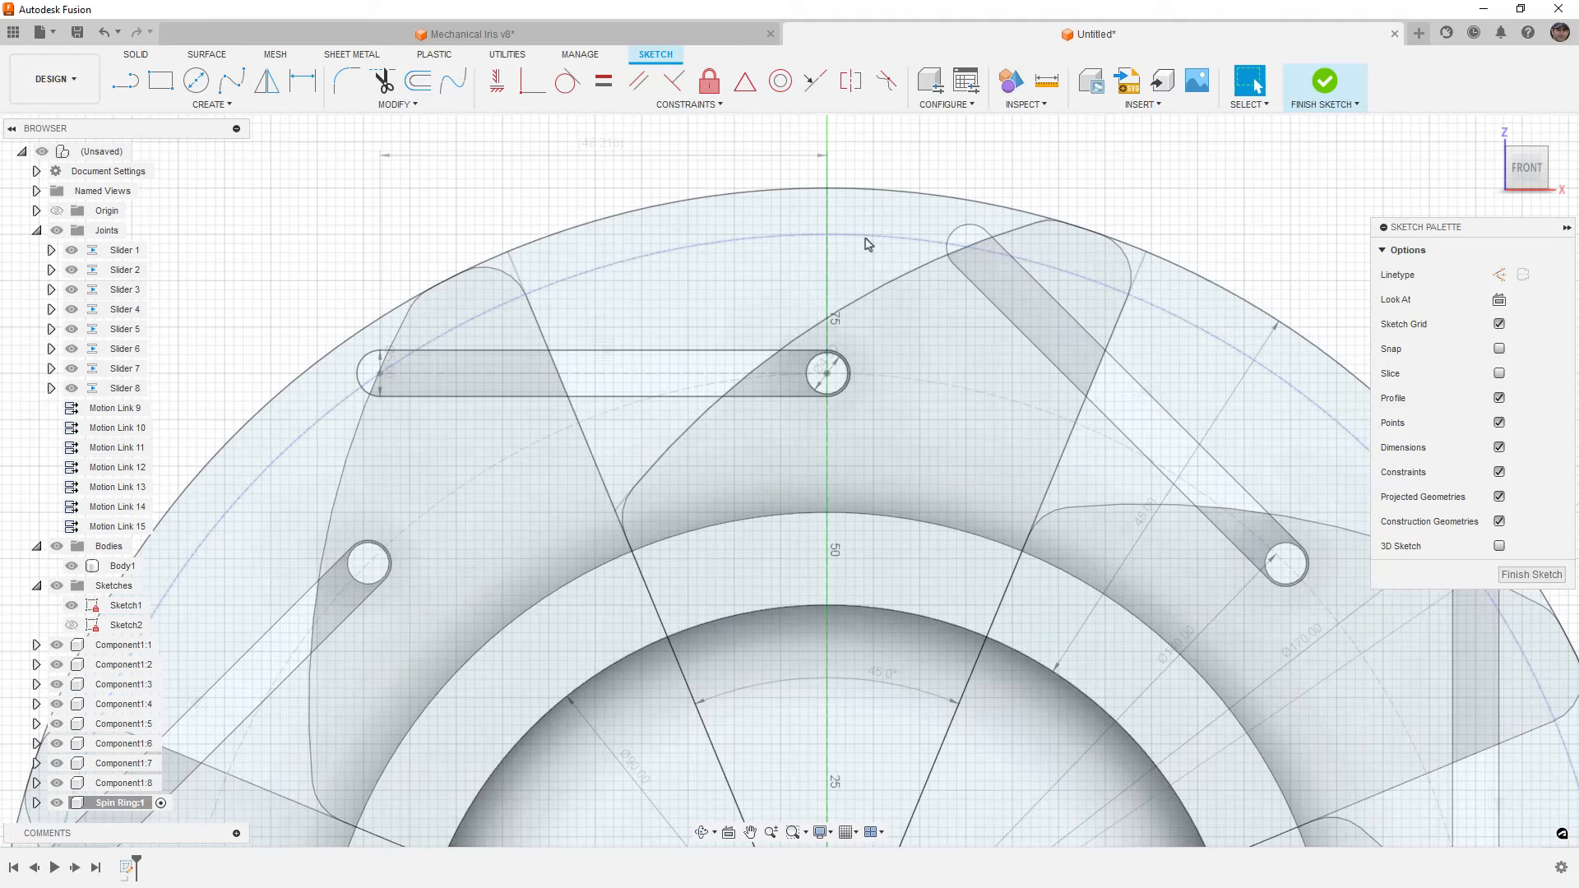
click(868, 244)
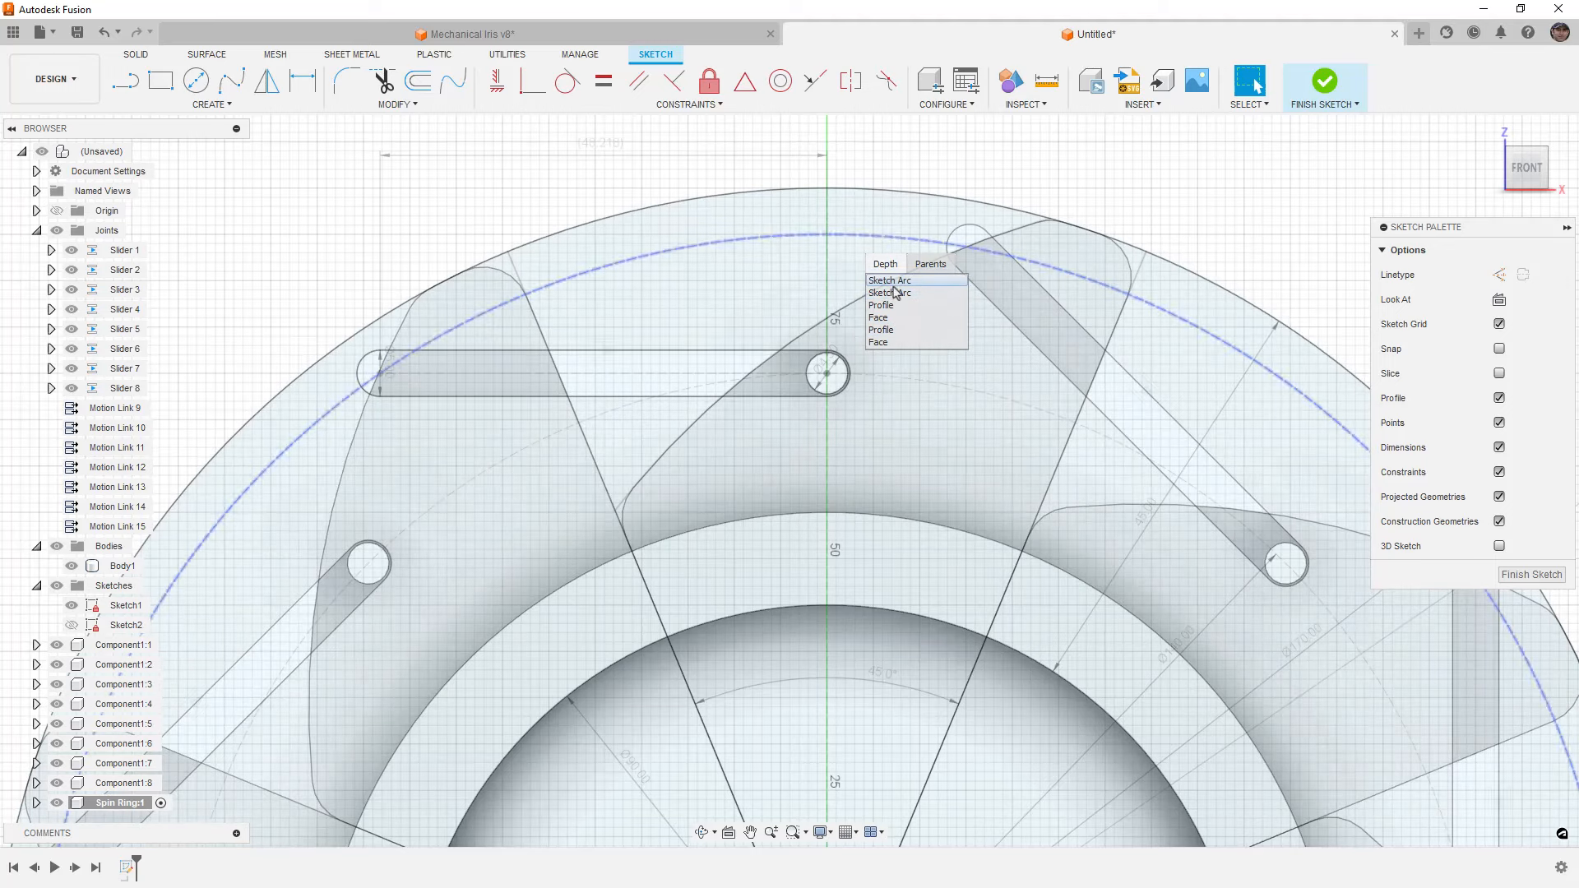
click(911, 268)
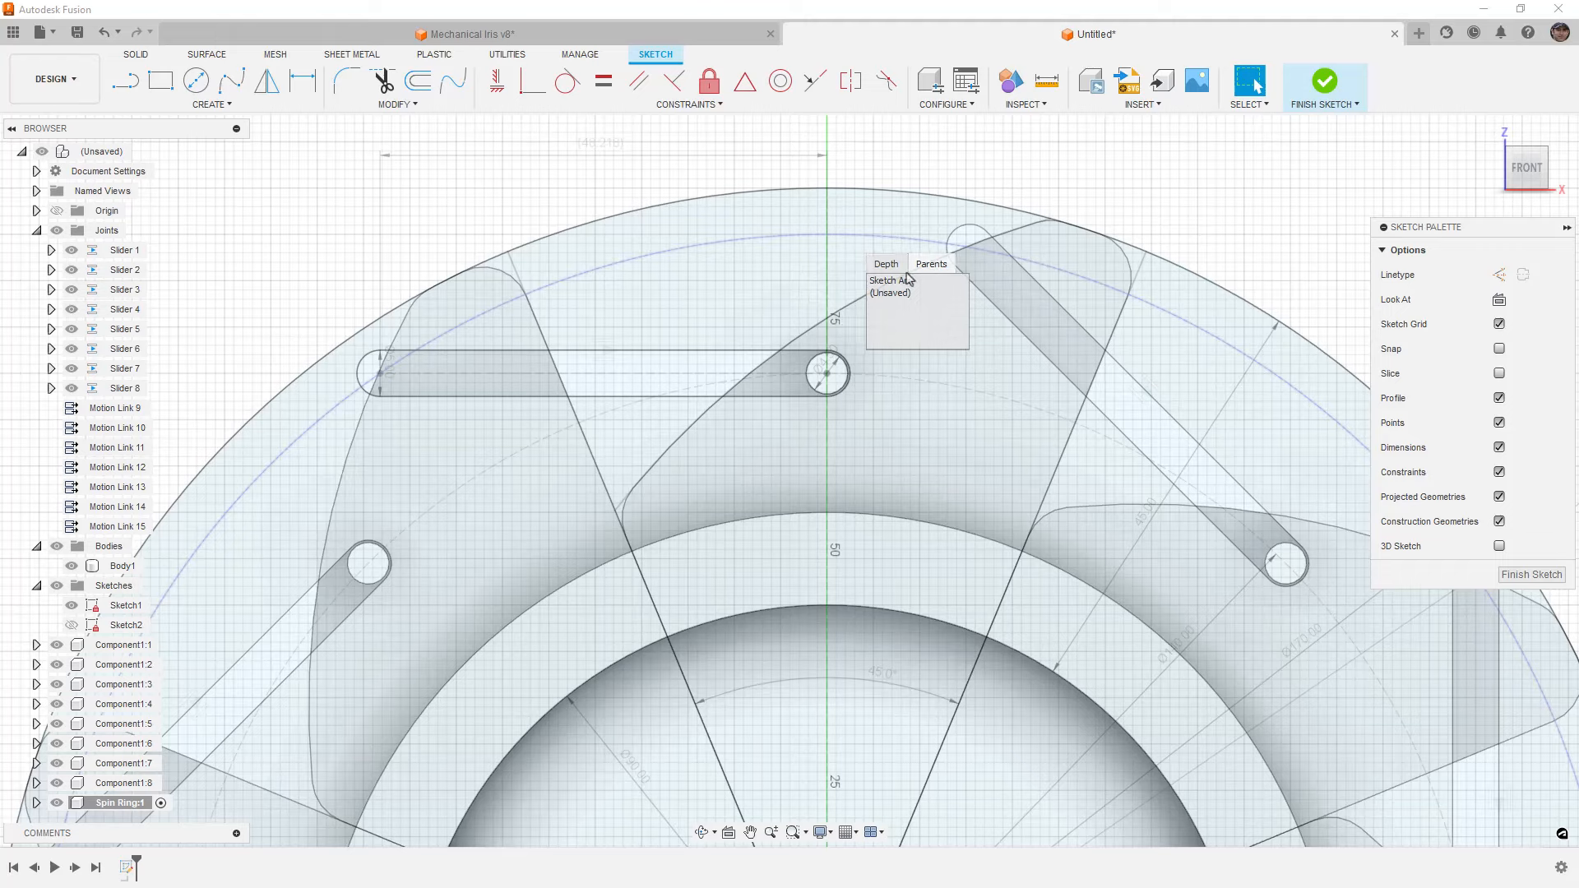
click(891, 265)
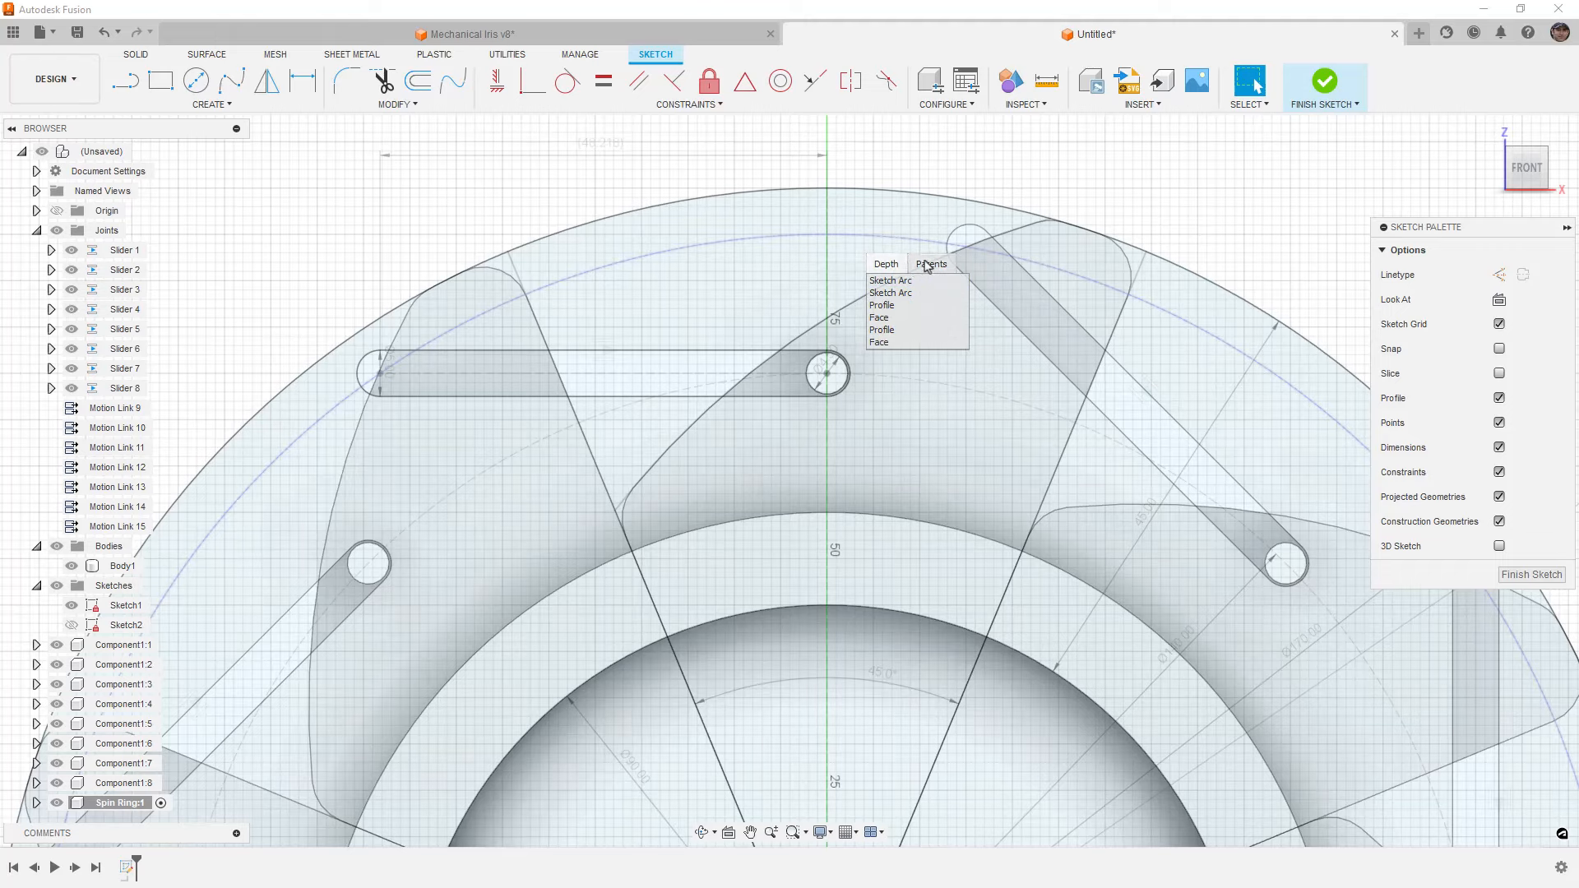
click(927, 266)
click(896, 281)
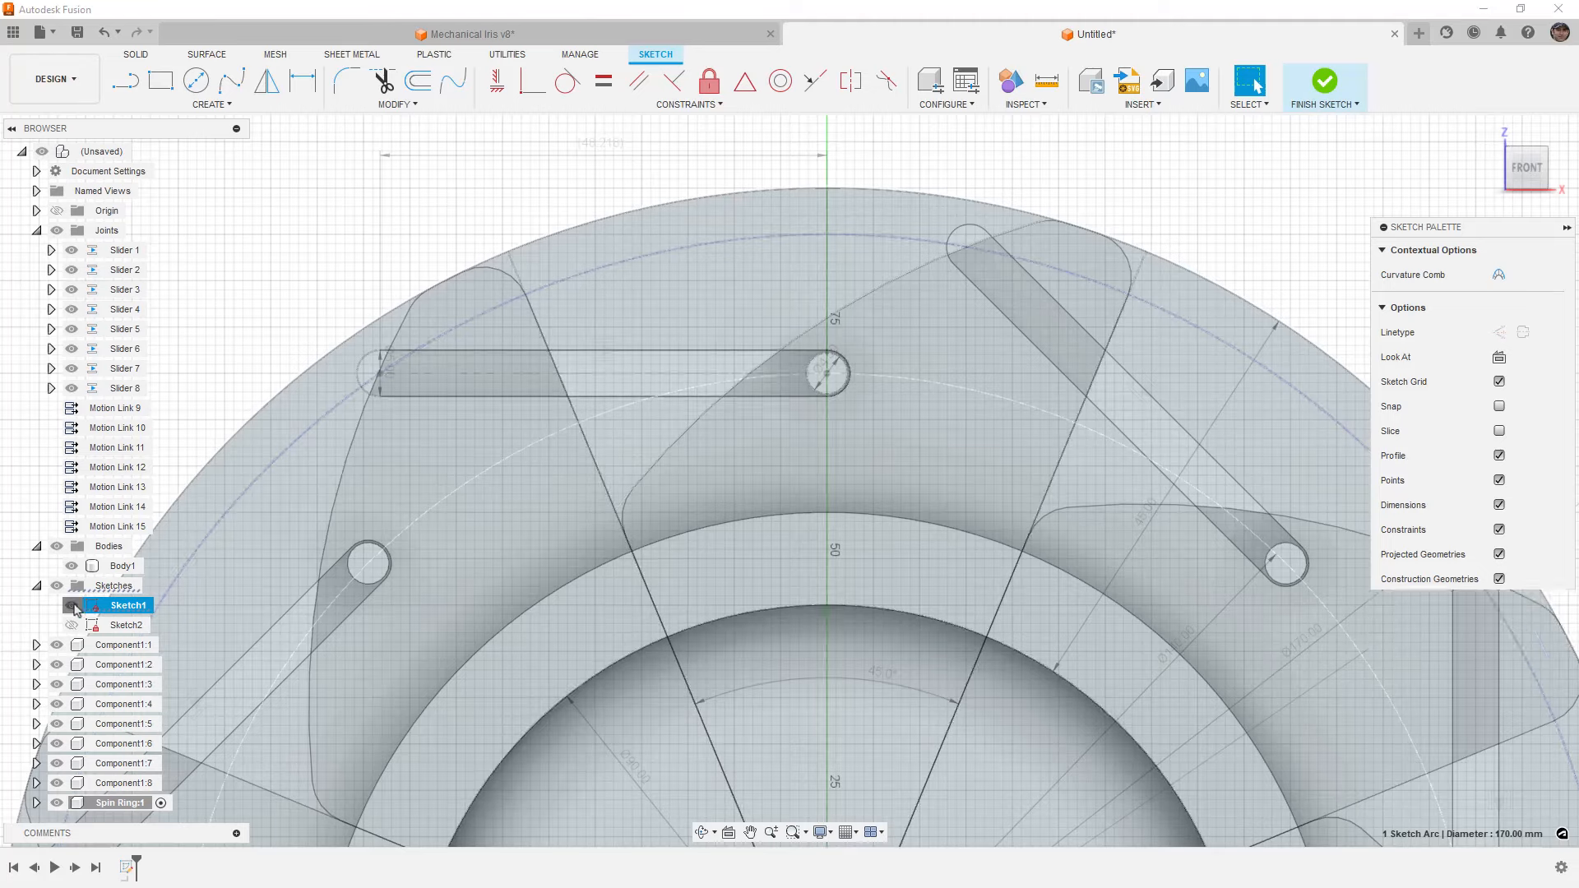
click(74, 605)
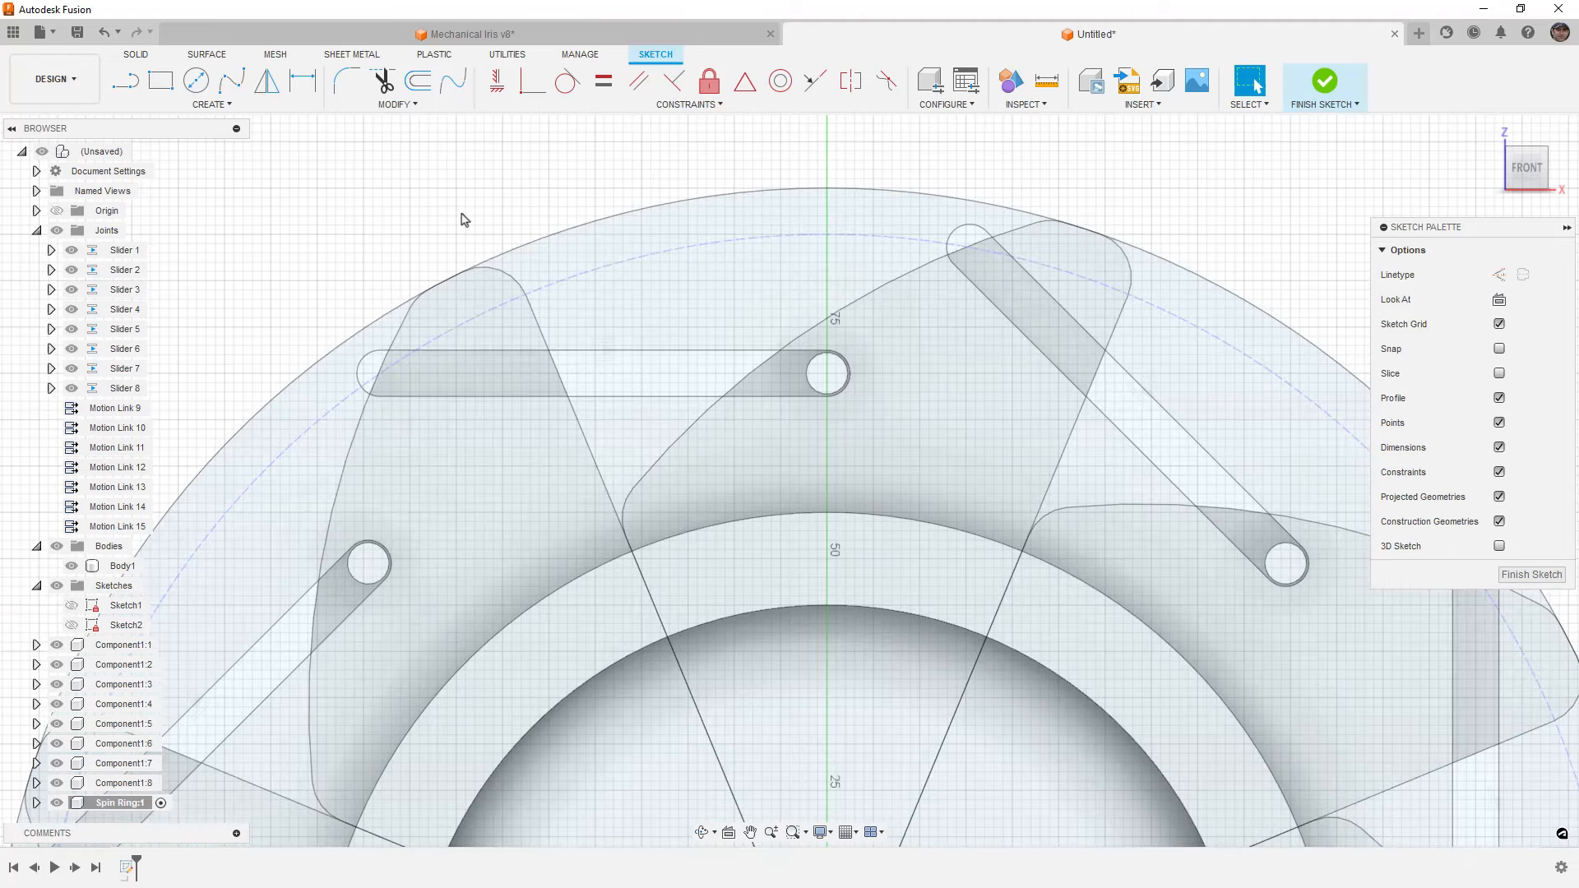
Draw a vertical center-to-center slot 5 mm wide from the uppermost blade pin's centre to the 170 mm construction circle
scroll(464, 219, down, 2)
click(212, 105)
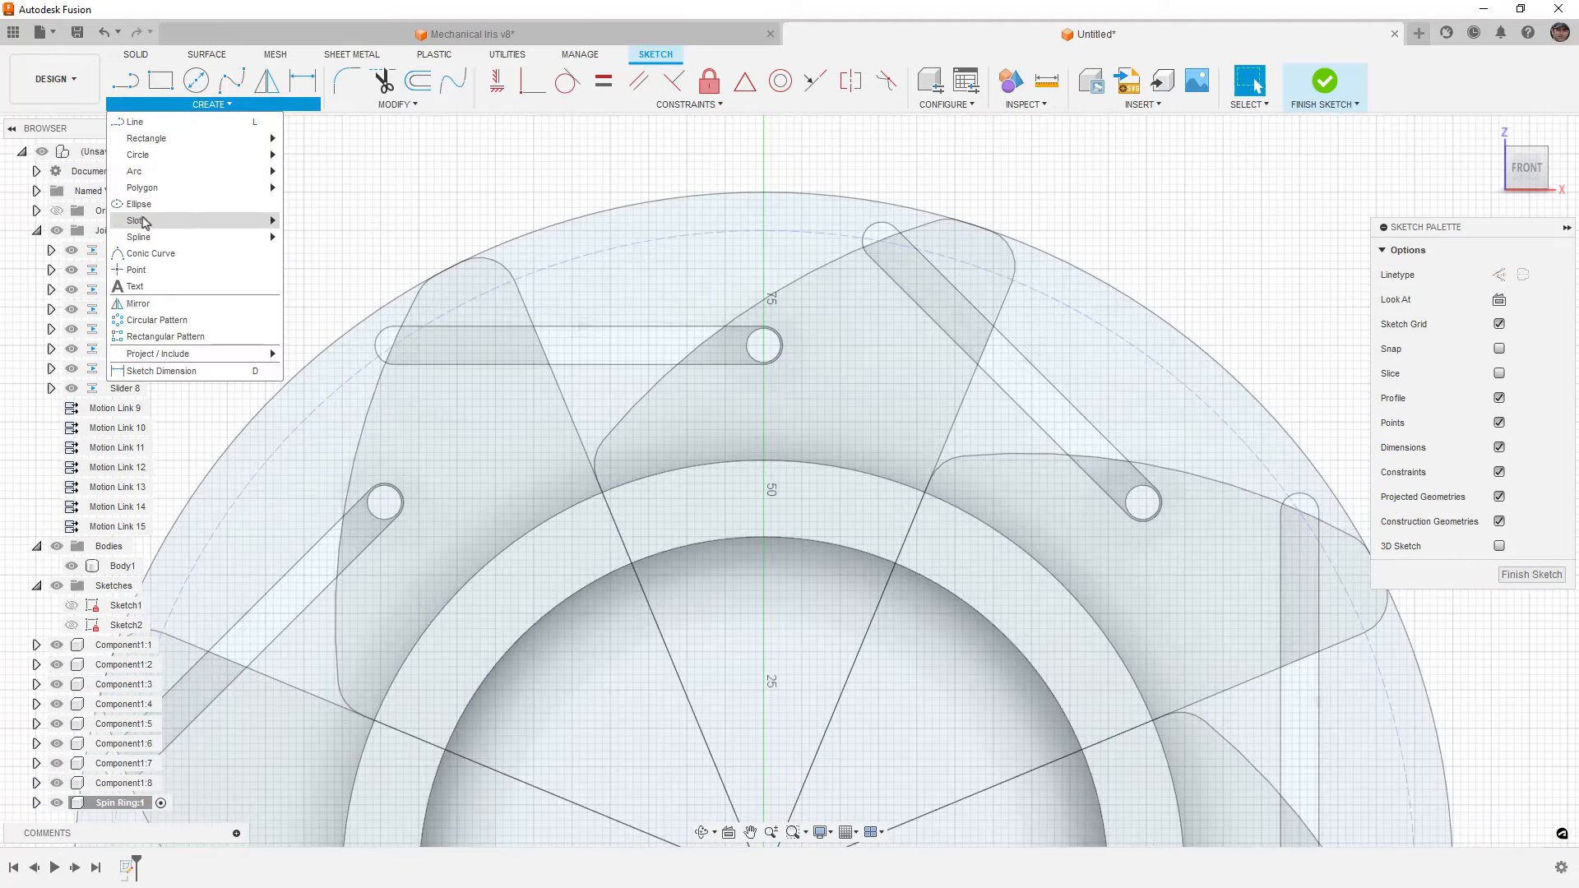
mouse_move(144, 222)
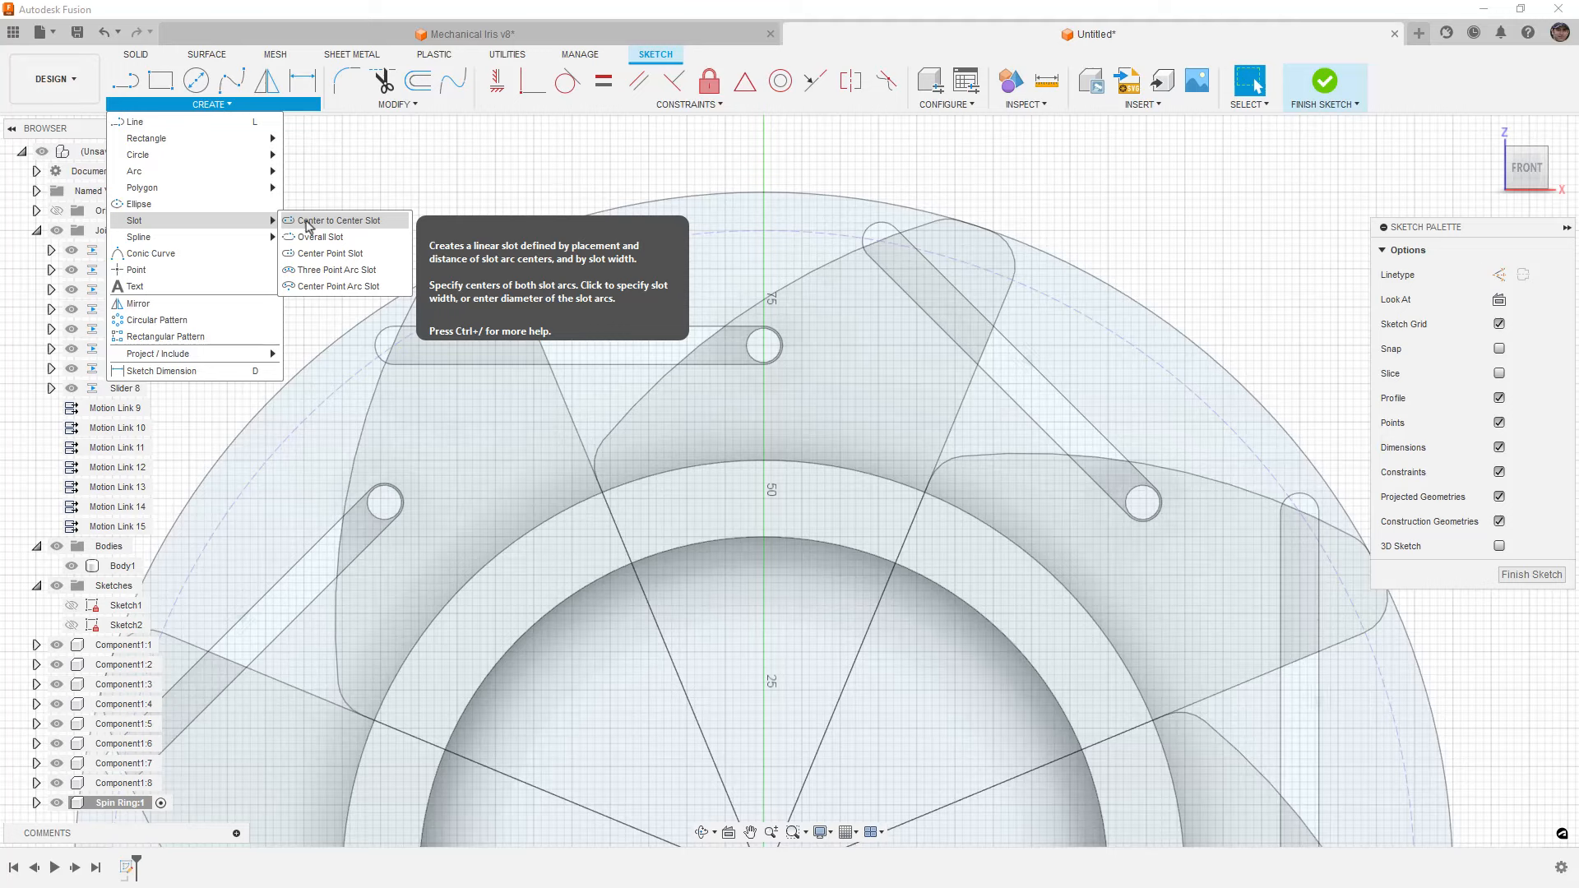
click(337, 220)
click(765, 347)
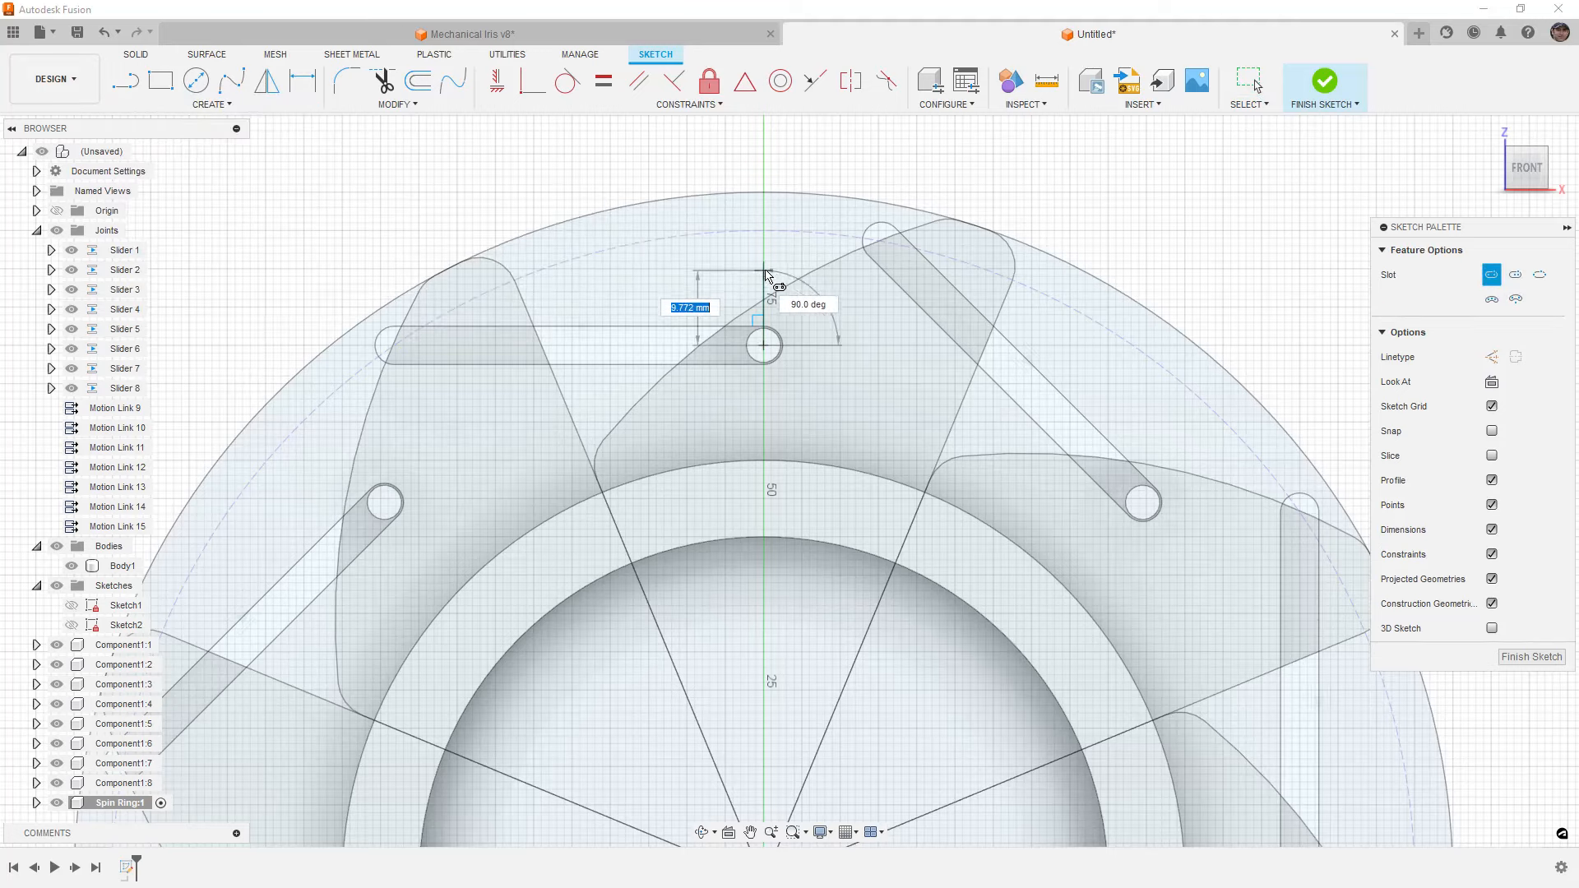
click(764, 231)
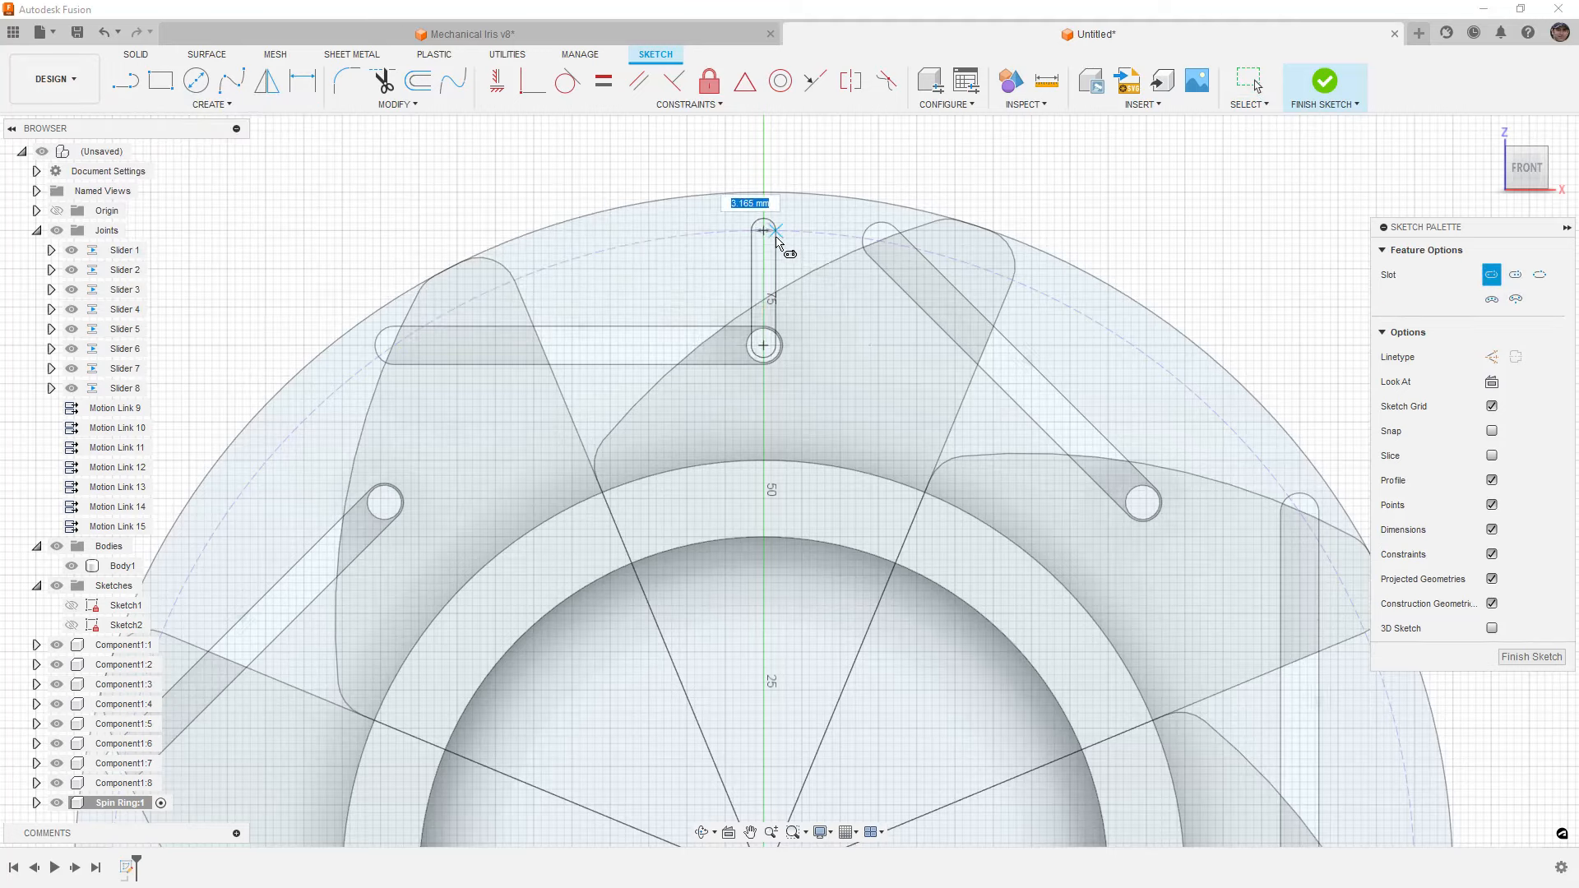
key(Return)
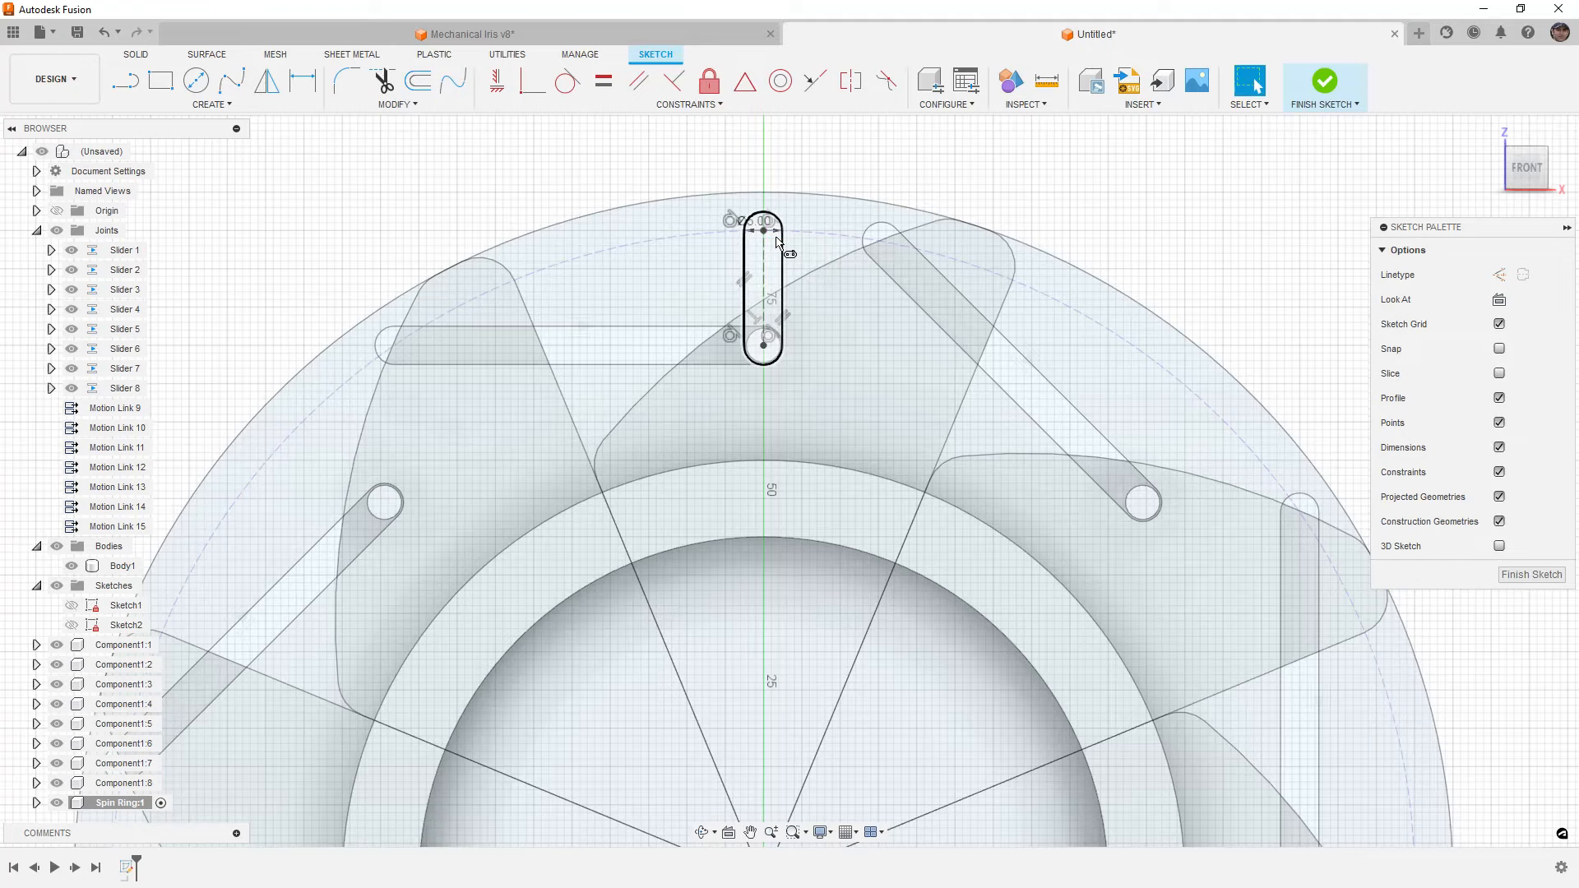
Finish the sketch and extrude the spin ring profile, excluding the slot, 5 mm as a new body
click(1326, 86)
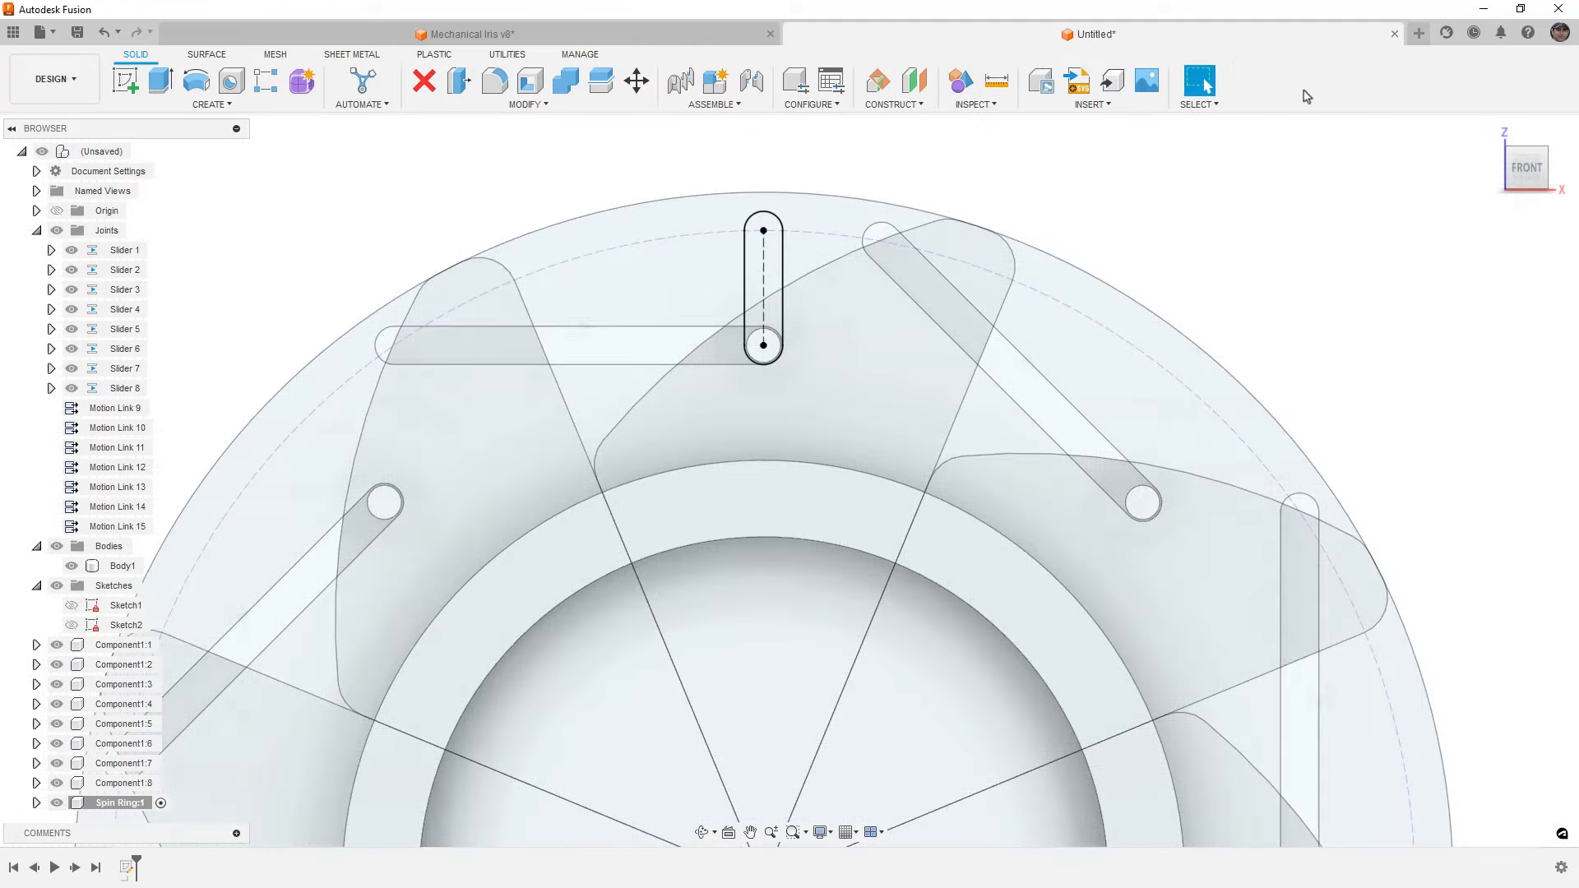
shift+middle_drag(743, 337, 749, 343)
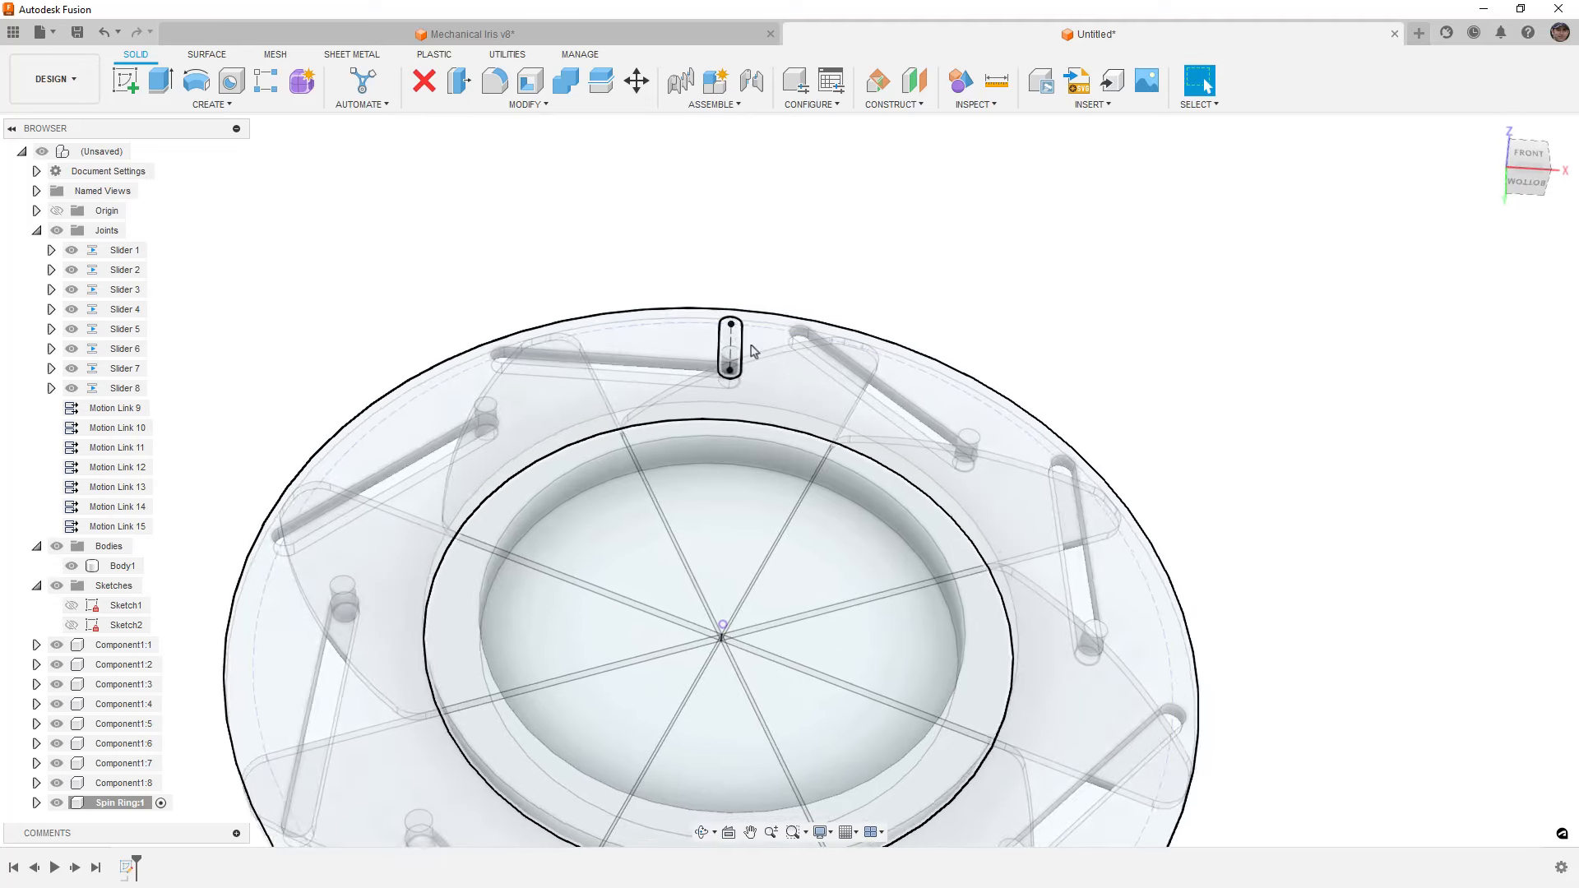
key(e)
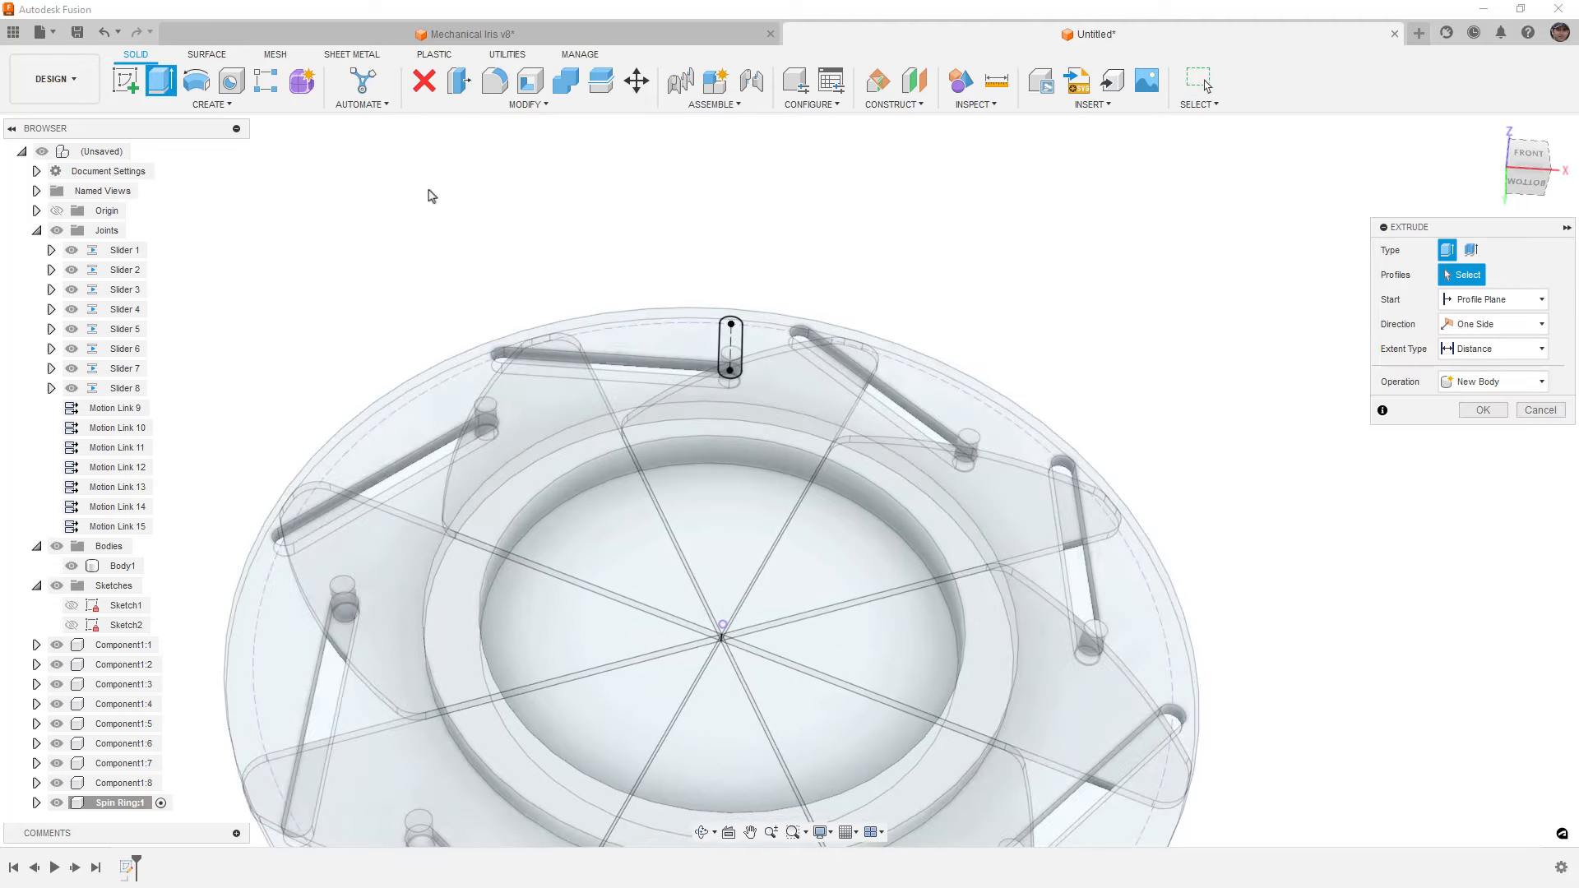
click(756, 357)
shift+middle_drag(757, 357, 780, 398)
text(5)
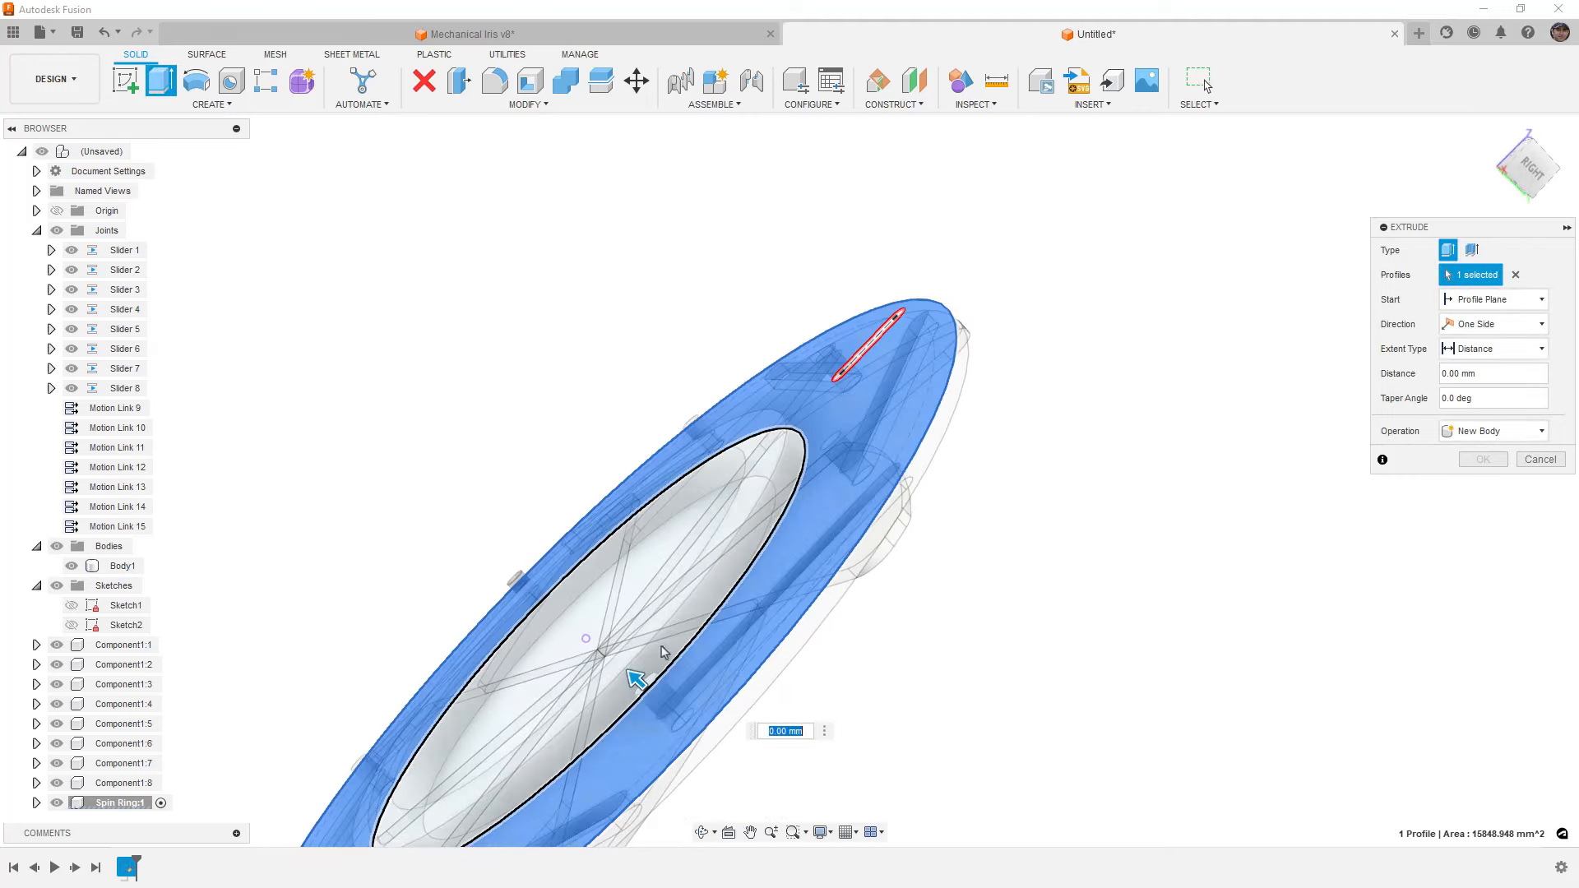
shift+middle_drag(623, 665, 767, 433)
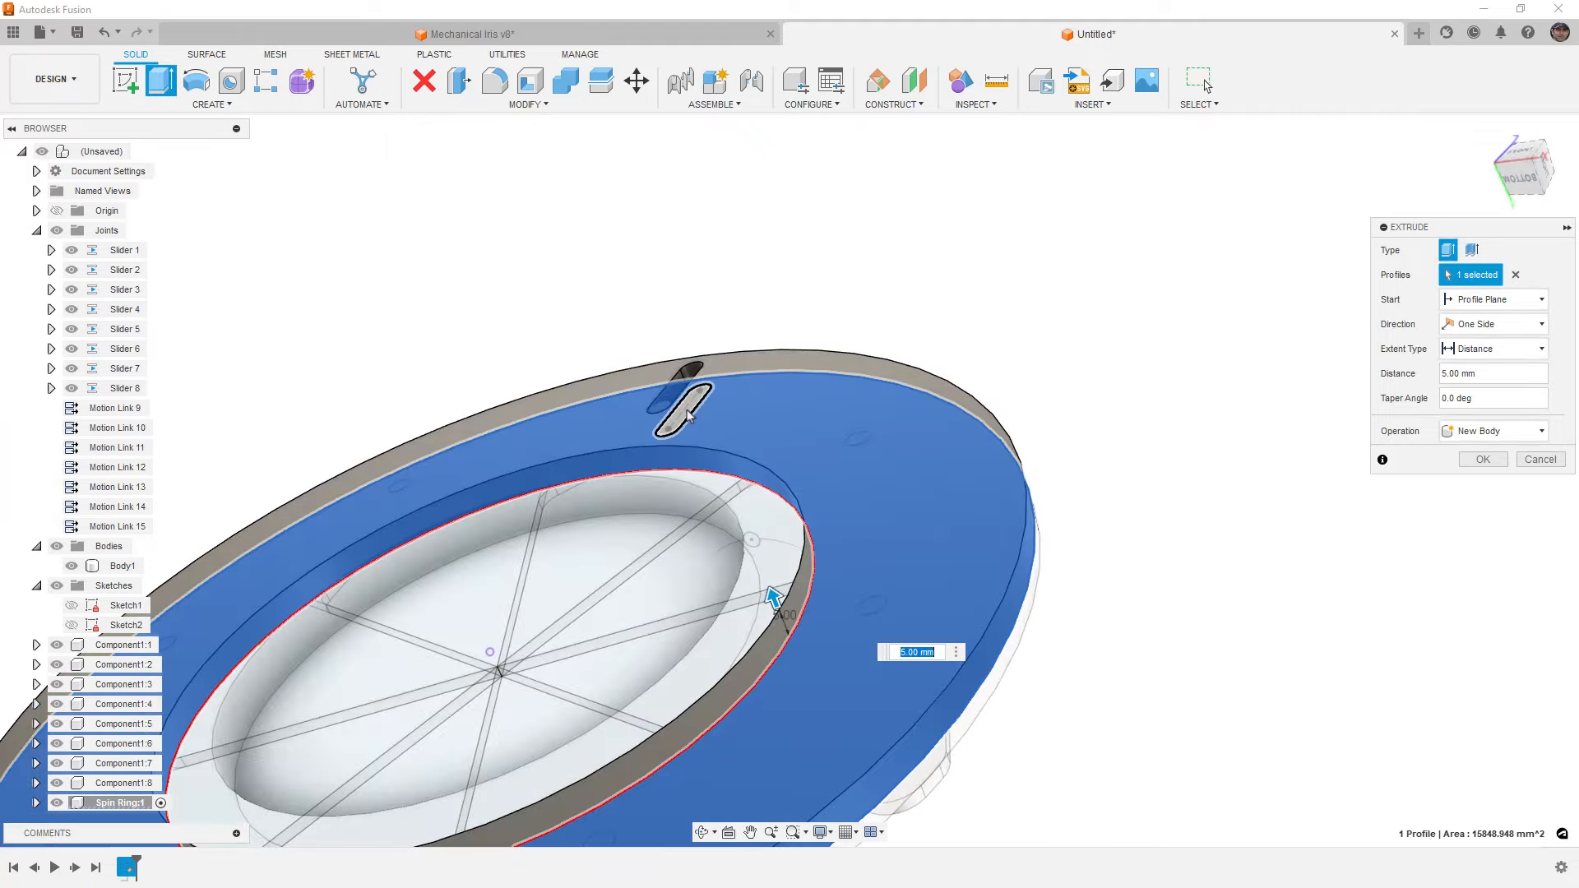
shift+middle_drag(687, 416, 815, 469)
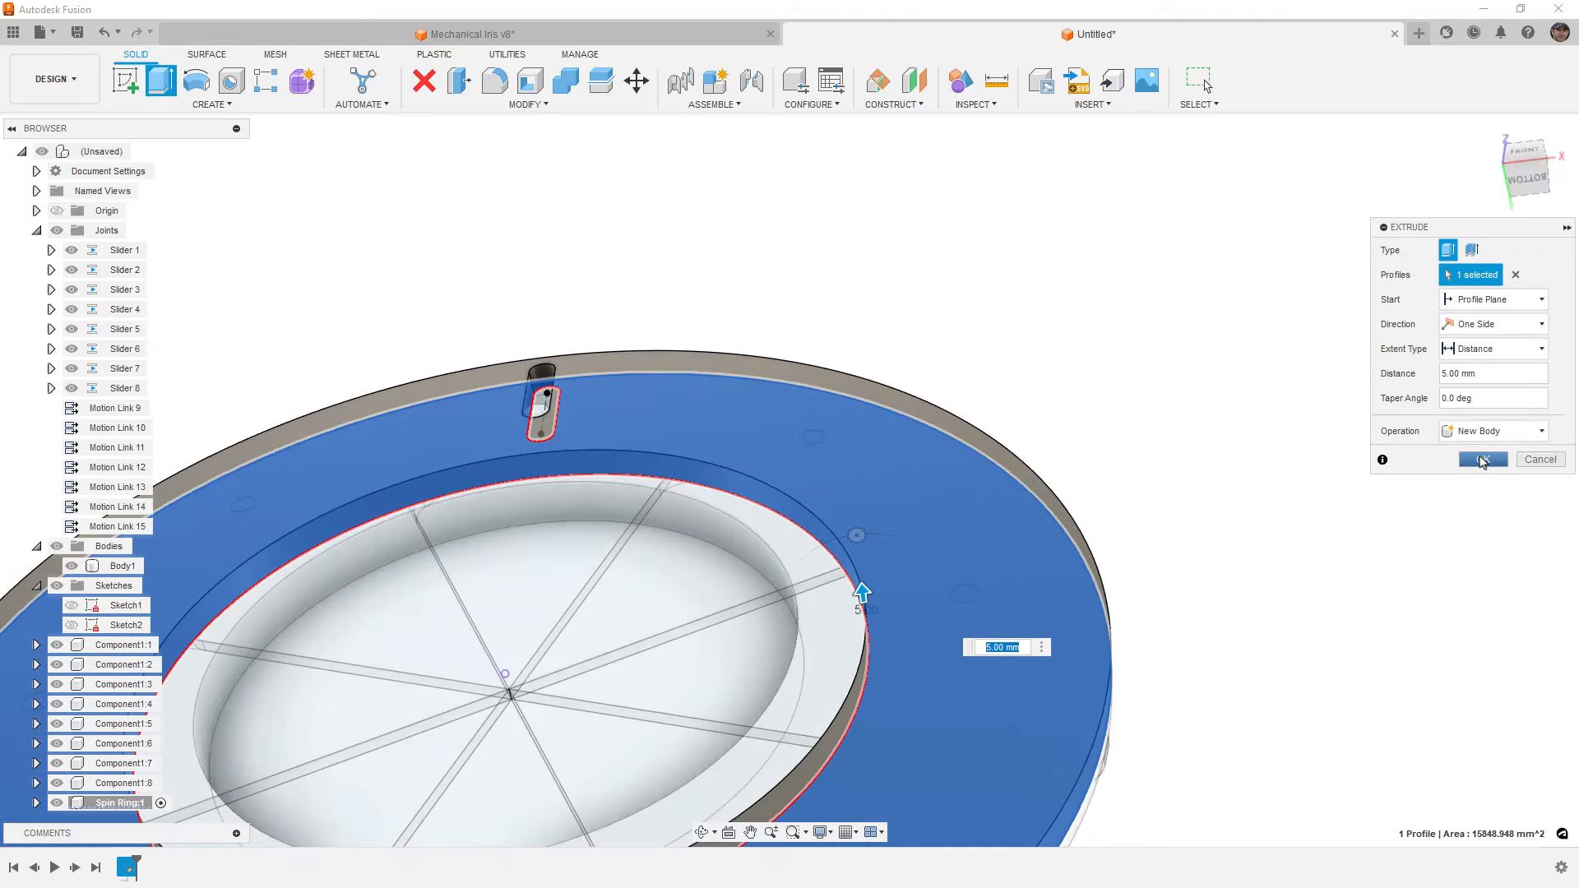
click(1483, 461)
Begin a circular pattern with the Faces object type and select the four inner walls of the spin ring's slot
shift+middle_drag(1174, 353, 905, 325)
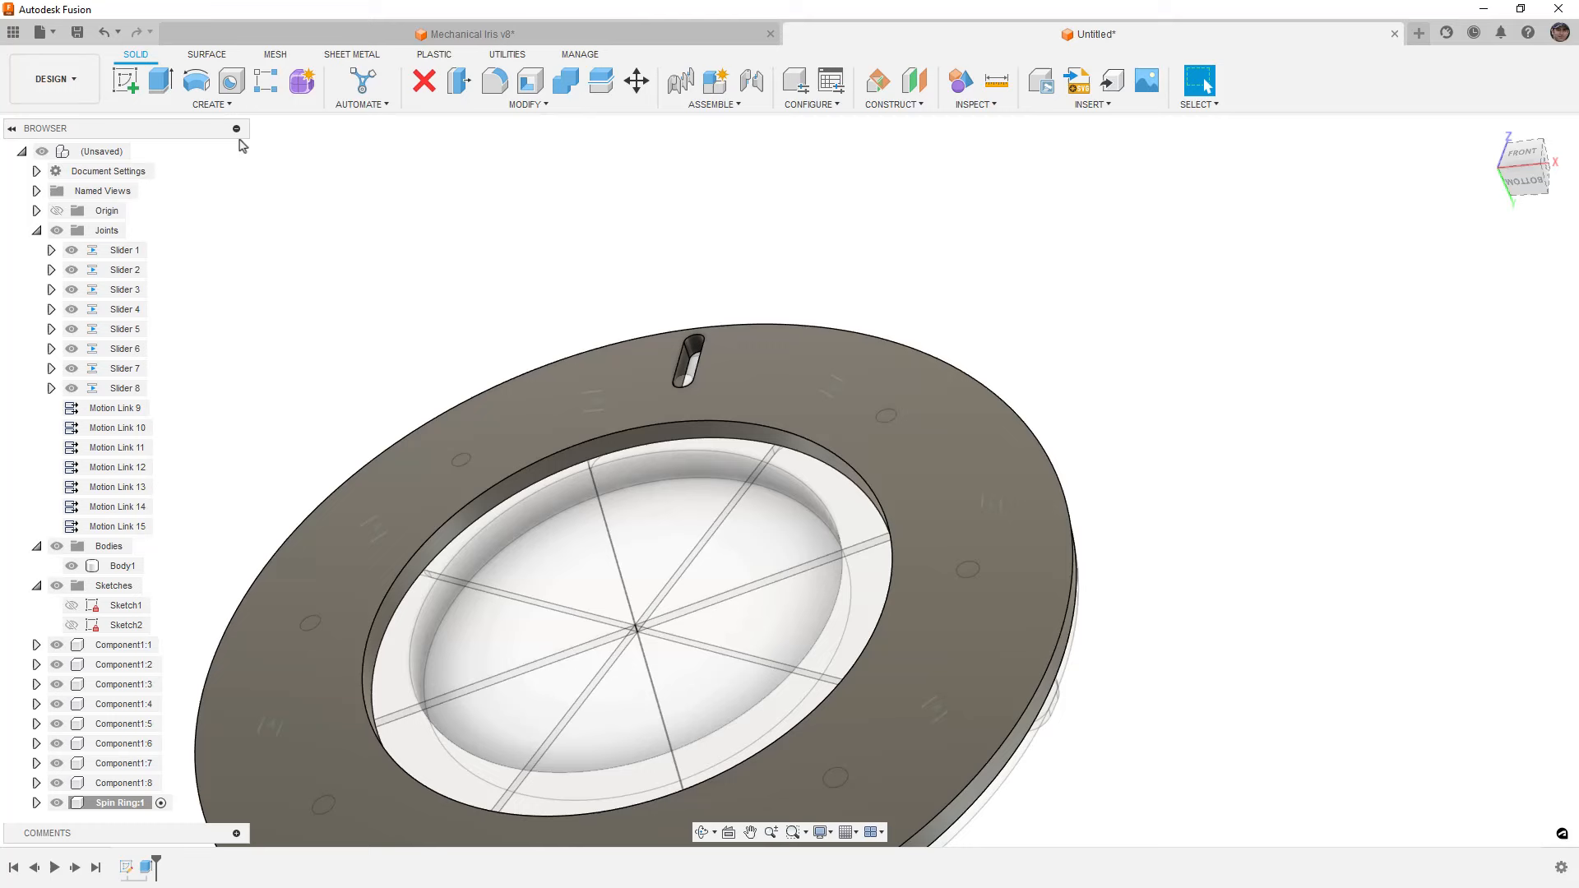
click(265, 84)
click(1470, 251)
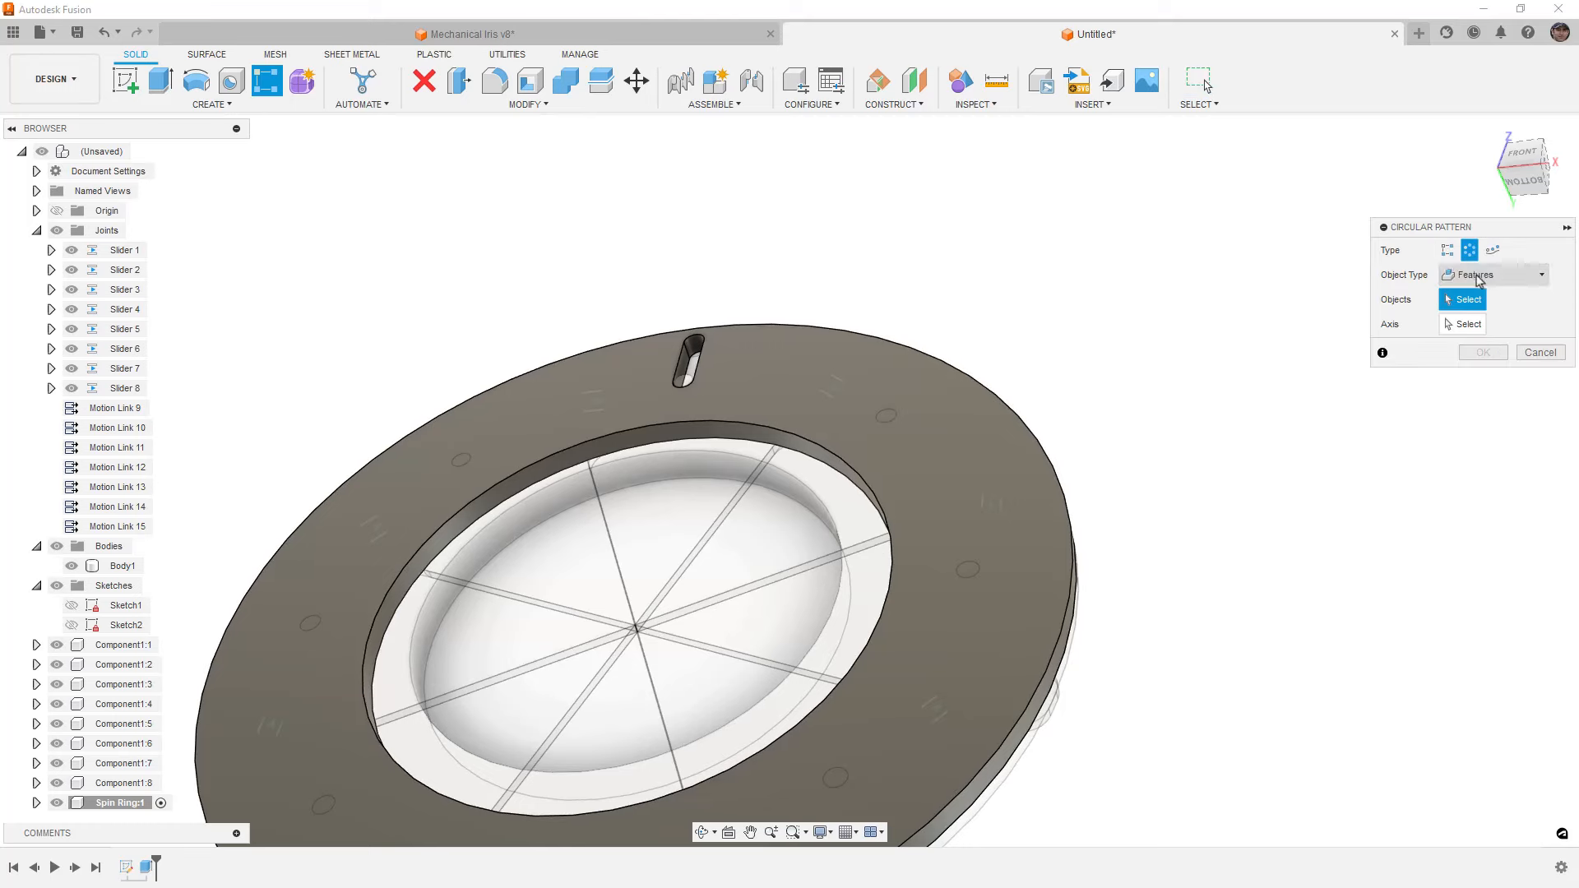
click(1493, 275)
click(1481, 290)
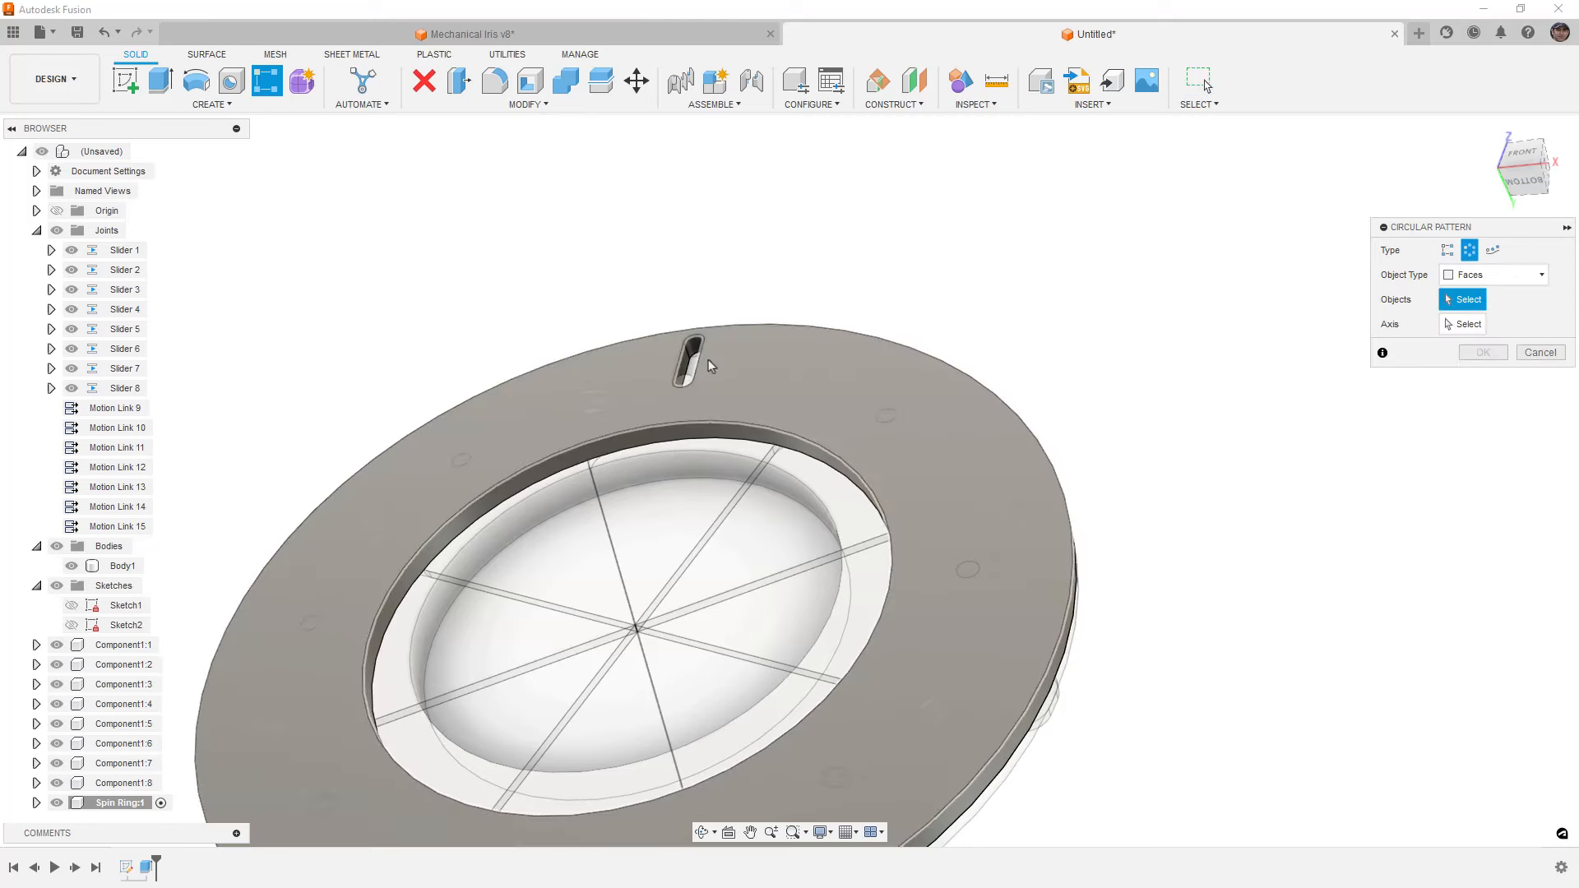
scroll(690, 362, up, 5)
click(676, 312)
click(676, 313)
shift+middle_drag(691, 350, 793, 410)
click(670, 383)
mouse_move(751, 497)
shift+middle_down()
mouse_move(738, 607)
mouse_move(725, 496)
shift+middle_up()
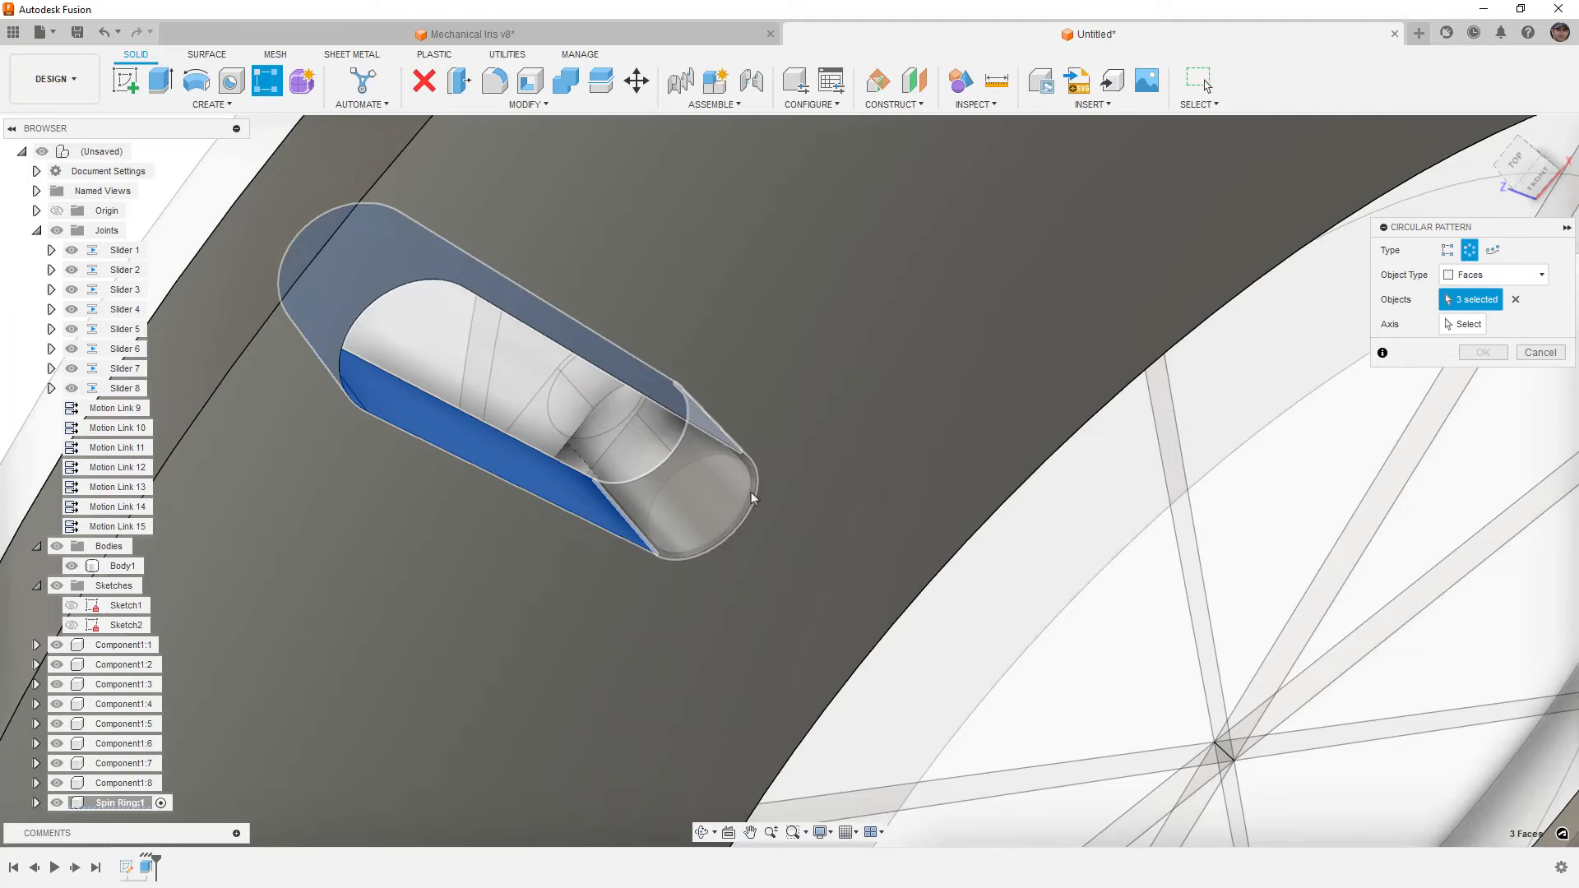
click(752, 490)
shift+middle_drag(753, 490, 683, 436)
scroll(587, 367, down, 3)
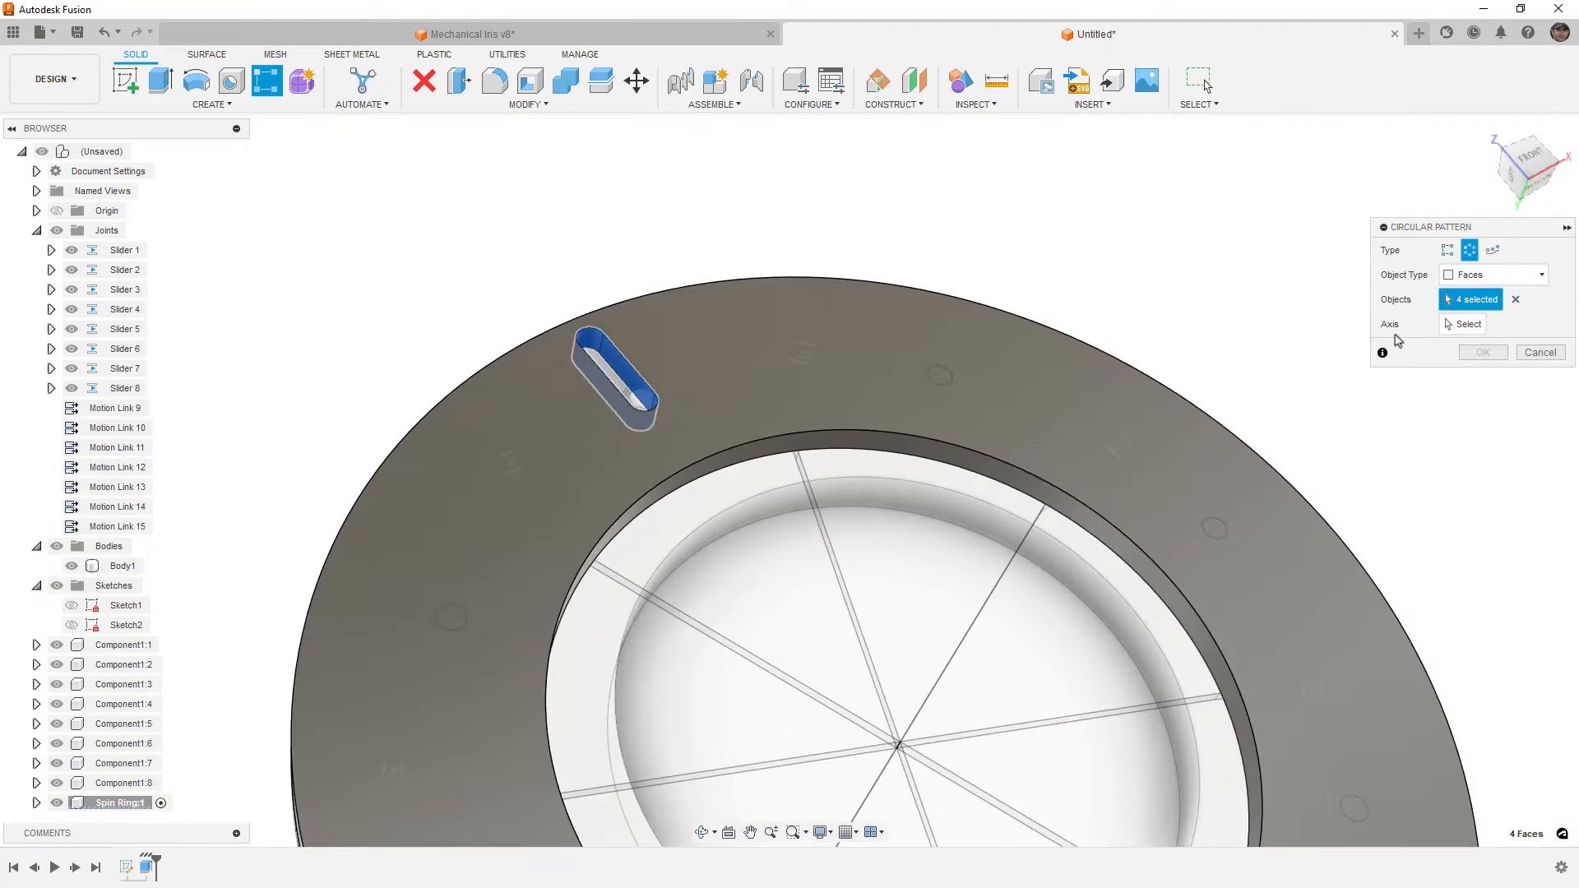
Pattern the slot faces around the axis of the ring's inner circular edge with a quantity of 8
click(1464, 324)
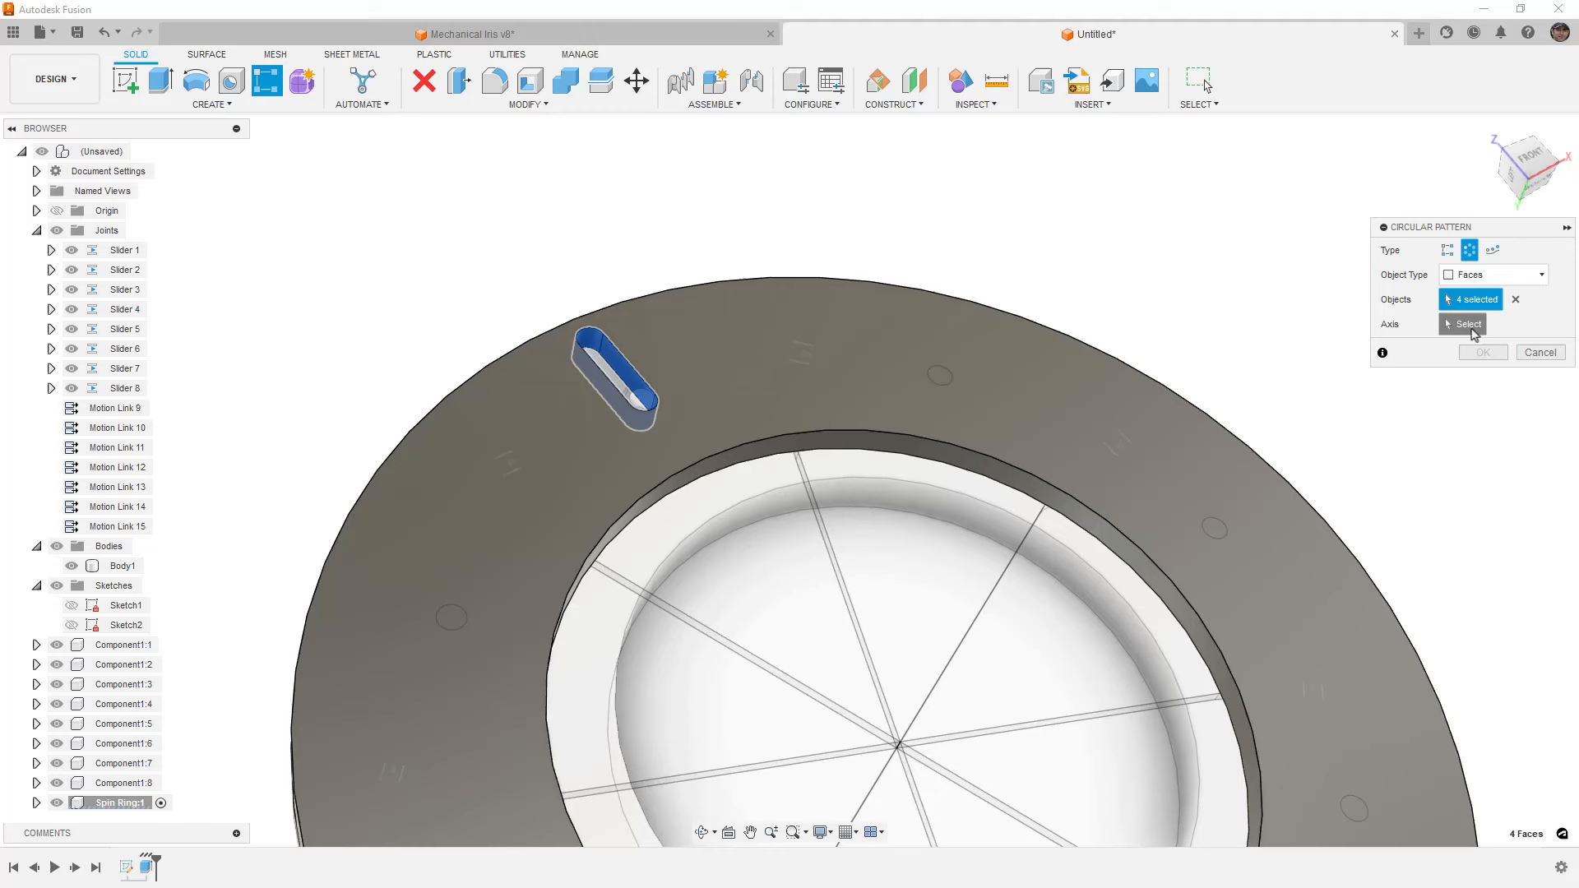
click(966, 450)
click(1485, 398)
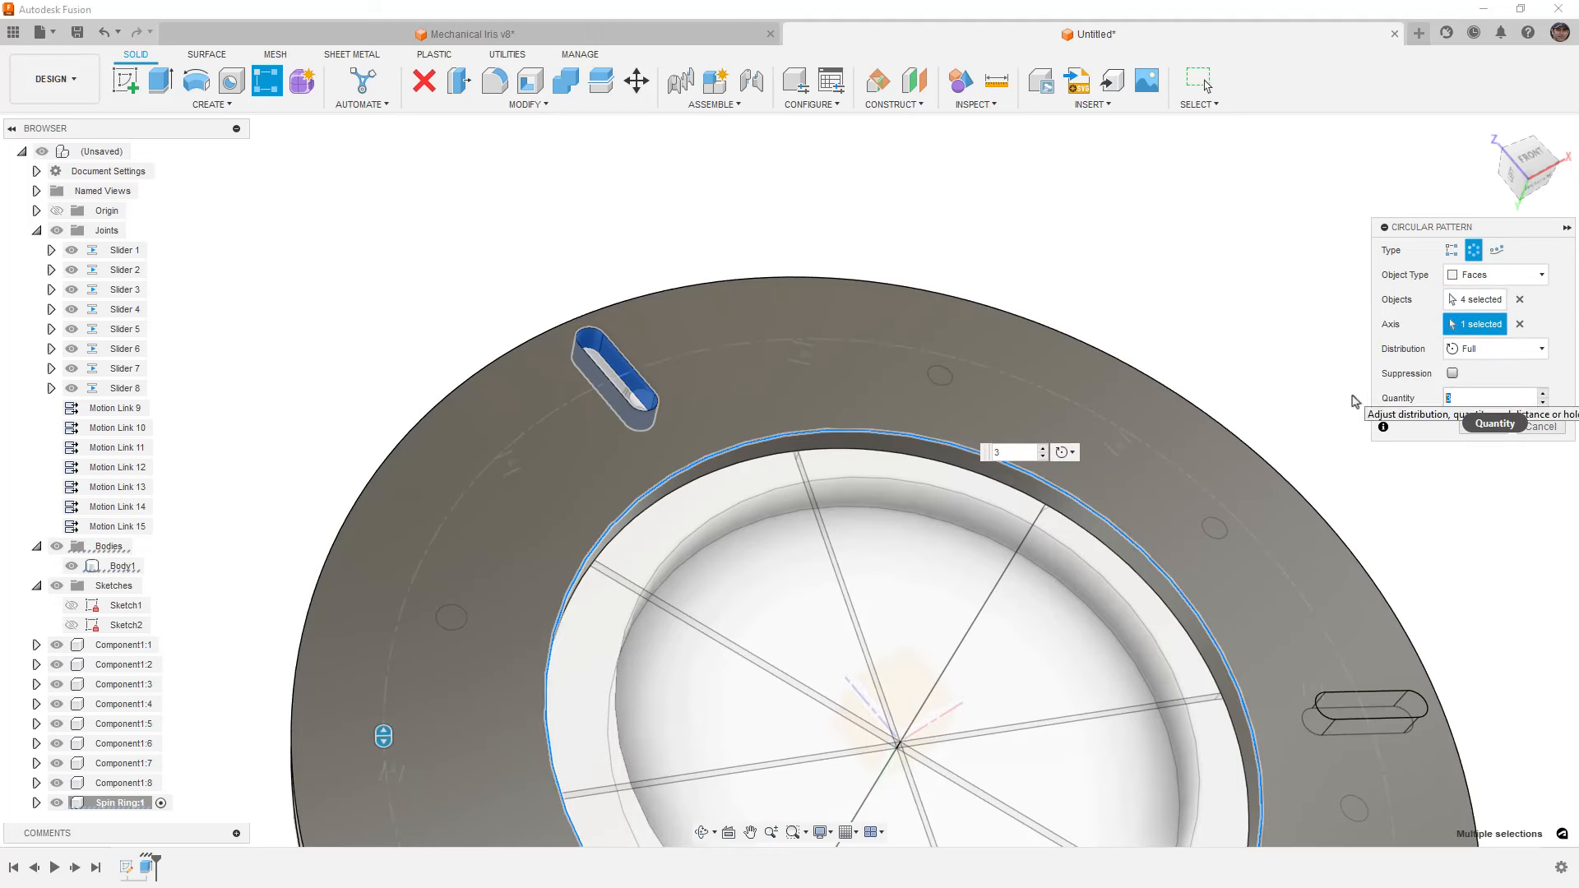
text(8)
key(Return)
scroll(846, 250, down, 3)
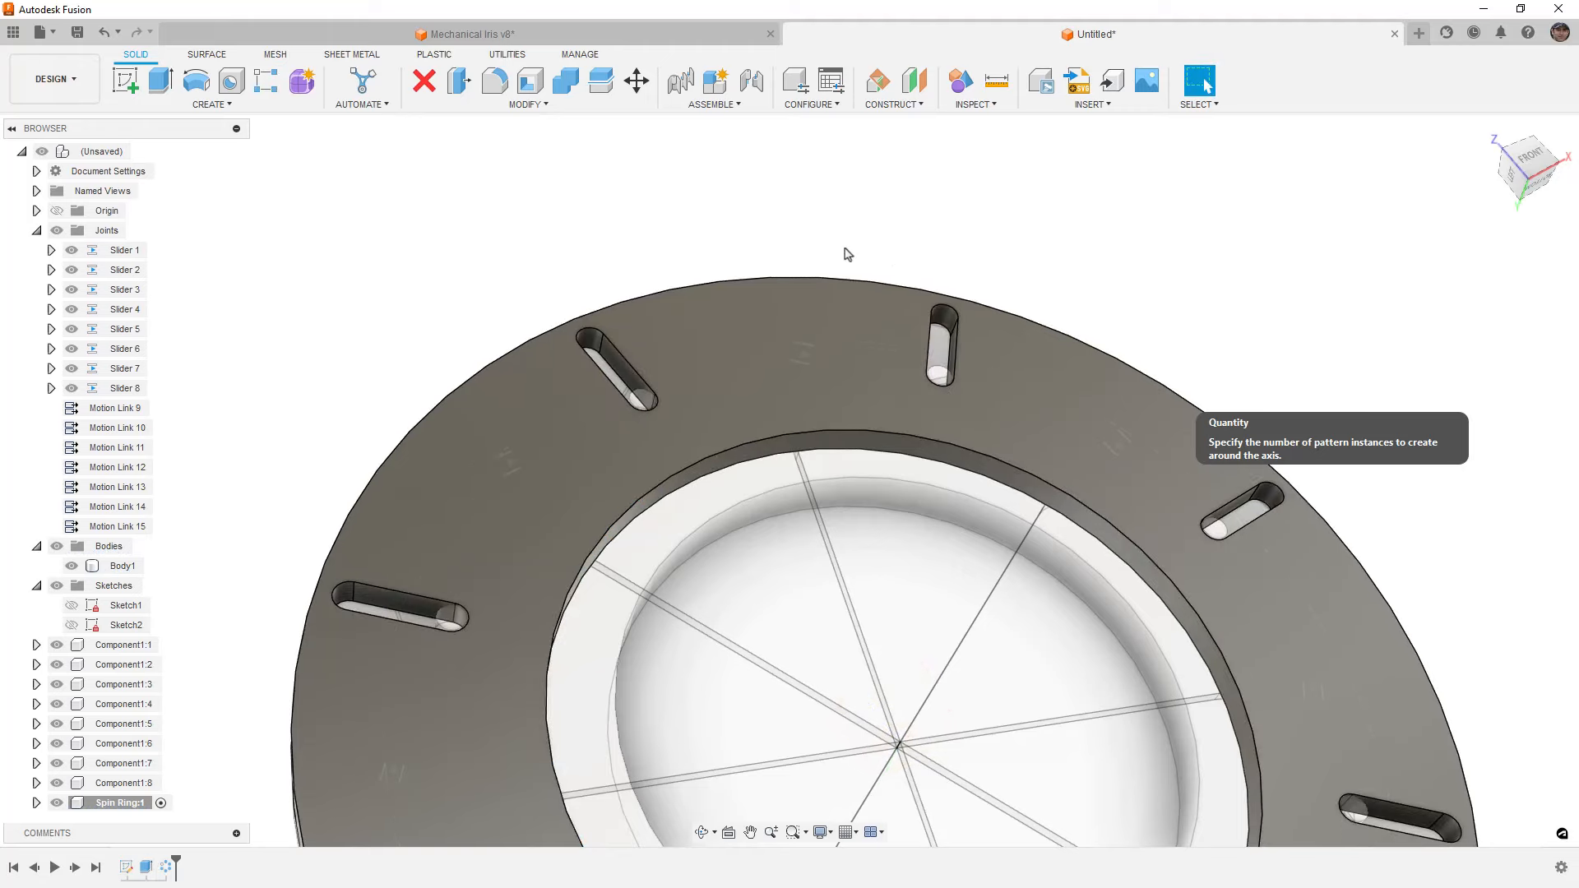
scroll(827, 255, down, 2)
mouse_move(1065, 469)
shift+middle_down()
mouse_move(990, 483)
mouse_move(1036, 516)
mouse_move(1057, 498)
shift+middle_up()
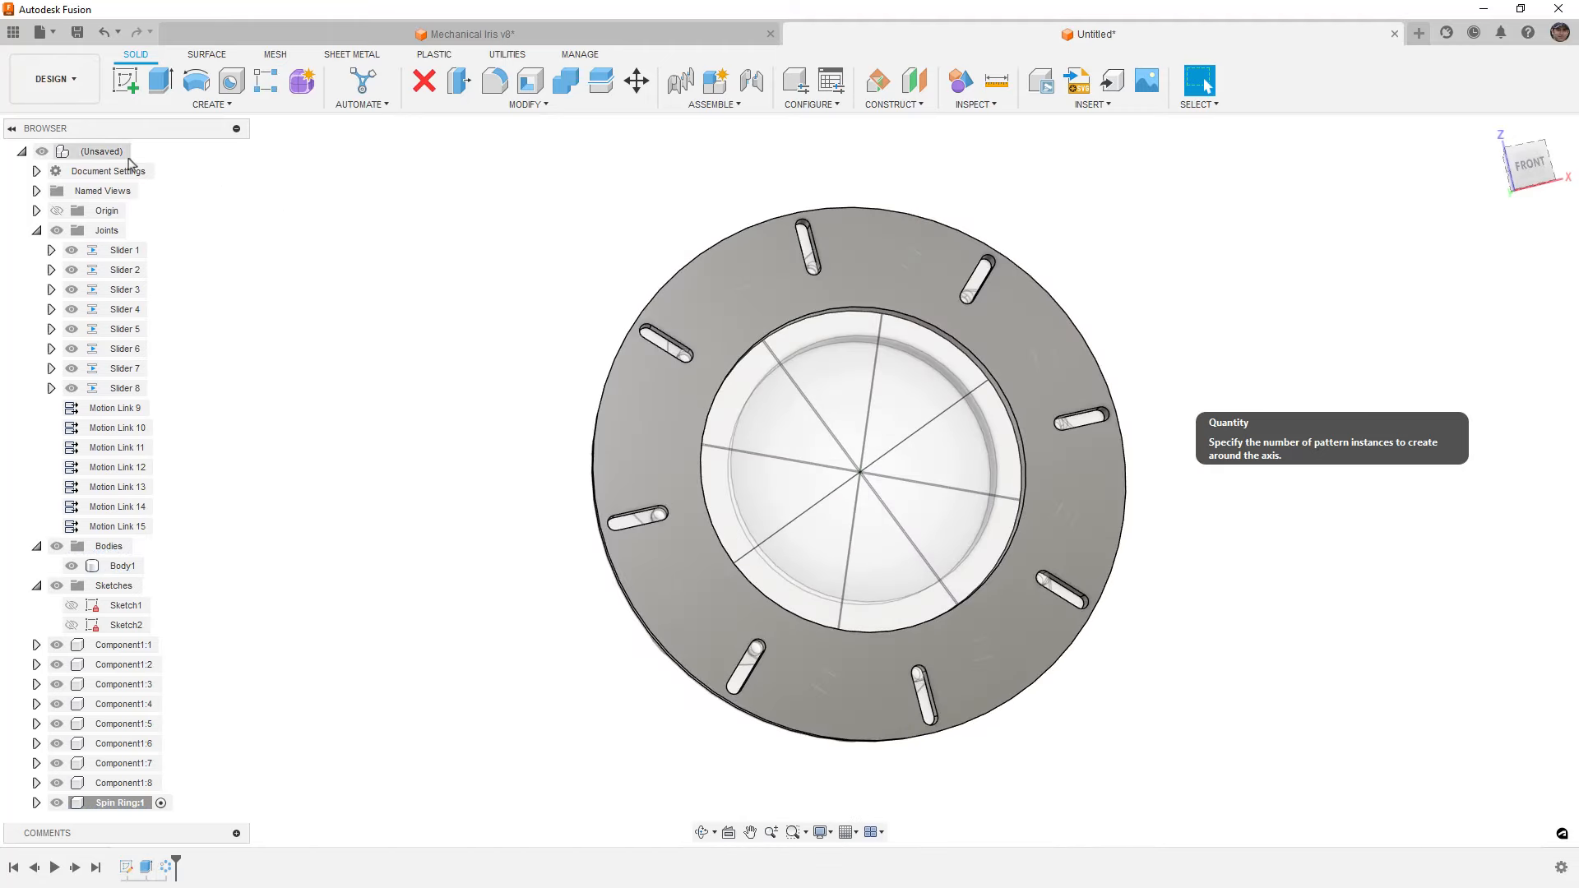
Activate the top-level assembly and set up a Revolute as-built joint between the spin ring and the base ring, snapped at the iris centre
click(142, 152)
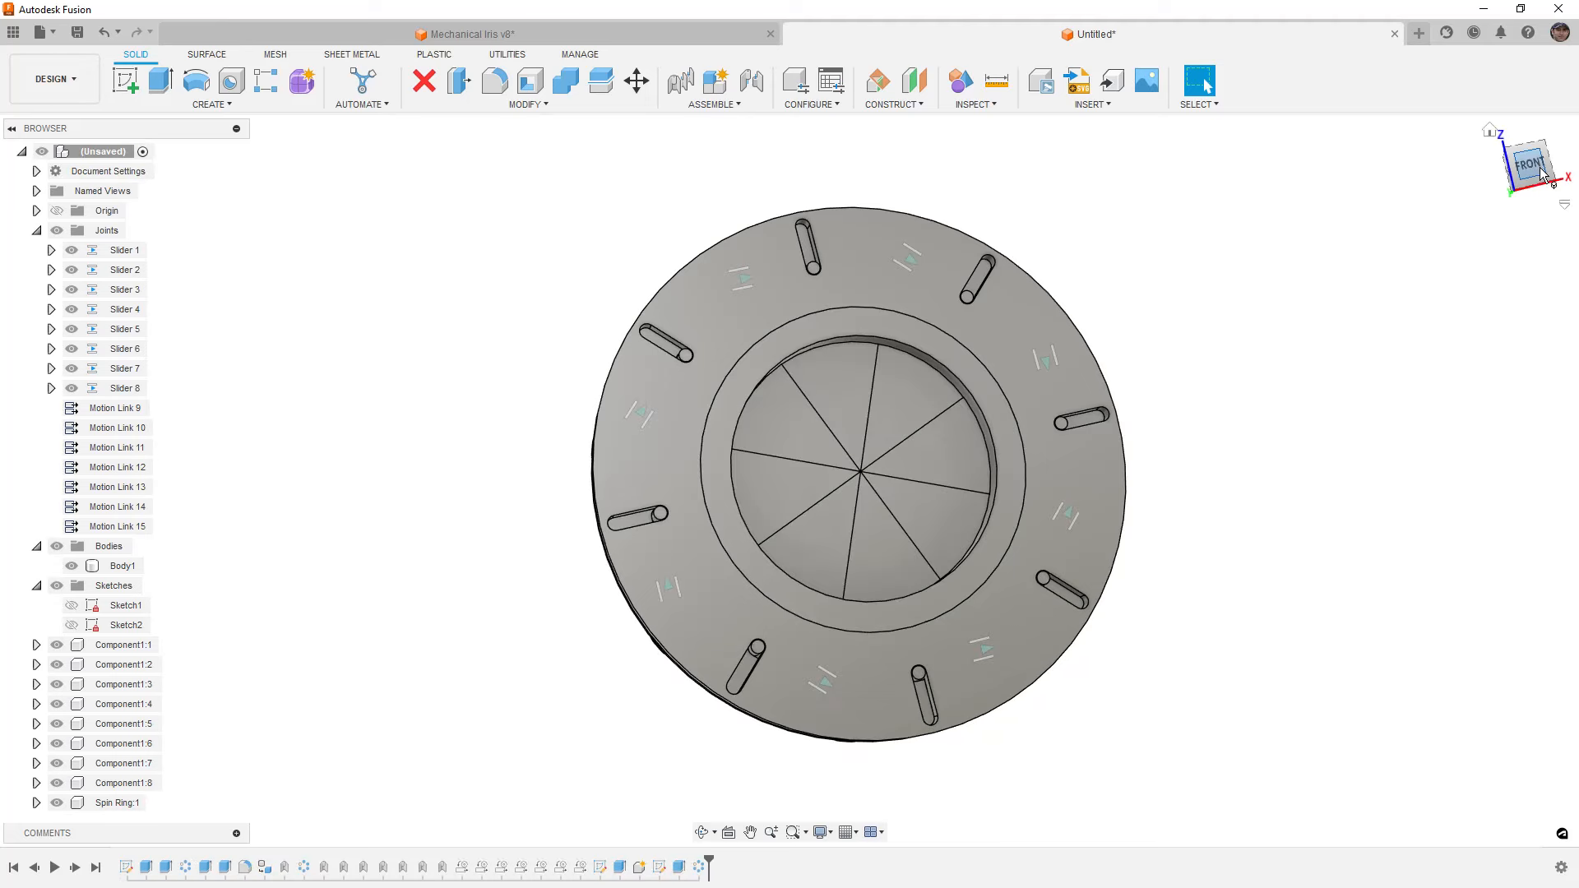
click(1540, 171)
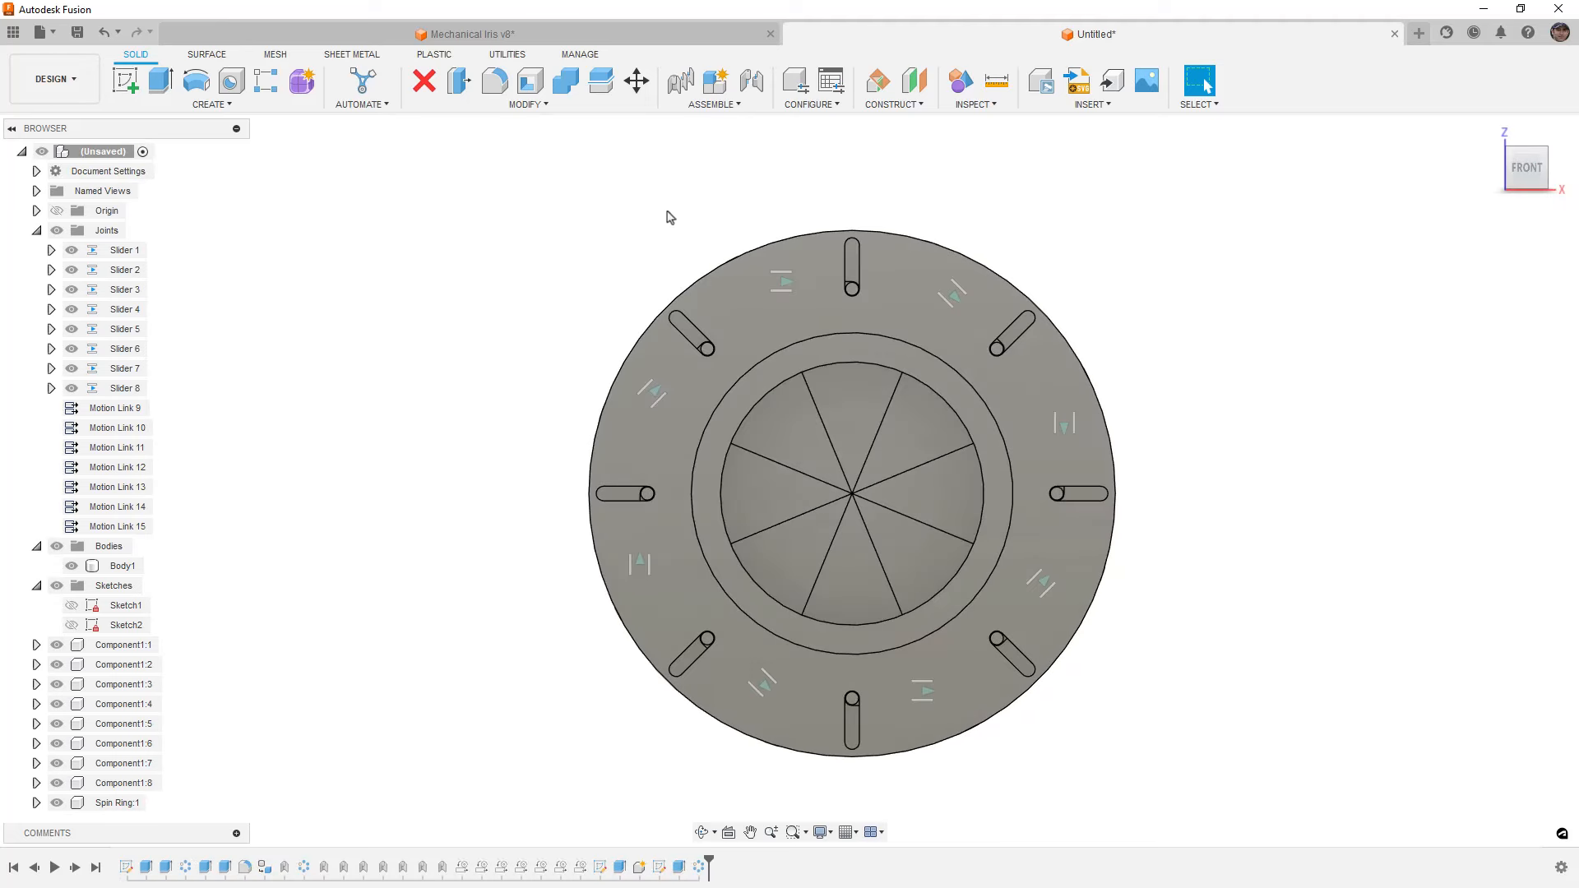
click(712, 113)
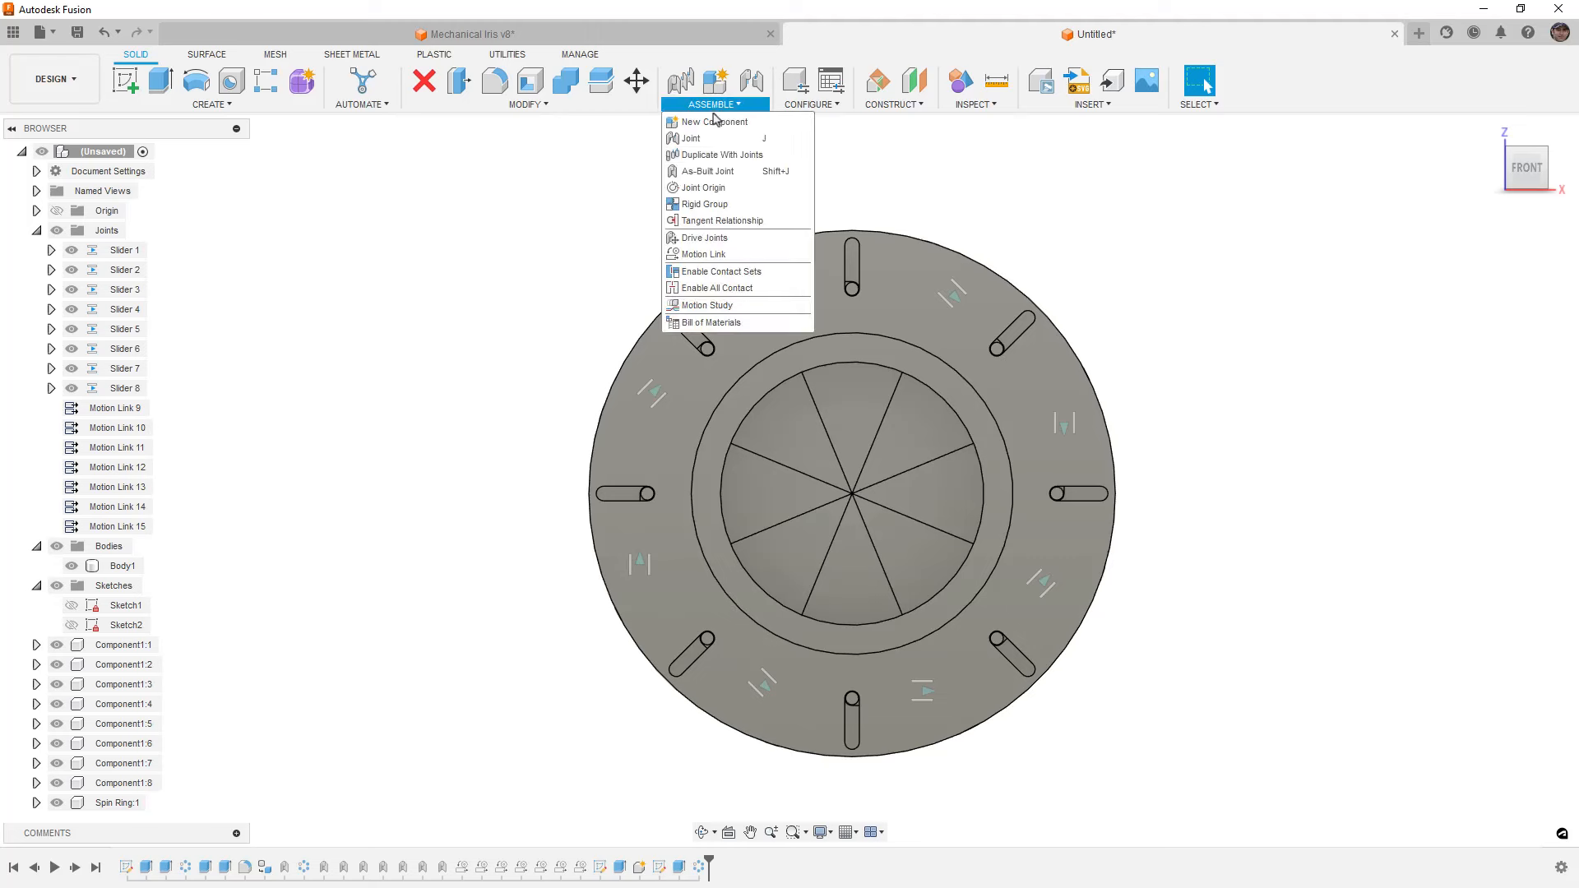
click(718, 176)
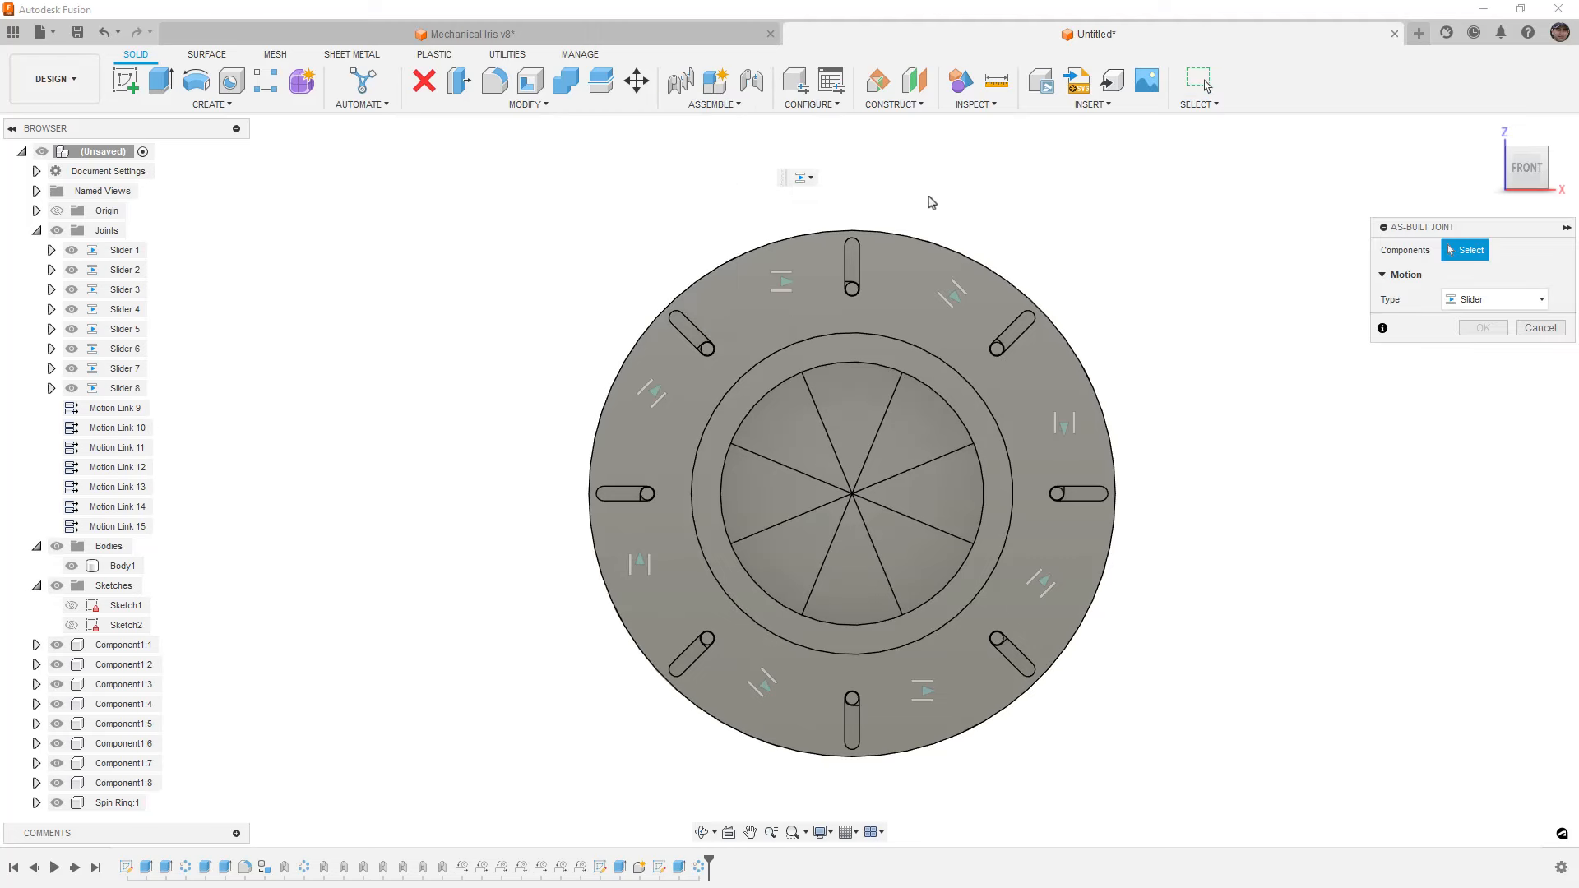
click(1514, 301)
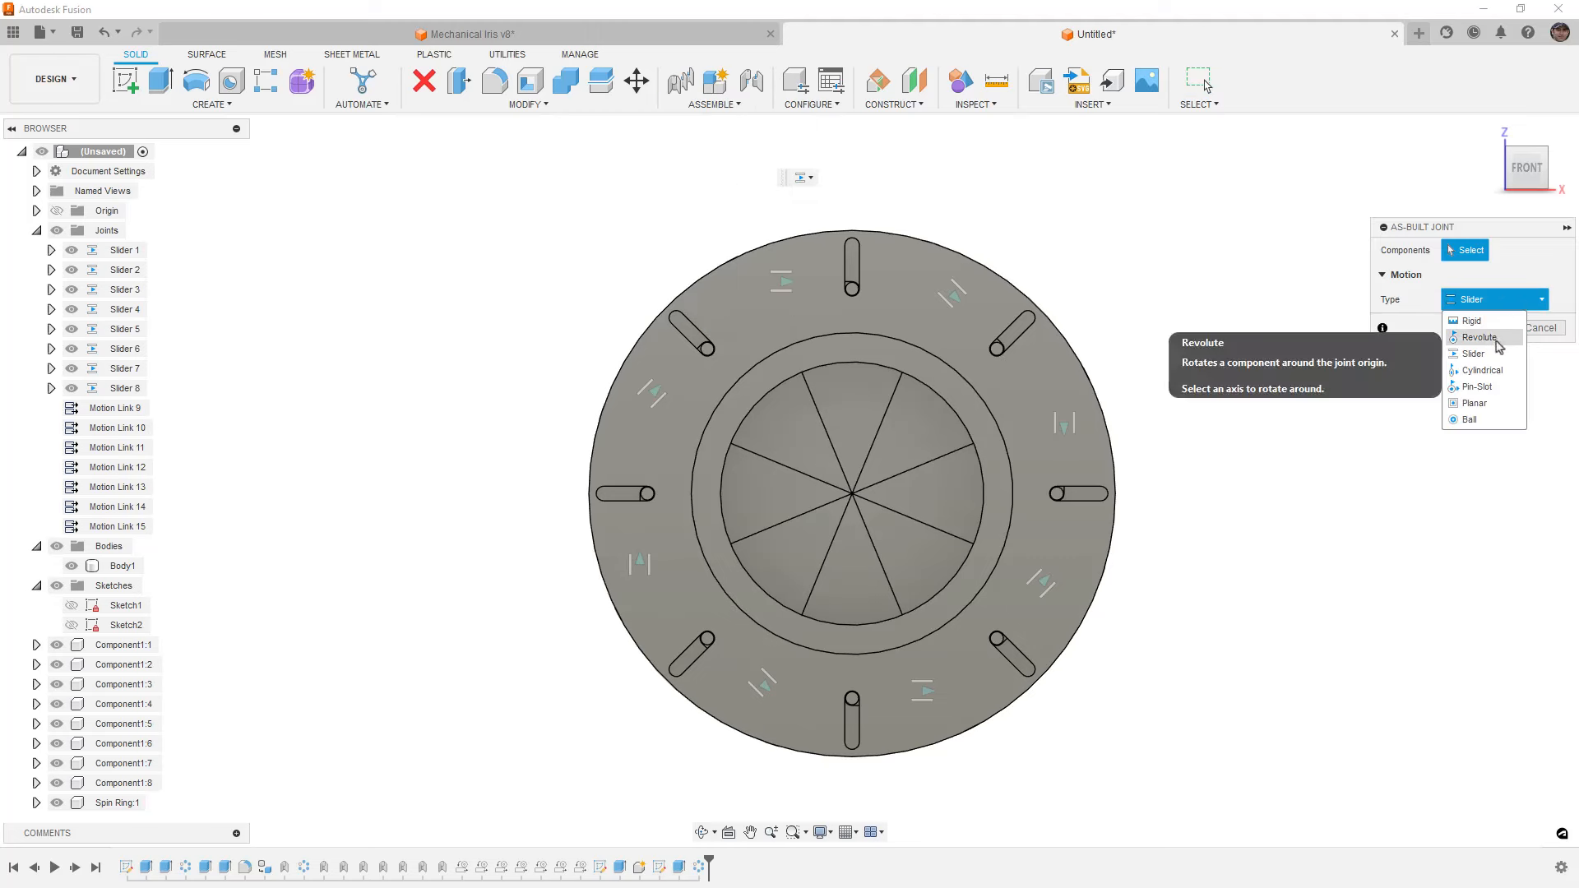
click(1497, 336)
click(935, 326)
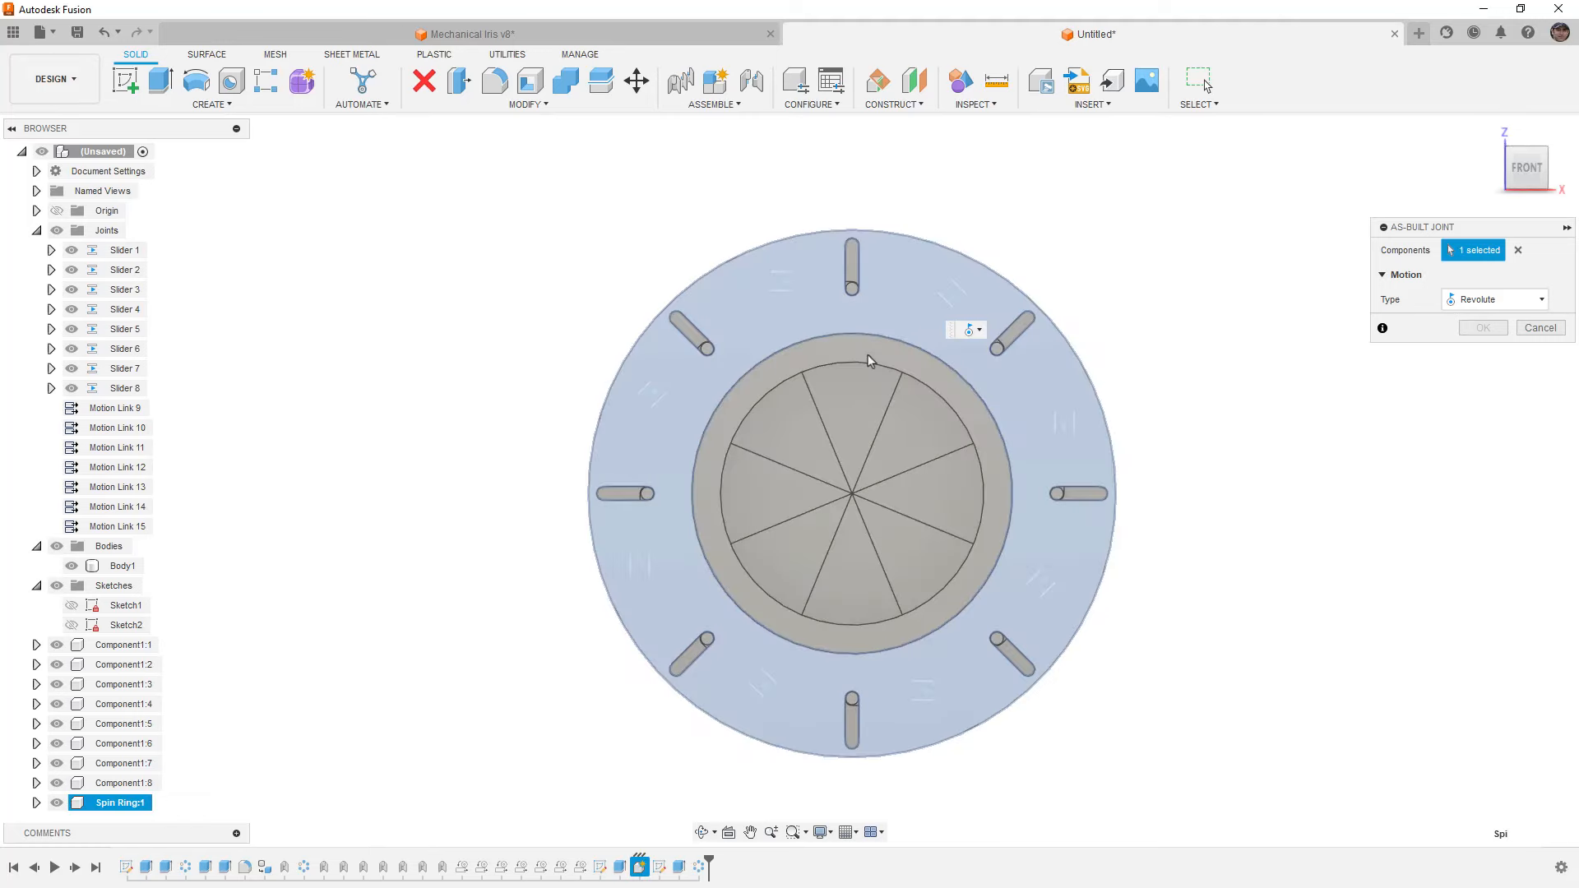
click(867, 355)
click(853, 494)
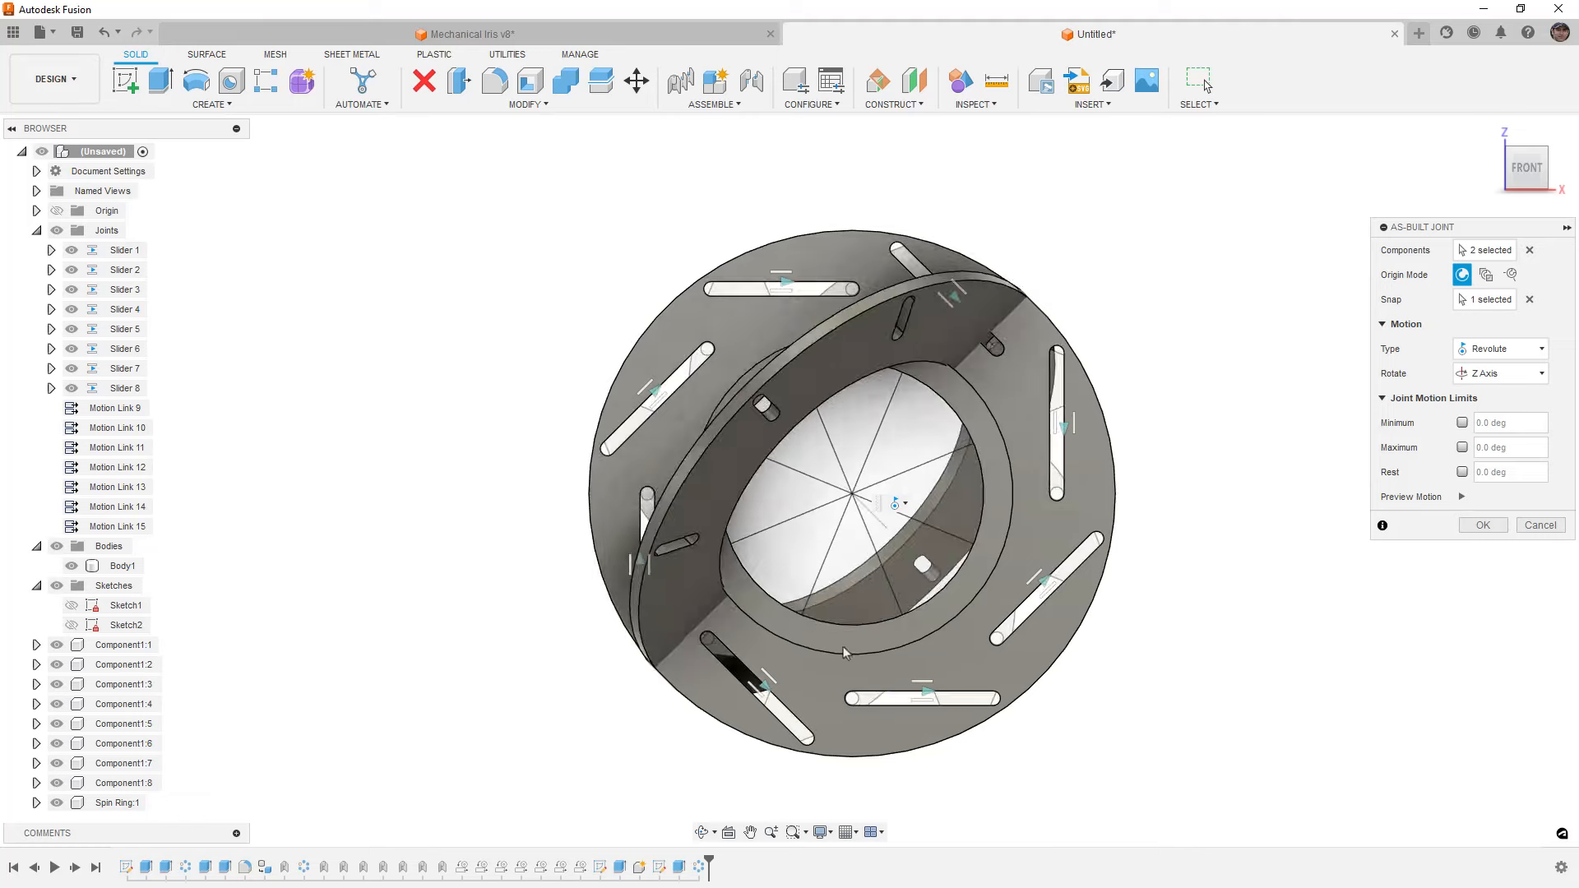
Set the revolute joint to rotate about the Y Axis and create it
shift+middle_drag(846, 654, 855, 576)
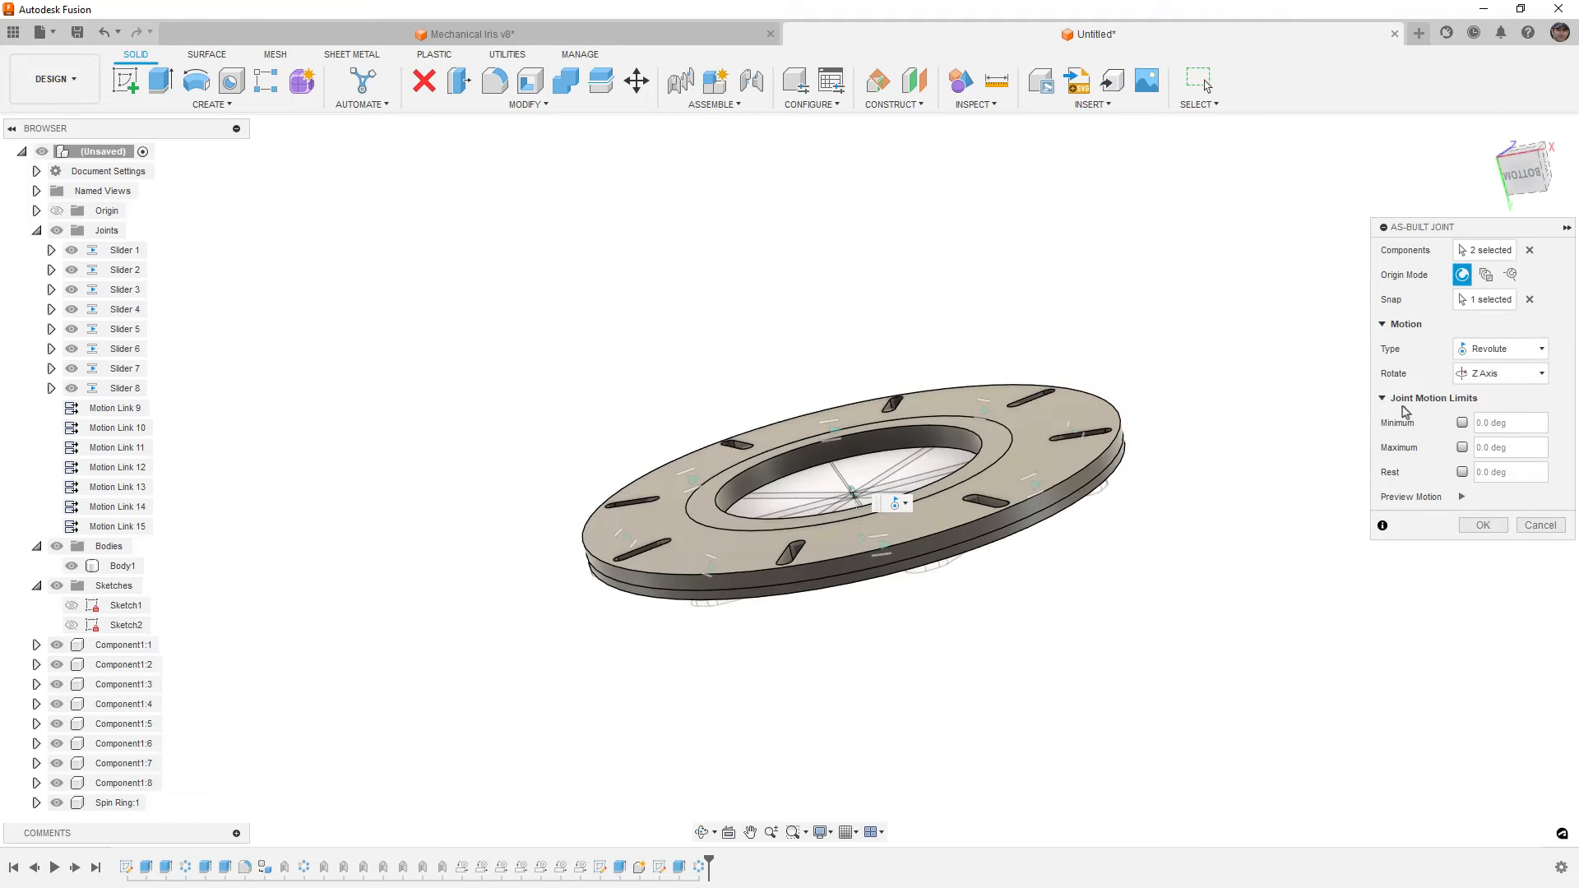
shift+middle_drag(1138, 433, 1143, 444)
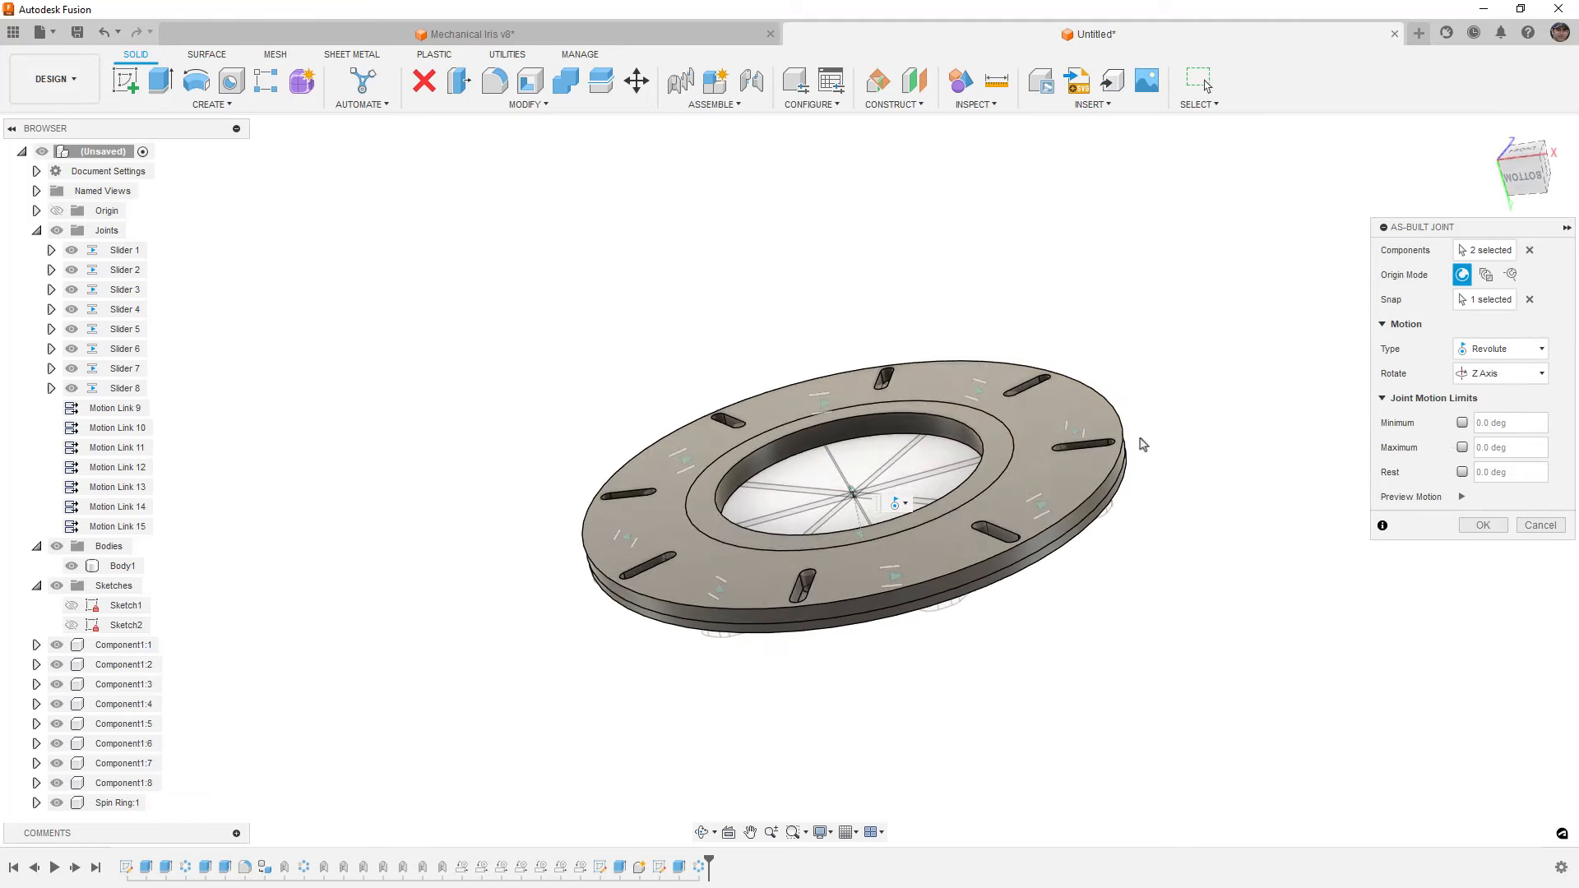
click(1526, 375)
click(1505, 413)
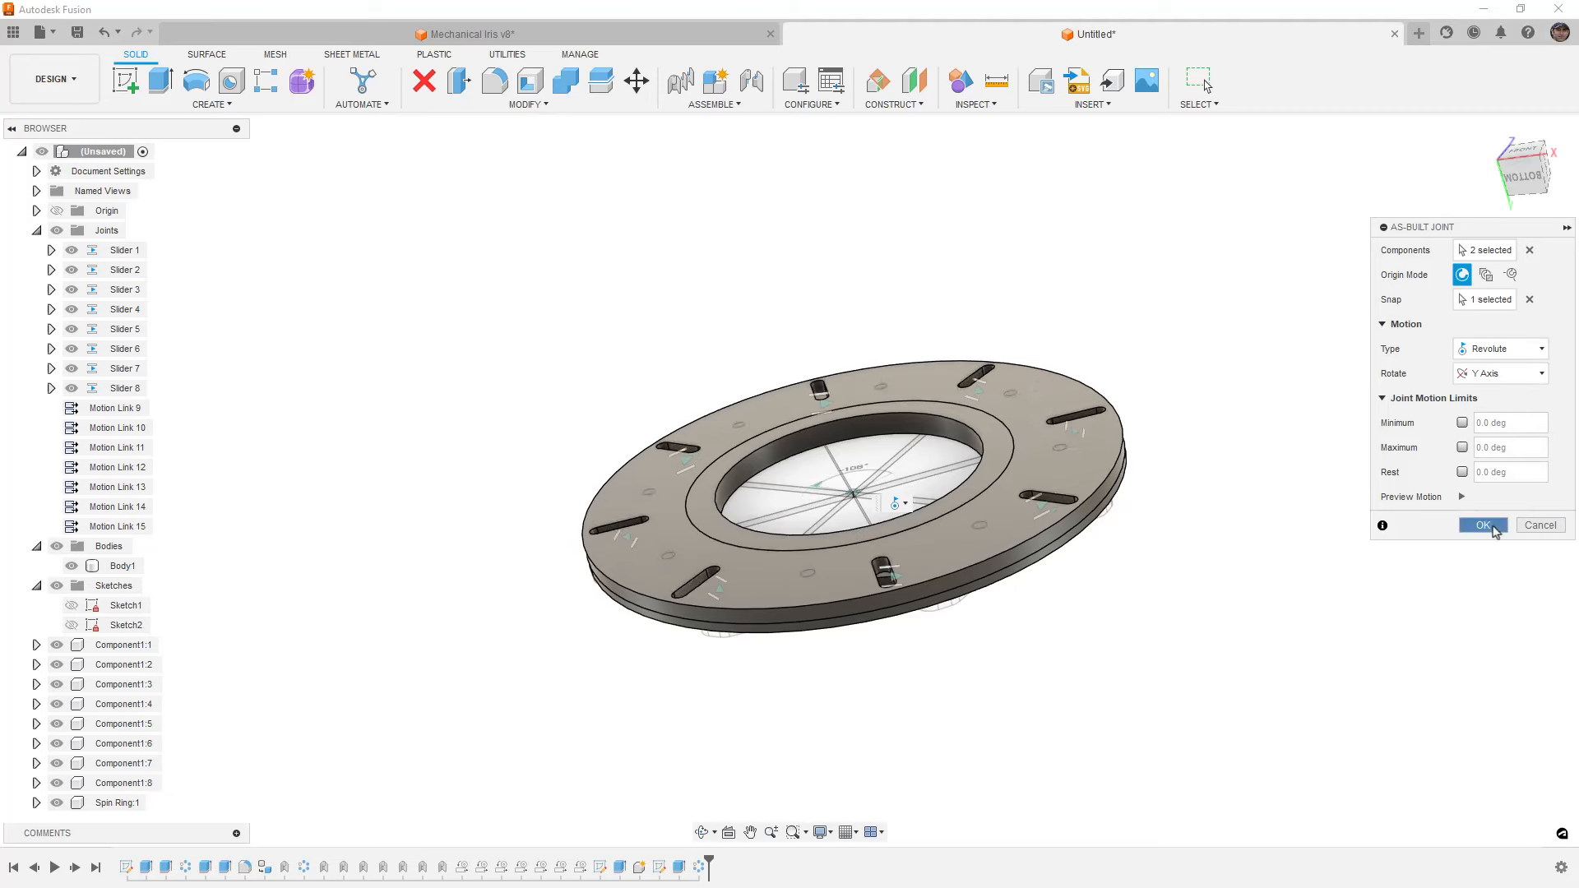
click(1483, 526)
Examine from the front how the uppermost blade pin sits in the spin ring's slot
click(1524, 156)
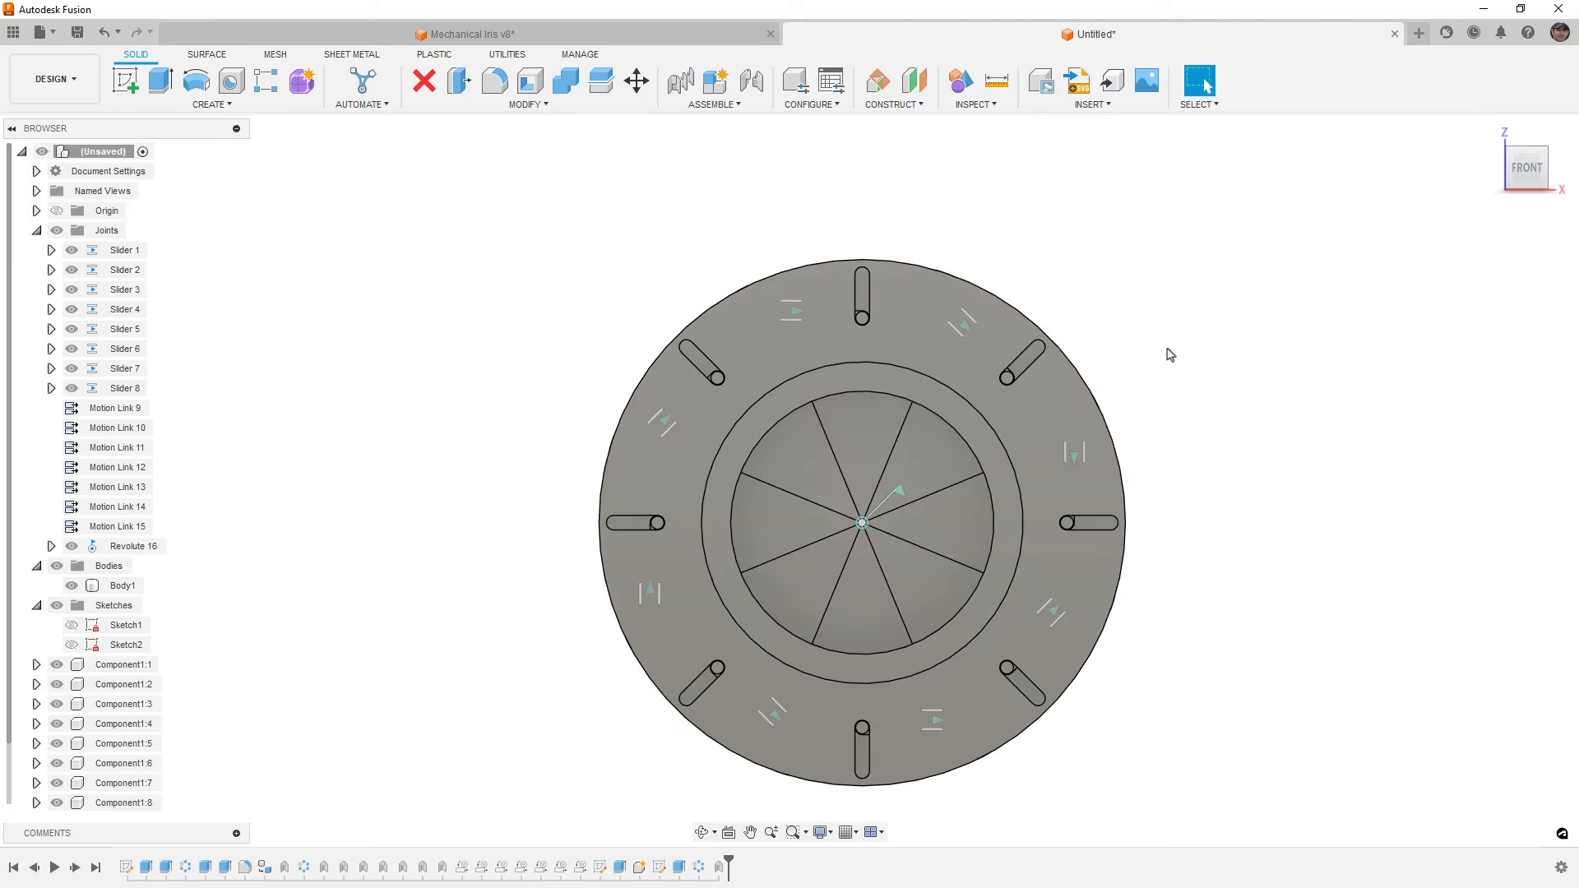
scroll(876, 323, up, 4)
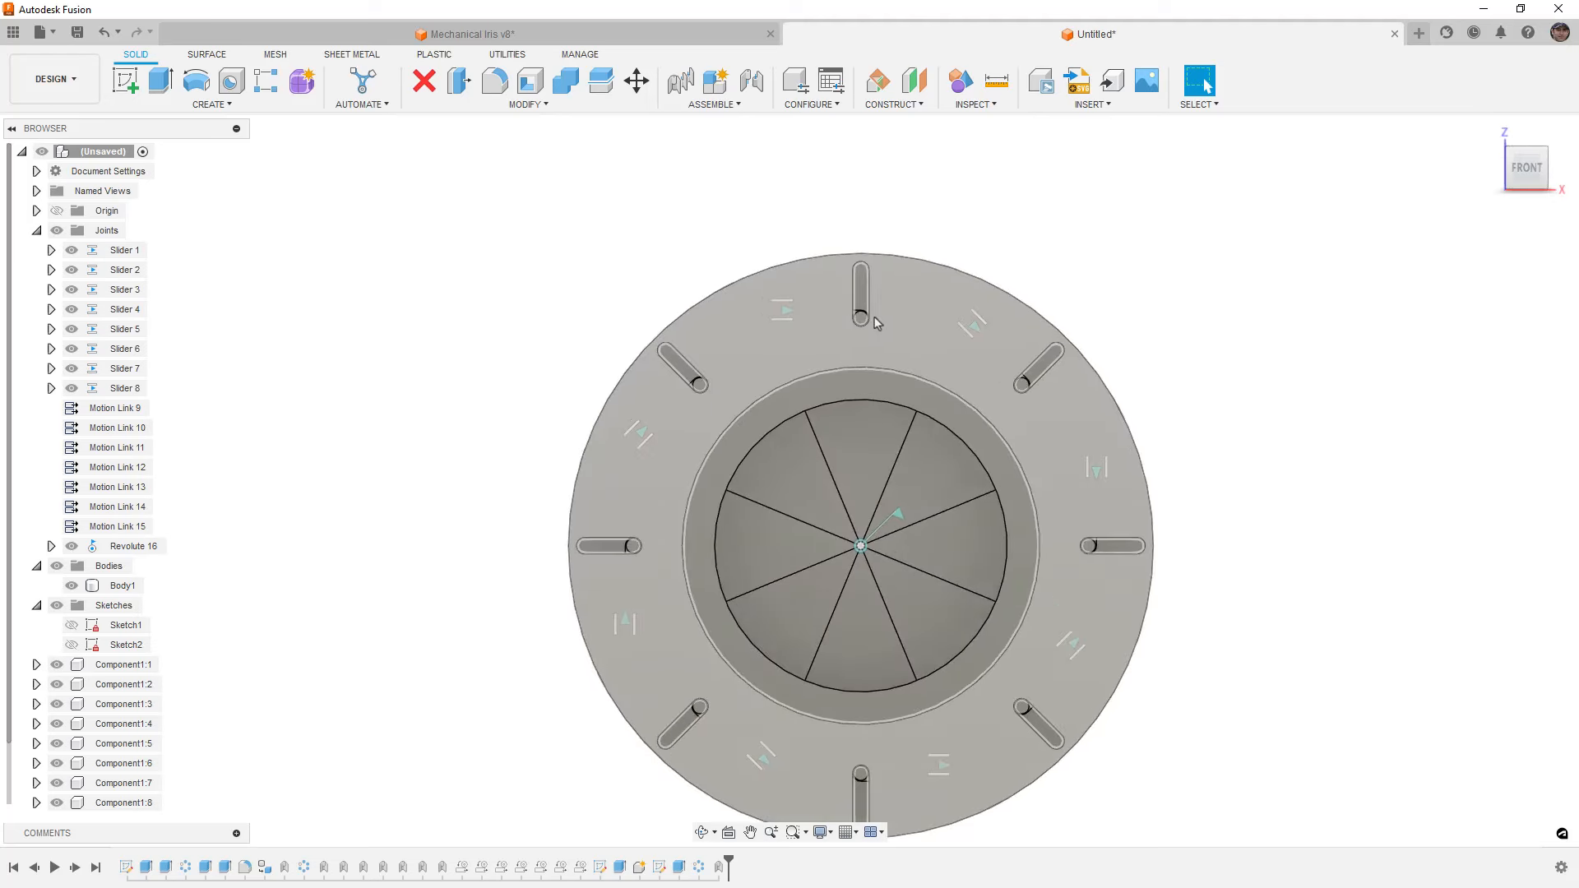
scroll(876, 322, up, 5)
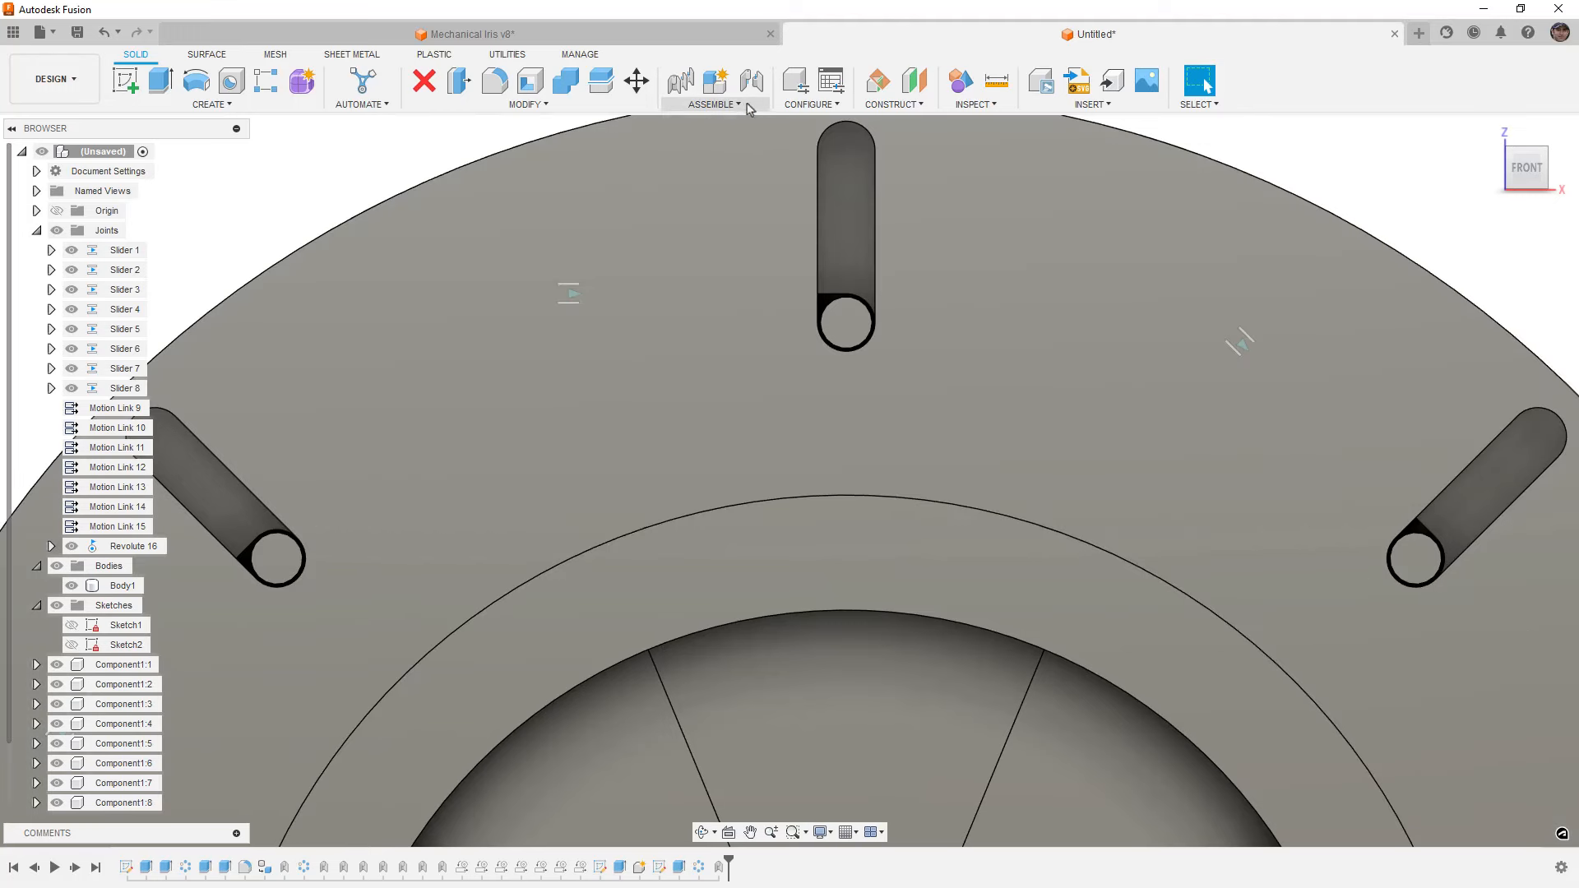
click(747, 106)
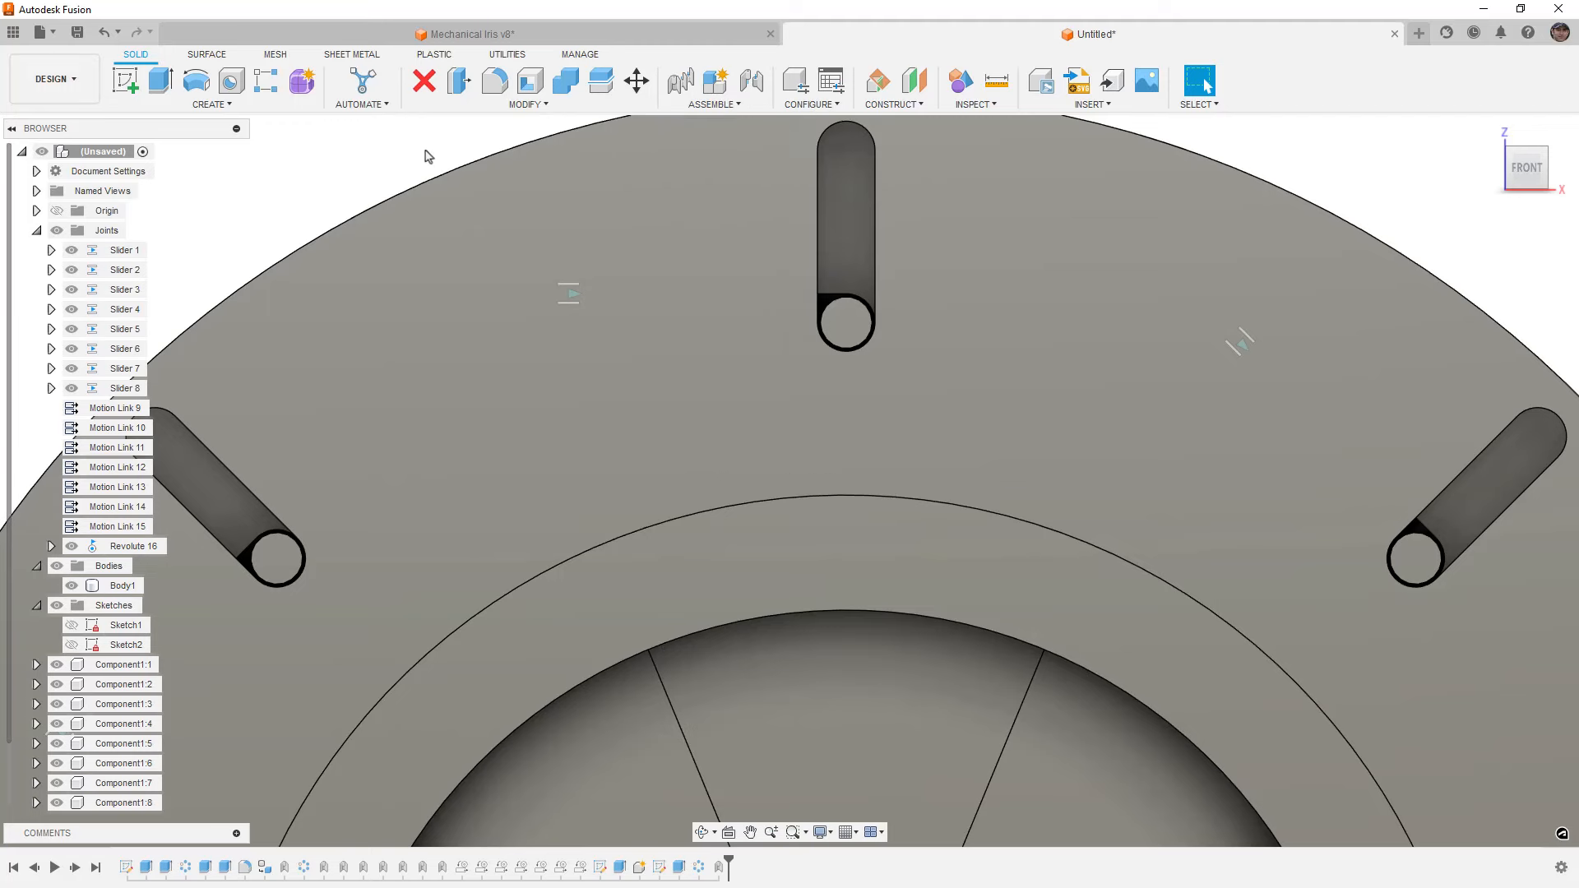
middle_drag(862, 330, 841, 495)
click(840, 495)
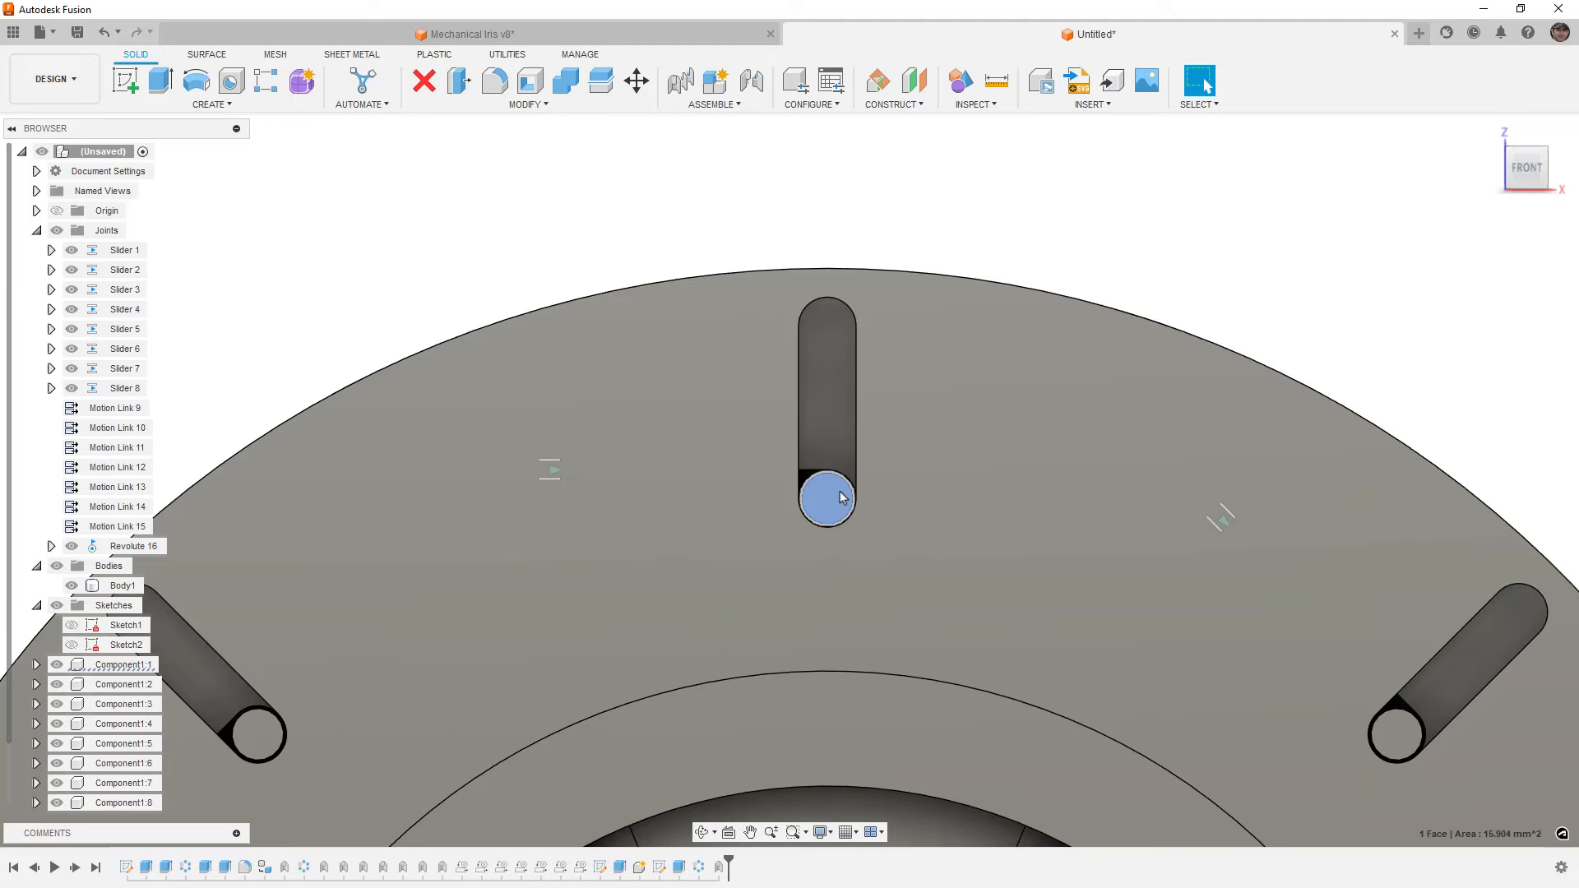
scroll(841, 495, down, 4)
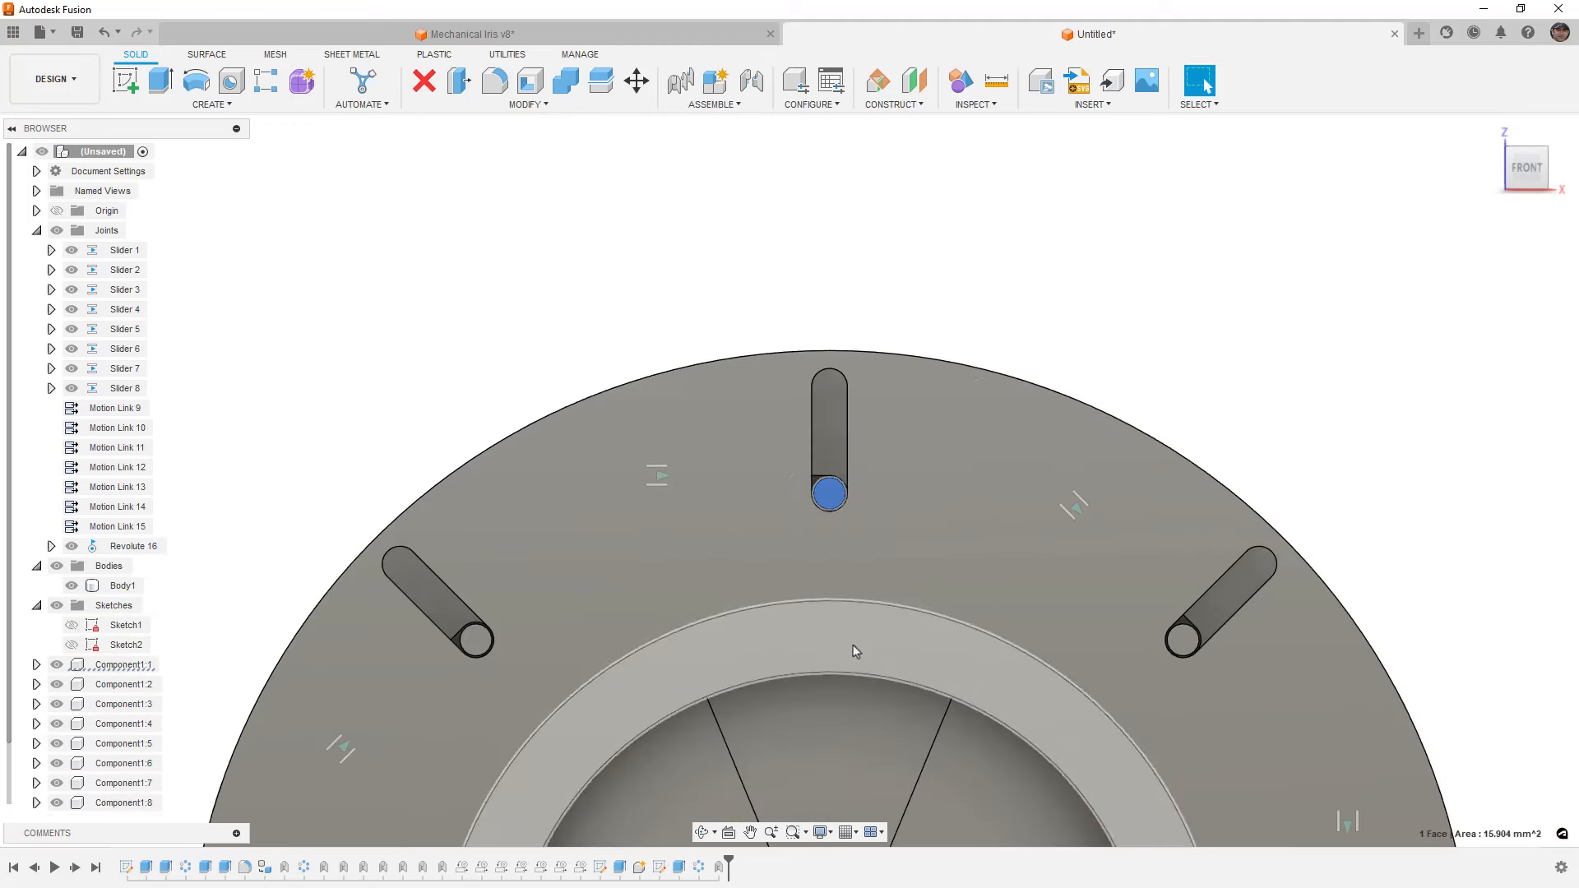
click(847, 699)
click(884, 395)
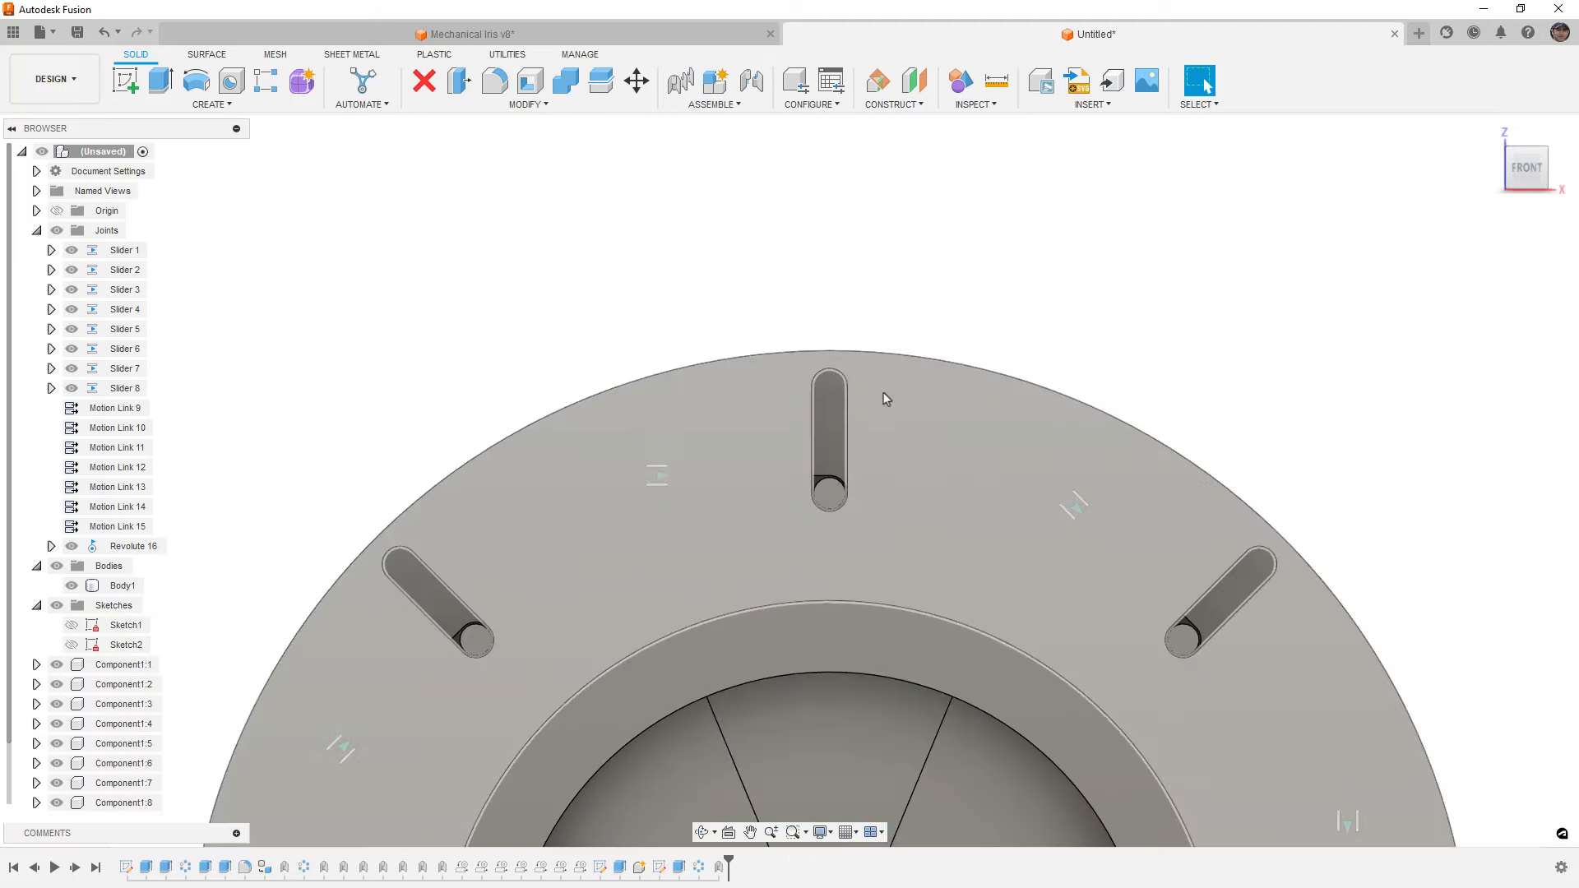
click(871, 264)
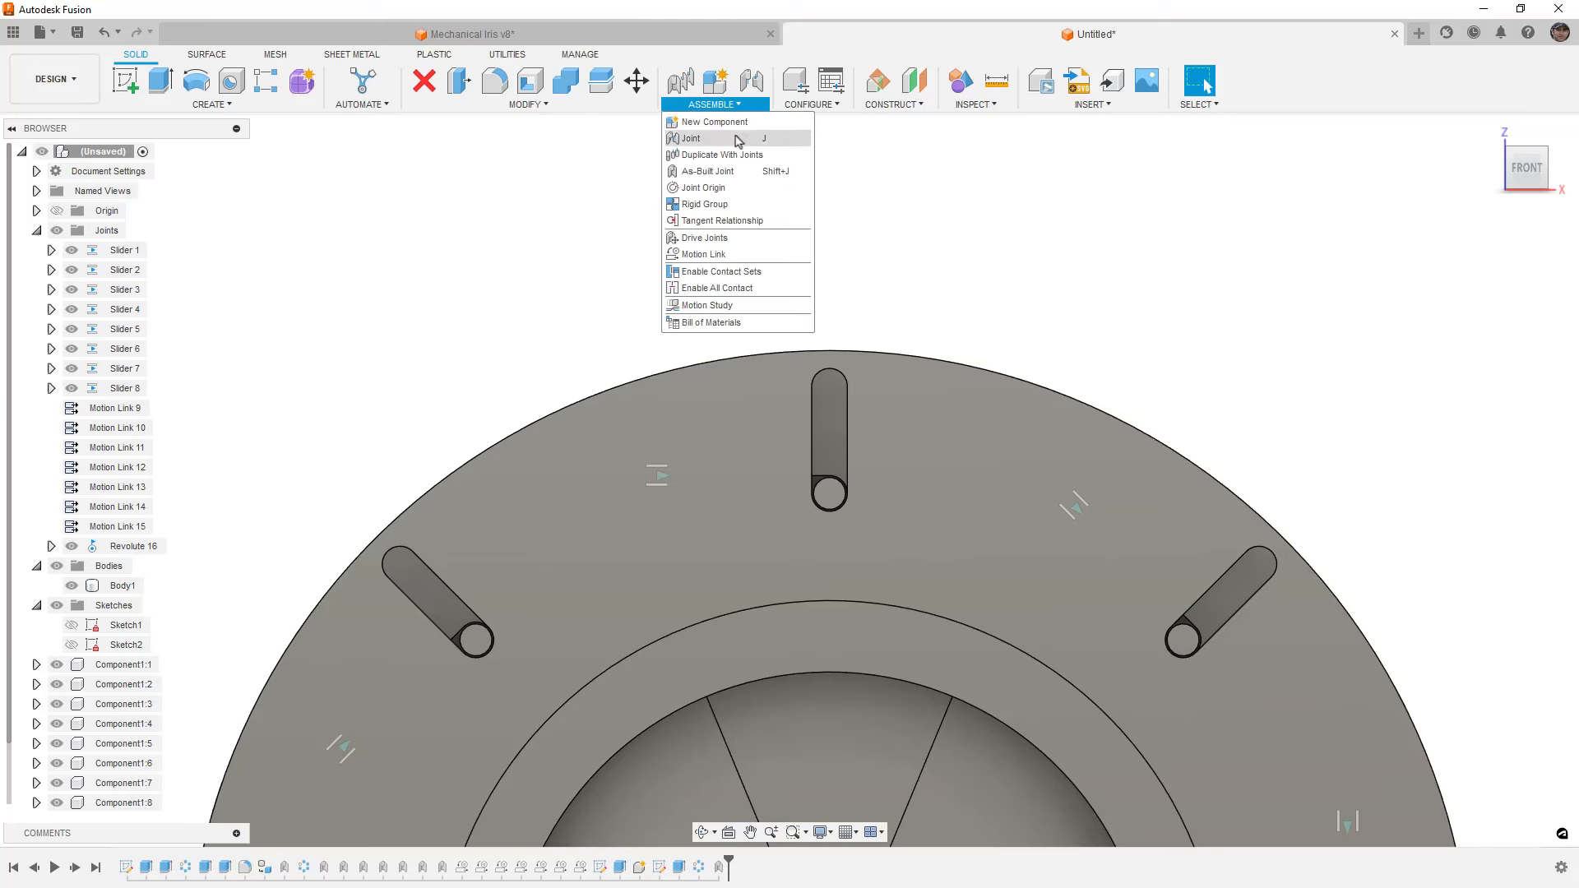
Create a tangent relationship between the uppermost blade's cylindrical pin and the side face of its spin ring slot
click(739, 231)
shift+middle_drag(870, 504, 849, 457)
click(830, 488)
click(847, 461)
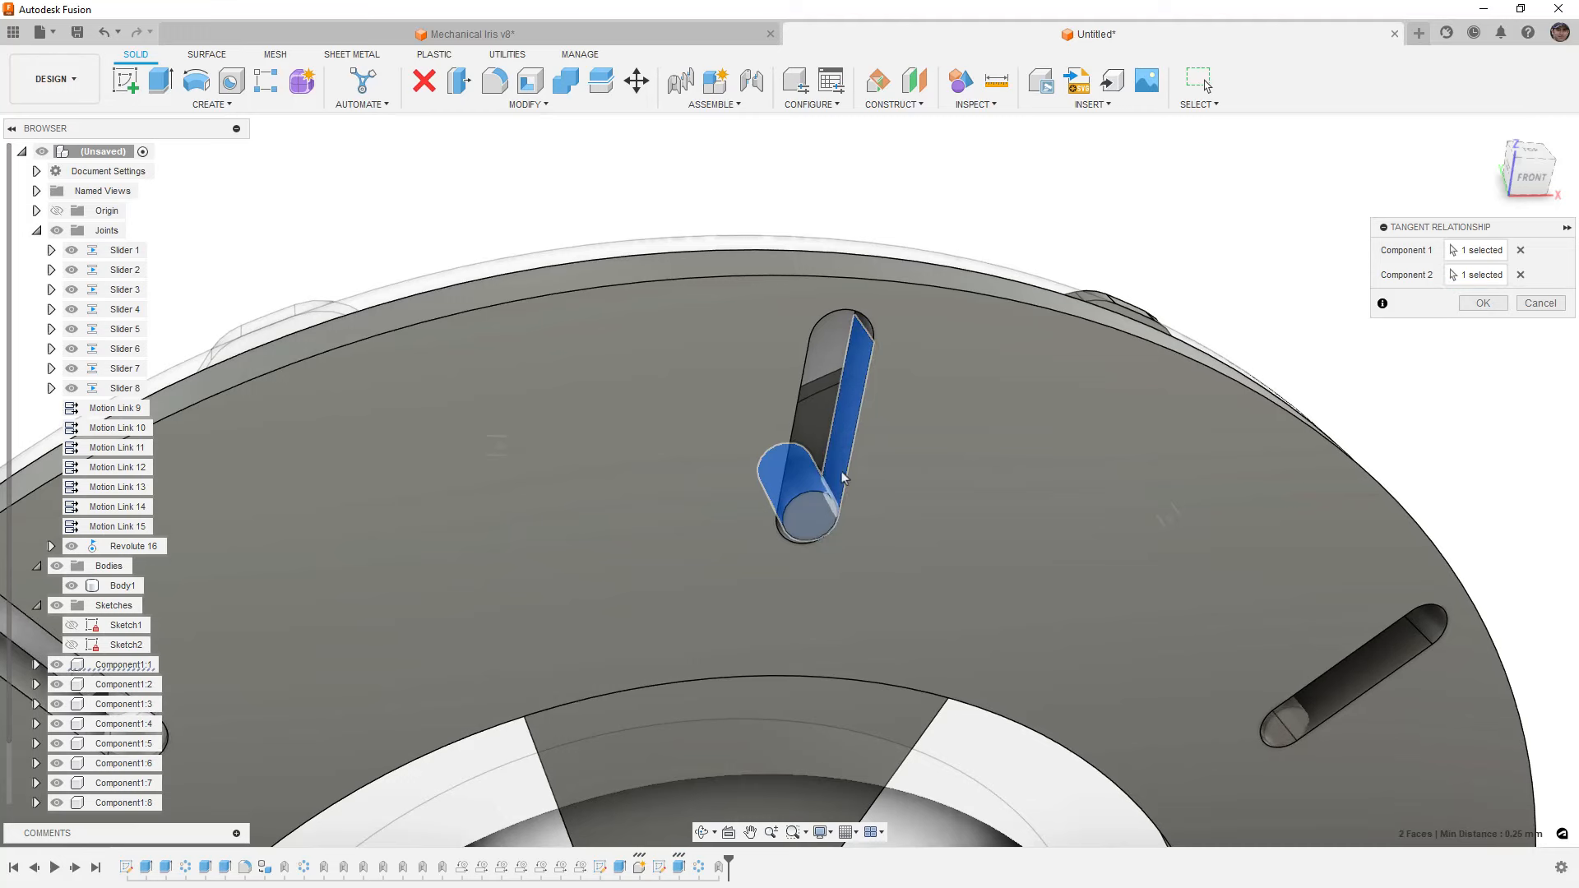
scroll(846, 527, up, 5)
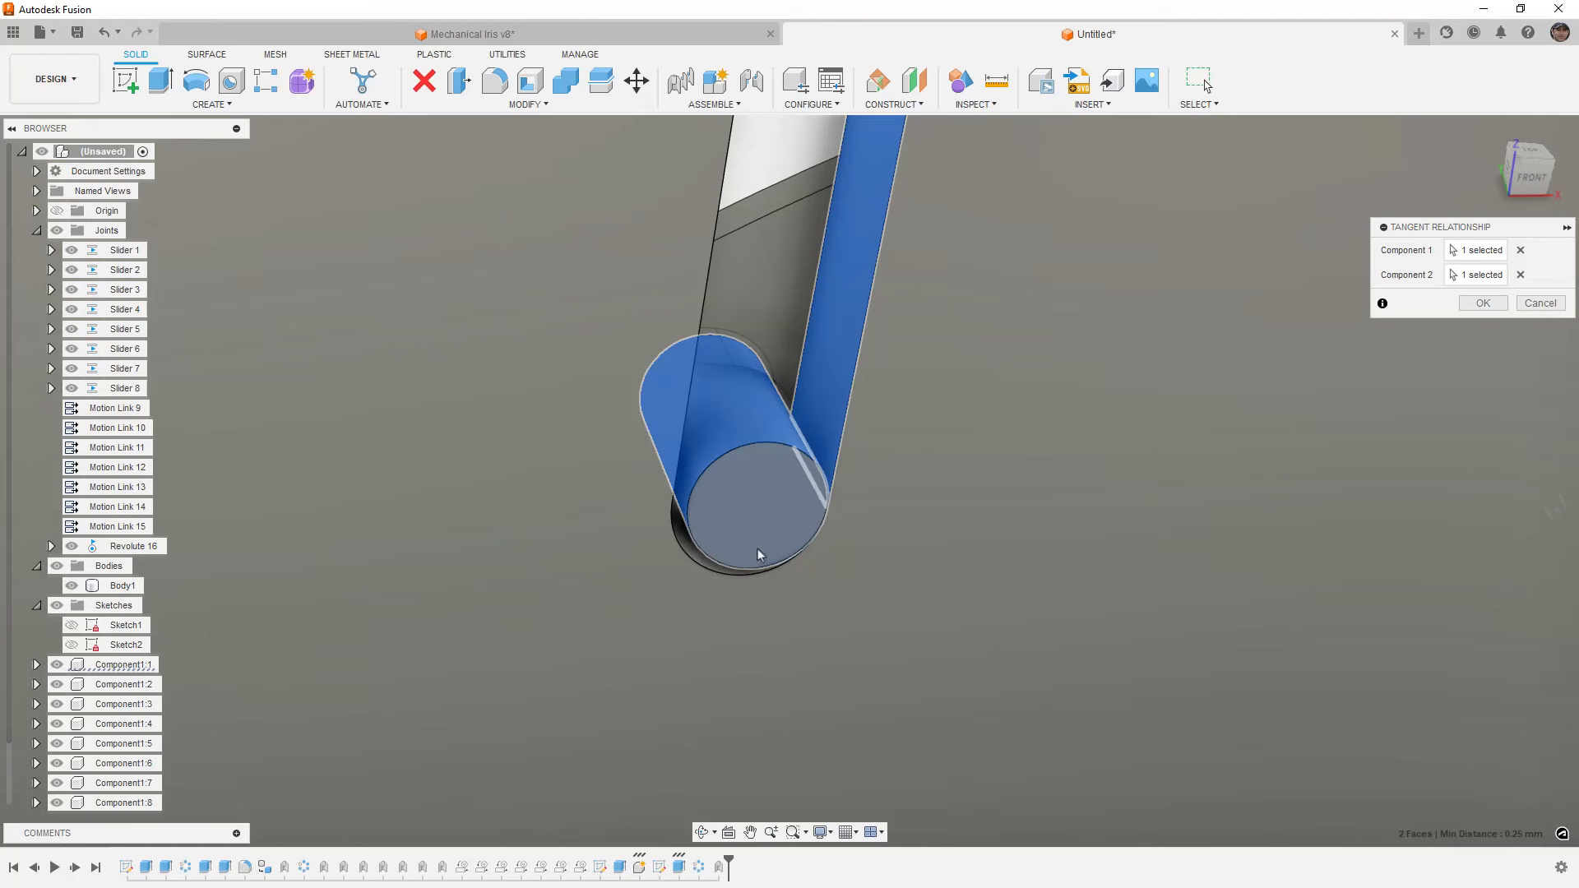
click(1483, 303)
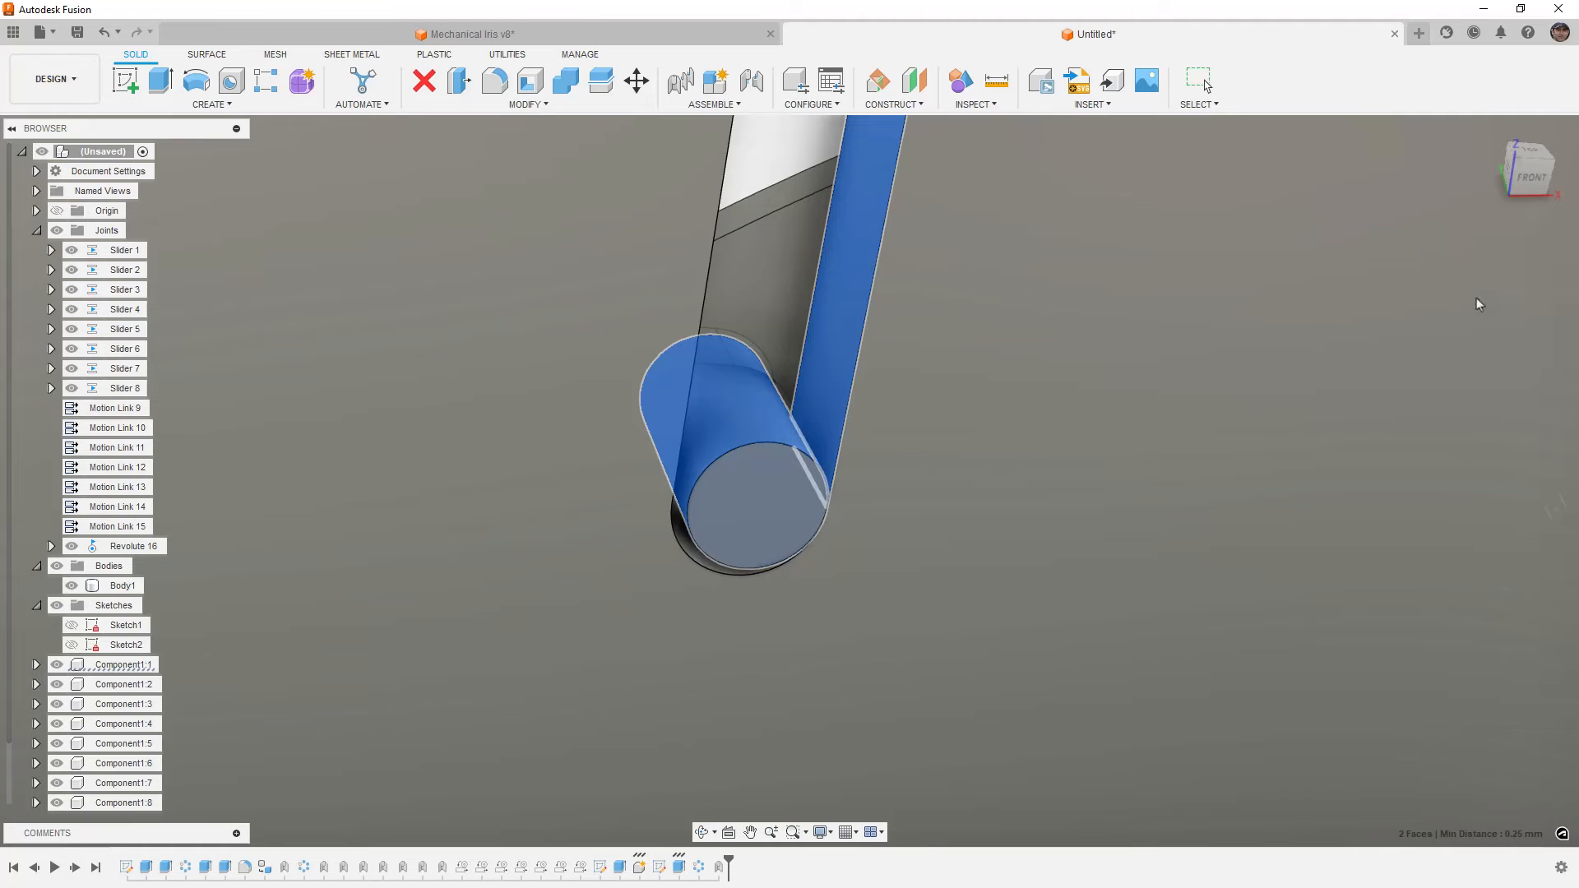
Test the mechanism from the front by rotating the spin ring to open the iris fully and close it again
scroll(851, 448, down, 5)
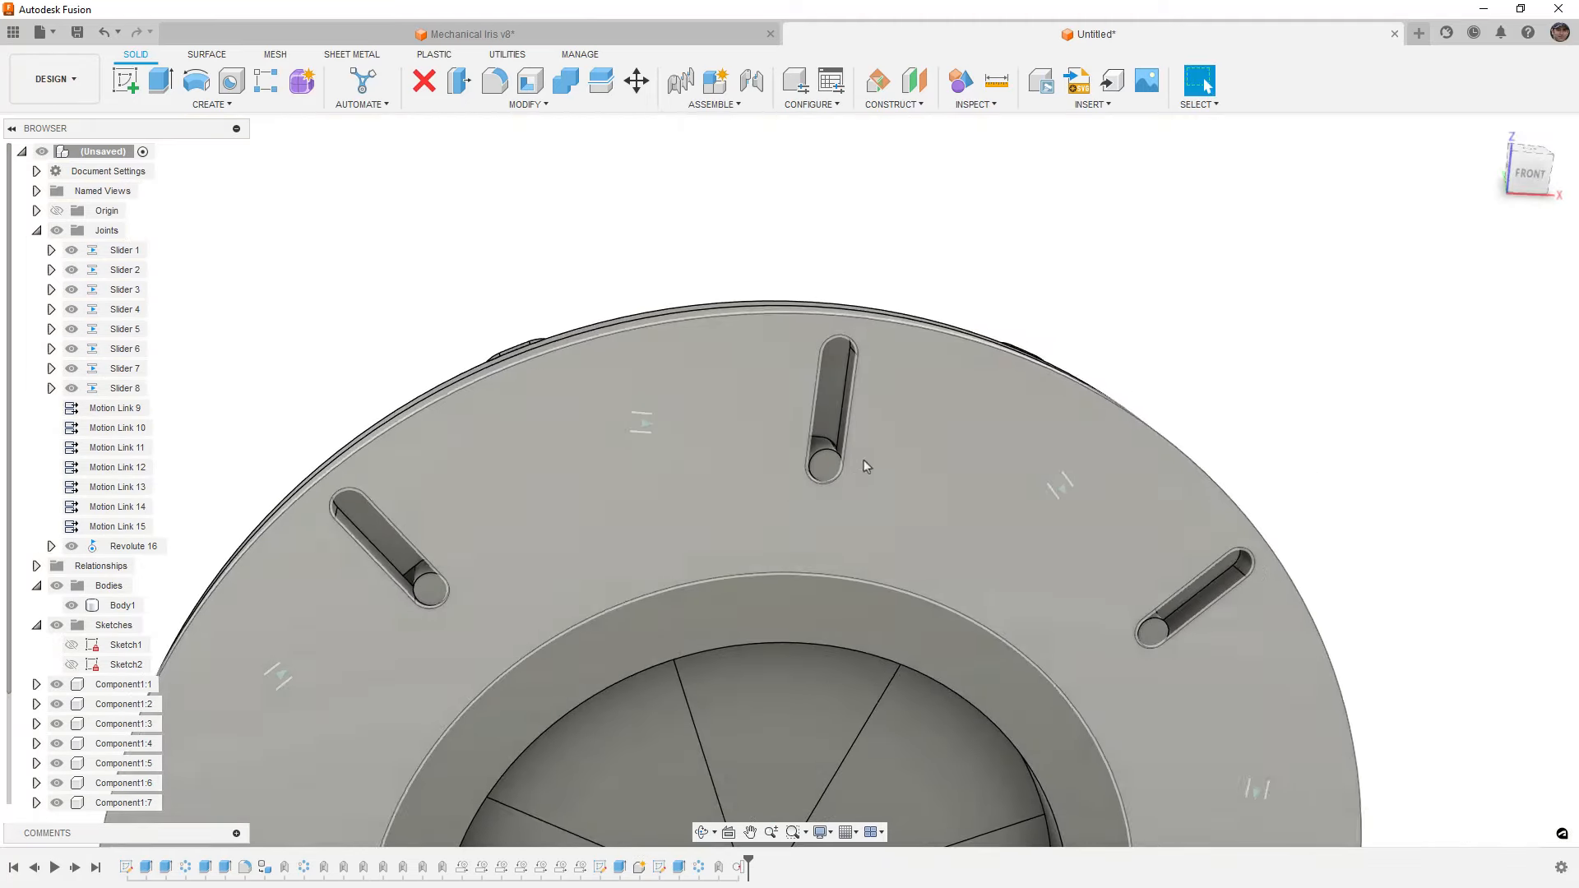
click(1533, 181)
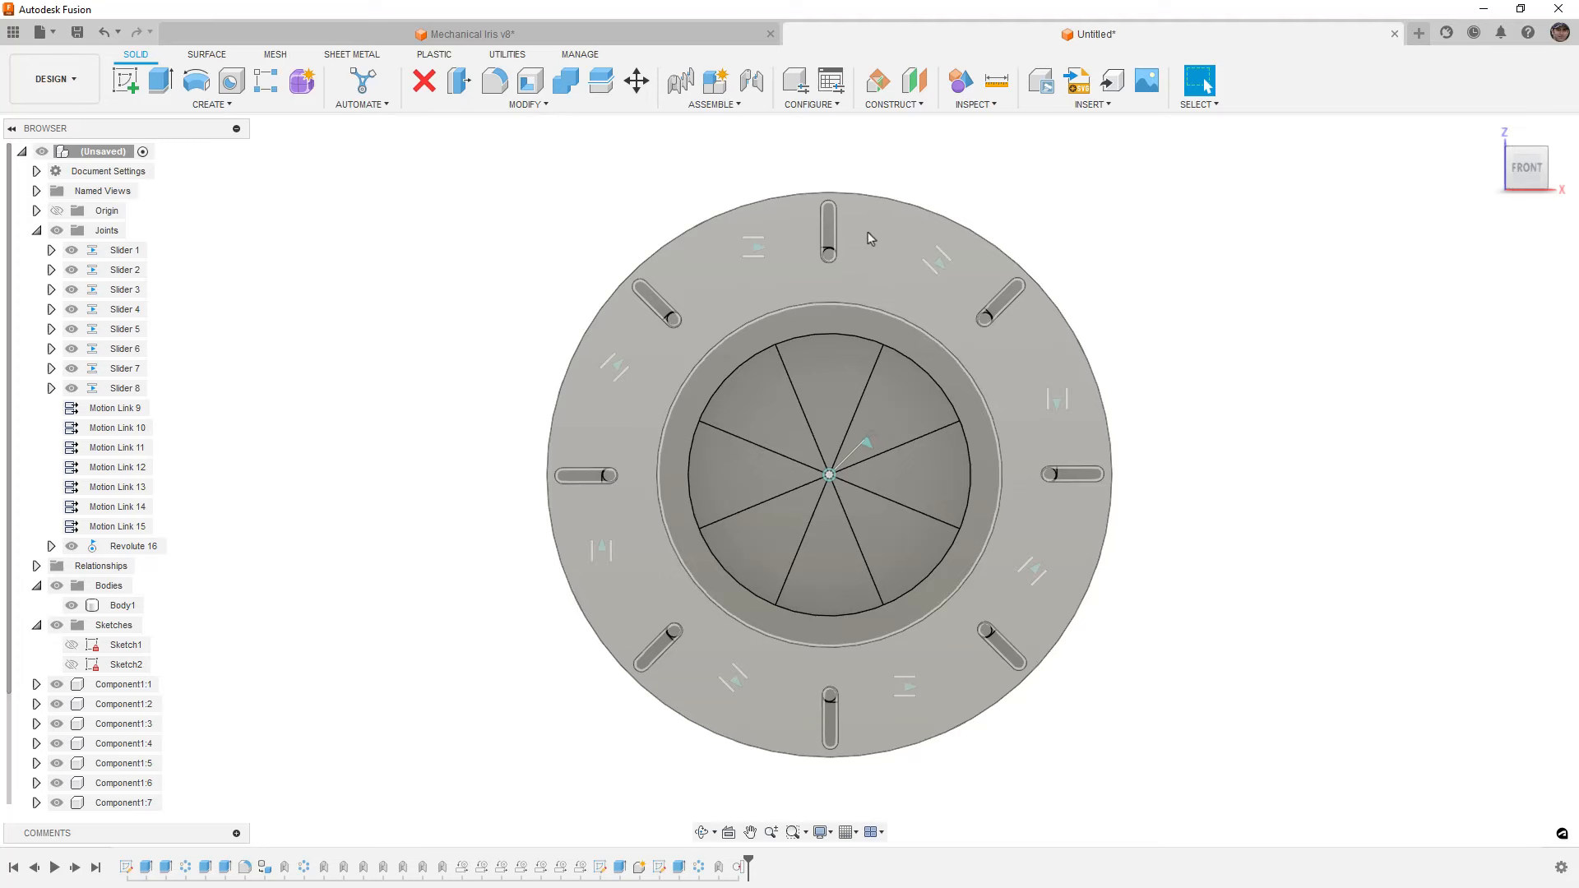
drag(870, 239, 691, 277)
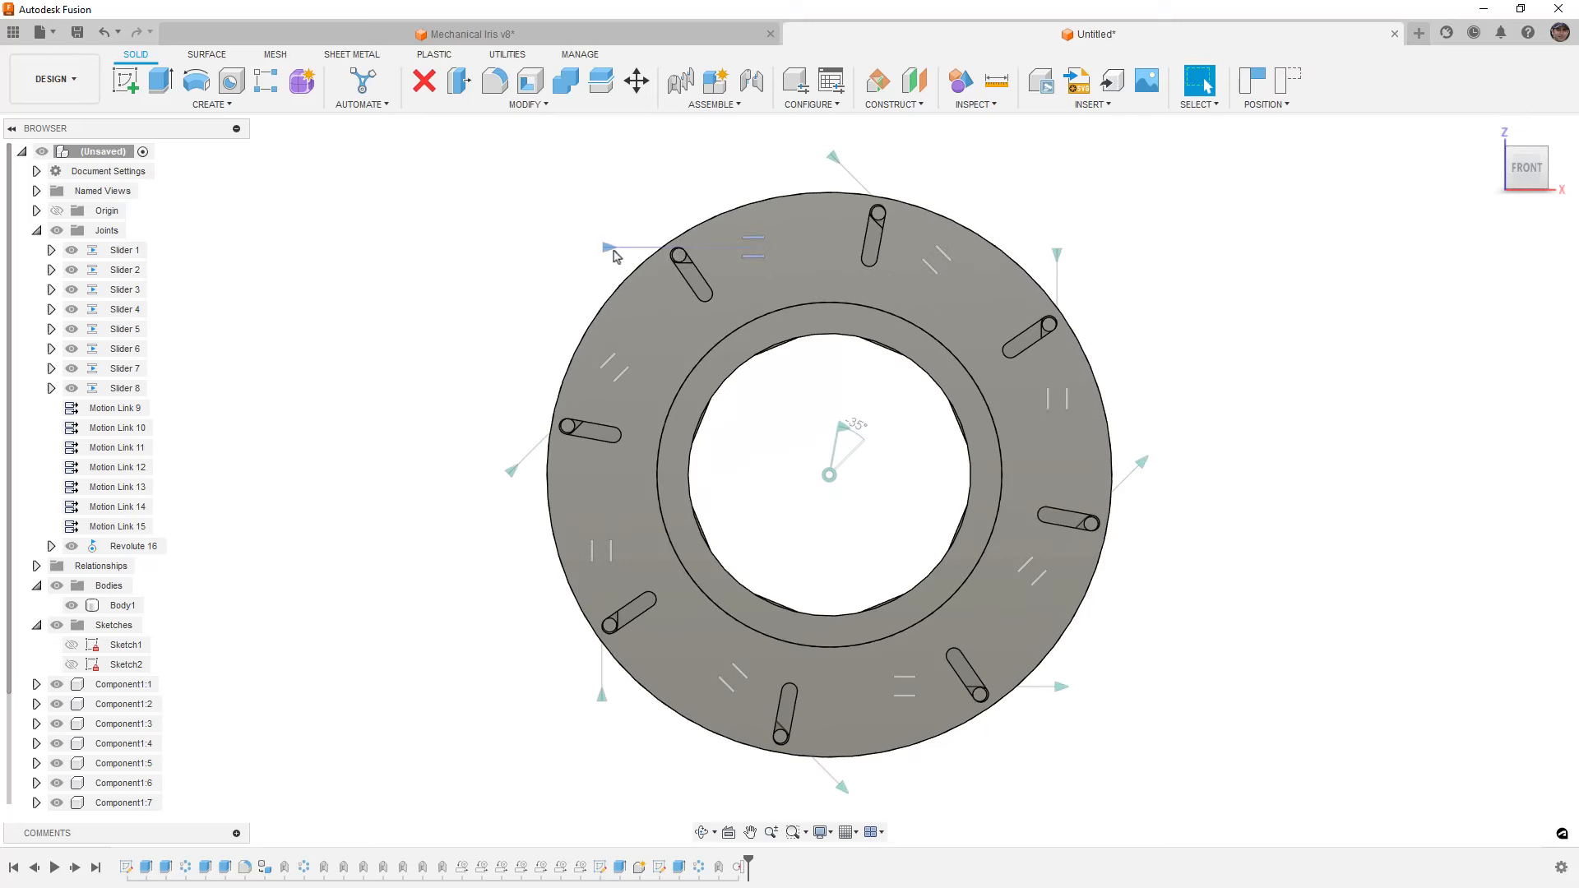
drag(687, 280, 900, 291)
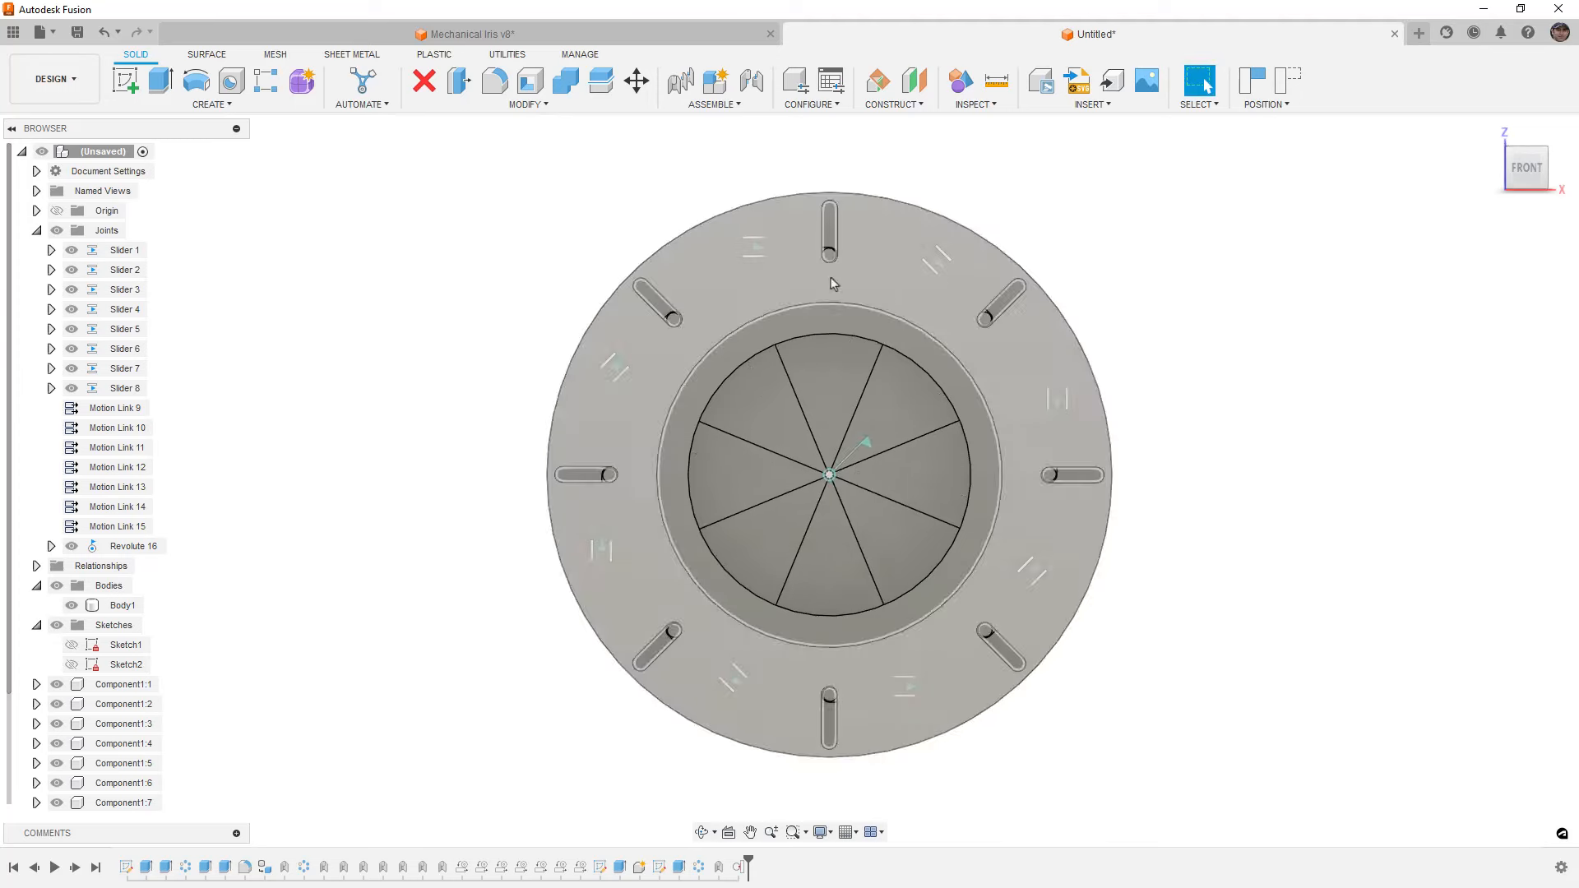
Rotate the spin ring back and forth at close range to examine how the blade pins travel along their slots
scroll(833, 267, up, 5)
scroll(833, 253, up, 3)
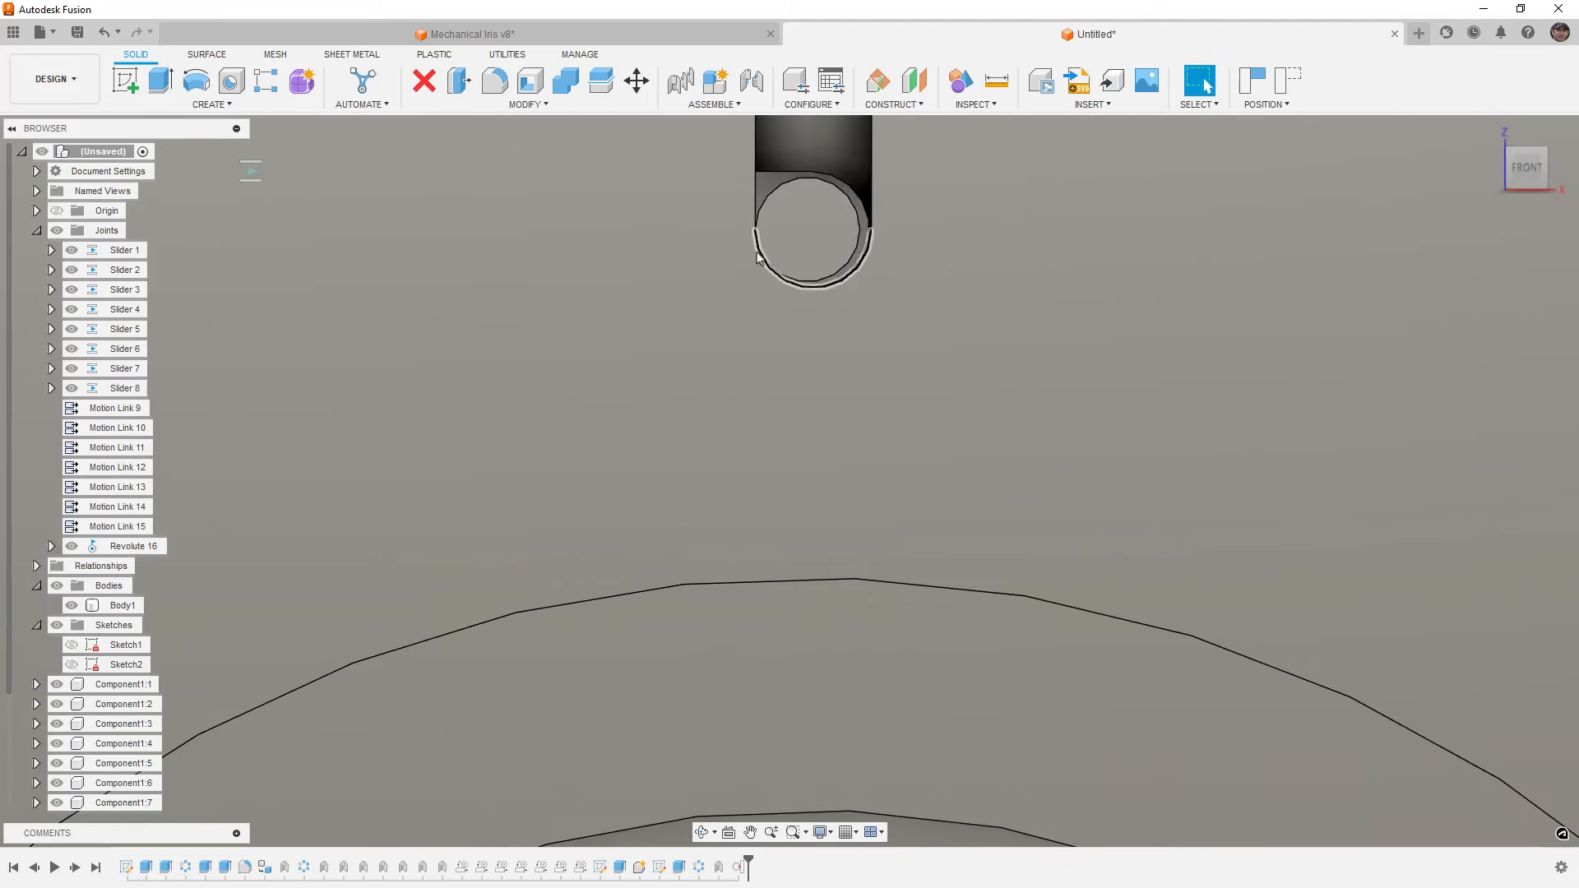
middle_drag(762, 240, 762, 356)
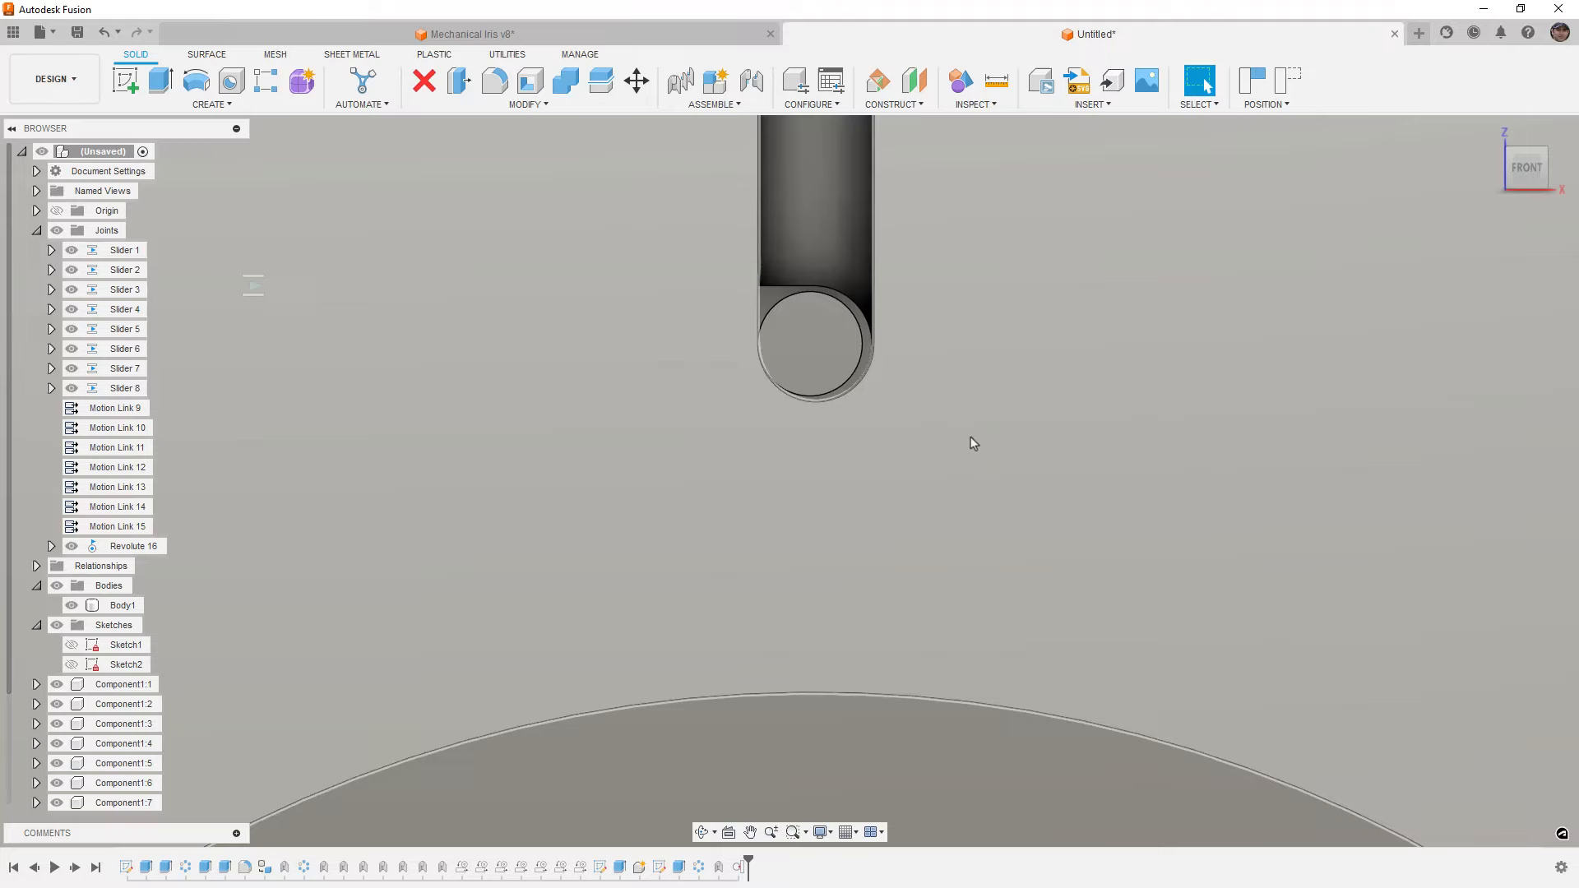
middle_drag(973, 441, 916, 444)
drag(918, 445, 565, 494)
scroll(840, 479, down, 3)
drag(777, 449, 490, 527)
scroll(634, 506, down, 2)
middle_drag(634, 505, 778, 486)
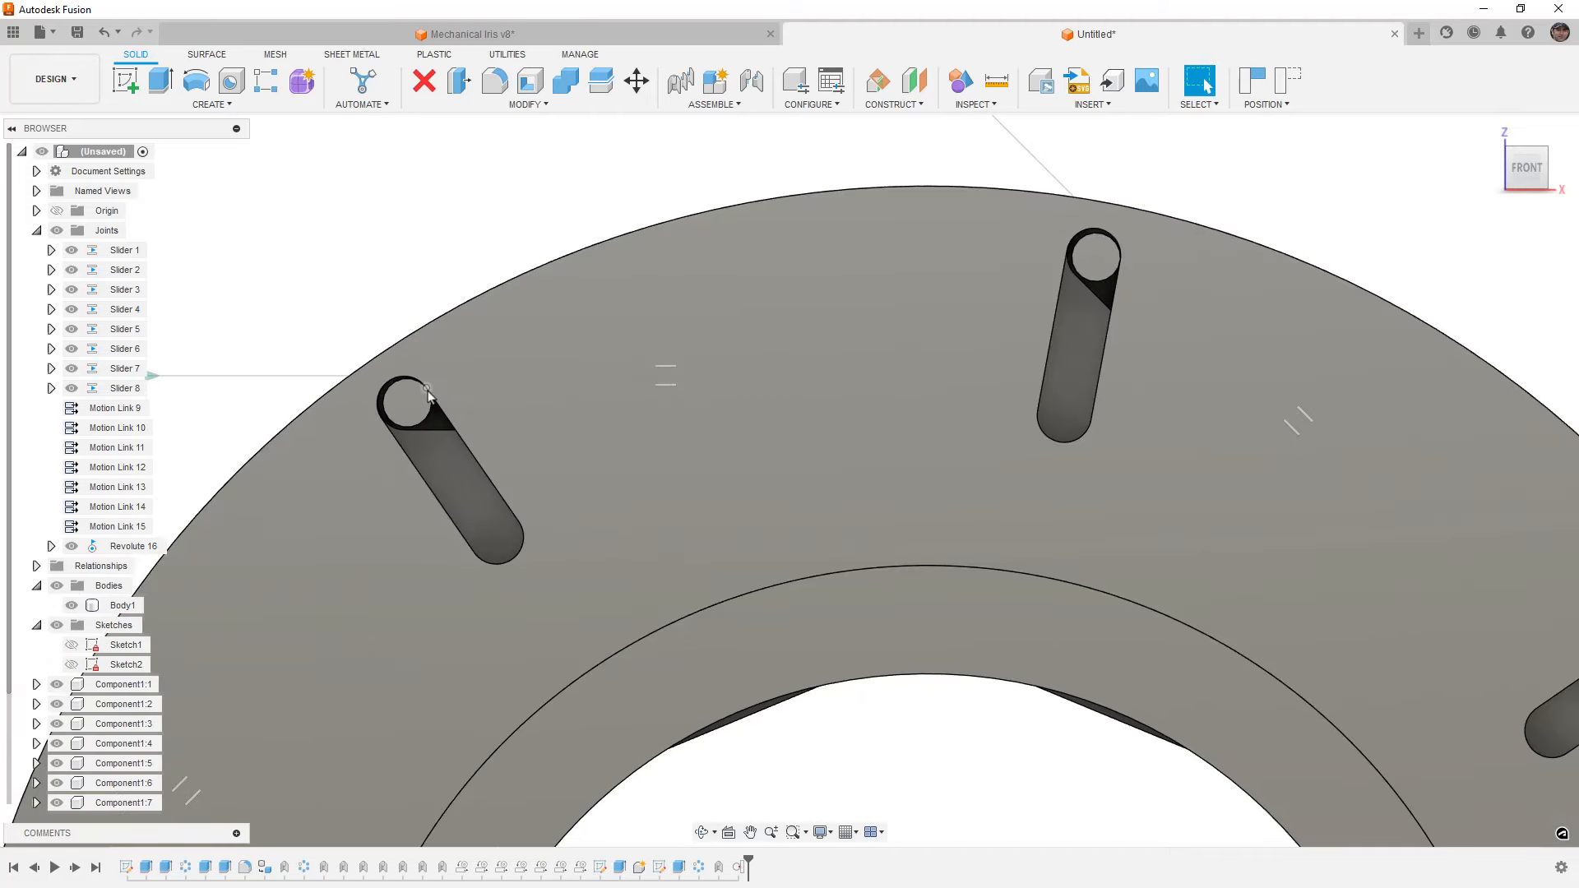
drag(428, 394, 658, 491)
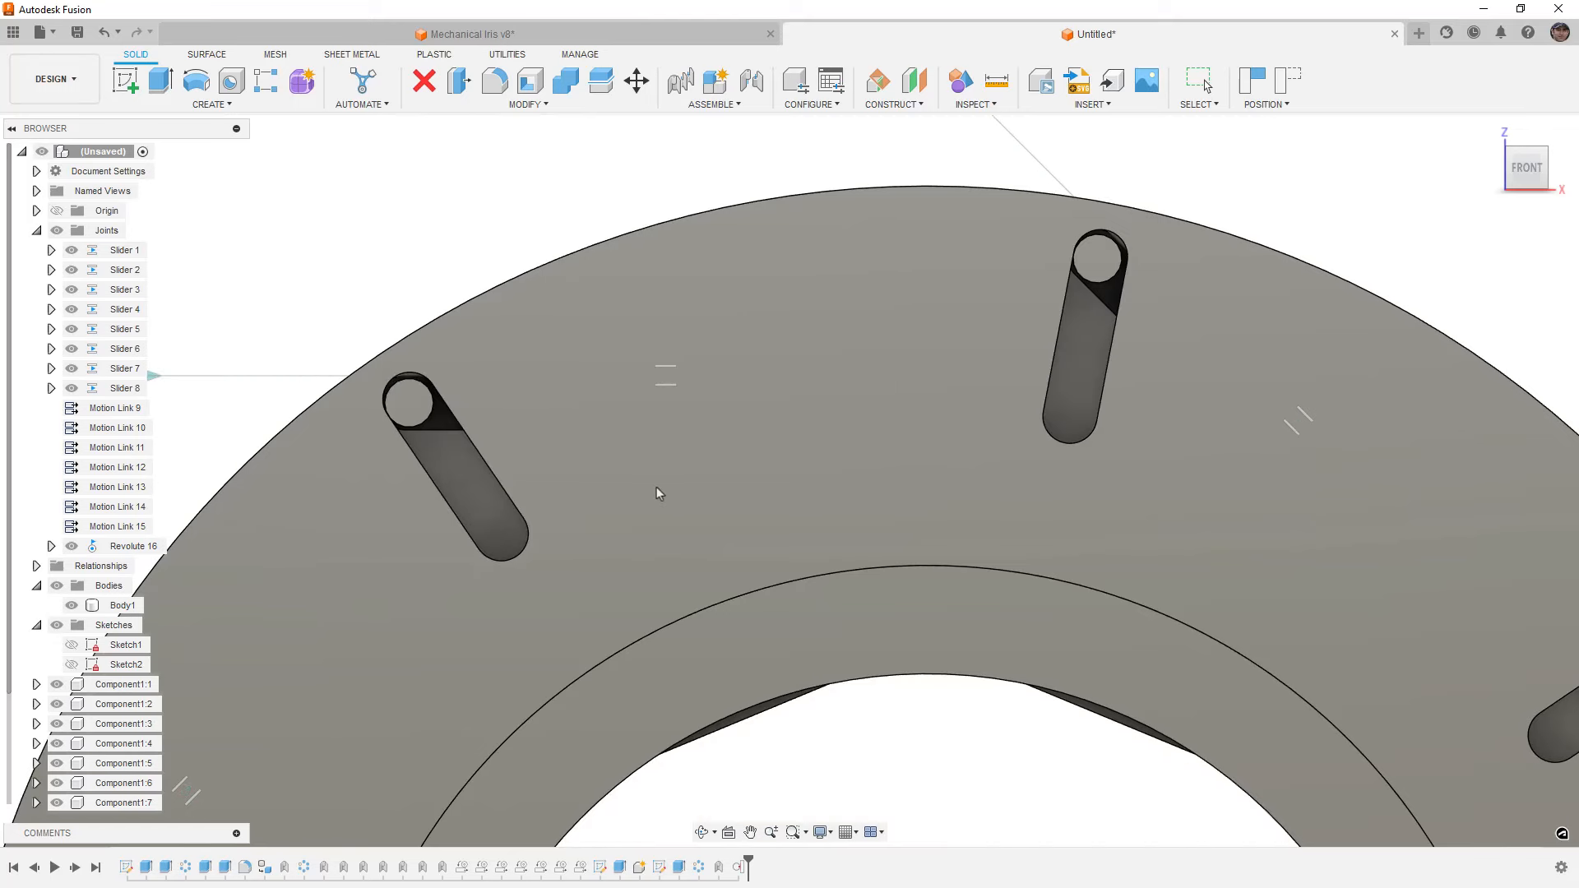
drag(733, 451, 1091, 389)
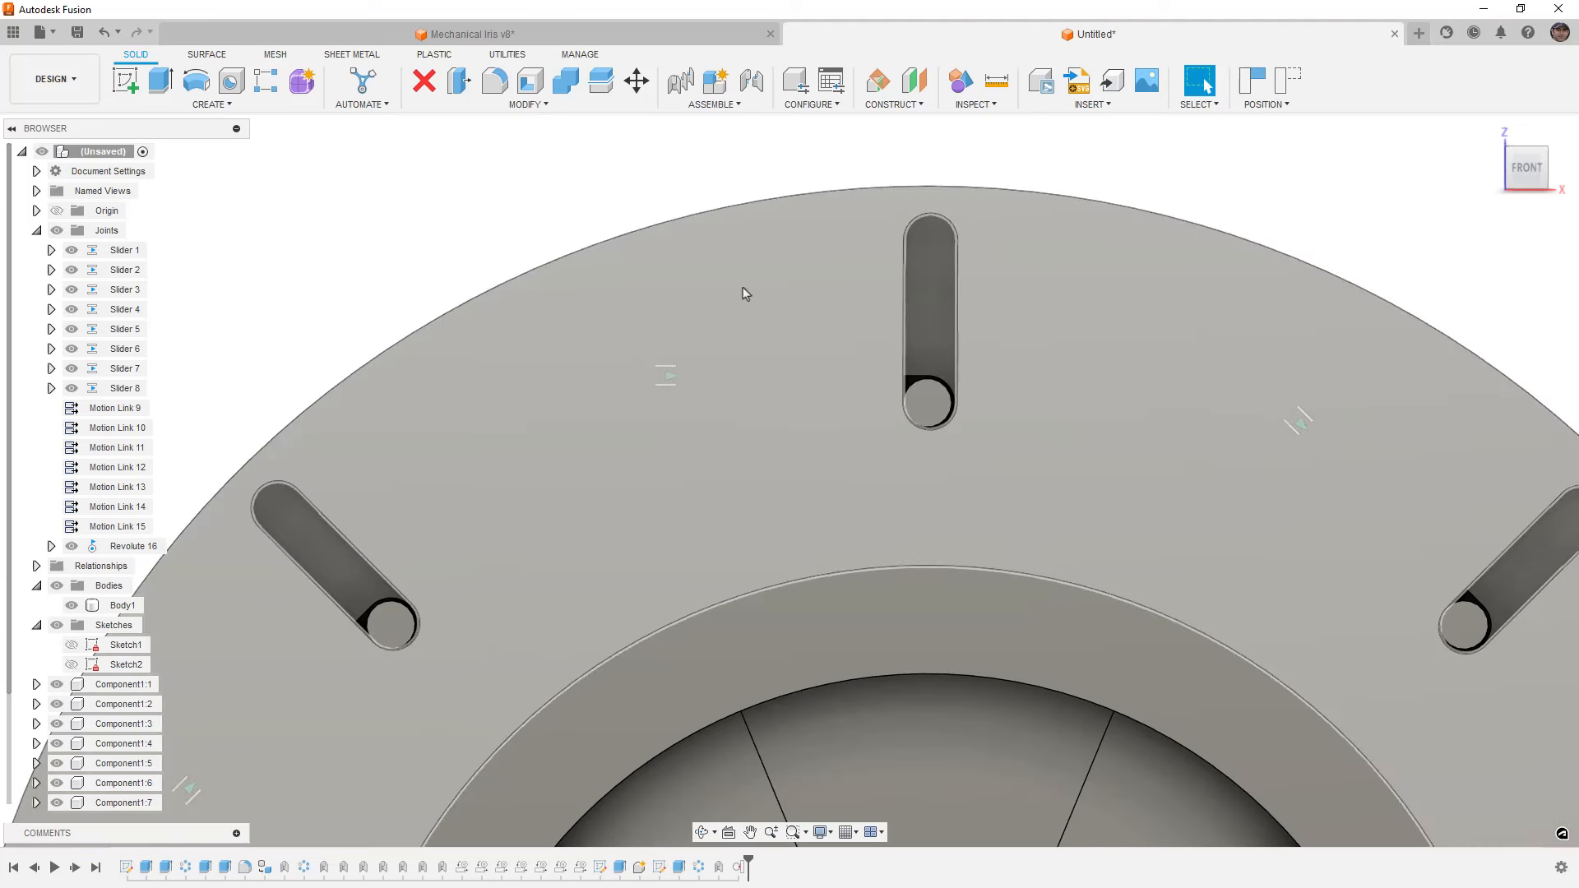
scroll(745, 294, down, 8)
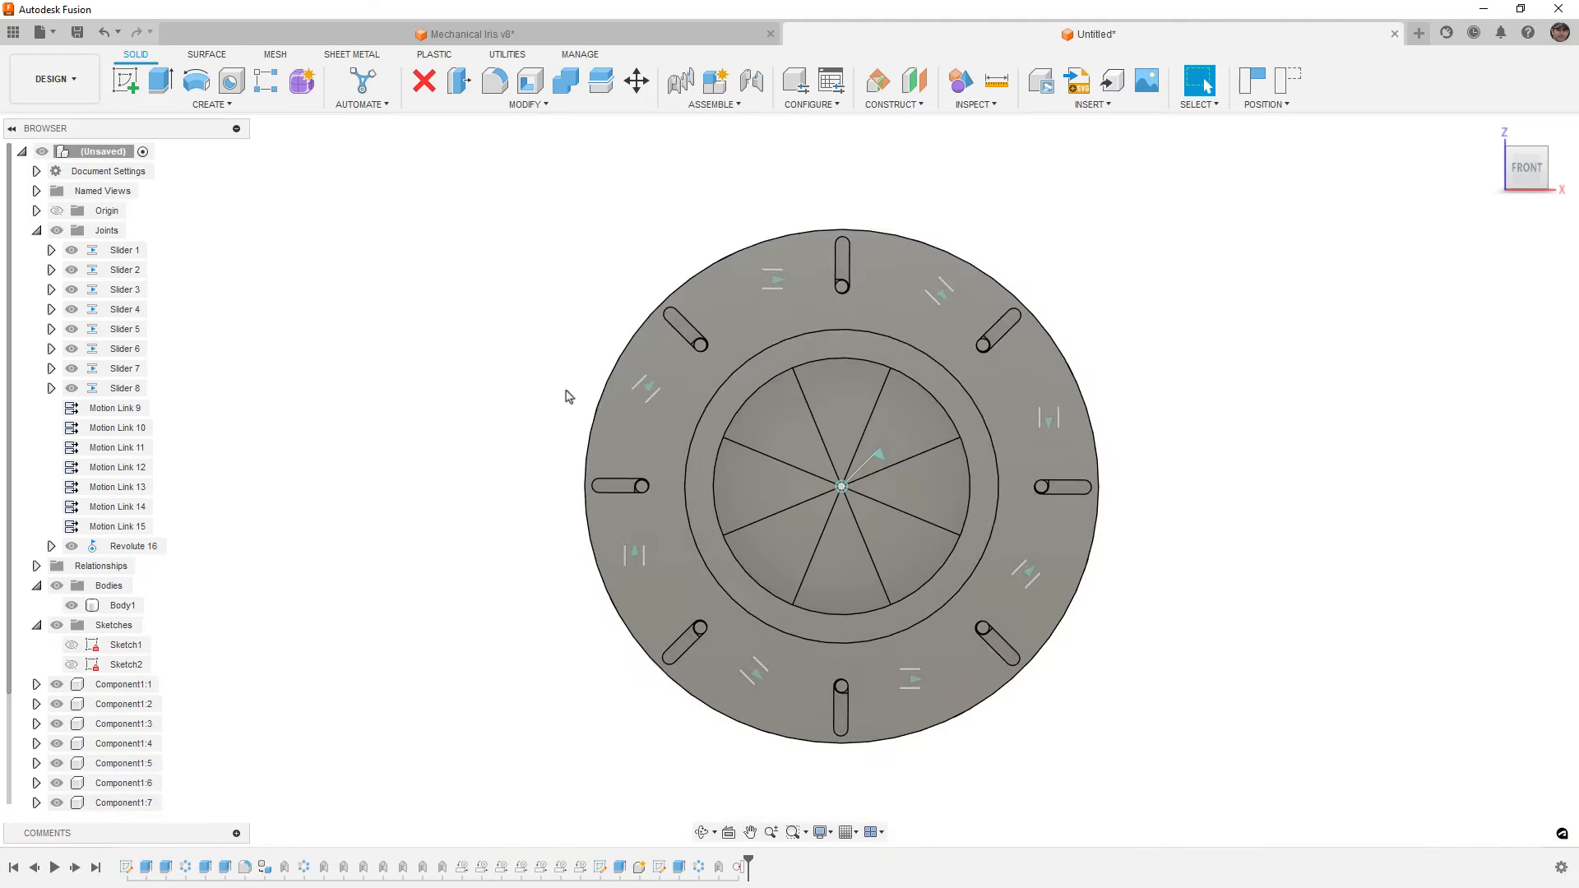
Set the Spin Ring component's opacity to 30%
scroll(50, 712, down, 2)
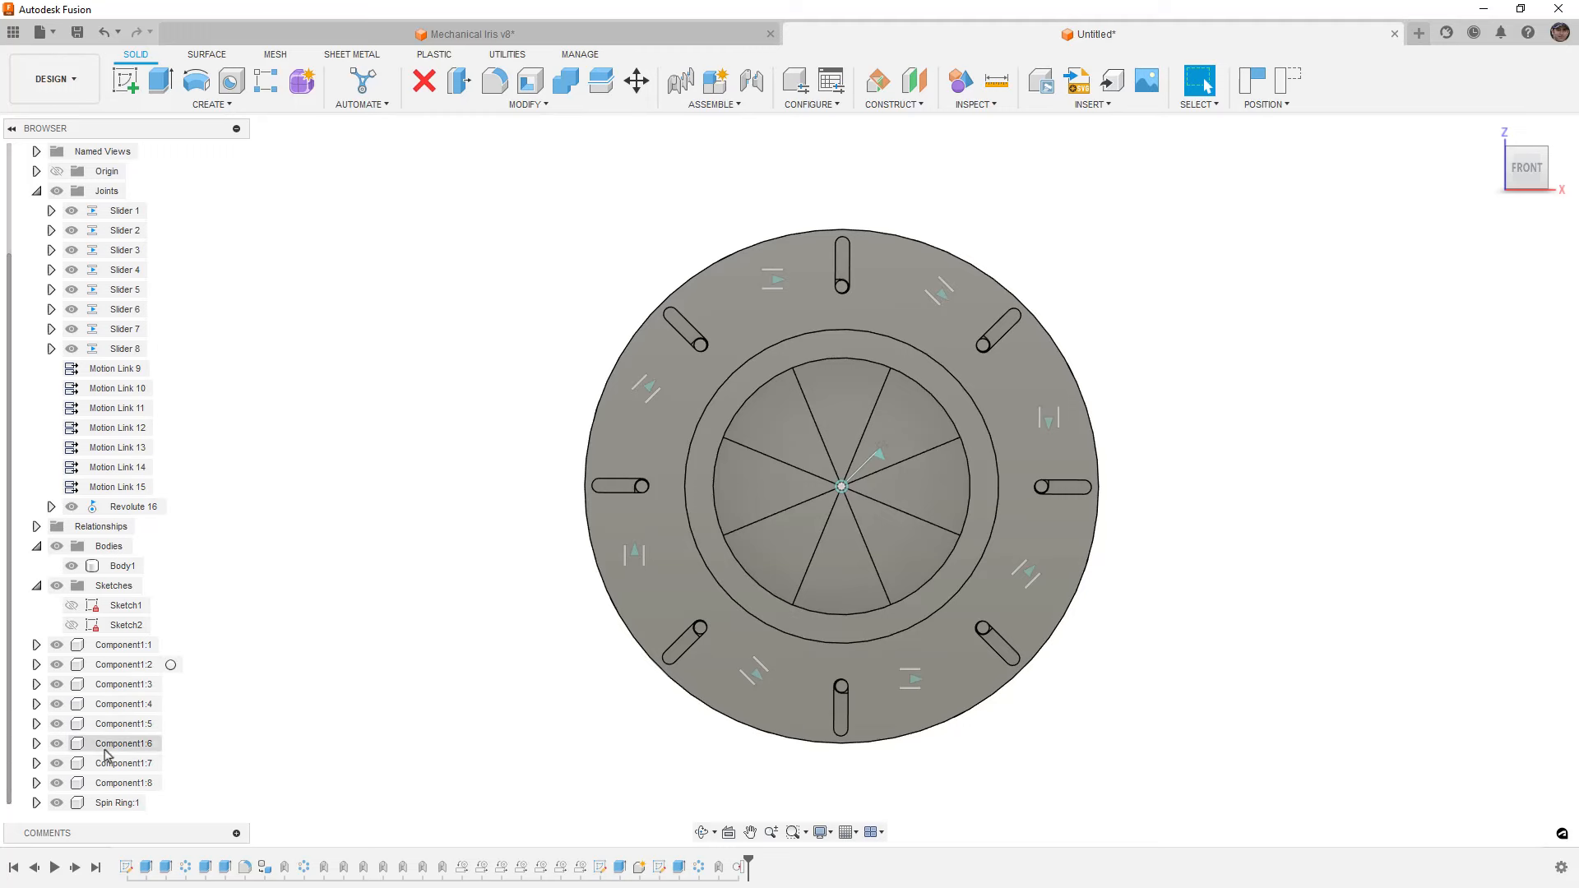
right_click(110, 804)
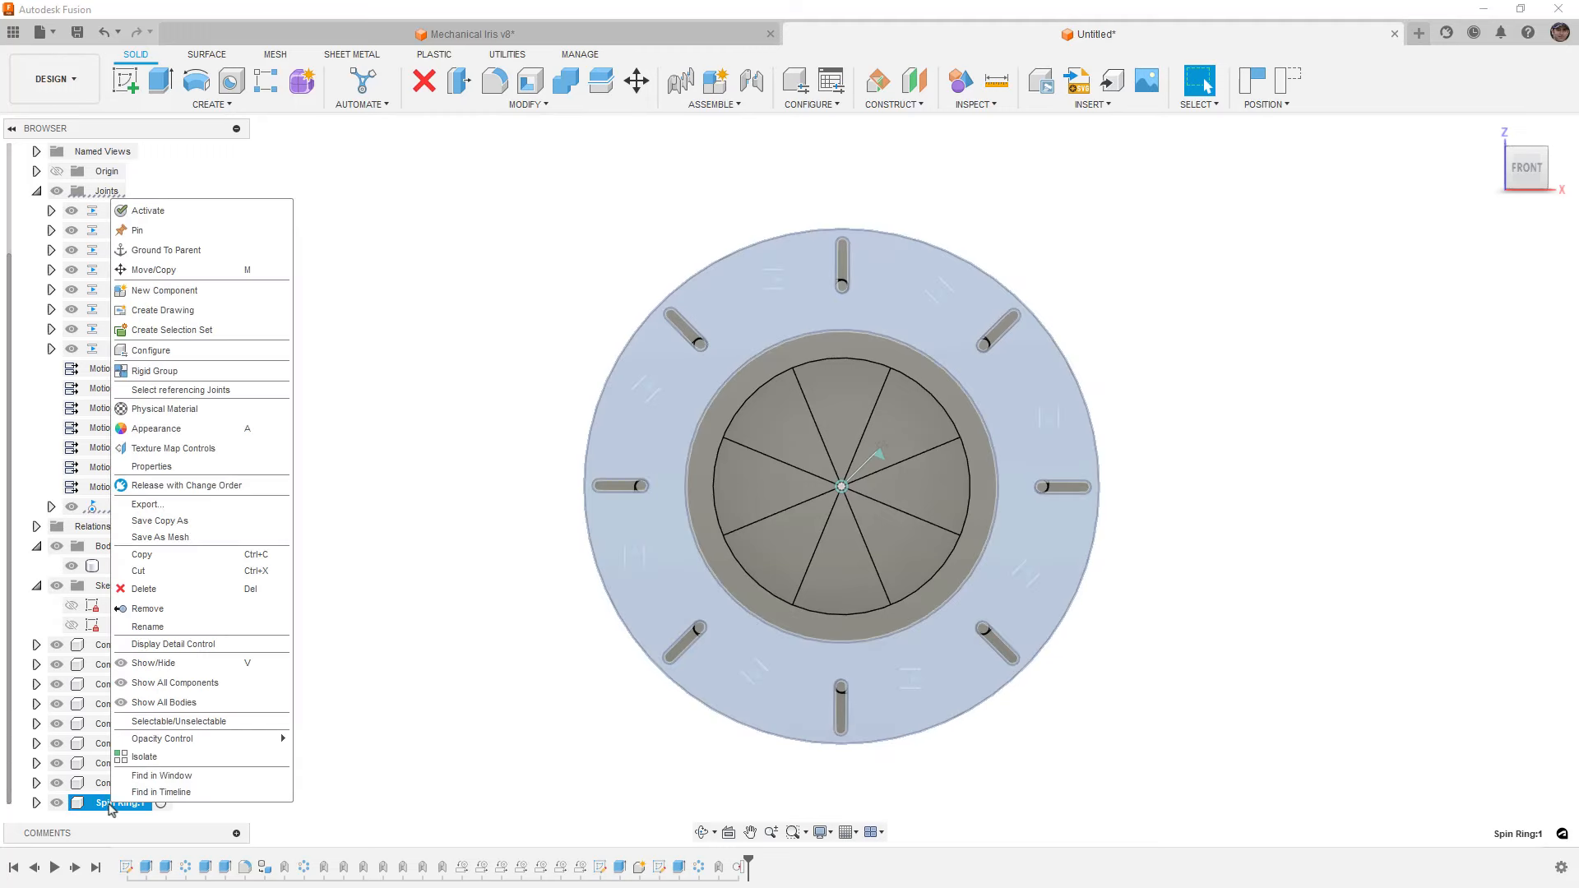
mouse_move(243, 738)
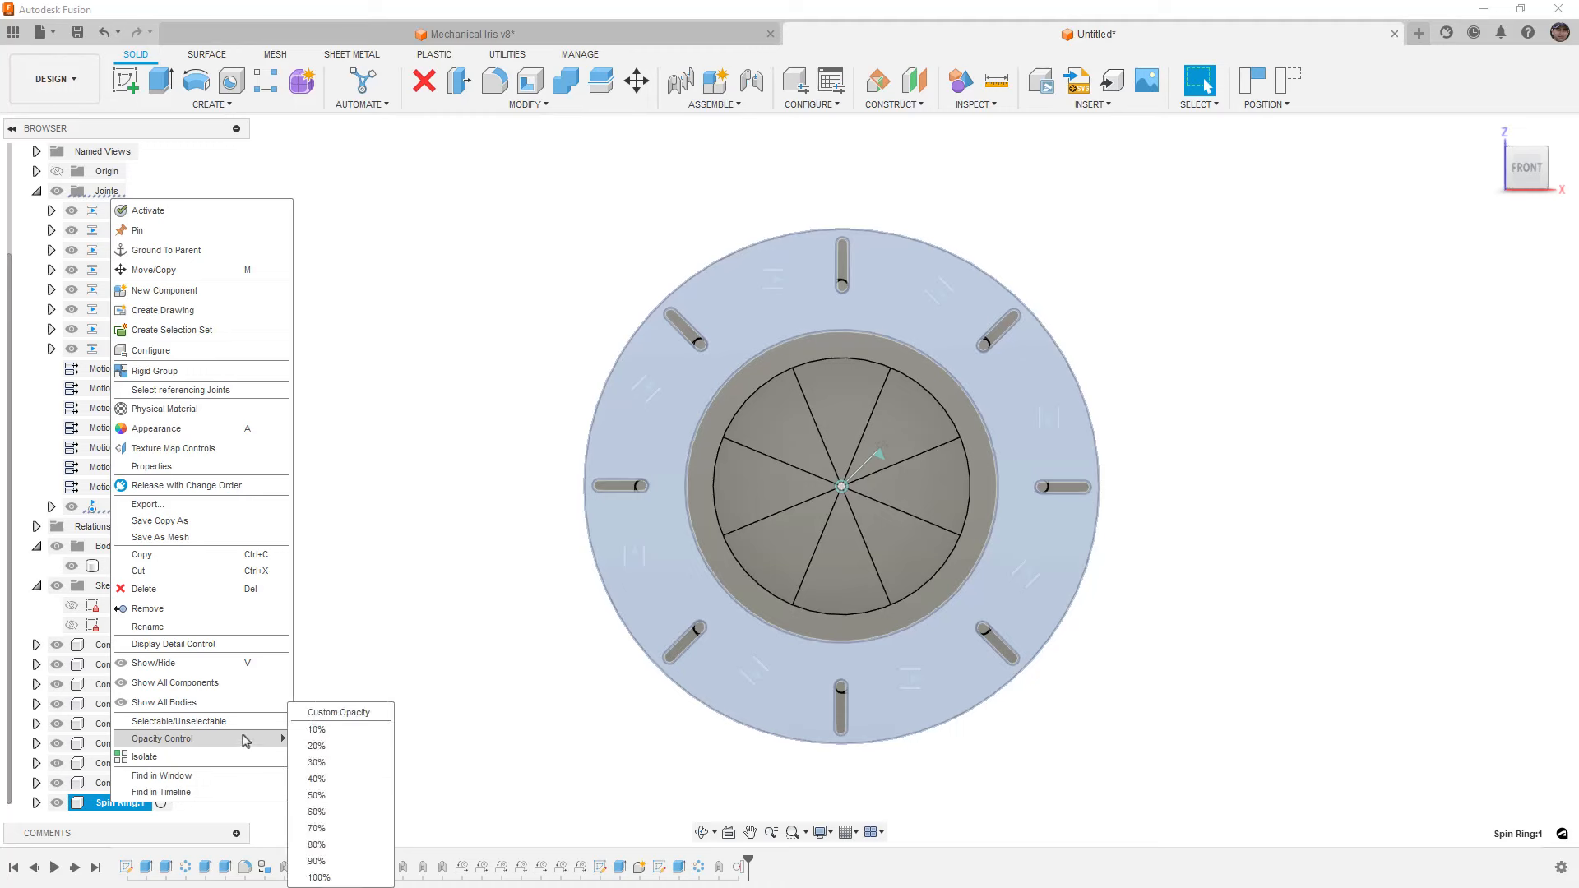
click(323, 761)
click(374, 539)
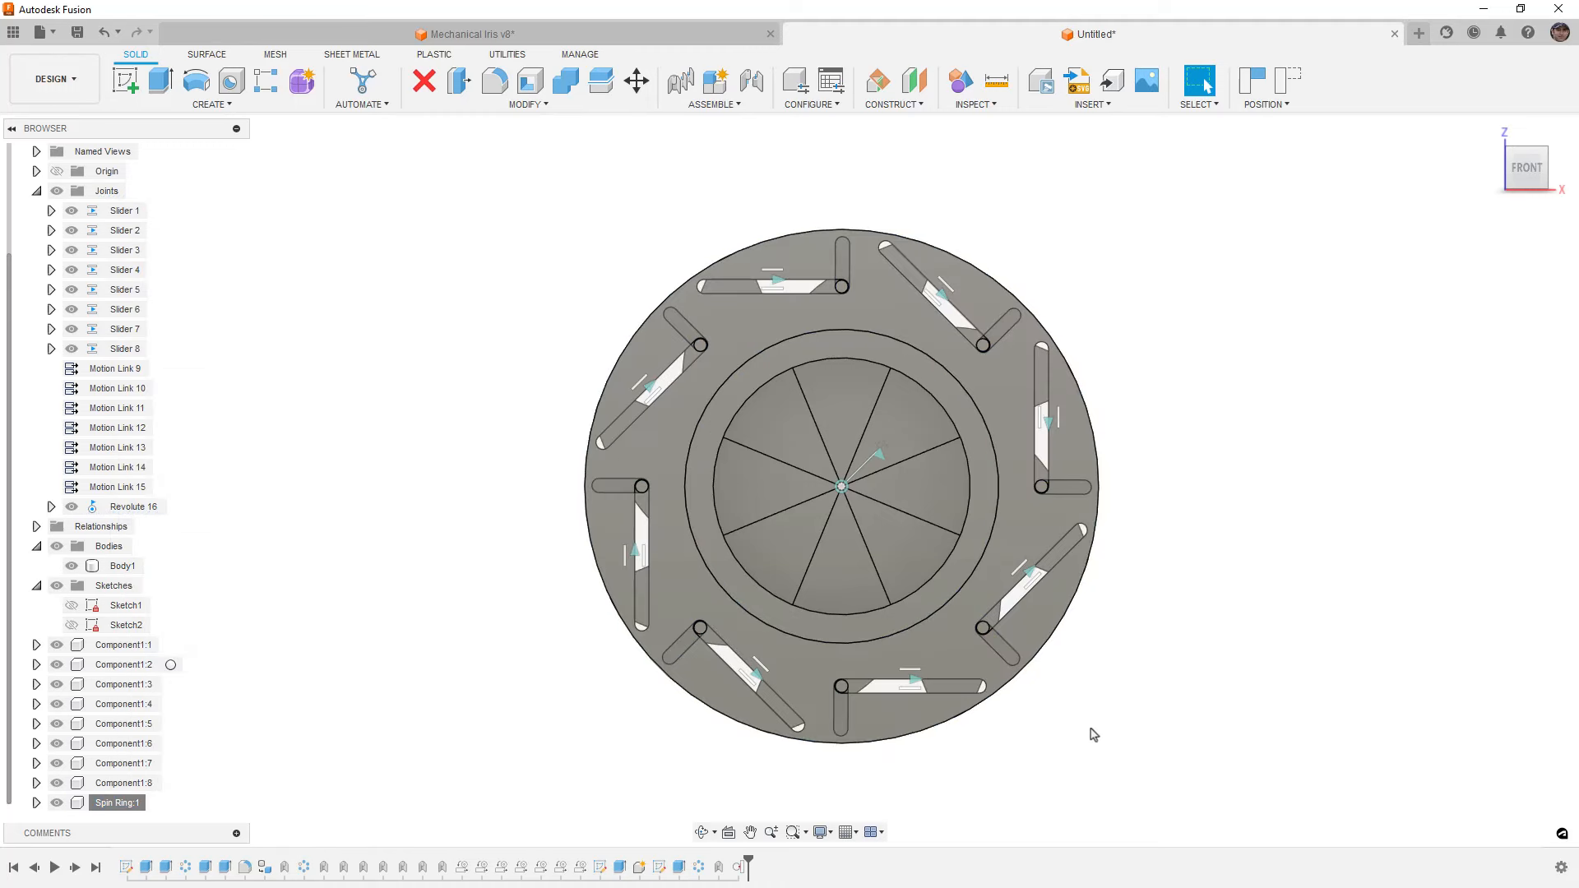
Turn on the display of component colours and cycle the top-level assembly to a different colour
click(993, 106)
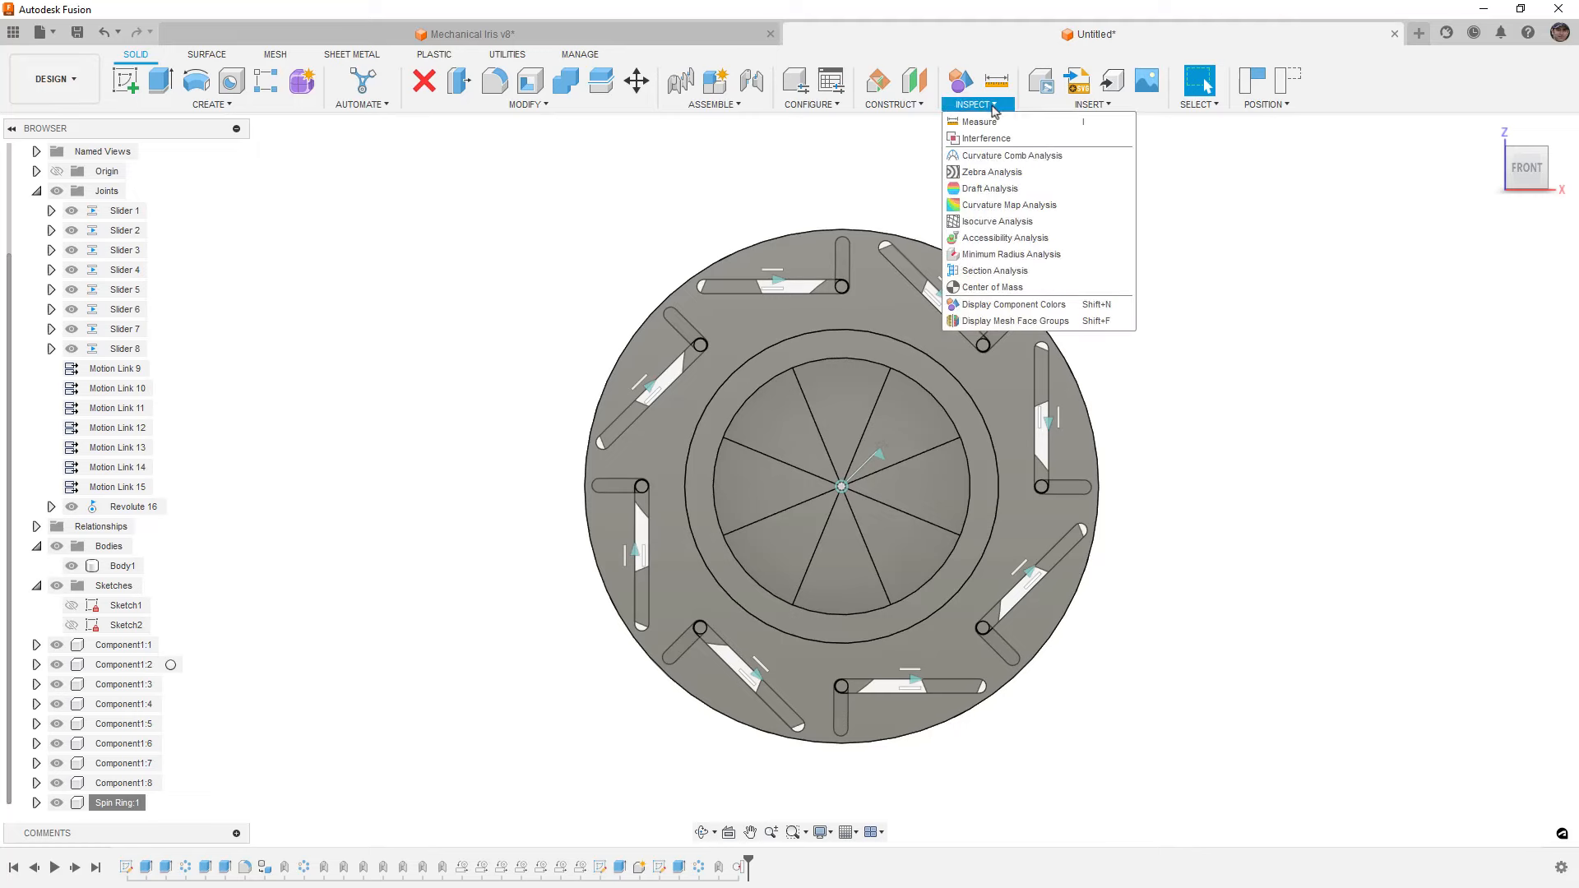
click(1013, 305)
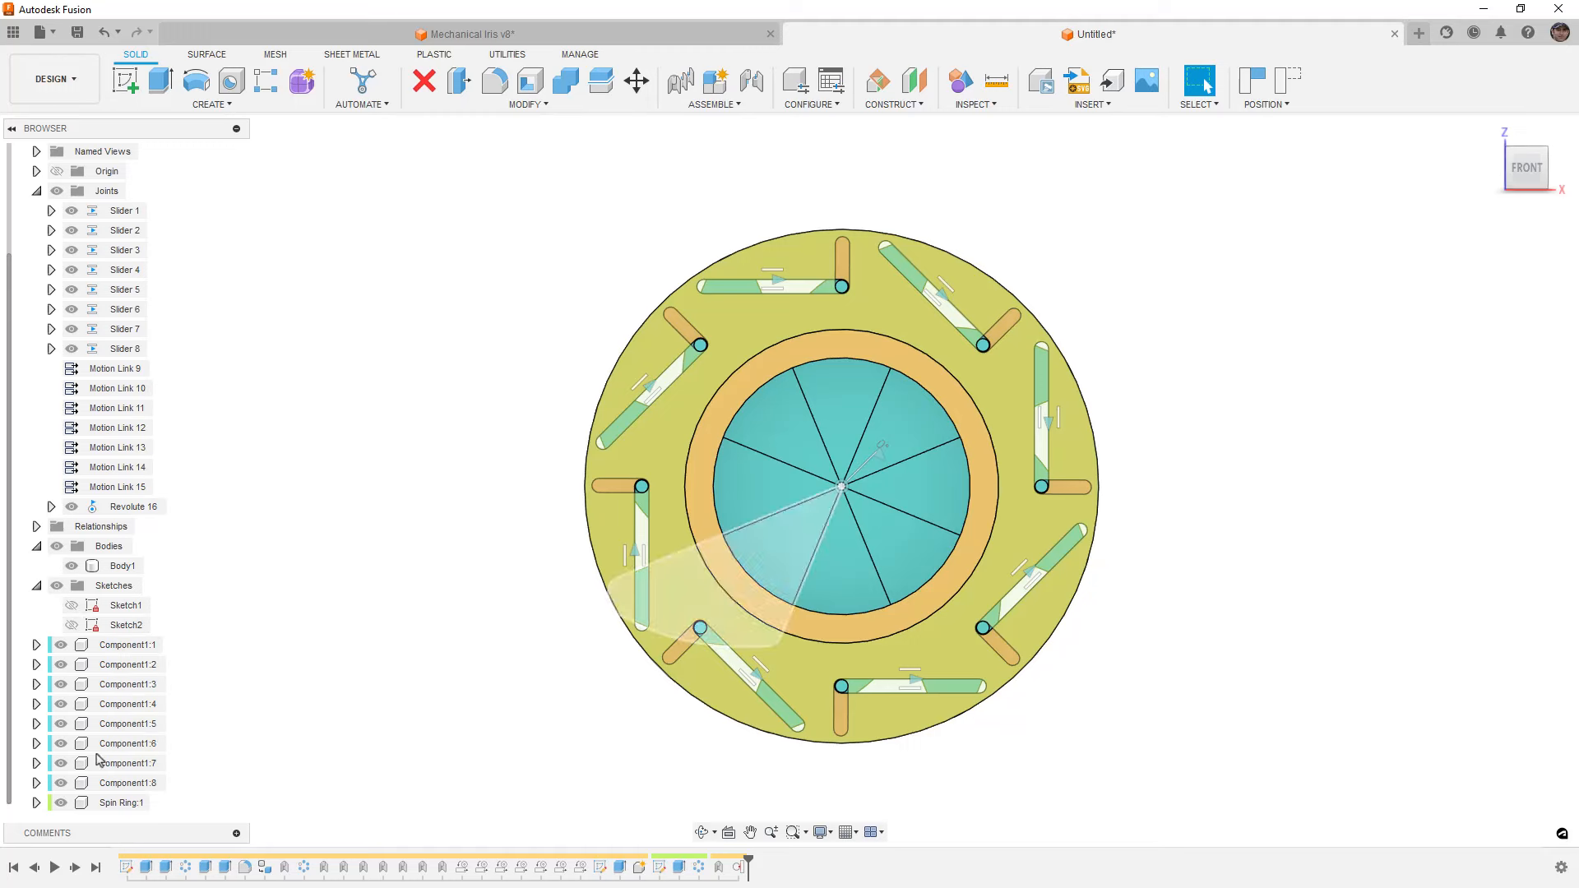
scroll(97, 658, up, 2)
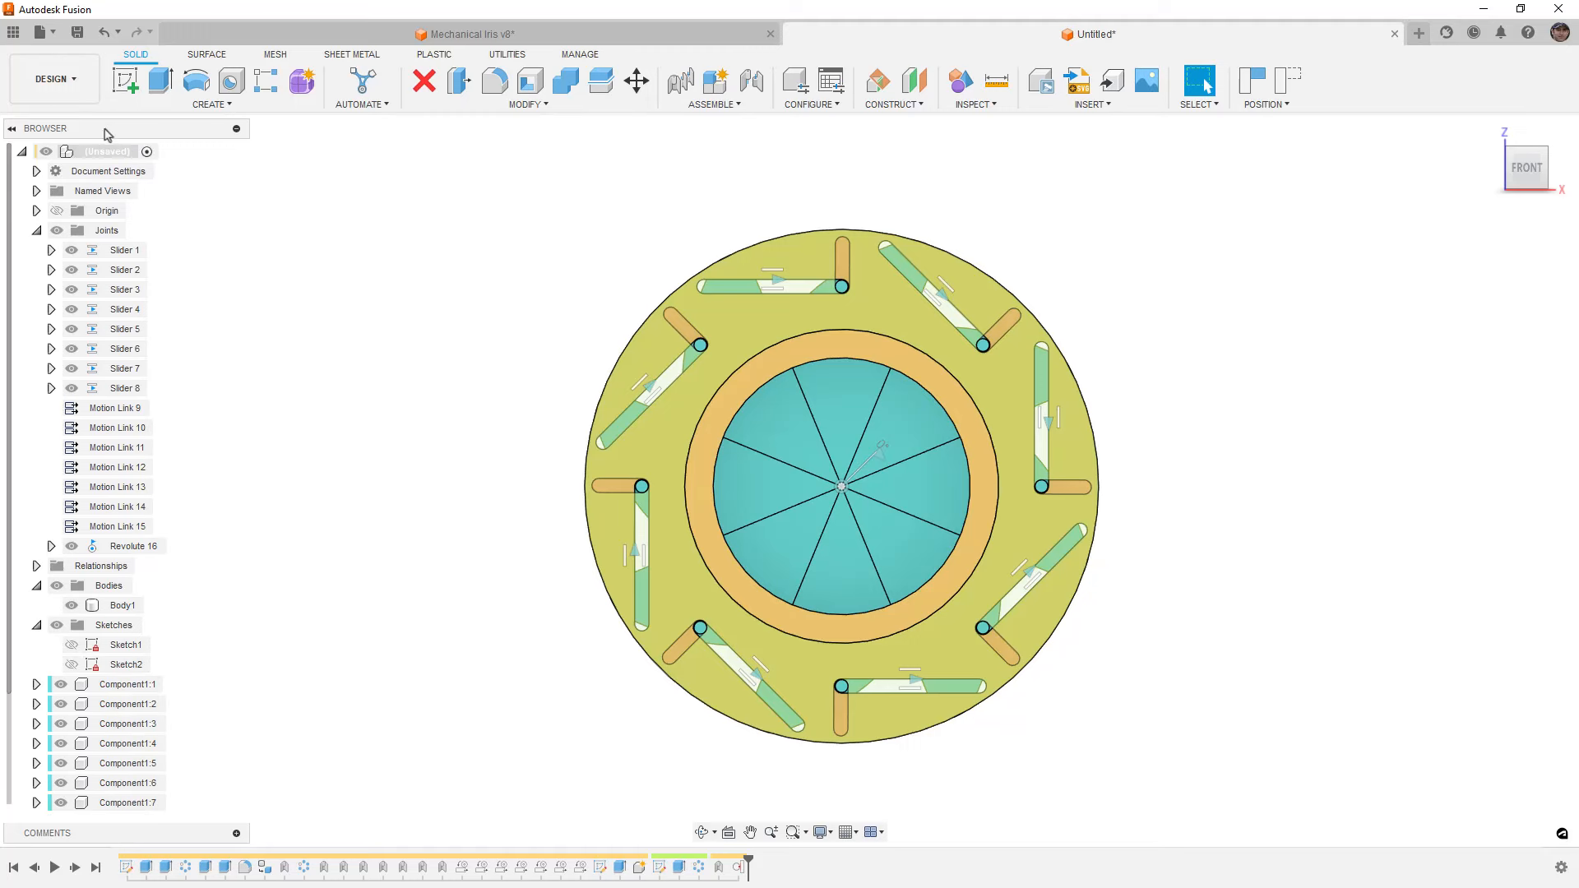
right_click(92, 153)
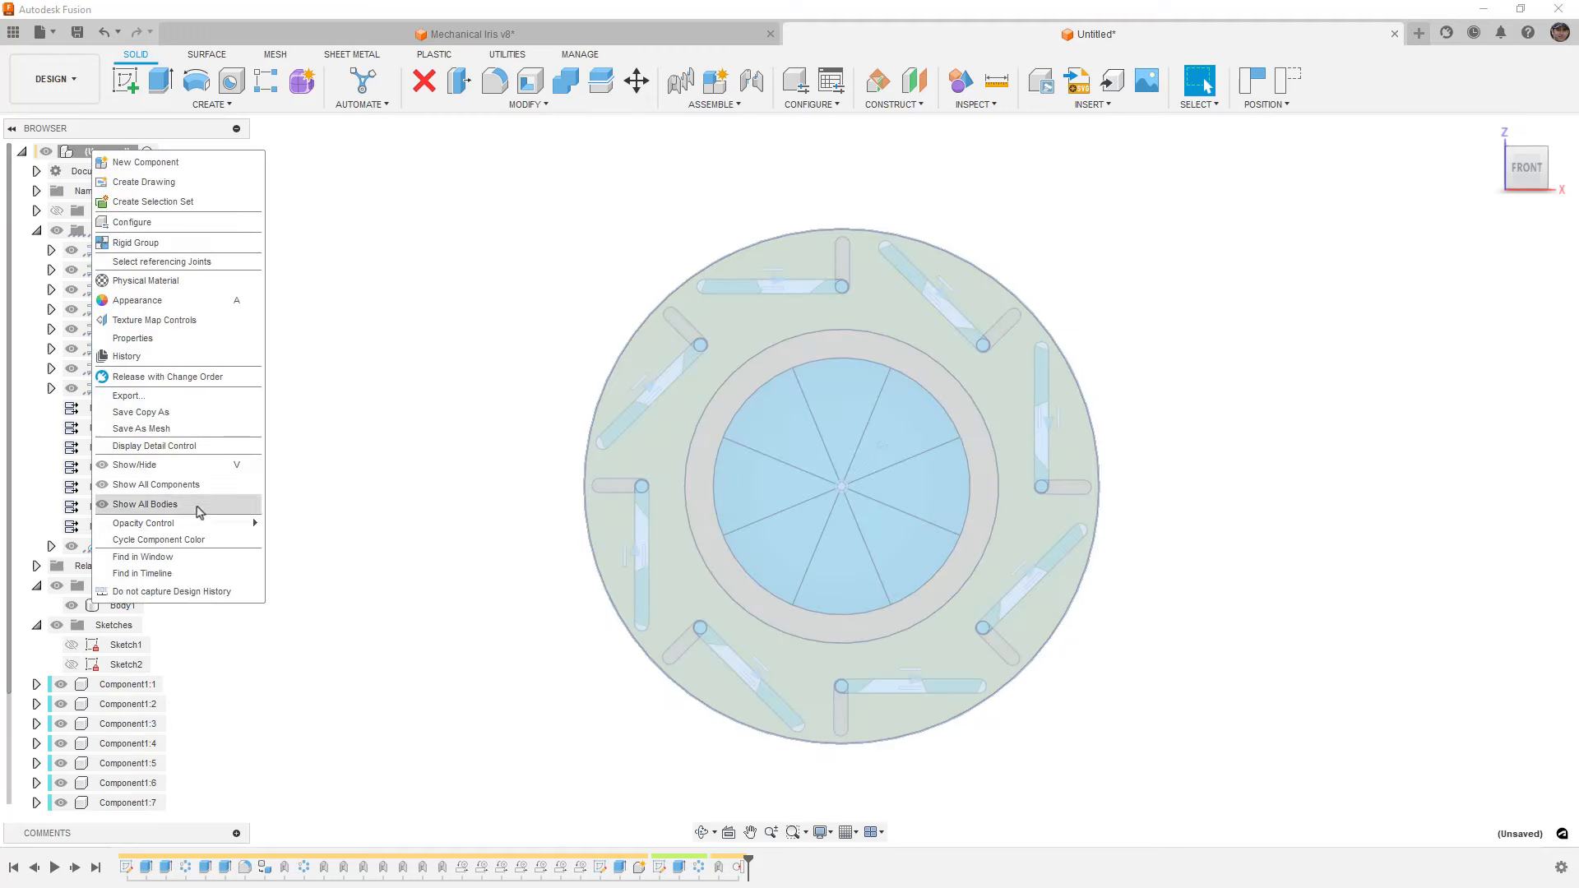
click(201, 540)
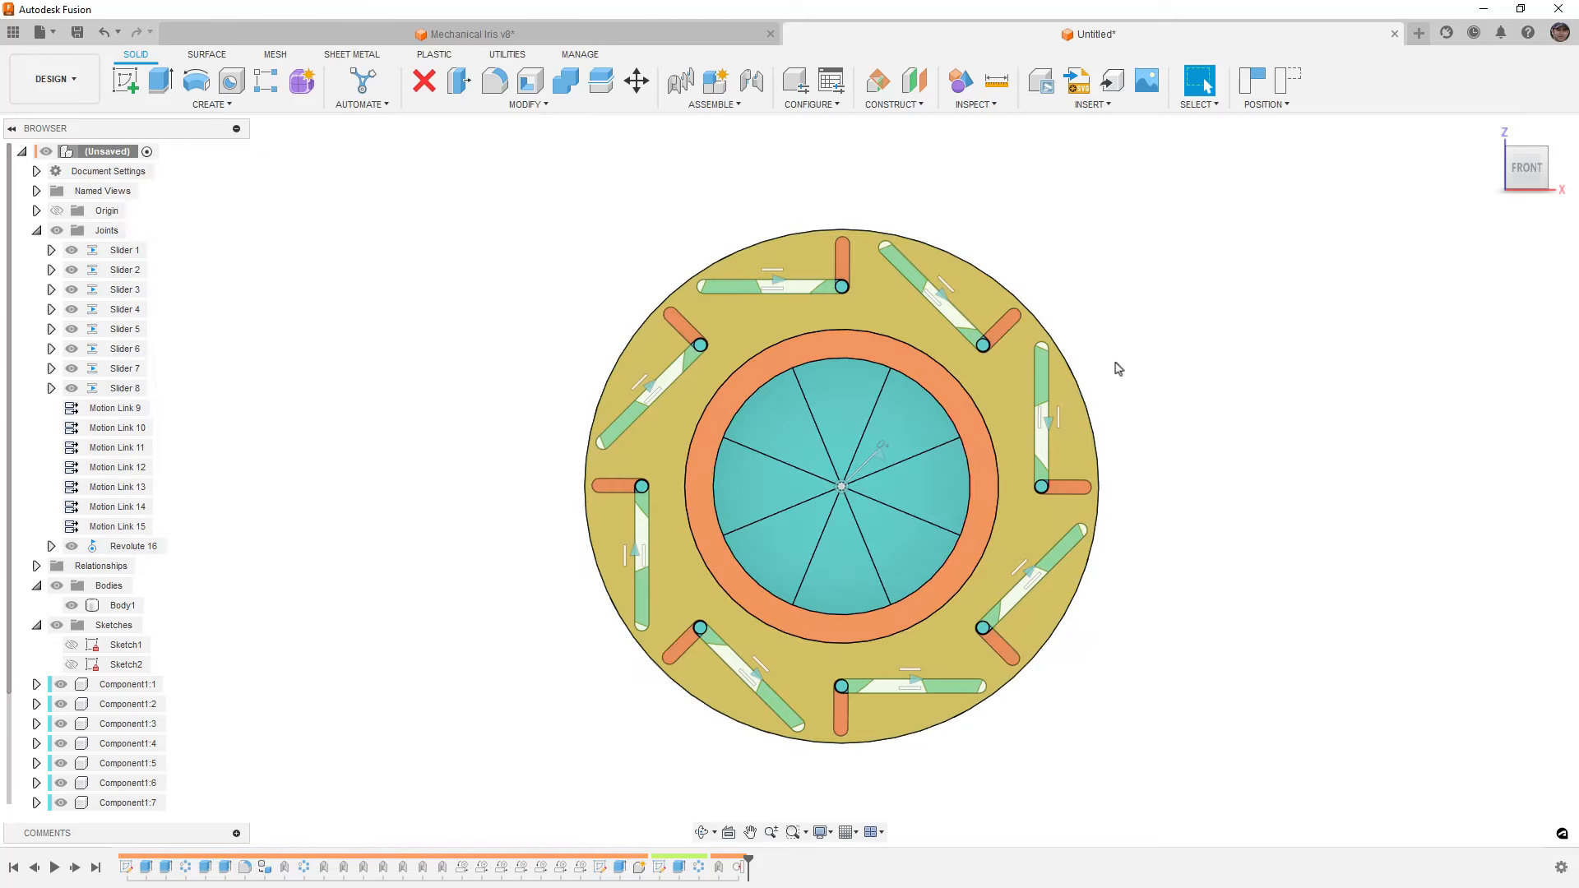
scroll(855, 300, up, 5)
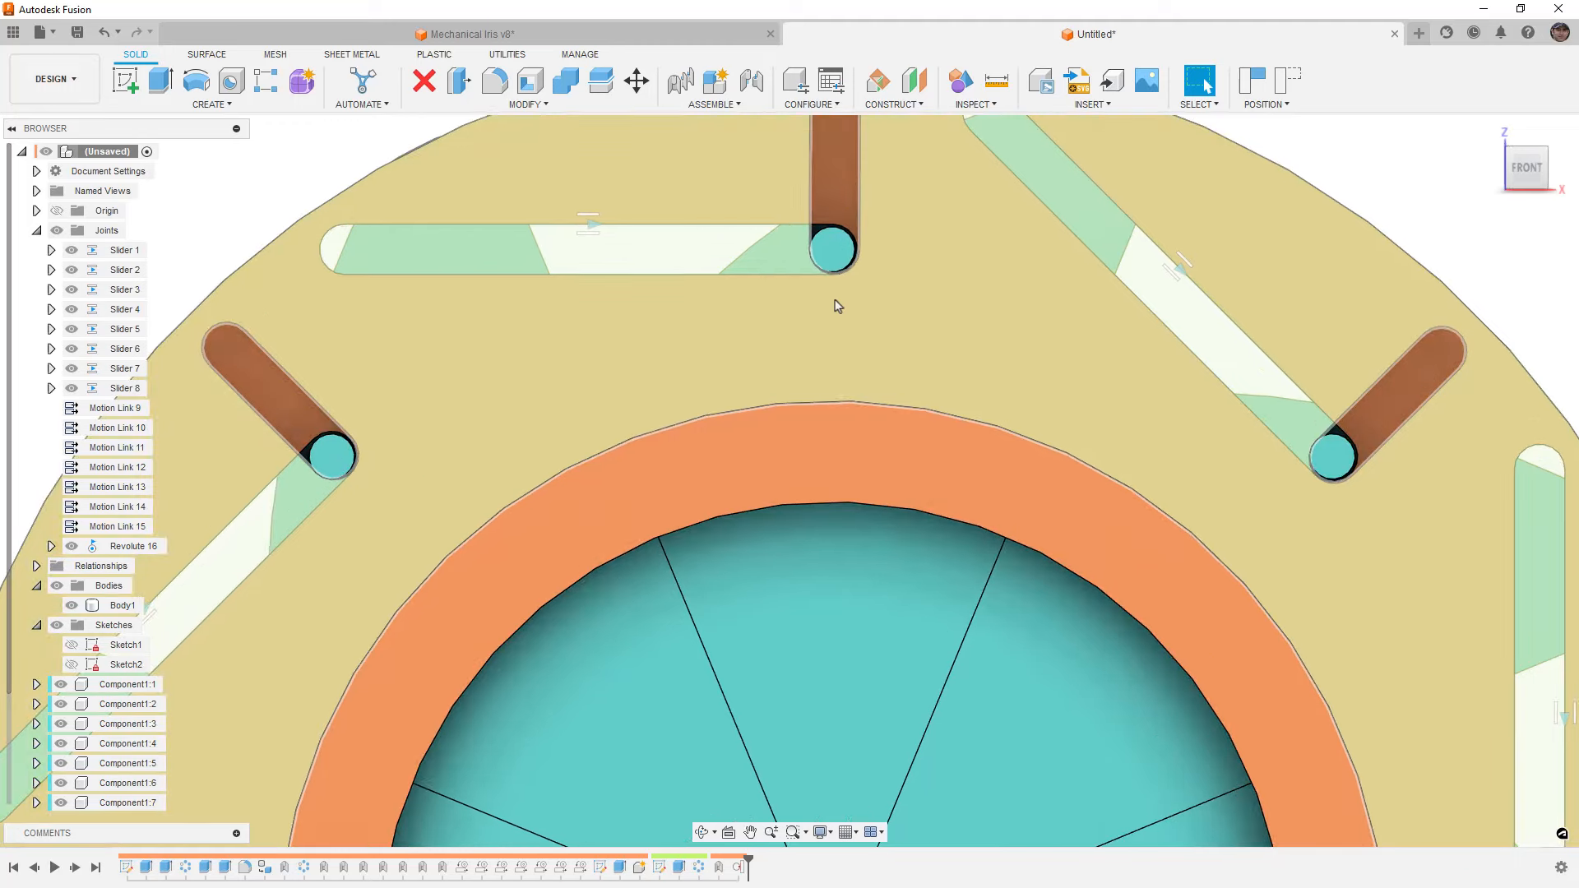
scroll(836, 342, down, 3)
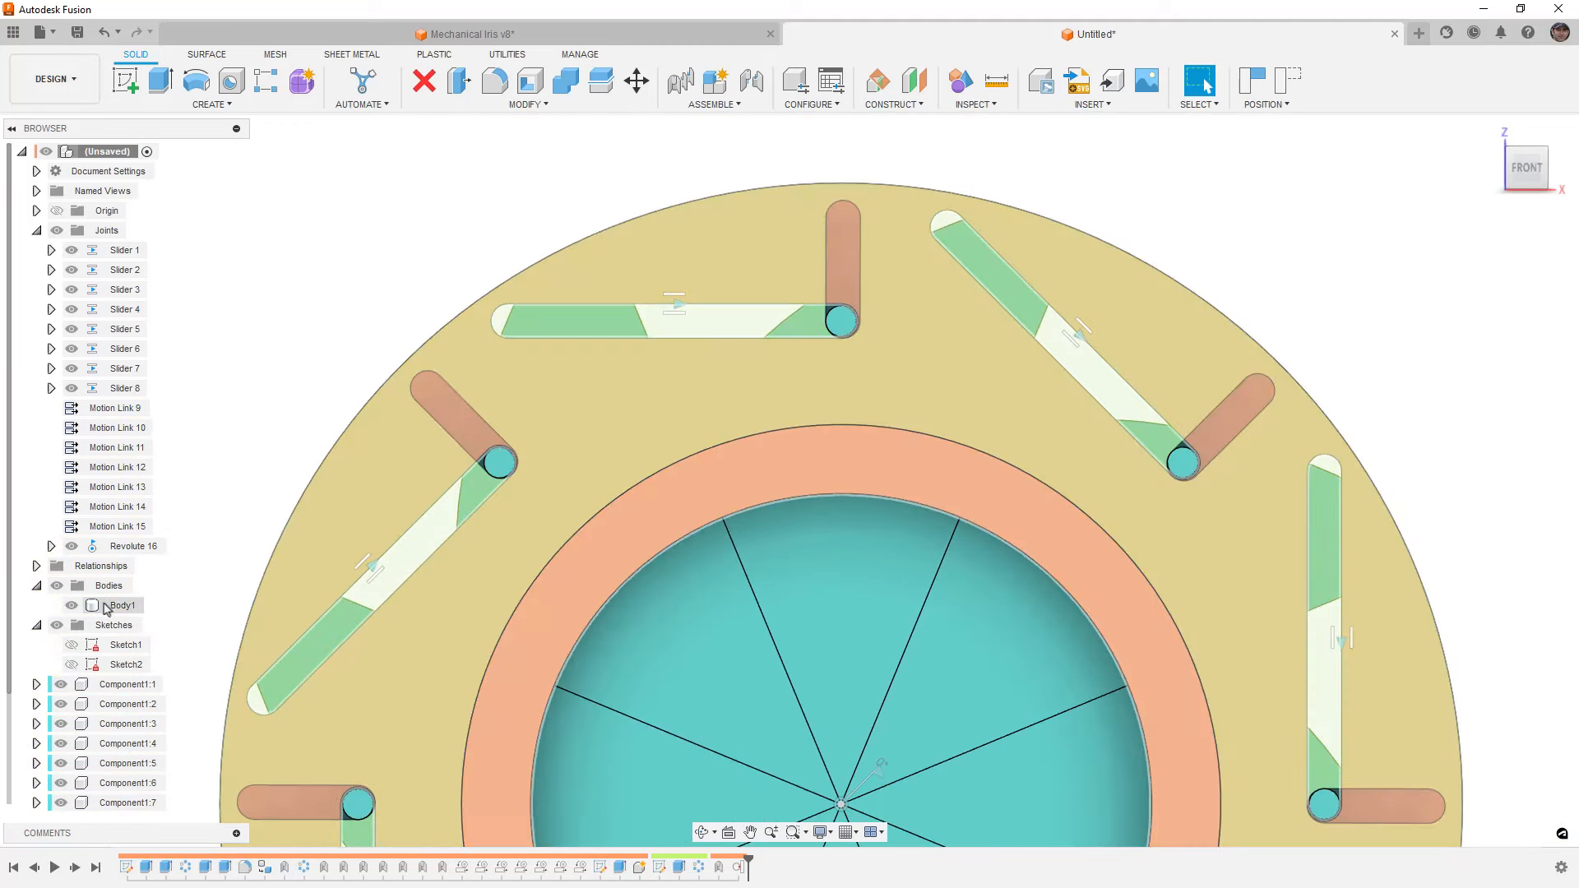
Reduce the opacity of the base ring's Body1 so the blades can be seen through it
right_click(110, 609)
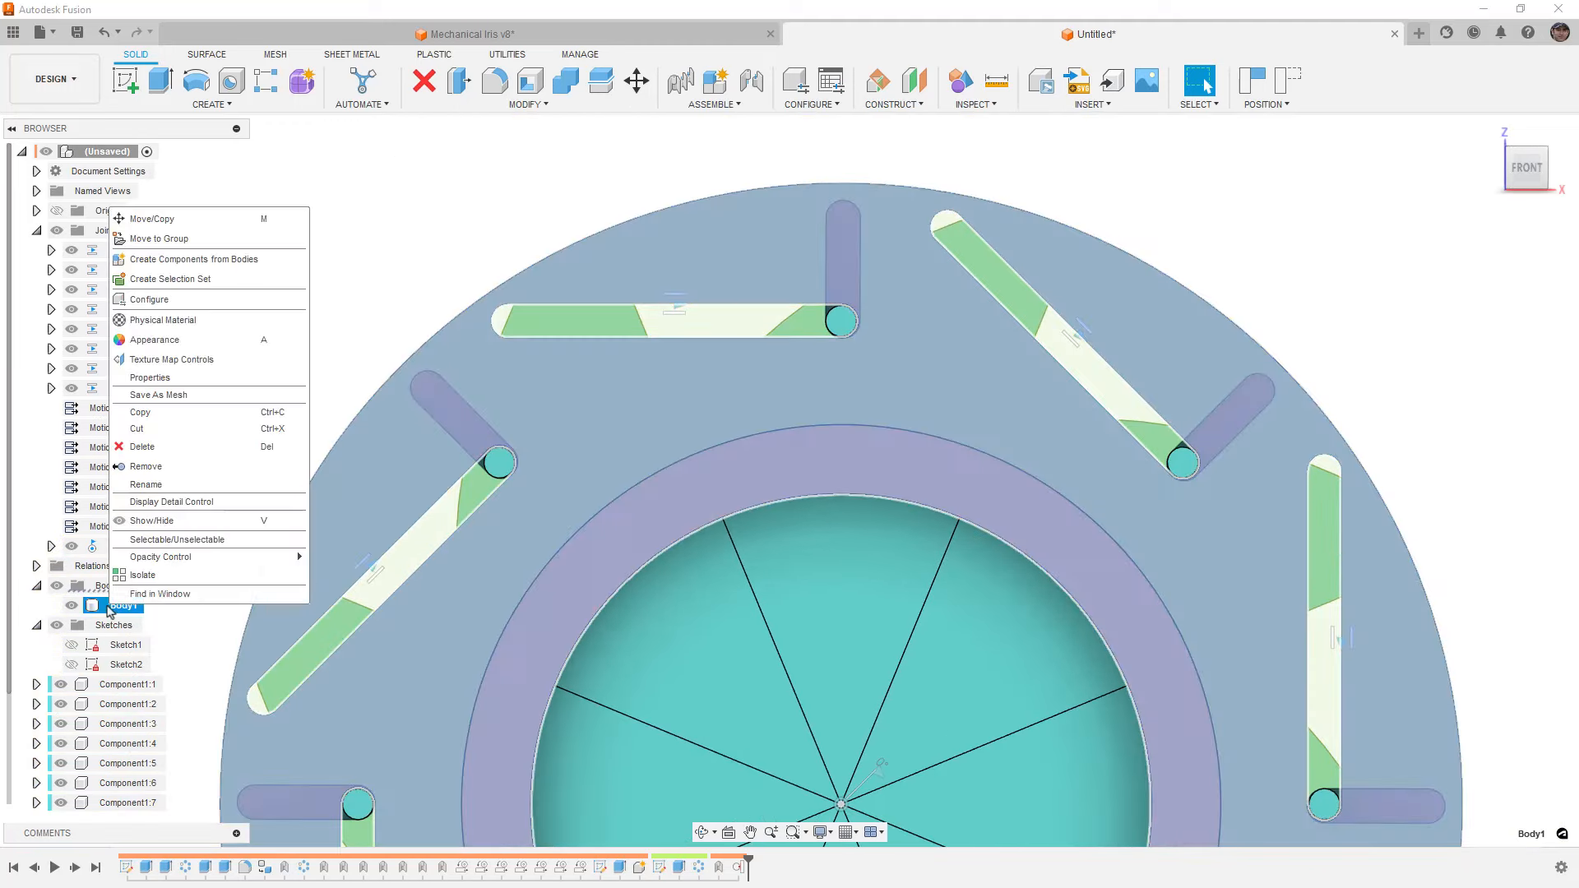
mouse_move(189, 557)
click(366, 613)
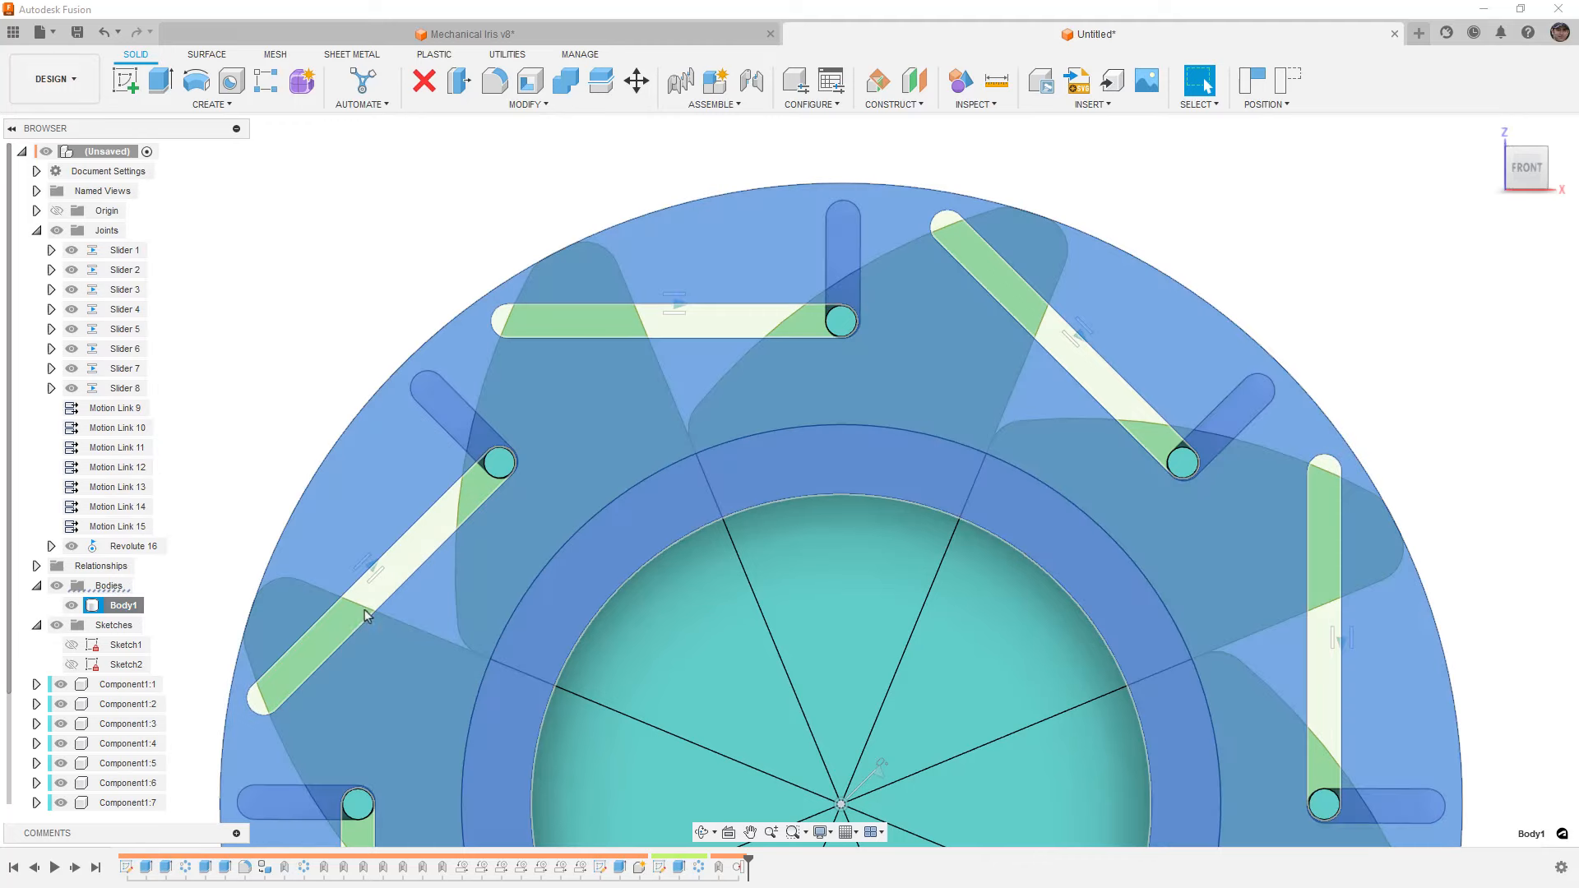
click(443, 223)
scroll(540, 212, down, 3)
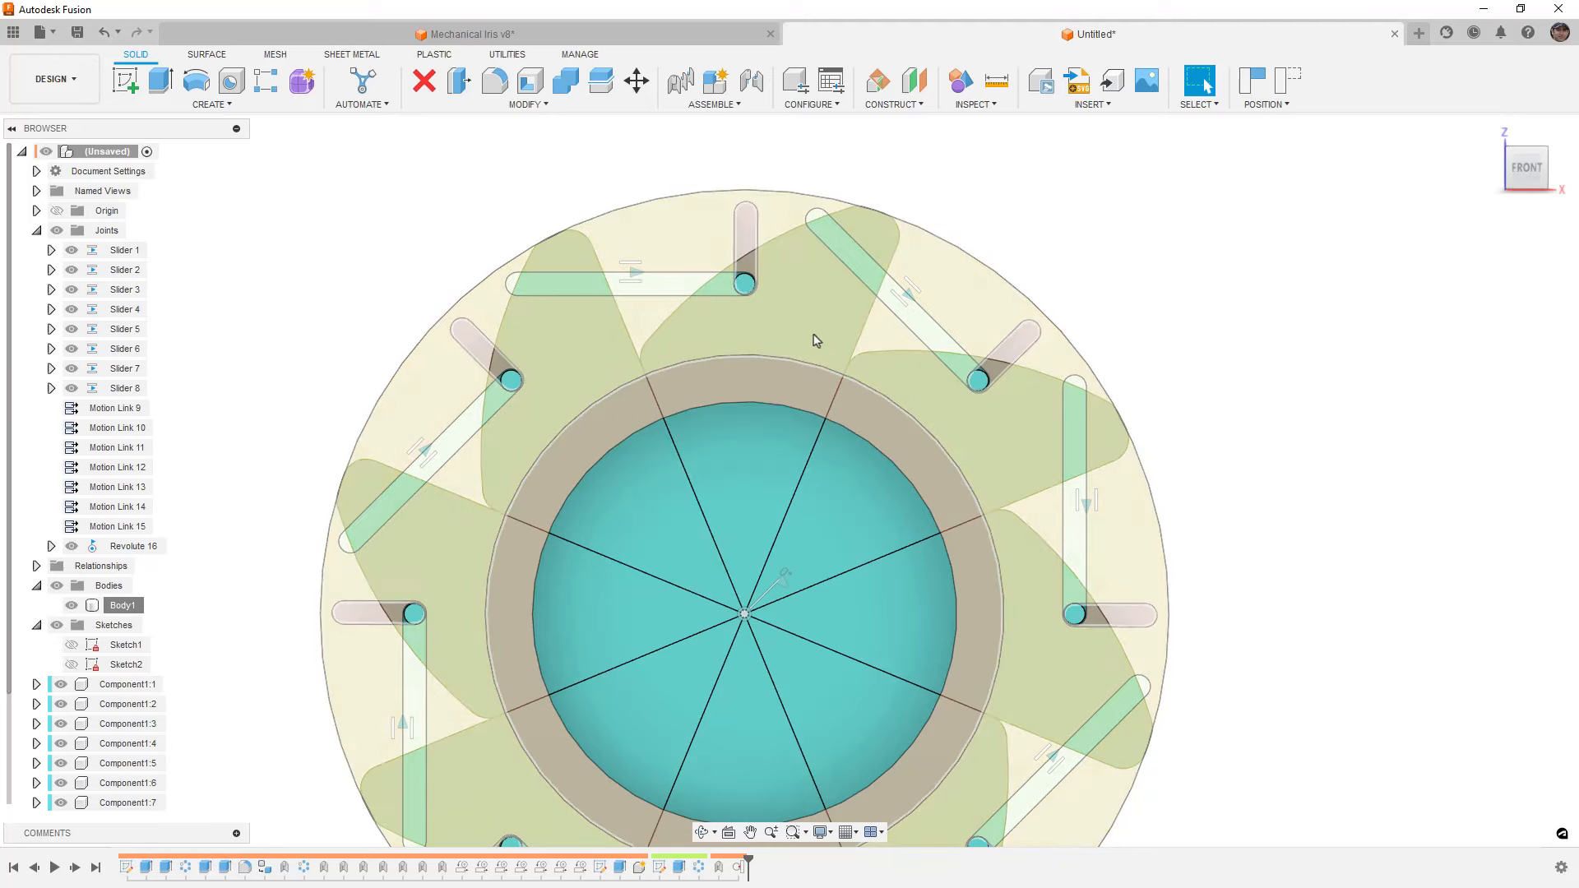
Rotate the spin ring with Sketch1 temporarily displayed to compare the pin travel with the sketched slot, and hide the sketch again
drag(817, 333, 722, 300)
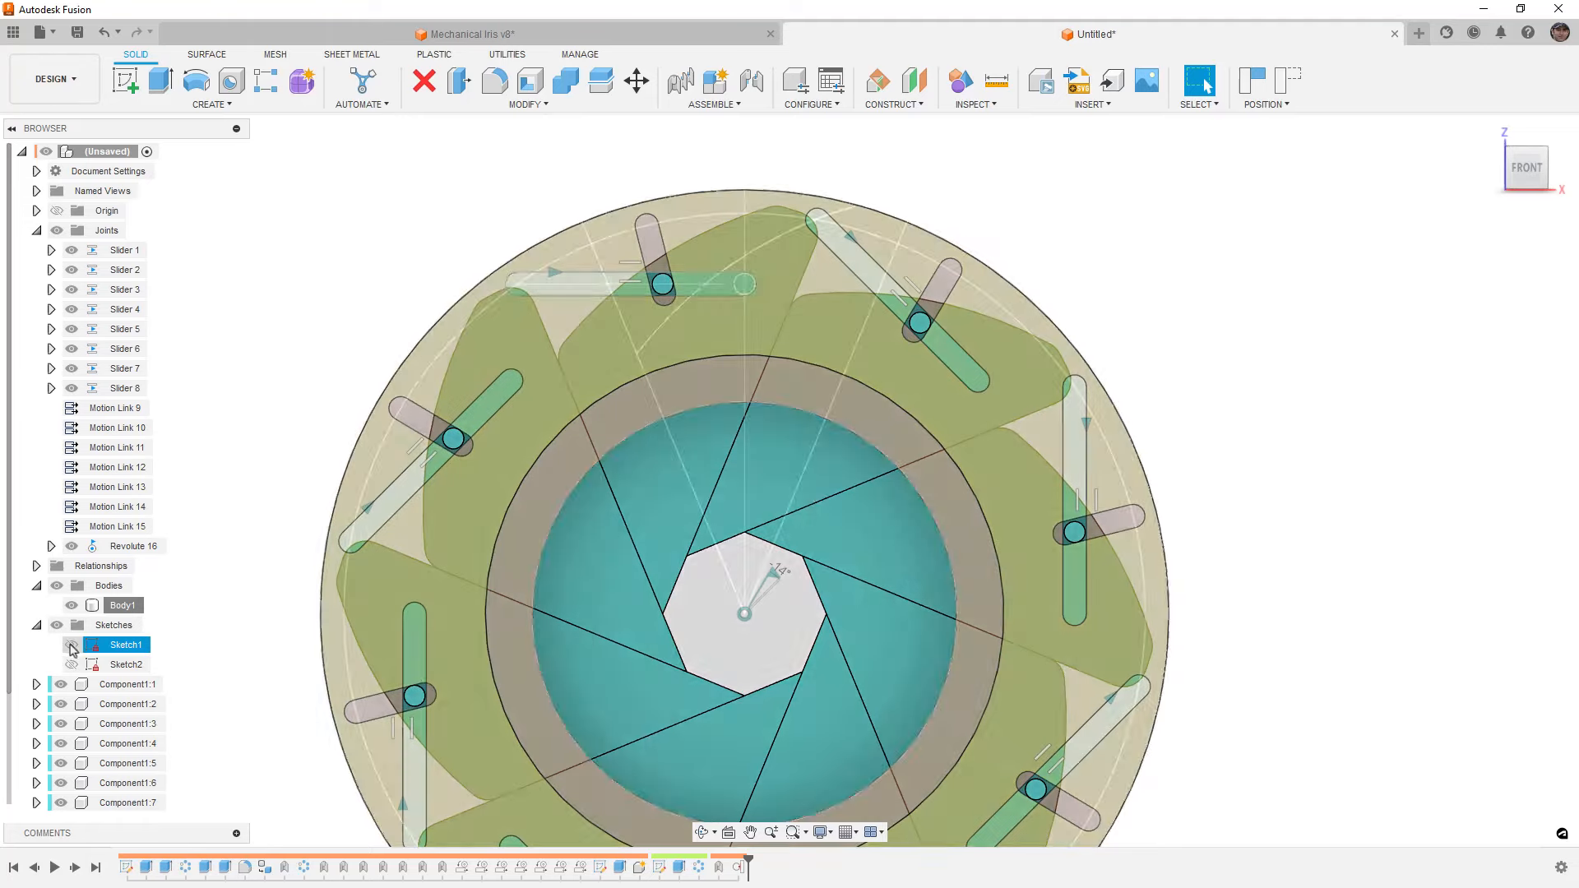
click(71, 645)
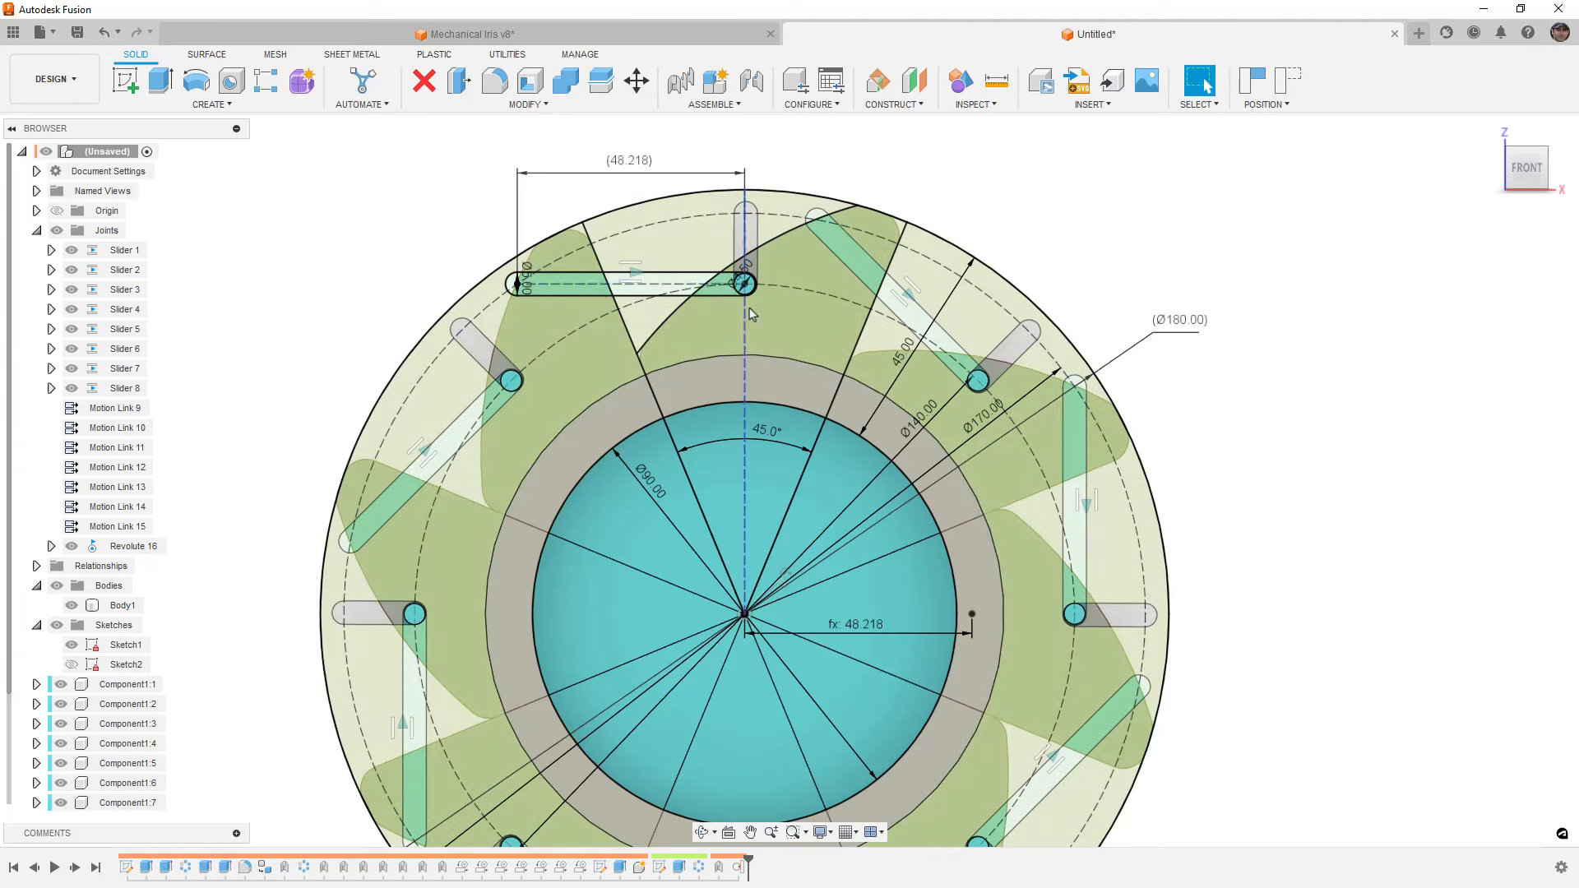
drag(829, 331, 759, 353)
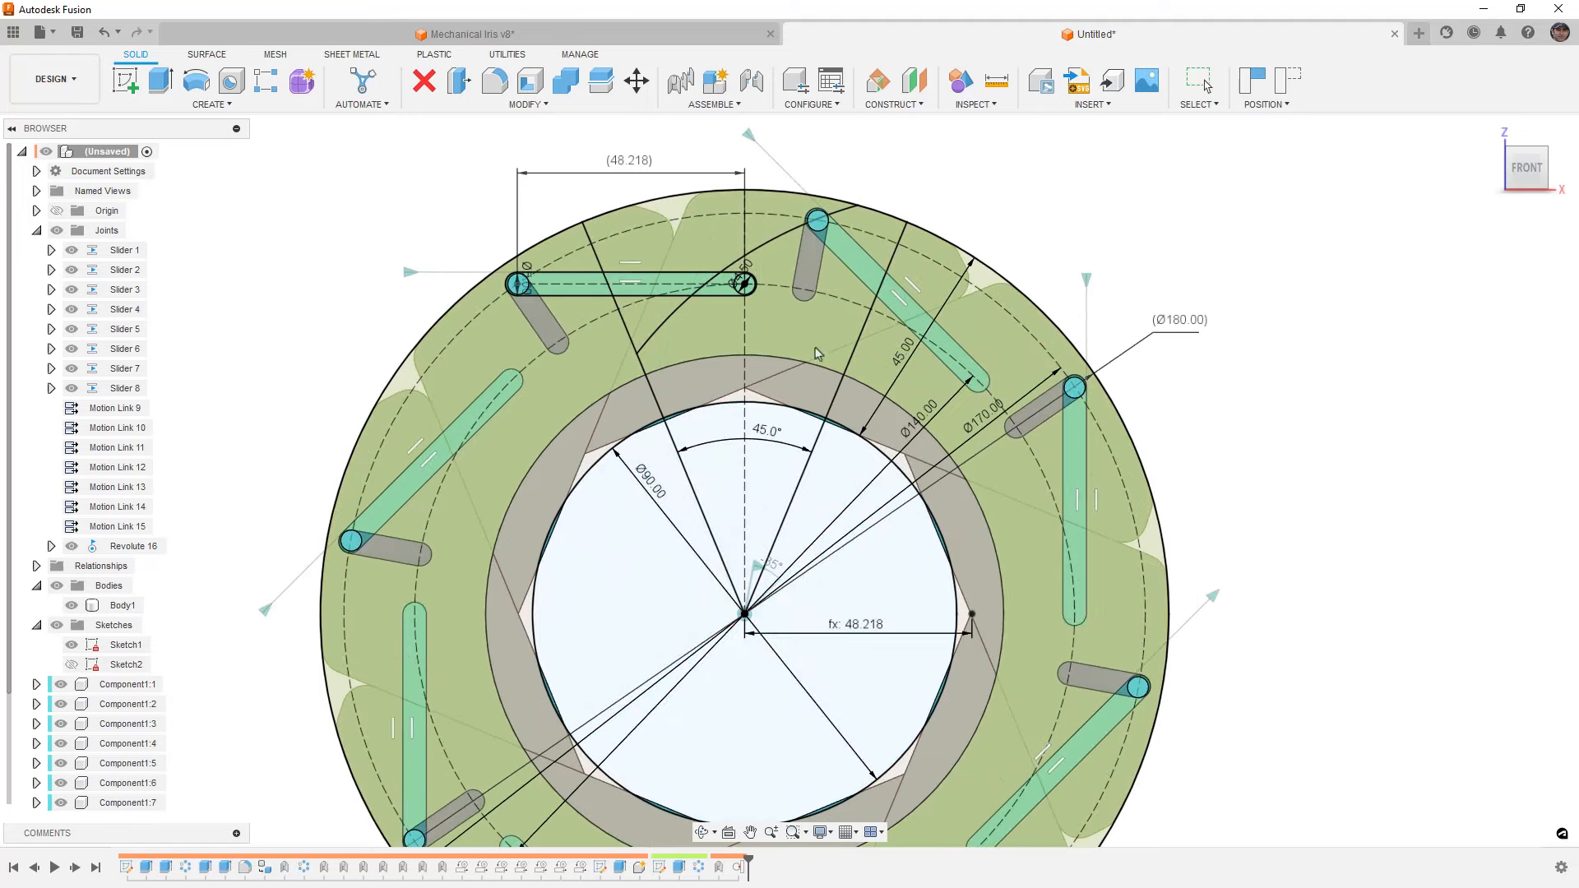
scroll(736, 239, down, 3)
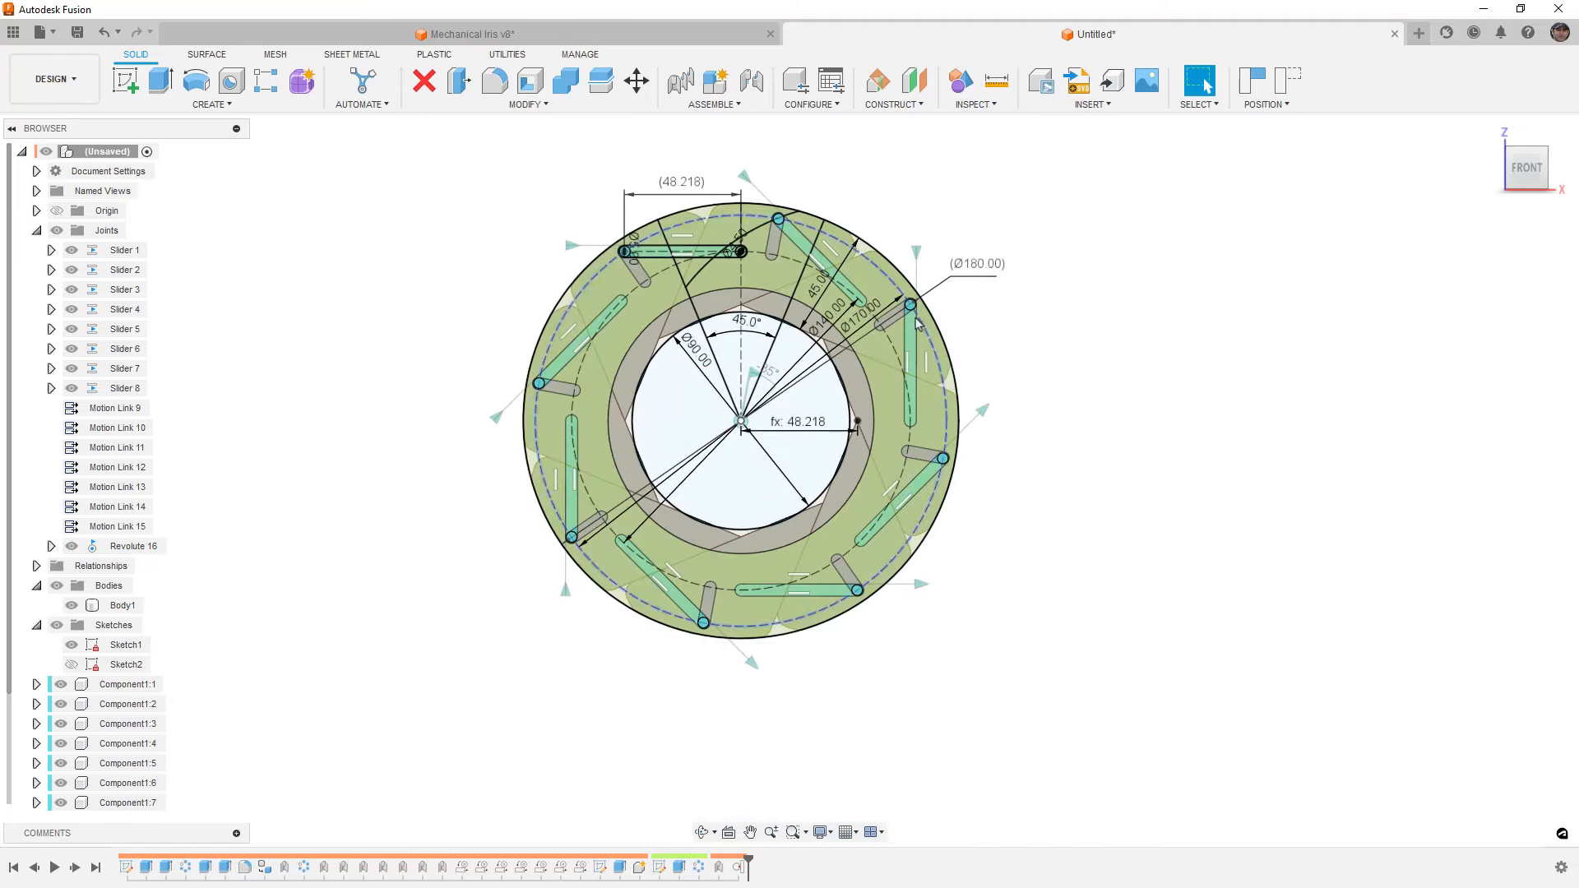
click(72, 645)
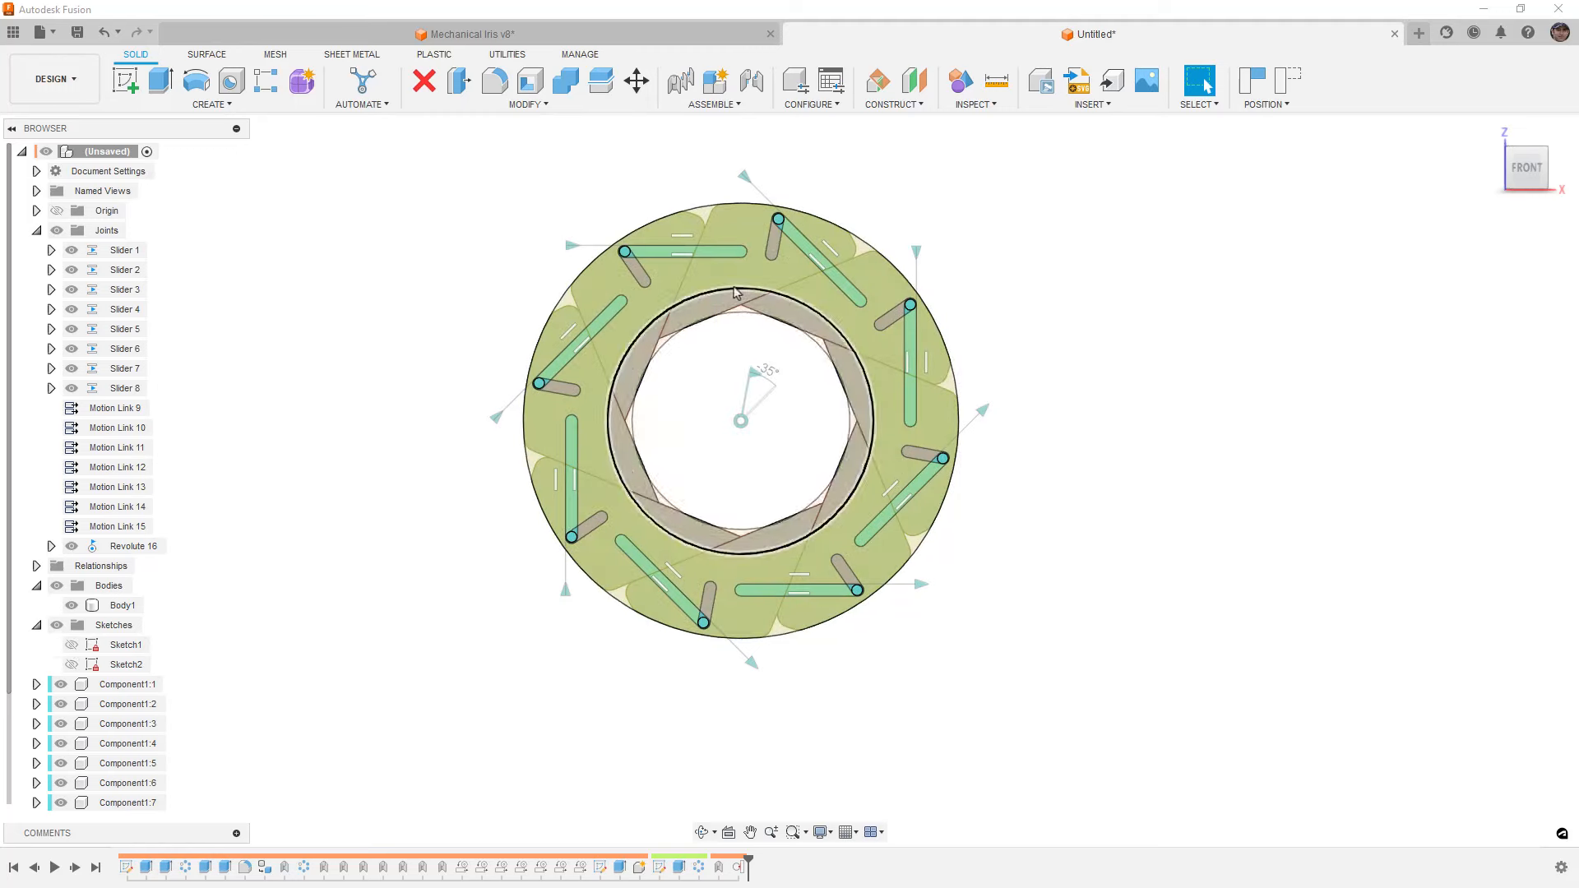
Rotate the spin ring from the fully open position until the blades close at the centre
mouse_move(836, 312)
mouse_down()
mouse_move(892, 380)
mouse_move(815, 315)
mouse_up()
drag(876, 359, 897, 381)
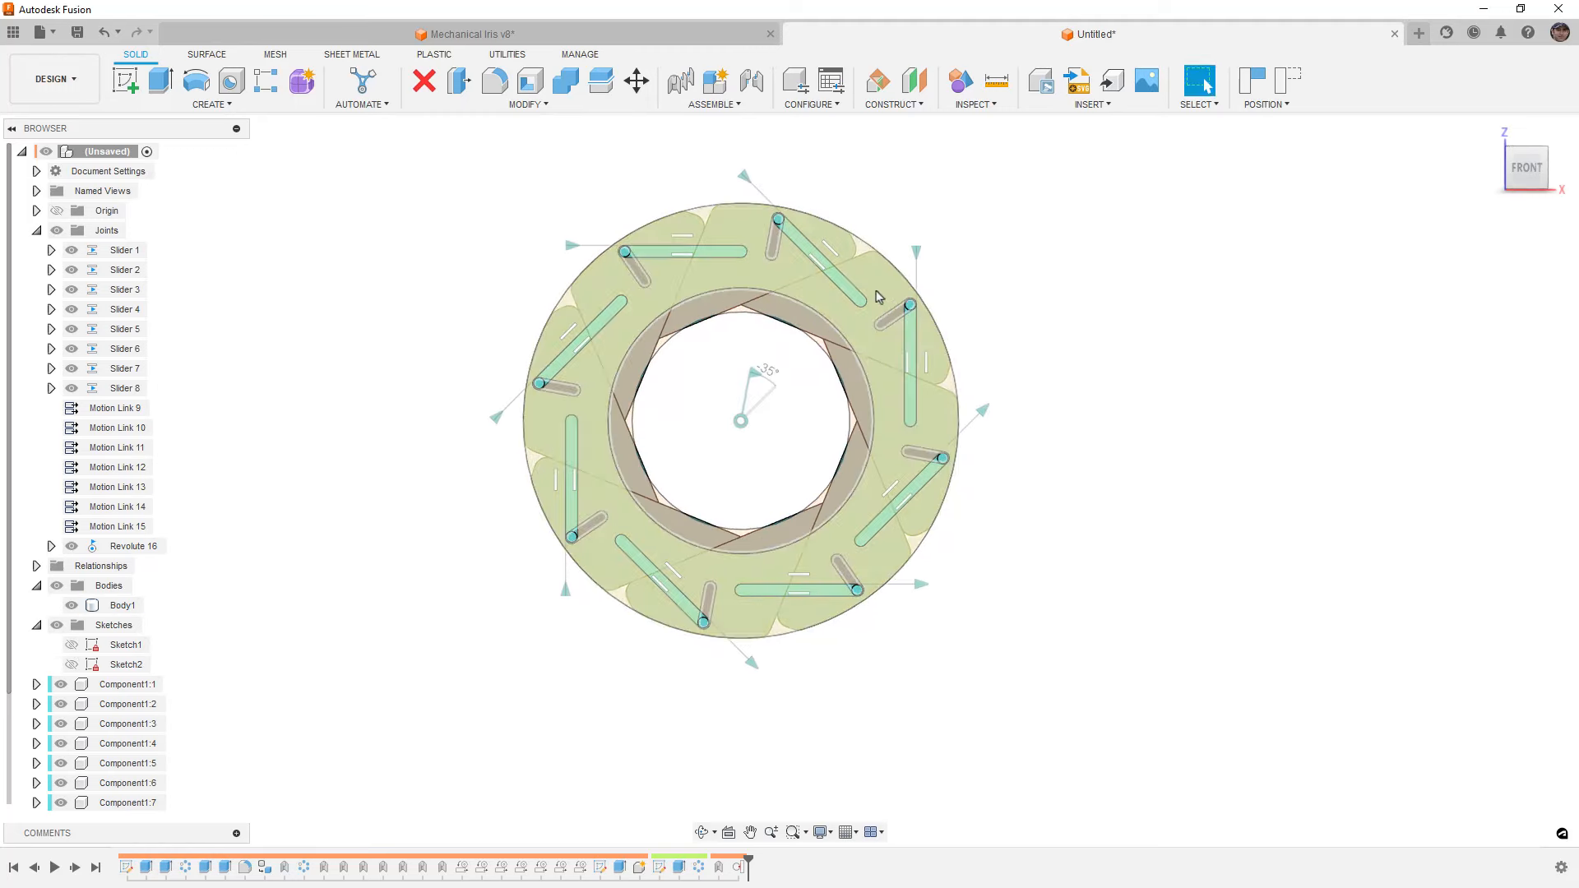
drag(877, 293, 938, 417)
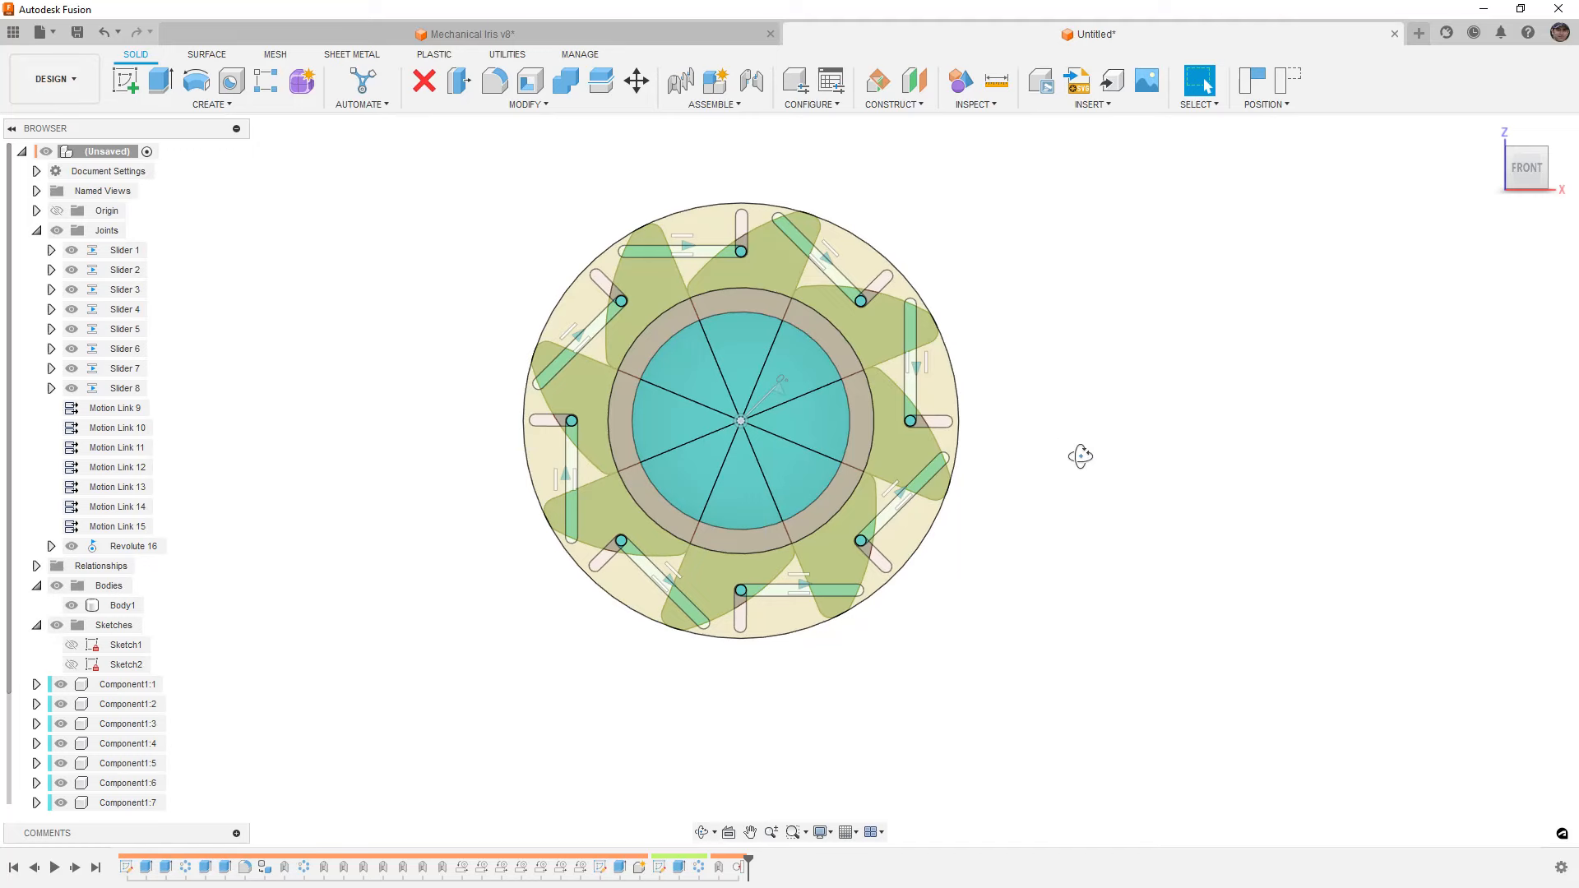
Examine the closed blades and their pins through the translucent rings from the back, side and front
shift+middle_drag(1082, 455, 906, 459)
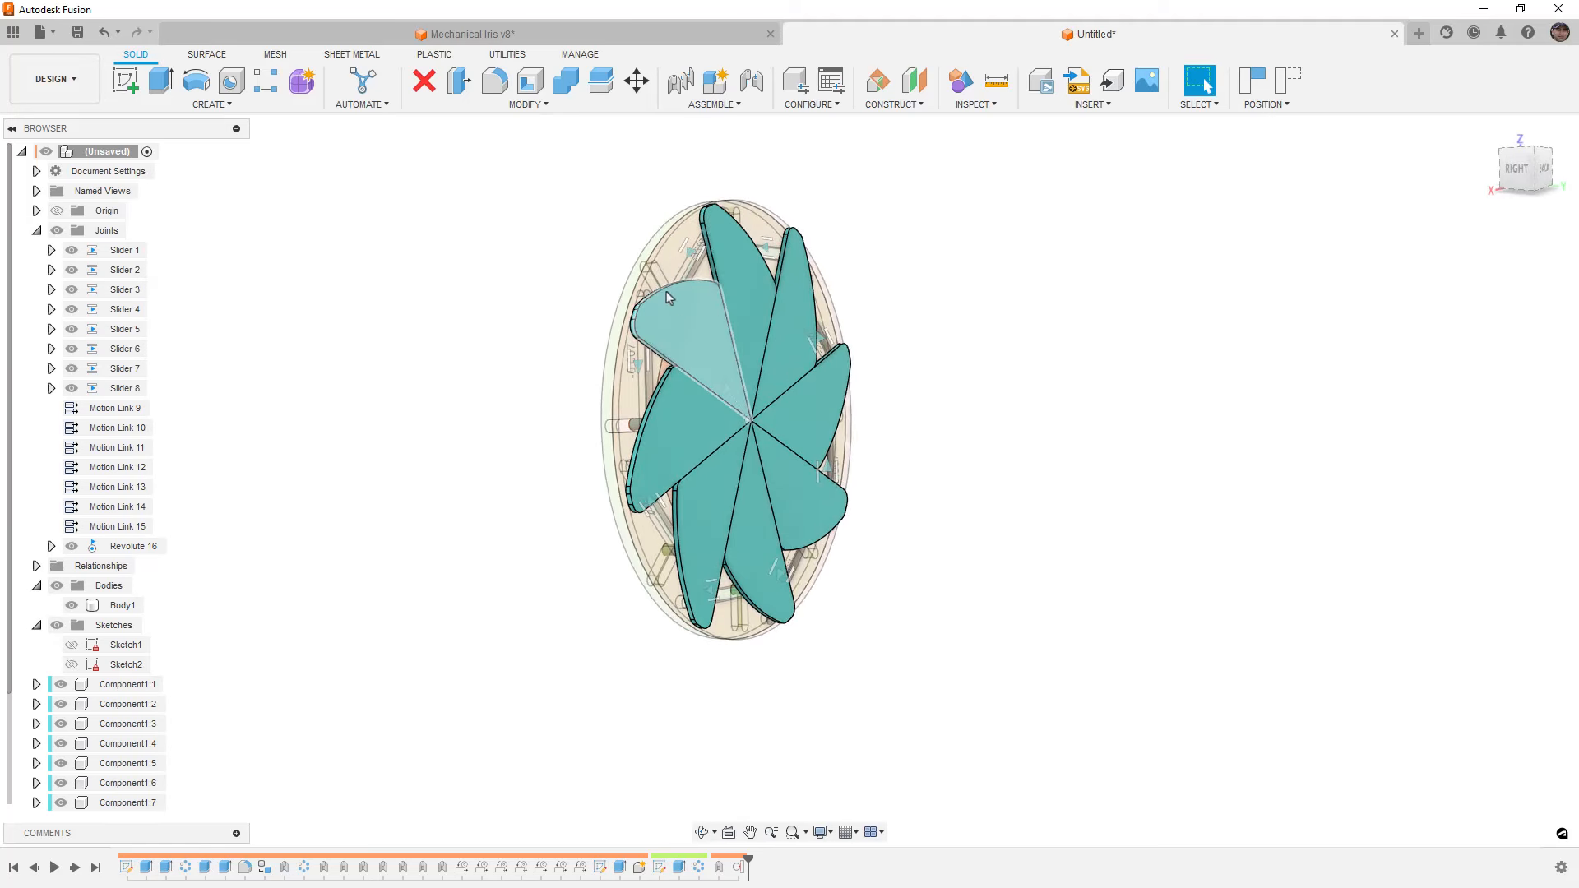
click(656, 265)
scroll(659, 282, up, 3)
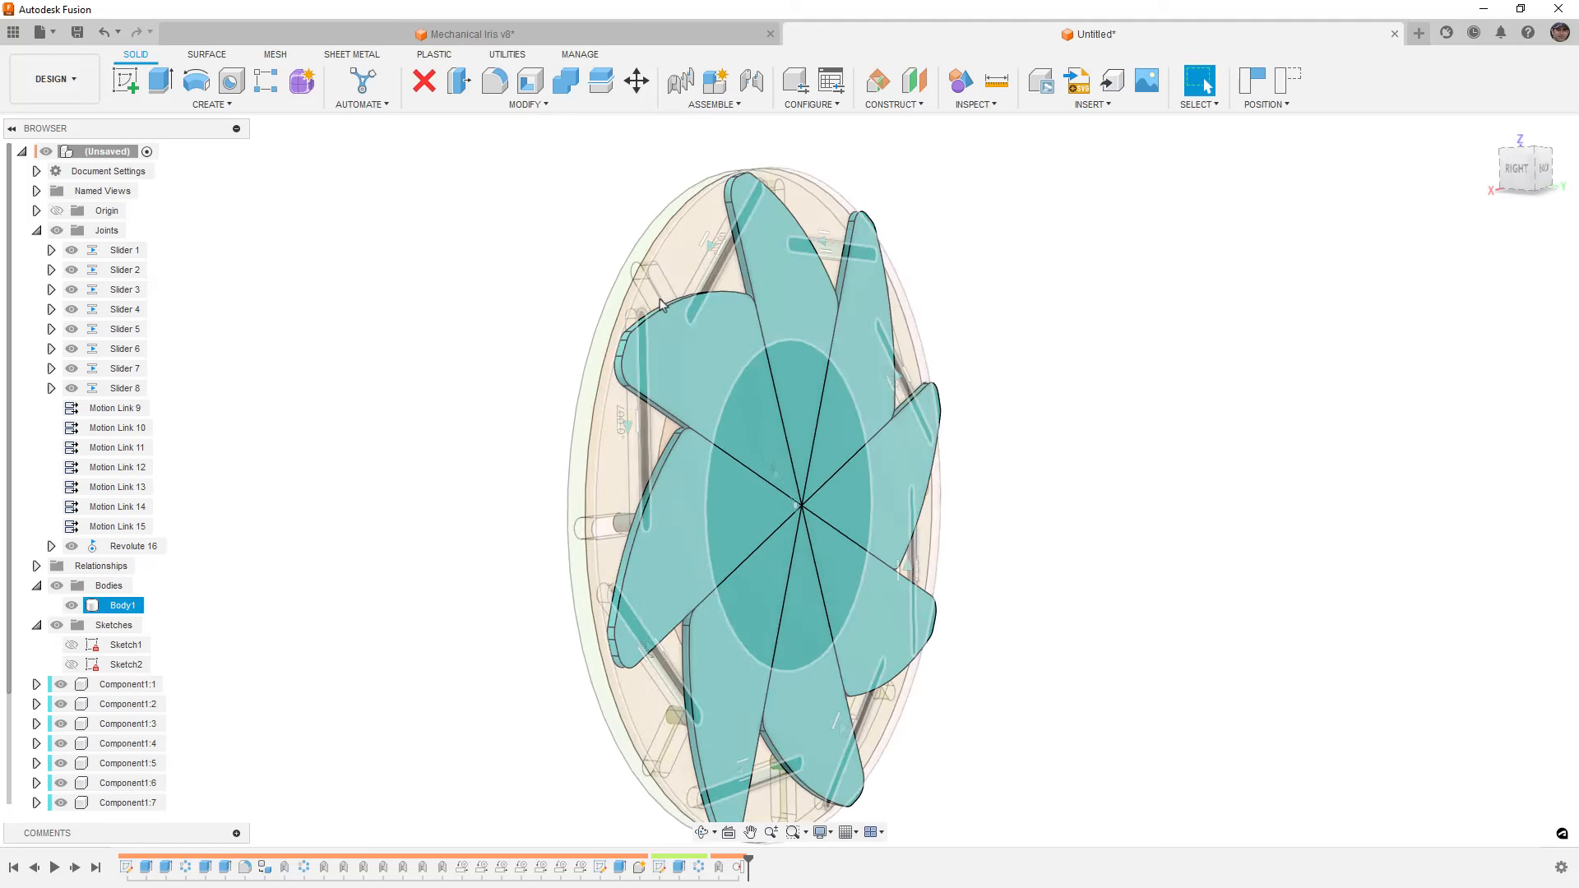
shift+middle_drag(660, 305, 775, 339)
click(846, 247)
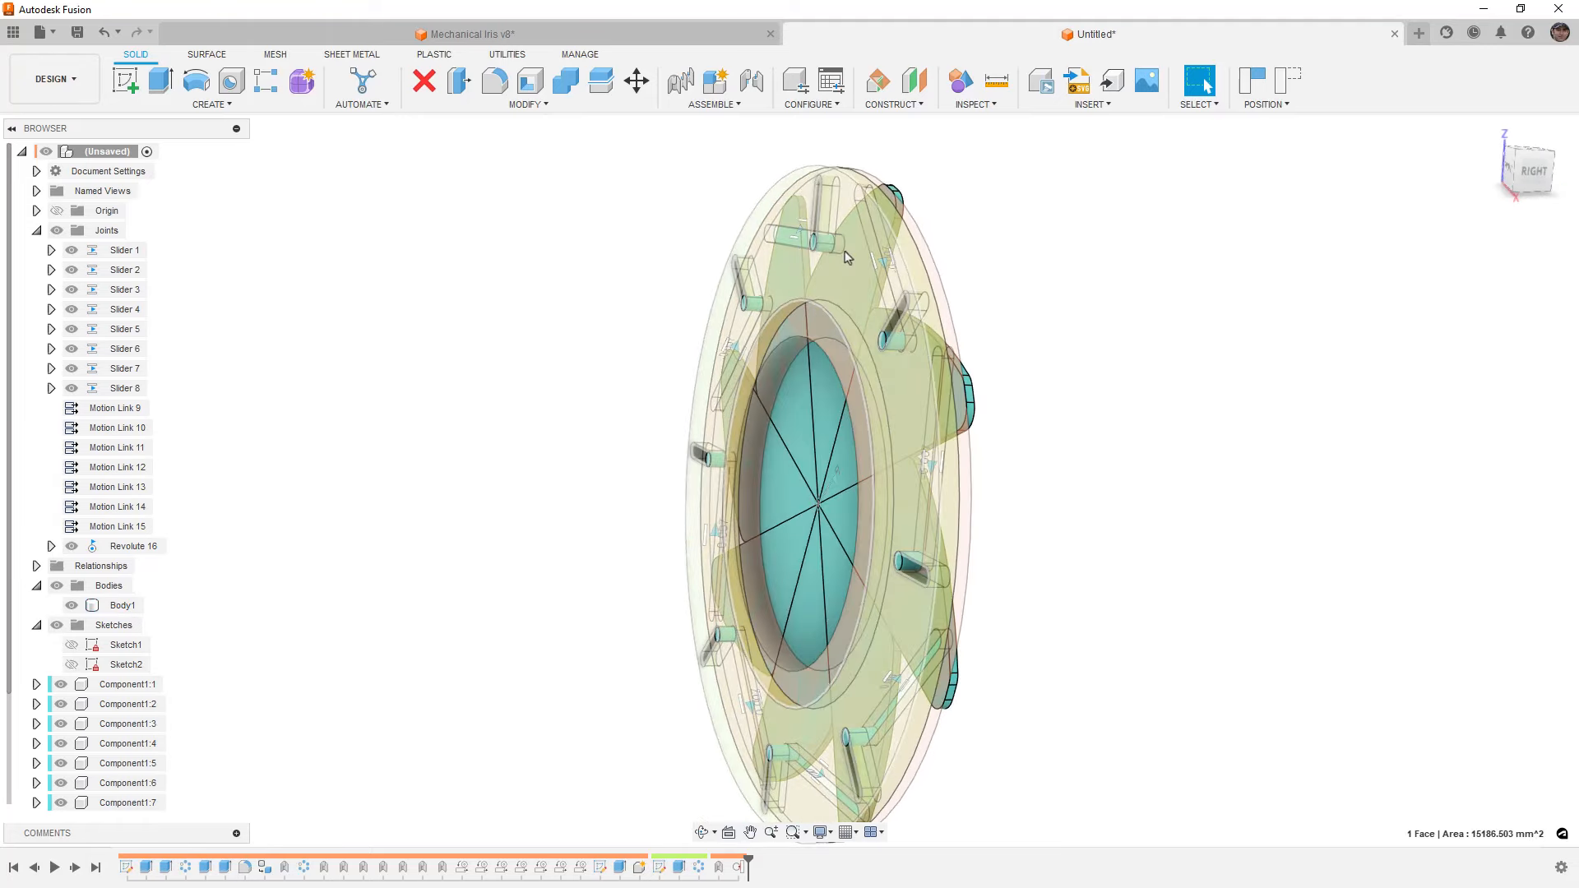
shift+middle_drag(1033, 365, 959, 360)
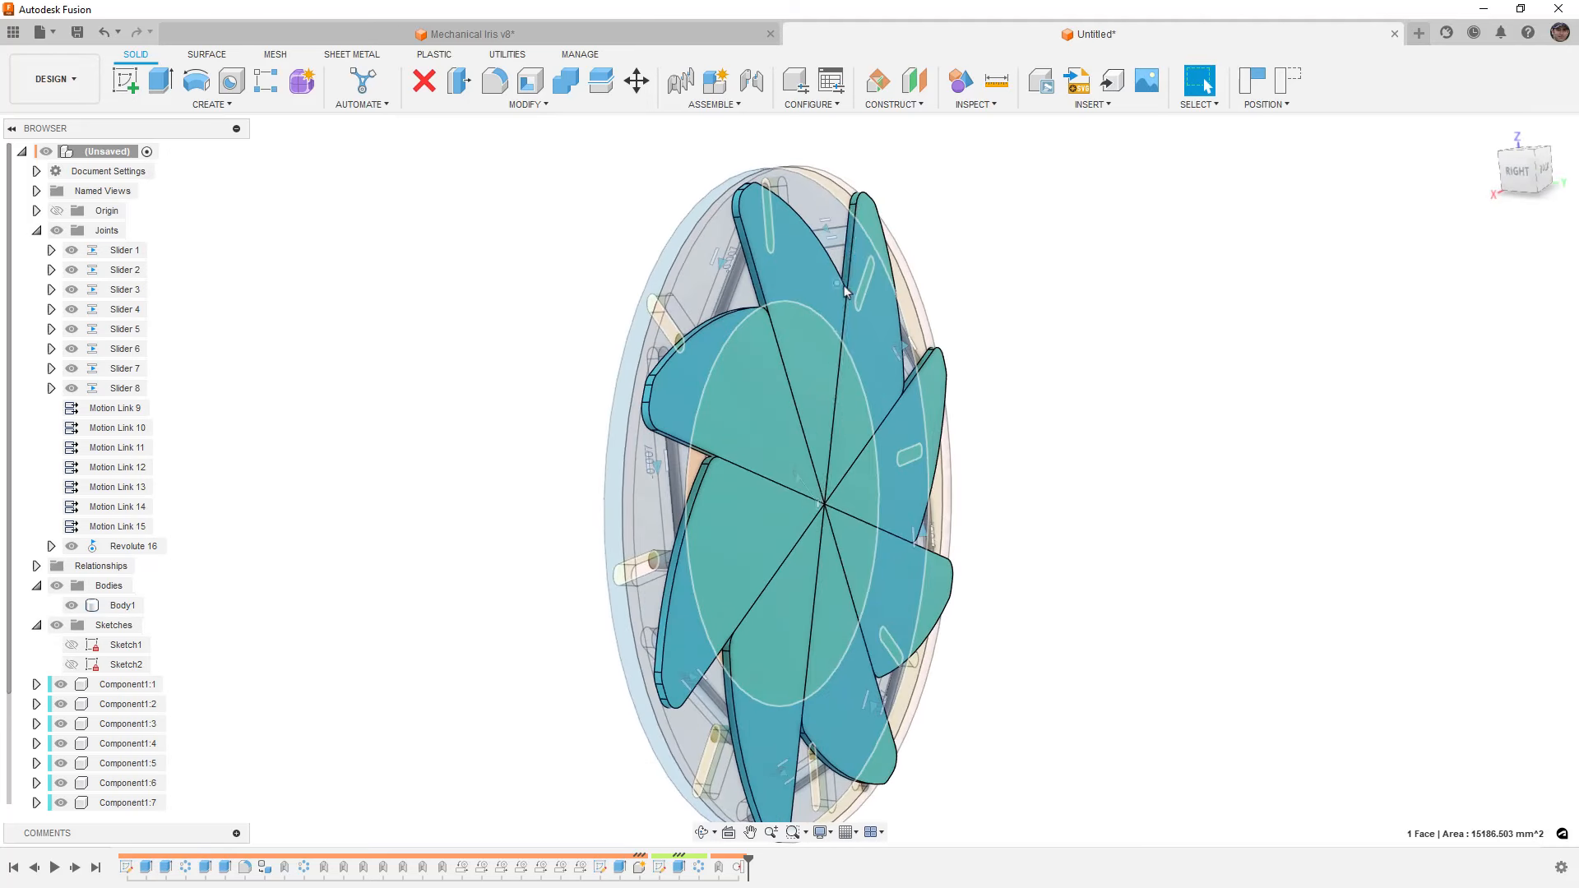
click(781, 249)
shift+middle_drag(781, 249, 827, 260)
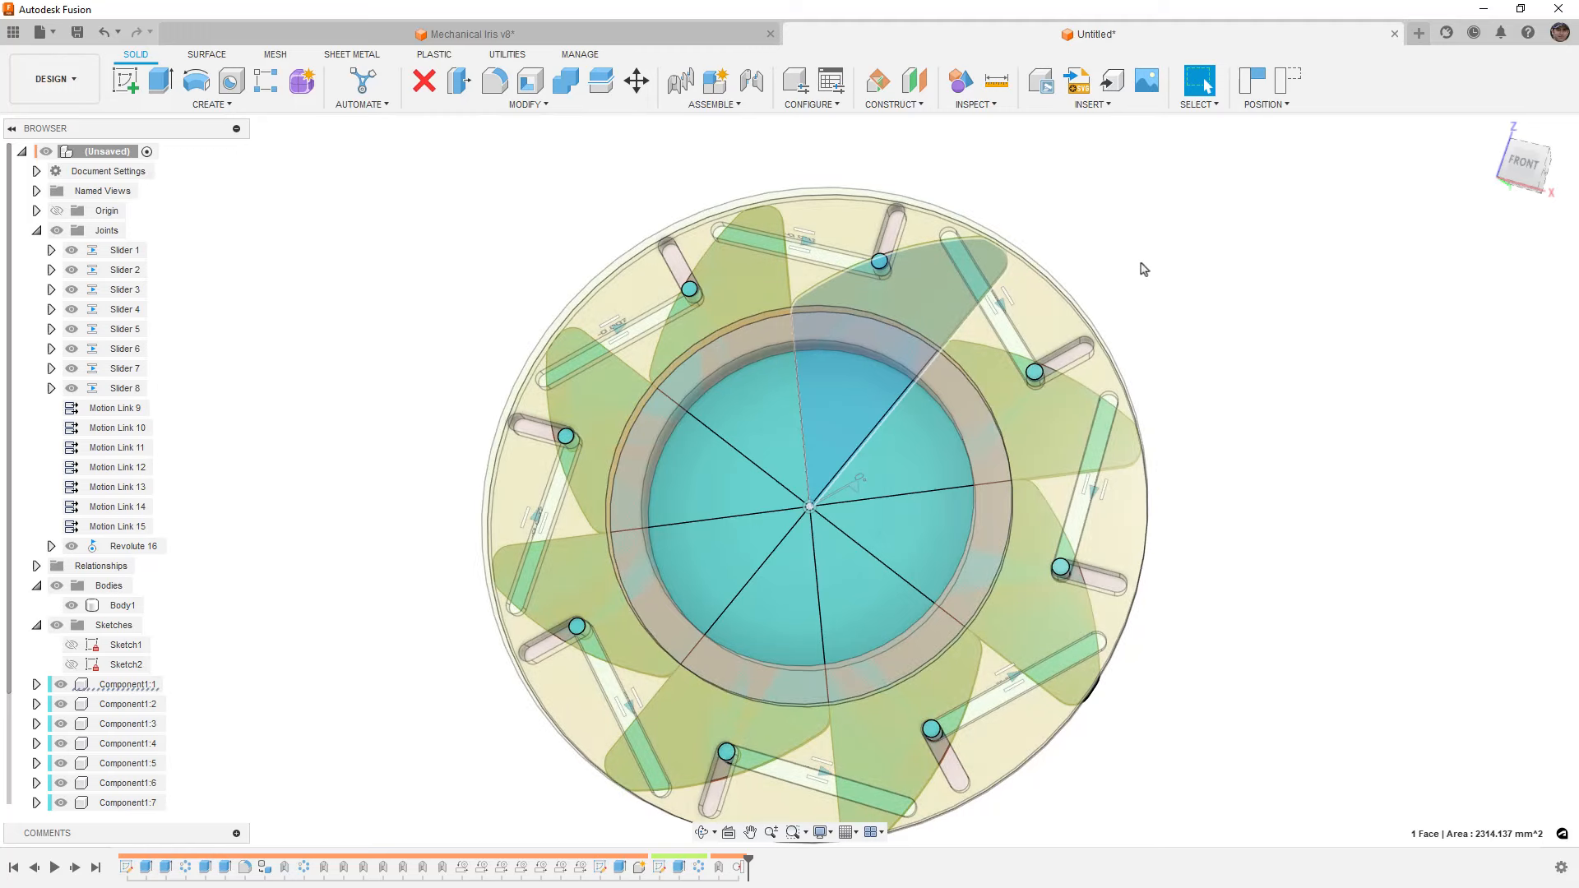
Return to the front view and revert the moved components to their original positions
click(1524, 163)
drag(997, 247, 1152, 535)
click(1290, 79)
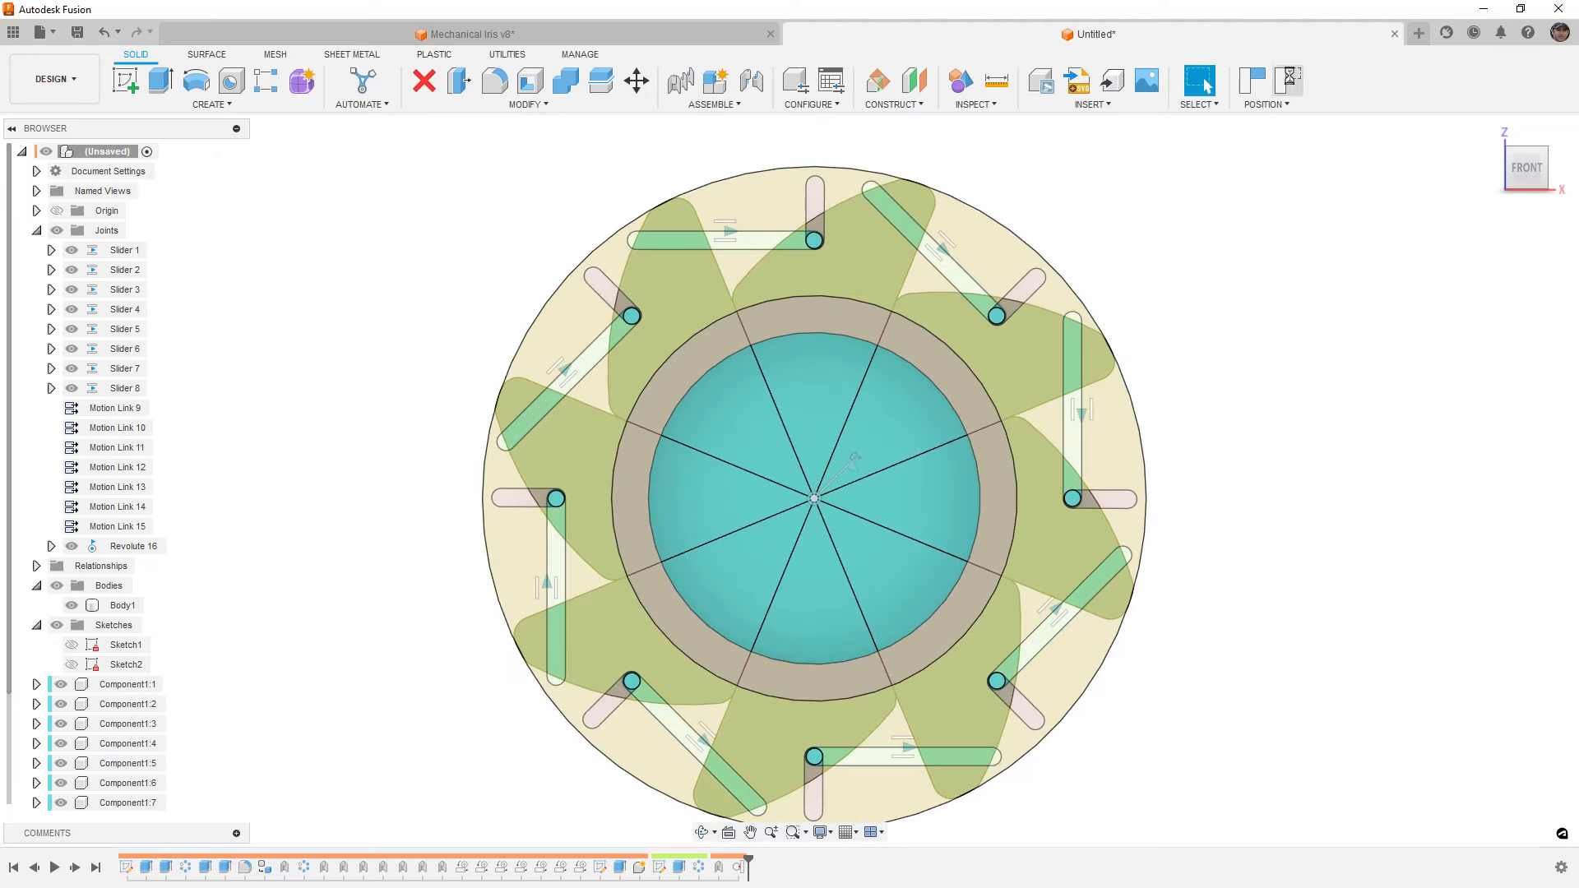